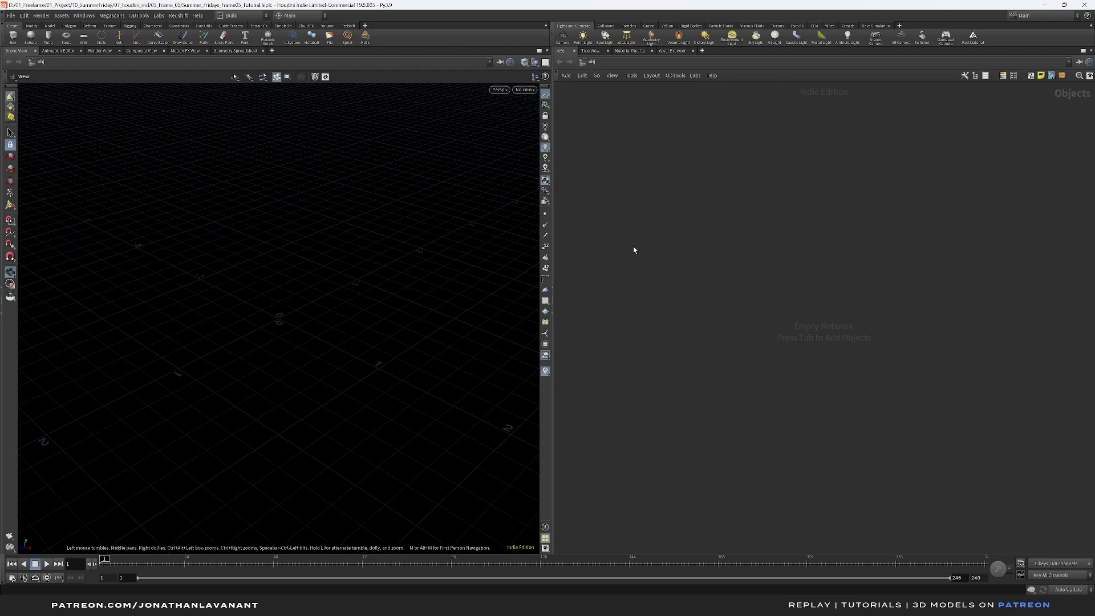
Create a Geometry object named RND in the object network and enter it.
key(Tab)
text(geo)
key(Return)
click(655, 295)
double_click(688, 291)
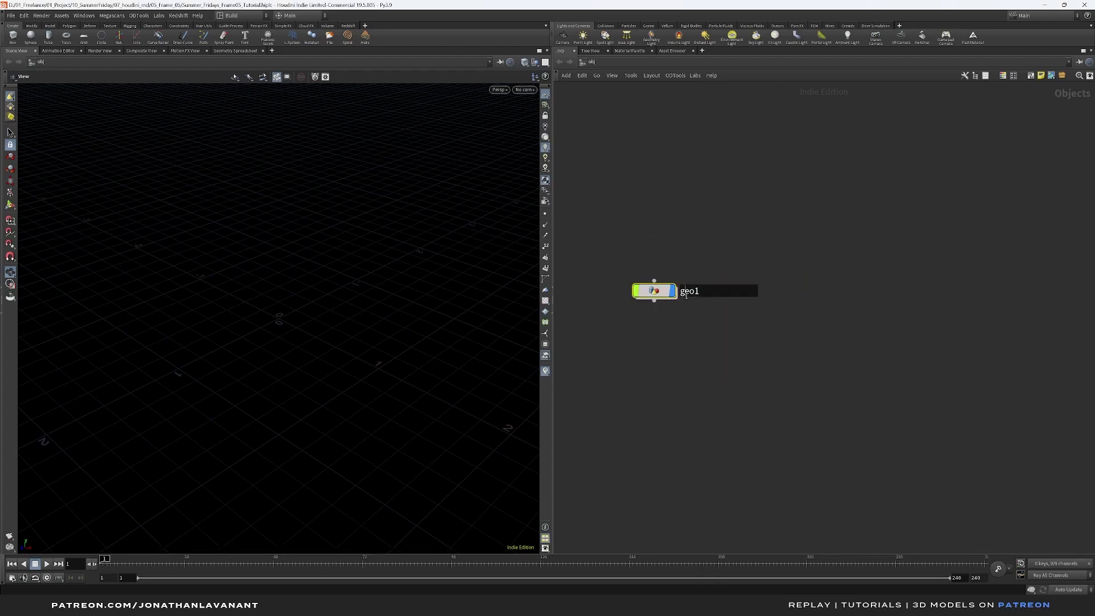
text(RND)
key(Return)
double_click(654, 291)
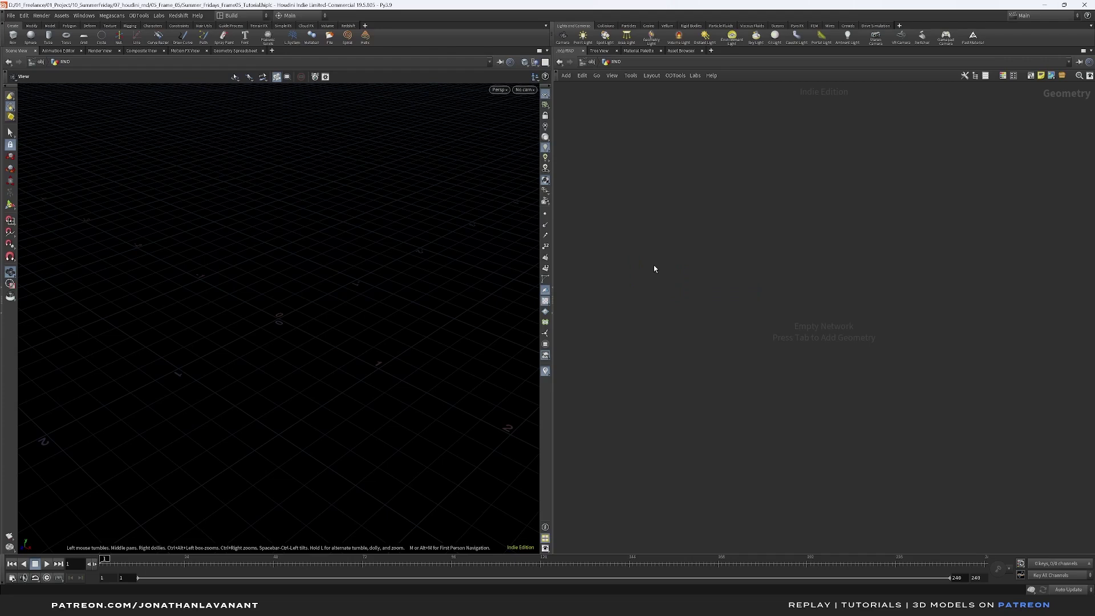
Add a File node and load $HIP/geo/Summer_Lip_Balm_High_SWAP.fbx into it.
key(Tab)
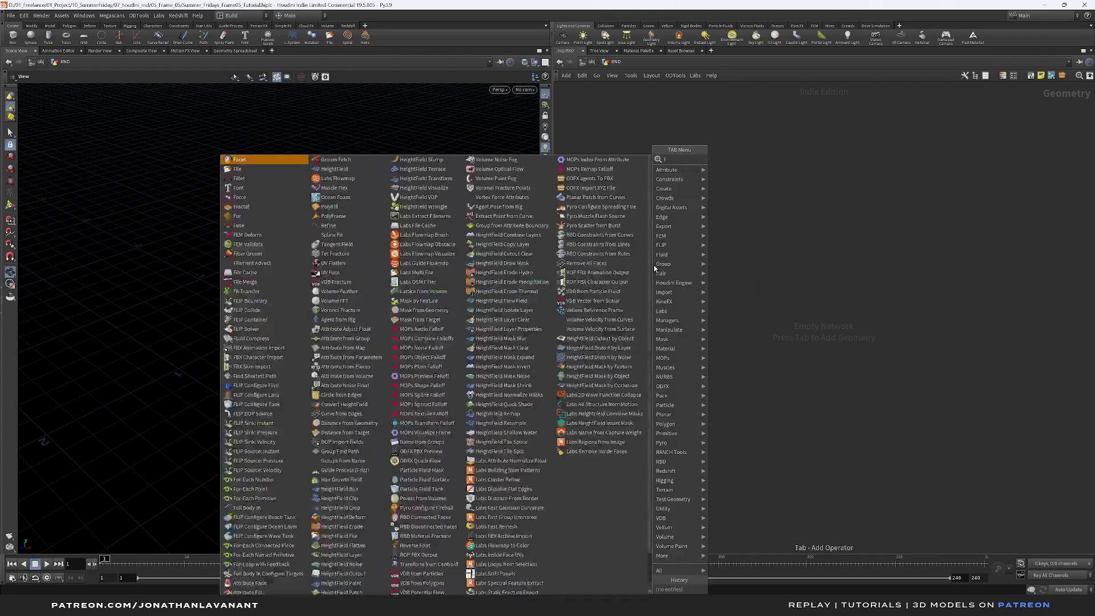
click(654, 264)
click(654, 268)
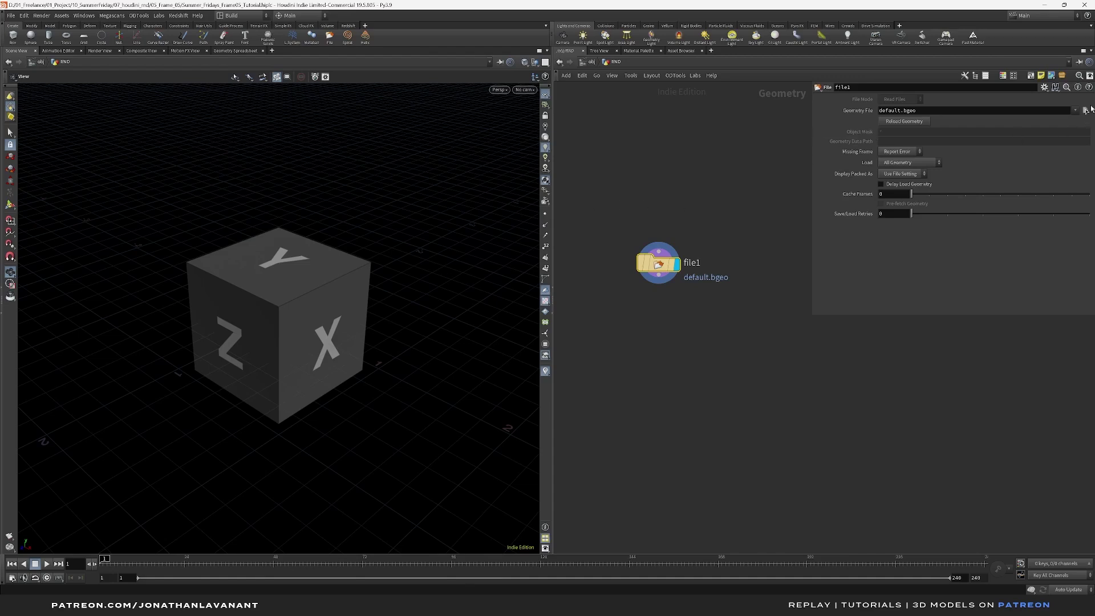
click(1085, 110)
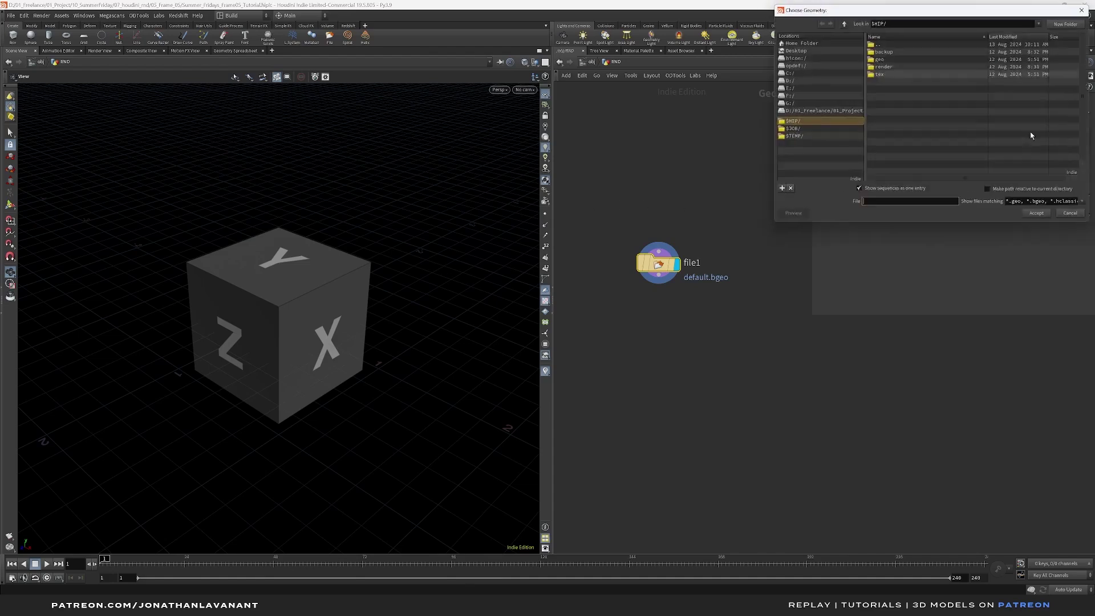
double_click(879, 58)
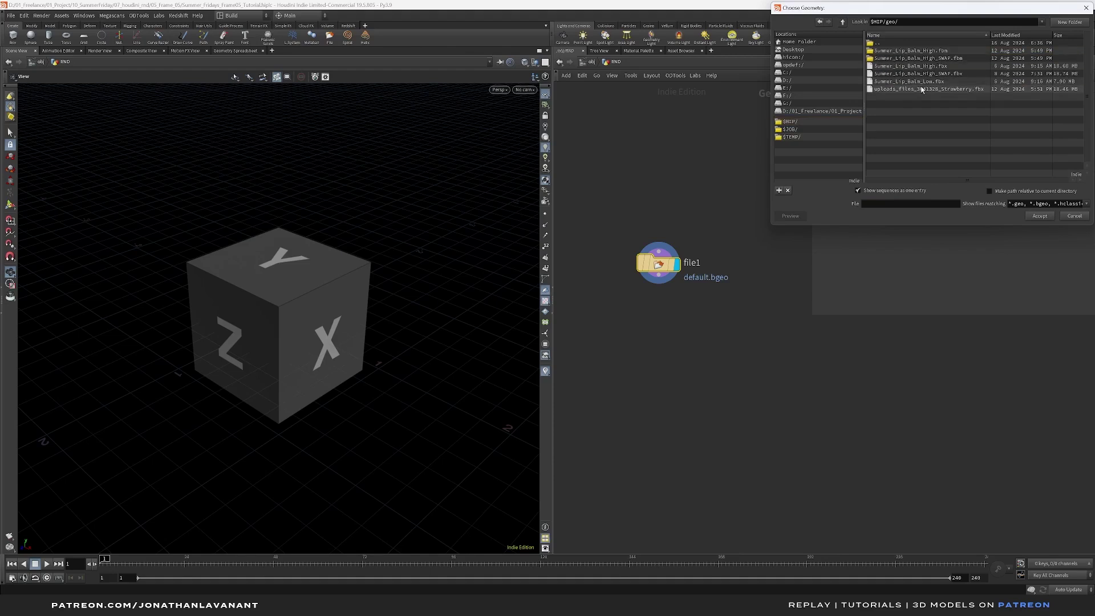
click(918, 74)
click(1039, 216)
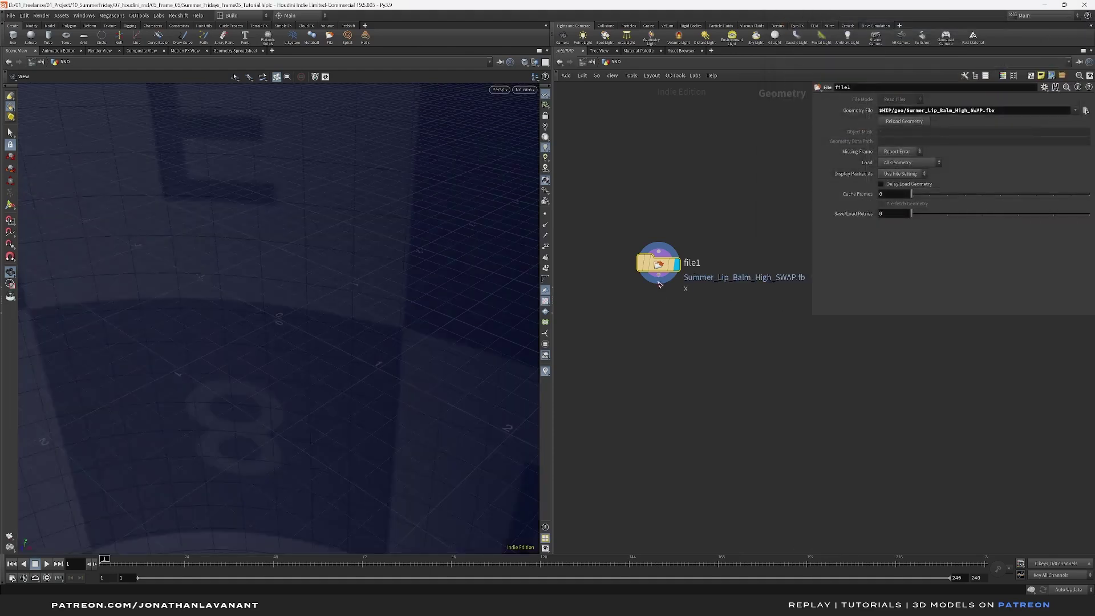
Add a Match Size node after the File node and enable Scale to Fit.
key(Tab)
text(match)
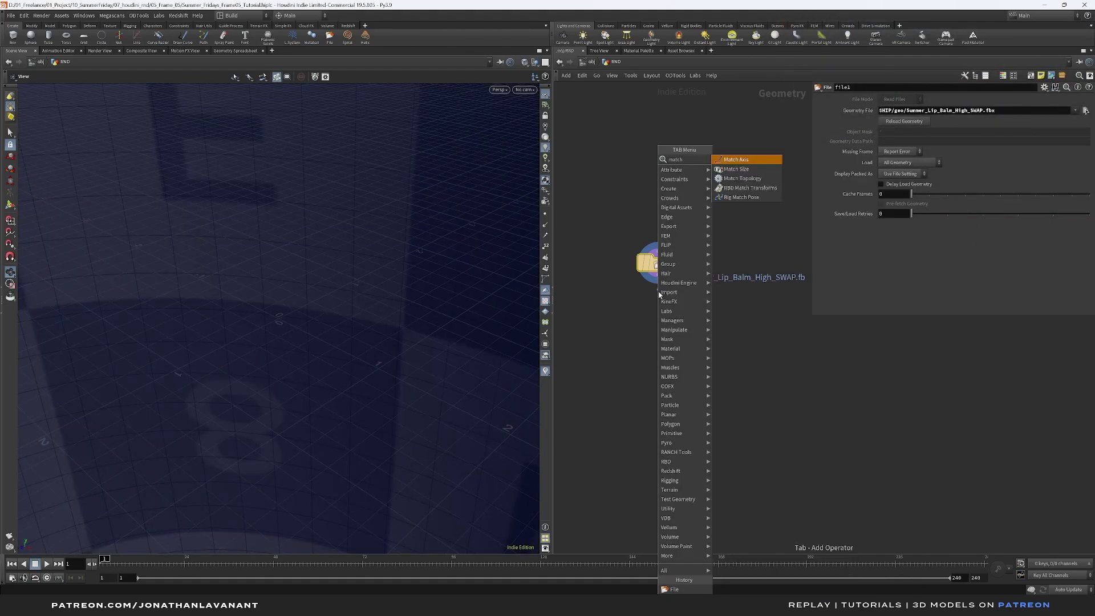
key(Return)
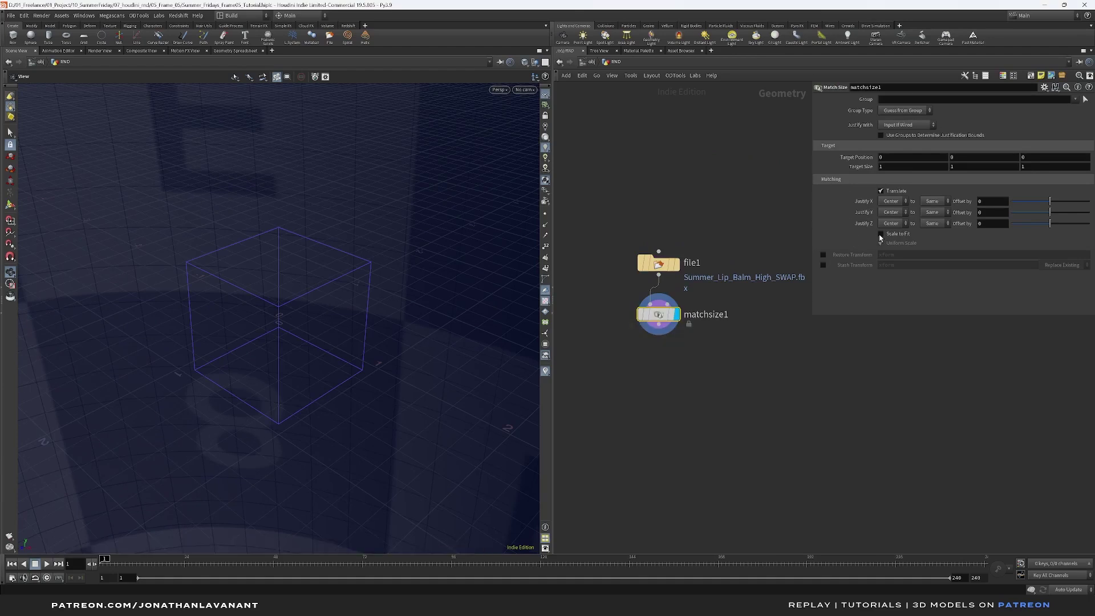
click(879, 234)
drag(337, 319, 391, 298)
Add a Null after the Match Size node, display its output and rename it BASE_GEO.
key(Tab)
text(null)
key(Return)
click(661, 365)
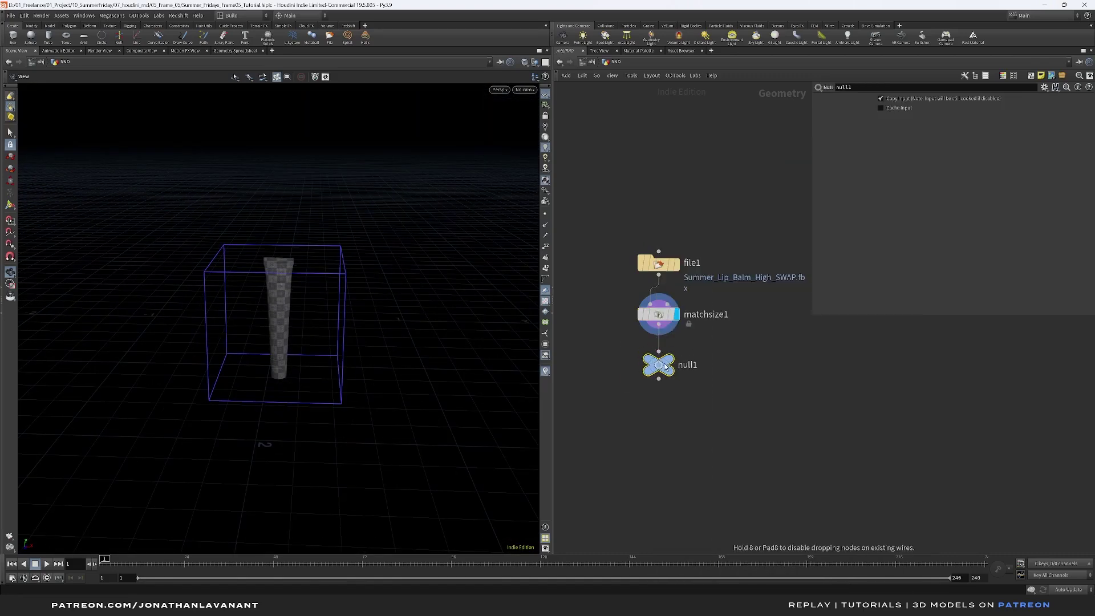
click(665, 366)
double_click(694, 366)
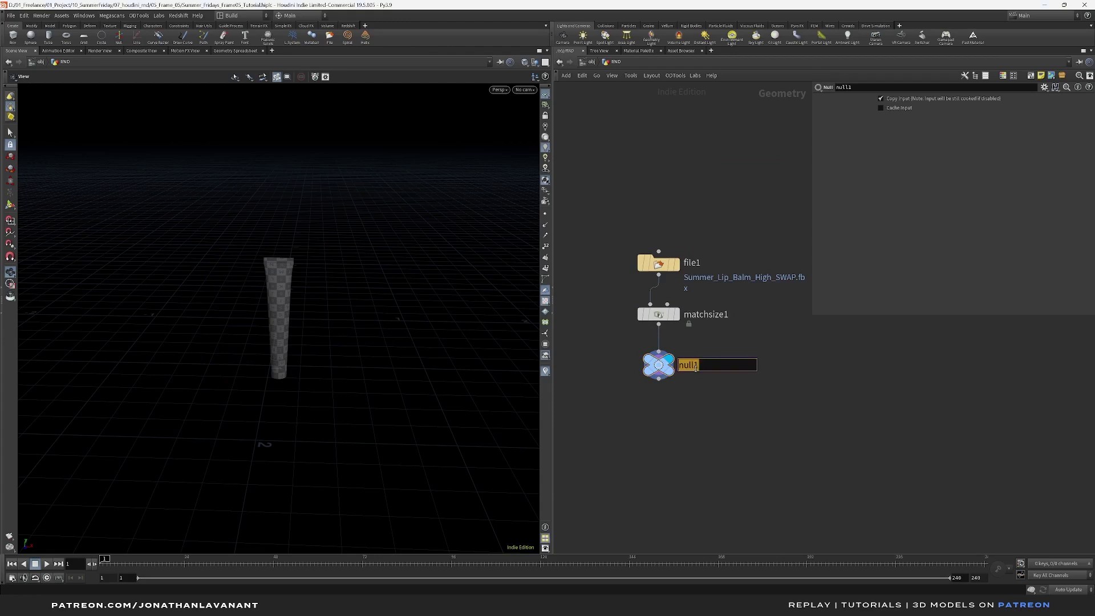
text(BASE_GEO)
key(Return)
Connect a Blast node below BASE_GEO and make it the displayed node.
click(659, 379)
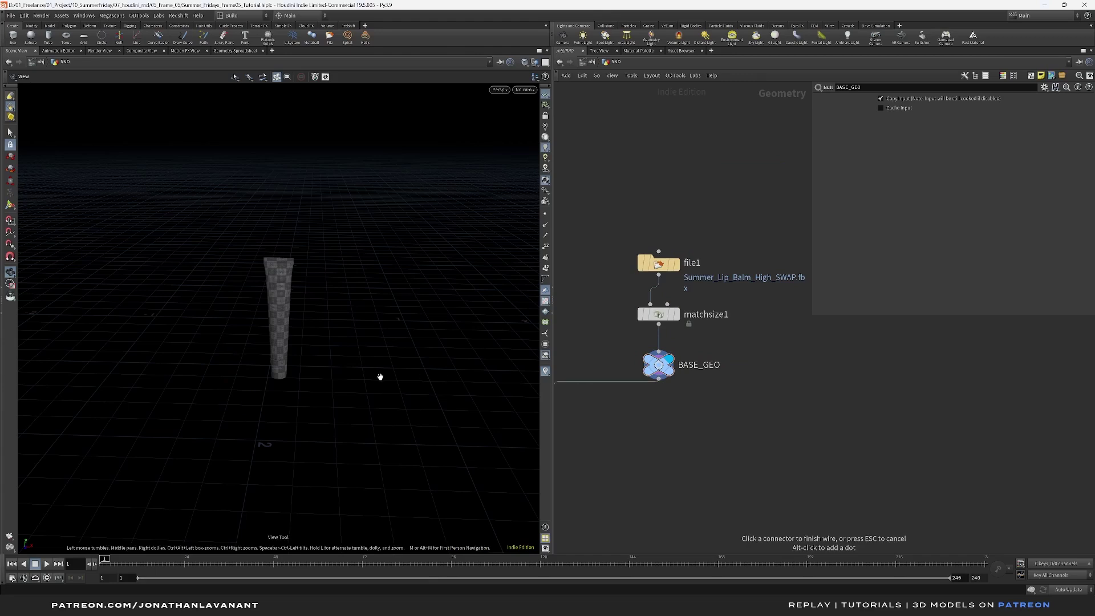
scroll(276, 376, up, 5)
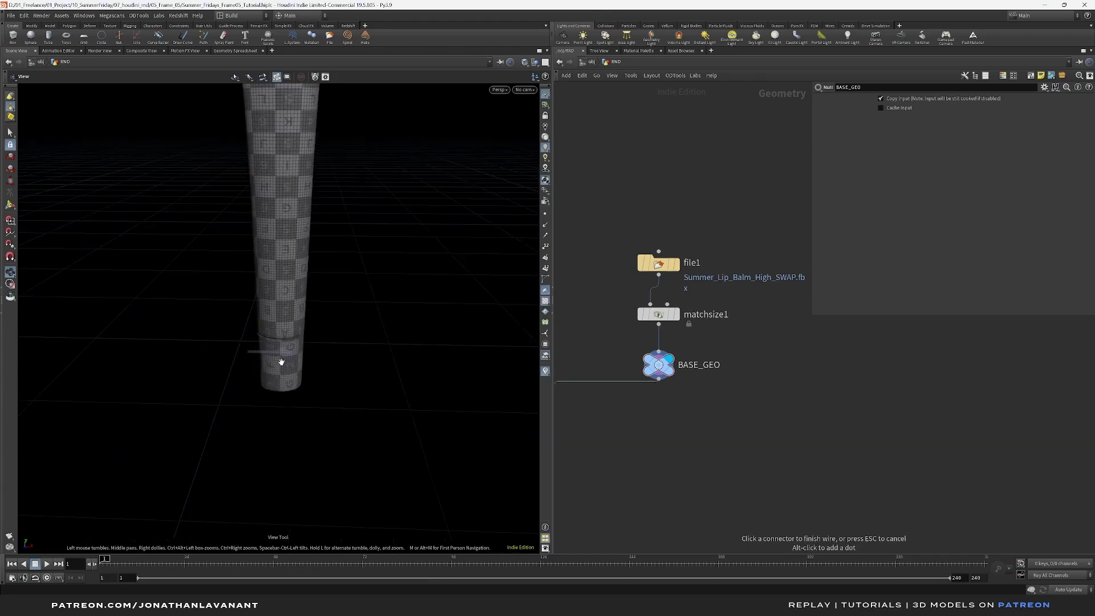
key(Tab)
text(blast)
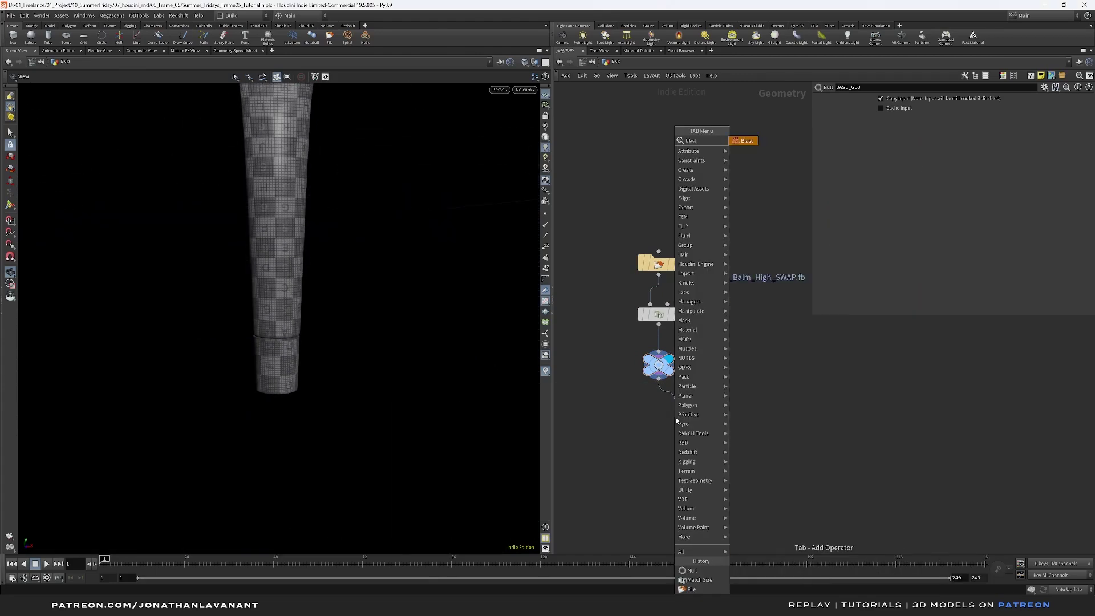
key(Return)
drag(676, 421, 660, 422)
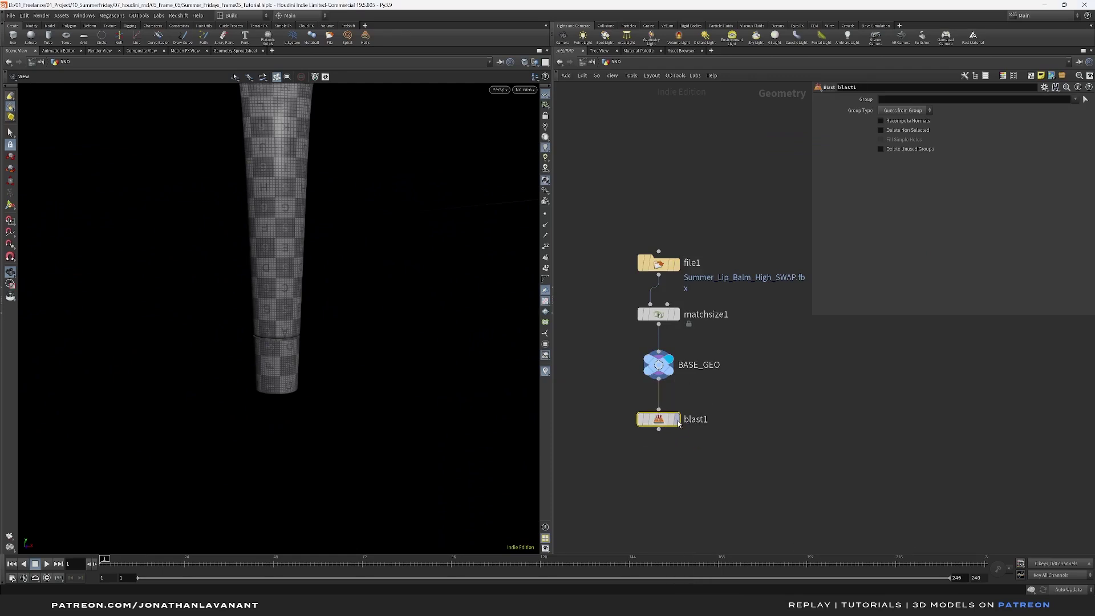
click(674, 420)
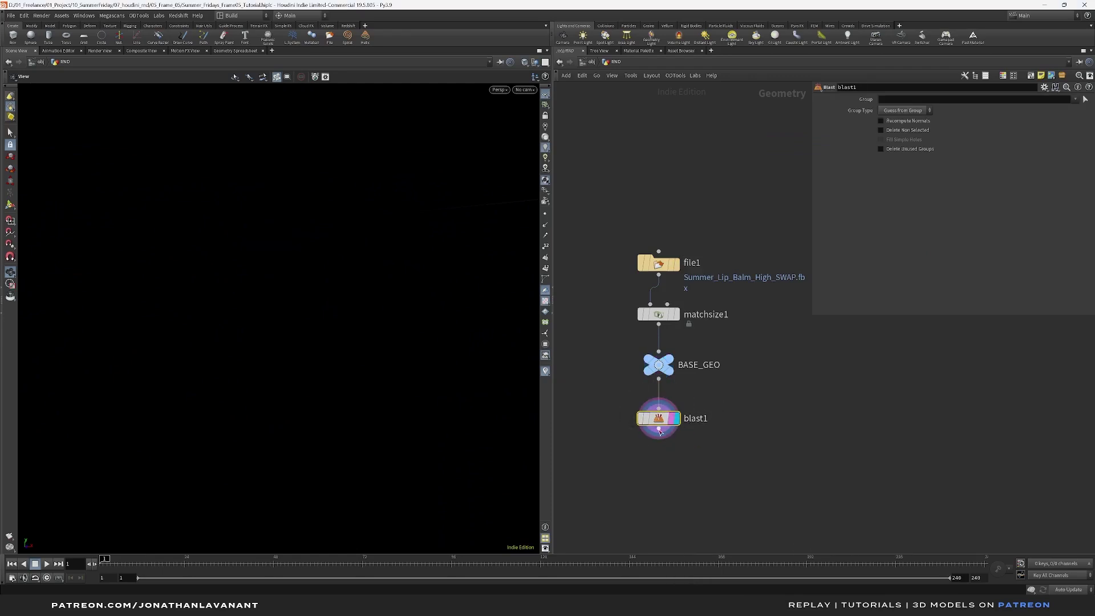
click(1078, 101)
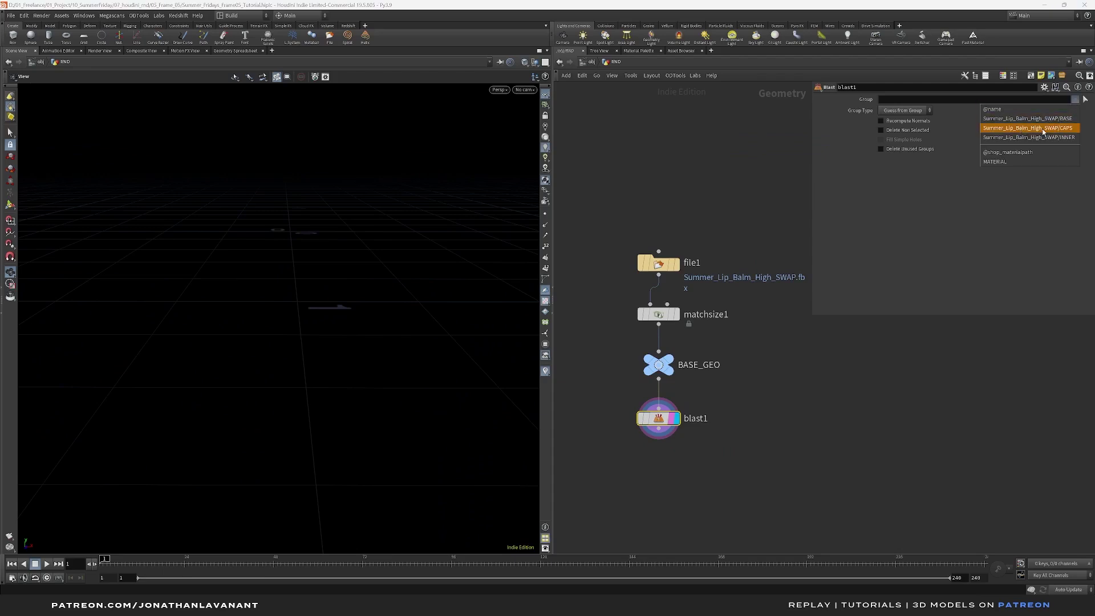
click(1023, 129)
drag(313, 306, 281, 305)
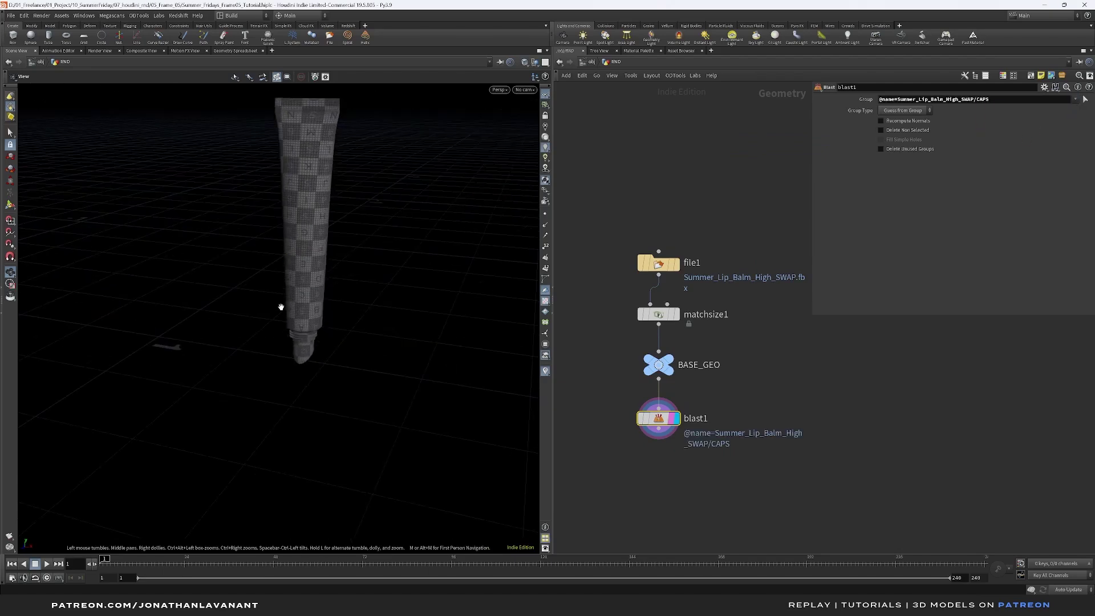
Add a Transform node after the Blast node and make it the displayed and rendered node.
right_click(658, 439)
text(tr)
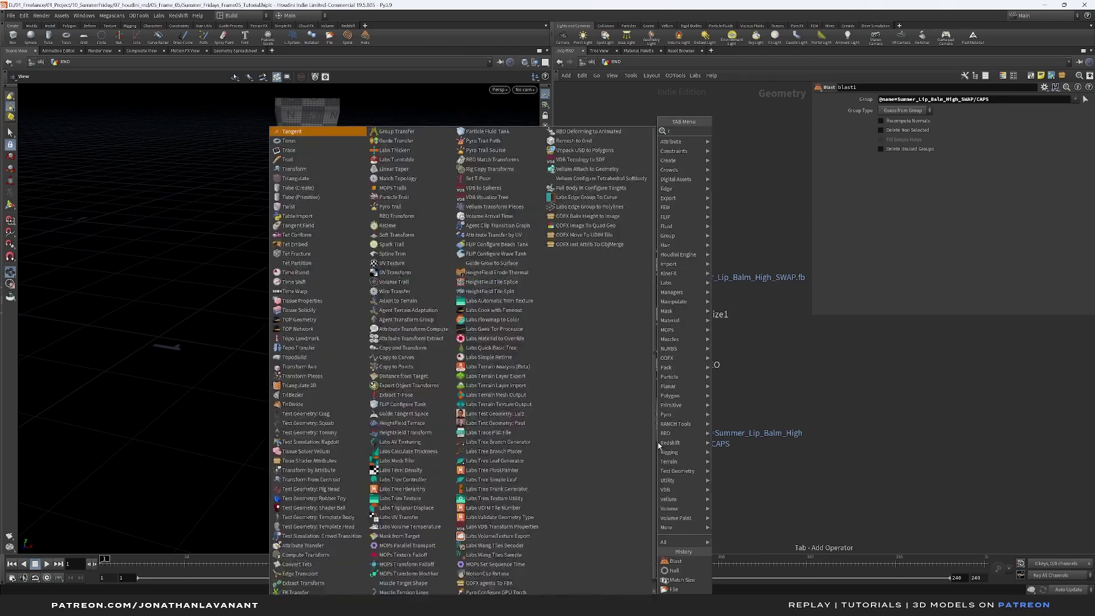
key(Return)
click(658, 444)
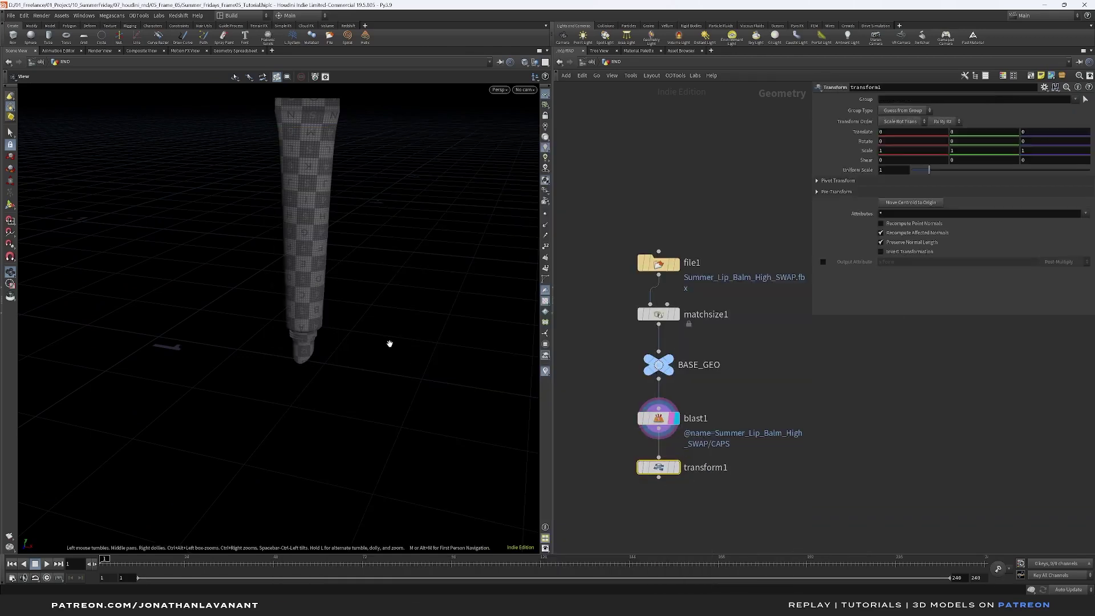
drag(392, 342, 302, 356)
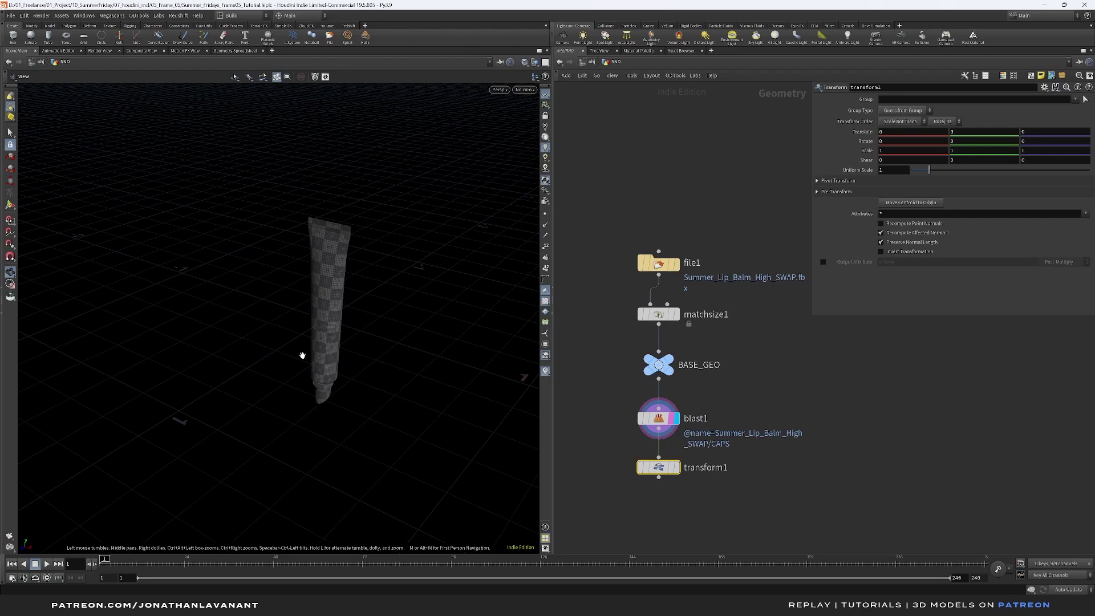
drag(335, 321, 349, 307)
drag(730, 453, 634, 482)
click(677, 468)
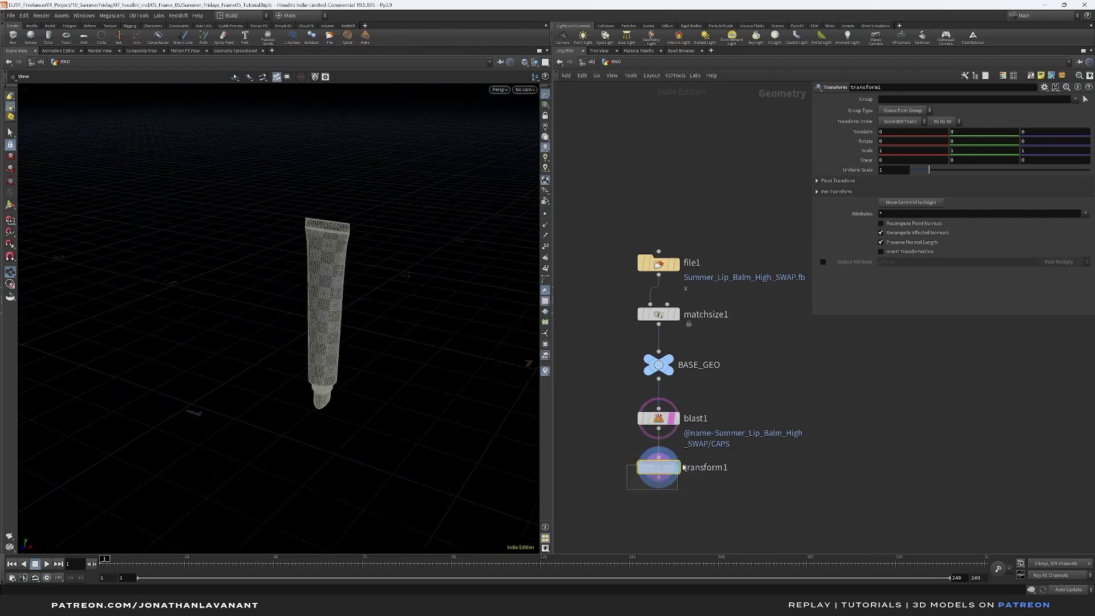
click(671, 423)
drag(735, 455, 606, 501)
drag(319, 322, 327, 314)
click(614, 452)
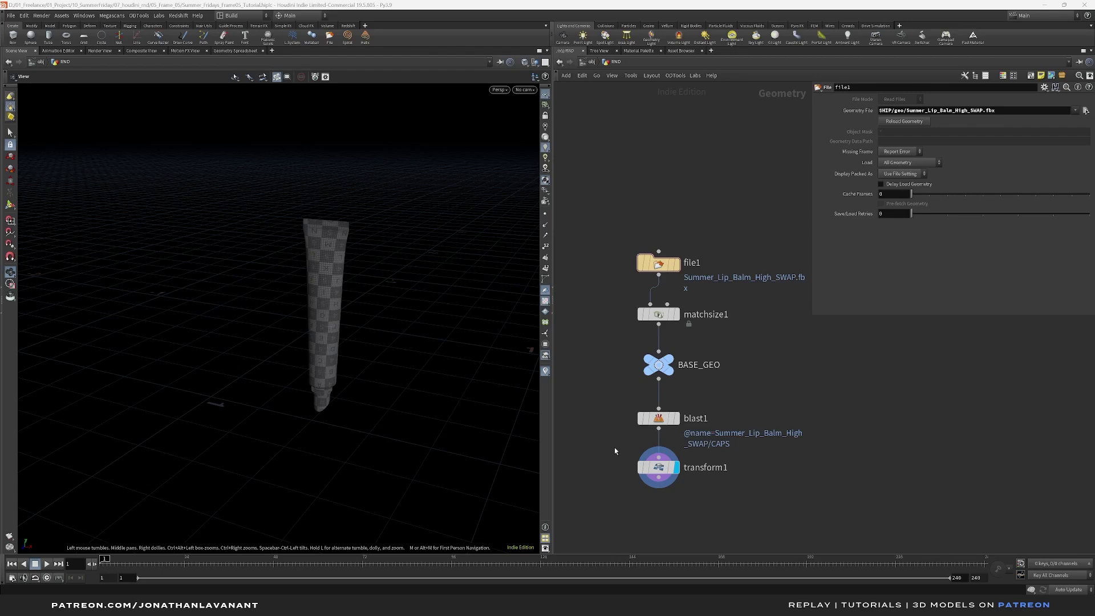
Set the first Transform's X rotation to -14.3, Y translation to 0.75 and Y rotation to -28.95.
click(658, 467)
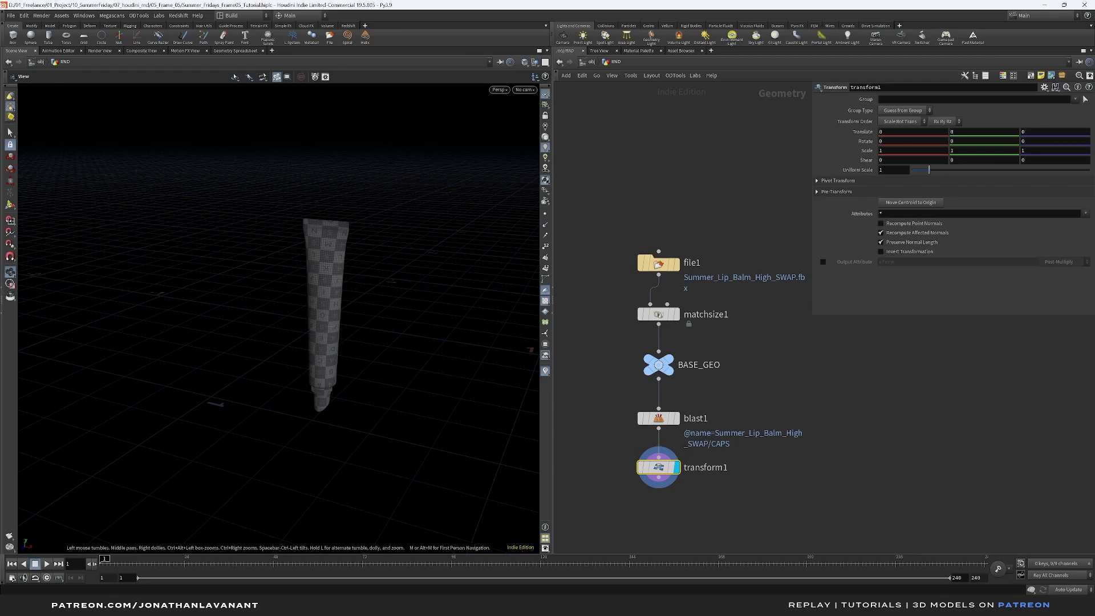
click(893, 142)
text(-14.3)
key(Return)
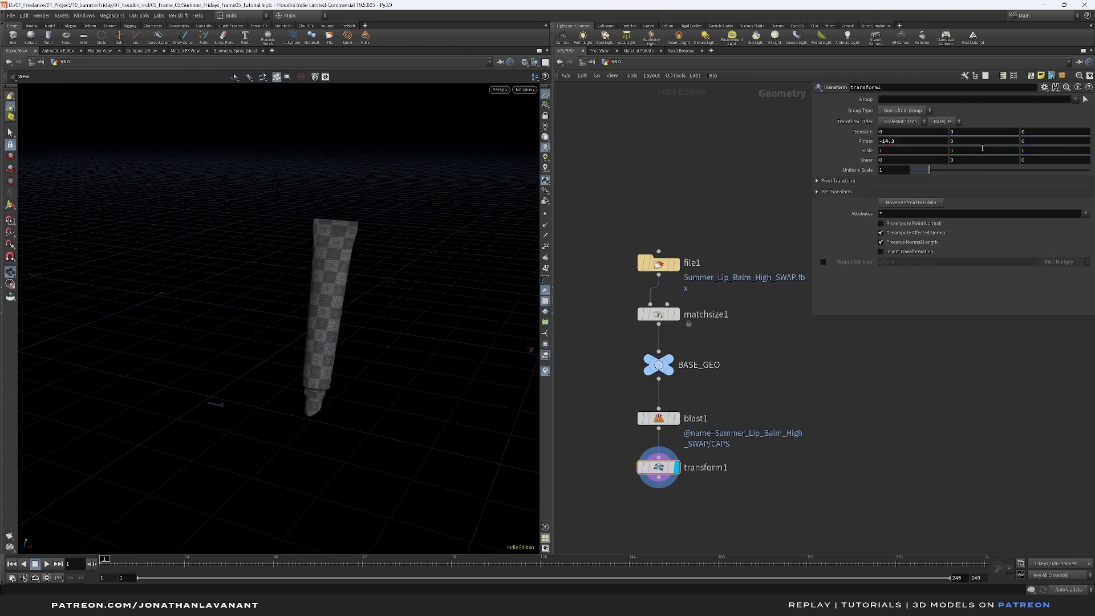
click(993, 135)
key(Return)
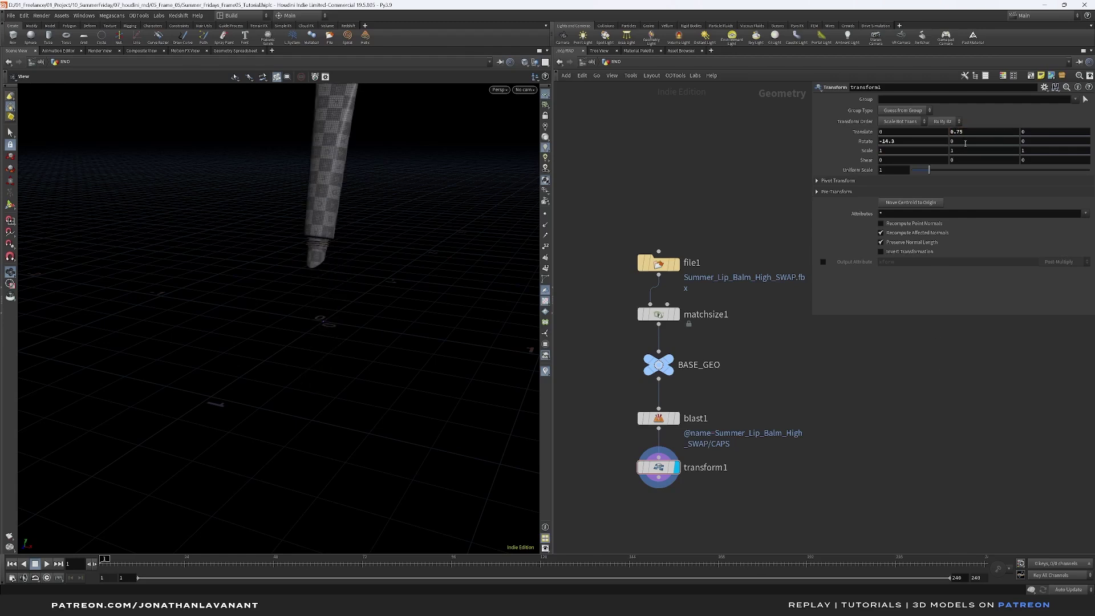
click(966, 142)
text(-28.95)
key(Return)
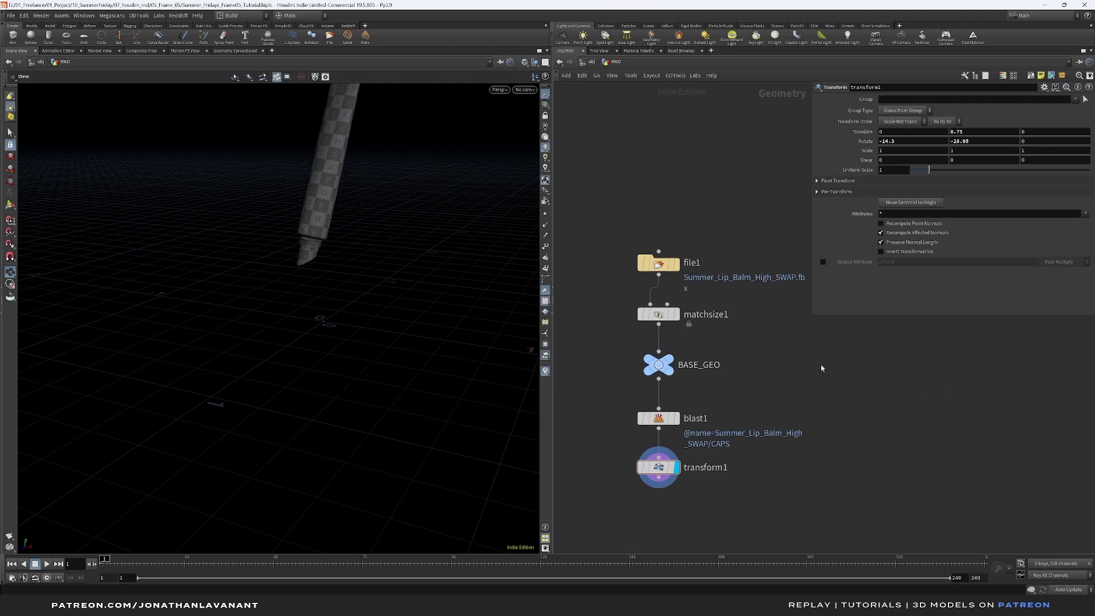
Add a second Transform node after the first one and display its result.
drag(315, 254, 383, 249)
middle_drag(750, 479, 749, 451)
key(Tab)
text(tra)
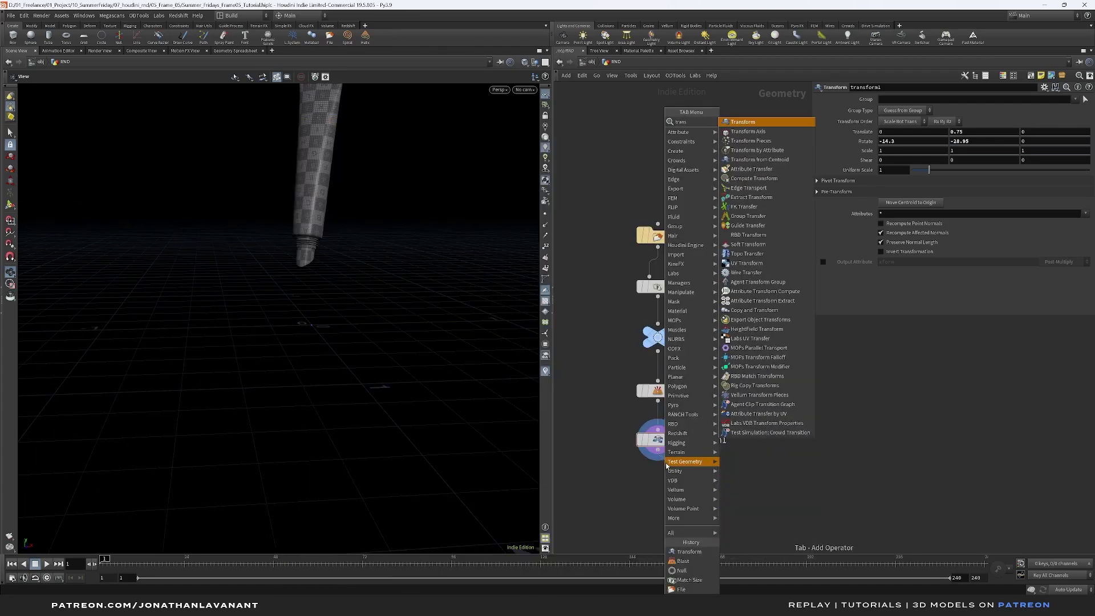
key(Return)
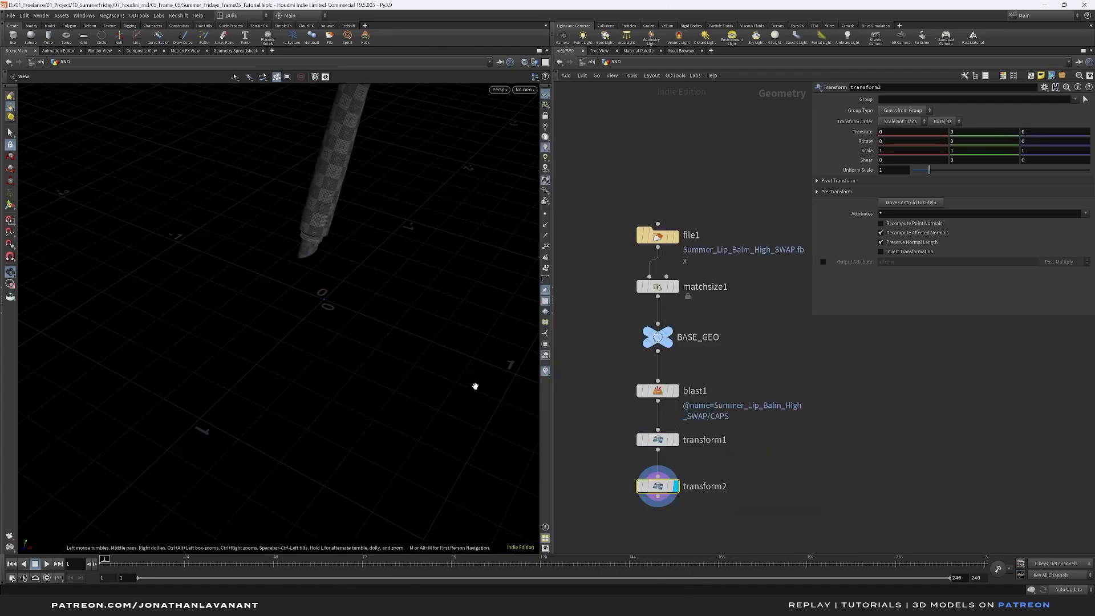
drag(344, 330, 308, 340)
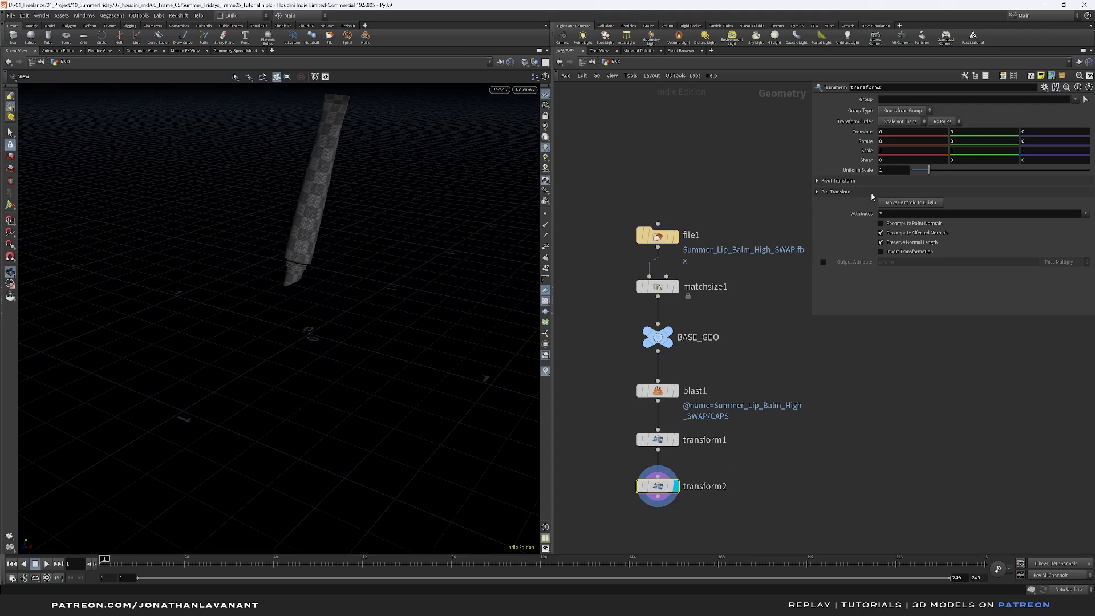
Set the second Transform's translation to 0.048 in X and -0.06 in Z.
click(902, 133)
text(0.048)
key(Return)
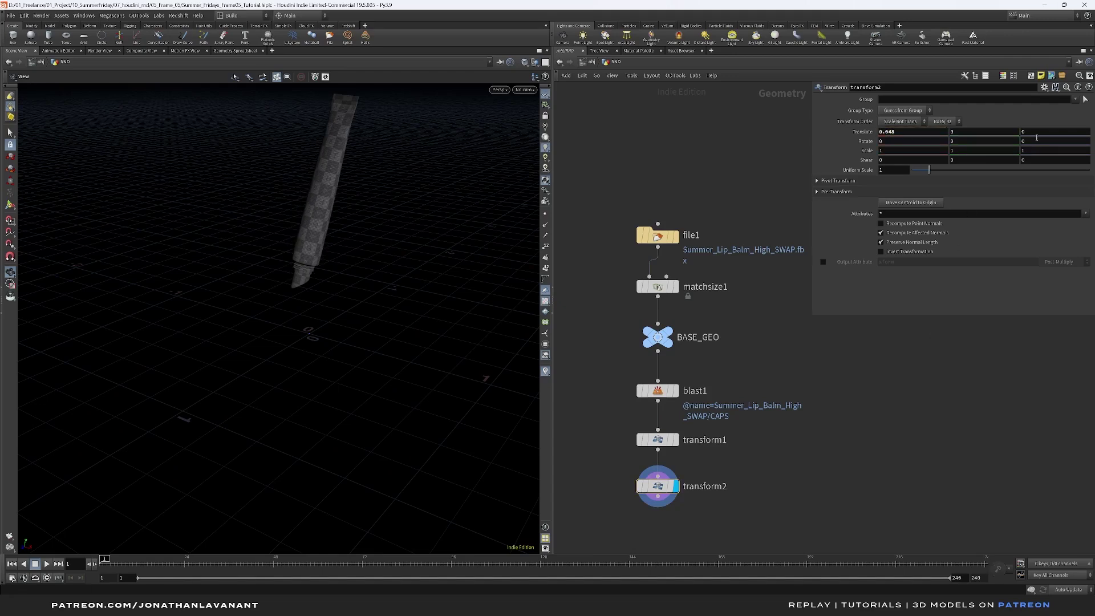
click(1037, 133)
text(-0.06)
key(Return)
drag(384, 269, 397, 297)
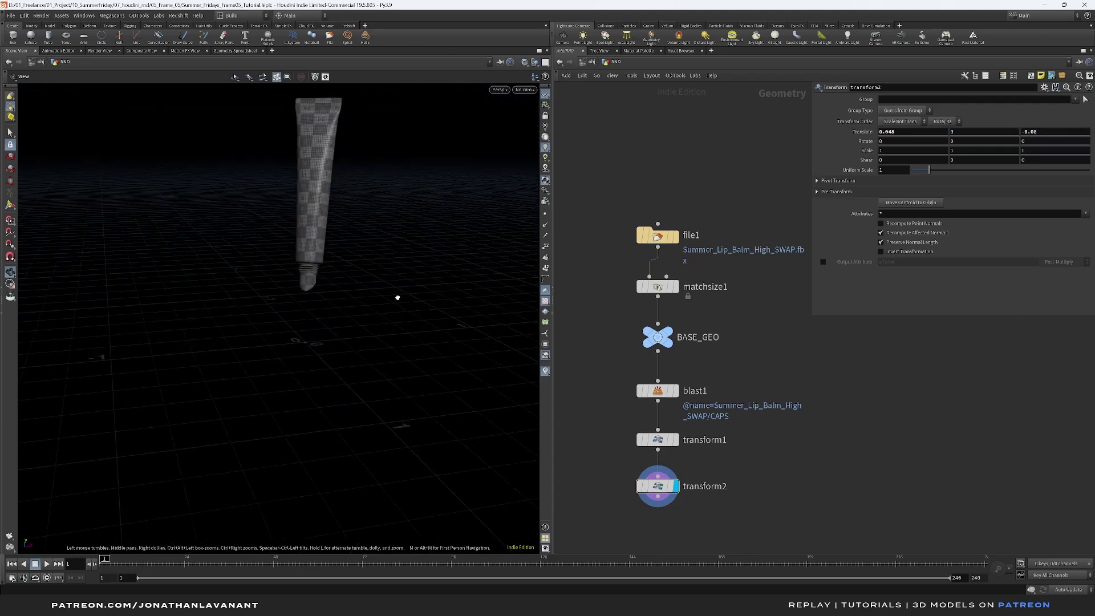
middle_drag(697, 520, 678, 415)
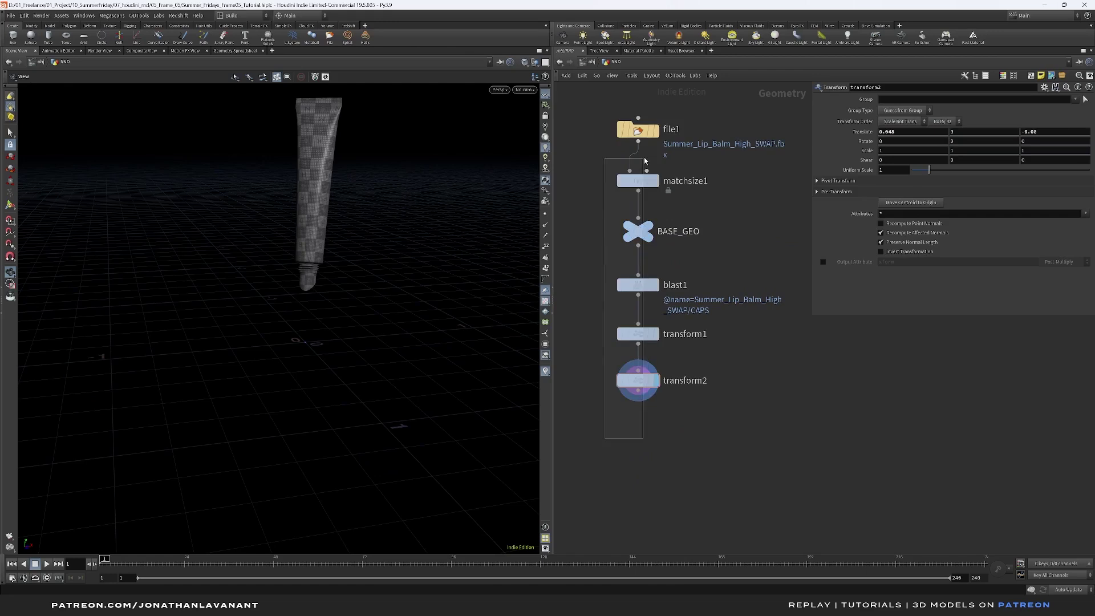
key(h)
drag(336, 348, 350, 363)
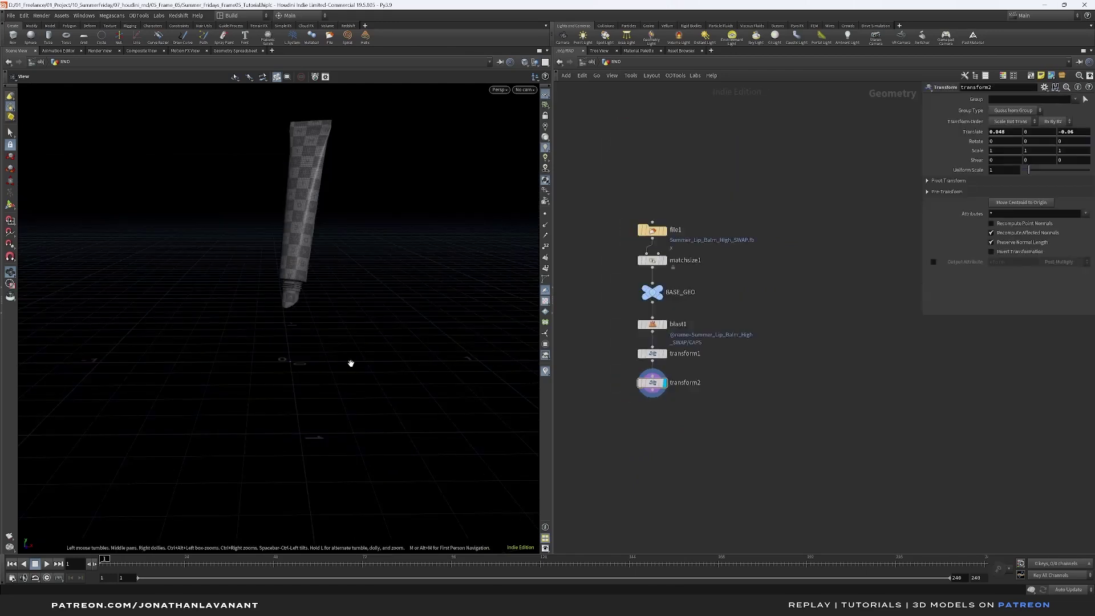
drag(318, 374, 313, 381)
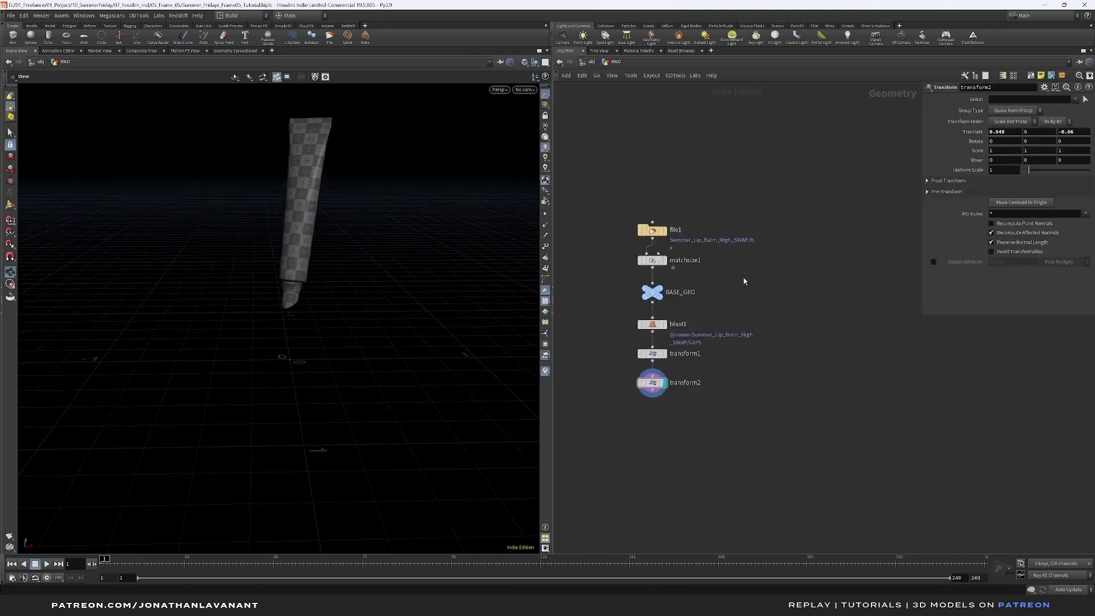
Add a separate File node beside the tube's node chain and load the Strawberry FBX model into it.
key(Tab)
text(file)
key(Return)
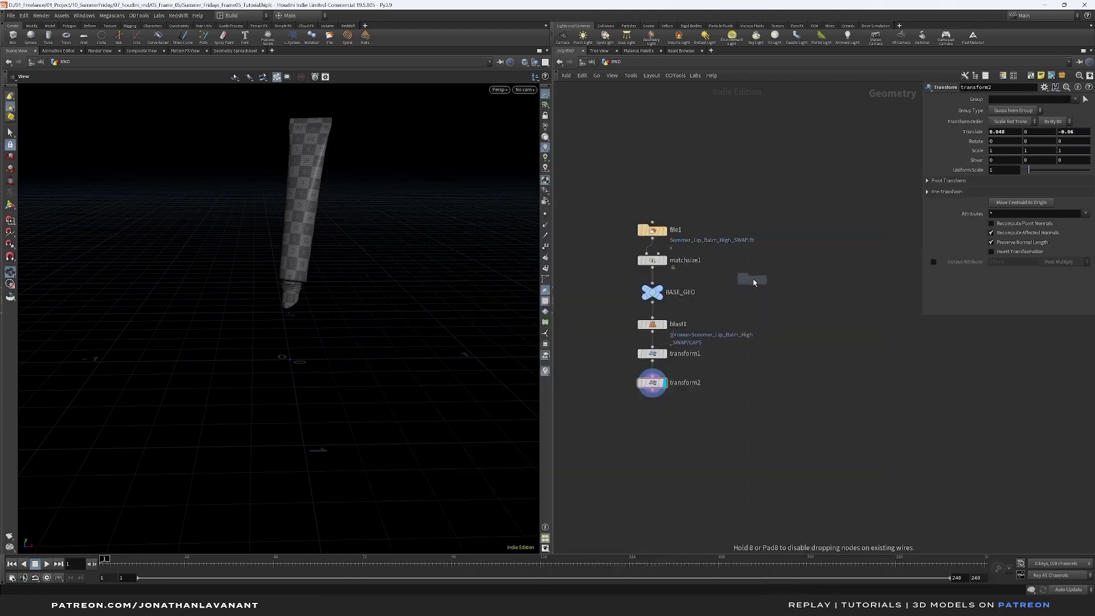
click(853, 231)
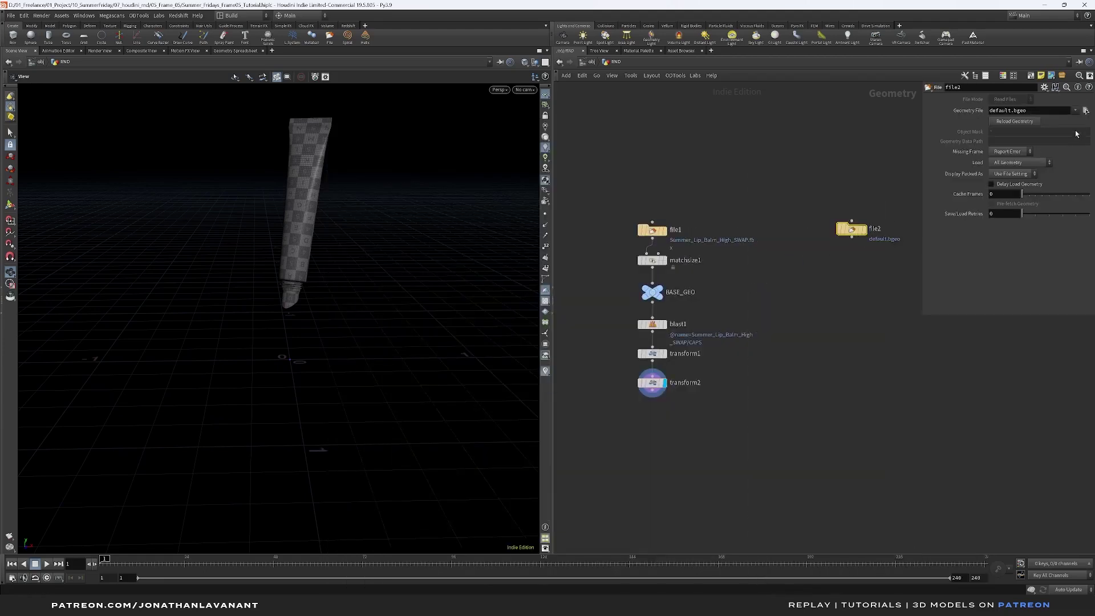
click(1086, 110)
click(898, 89)
click(1047, 217)
middle_drag(851, 289, 800, 286)
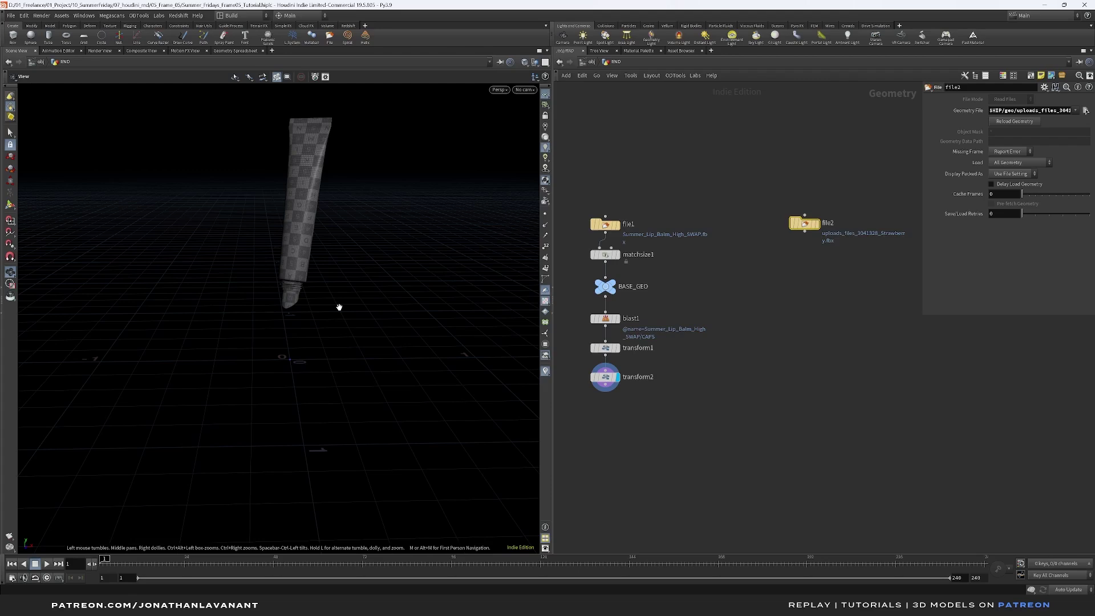
Add a Match Size node after the strawberry's File node and display its result.
drag(328, 306, 310, 299)
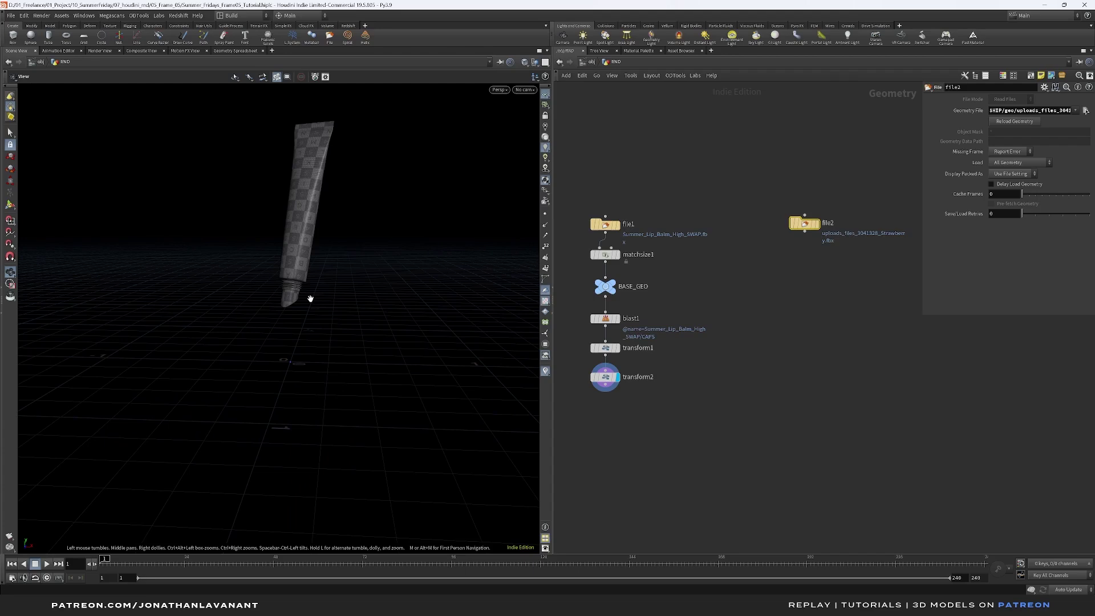
key(Tab)
text(matchs)
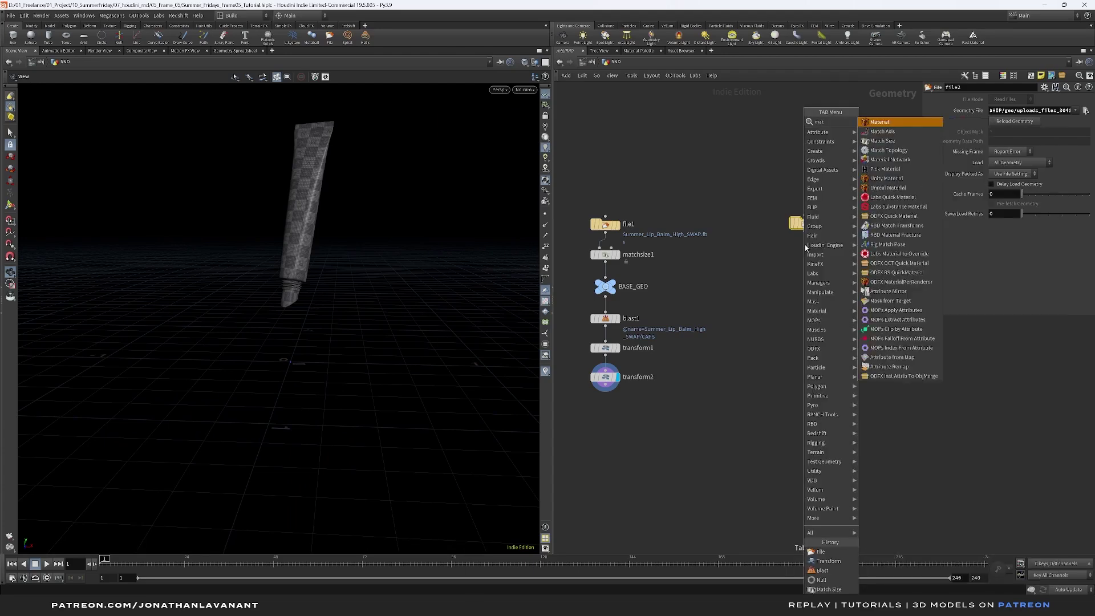
key(Return)
drag(808, 256, 811, 258)
click(817, 255)
drag(765, 292, 828, 244)
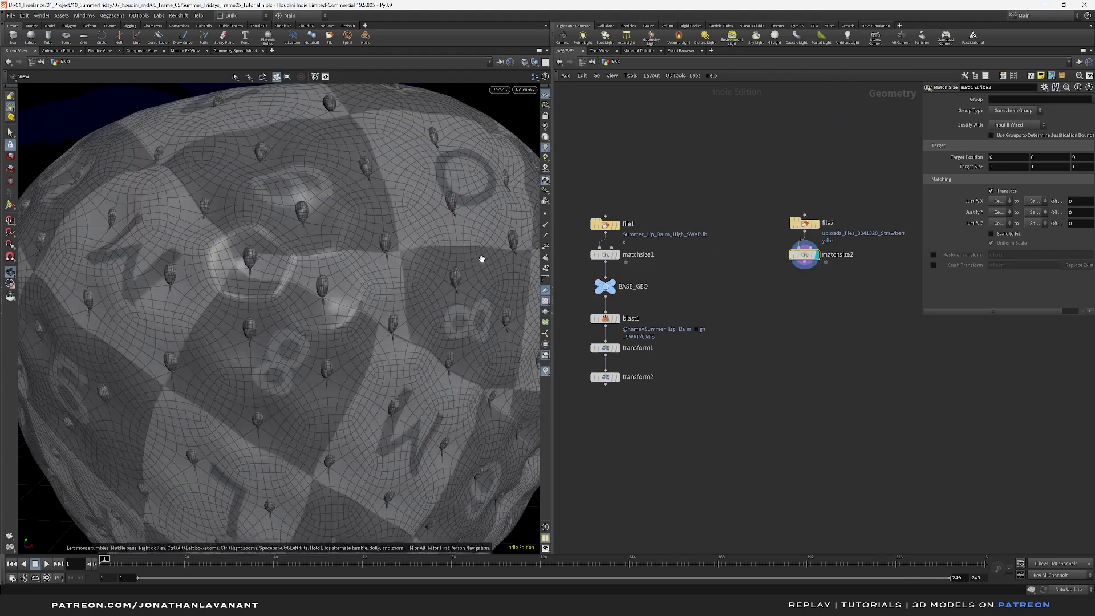
scroll(421, 290, down, 5)
middle_drag(423, 289, 403, 301)
Enable Scale to Fit on the strawberry's Match Size node and set its target size to 0.35 on all three axes.
click(991, 233)
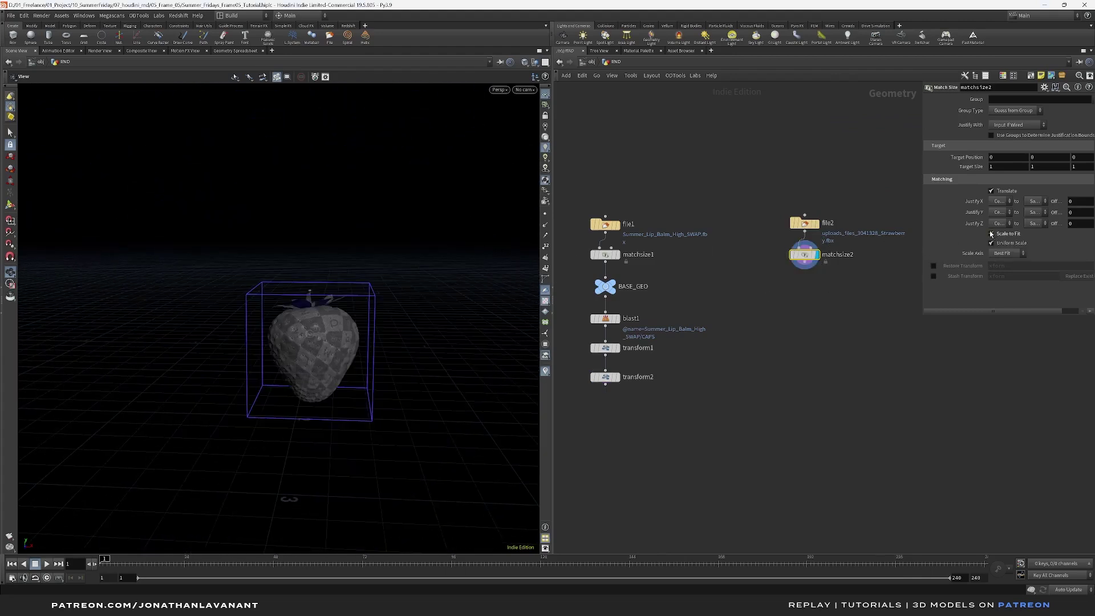
click(992, 166)
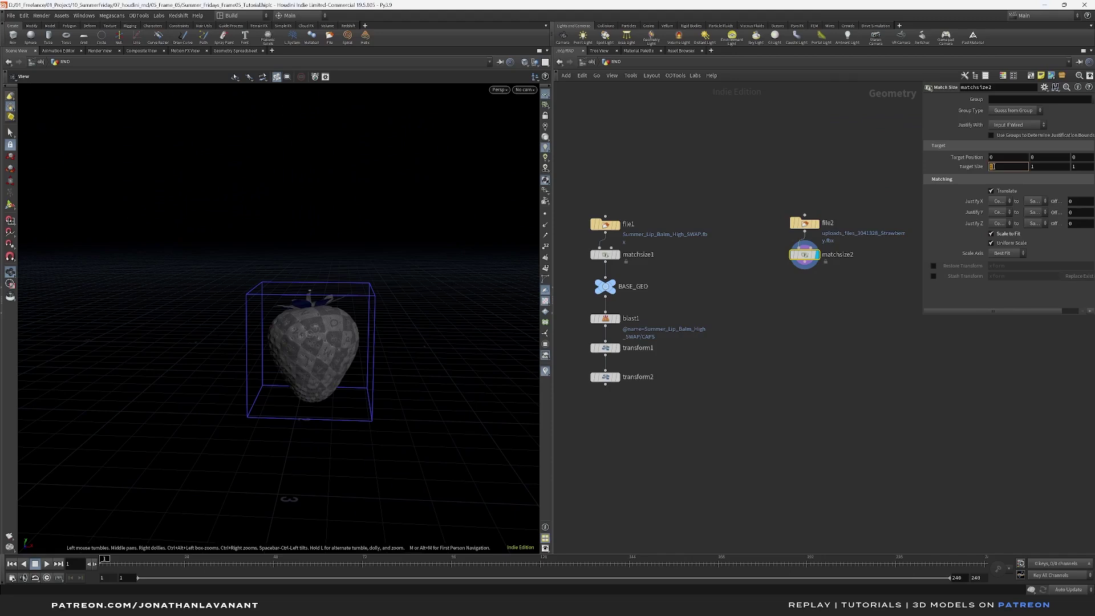
text(0.35)
key(Tab)
text(0.35)
click(1084, 167)
text(0.35)
key(Return)
Add a Null node after the strawberry's Match Size node, display it and name it BASE_STRAWBERRY.
key(Tab)
text(null)
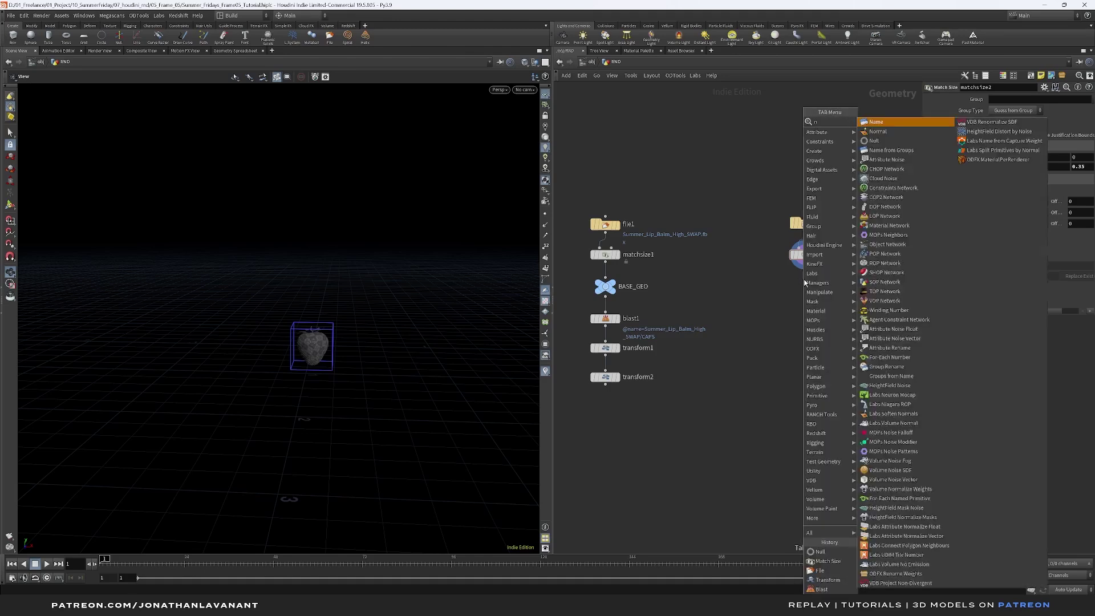
key(Return)
click(804, 285)
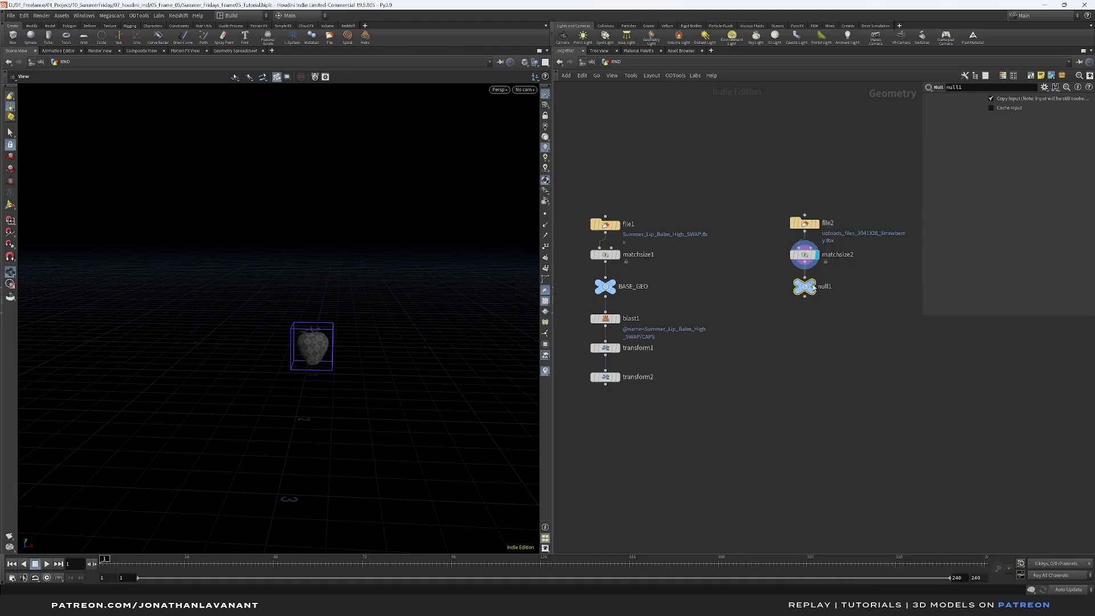
double_click(826, 287)
text(BA)
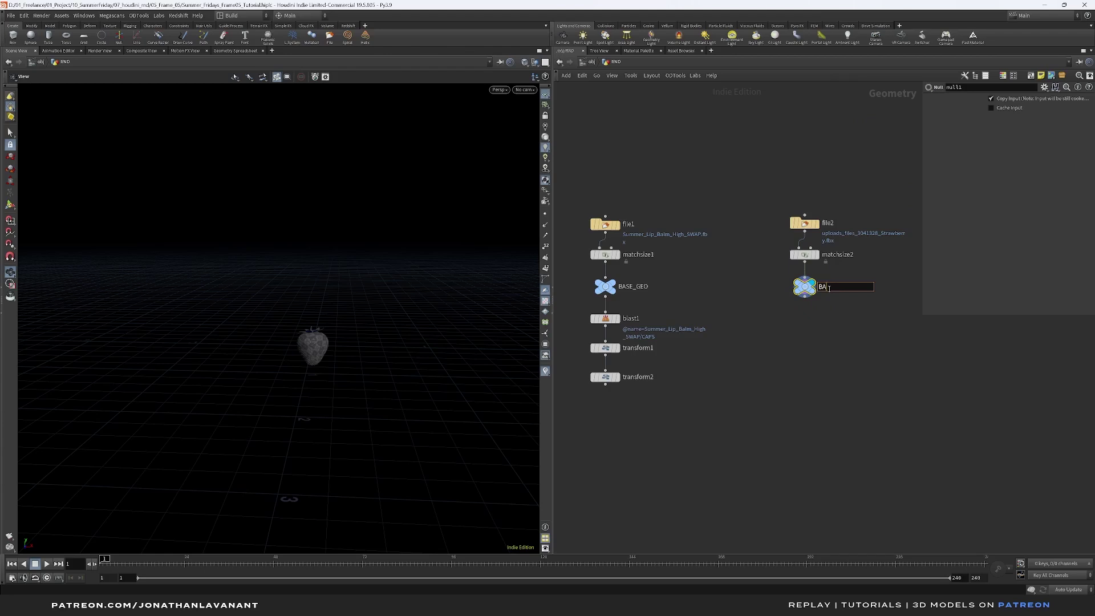
text(SE_STRAWBEERRRY)
key(Return)
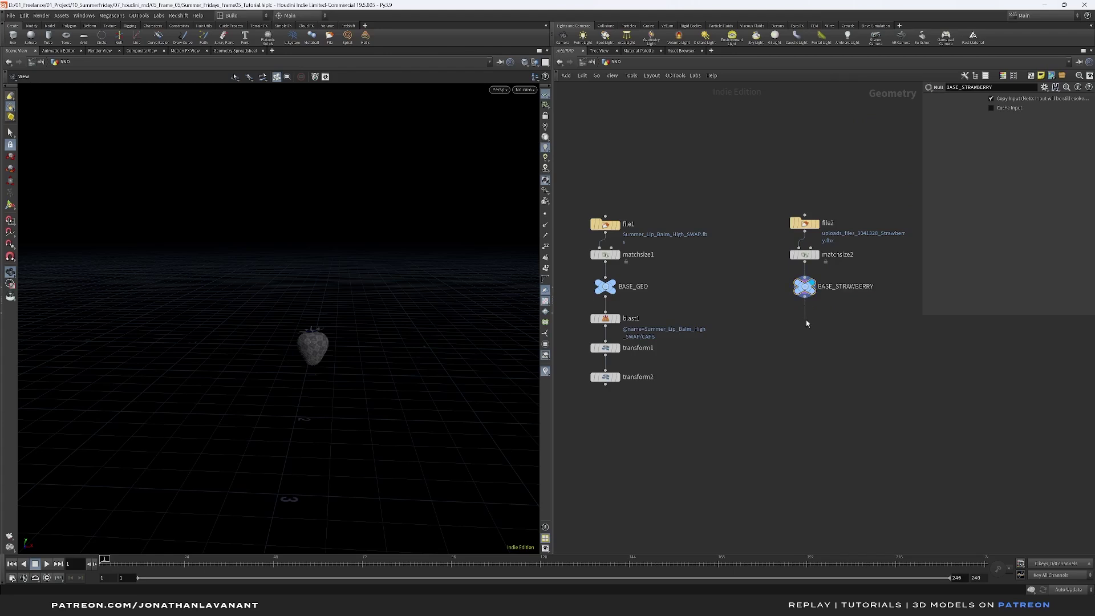
Add a displayed Transform node after BASE_STRAWBERRY and set its X rotation to 180.
key(Tab)
text(tra)
key(Return)
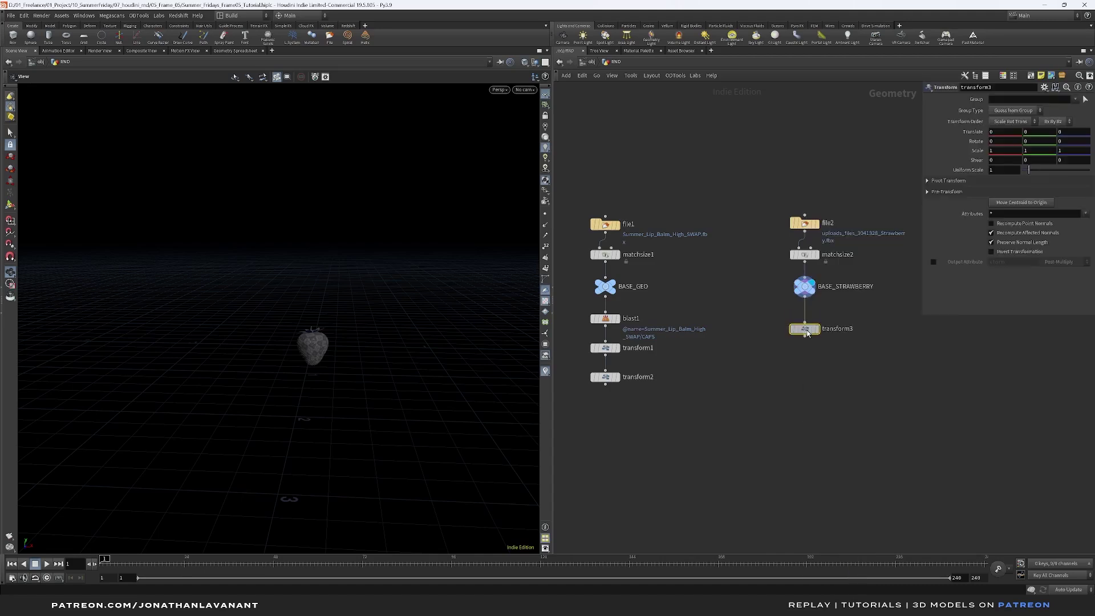
drag(334, 353, 306, 331)
click(817, 318)
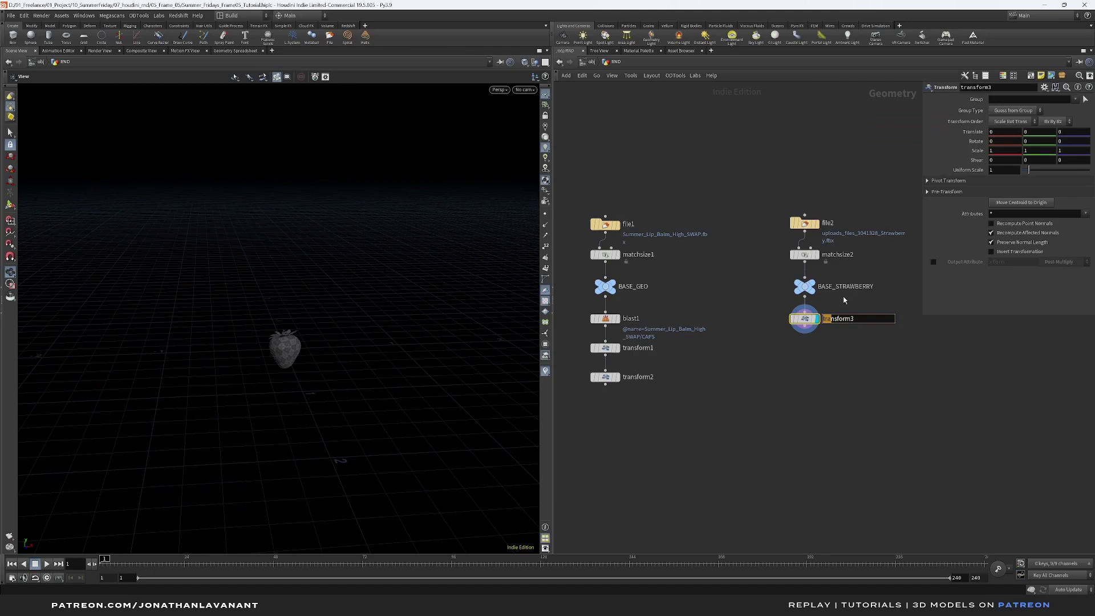
click(1003, 140)
text(1)
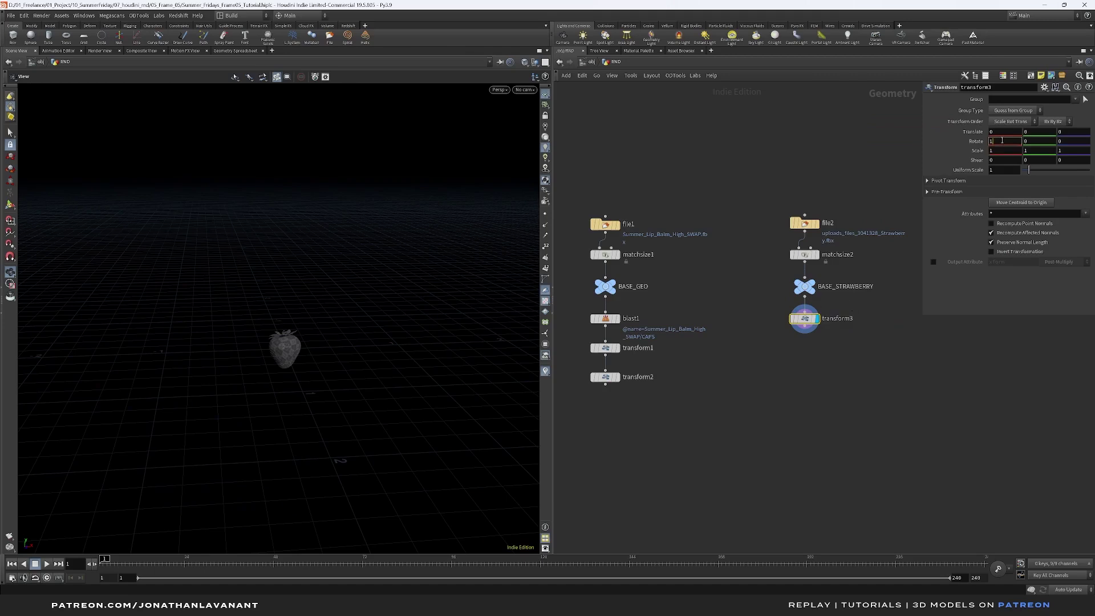
text(80)
key(Return)
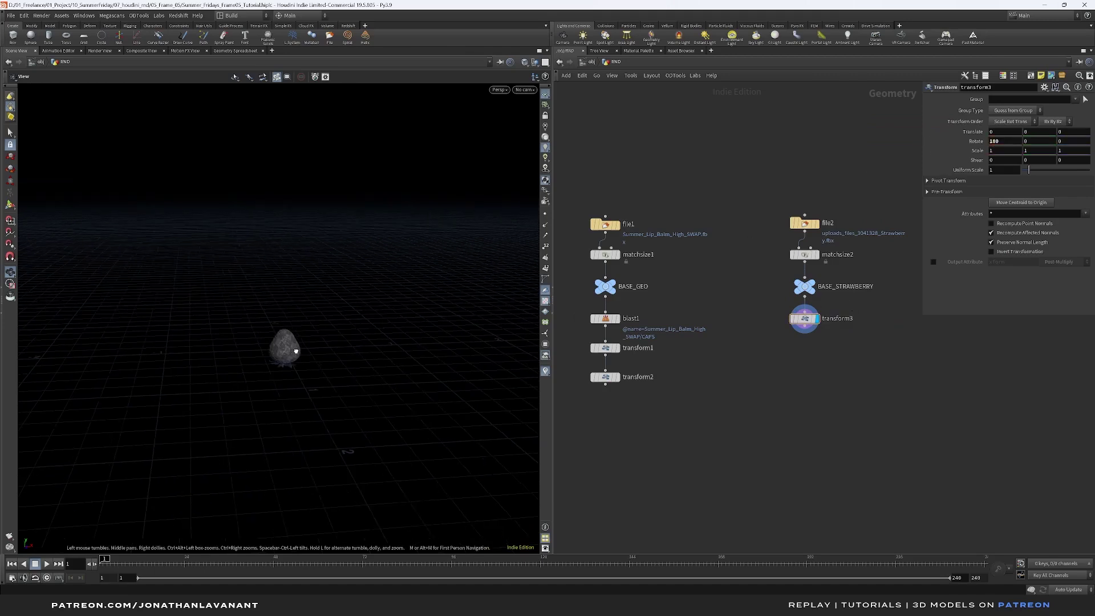
Add a Merge node fed by the tube's last Transform and the strawberry's Transform, and display the combined result.
middle_drag(782, 398, 747, 392)
key(Tab)
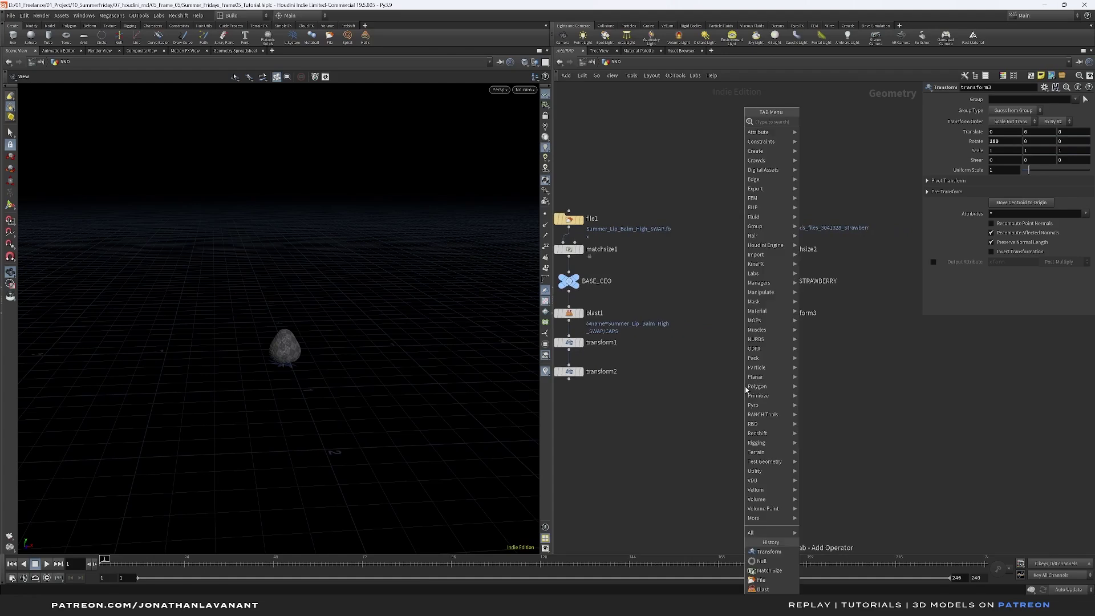
text(merge)
key(Return)
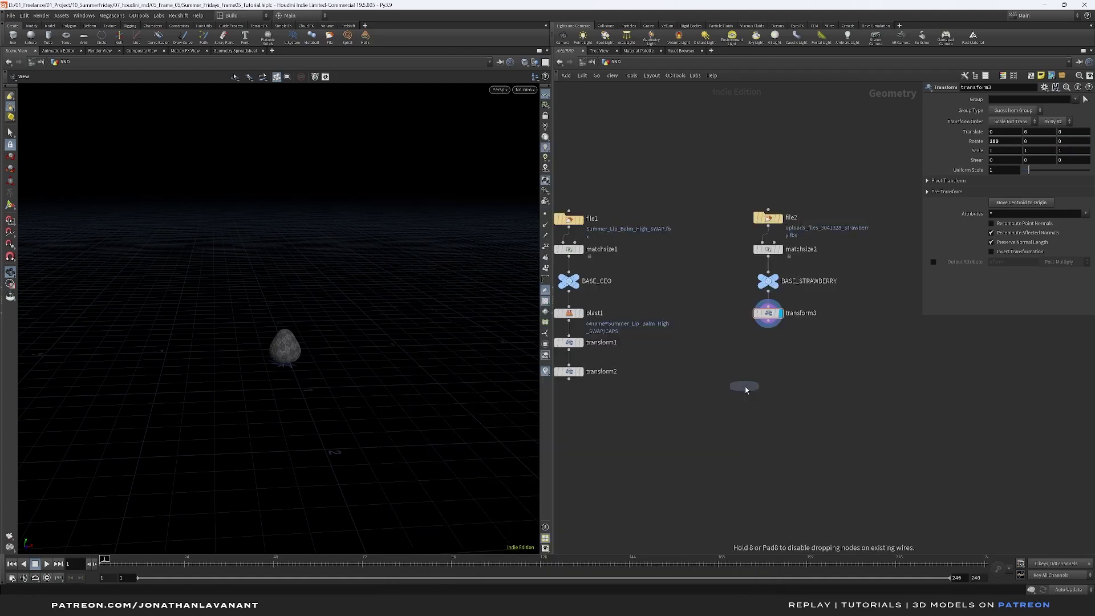
click(710, 387)
click(569, 371)
shift+click(768, 313)
drag(768, 323, 702, 409)
click(707, 381)
click(714, 409)
Rename the Merge node as only_for_viz.
double_click(731, 409)
double_click(731, 409)
text(on)
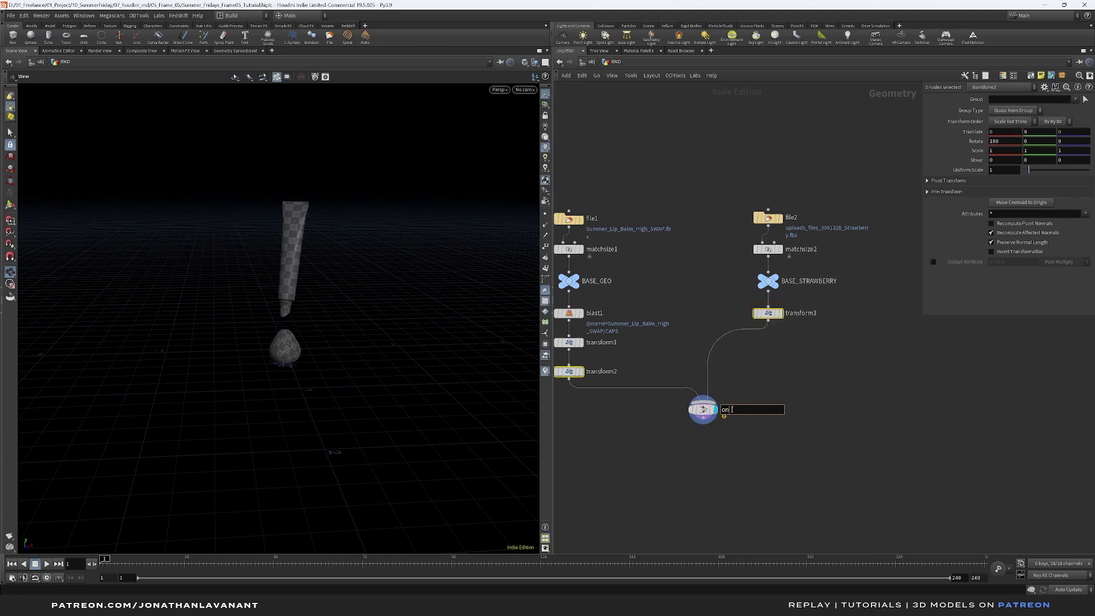
text(ly_for_viz)
key(Return)
key(ctrl+z)
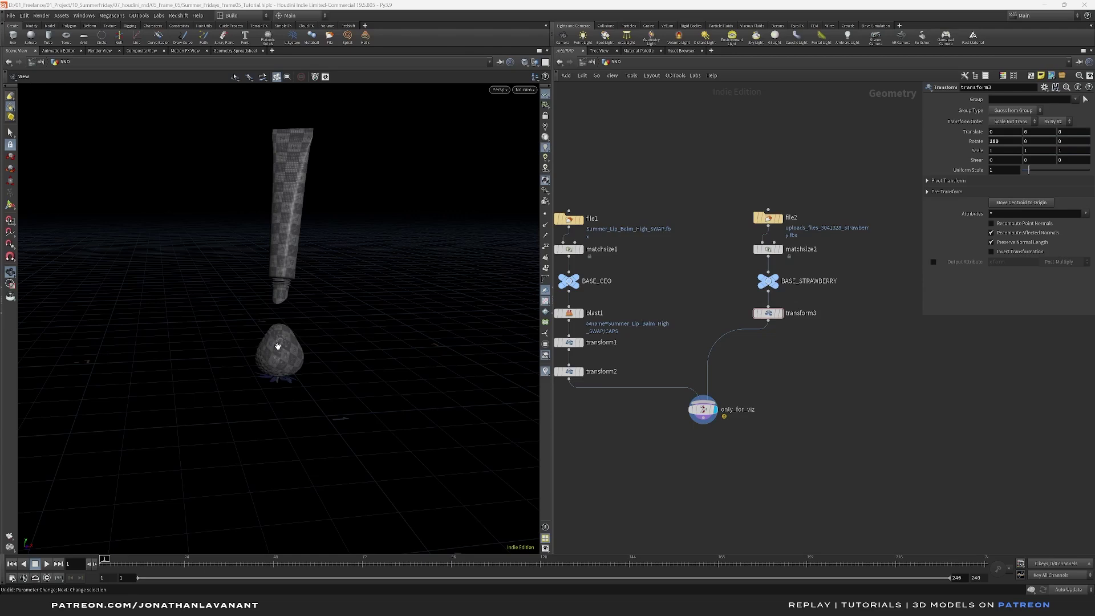
click(768, 313)
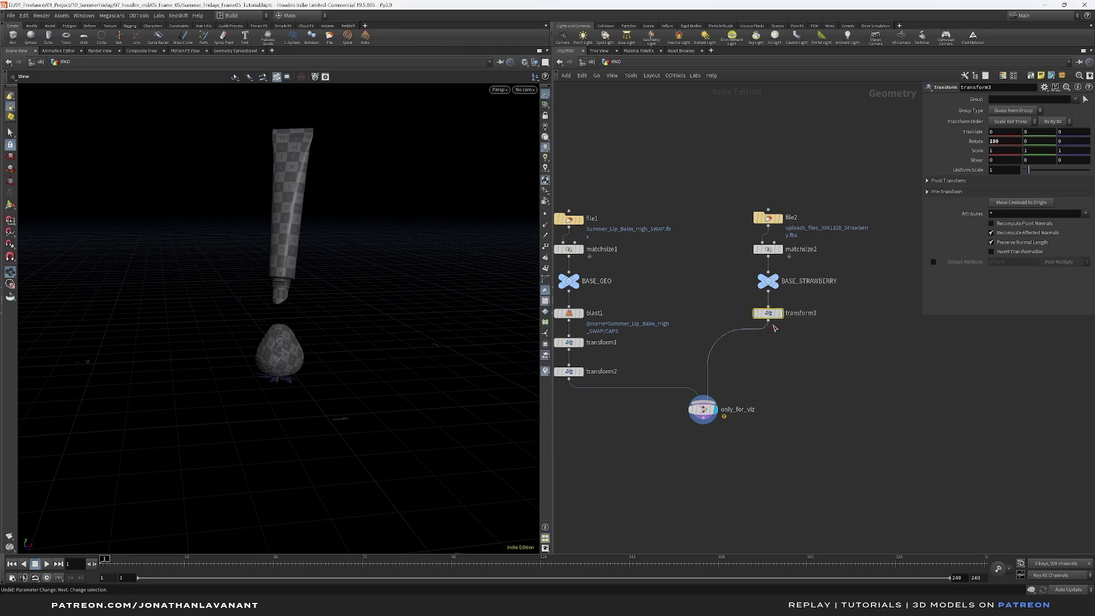
mouse_move(1029, 170)
mouse_down()
mouse_move(1037, 171)
mouse_move(1025, 171)
mouse_up()
key(ctrl+z)
Examine the inside of the tube's nozzle opening from below, above the strawberry.
drag(296, 371, 290, 329)
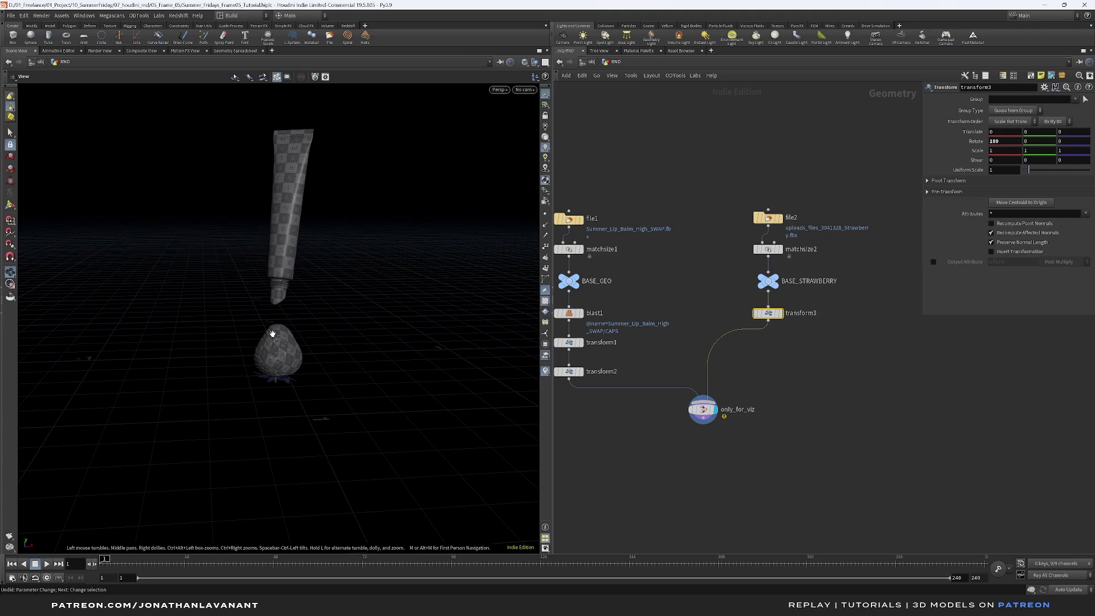
drag(272, 333, 286, 310)
scroll(267, 401, up, 5)
scroll(285, 367, up, 3)
scroll(293, 344, up, 6)
scroll(291, 306, down, 2)
scroll(291, 305, up, 2)
scroll(287, 304, up, 8)
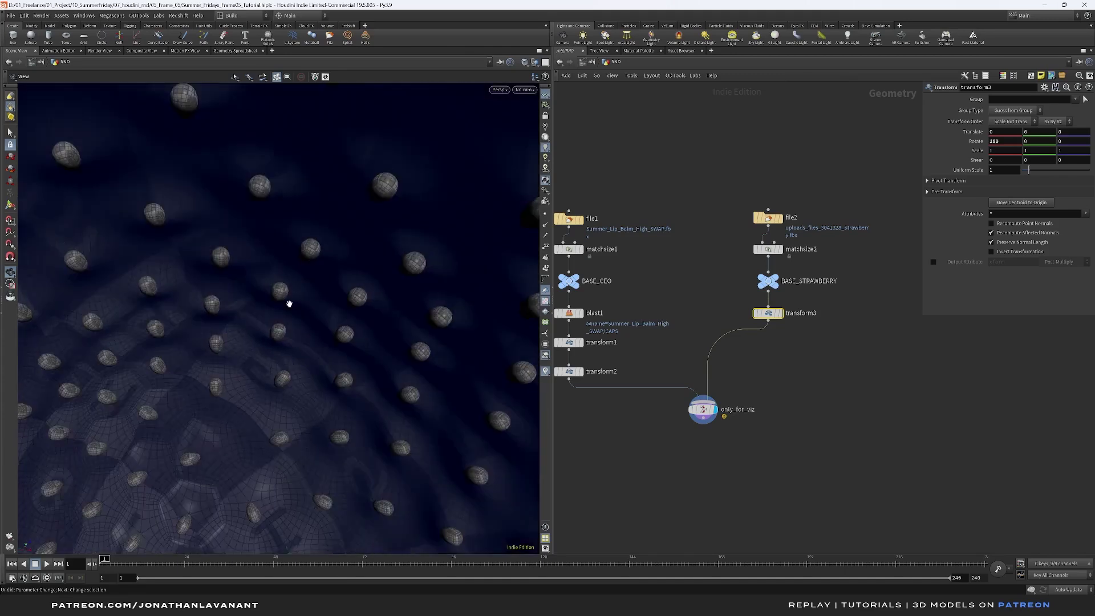
scroll(289, 303, down, 8)
scroll(289, 303, up, 6)
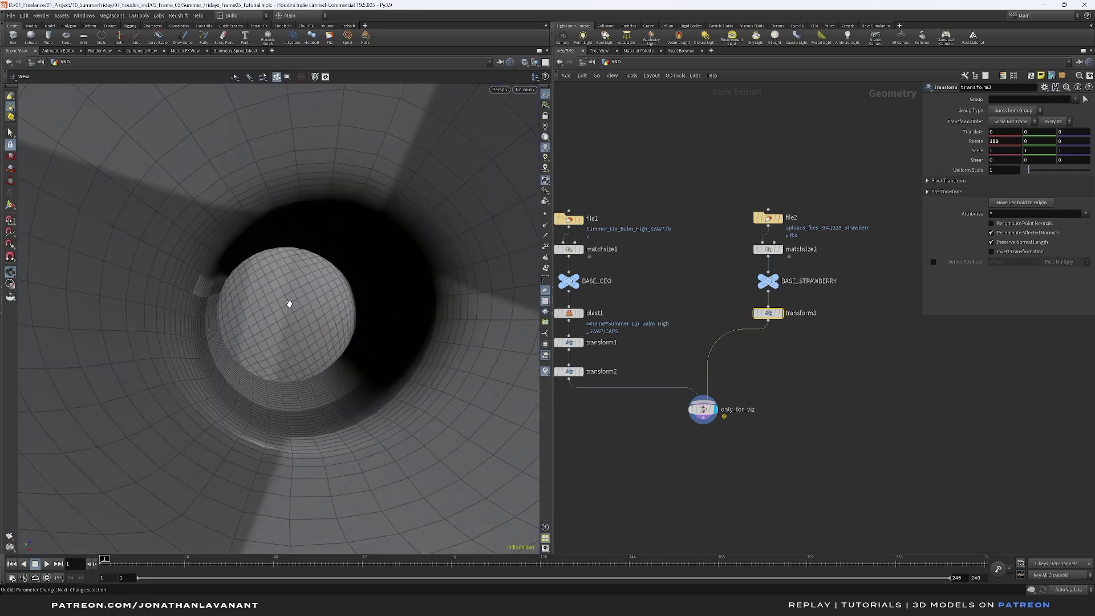
scroll(289, 303, down, 8)
drag(289, 304, 267, 381)
drag(273, 337, 210, 313)
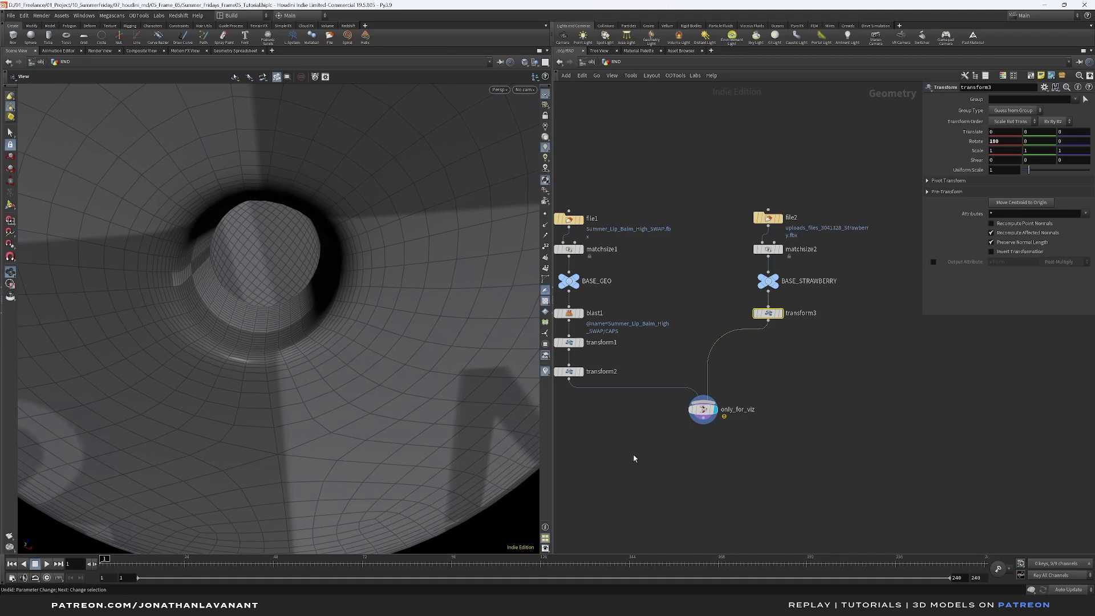
Add a Group node below the tube's last Transform, display it and name it center_edges.
middle_drag(636, 461, 724, 435)
key(Tab)
text(group)
key(Return)
click(662, 387)
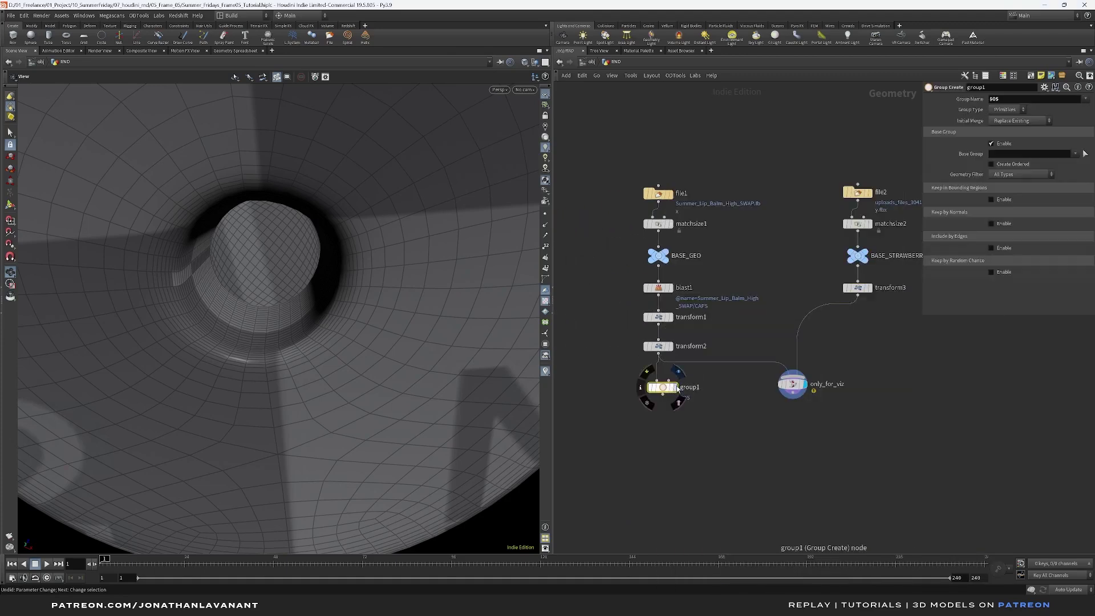
click(677, 388)
double_click(688, 391)
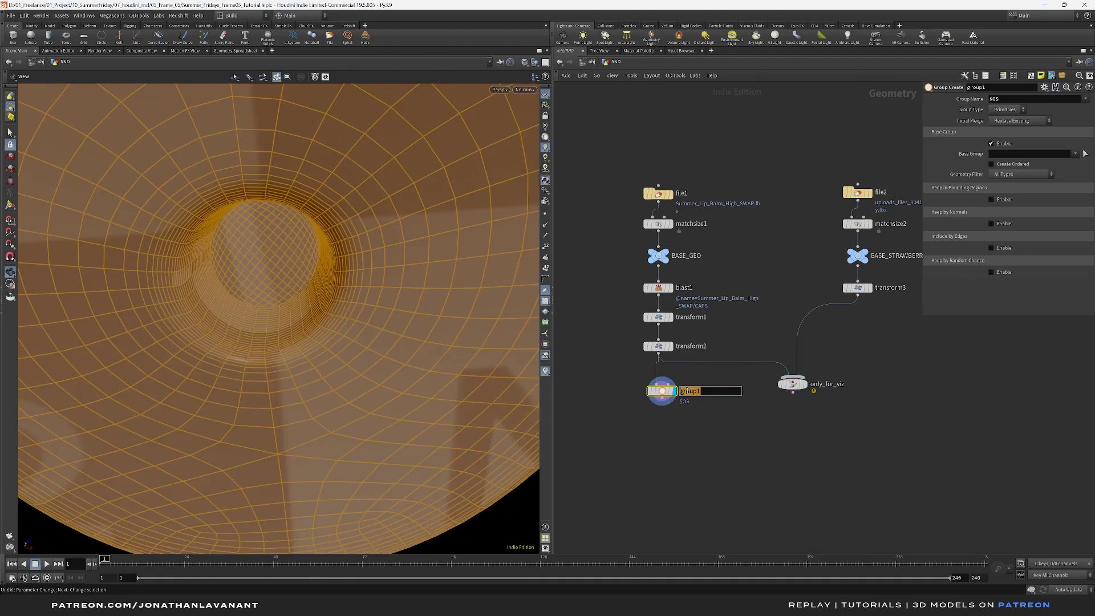
text(center_edges)
key(Return)
drag(664, 391, 659, 383)
Set the center_edges group type to Edges and pick two edge loops inside the nozzle opening as its base group.
click(1007, 109)
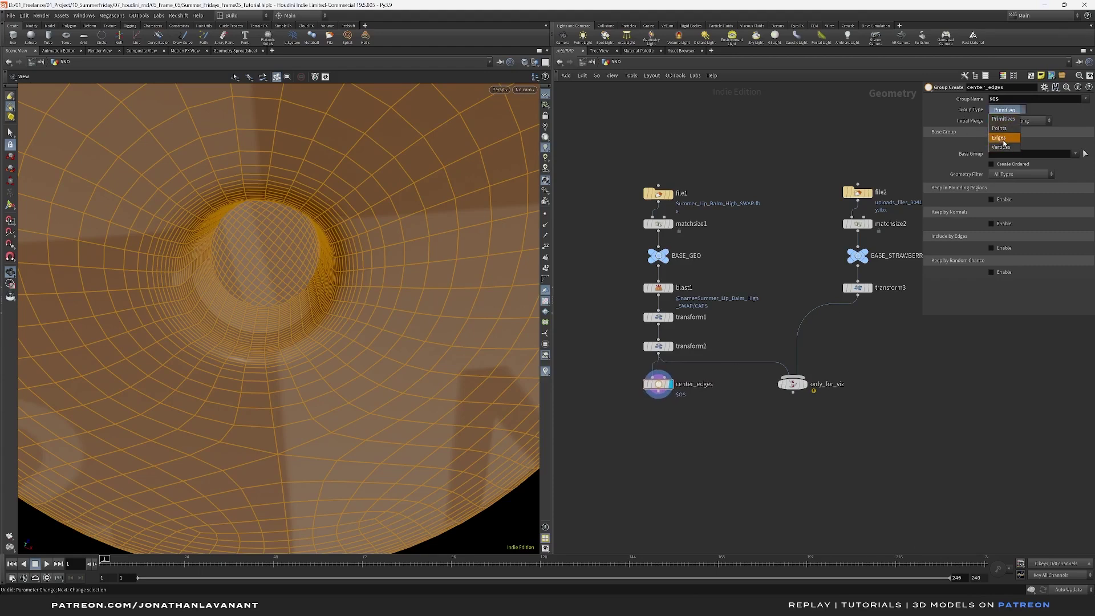
click(1002, 133)
drag(922, 153, 905, 154)
click(1084, 154)
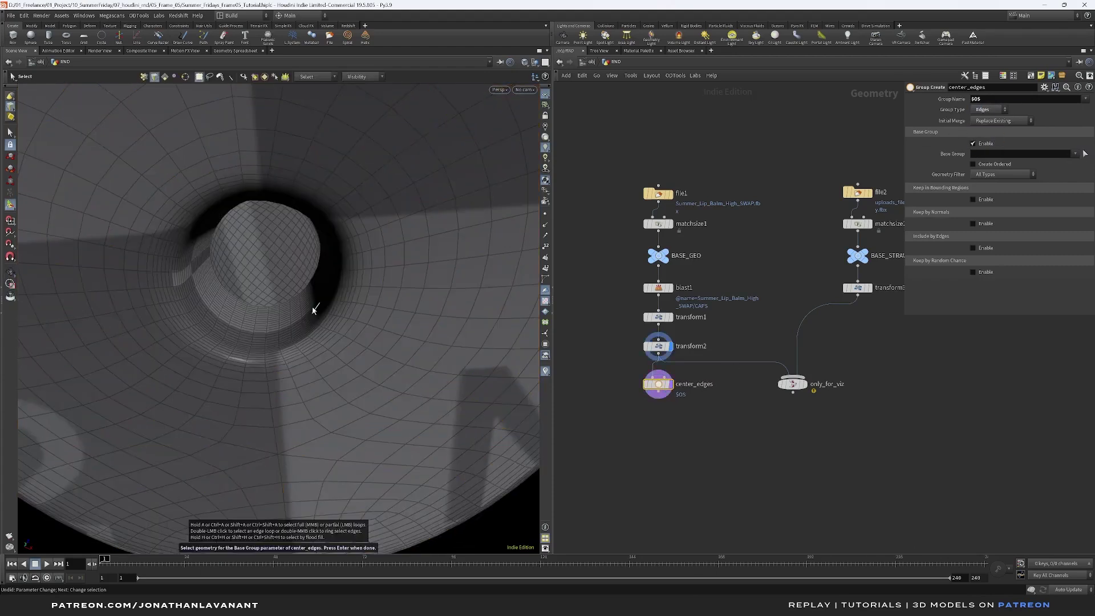
alt+drag(355, 302, 233, 306)
double_click(231, 309)
shift+double_click(224, 338)
alt+drag(231, 321, 252, 318)
key(Return)
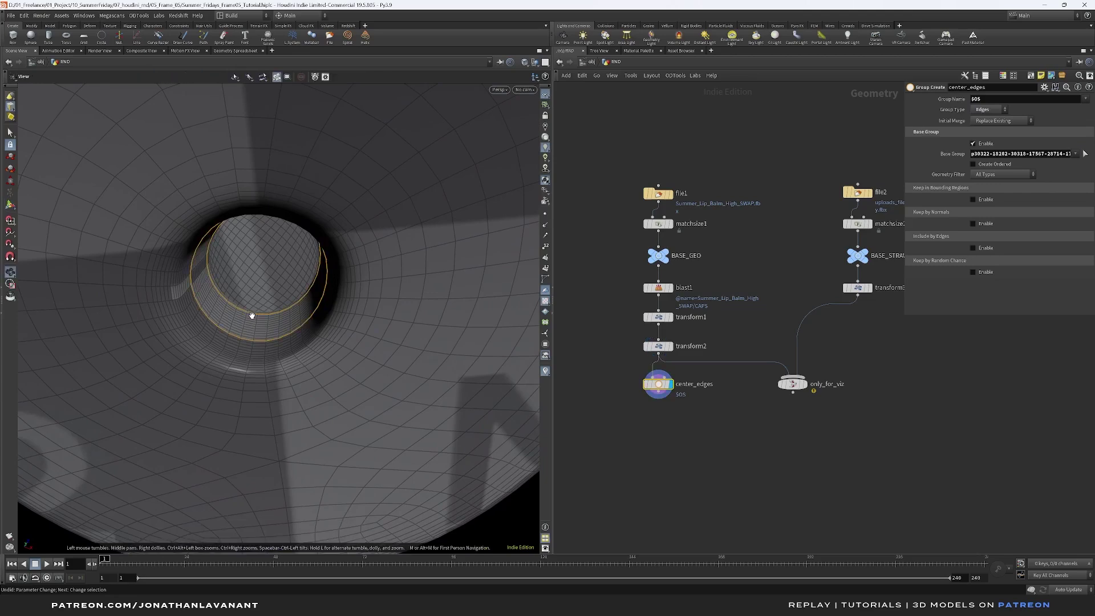
Add a Labs Edge Group To Curve node after center_edges and display the resulting curves.
scroll(249, 313, down, 10)
mouse_move(249, 313)
mouse_down()
mouse_move(285, 314)
mouse_move(276, 302)
mouse_move(308, 269)
mouse_move(423, 285)
mouse_move(268, 313)
mouse_move(275, 286)
mouse_move(262, 303)
mouse_up()
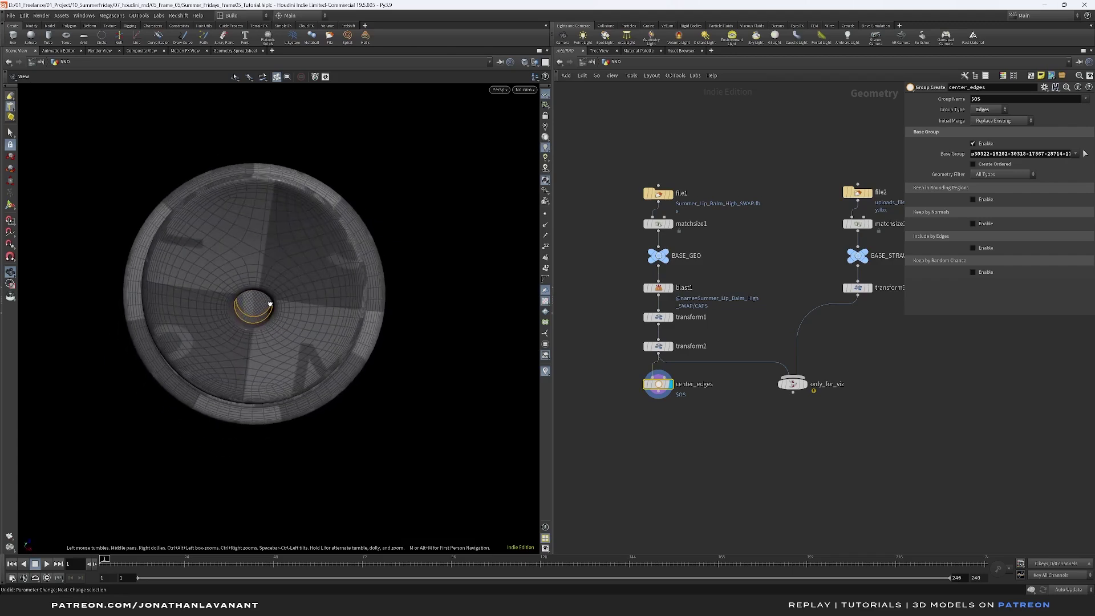
key(Tab)
text(edges)
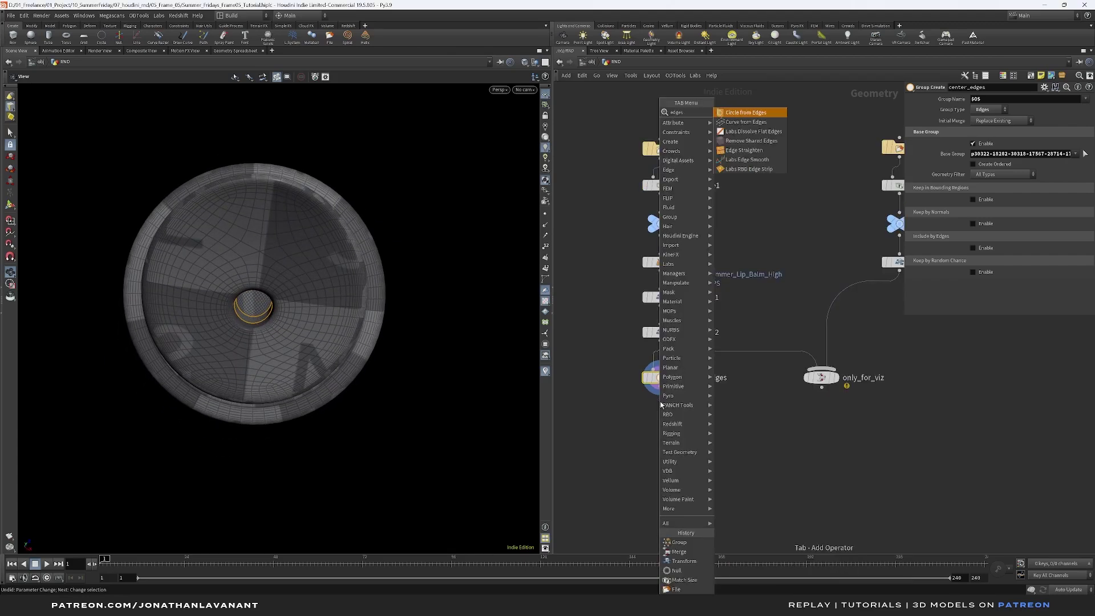
key(BackSpace)
key(BackSpace)
text(e gr)
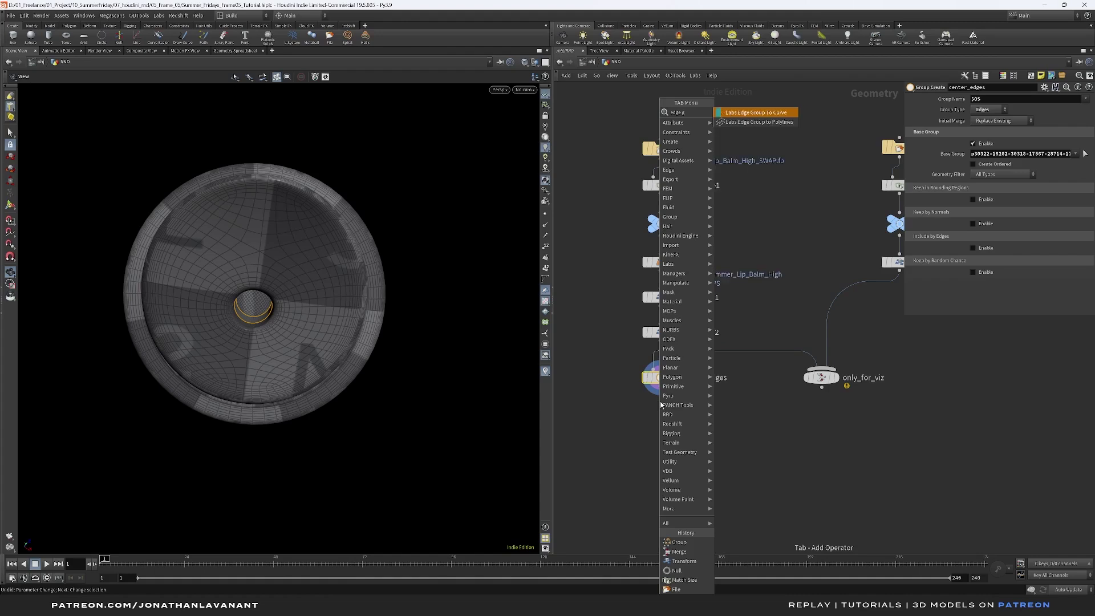
key(Return)
key(Return)
click(675, 421)
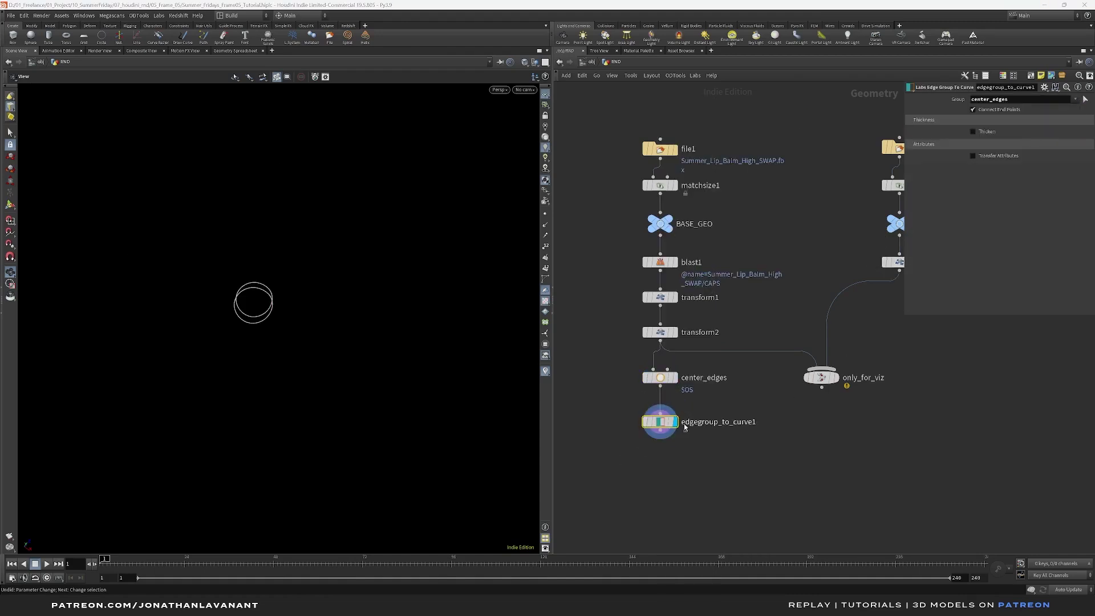
mouse_move(257, 325)
mouse_down()
mouse_move(260, 385)
mouse_move(245, 308)
mouse_up()
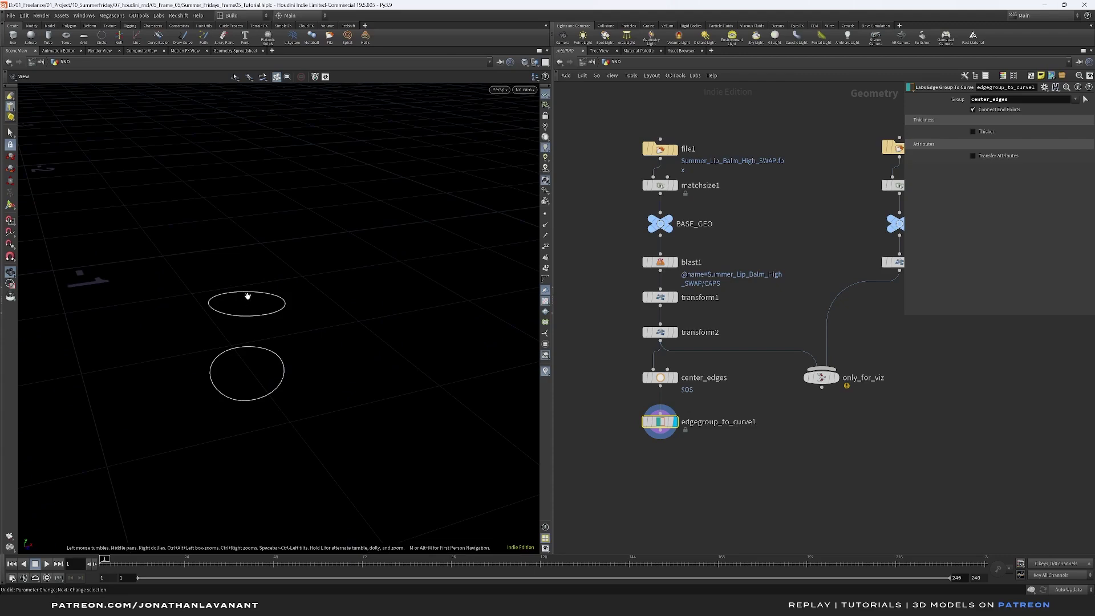
Add a For-Each Connected Piece block below edgegroup_to_curve1 and wire the curves into its connectivity node.
drag(250, 298, 251, 294)
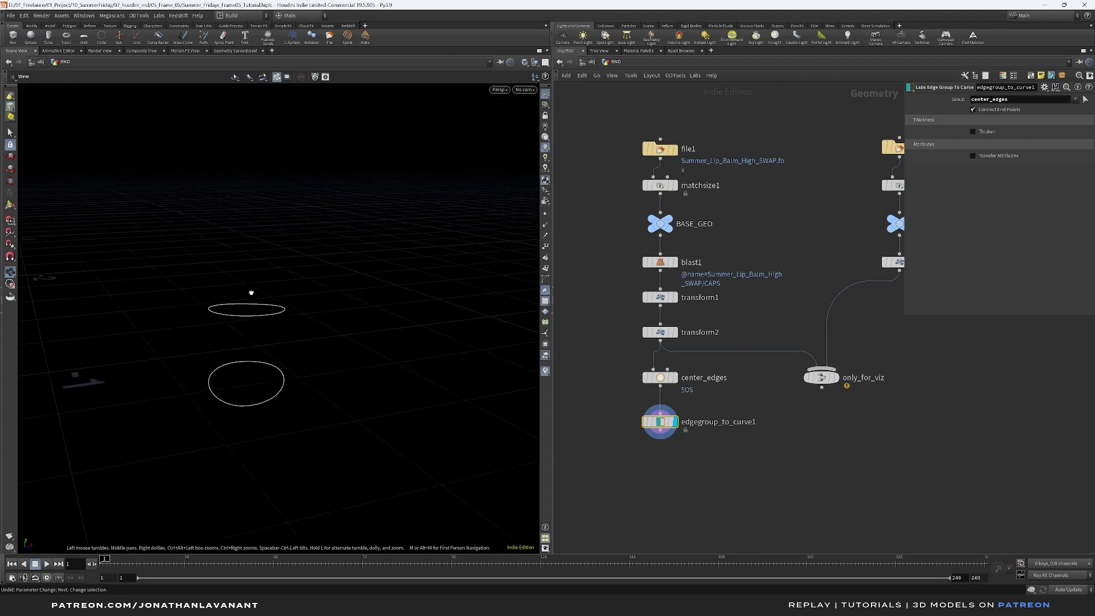
drag(247, 379, 247, 384)
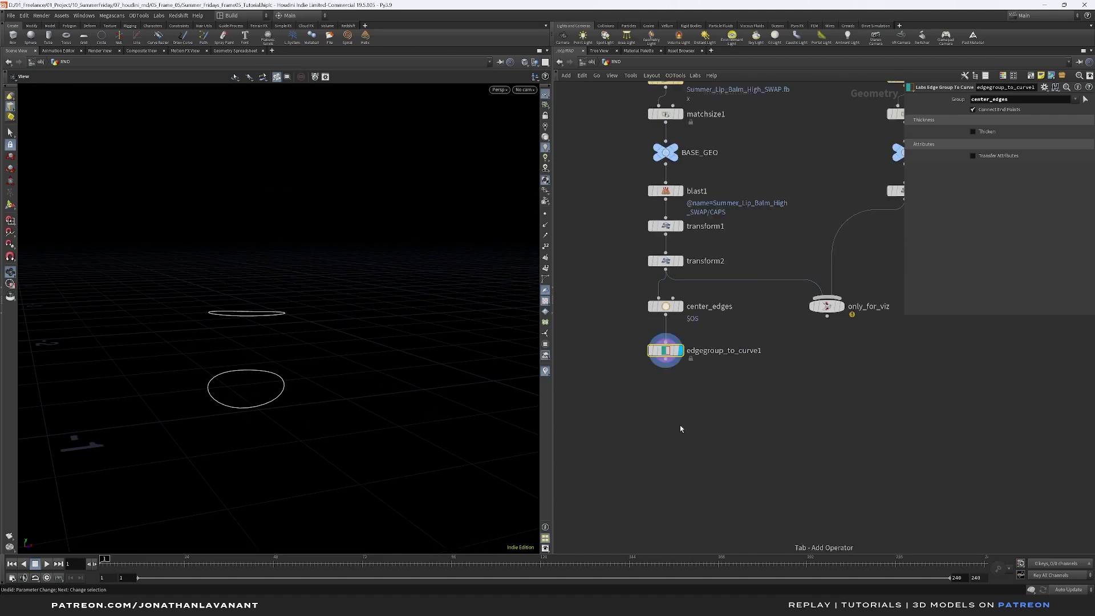
key(Tab)
text(fore)
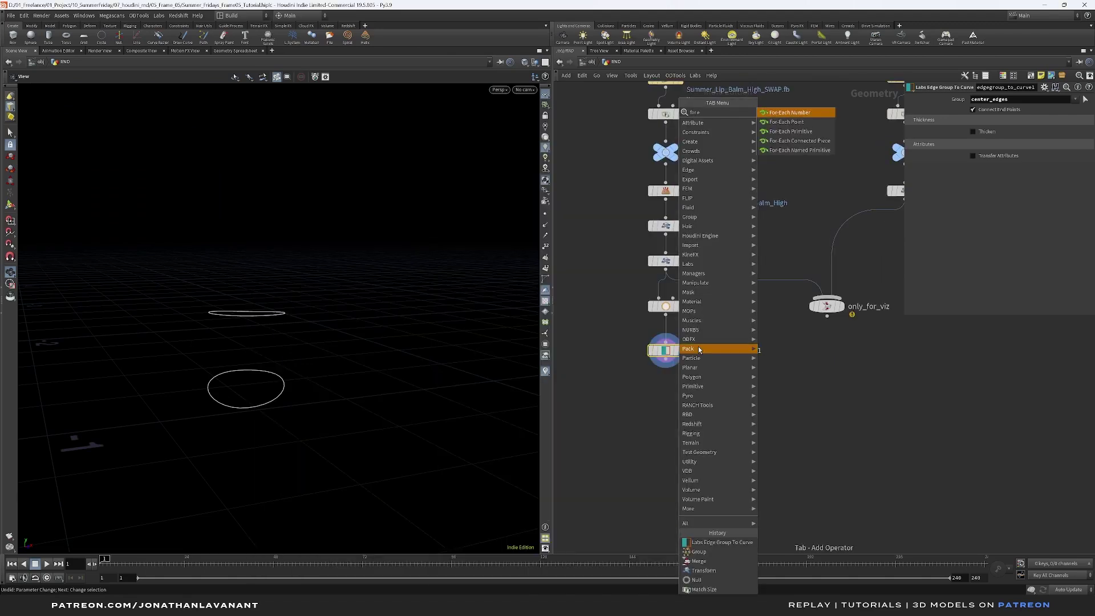
click(788, 141)
click(668, 398)
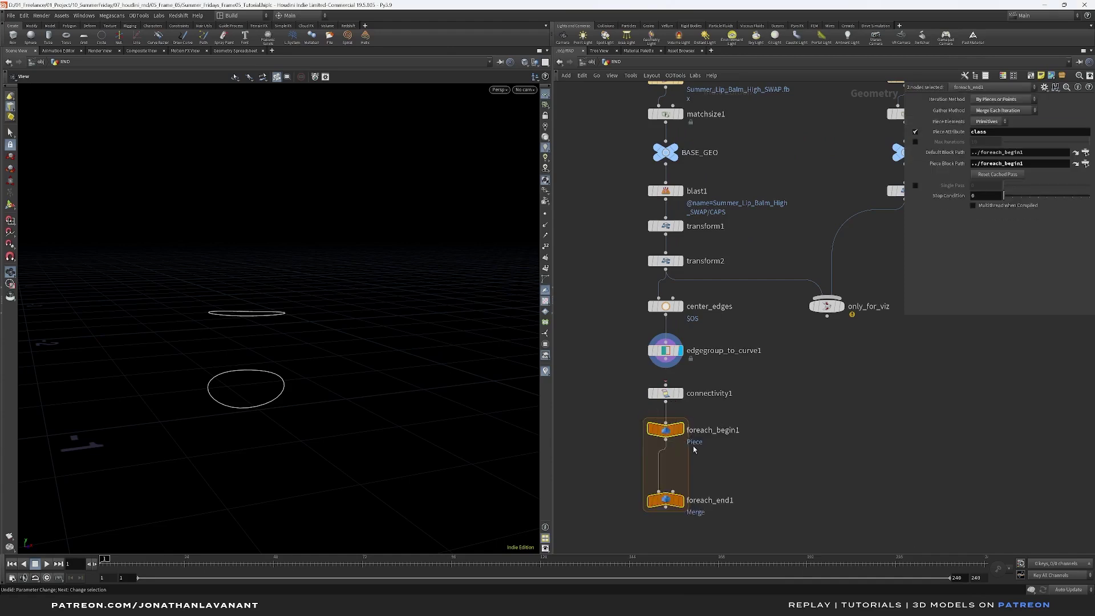
drag(666, 368, 703, 375)
click(666, 387)
middle_drag(732, 482, 718, 406)
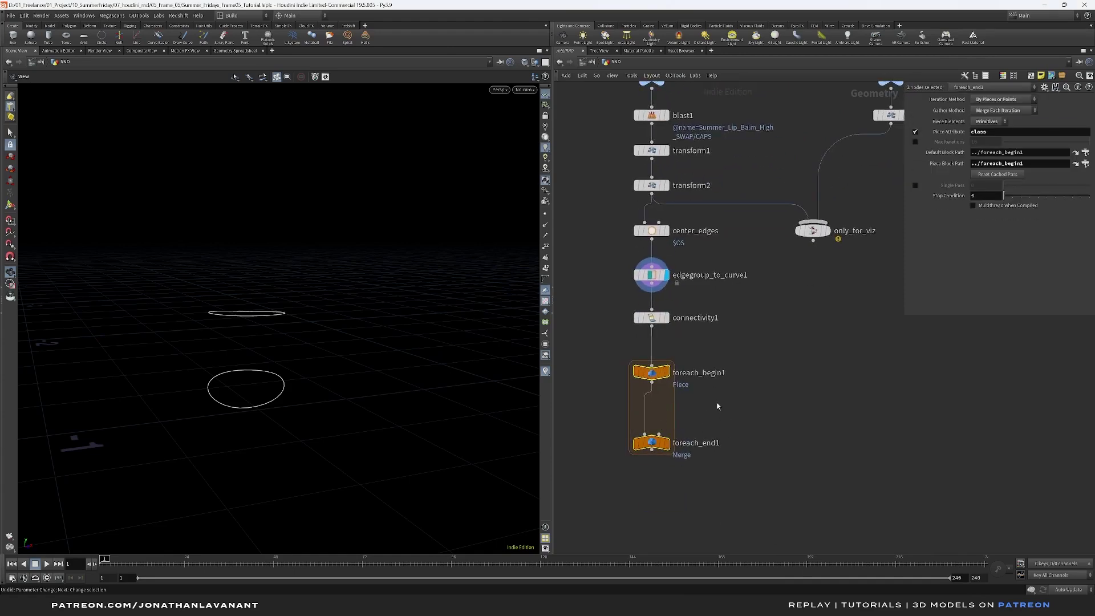
Make room in the for-each block and insert an Attribute Wrangle between foreach_begin1 and foreach_end1.
click(652, 373)
drag(659, 375, 659, 360)
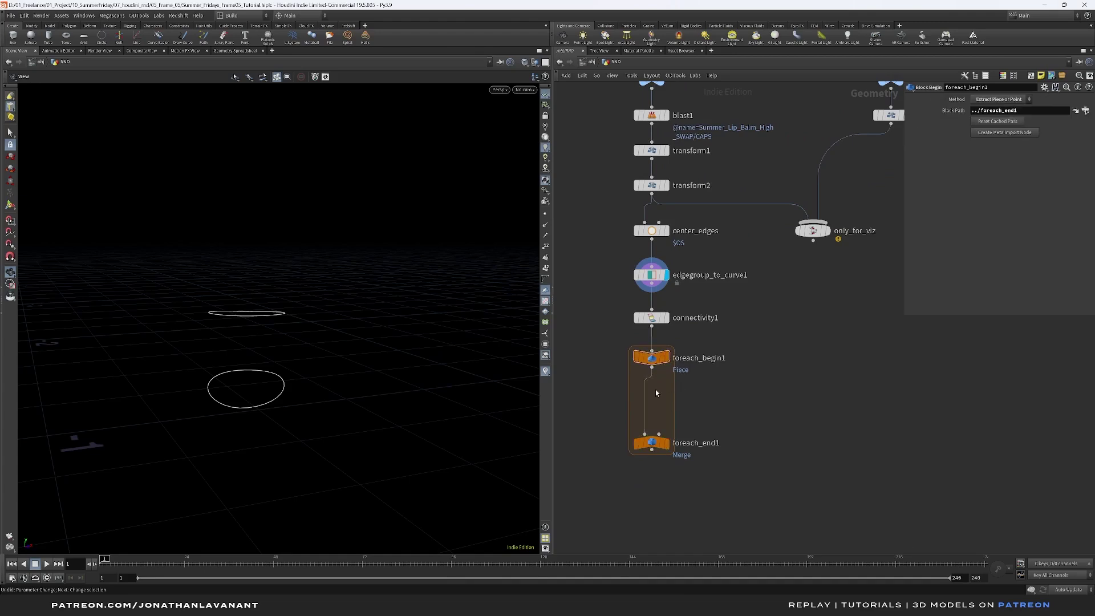
key(Tab)
text(add)
key(Return)
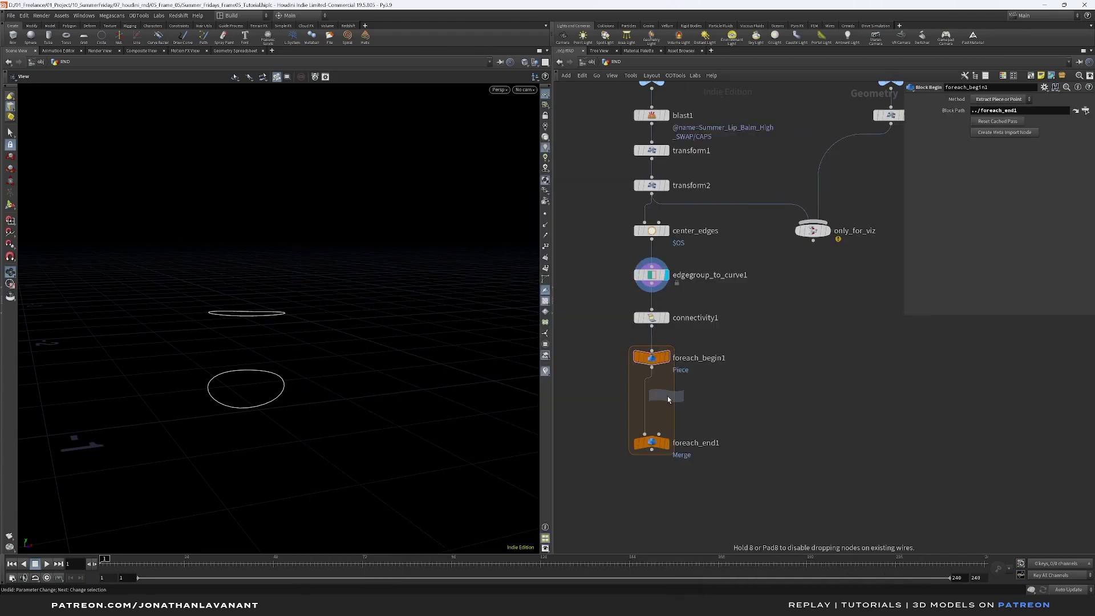
click(668, 399)
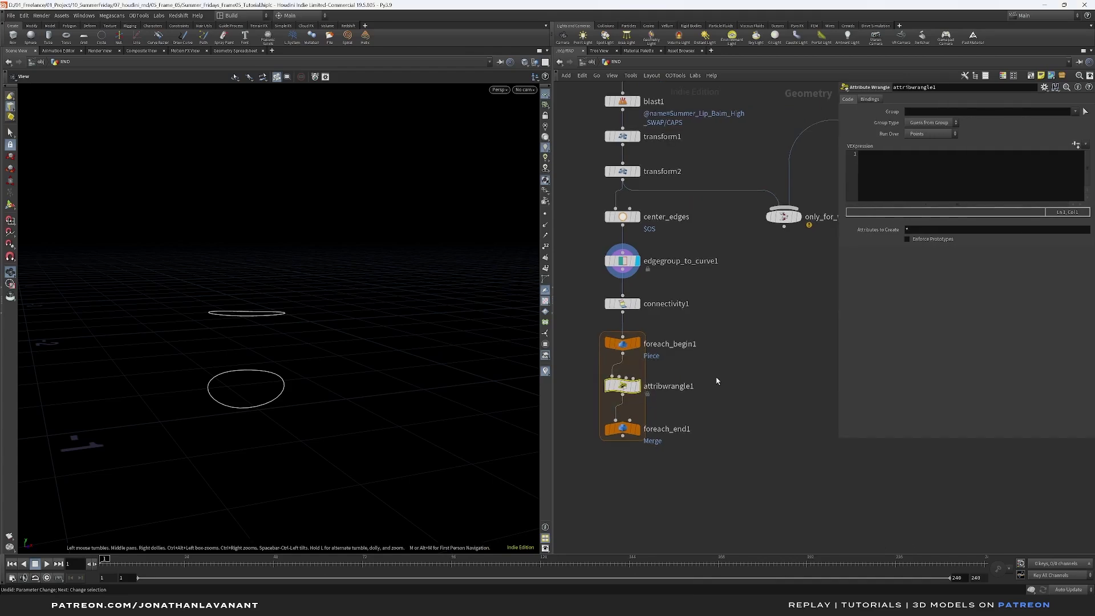
Start the wrangle's VEXpression with "vector centroid = {0,0,0};" and "int num_points = npoints(0);".
drag(244, 322, 253, 353)
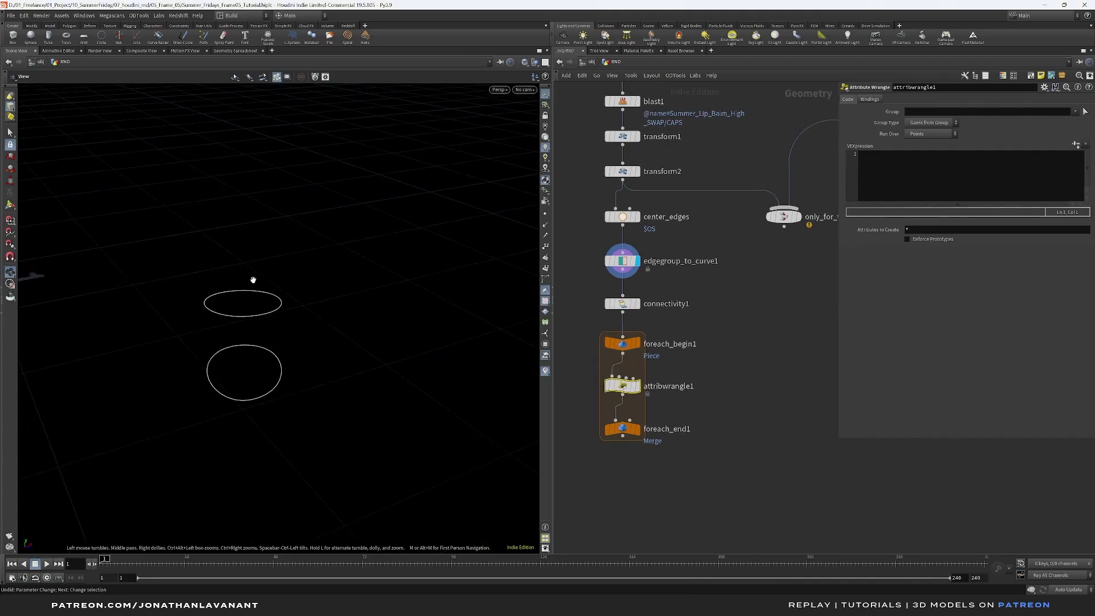
scroll(244, 305, up, 5)
scroll(246, 304, down, 8)
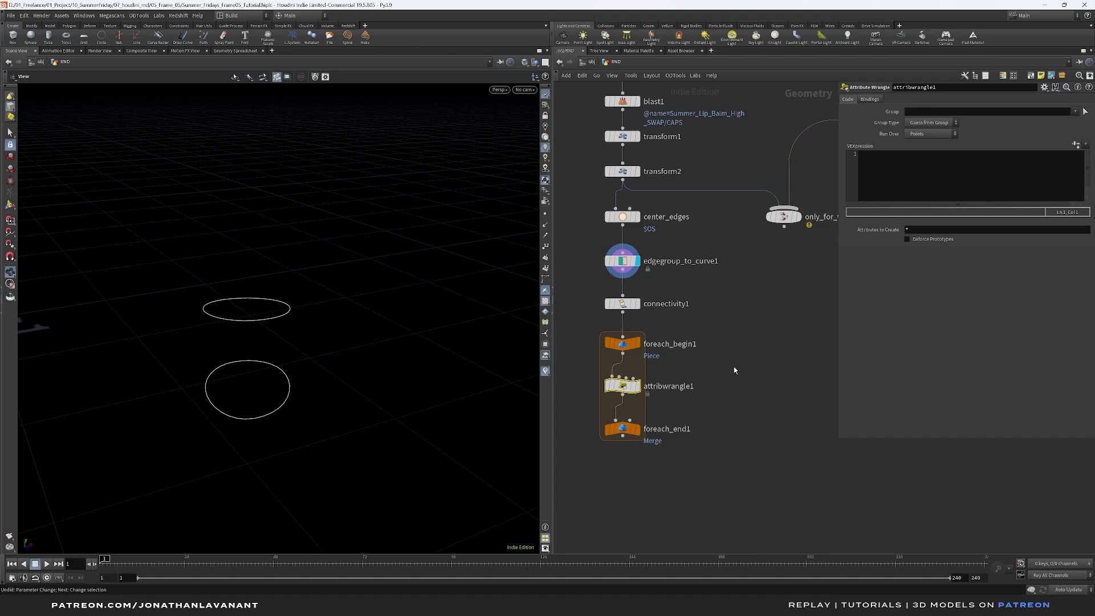
drag(838, 242, 810, 249)
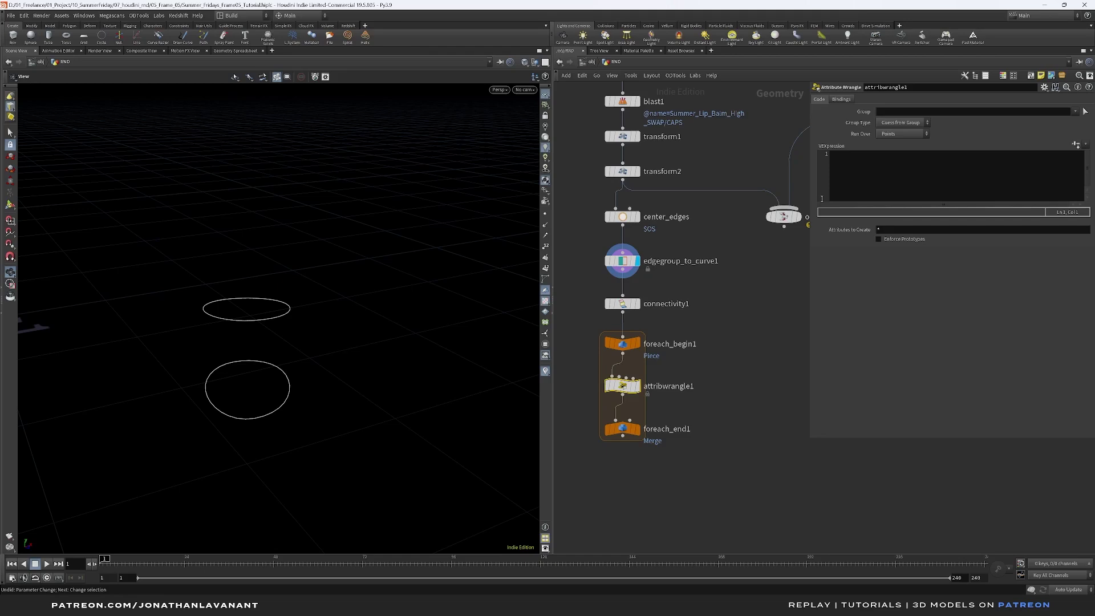
click(870, 178)
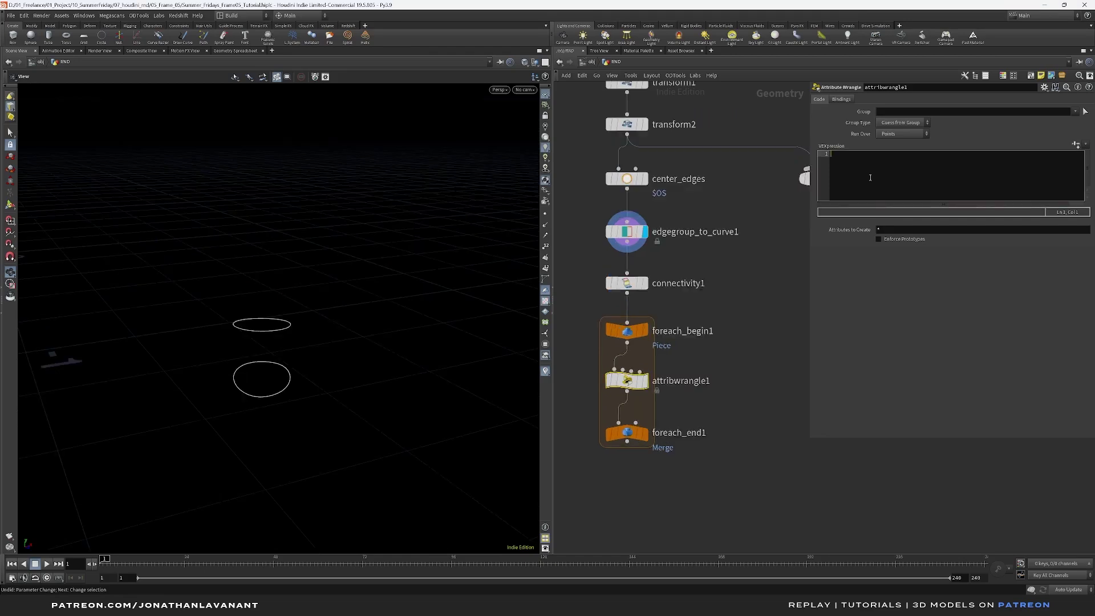
text(vector v)
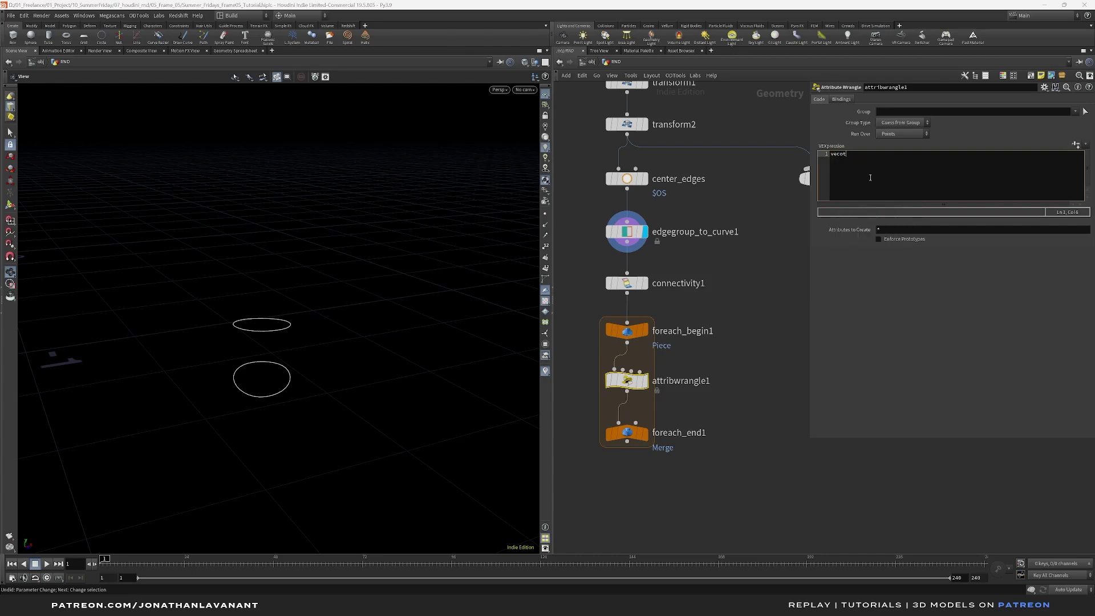
text(entroid)
text(= {0,0,0};)
key(Return)
text(int num_points = npoi)
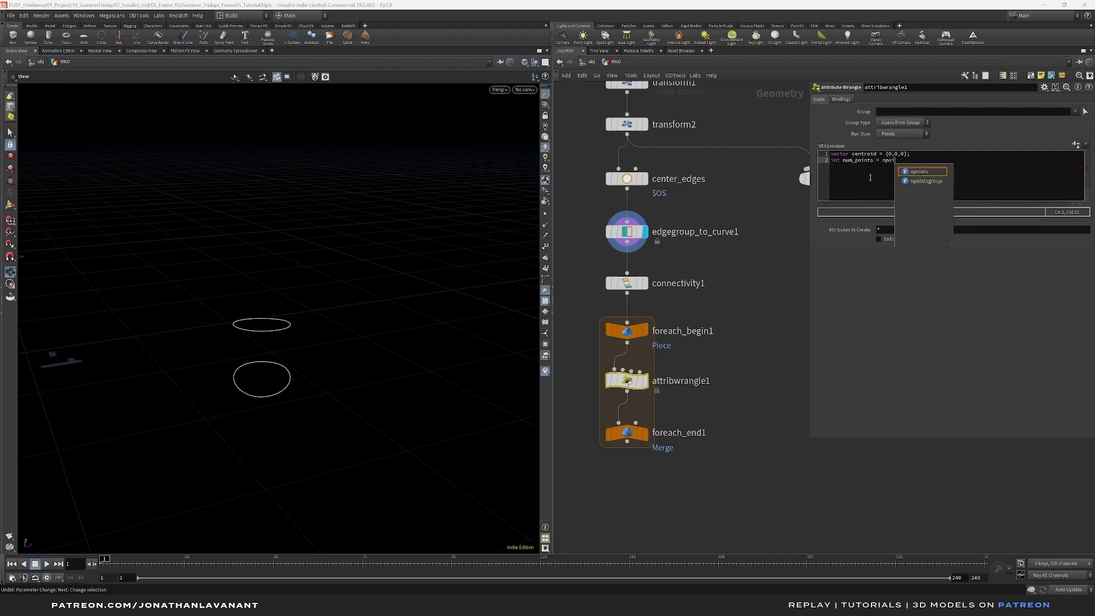
text(nts()
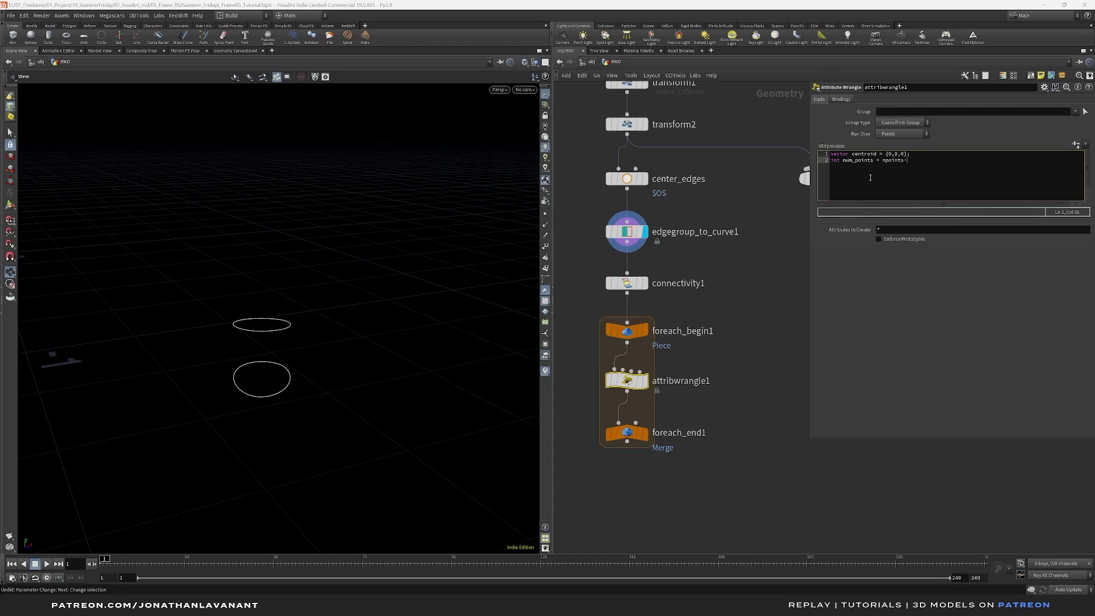
text(0);)
key(Return)
key(Return)
Open a loop over all points in the wrangle code with "for (int i = 0; i < num_points; i++) {".
text(for)
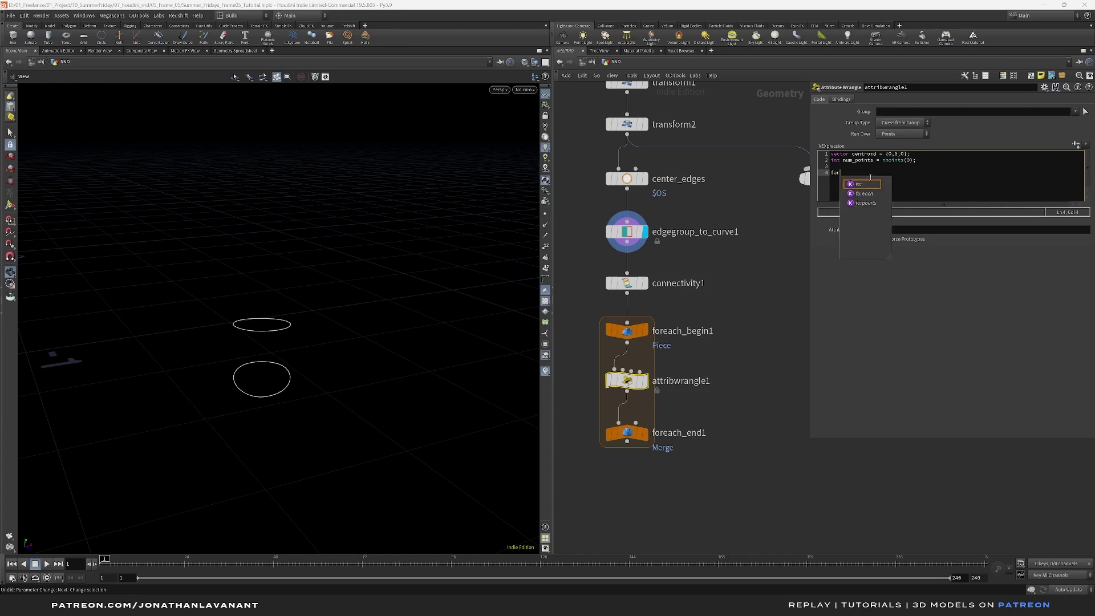
text( (int i )
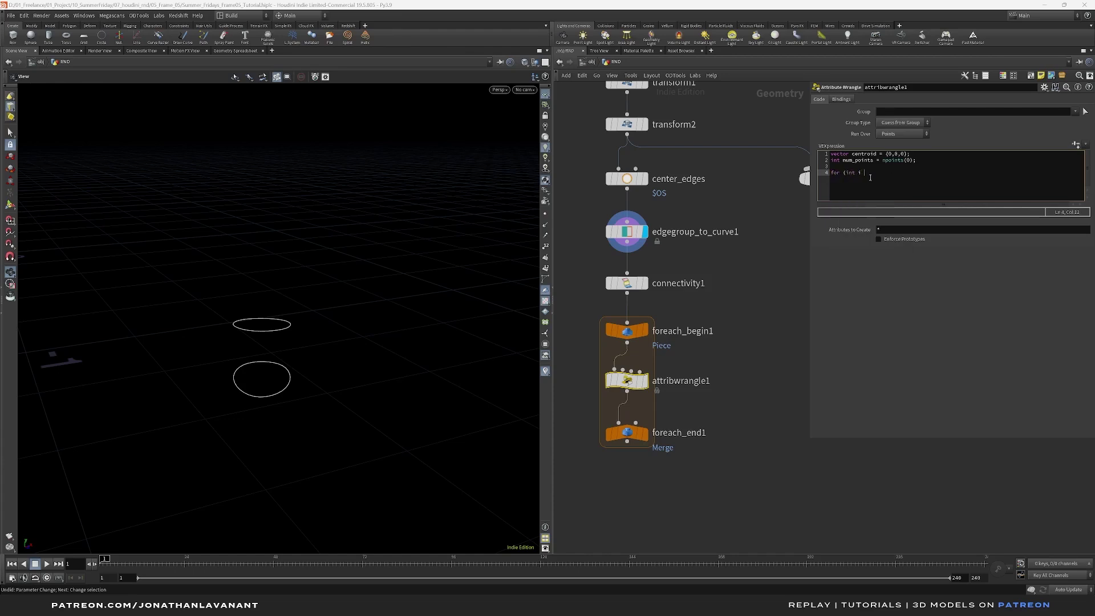
text(= 0; i < nu)
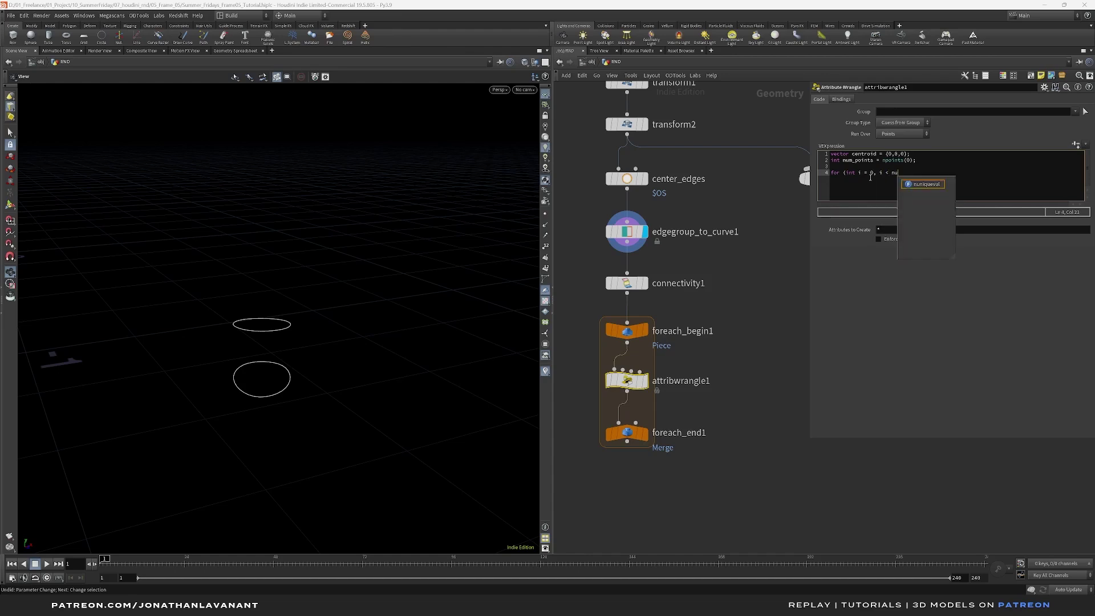
text(m_points)
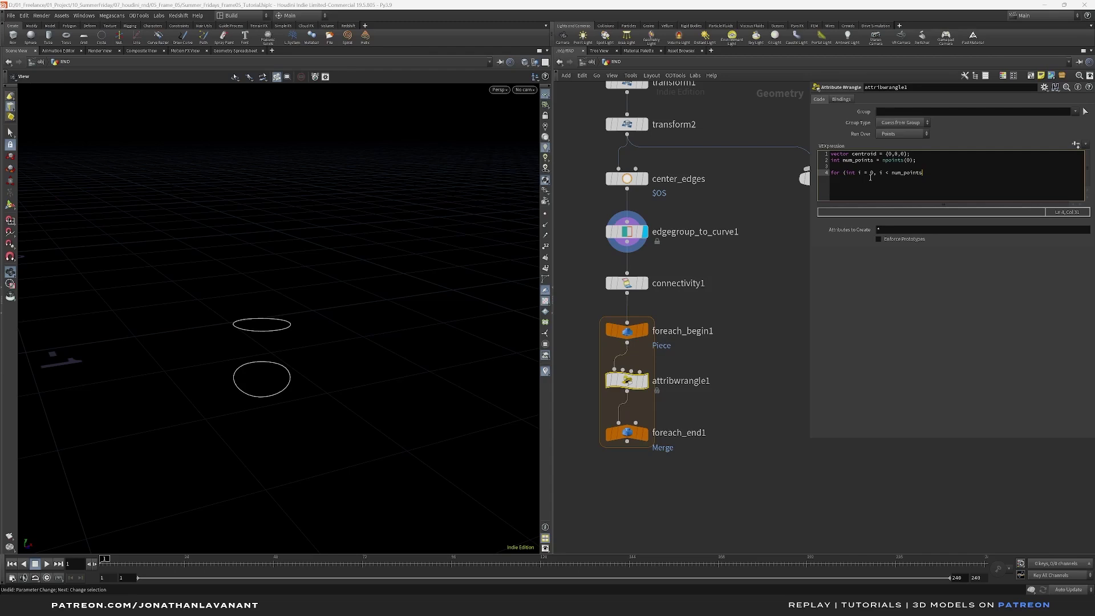
text(; i++)
click(874, 172)
key(BackSpace)
text(;)
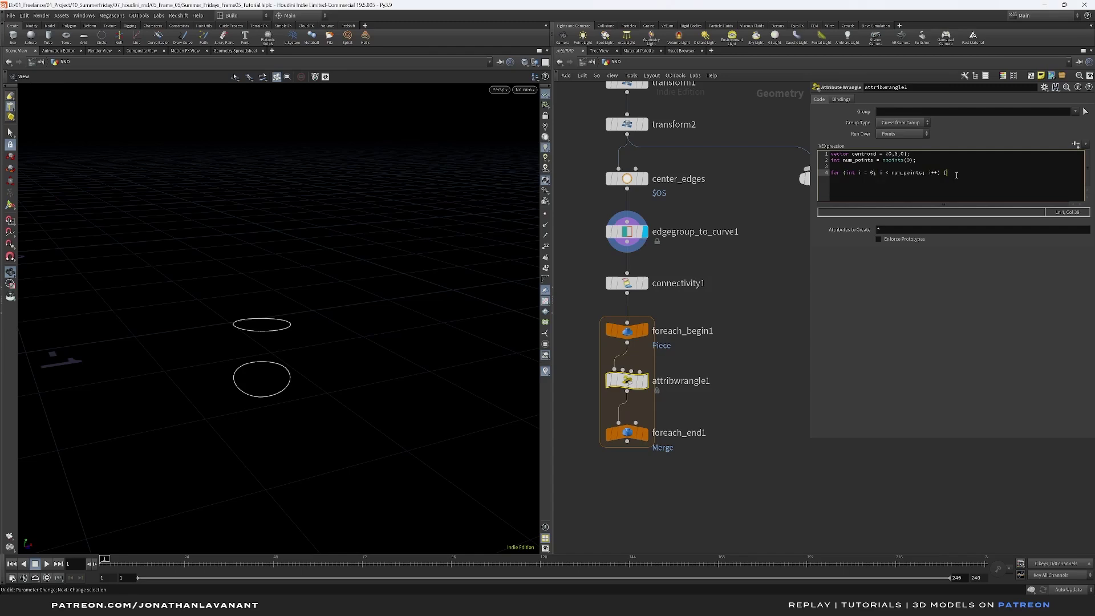
Fill the point loop with "centroid += point(0, 'P', i);" to sum the positions, and close its brace.
key(Return)
text(centroid += point(0, 'P')
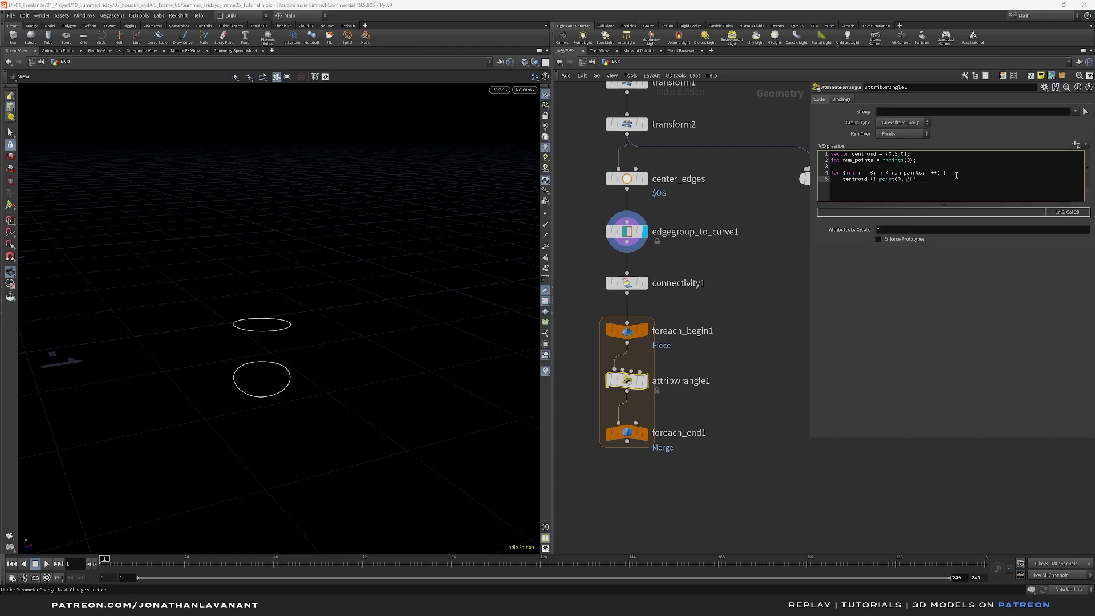
text(, i);)
key(Return)
text(})
key(Return)
key(Return)
Average the summed positions below the loop with "centroid /= num_points;".
text(centroid)
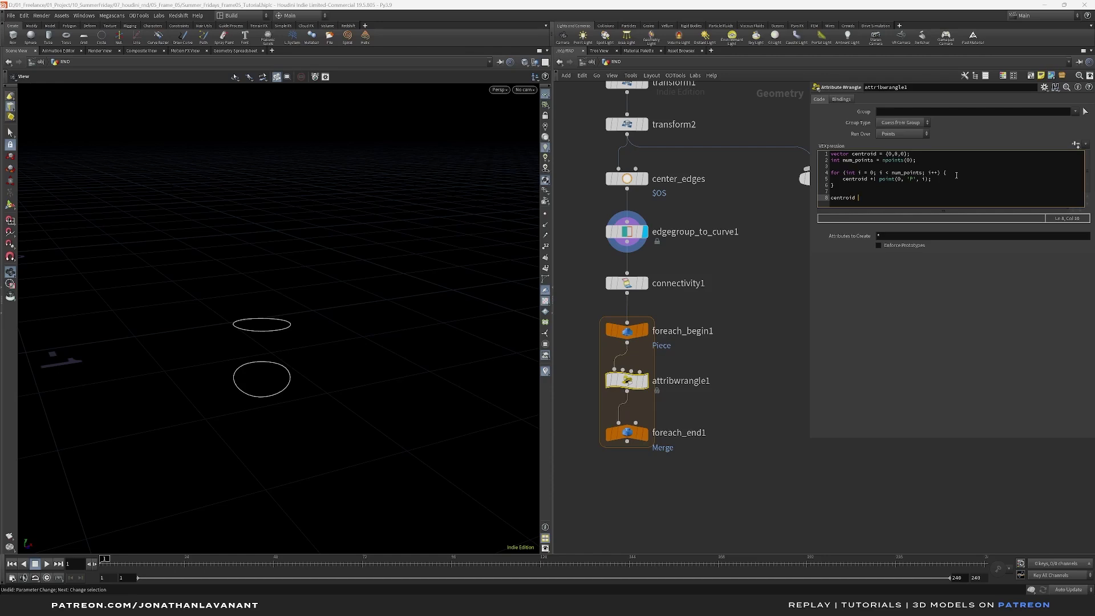
text( /= num_points;)
key(Return)
key(Return)
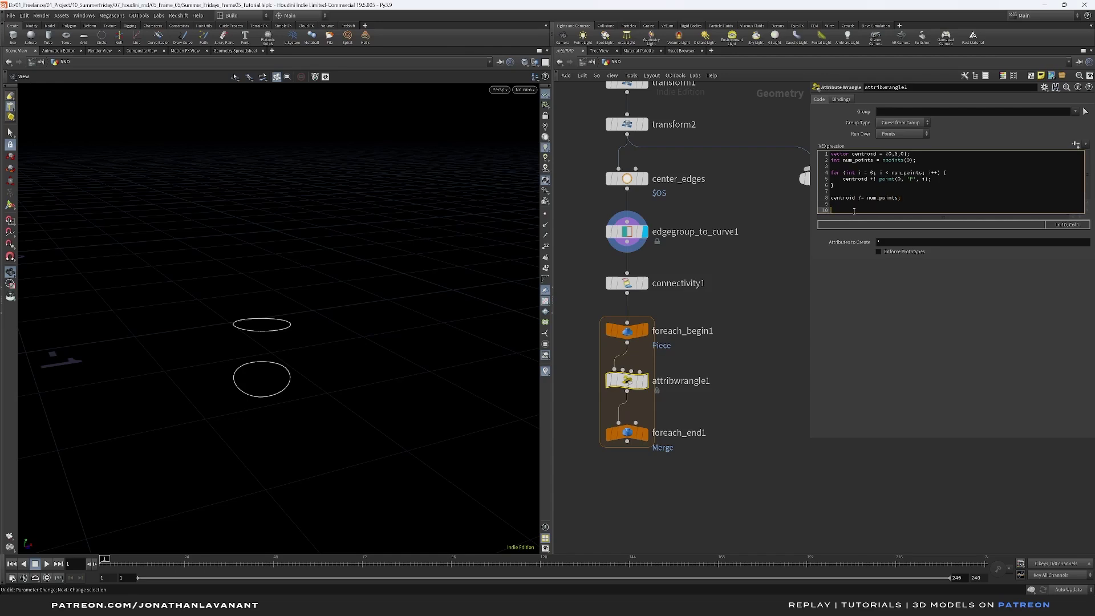
Declare the primitive count in the wrangle code with "int num_prims = nprimitives(0);".
text(int n)
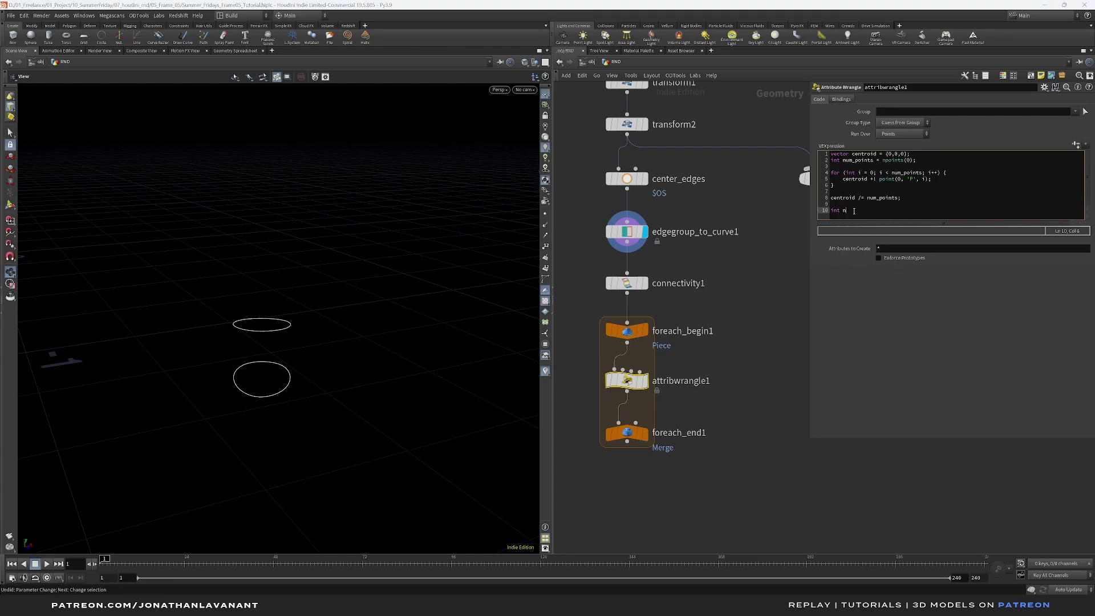
text(um_prims = npri)
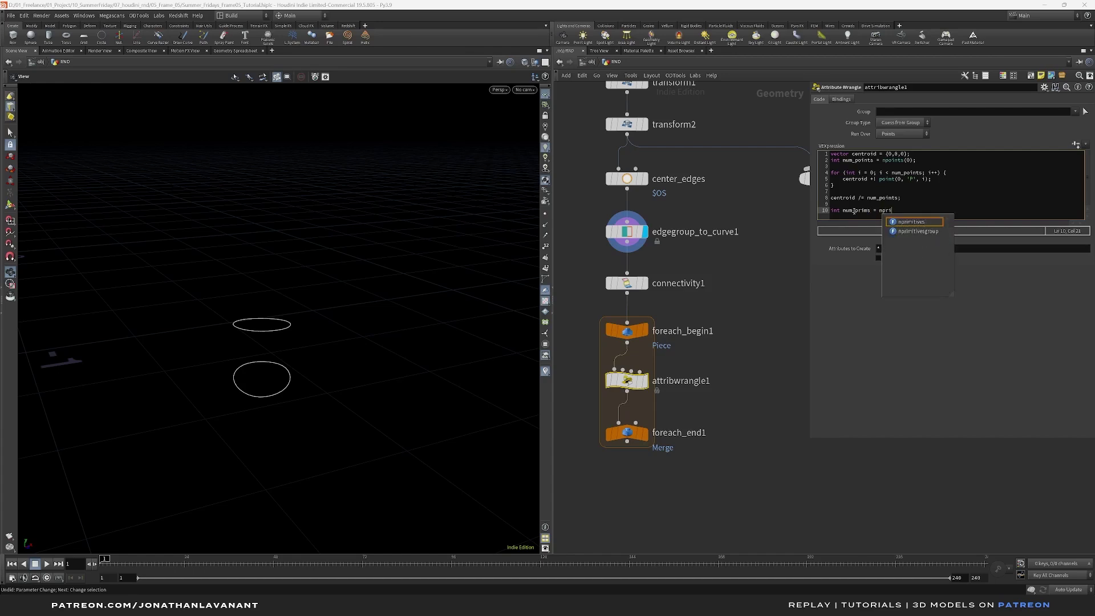
click(912, 222)
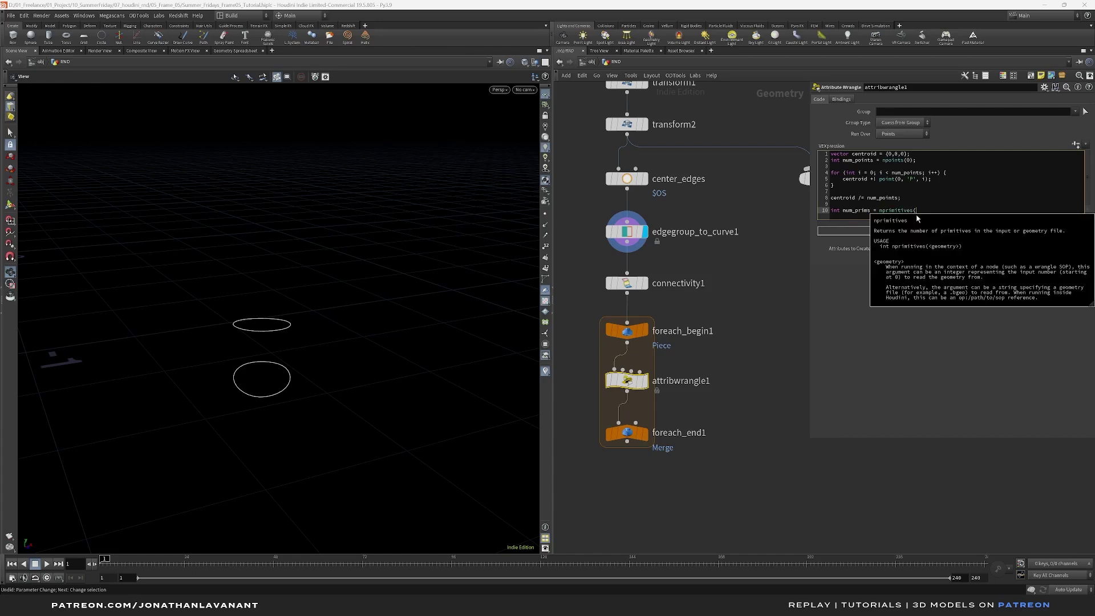
key(Return)
key(Return)
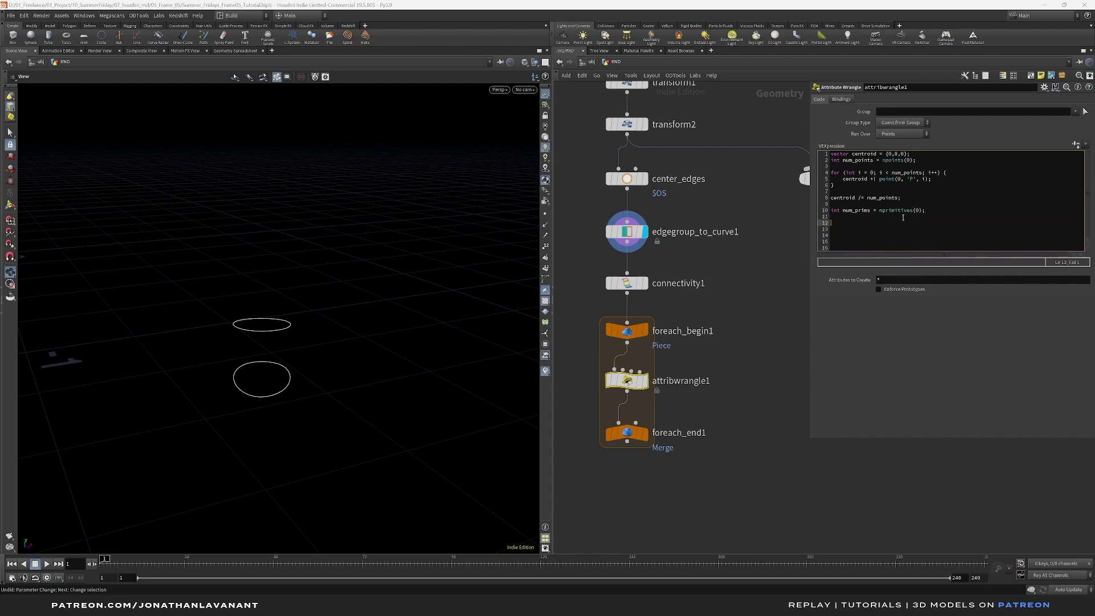
Write a loop over num_prims that deletes every primitive with "removeprim(0, i, 0);".
text(for (int i = 0; i < num_prims; i++) {)
key(Return)
text(removep)
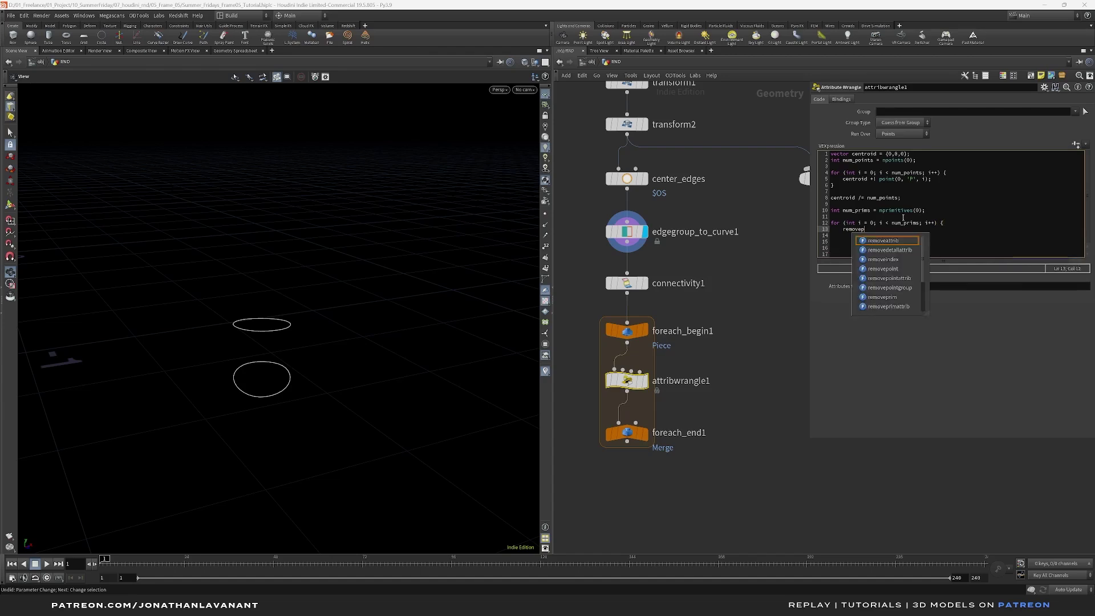
click(895, 269)
text((0, i, )
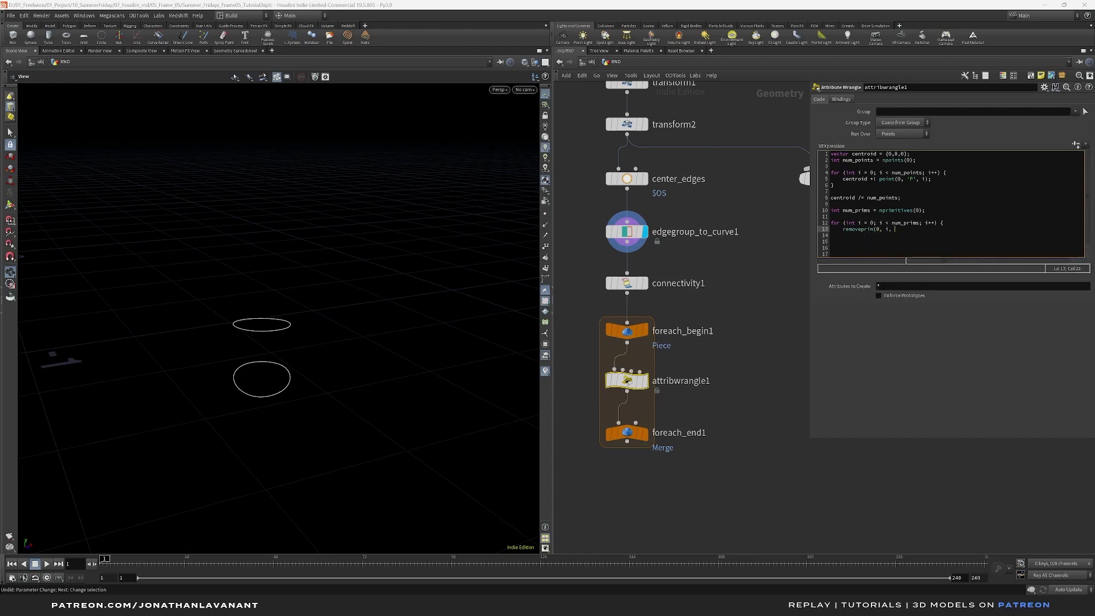
text(0);)
key(Return)
text(})
key(Return)
key(Return)
Write a loop over num_points that deletes every original point with "removepoint(0, i);".
text(for )
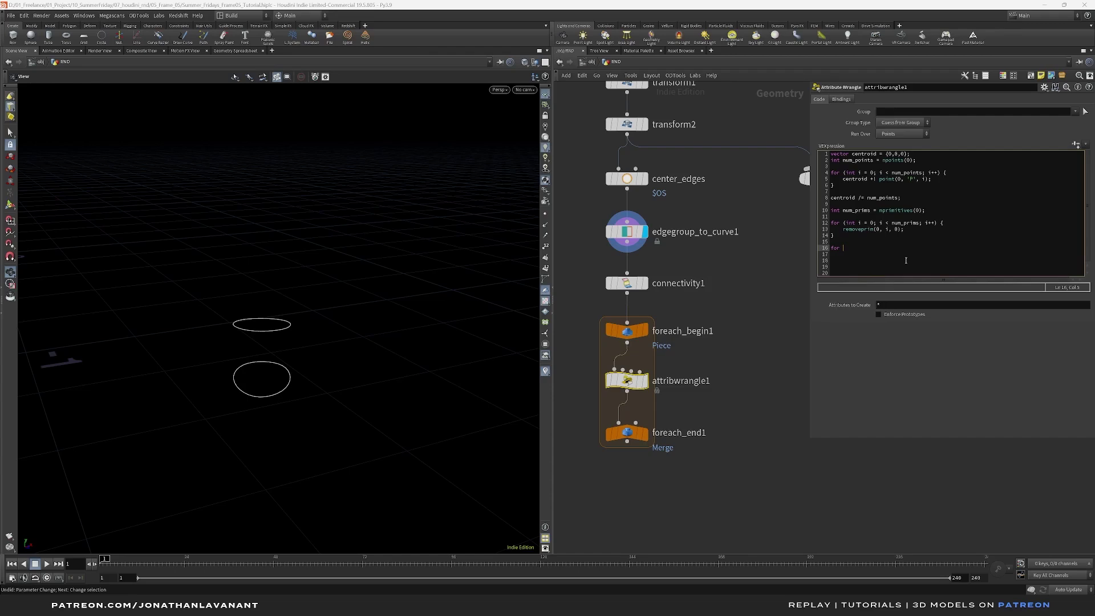
text((int i = 0; i <n)
key(BackSpace)
text(num_points; i++) {)
key(Return)
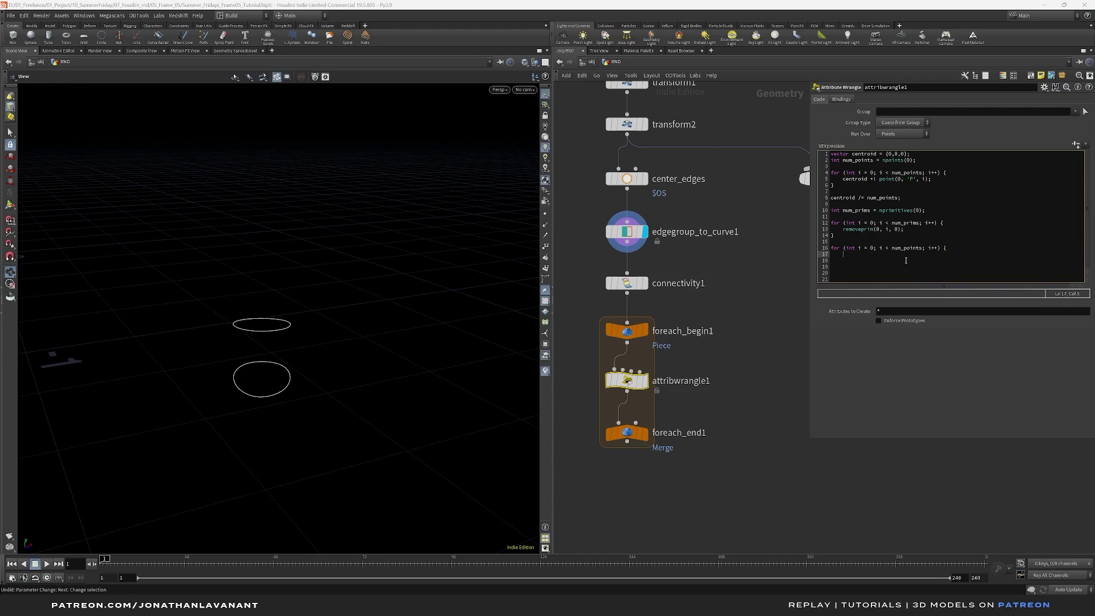
text(removepoi)
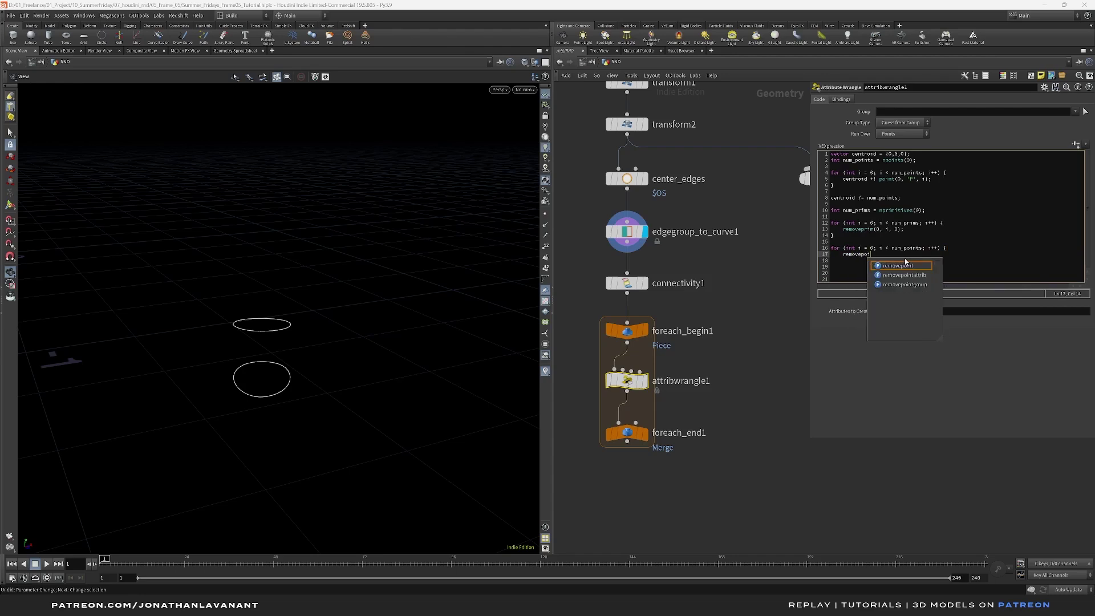
text(nt(0, )
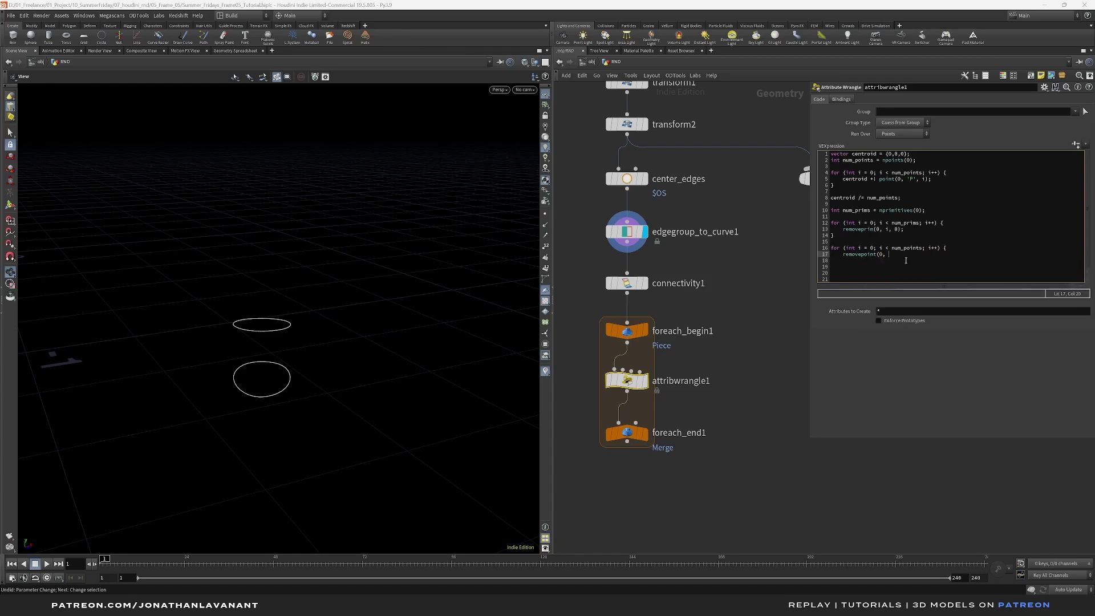
text(i);)
key(Return)
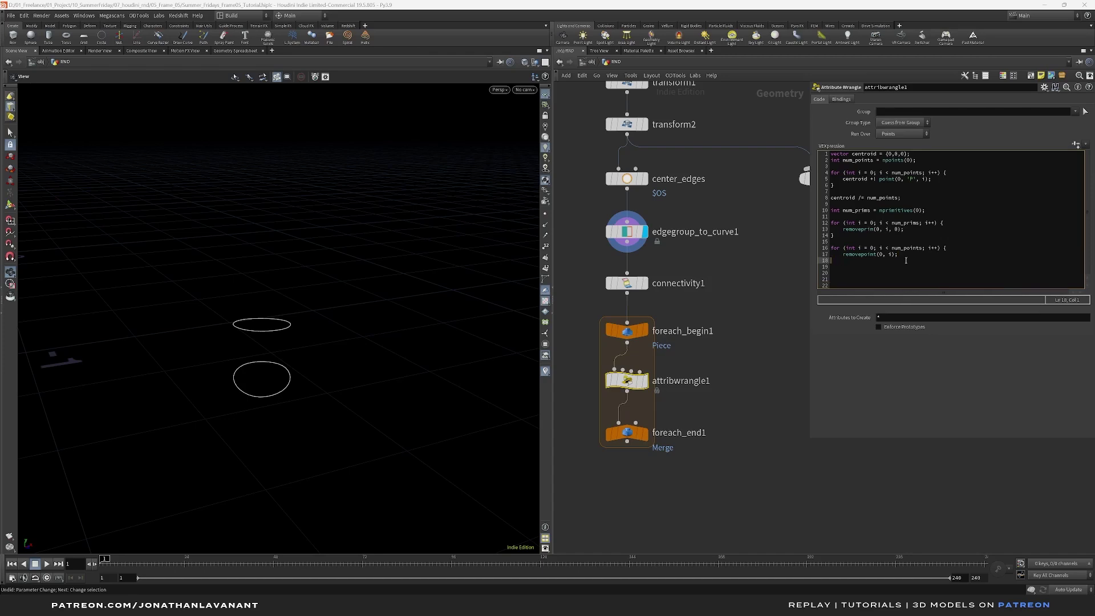
key(Return)
key(Return)
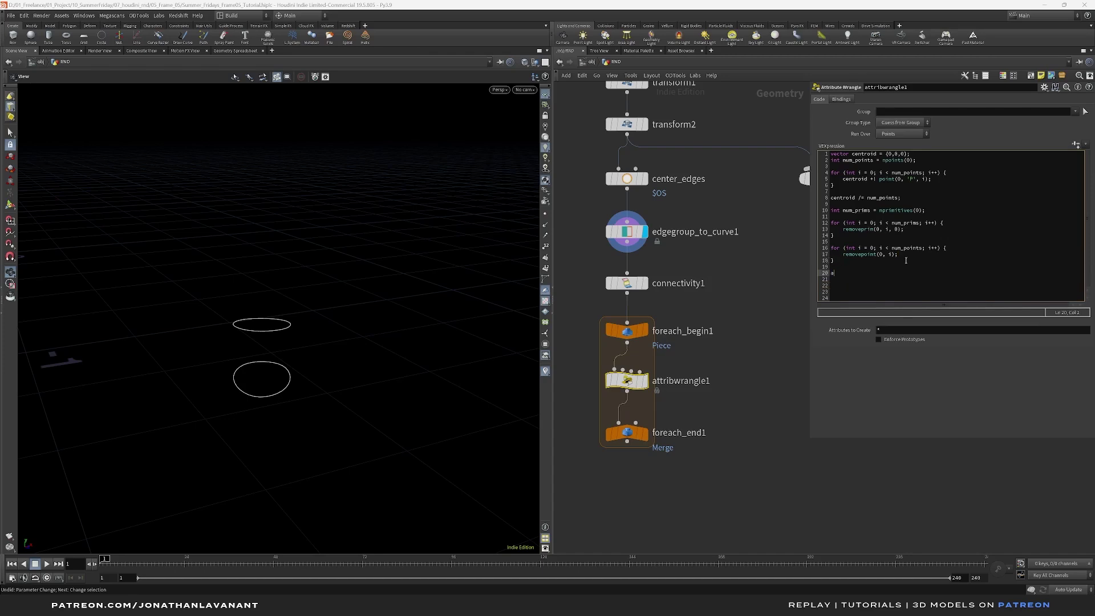
End the for-each wrangle code with "addpoint(0, centroid);" and turn off the template display of connectivity1.
text(addpoint)
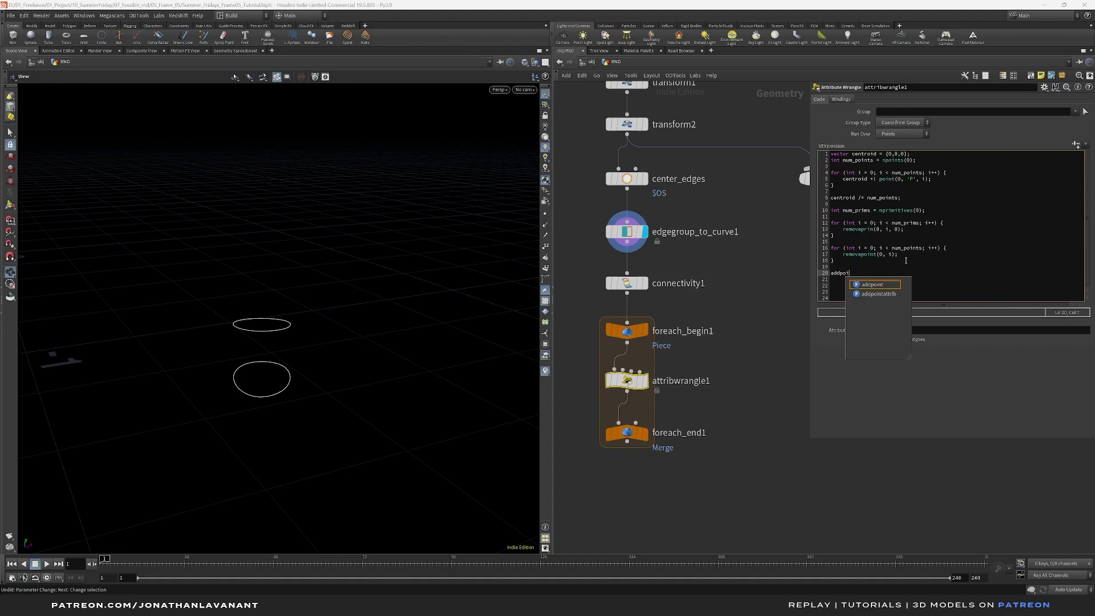
text((0, centroid);)
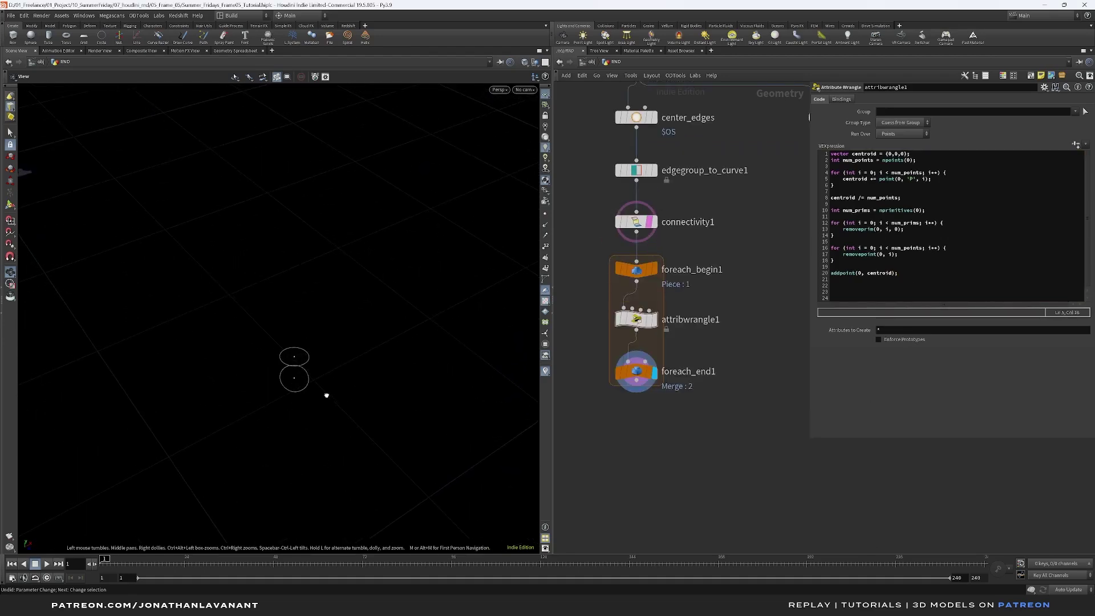
drag(326, 395, 327, 360)
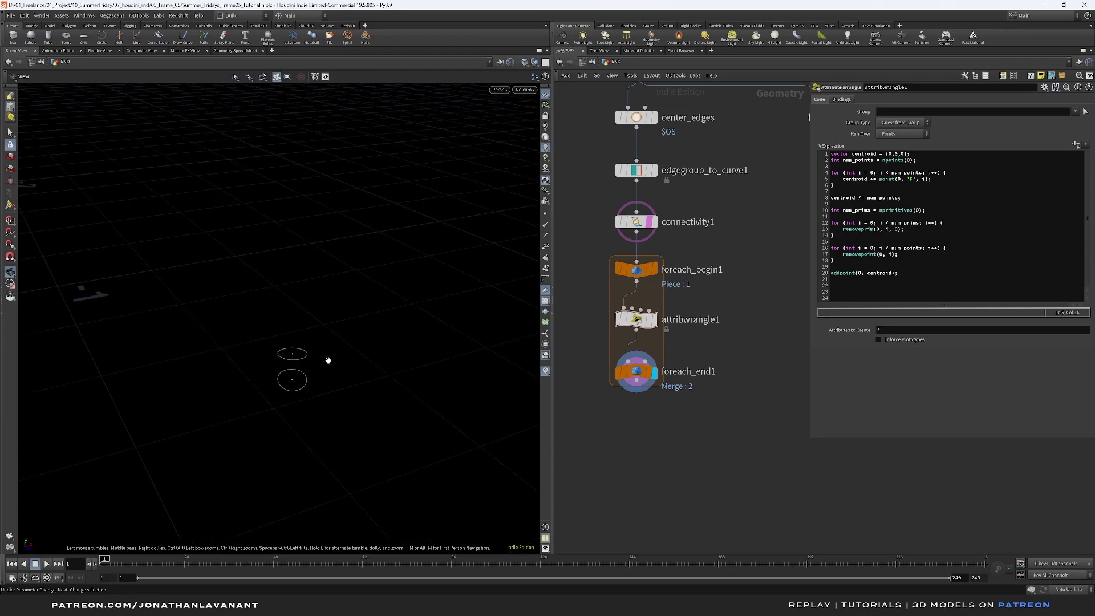
click(648, 222)
Add a Fuse node below foreach_end1 to merge the centroid points.
key(Tab)
text(fi)
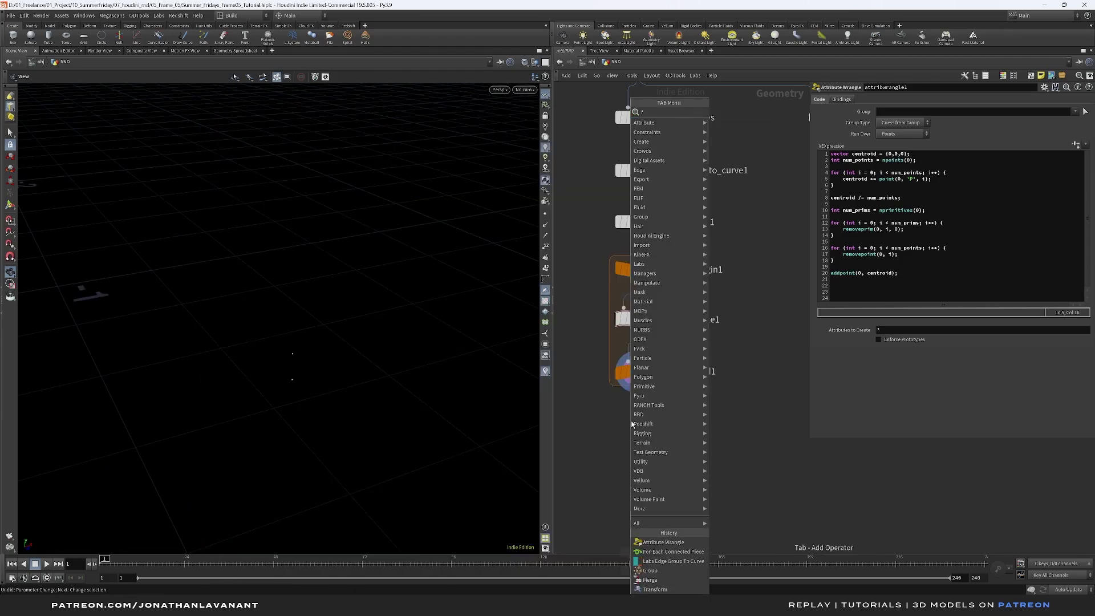
key(BackSpace)
text(use)
key(Return)
click(638, 433)
Add a Sort node below the fuse with Point Sort set to By Y and Reverse Point Sort enabled.
key(Tab)
text(sort)
key(Return)
click(635, 450)
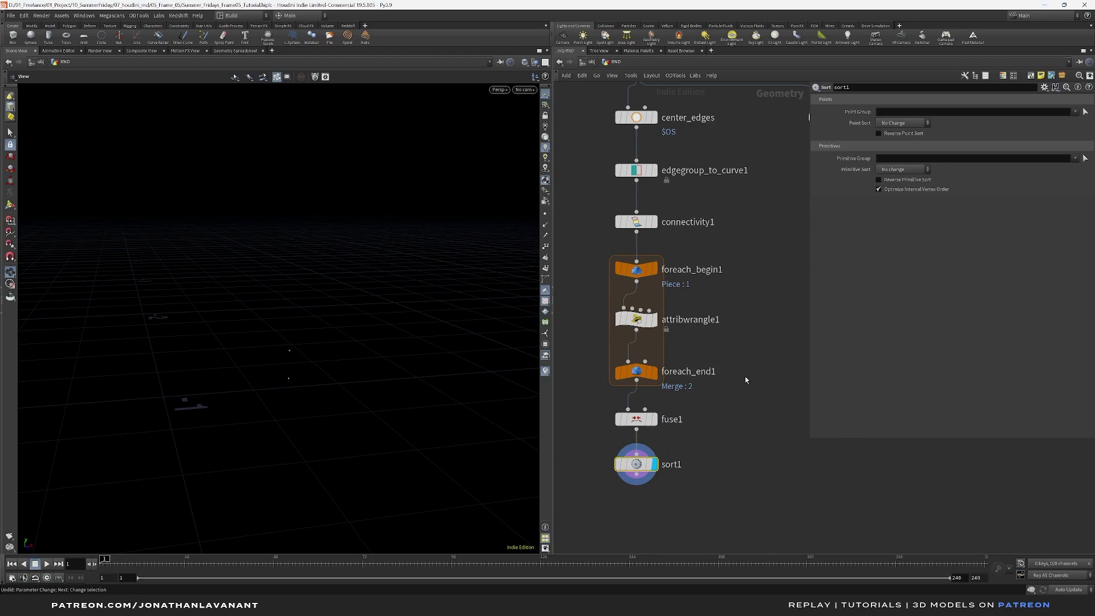
click(900, 125)
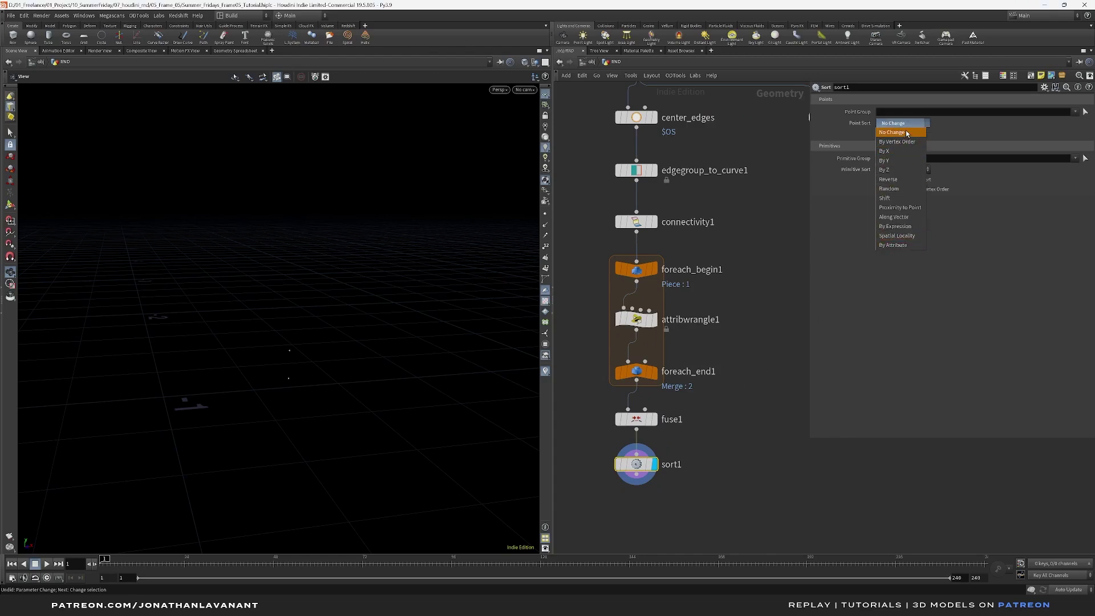
click(893, 162)
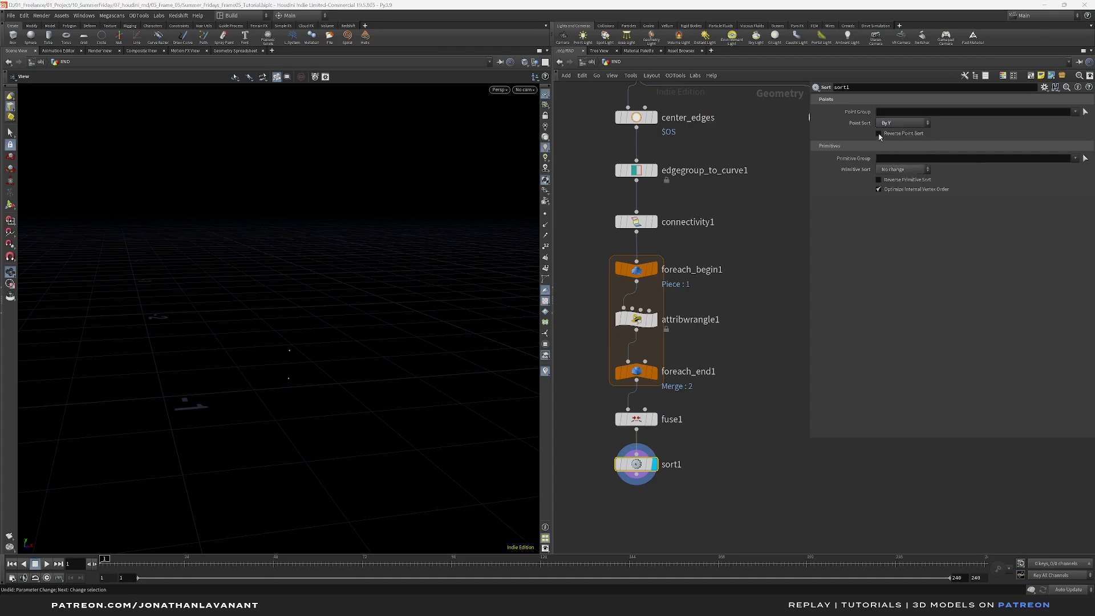
click(879, 134)
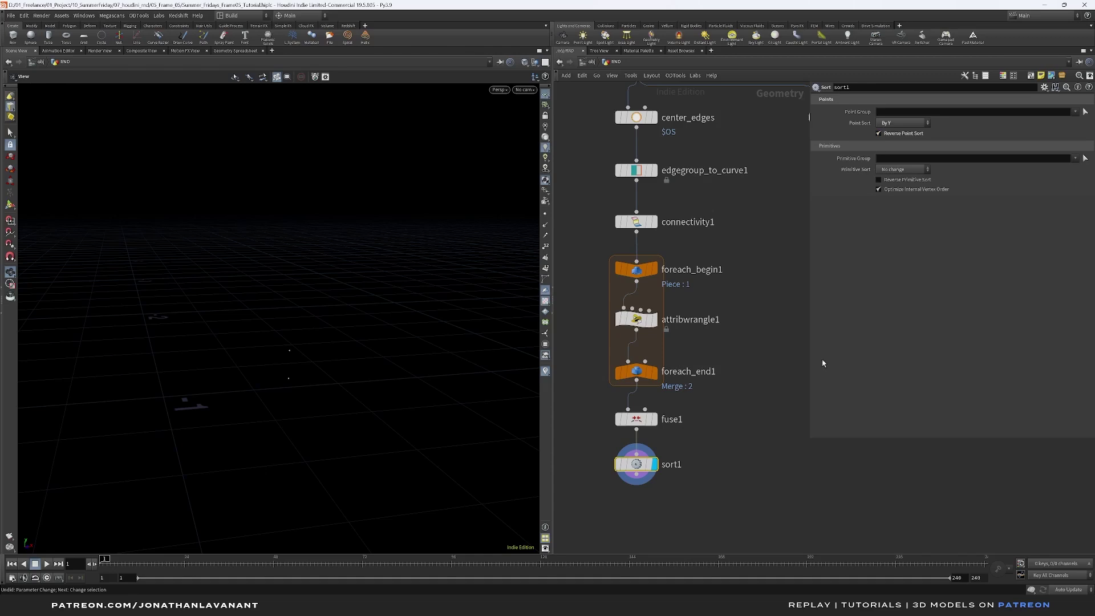
Append an Attribute Wrangle below the sort node.
middle_drag(702, 478, 709, 438)
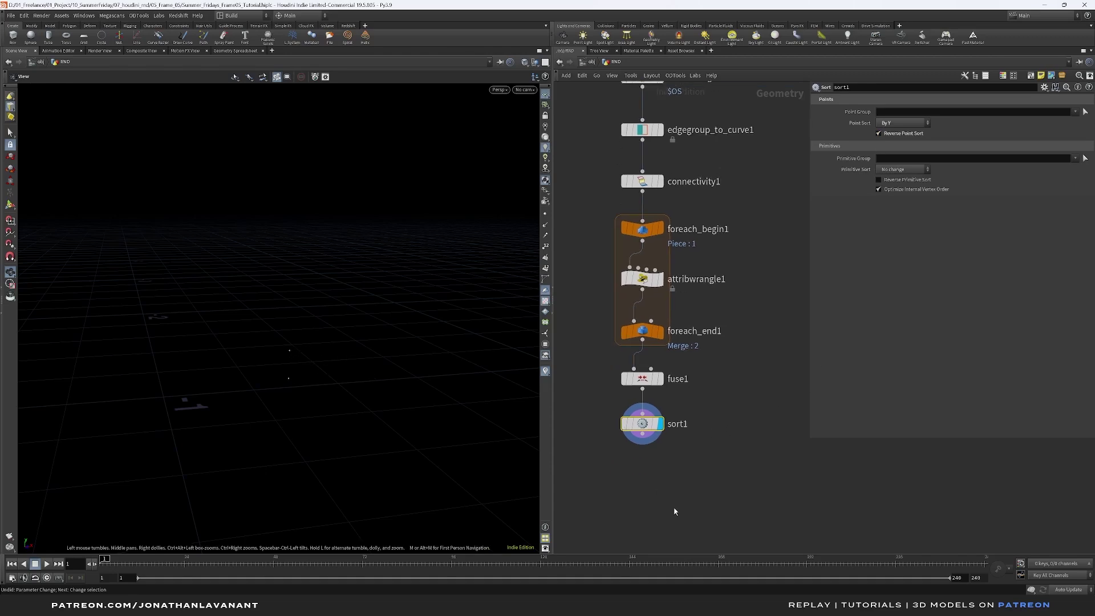
middle_drag(646, 453, 646, 392)
right_click(645, 390)
text(aw)
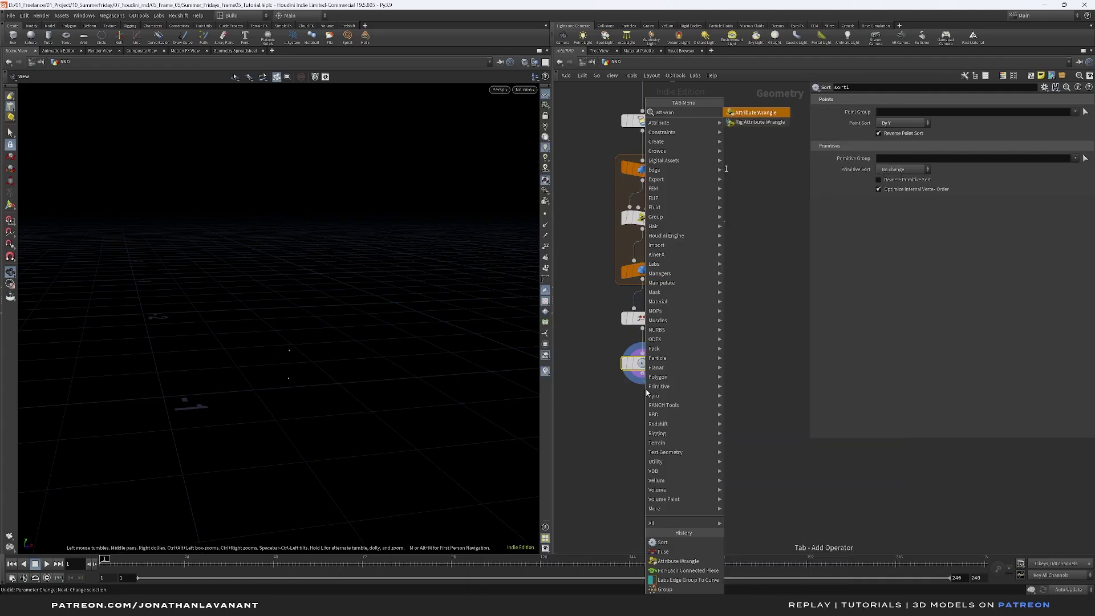
key(Return)
click(646, 394)
click(828, 176)
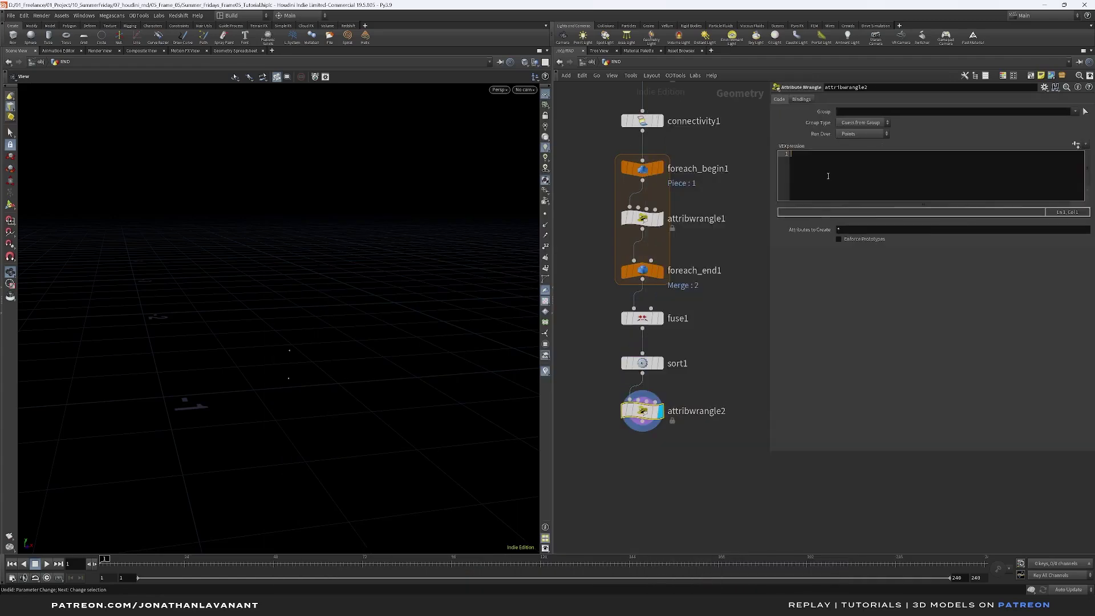
Declare the two point numbers in the new wrangle with "int pt0 = 0;" and "int pt1 = 1;".
drag(332, 350, 301, 349)
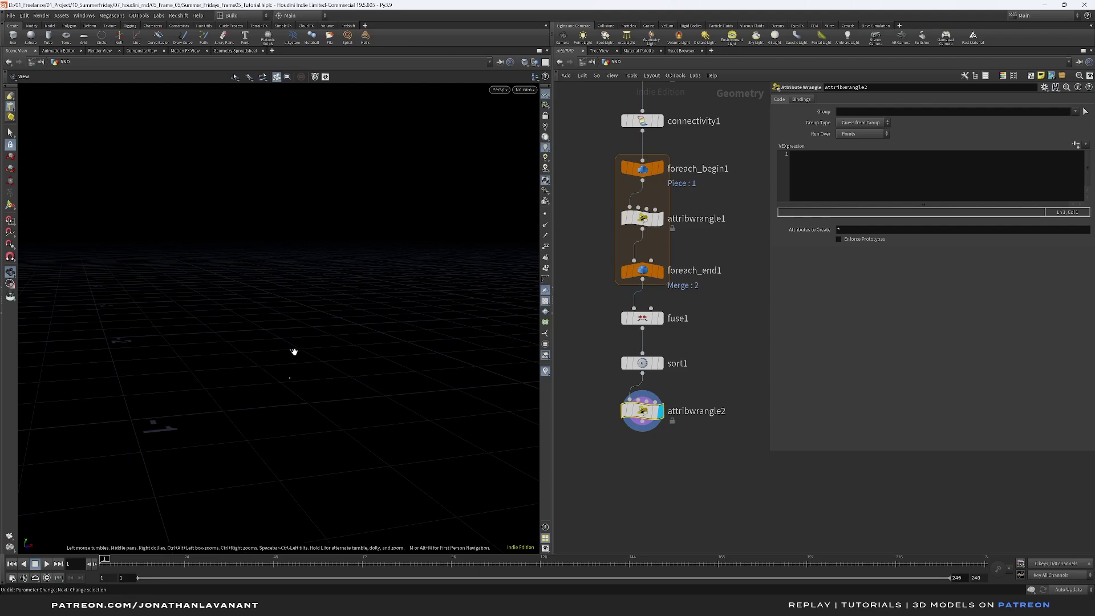
click(801, 172)
text(int p)
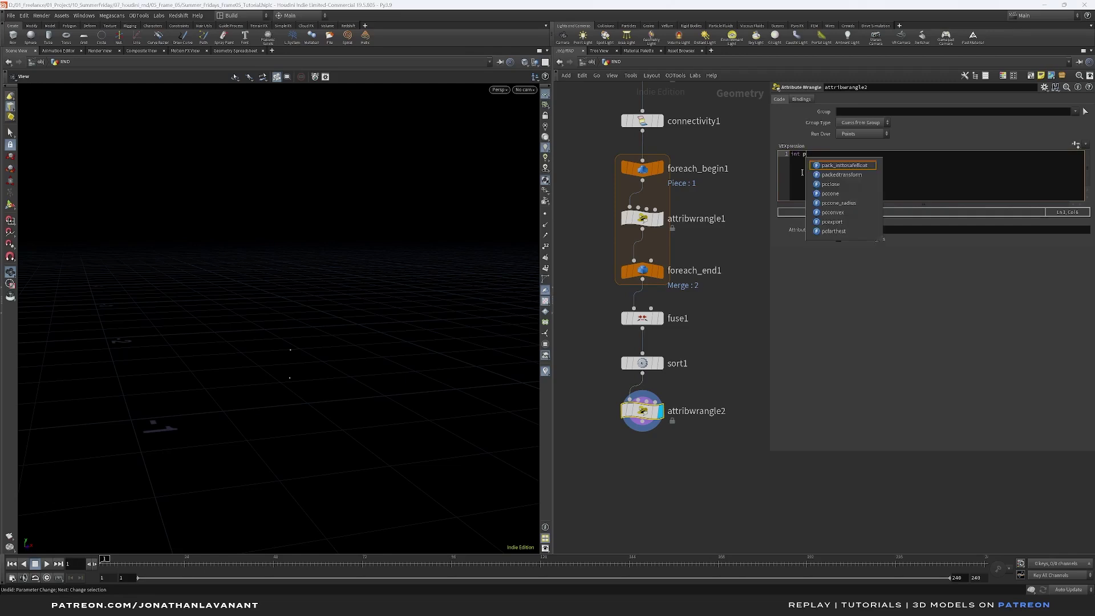
text(t0)
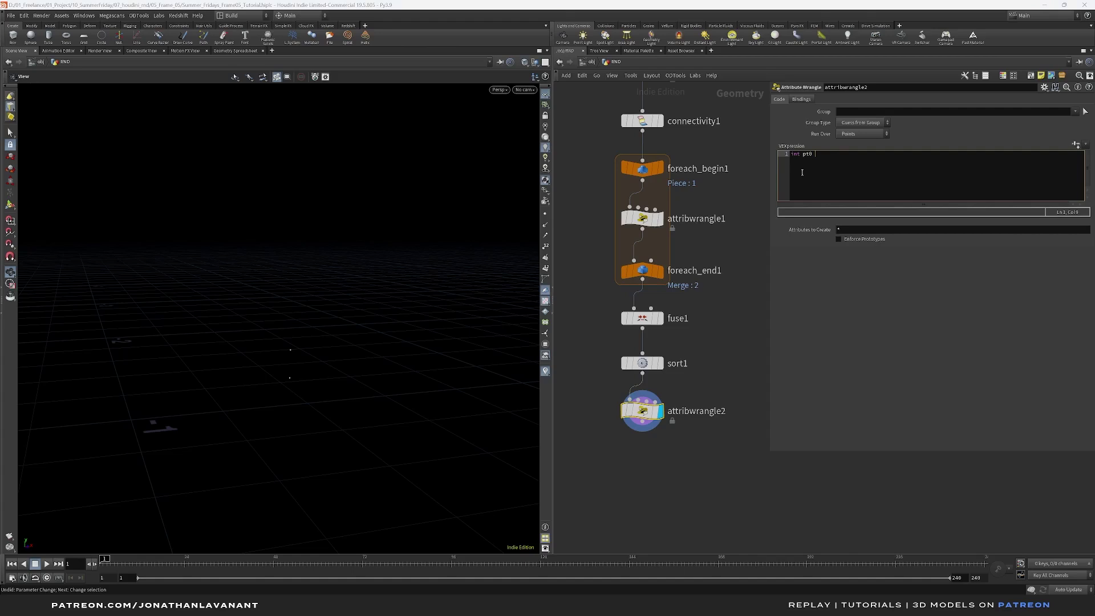
text( = 0;)
key(Return)
text(in pt)
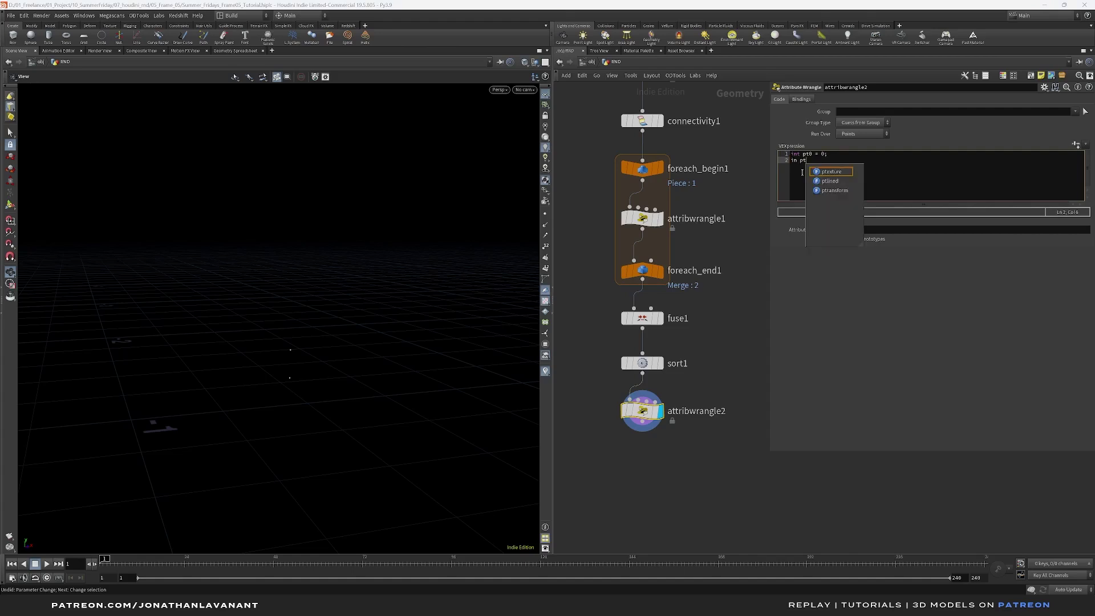
text(1 = 1)
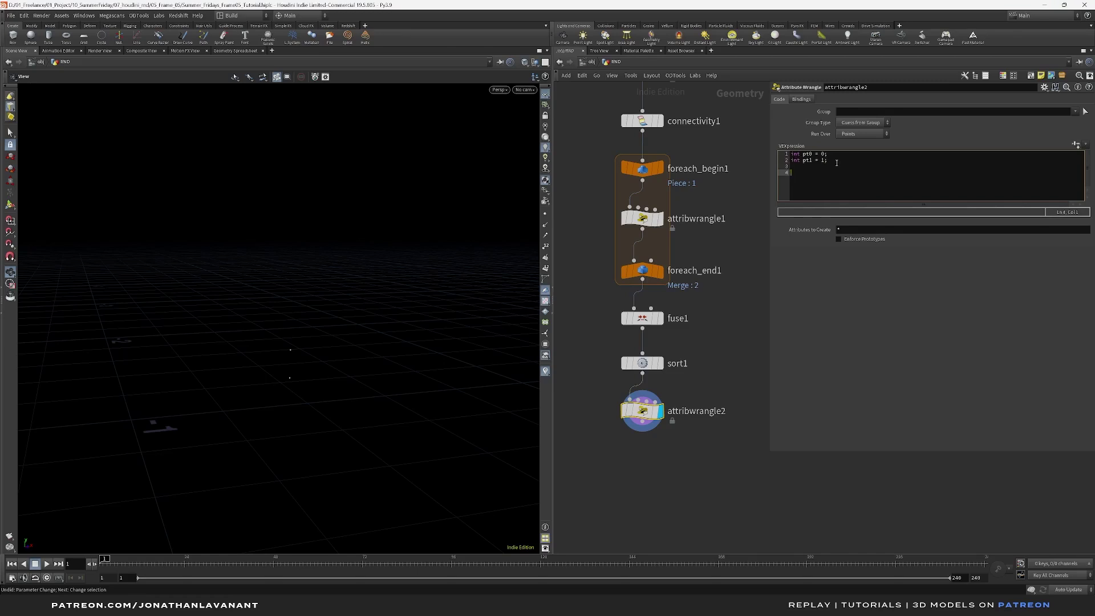
Put the first point into a group with "setpointgroup(0, 'point0_group', pt0, 1);".
text(etpoi)
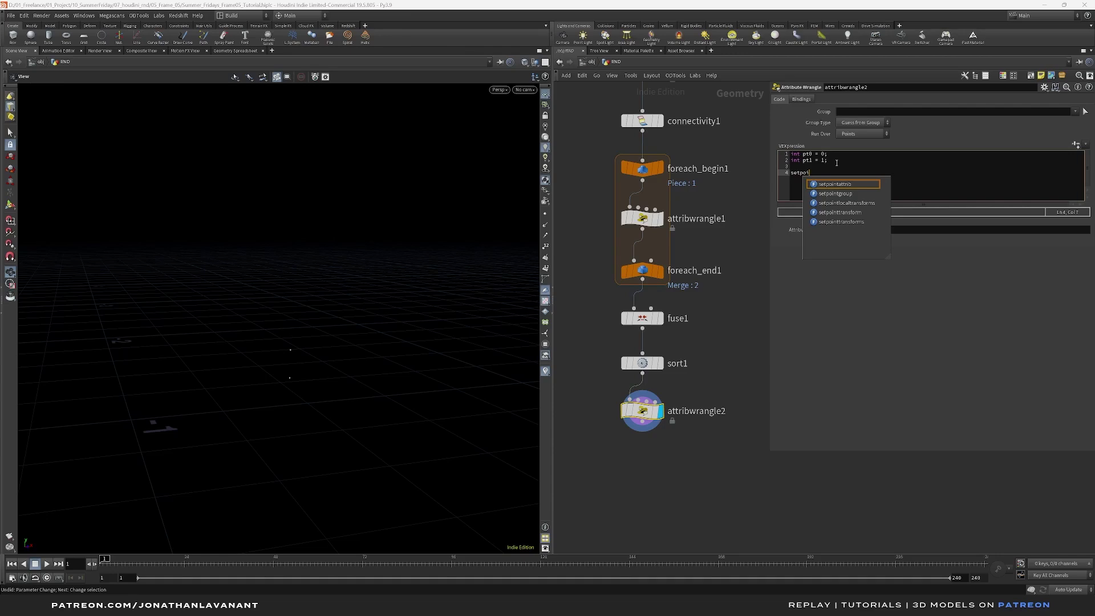
key(Down)
key(Return)
text((0, ')
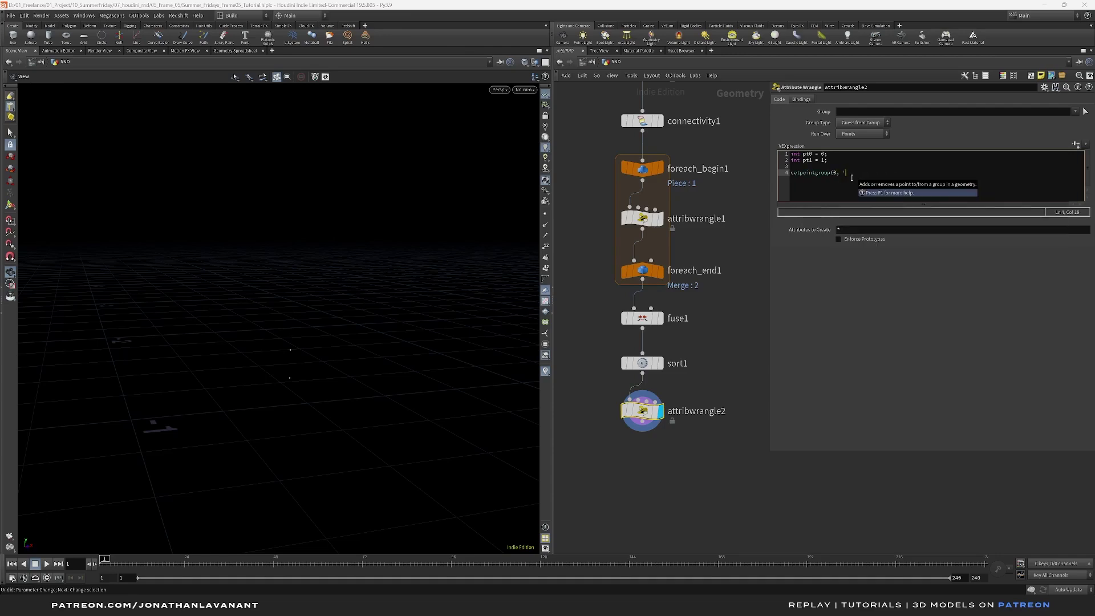
text(point0_group', pt0, 1);)
key(Return)
key(Return)
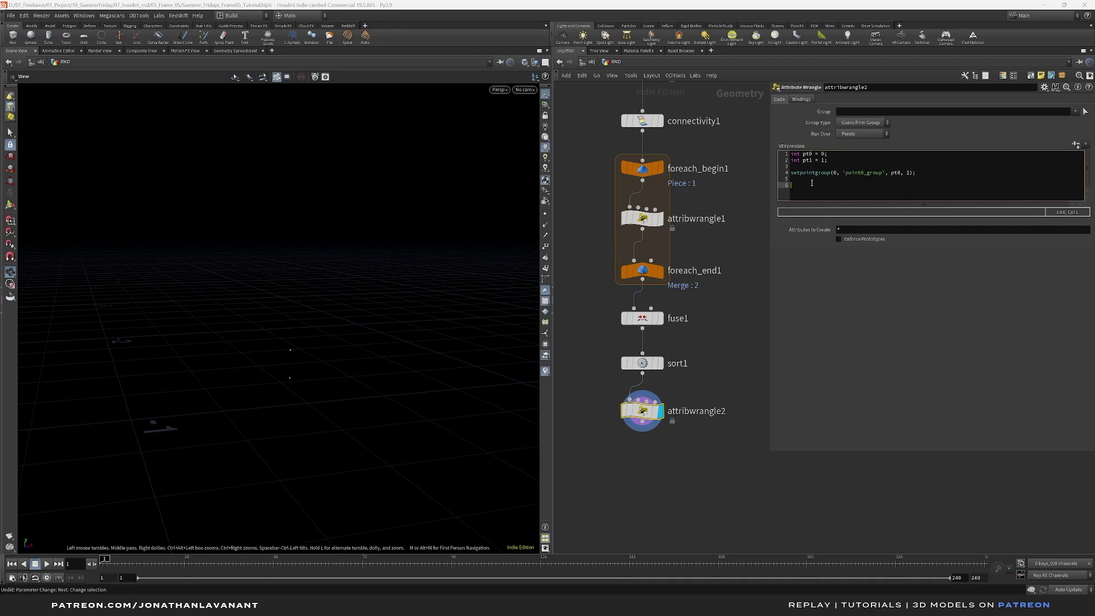
Read the first point's position with "vector pos0 = point(0, 'P', pt0);".
text(vector pos0 = point()
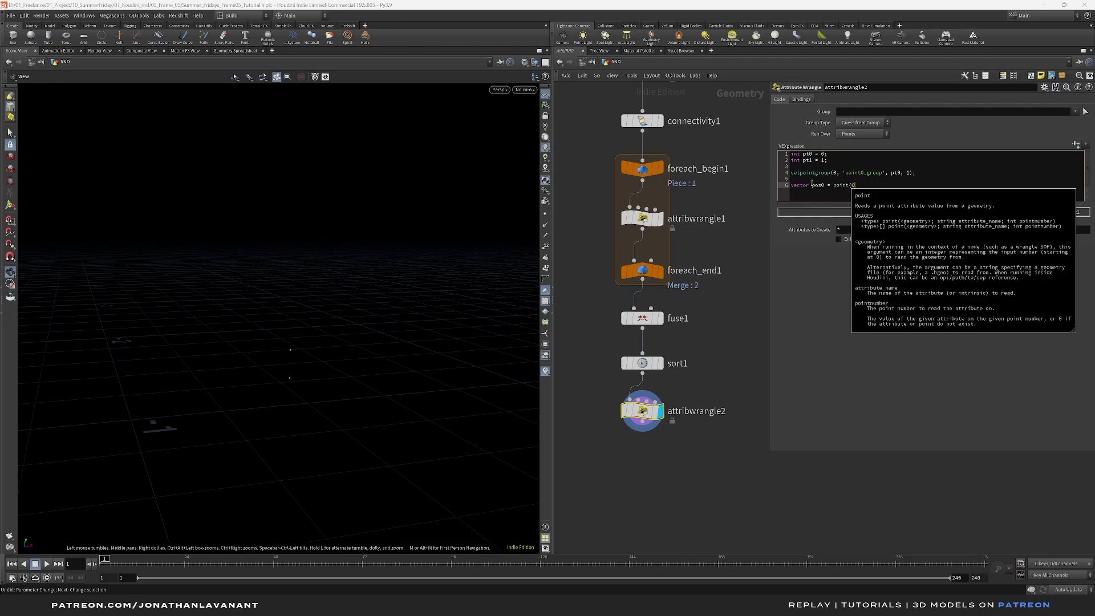
text(0)
key(Escape)
text(, 'P',)
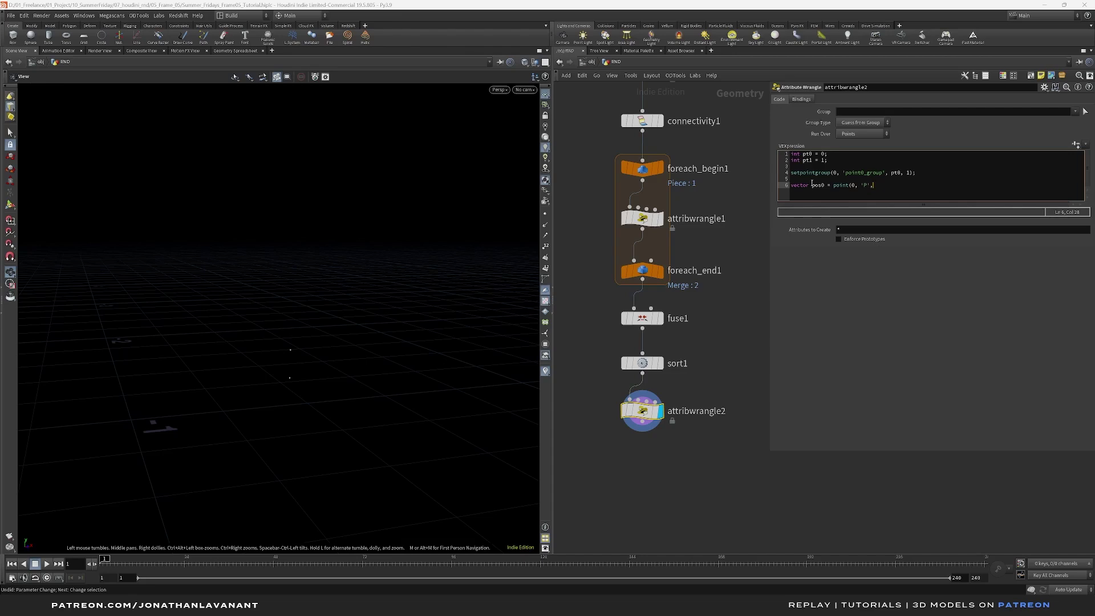
text( pt0);)
key(Return)
Read the second point's position with "vector pos1 = point(0, 'P', pt1);".
text(vecotr p)
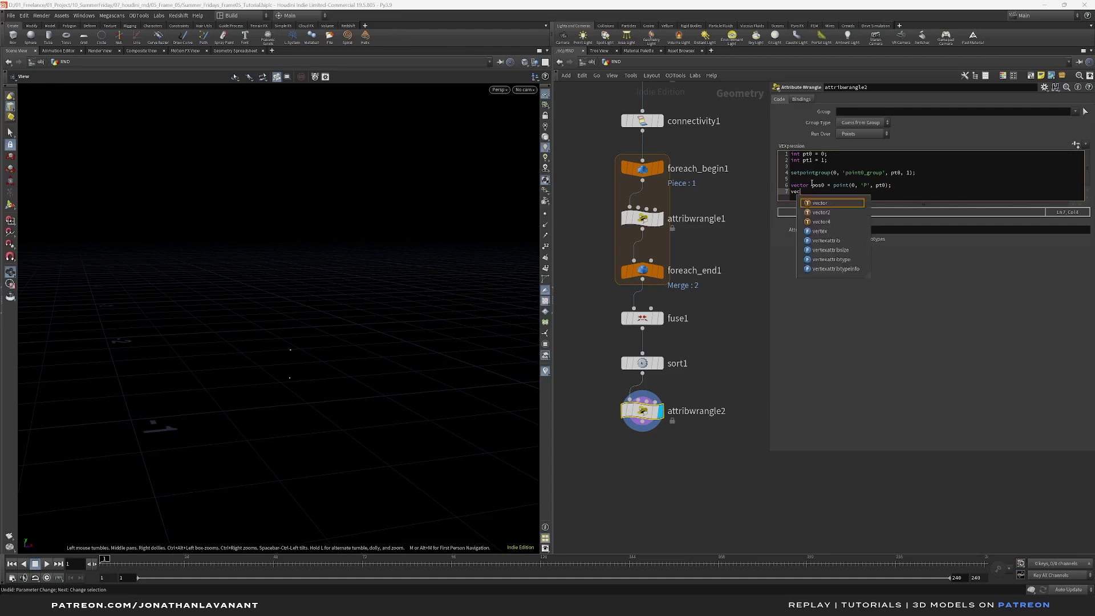
key(BackSpace)
key(BackSpace)
key(BackSpace)
key(BackSpace)
key(BackSpace)
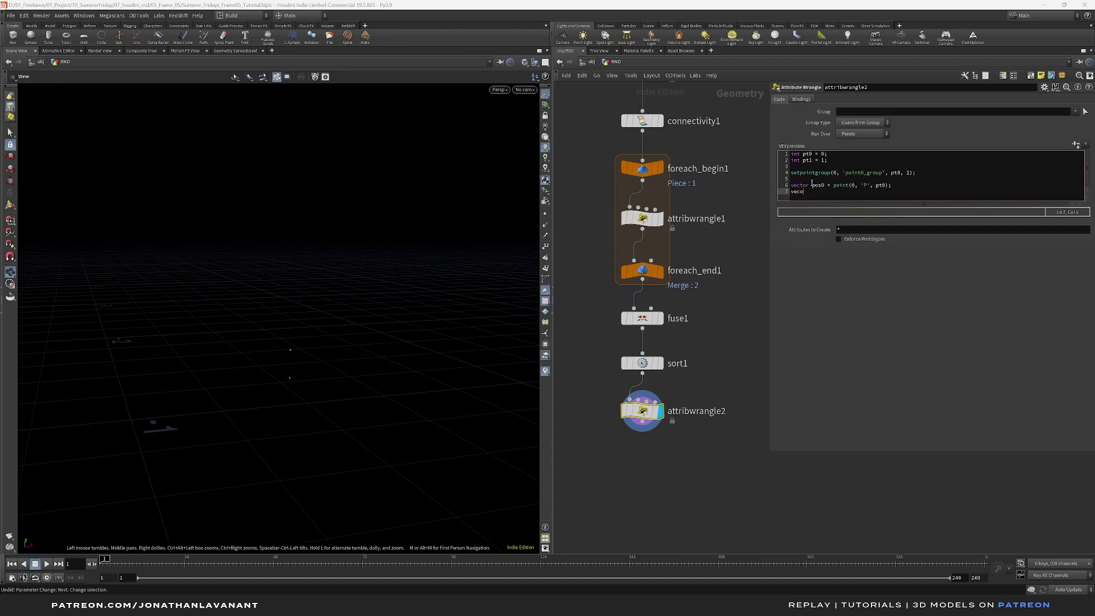
text(tor pos1 = point(0, 'P', pt1);)
key(Return)
key(Return)
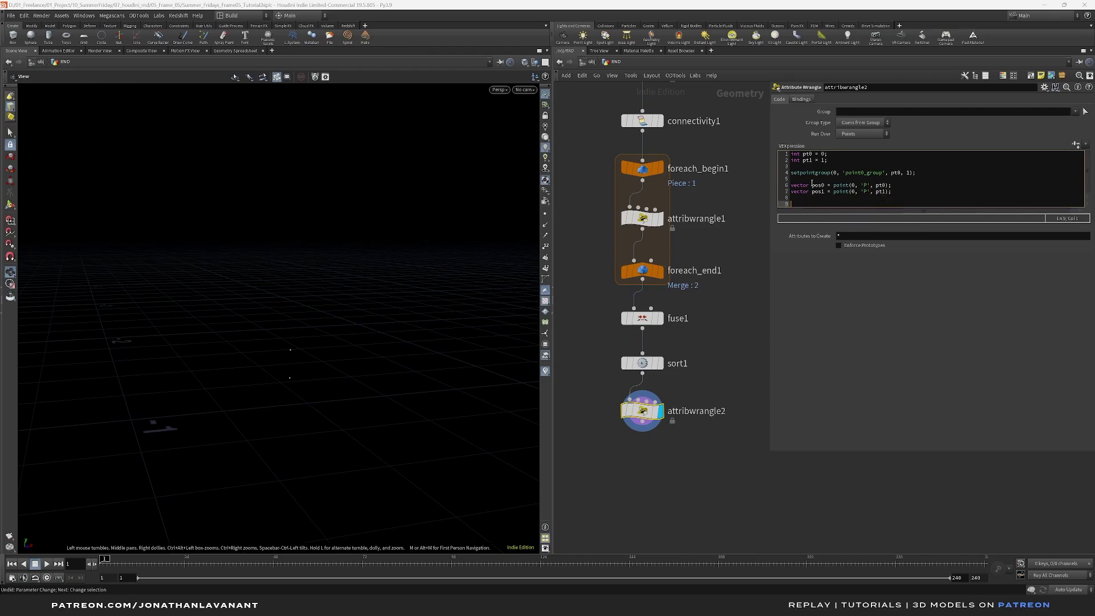
Compute the direction between the two points with "vector direction = normalize(pos1 - pos0);".
text(vec)
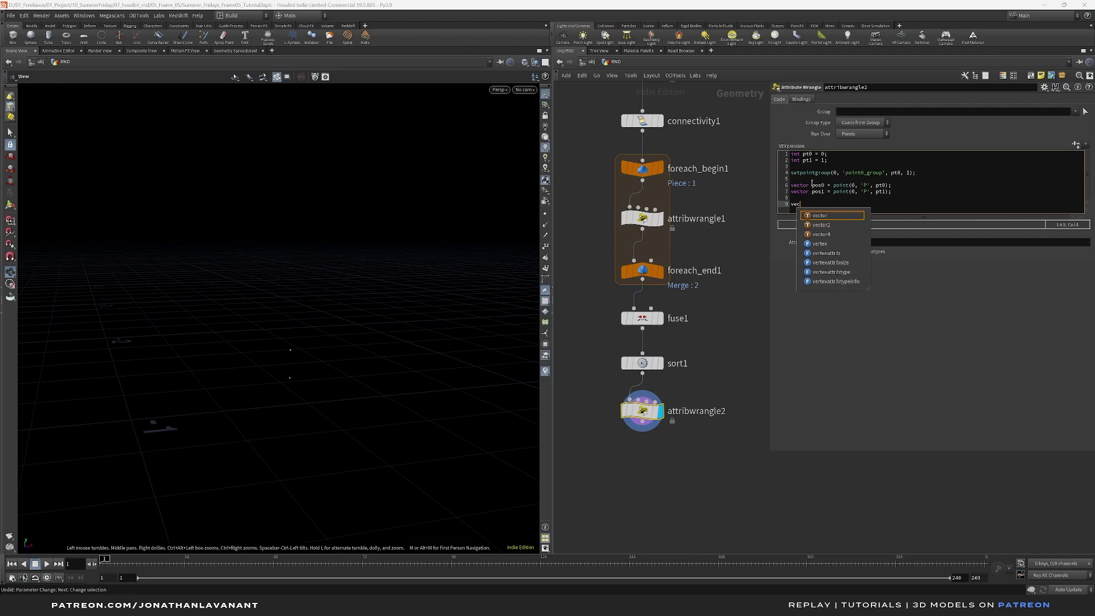
text(tor directi)
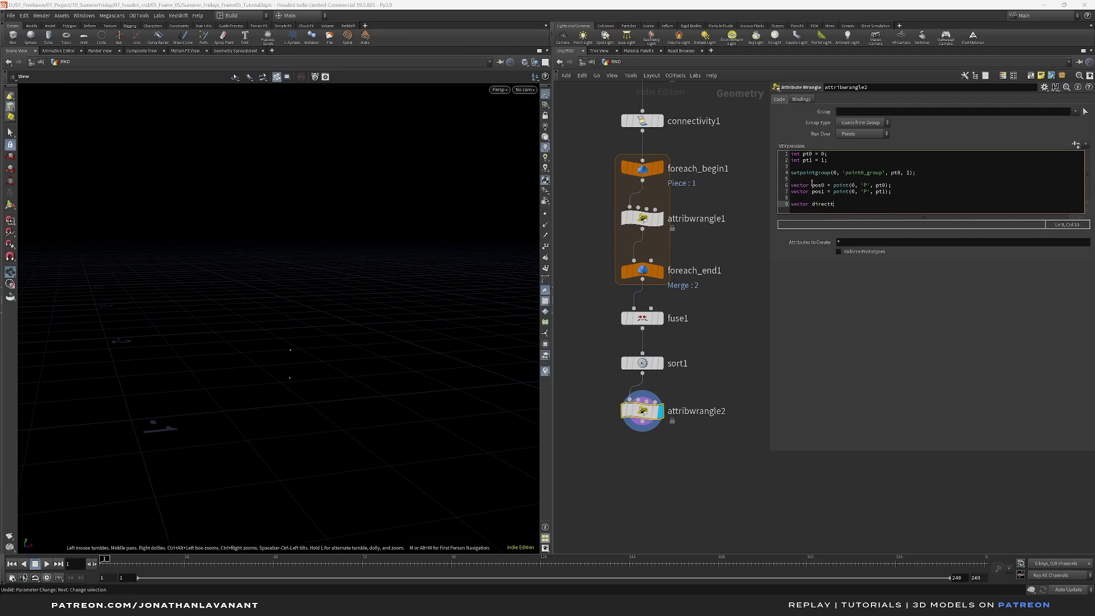
text(on = normali)
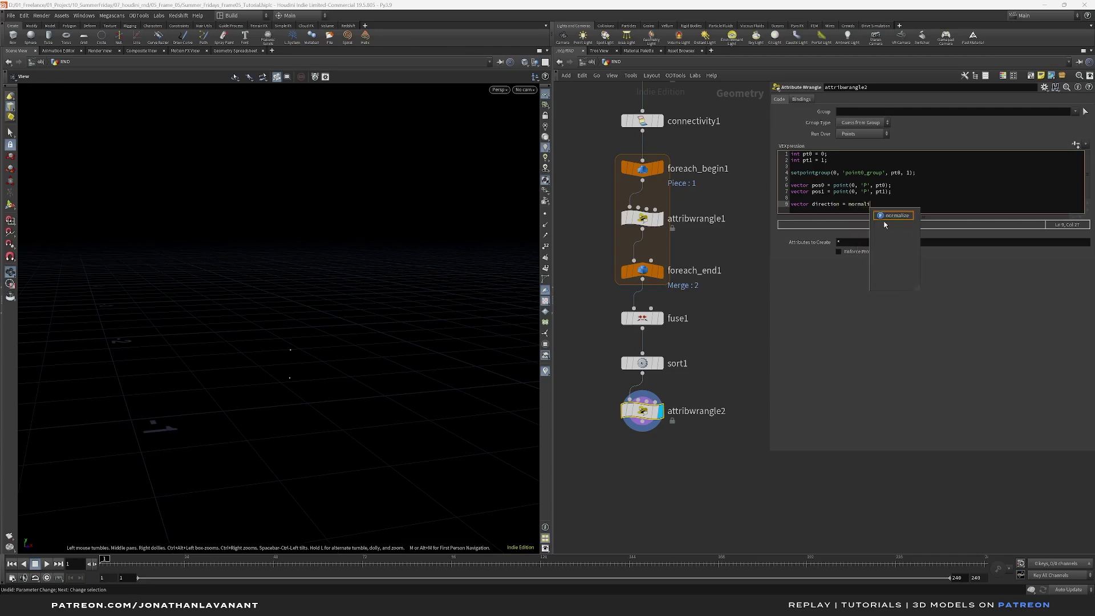
click(896, 215)
text((po)
text(os)
text(1 - po0);)
key(BackSpace)
key(BackSpace)
key(BackSpace)
text(s0);)
key(Return)
key(Return)
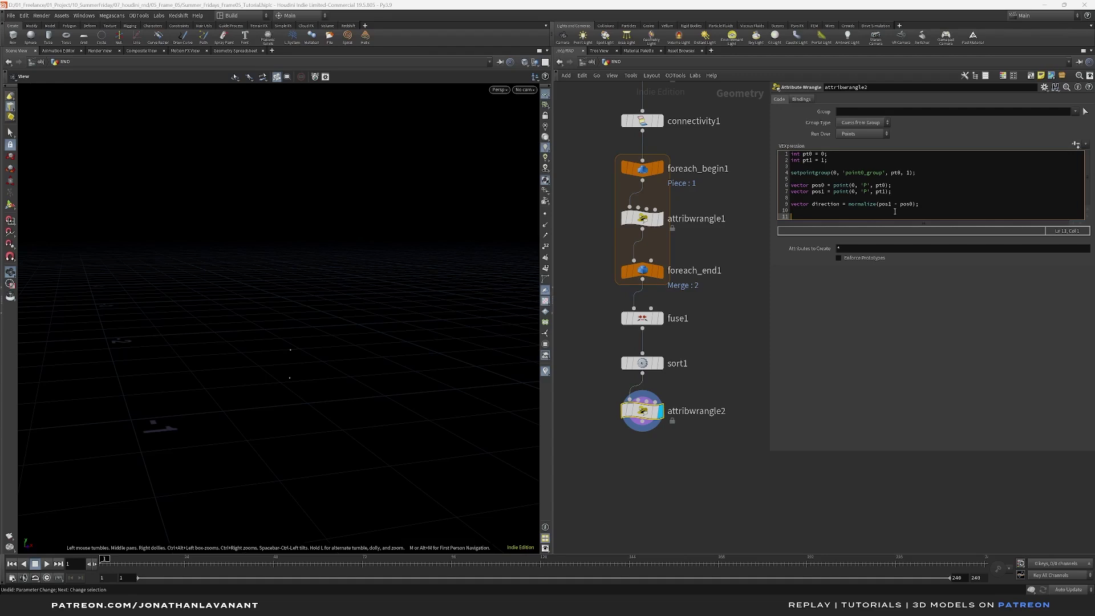
Store the direction as the first point's normal with "setpointattrib(0, 'N', pt0, direction, 'set');".
text(setpoi)
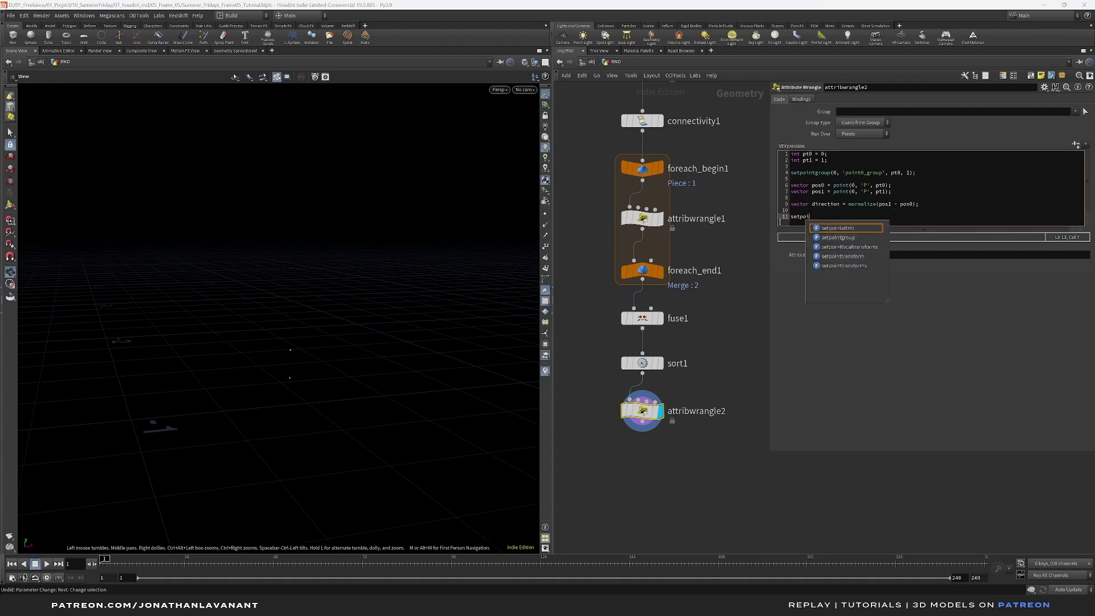
click(819, 228)
text(0, 'N)
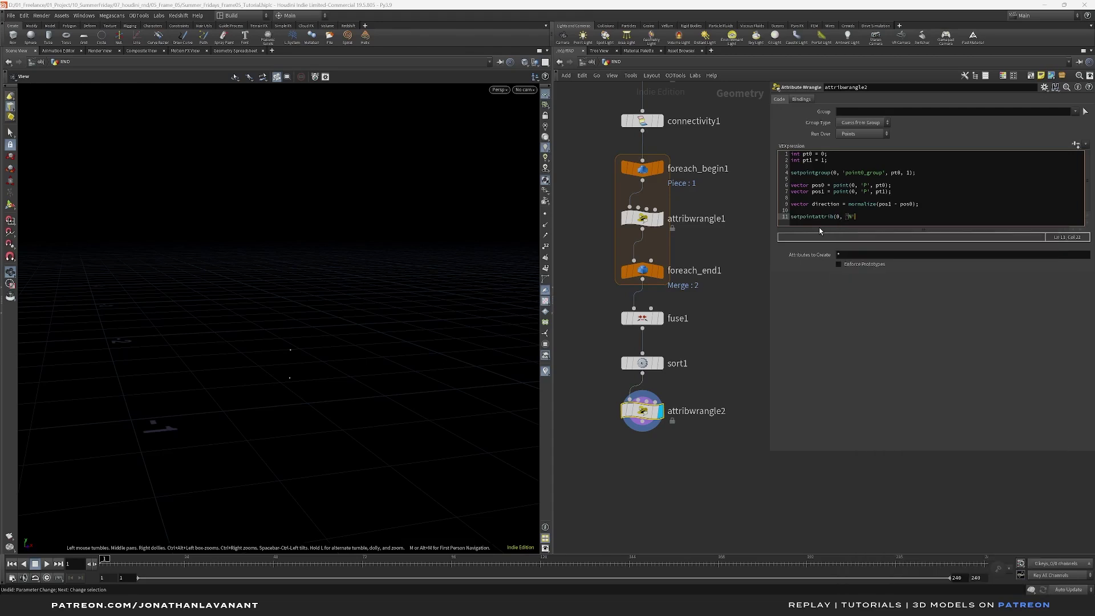
text(', pt0, direction, 'set');)
Show the point normals in the viewport to check the first point's direction, and hide them again.
drag(548, 226, 395, 348)
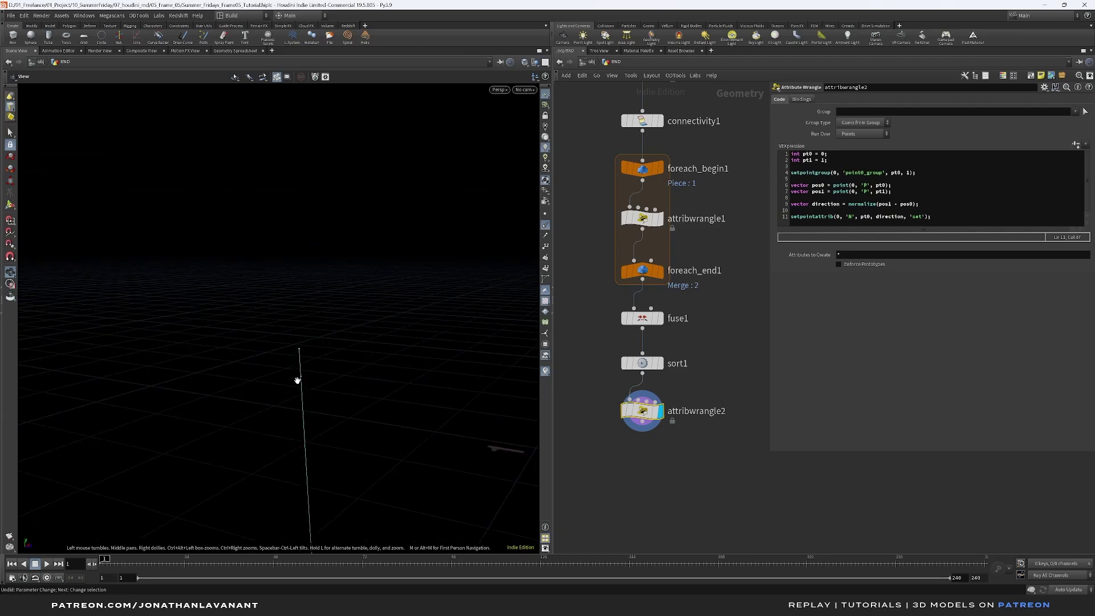
click(545, 225)
drag(358, 353, 315, 354)
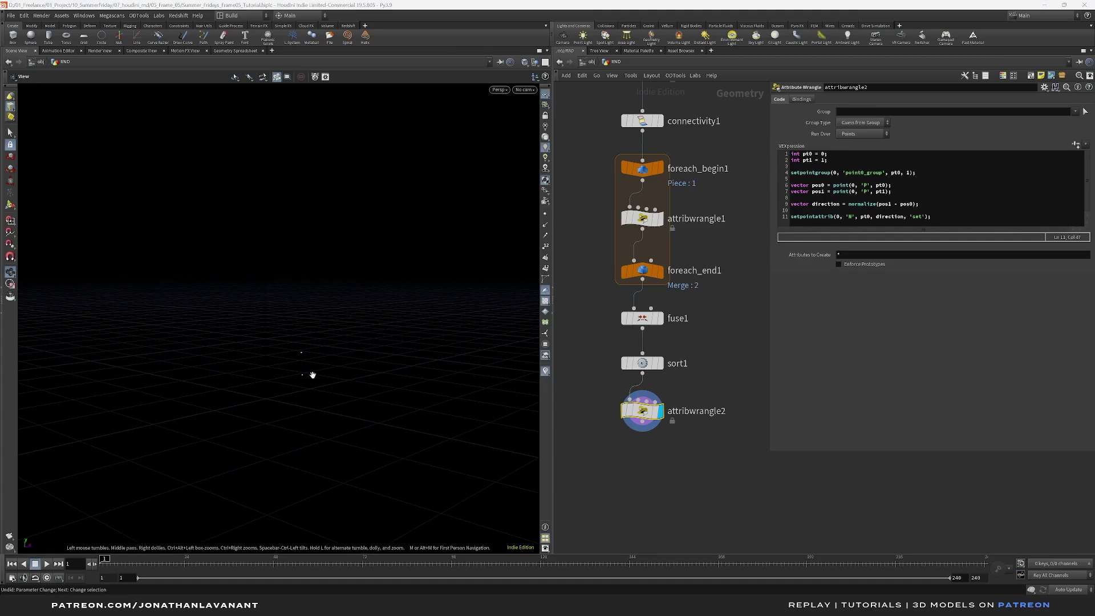
Add an Attribute Wrangle below attribwrangle2 and display its output.
key(Tab)
text(att w)
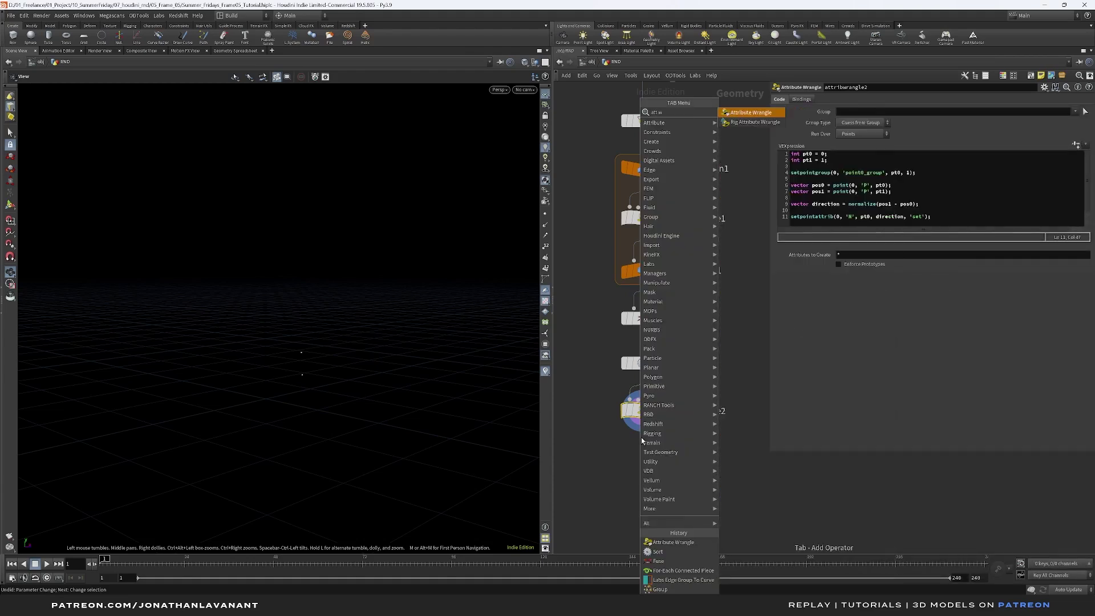
key(Return)
click(642, 456)
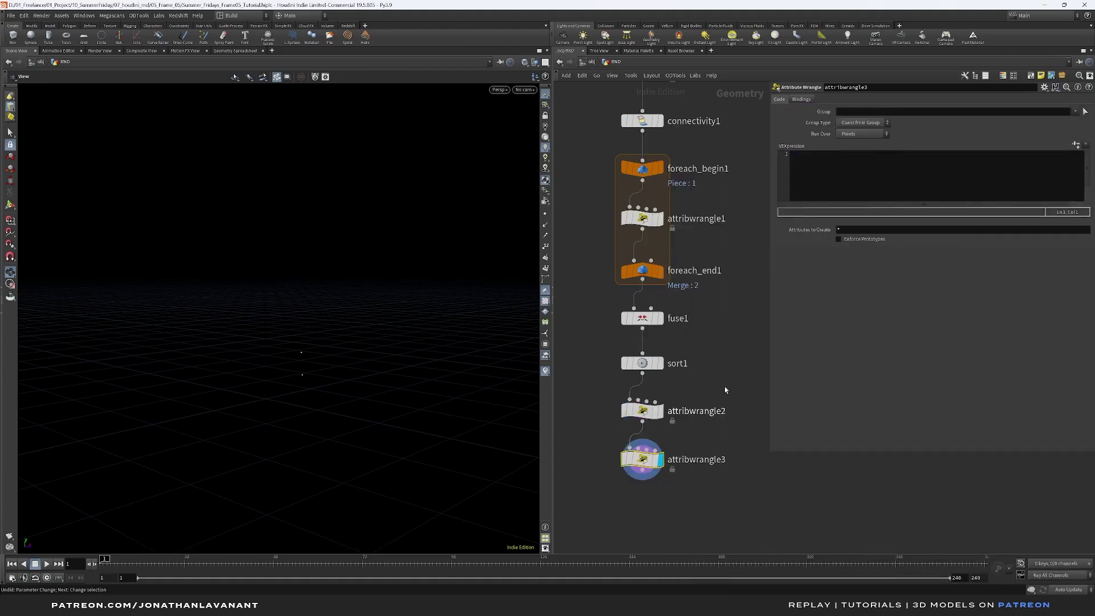
Write wrangle code that deletes the second point: "int pt1 = 1;" followed by "removepoint(0, pt1);".
text(nt )
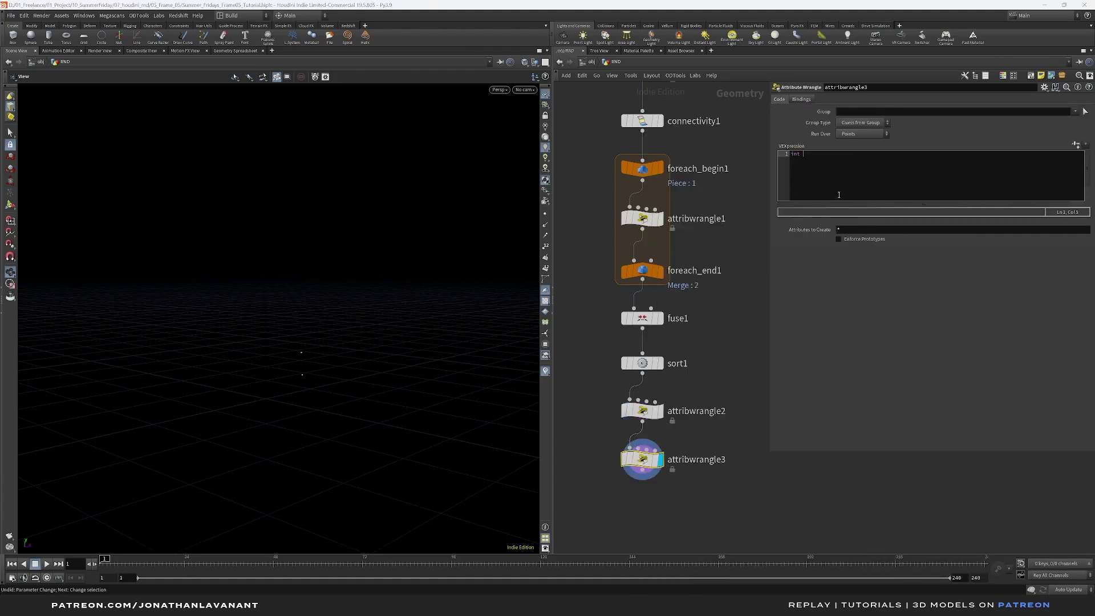
text(pt1 = 1;)
key(Return)
key(Return)
text(removepoi)
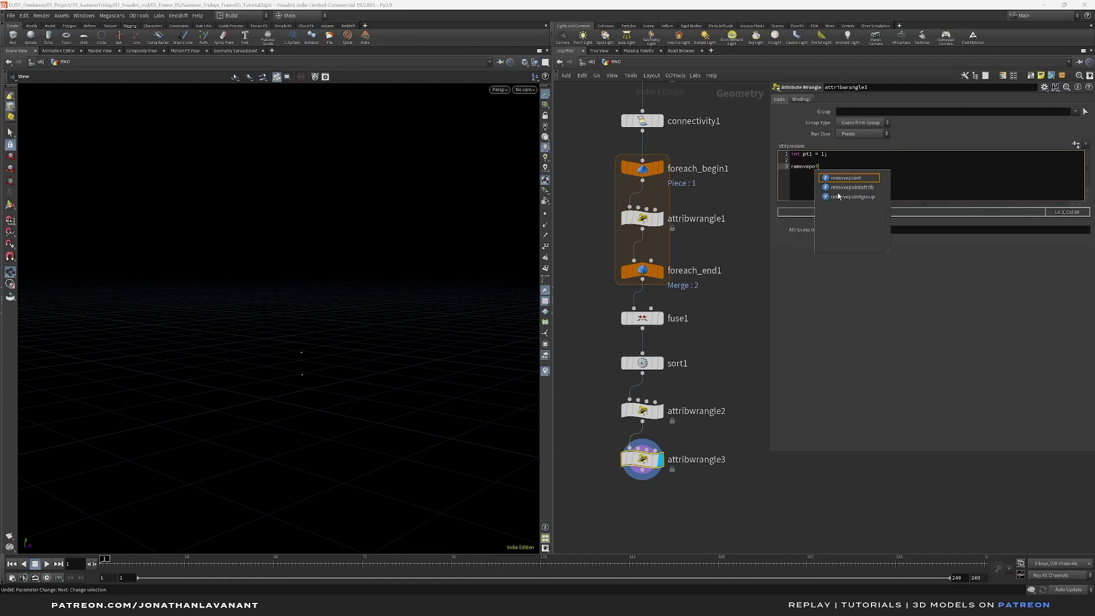
key(Return)
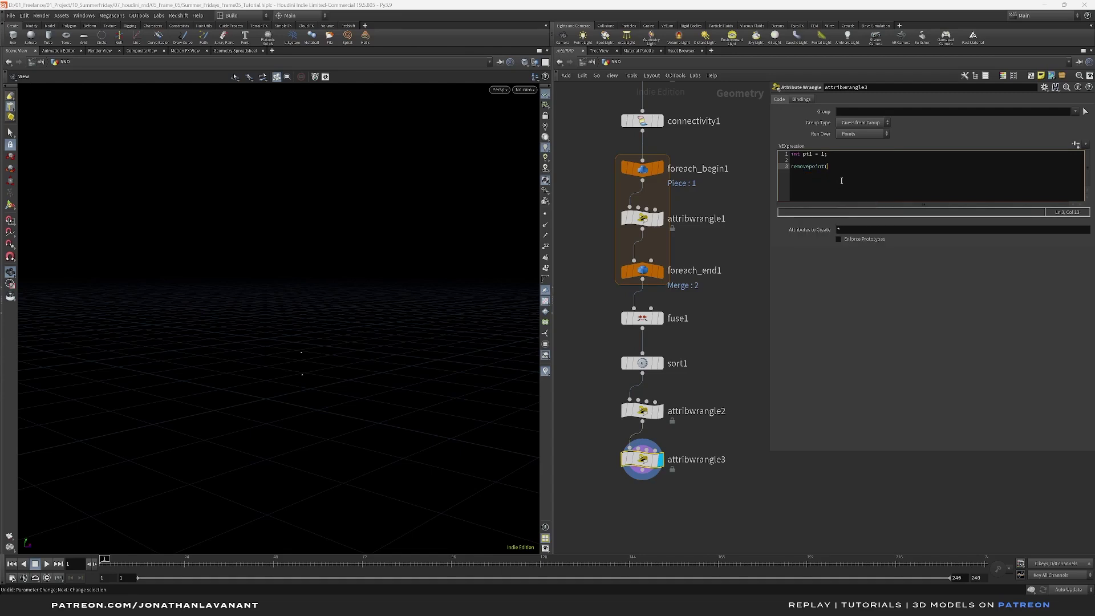
text((0, pt1);)
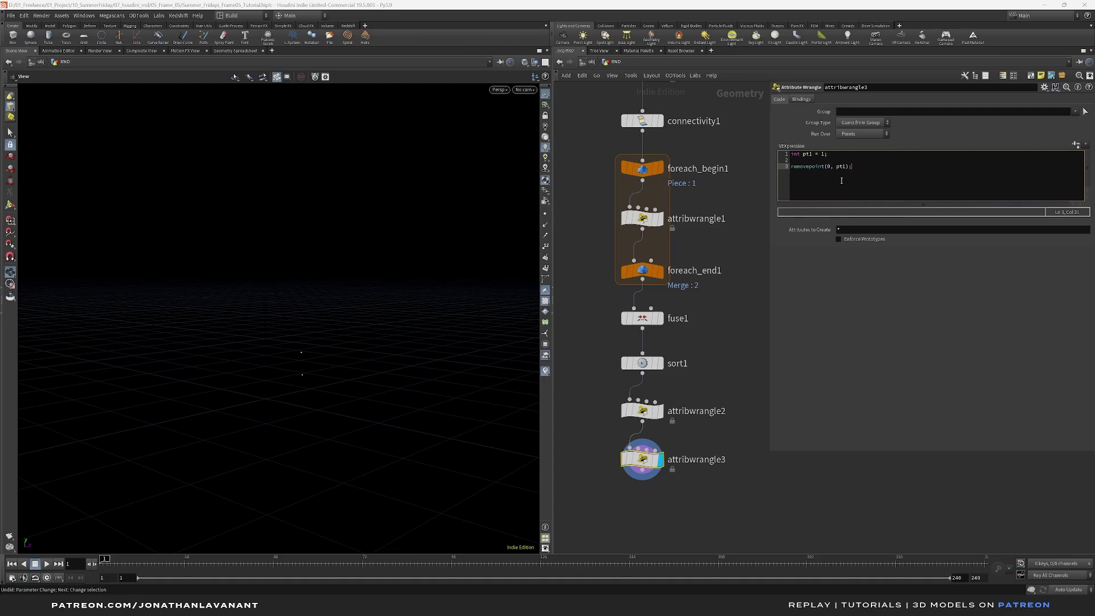
Add a Copy to Points node below attribwrangle3 and feed the wrangle into its target points input.
middle_drag(665, 512, 665, 389)
key(Tab)
text(cp)
key(BackSpace)
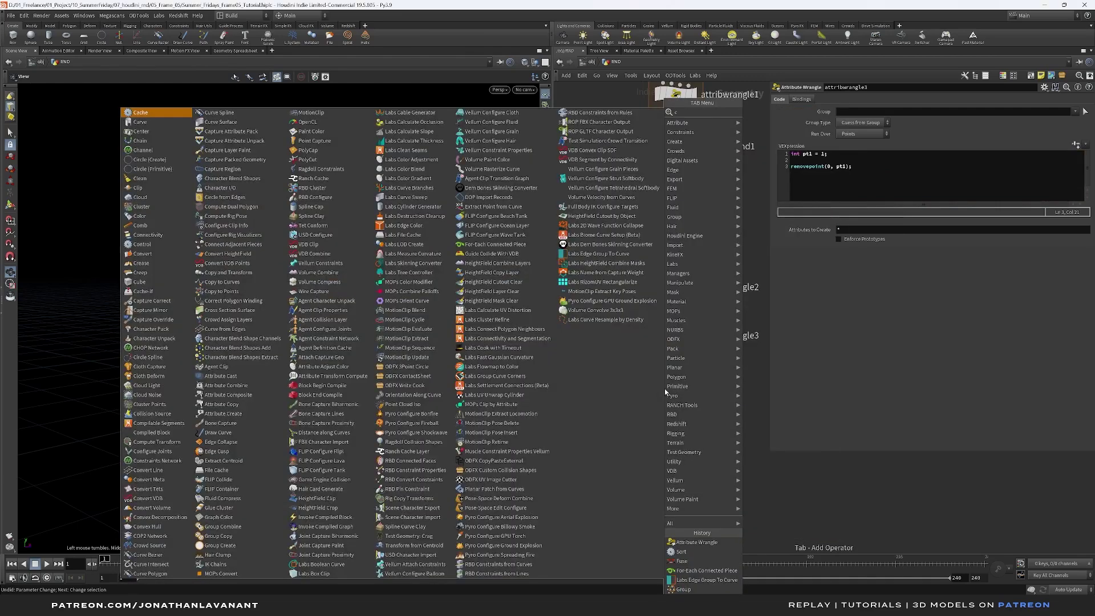
text(tp)
key(Return)
click(649, 408)
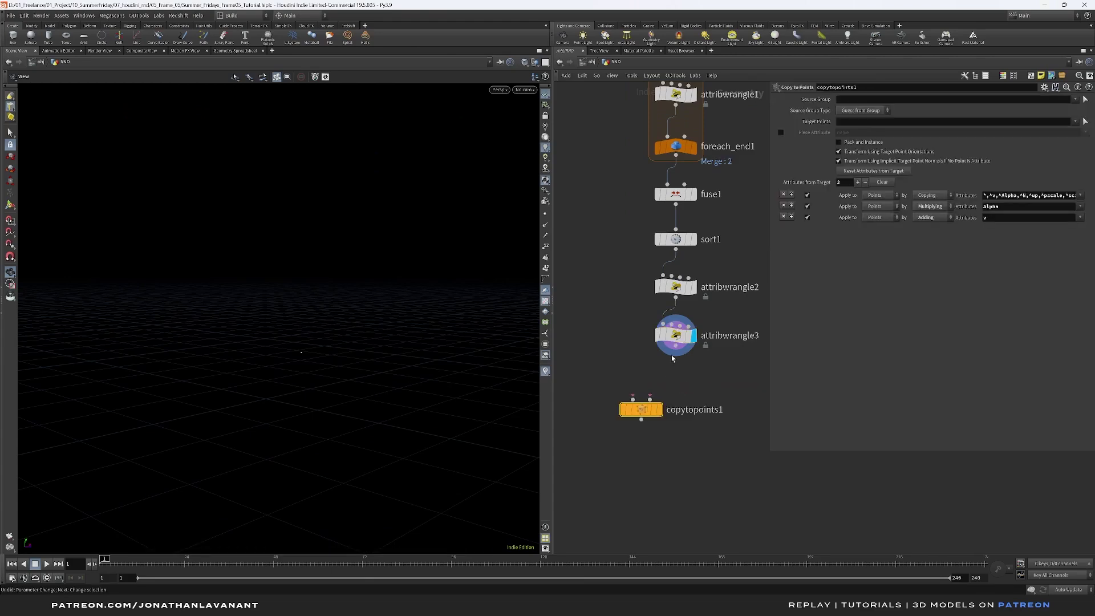
middle_drag(679, 397, 708, 401)
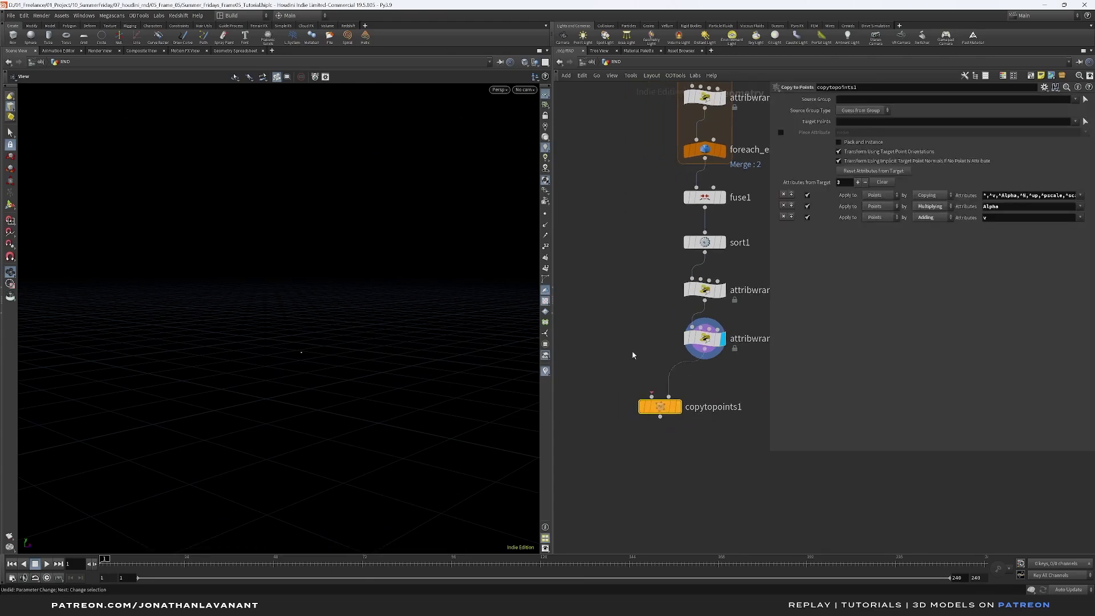
Add a Line node beside attribwrangle3 and set its length to 0.05.
key(Tab)
text(box)
key(Return)
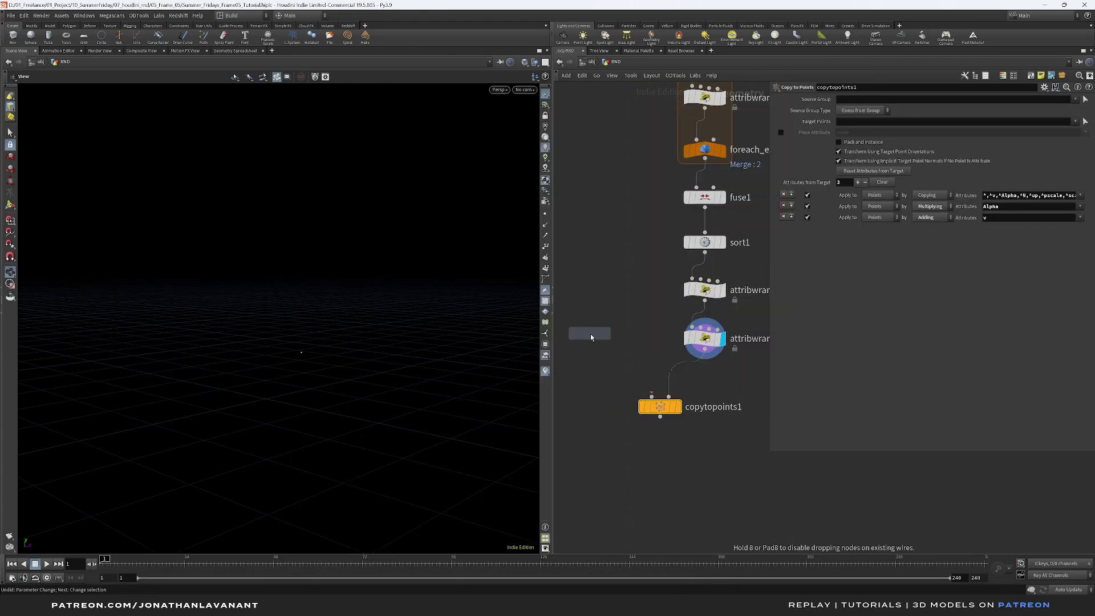
click(586, 336)
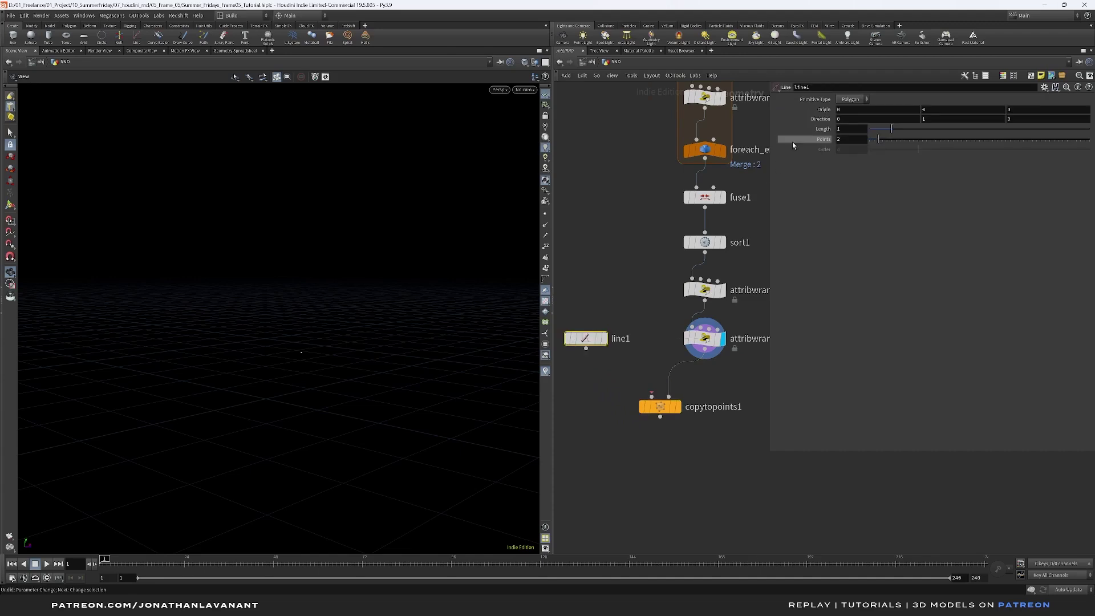
click(862, 128)
text(0.09)
key(Return)
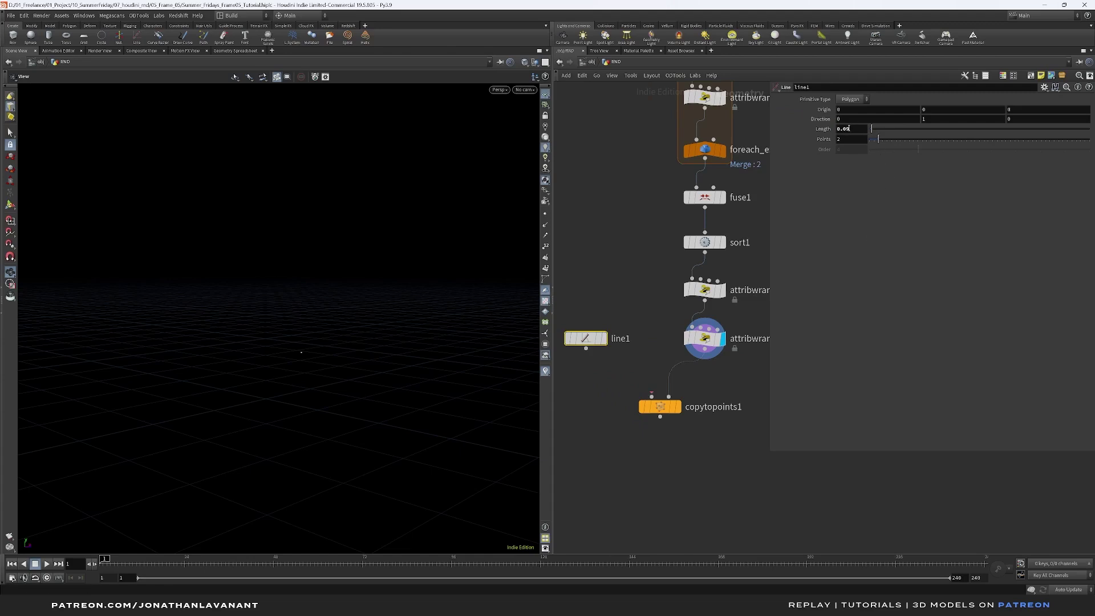
Set the line's direction to 0, 0, 1.
click(941, 119)
text(0)
key(Tab)
text(1)
key(Return)
Connect the line as the geometry for Copy to Points, display the copy, and compare it with the foreach_end1 points.
drag(586, 349, 653, 398)
click(678, 406)
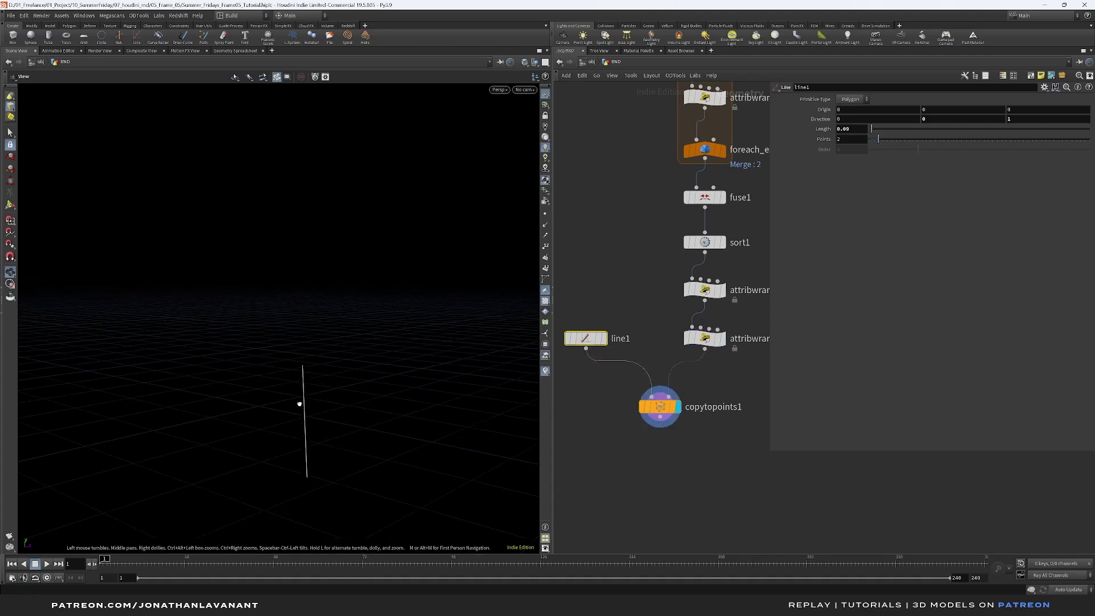
mouse_move(313, 419)
mouse_down()
mouse_move(357, 412)
mouse_move(334, 419)
mouse_up()
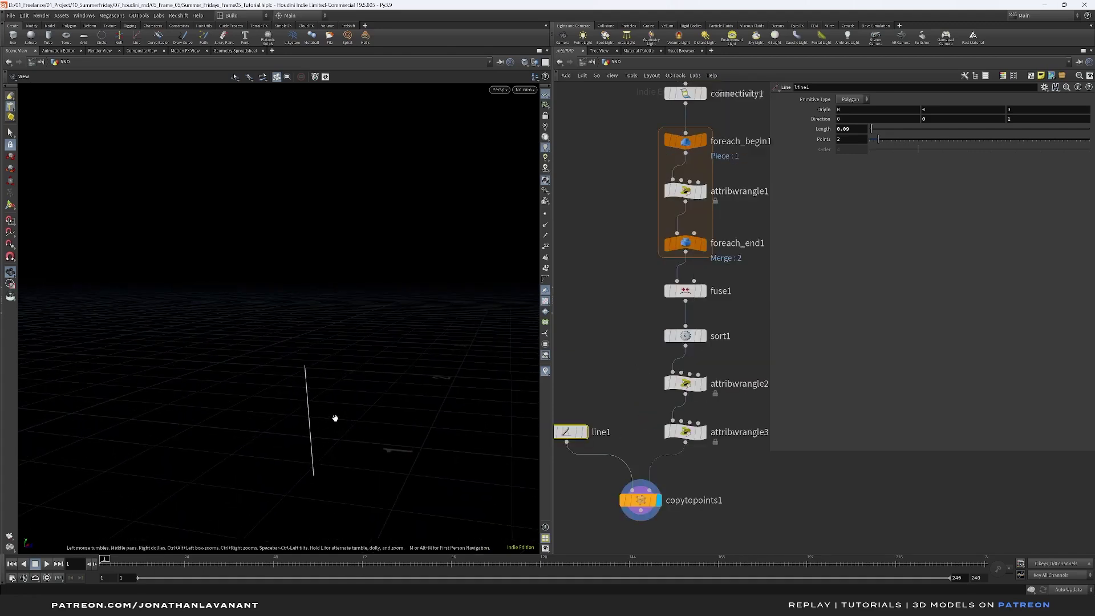
click(703, 244)
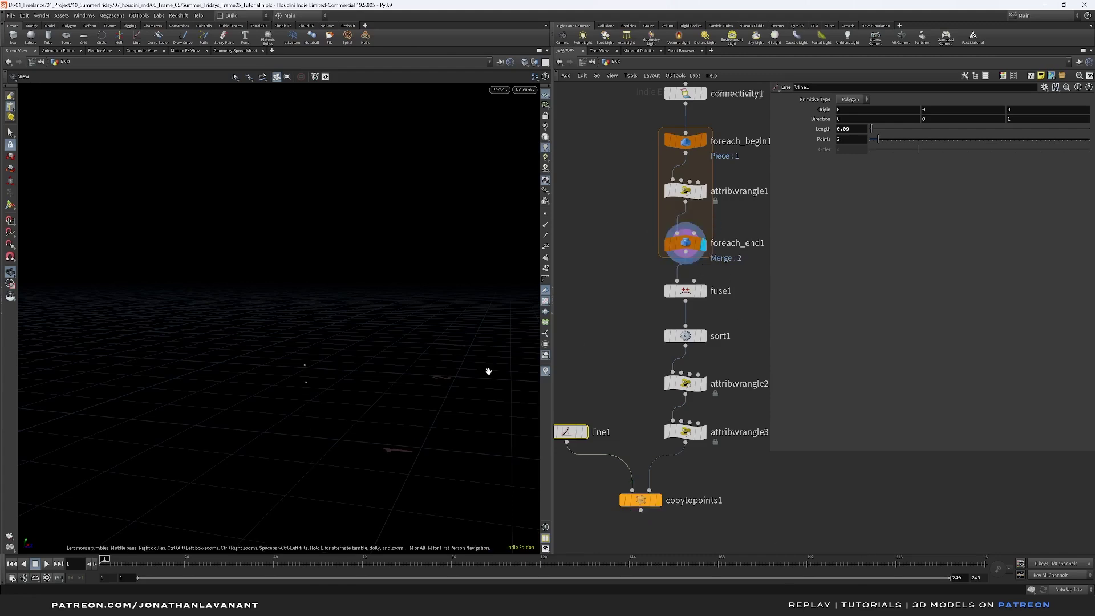
click(658, 500)
middle_drag(658, 500, 655, 355)
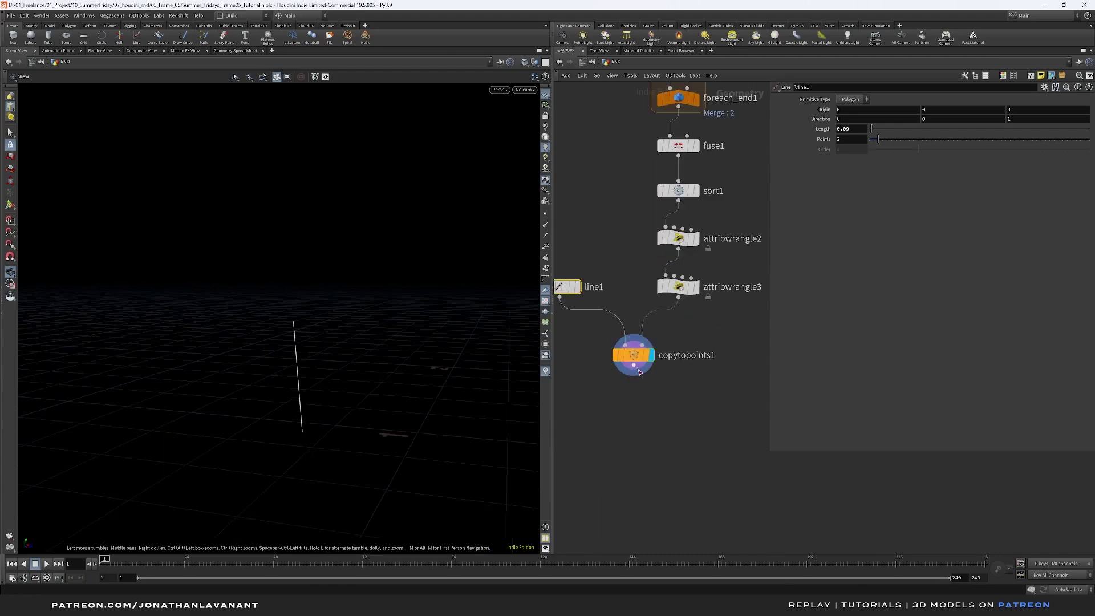
Add a Resample node after Copy to Points and display it.
key(Tab)
text(resample)
key(Return)
click(634, 400)
click(651, 400)
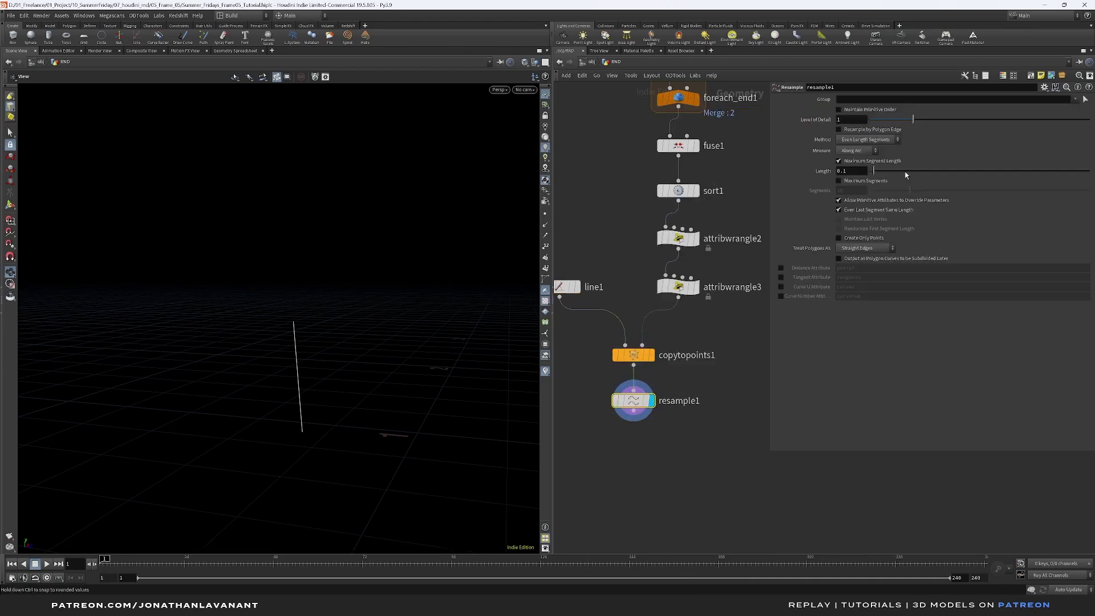
Set the resample's maximum segment length to 0.005 and enable the Curve U attribute output as curveu.
double_click(853, 171)
text(0.005)
key(Return)
click(781, 286)
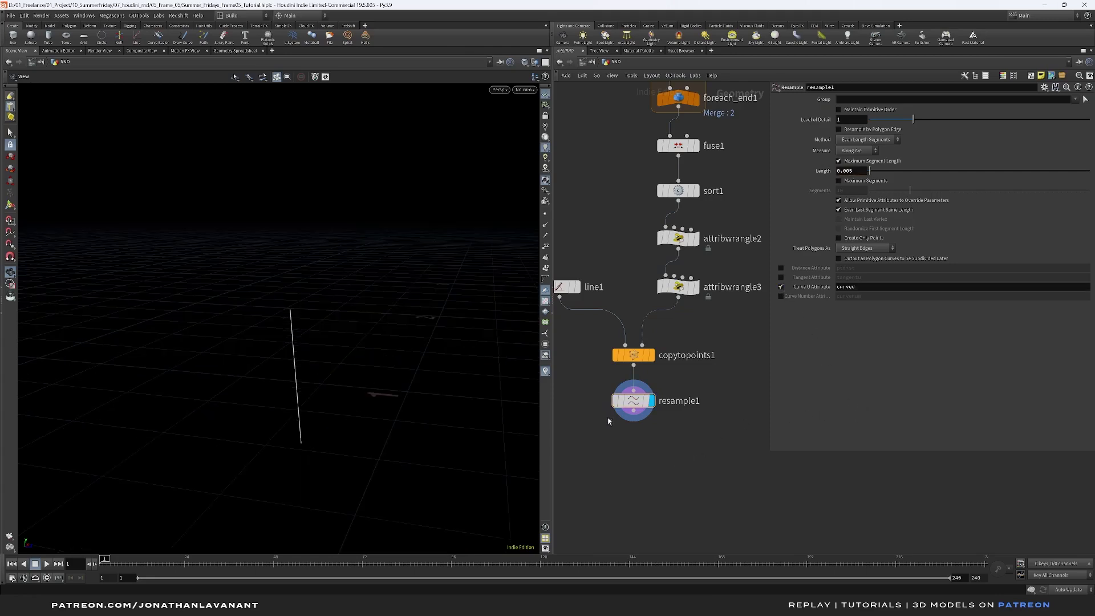
Visualize the resampled line's curveu attribute as colors in the viewport and check which end has the value 1.
middle_drag(704, 382, 732, 366)
click(732, 366)
click(660, 385)
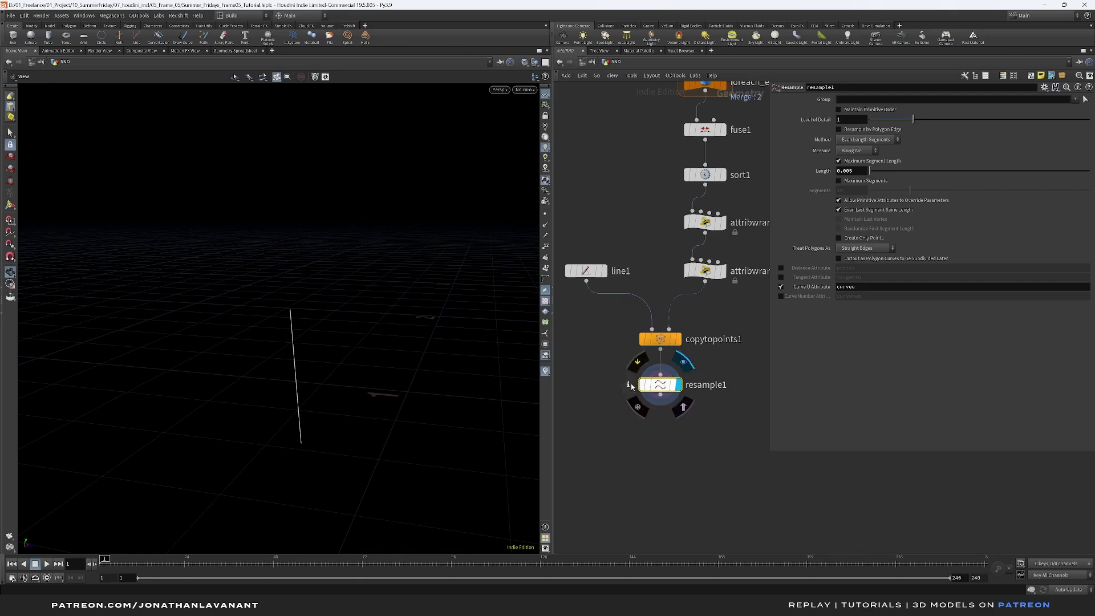
click(630, 384)
click(678, 349)
mouse_move(334, 381)
mouse_down()
mouse_move(367, 376)
mouse_move(320, 381)
mouse_up()
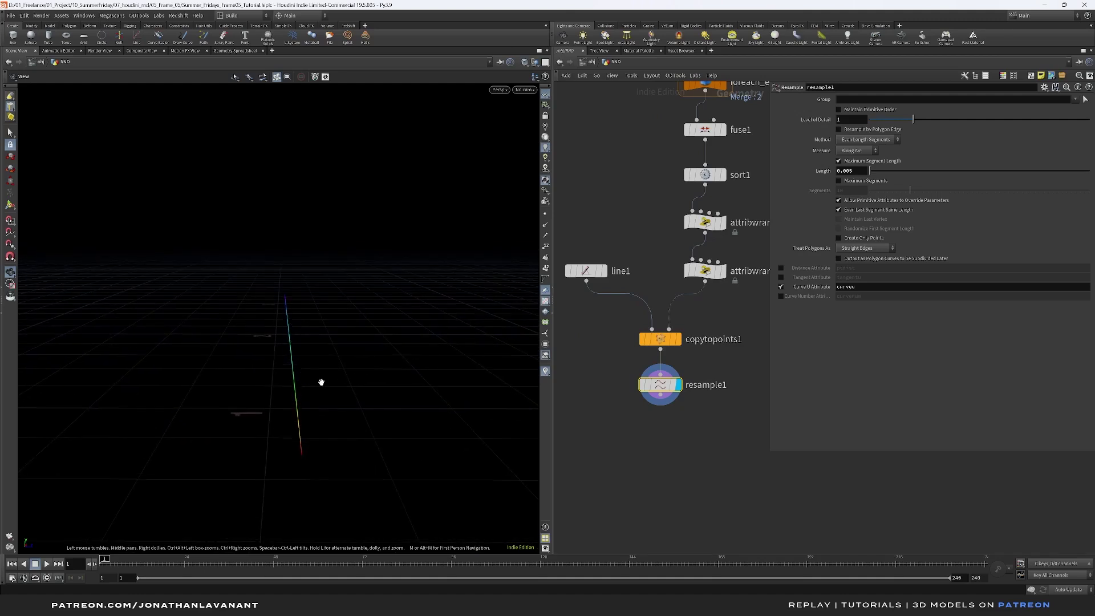
mouse_move(302, 455)
mouse_down()
mouse_move(291, 450)
mouse_move(313, 453)
mouse_move(303, 453)
mouse_up()
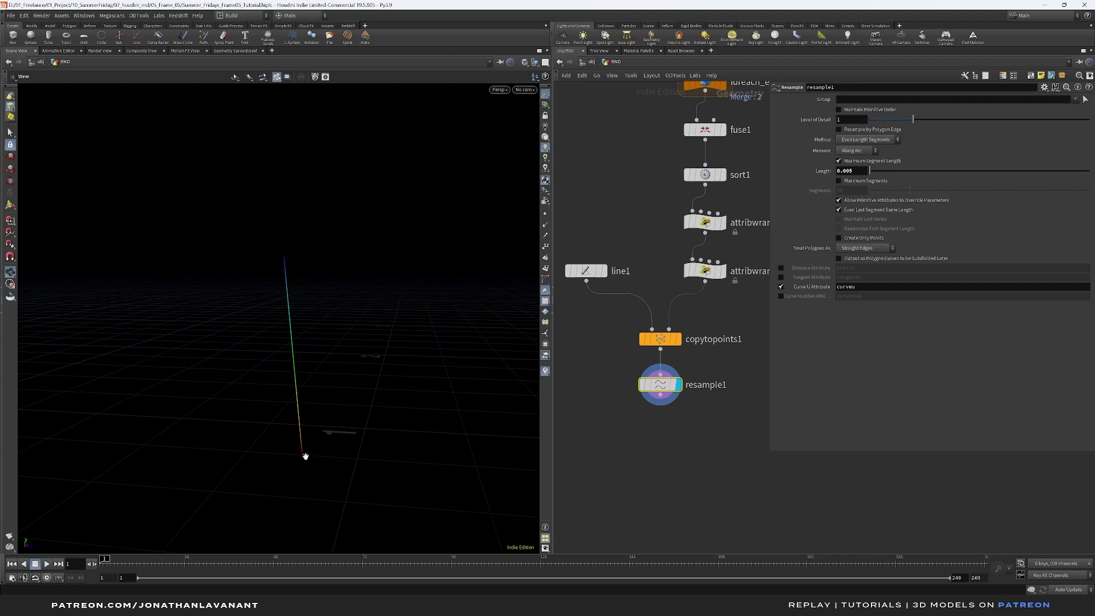
Add an Attribute Wrangle after resample1 and display it.
key(Tab)
text(att w)
key(Return)
click(654, 419)
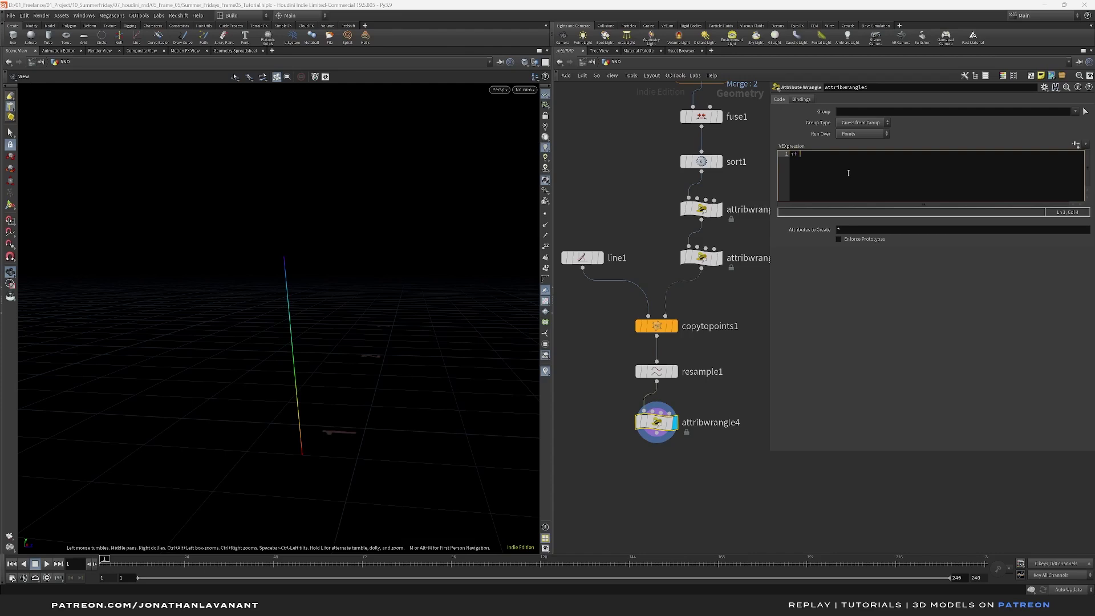
text(f@curveu != 1) {)
key(Return)
text(removepoi)
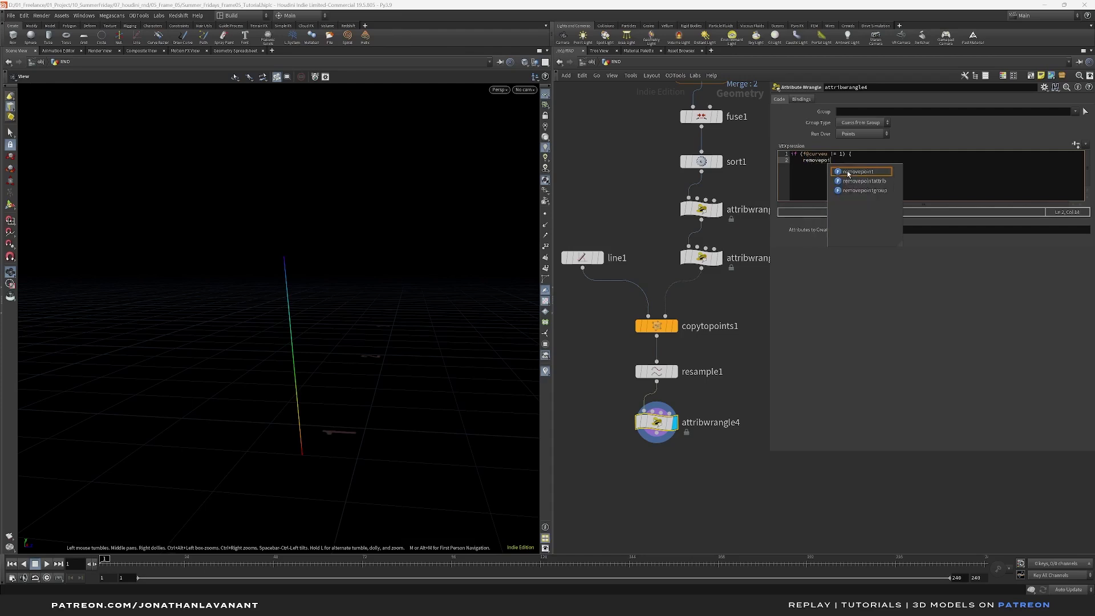
text(nt(0)
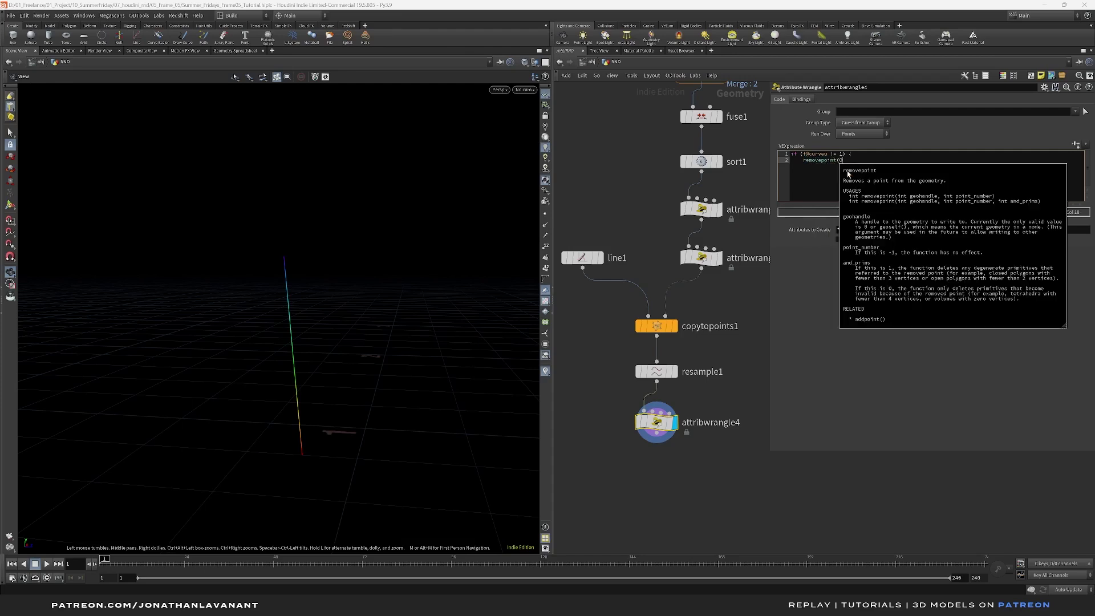
text(, @ptnum)
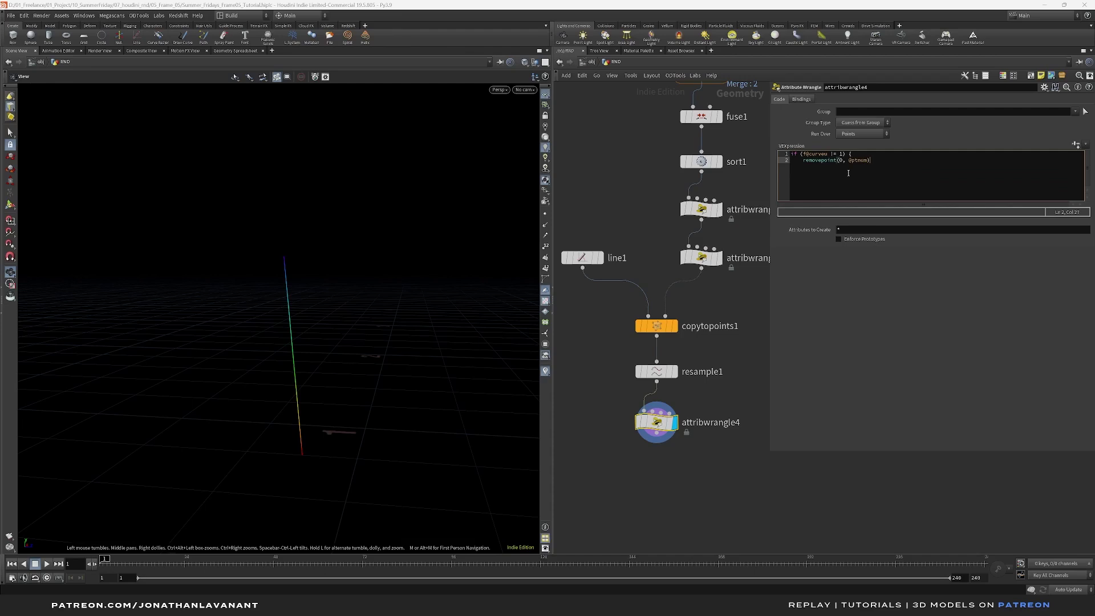
key(Return)
key(Return)
key(BackSpace)
key(BackSpace)
key(BackSpace)
text(})
Widen the network area and display the transform node under BASE_STRAWBERRY in the viewport.
middle_drag(741, 285, 707, 277)
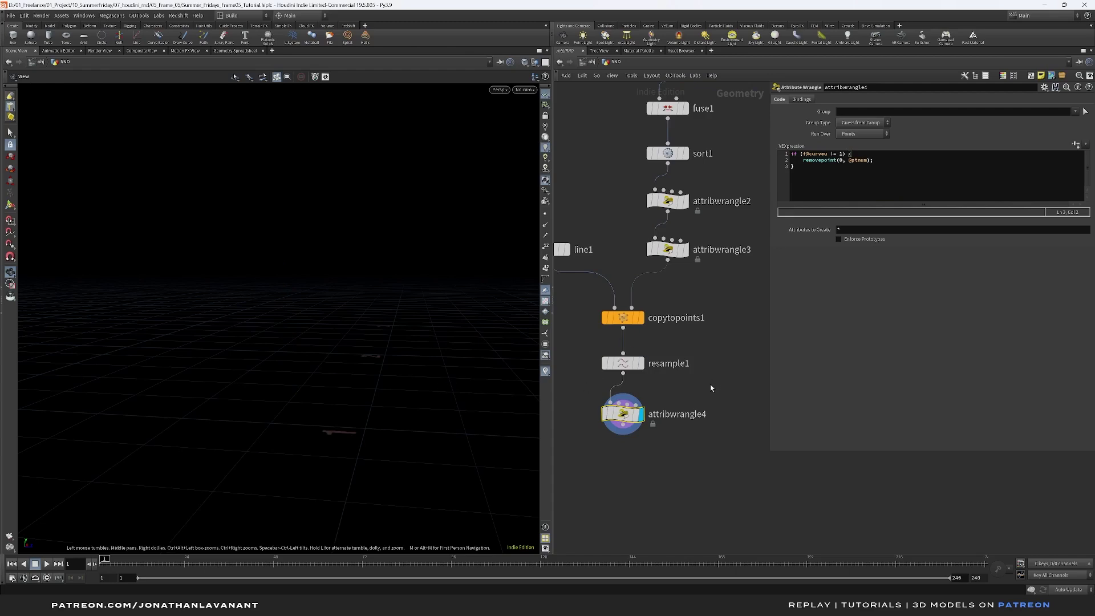
scroll(710, 387, down, 3)
middle_drag(710, 388, 661, 392)
scroll(713, 354, down, 6)
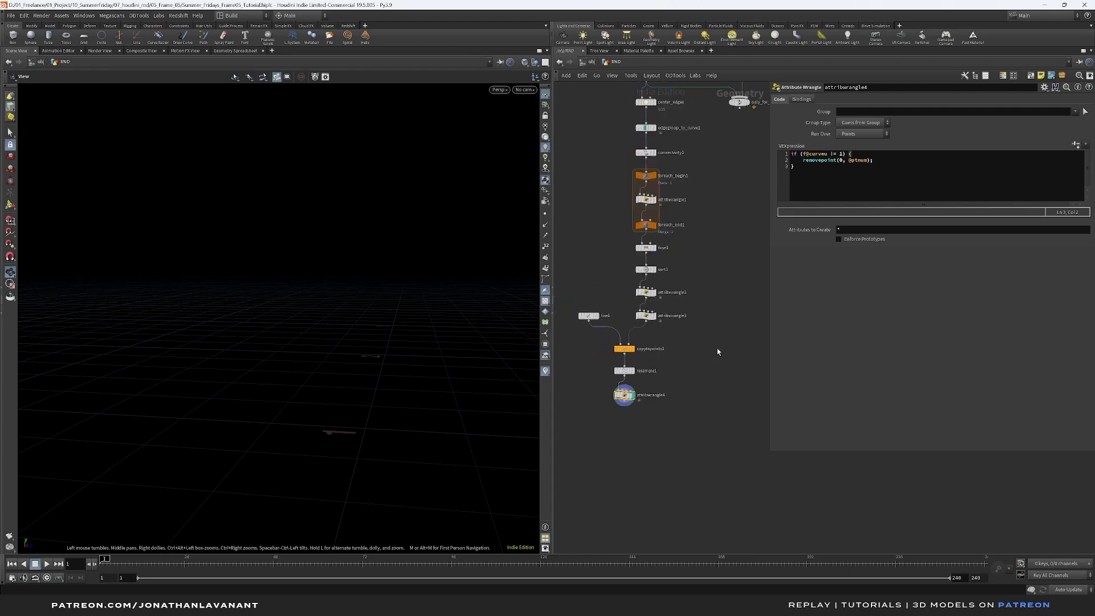
drag(772, 293, 848, 291)
scroll(761, 240, down, 4)
middle_drag(733, 200, 714, 352)
scroll(704, 305, up, 4)
middle_drag(717, 245, 735, 228)
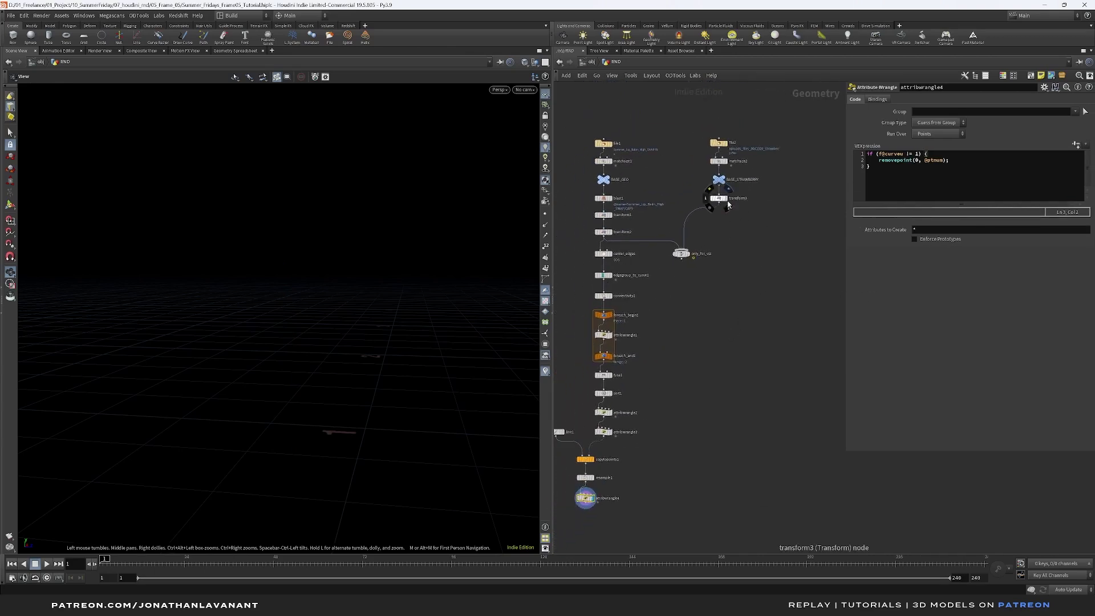
middle_drag(729, 290, 696, 362)
scroll(706, 294, up, 2)
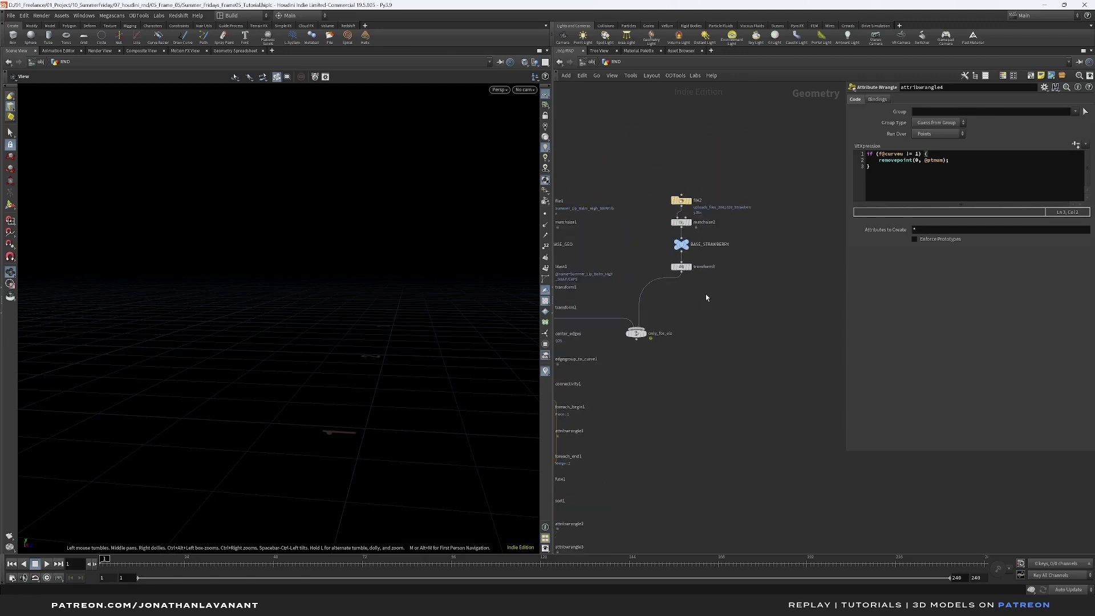
middle_drag(703, 290, 761, 343)
scroll(758, 341, up, 2)
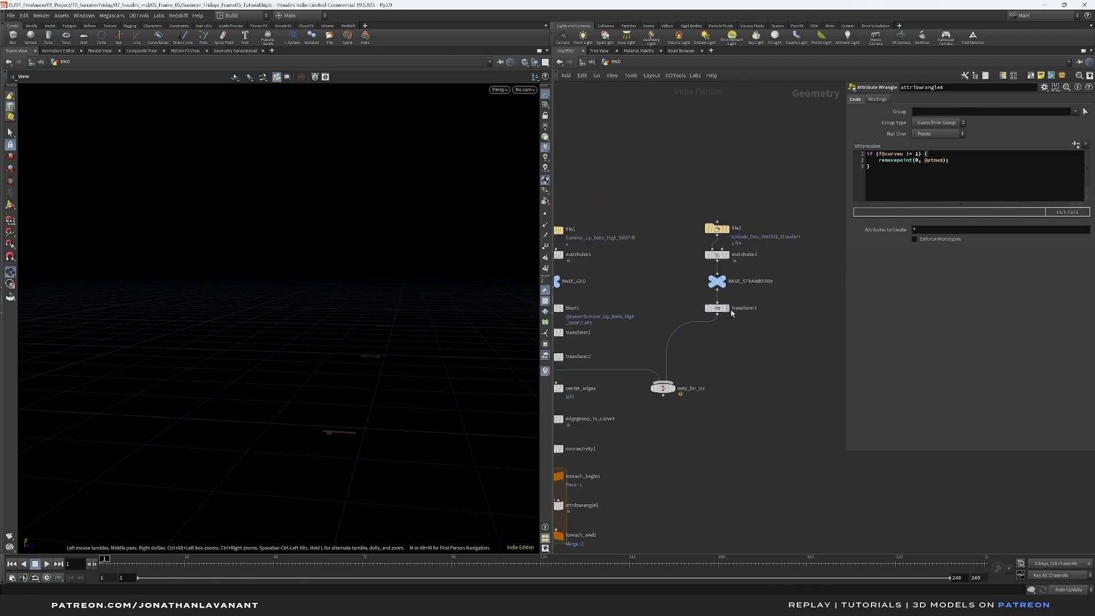
middle_drag(552, 361, 357, 371)
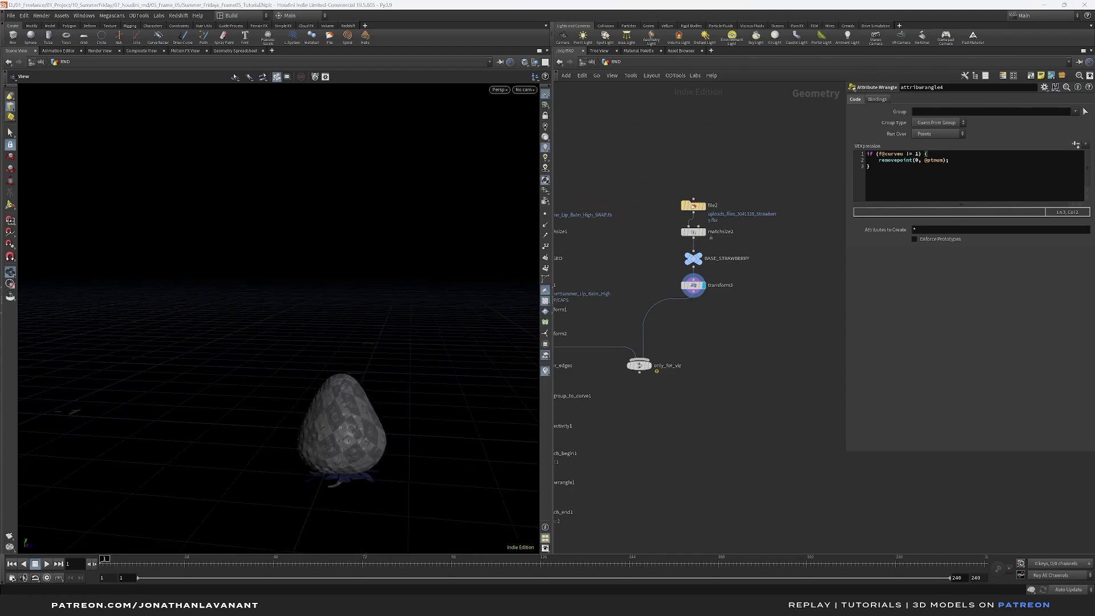
Add a Helix node beside the strawberry's transform node.
middle_drag(779, 316, 739, 324)
key(Tab)
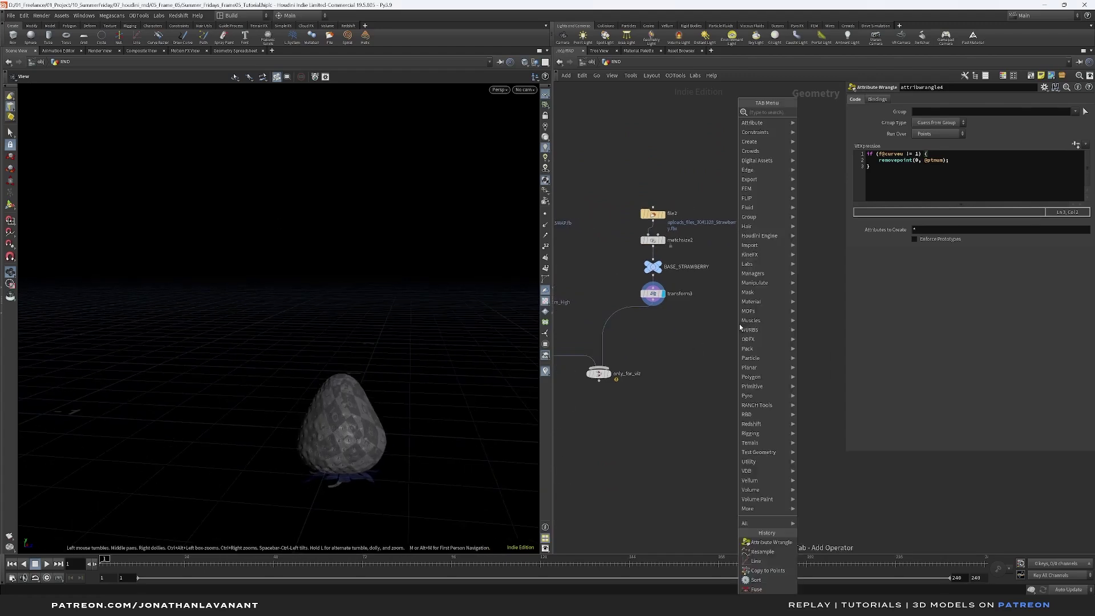
text(helix)
key(Return)
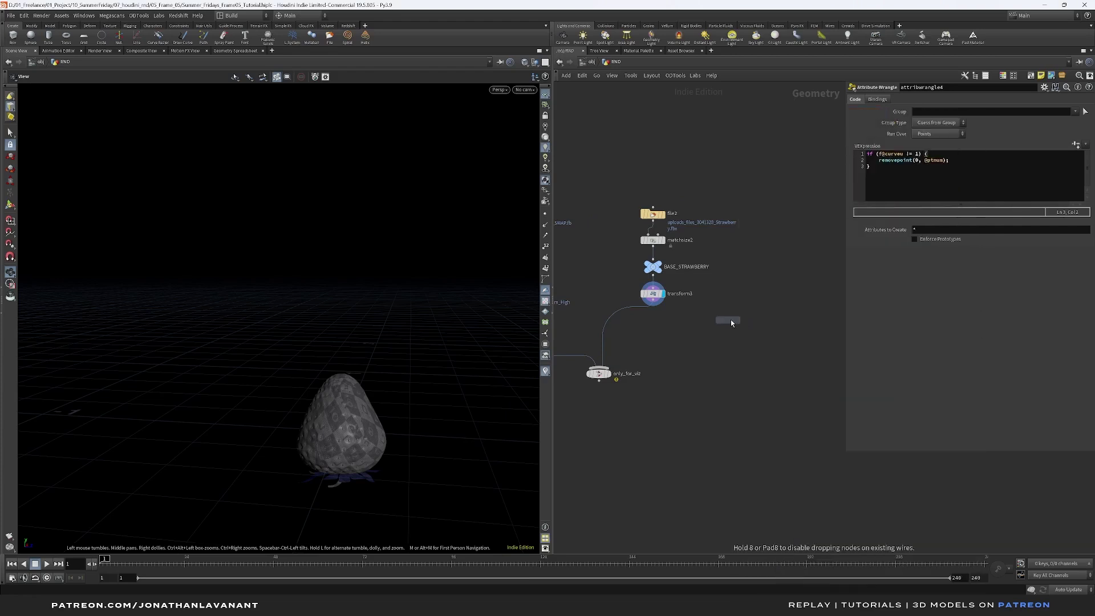
click(762, 295)
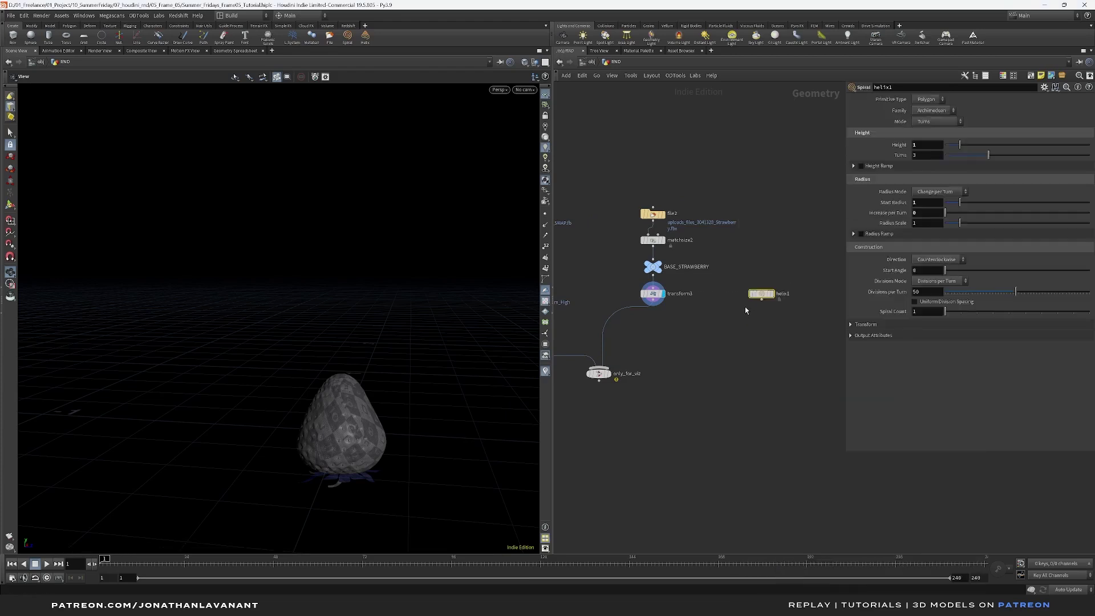
Set the helix height to 0.15, its turns to 5 and its start radius to 0.15.
double_click(924, 146)
text(0.15)
key(Return)
double_click(926, 156)
text(5)
key(Return)
double_click(927, 204)
text(0.15)
key(Return)
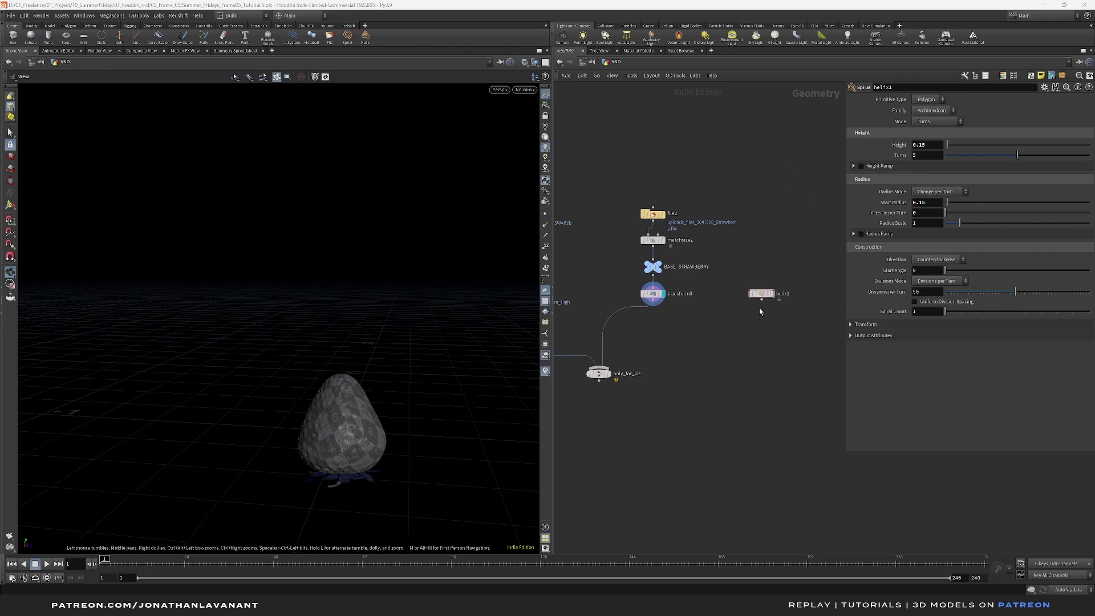
Enable the helix's radius ramp, set its end point value to 0.08 and display the helix.
click(857, 234)
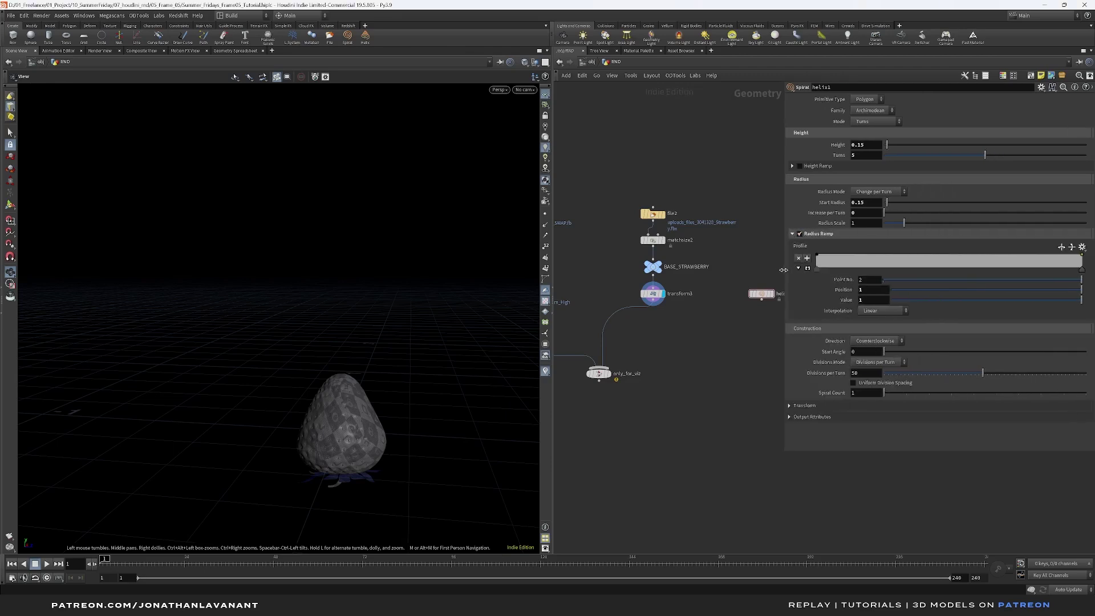
click(813, 270)
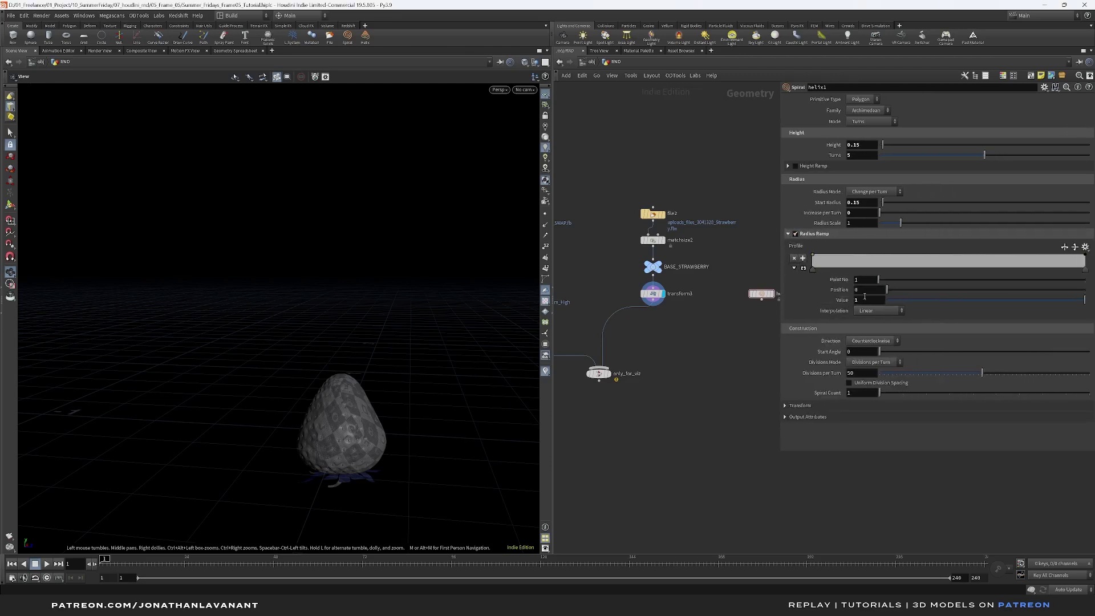
click(1085, 269)
double_click(866, 300)
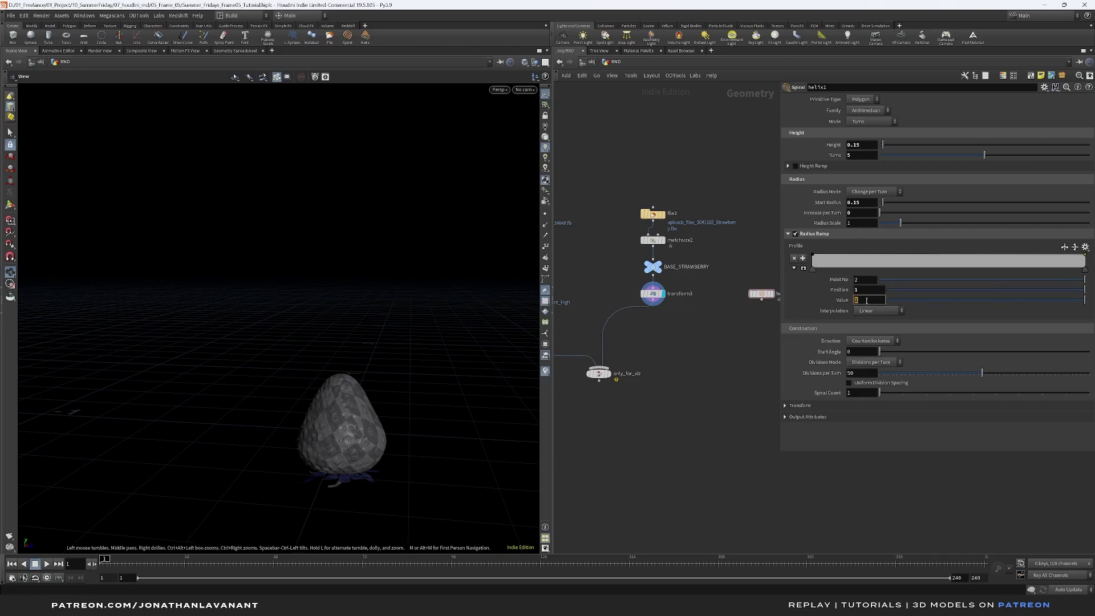
key(Return)
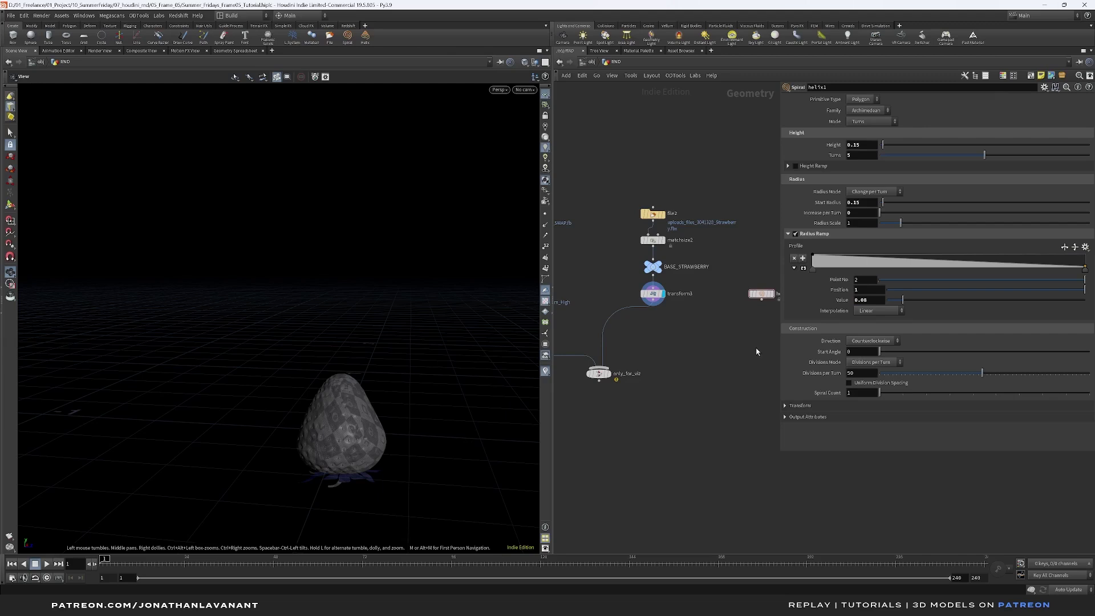
drag(780, 337, 820, 337)
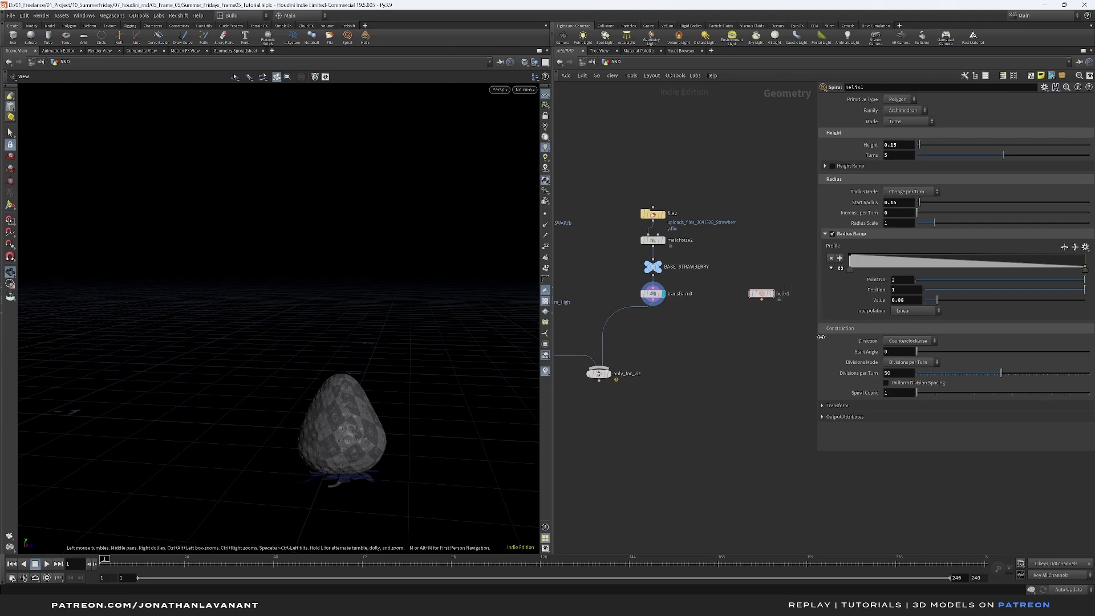
click(772, 294)
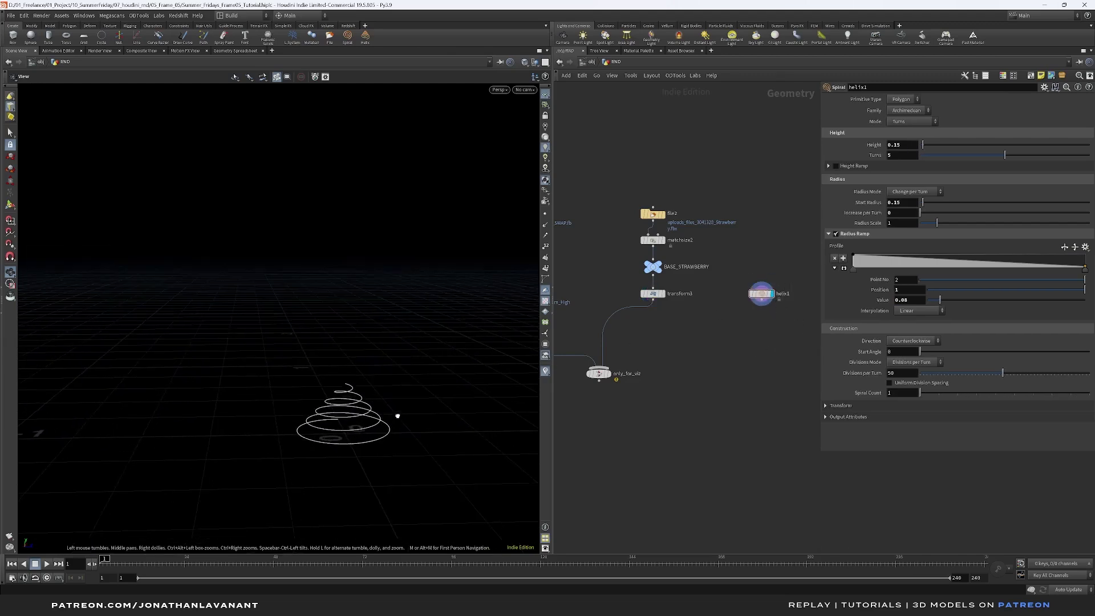
Add a Ray node fed by the helix and the strawberry's transform, display it, and set its method to Minimum Distance.
key(ctrl+z)
key(Tab)
key(Return)
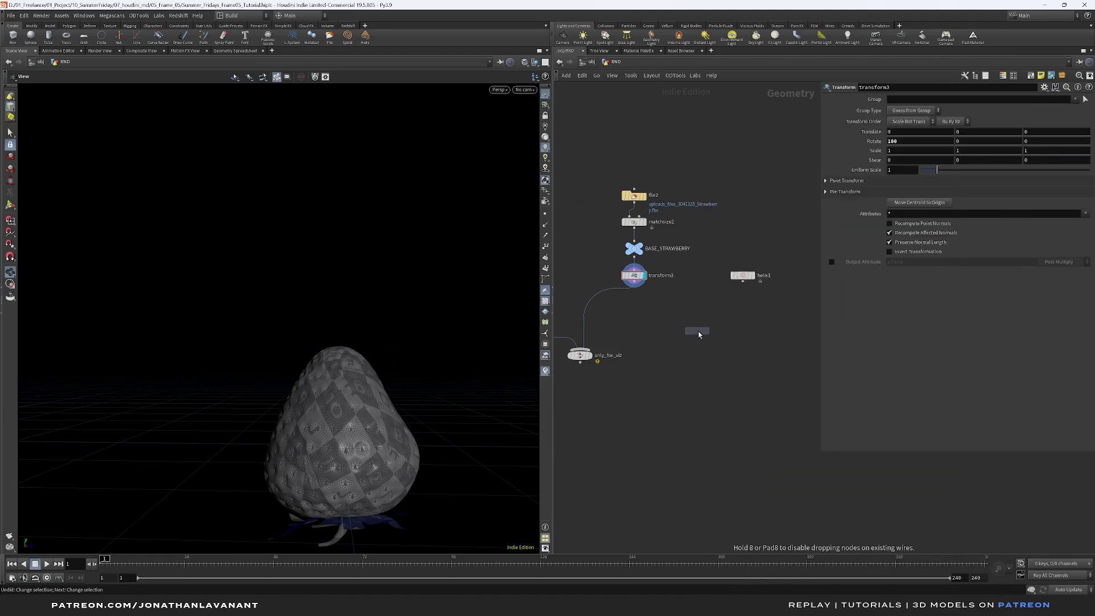
click(698, 331)
drag(634, 287, 696, 310)
drag(742, 281, 696, 301)
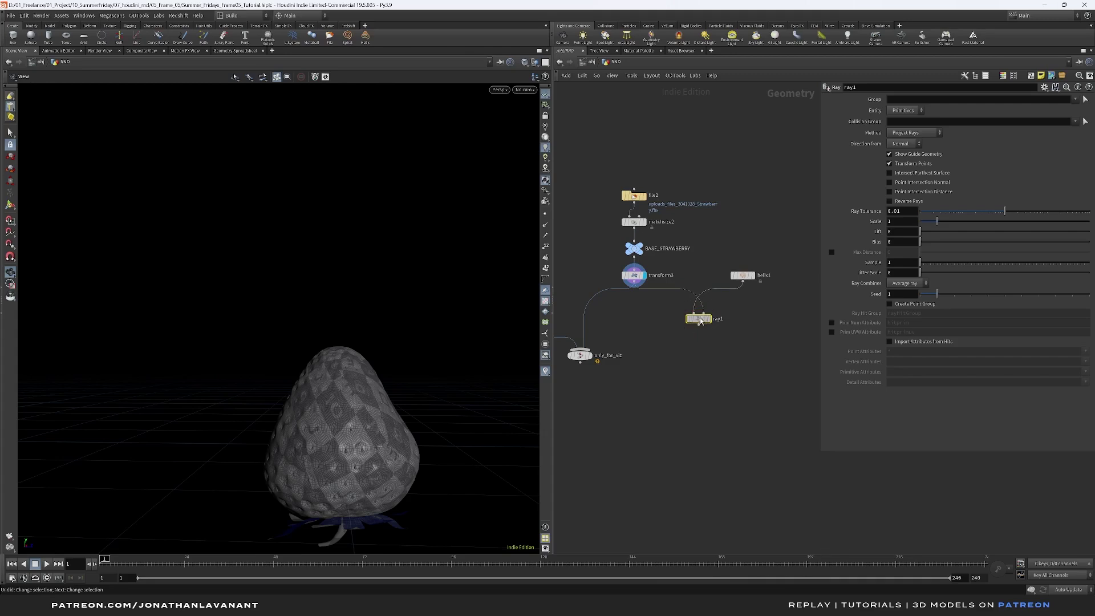
click(705, 311)
drag(378, 391, 361, 416)
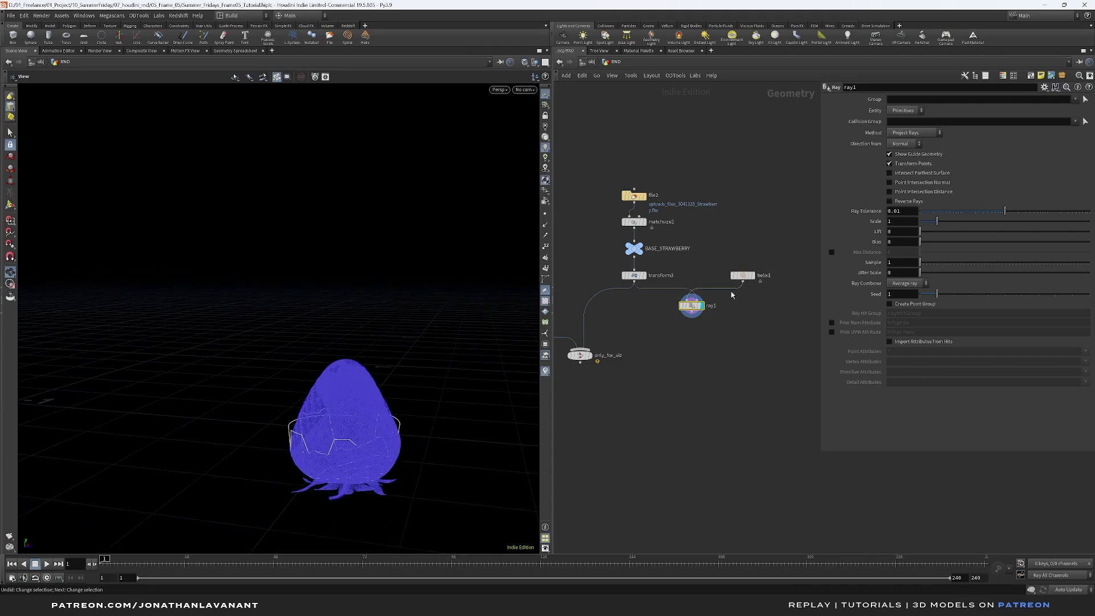
click(901, 133)
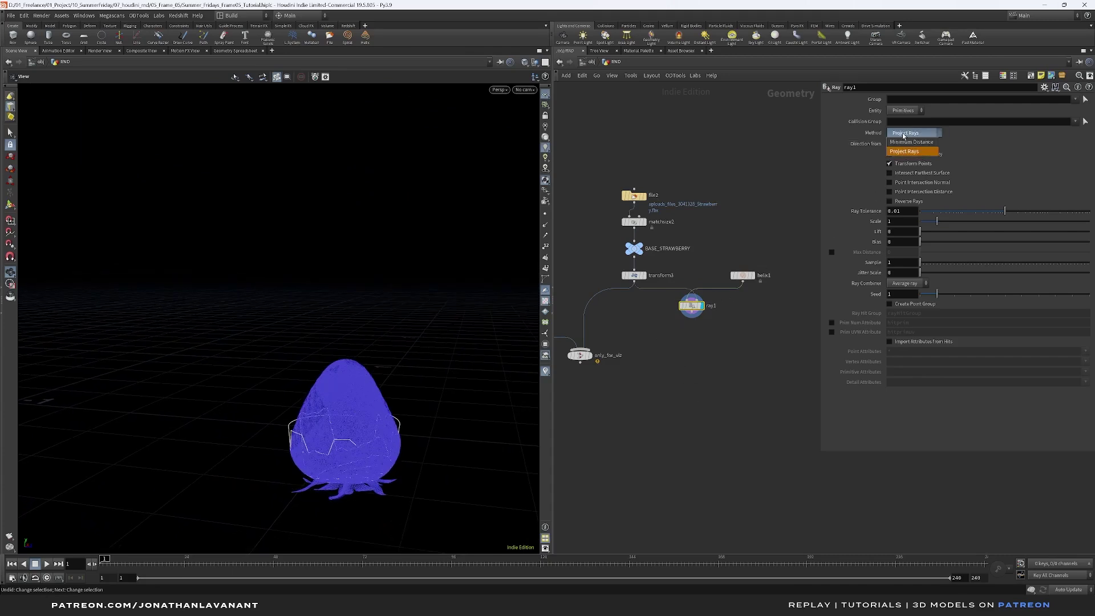
click(907, 142)
Raise the helix vertically toward the strawberry's tip using its viewport handle.
click(742, 276)
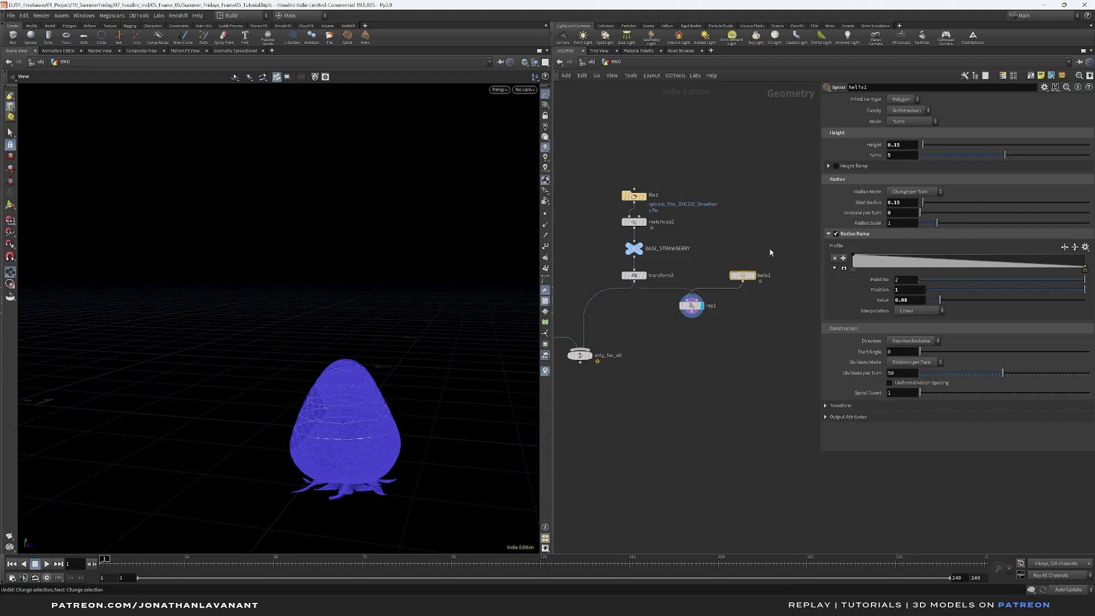
click(10, 204)
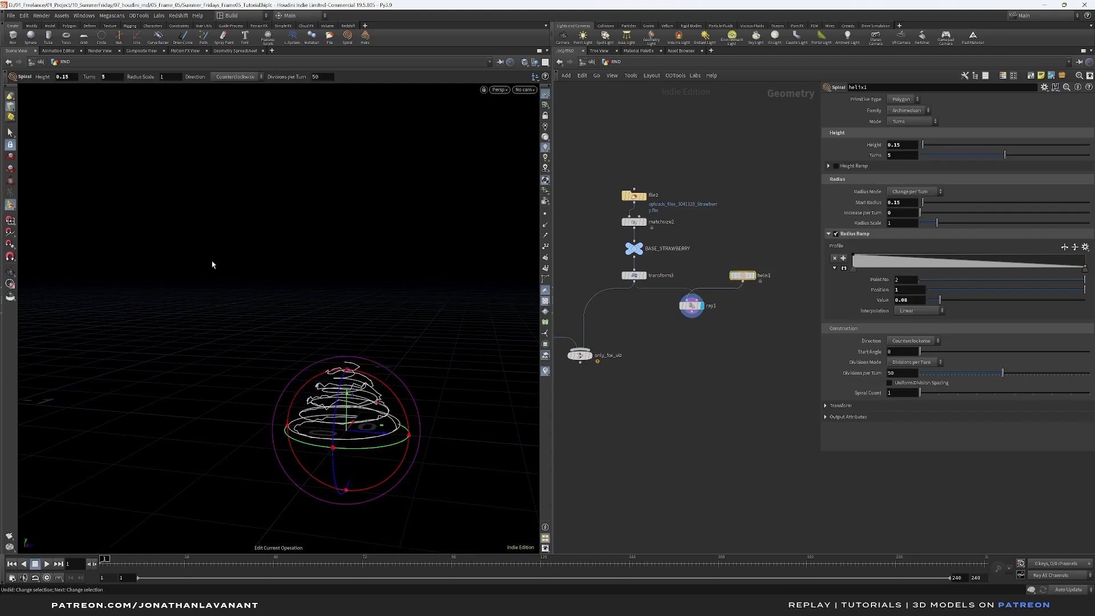
mouse_move(347, 372)
mouse_down()
mouse_move(347, 349)
mouse_move(345, 372)
mouse_up()
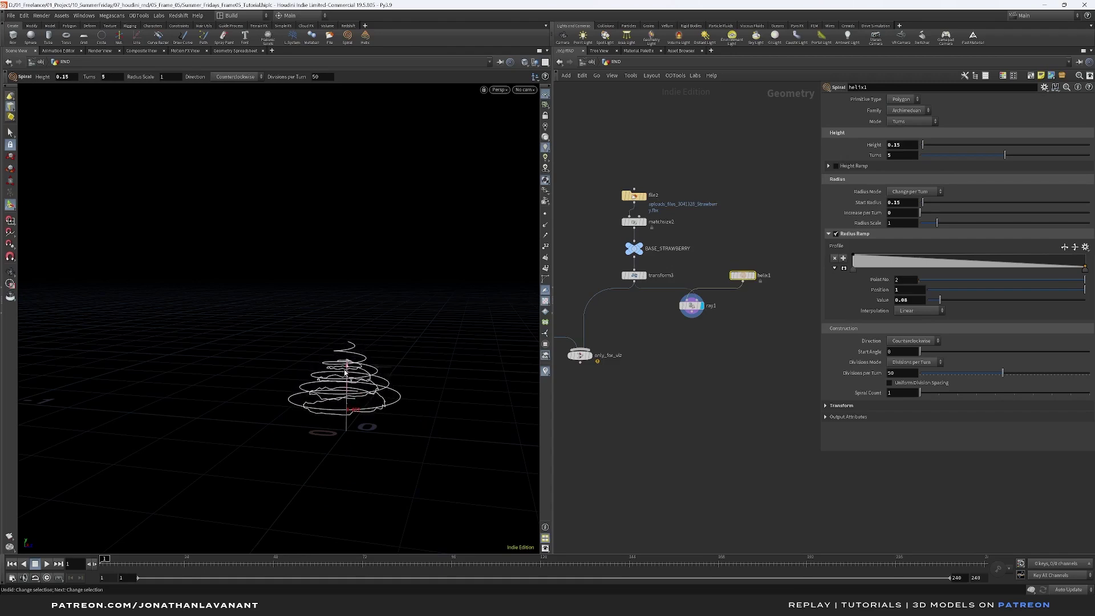
key(Escape)
mouse_move(416, 392)
mouse_down()
mouse_move(511, 357)
mouse_move(614, 364)
mouse_move(420, 377)
mouse_up()
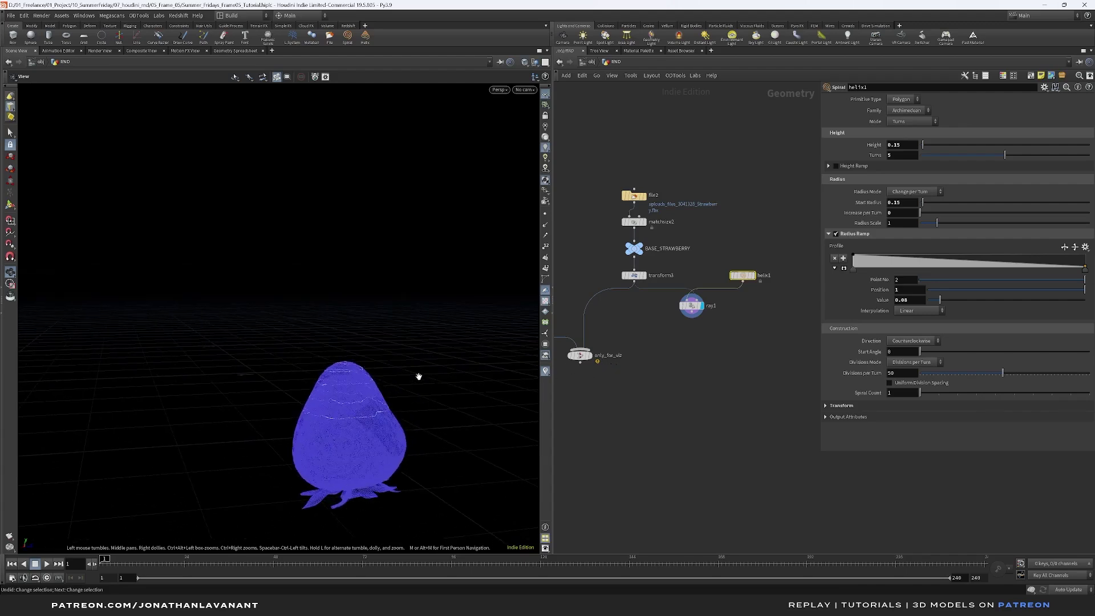
Try a scale of 0.5 on the Ray node to check the helix's distance from the strawberry.
click(692, 305)
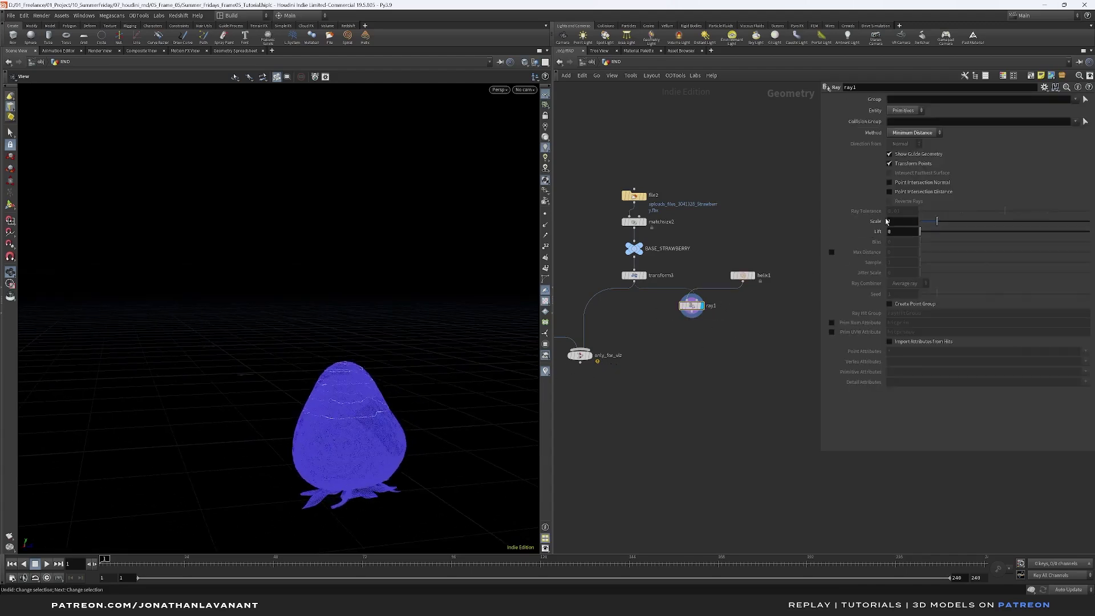
drag(393, 377, 337, 405)
right_drag(337, 405, 337, 421)
scroll(353, 412, down, 1)
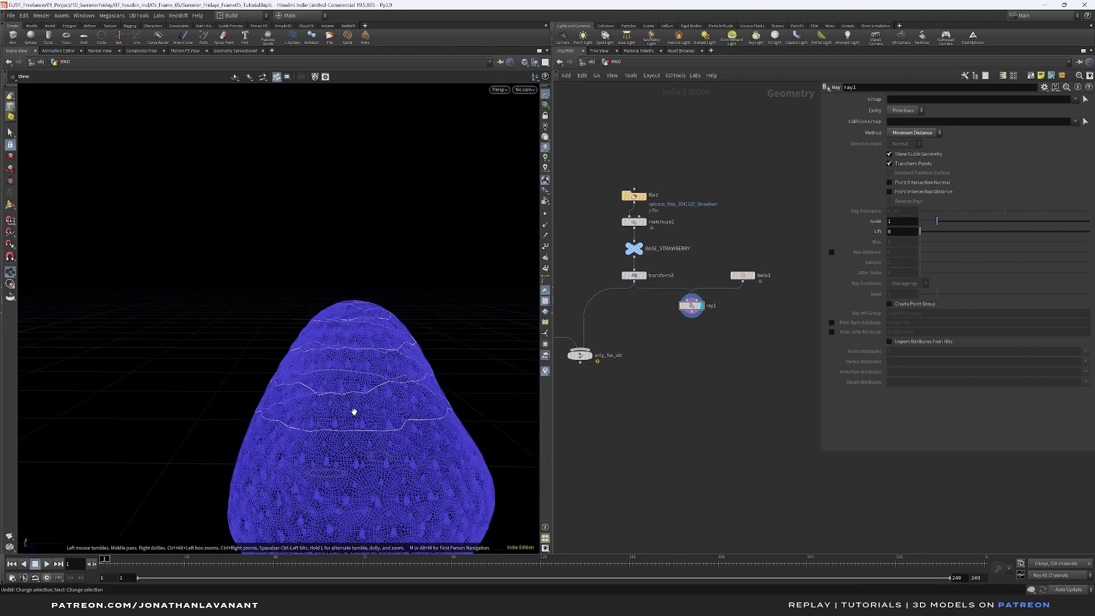
drag(348, 417, 350, 415)
click(899, 222)
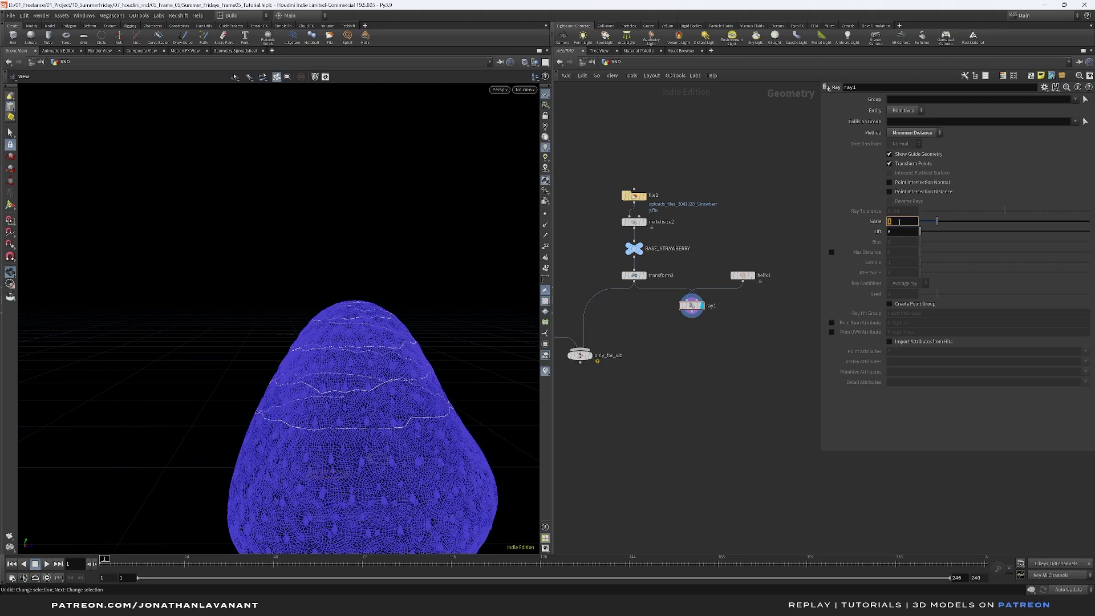
text(0.5)
key(Return)
drag(357, 359, 391, 378)
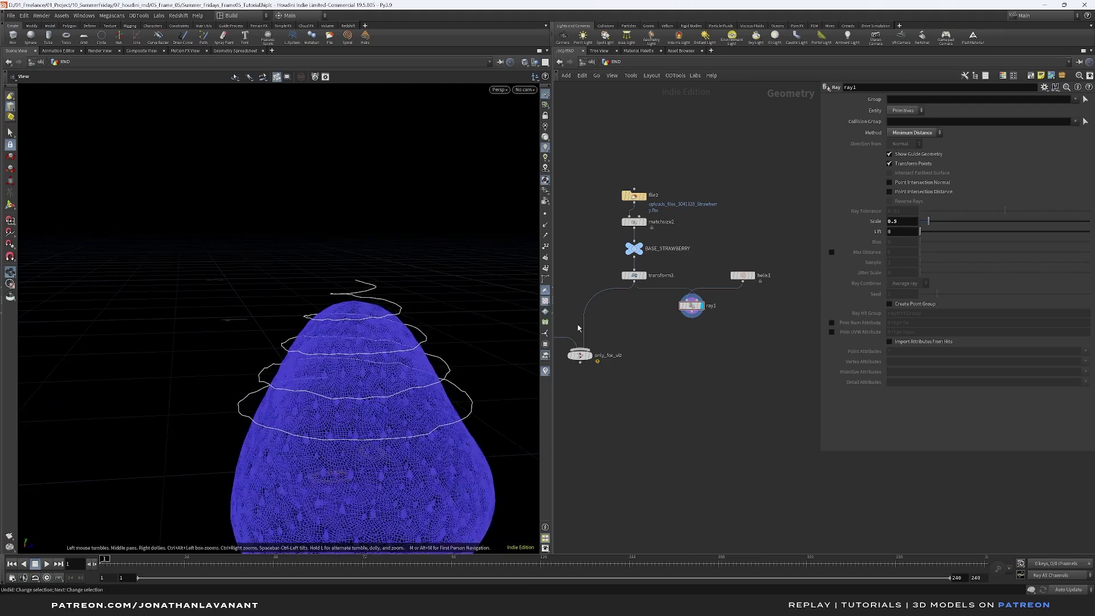
Set the Ray node's scale to 0.75.
double_click(906, 225)
text(0.75)
key(Return)
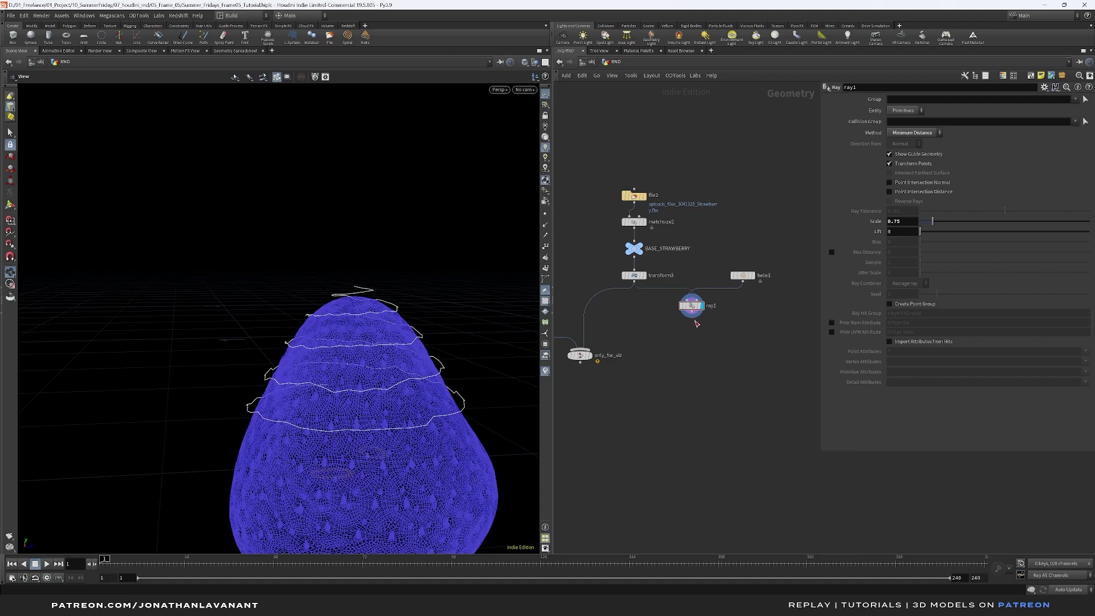
Add a Smooth node after the Ray node and set its strength to 200.
key(Tab)
text(smo)
key(Return)
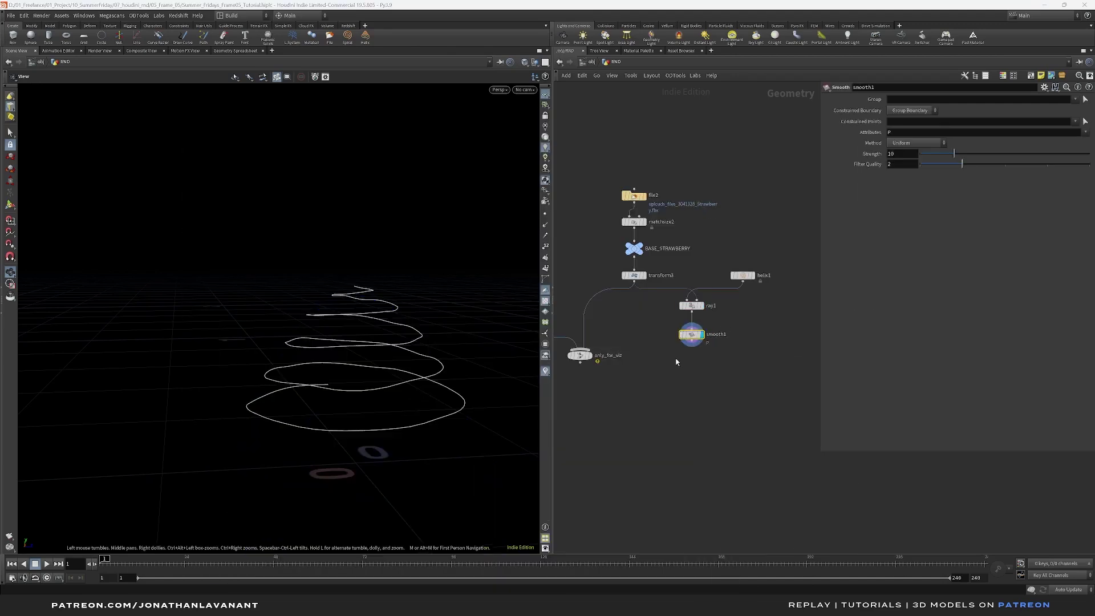
click(903, 153)
text(200)
key(Return)
drag(391, 350, 427, 362)
Add a Resample node after the Smooth node with a length of 0.005 and enable its Curve U attribute.
key(Tab)
text(resmap)
key(BackSpace)
key(BackSpace)
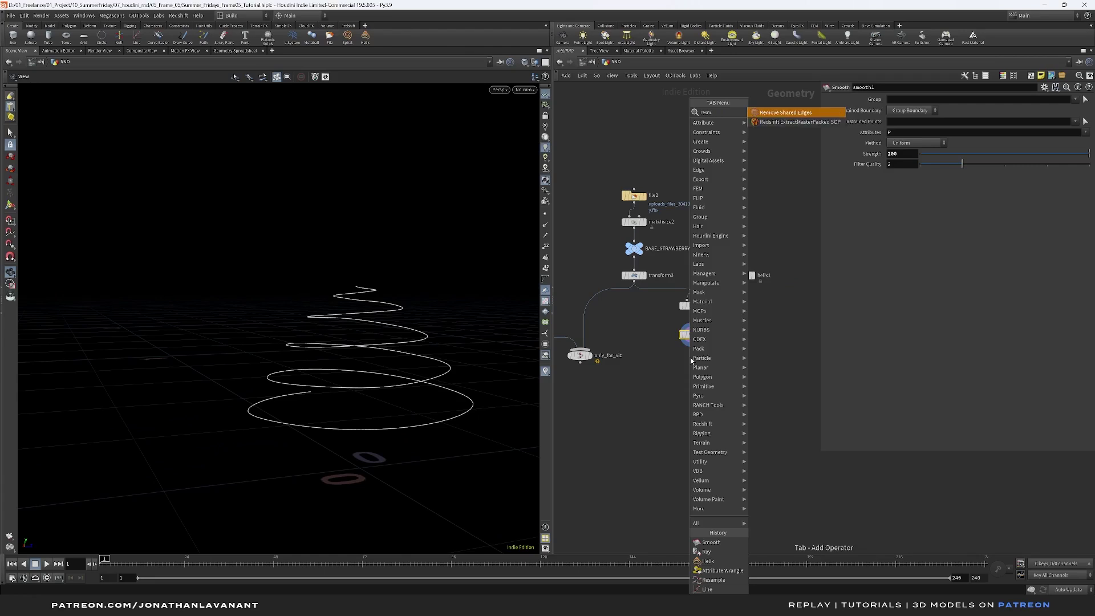
key(Return)
click(692, 364)
click(908, 171)
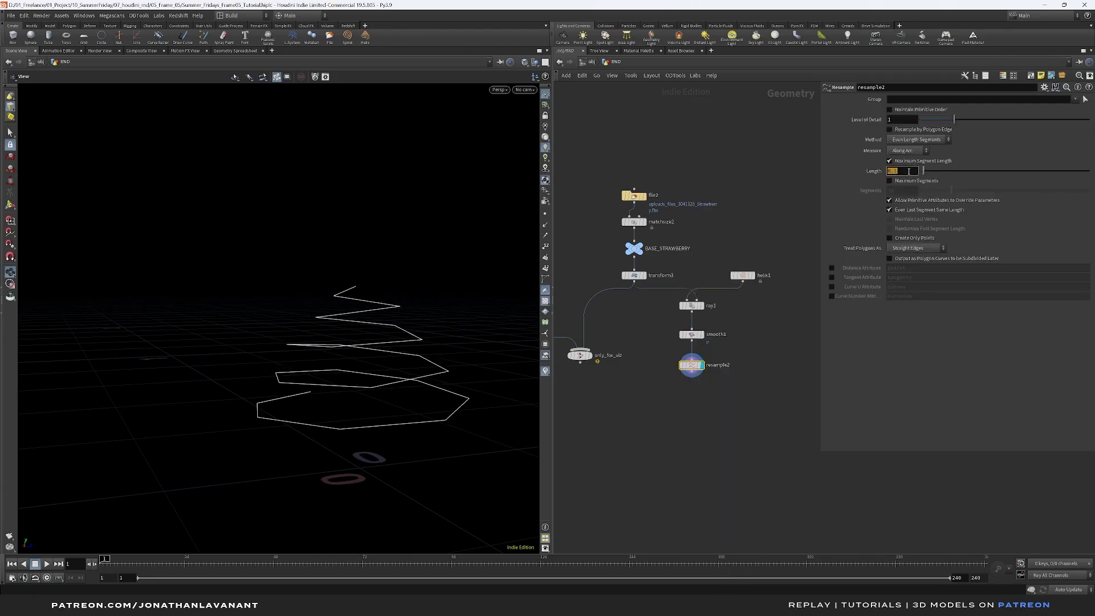
text(0.)
key(Return)
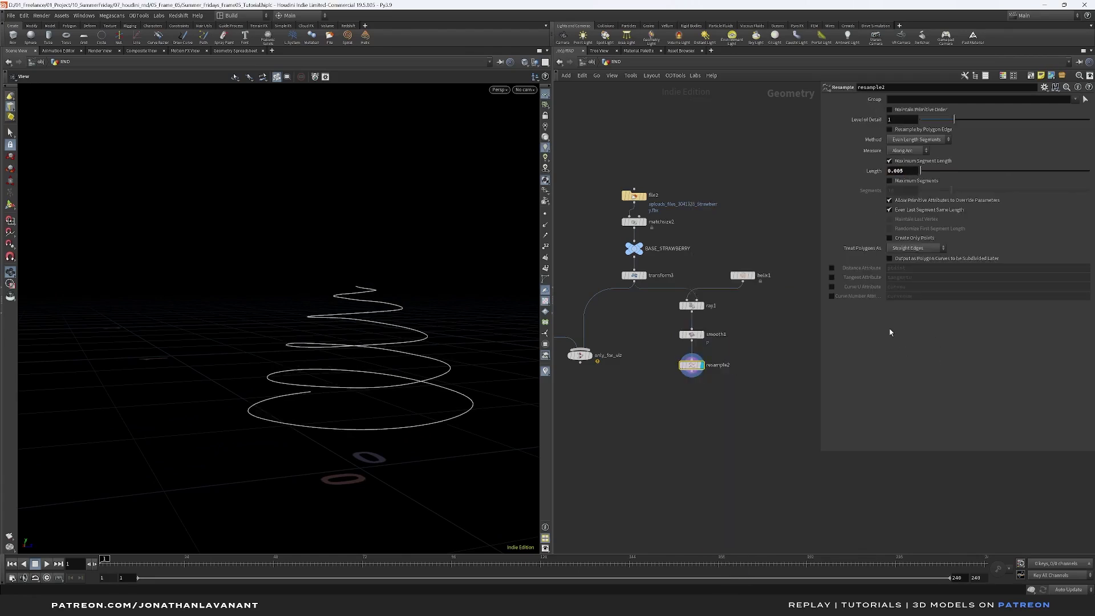
click(831, 287)
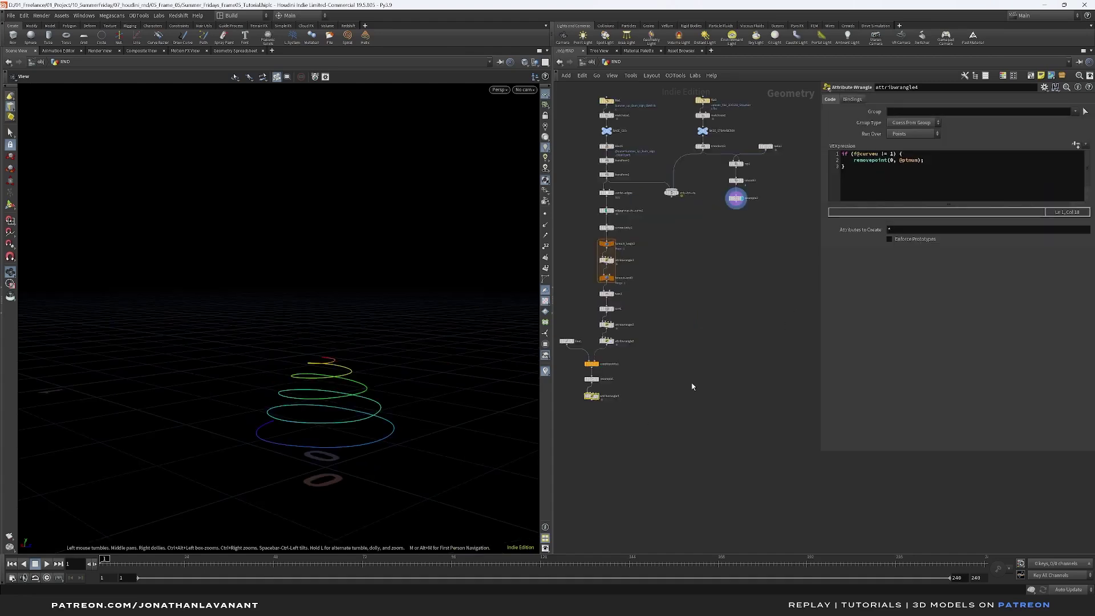
Duplicate the end-point wrangle from the nozzle branch and feed the copy from the helix's Resample node.
click(597, 396)
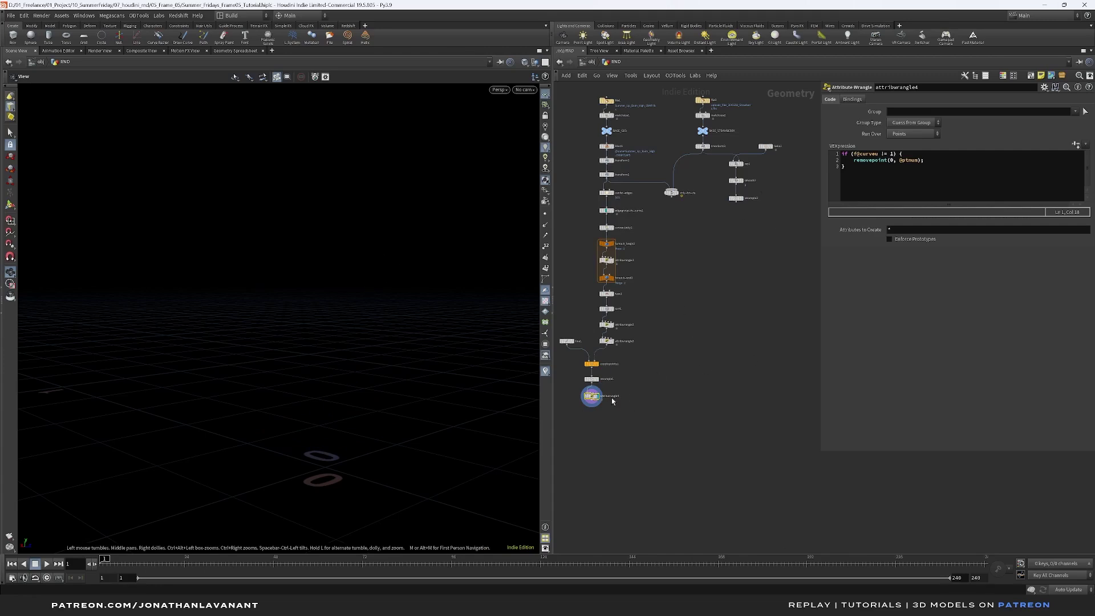
alt+drag(592, 397, 733, 395)
drag(736, 202, 734, 396)
Add an Attribute Wrangle, connect both end-point wrangles from the nozzle and helix branches to it, and display it.
middle_drag(646, 425, 671, 419)
key(Tab)
text(attw)
key(Return)
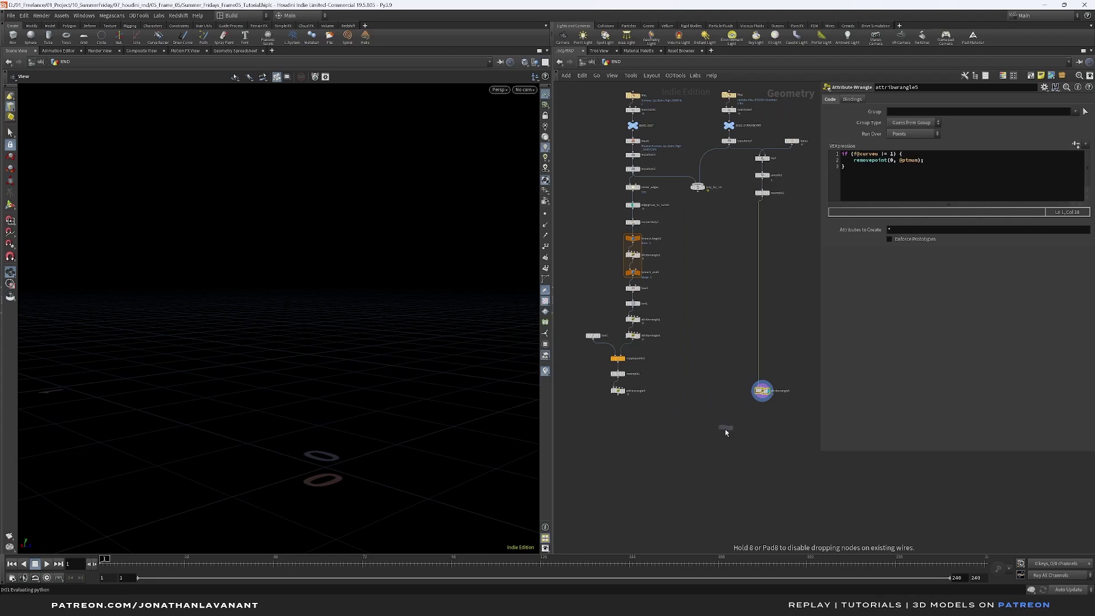
click(691, 425)
drag(619, 395, 688, 421)
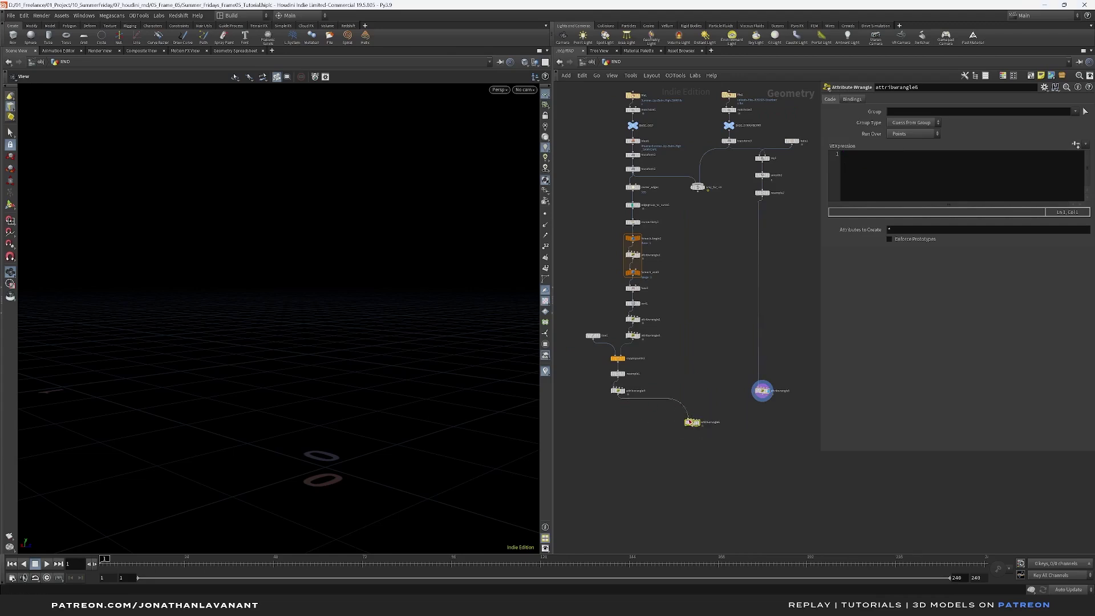
drag(765, 399, 685, 414)
click(691, 416)
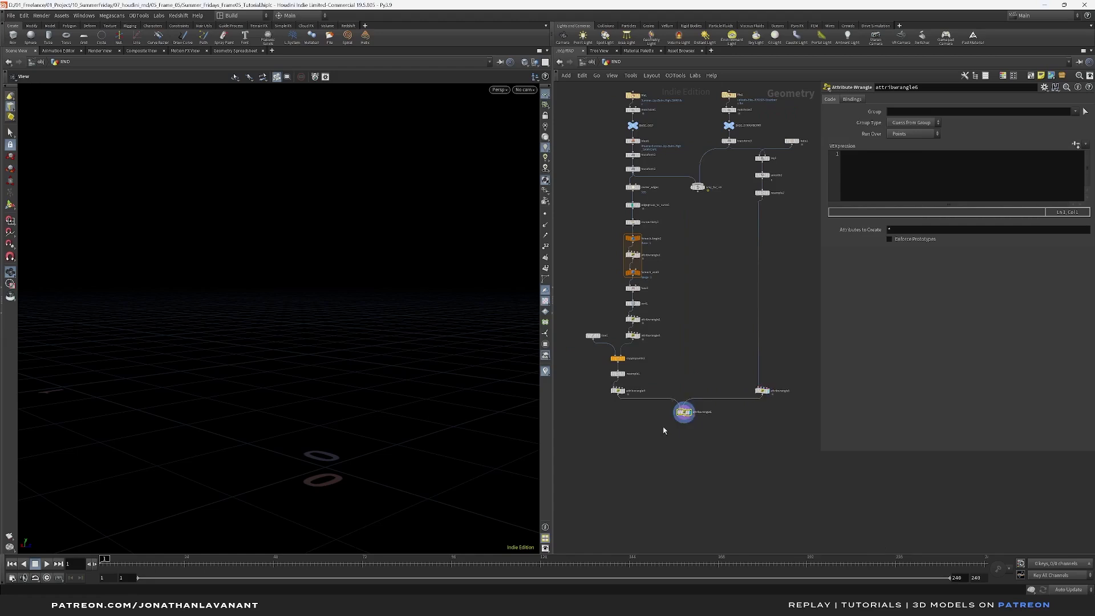
Merge the nozzle line's Resample and the helix's Resample into a Merge node and display both curves together.
click(624, 373)
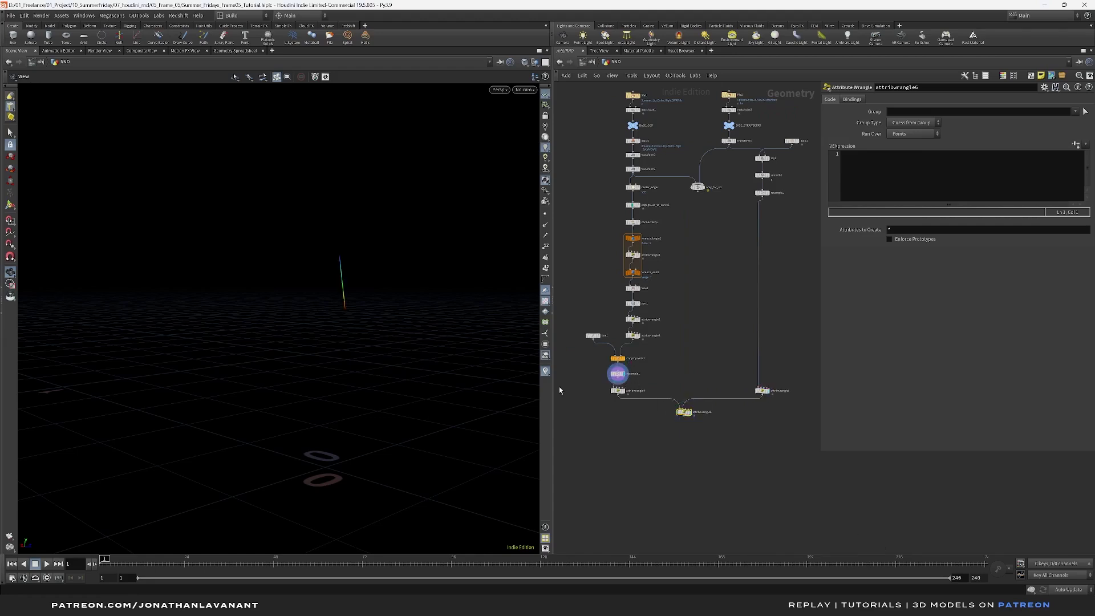
click(767, 193)
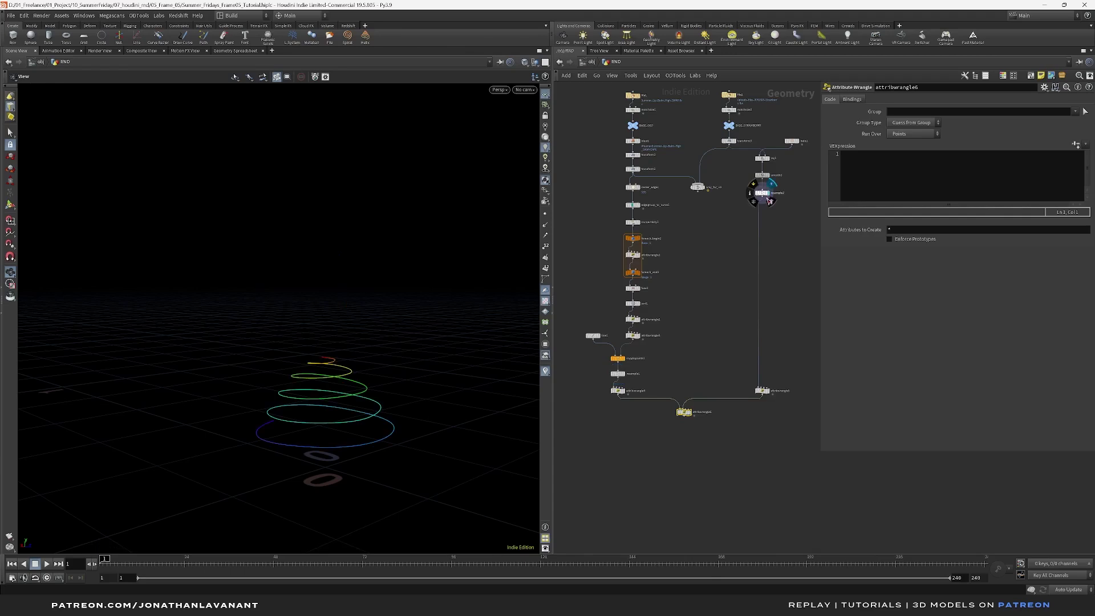
key(Tab)
text(merge)
key(Return)
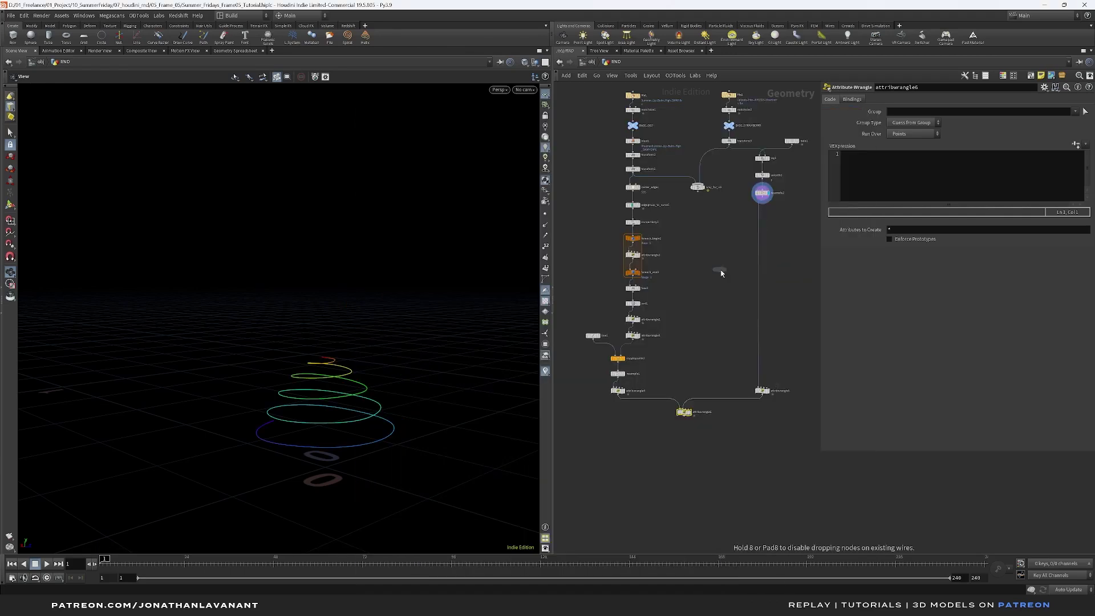
click(705, 366)
click(618, 374)
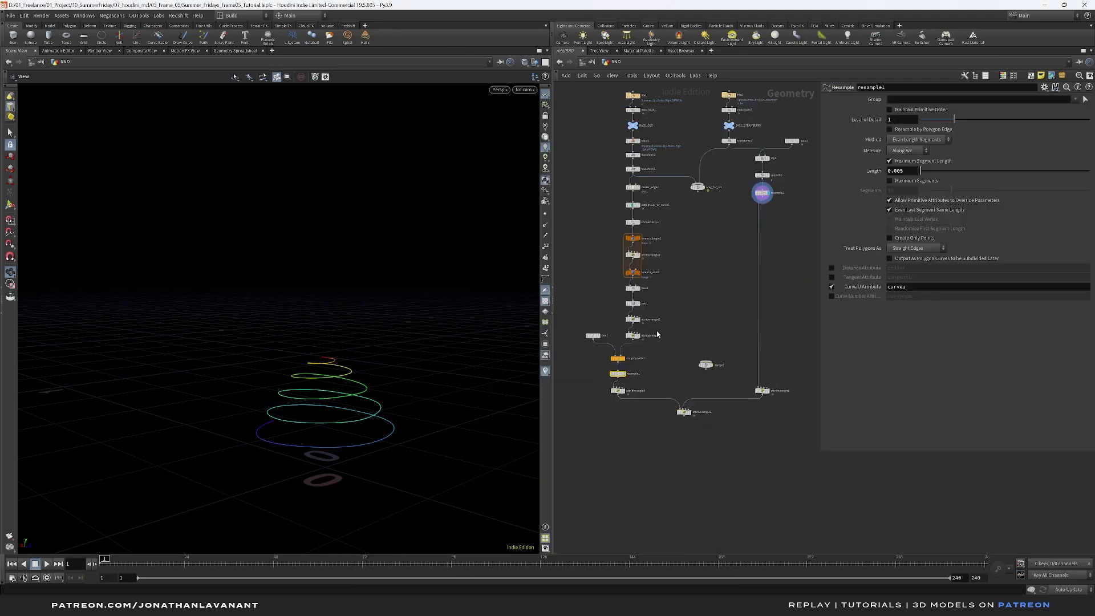
shift+click(762, 192)
drag(763, 201, 705, 366)
click(711, 366)
drag(476, 367, 354, 307)
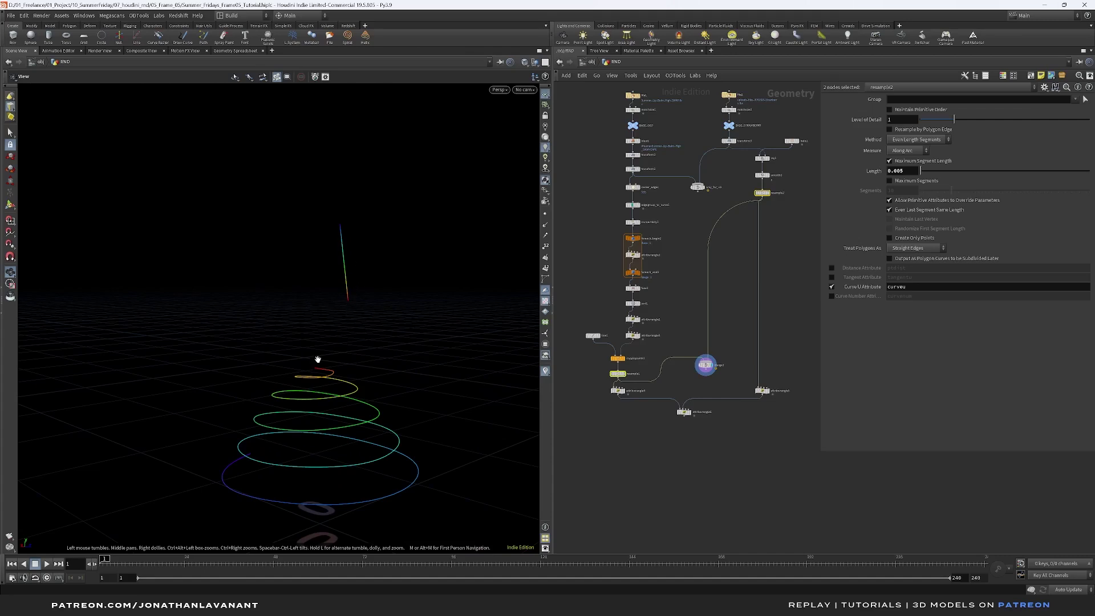
scroll(693, 429, up, 2)
In the combining wrangle, declare vector pos0 = point(0, 'P', 0); to read the first input's point position.
click(696, 411)
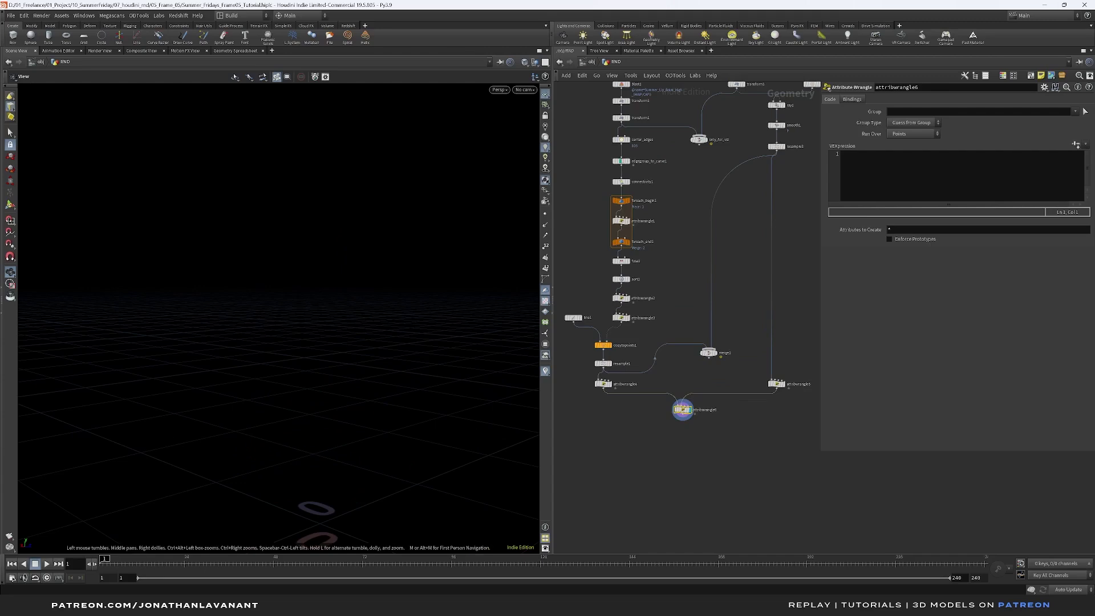
click(887, 179)
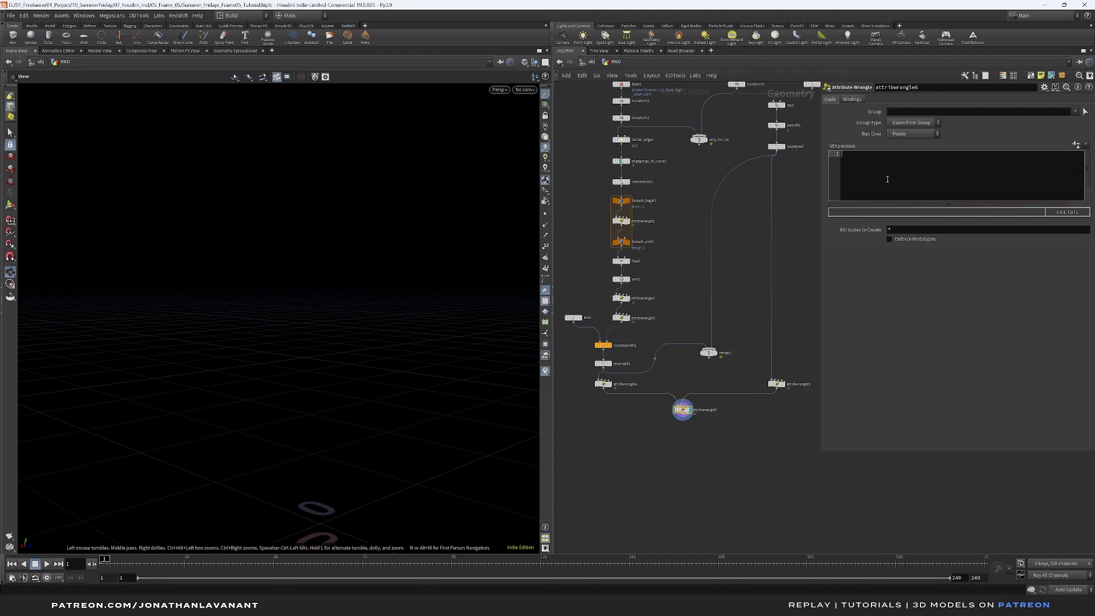
click(602, 384)
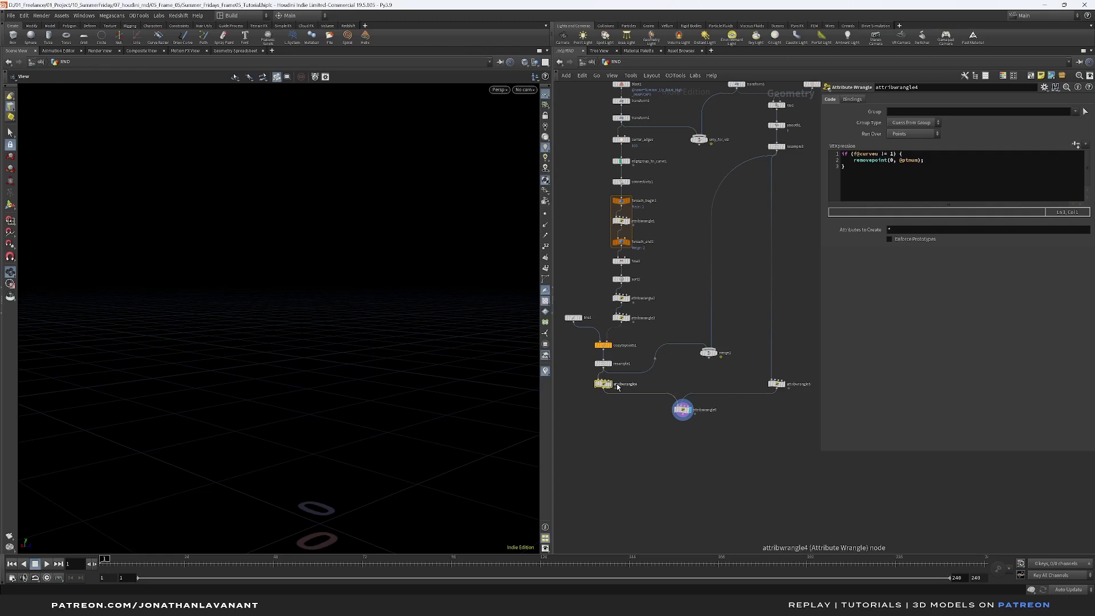
click(682, 409)
click(886, 187)
text(vecotrtr pos)
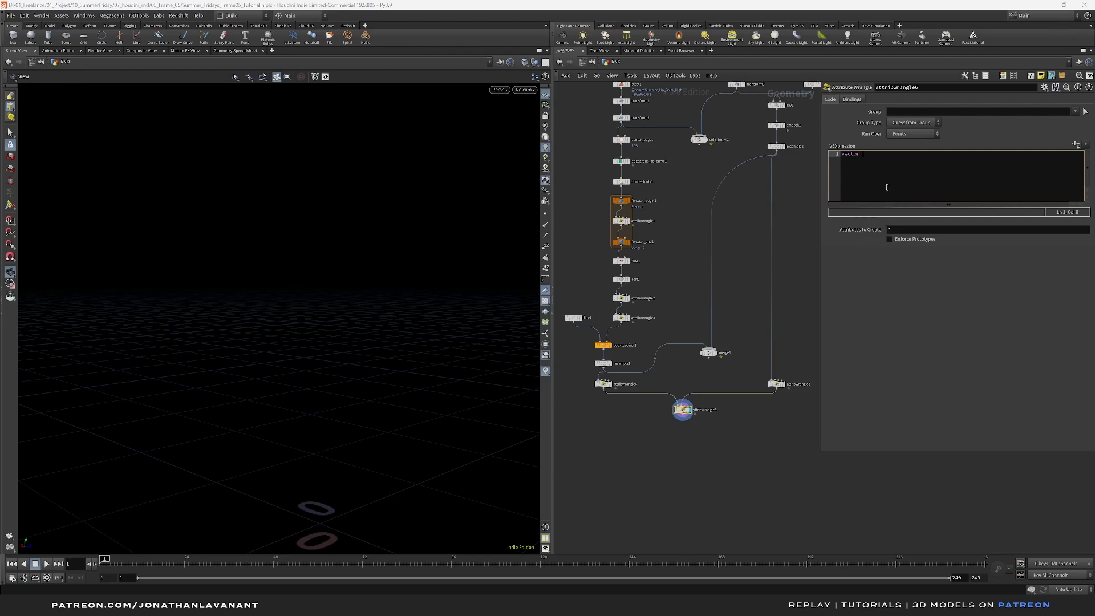
text(0 = po)
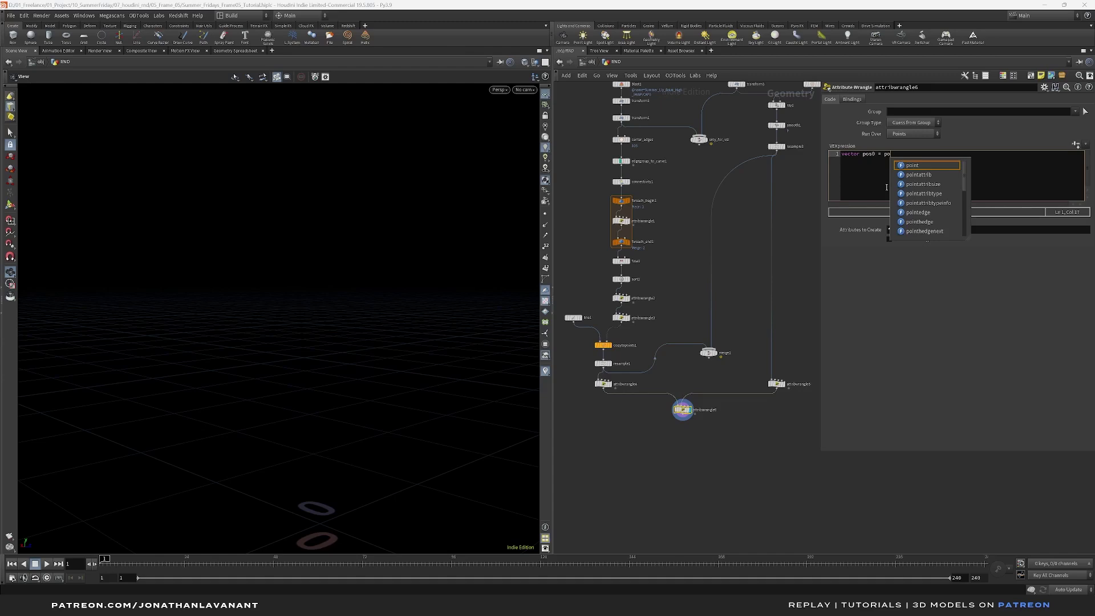
text(intnt()
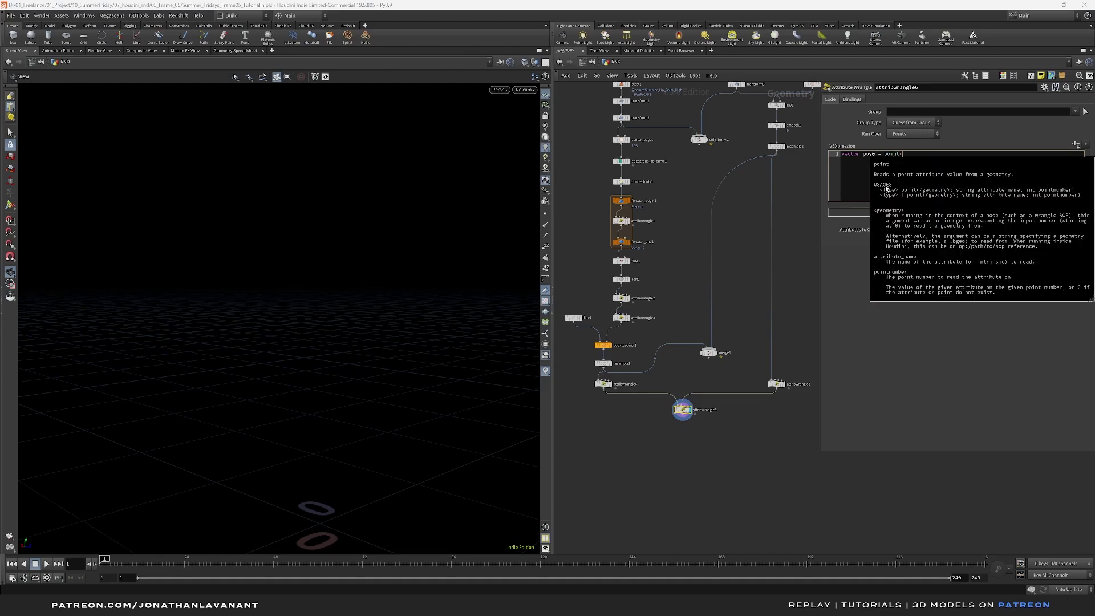
text(0, 'P', 0);)
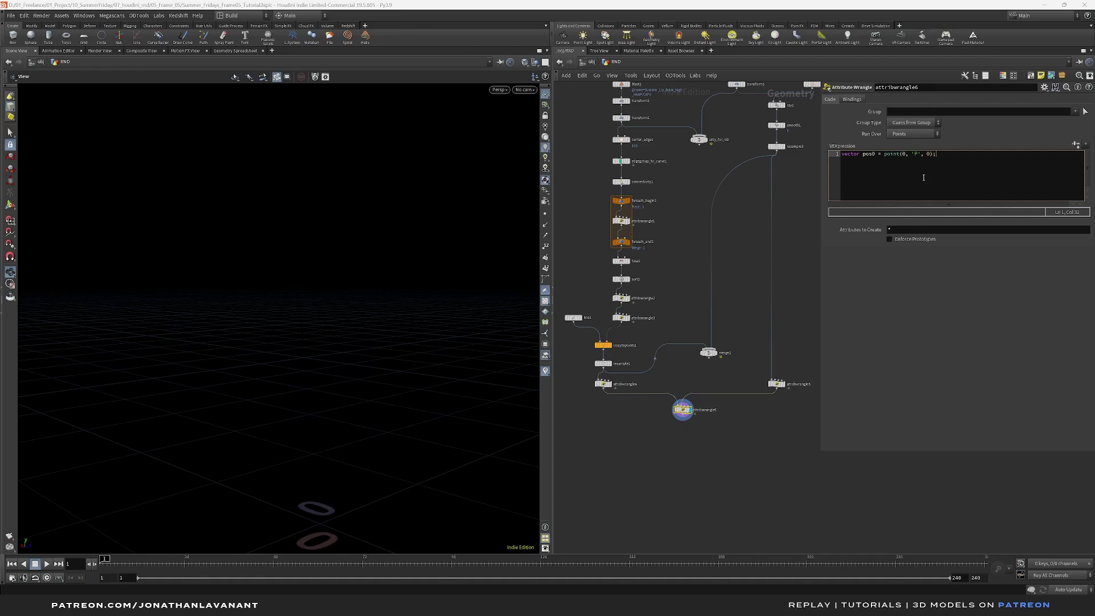
Add a second line, vector pos1 = point(1, 'P', 0);, to read the second input's point position.
key(Return)
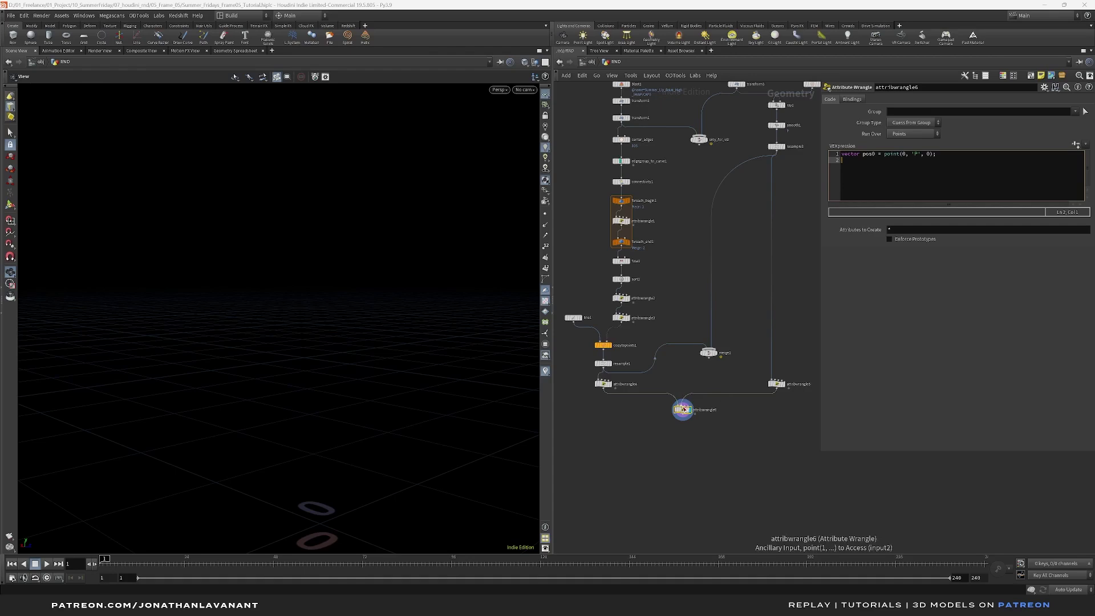
text(vecotr)
text(tor pos)
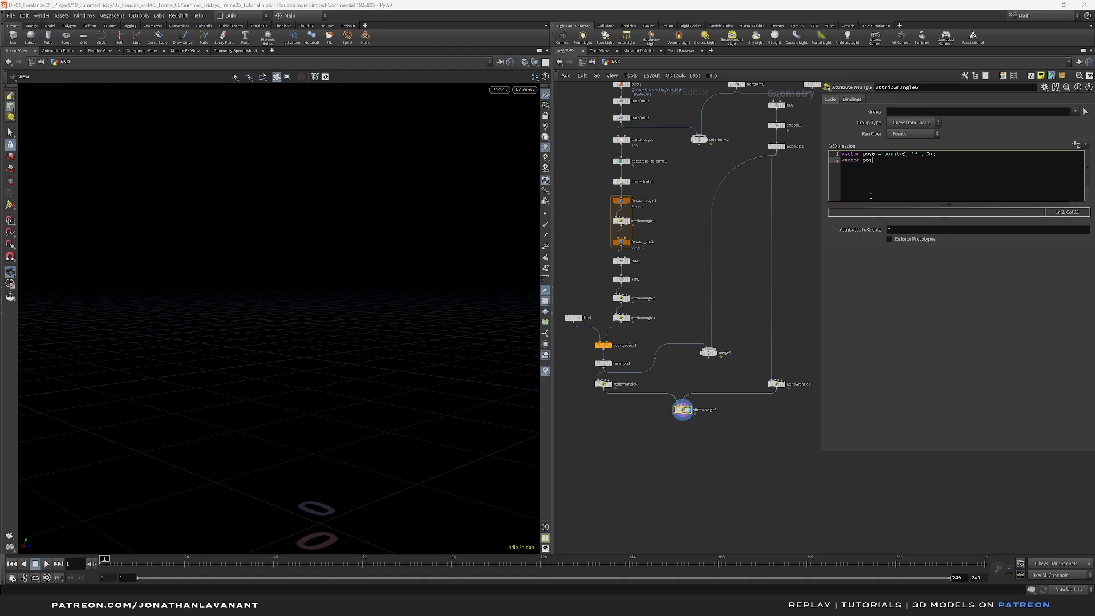
text(1 = point(1, 'P', 0);)
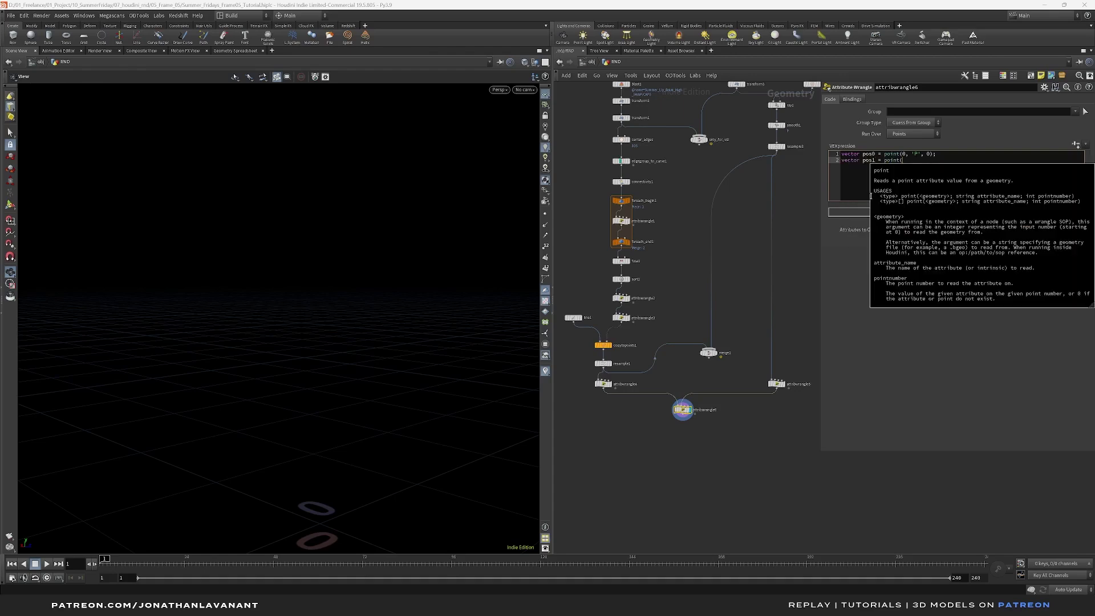
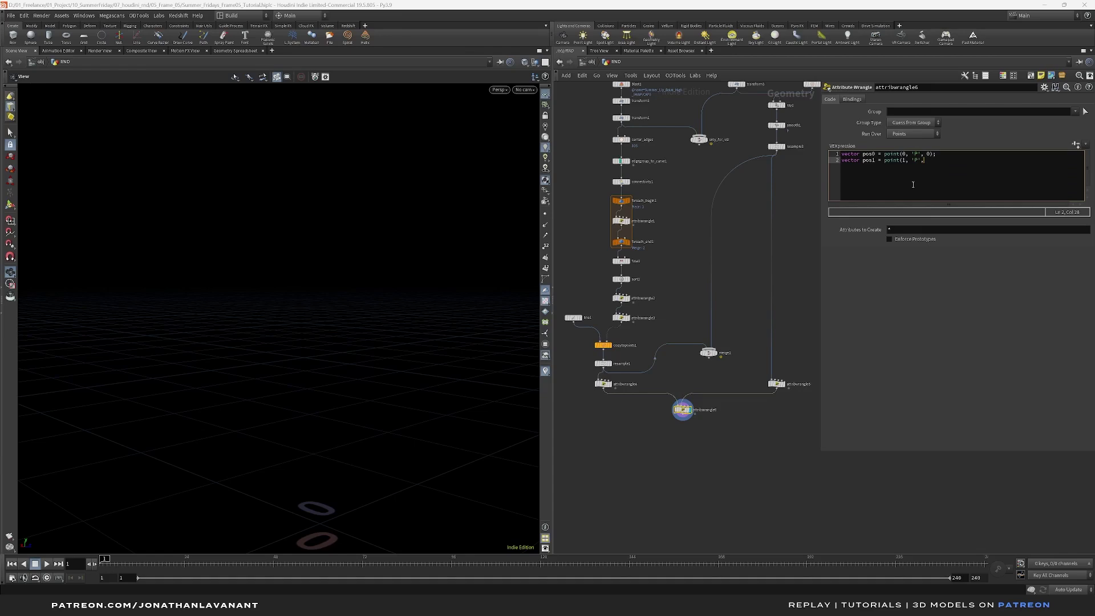
key(Return)
key(Return)
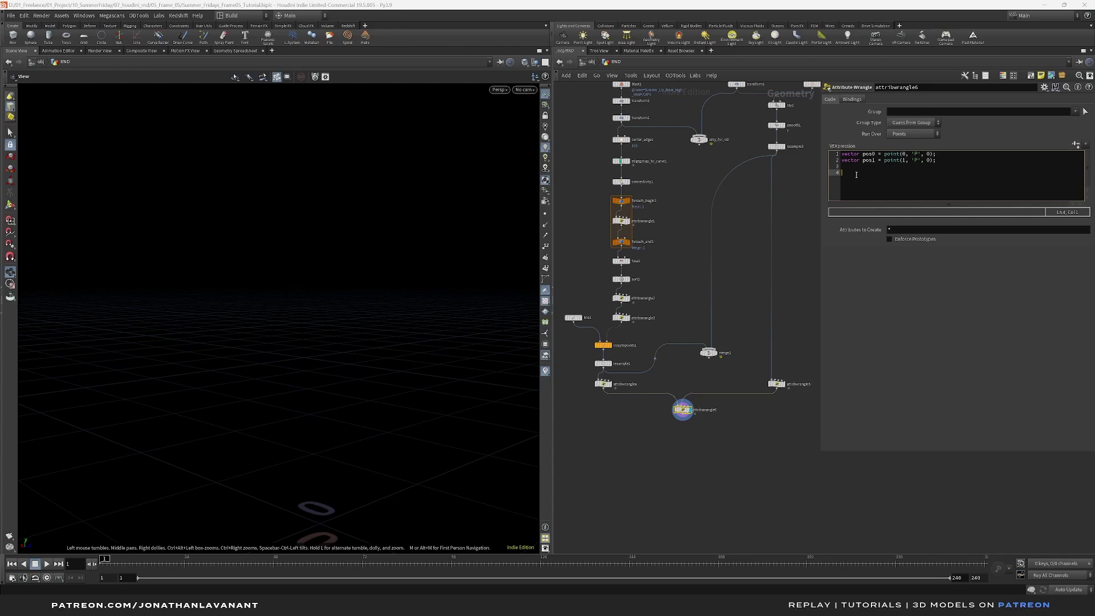
Create a new point at each stored position with int pt0 = addpoint(0, pos0); and int pt1 = addpoint(0, pos1);.
text(int)
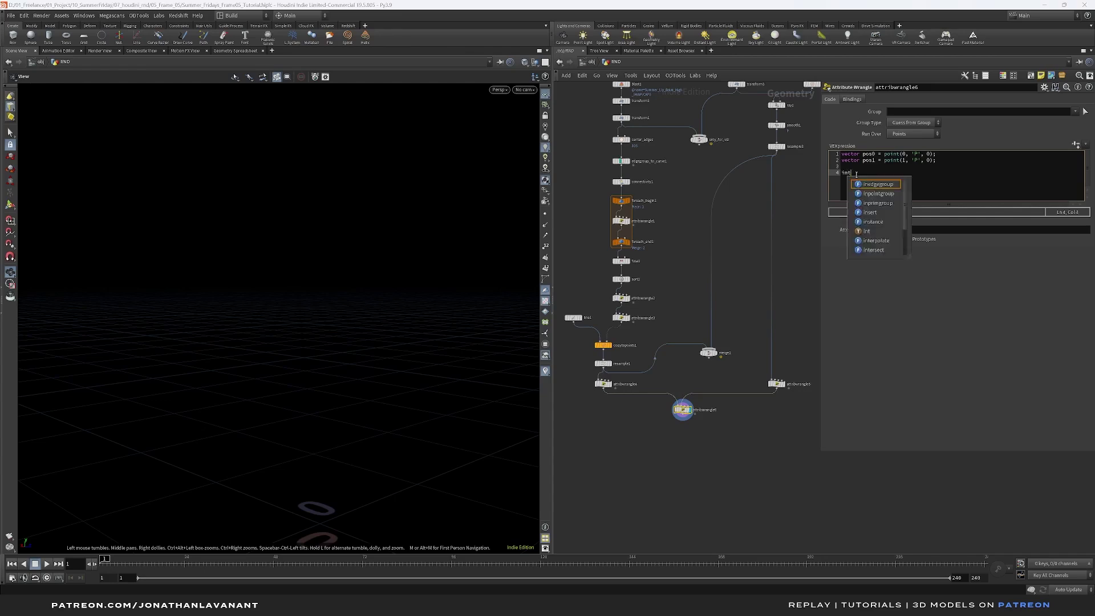
text( pt0 = )
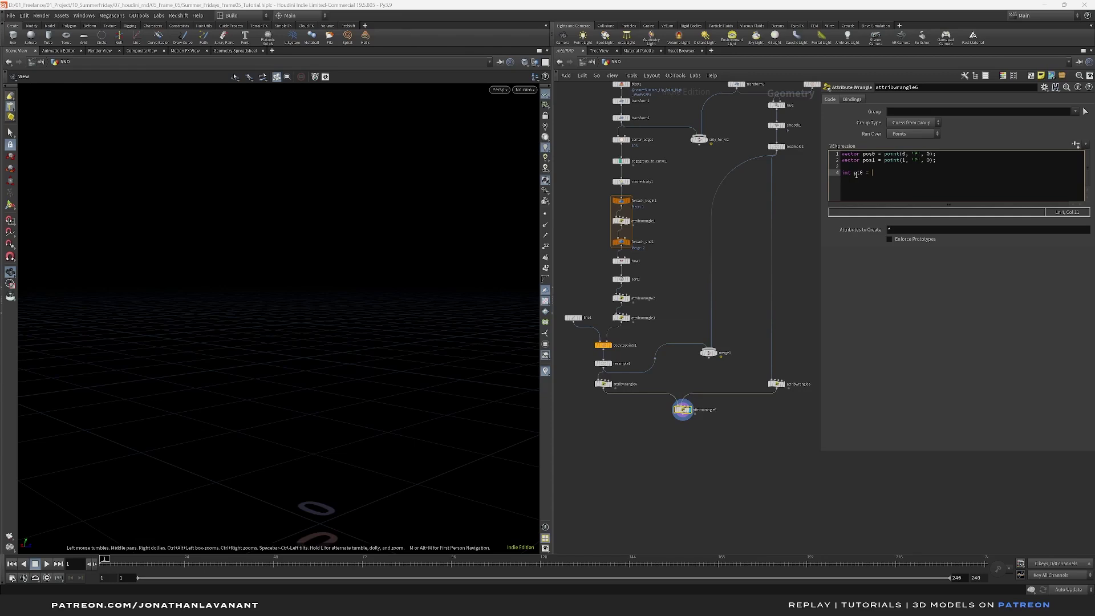
text(addpoint)
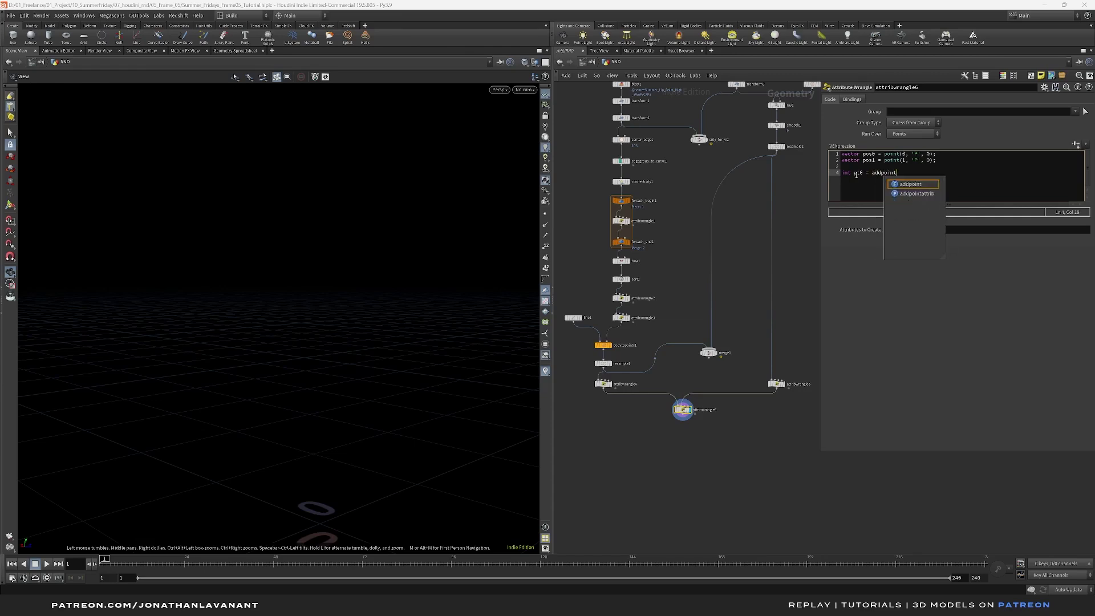
text((0, p)
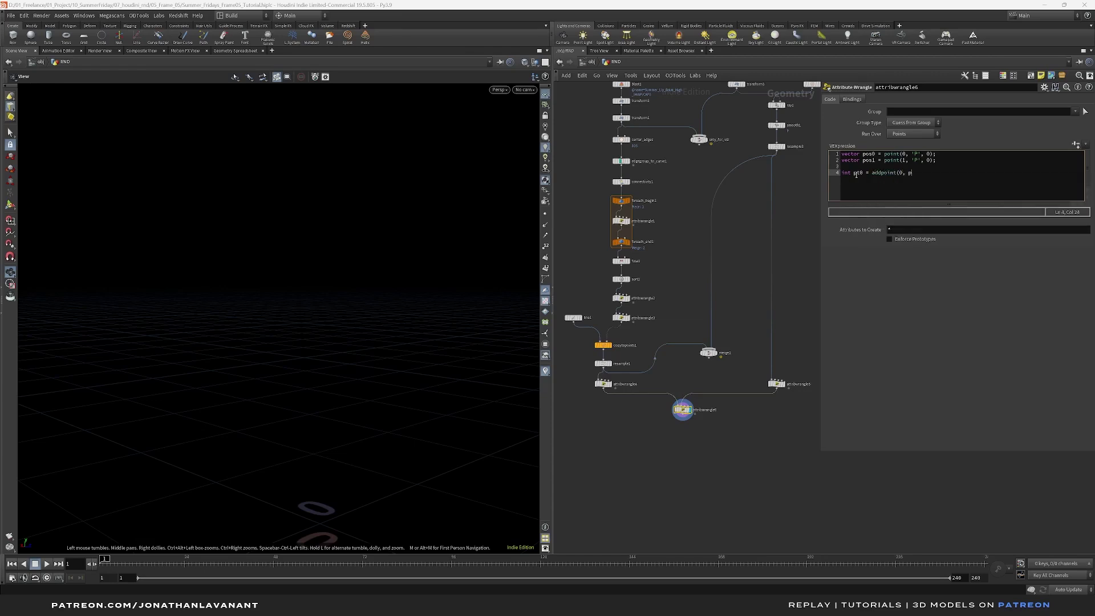
text(os0);)
key(Return)
text(int pt1 = addpoint()
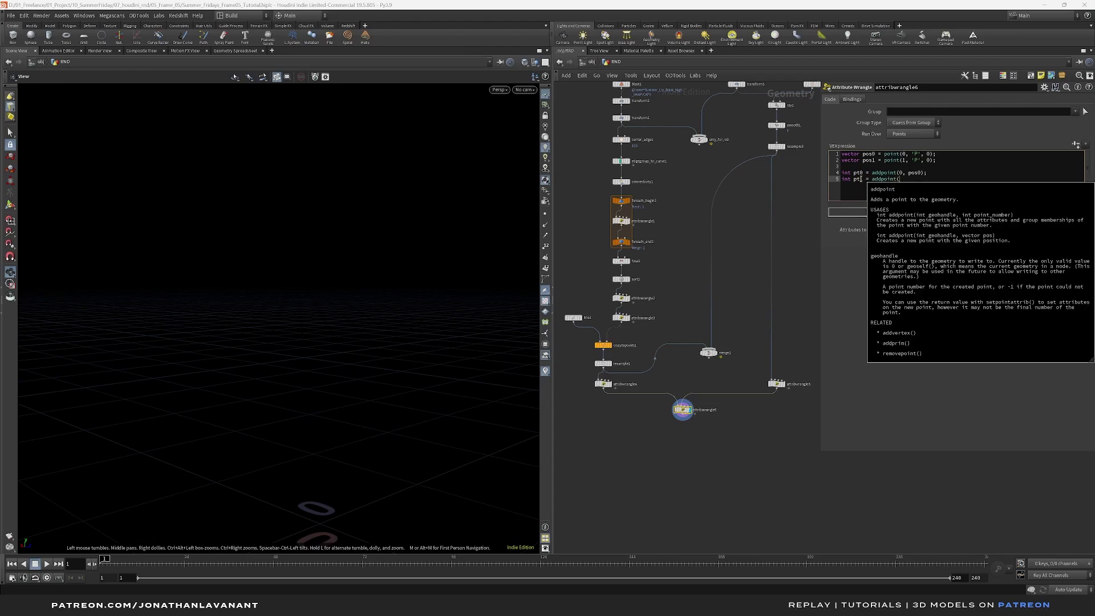
text(0, pos)
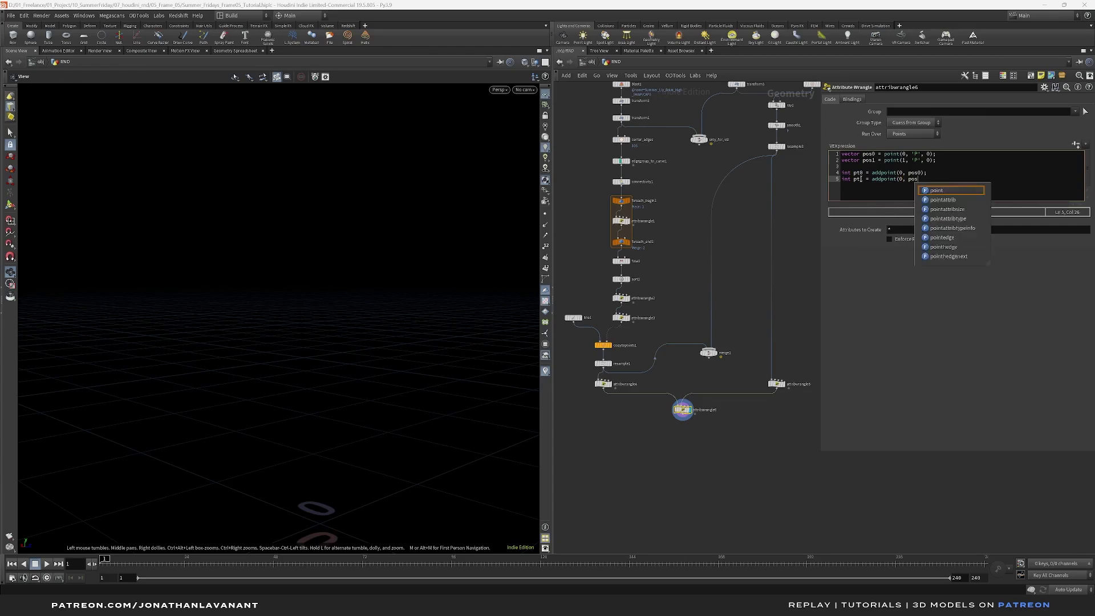
text(1);)
key(Return)
key(Return)
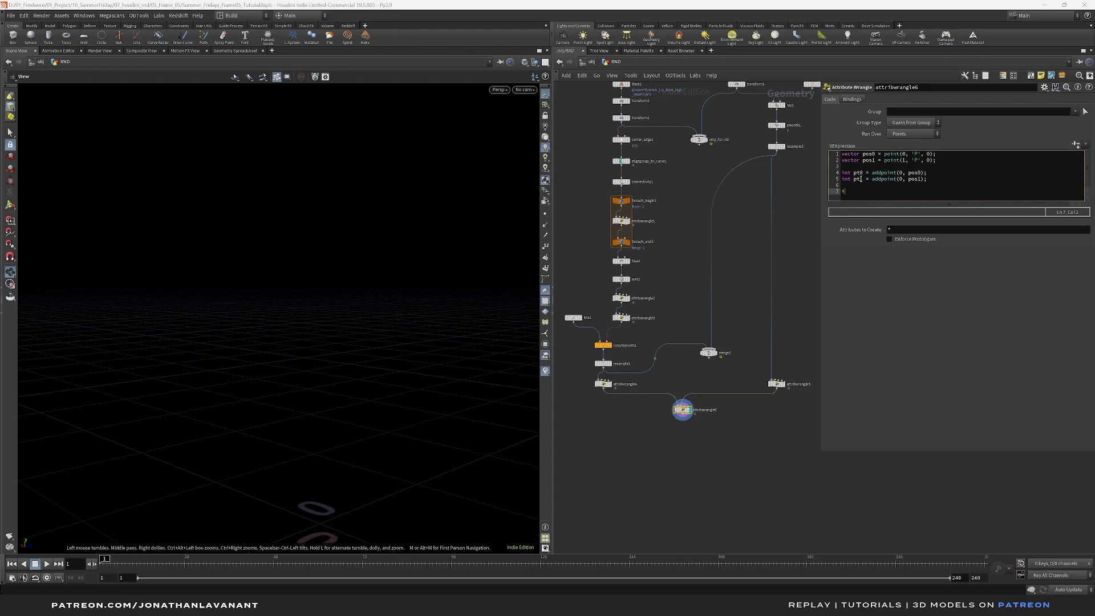
Add int prim = addprim(0, 'polyline'); and attach the first point with addvertex(0, prim, pt0);.
text(int prim = addprim(0, 'polyline');)
key(Return)
text(addver)
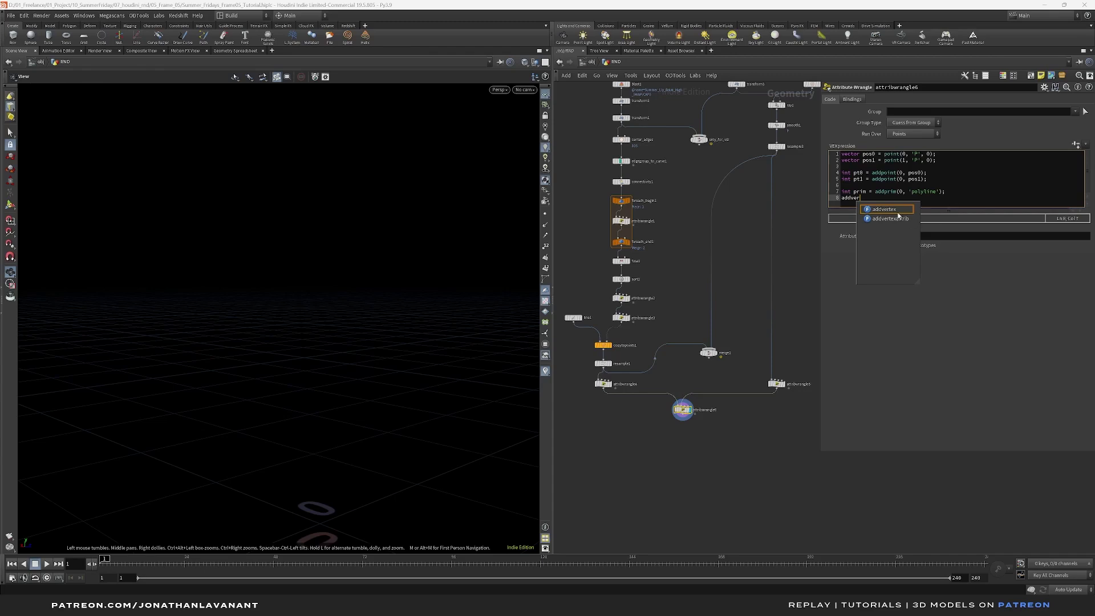
click(886, 210)
text((0)
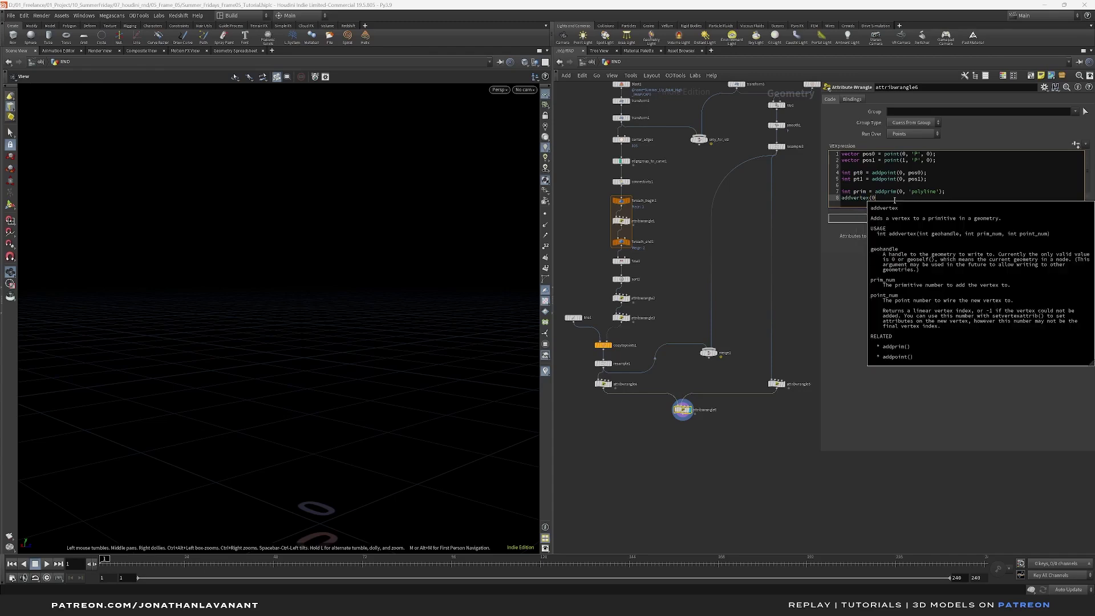
text(, prim, p)
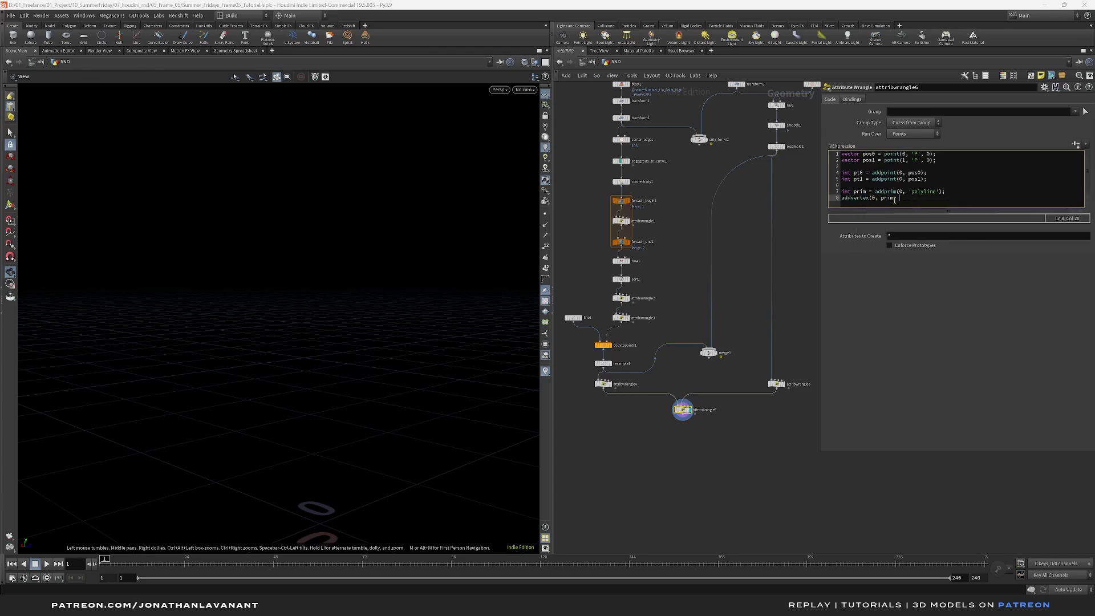
text(t0);)
key(Return)
Duplicate the addvertex line and change the copy to addvertex(0, prim, pt1); to complete the connecting polyline.
drag(921, 198, 842, 199)
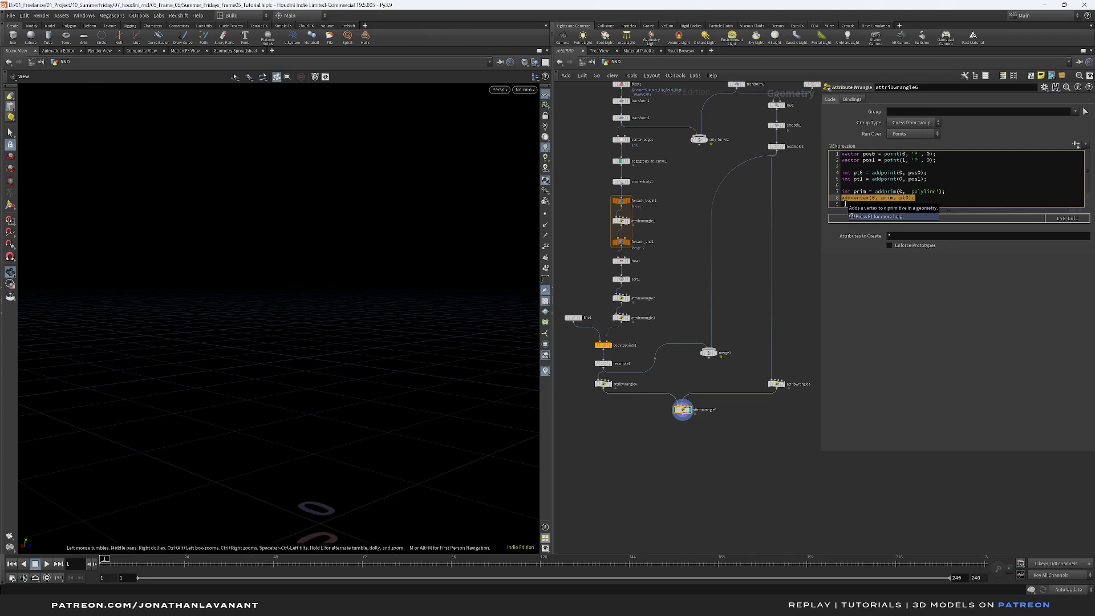
key(ctrl+c)
click(844, 203)
key(ctrl+v)
click(909, 204)
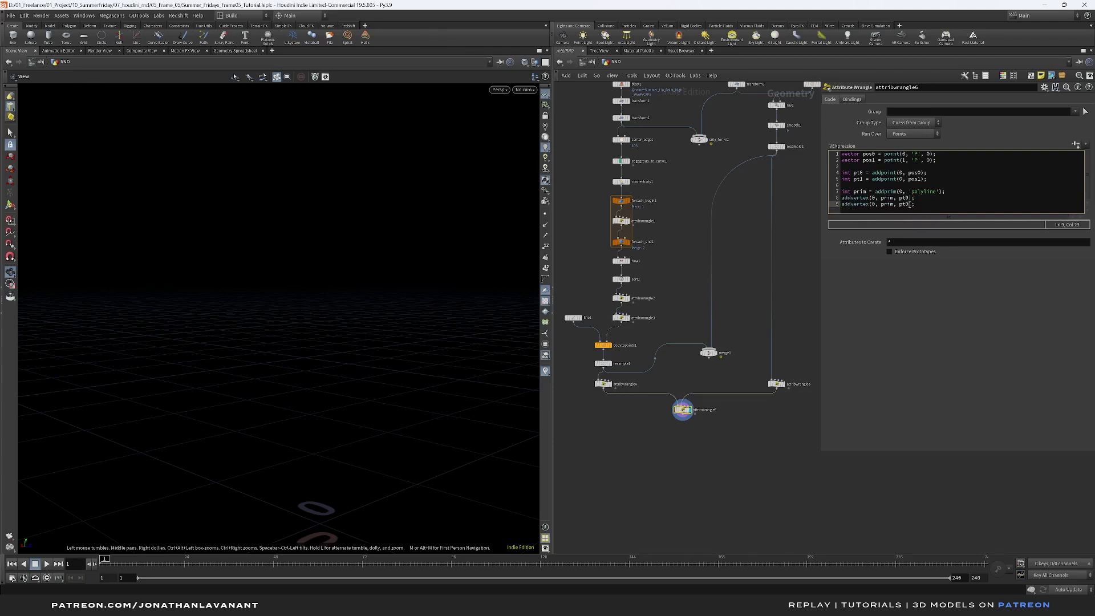
key(BackSpace)
text(1)
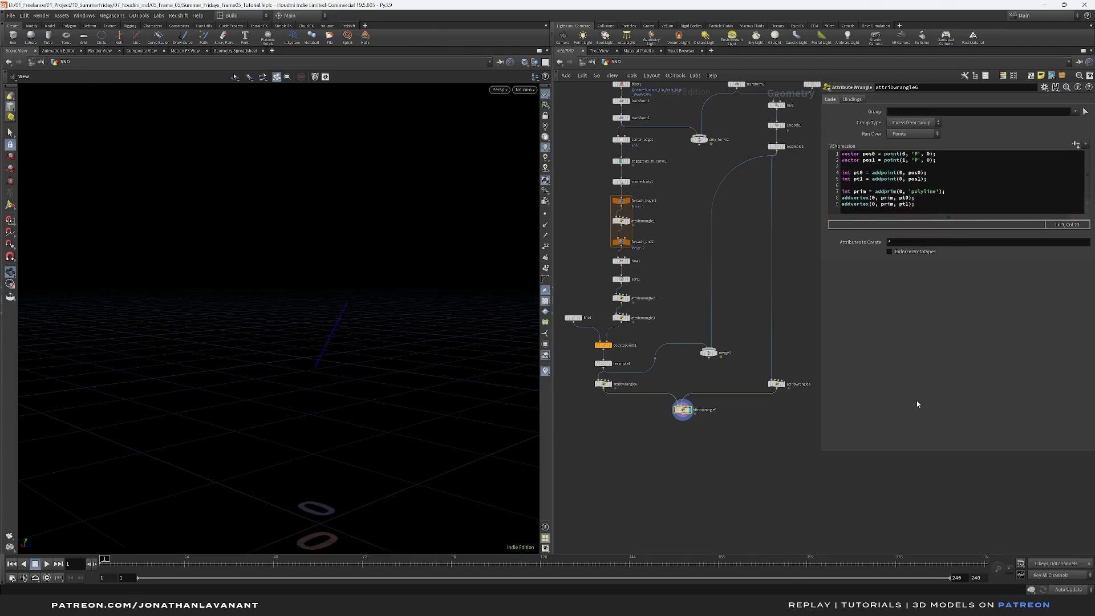
Template the Merge node of both curves and examine how the new connecting line bridges the nozzle line and helix.
drag(315, 344, 335, 342)
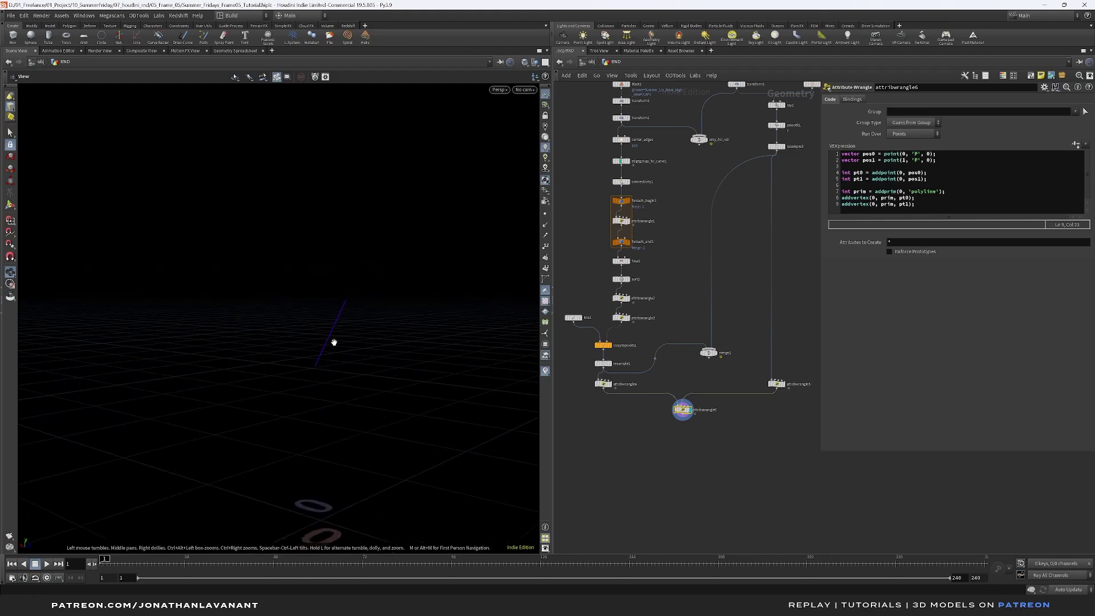
click(701, 354)
drag(374, 345, 359, 264)
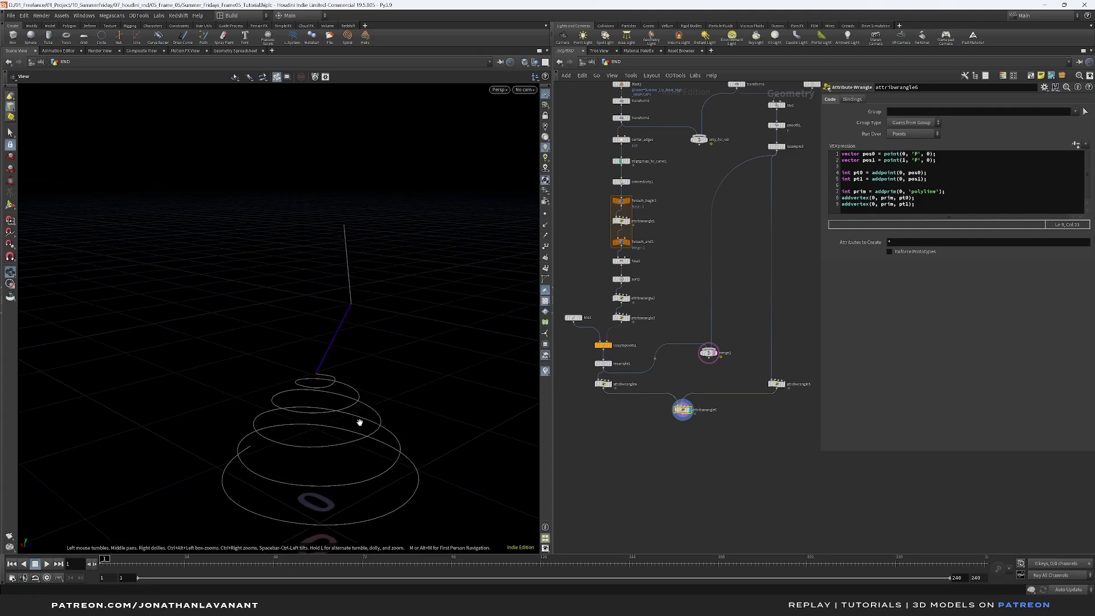
drag(362, 415, 360, 394)
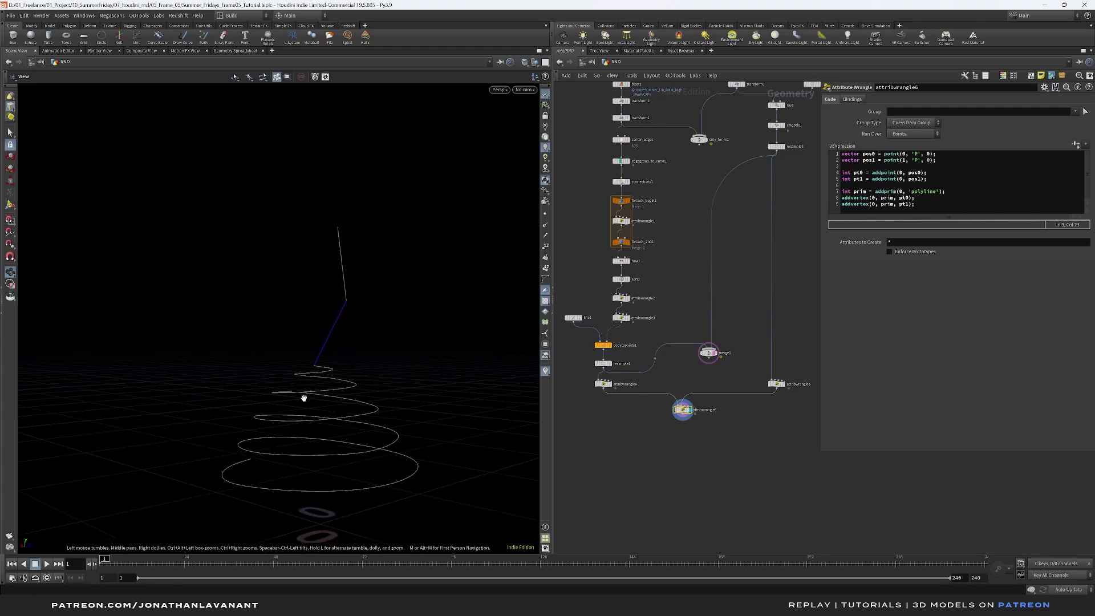
Add a new Merge node below the connecting-line wrangle and delete the earlier Merge node of the two curves.
middle_drag(693, 472, 670, 439)
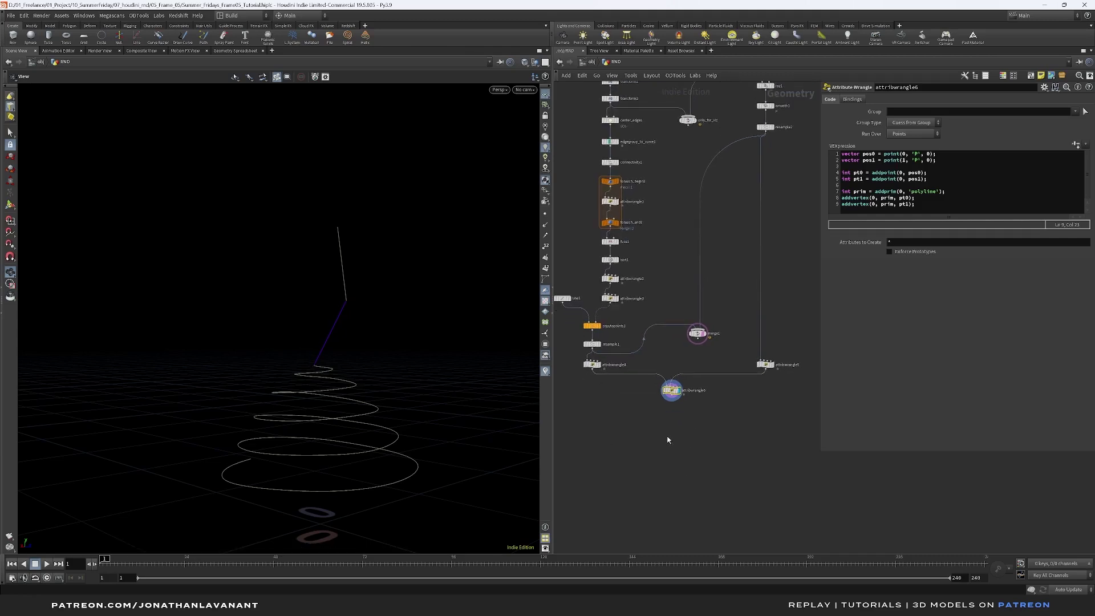
key(Tab)
text(merge)
key(Return)
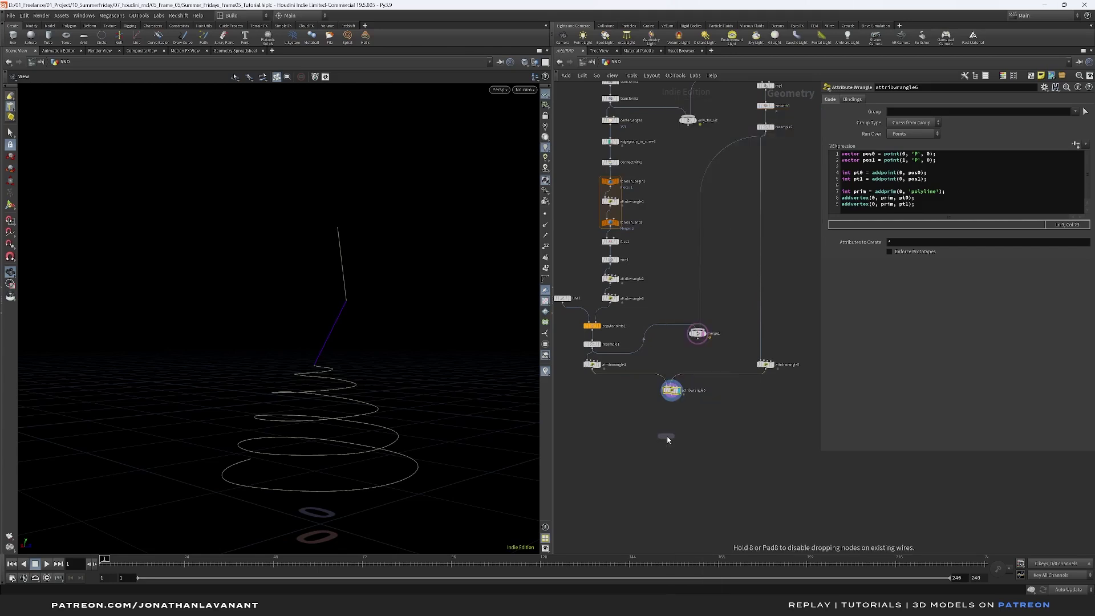
drag(715, 323, 718, 319)
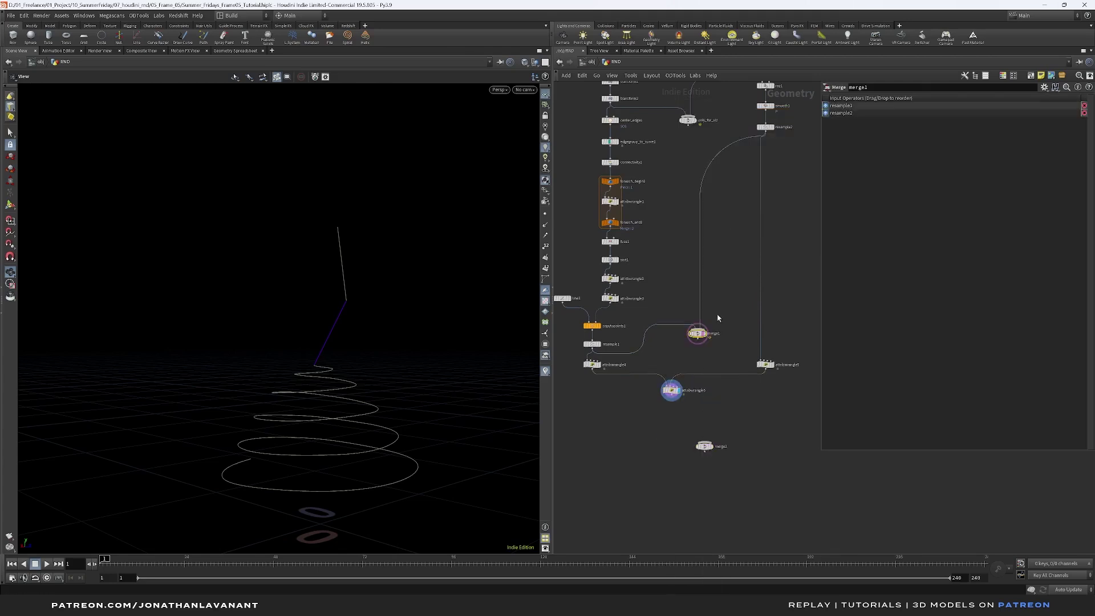
key(Delete)
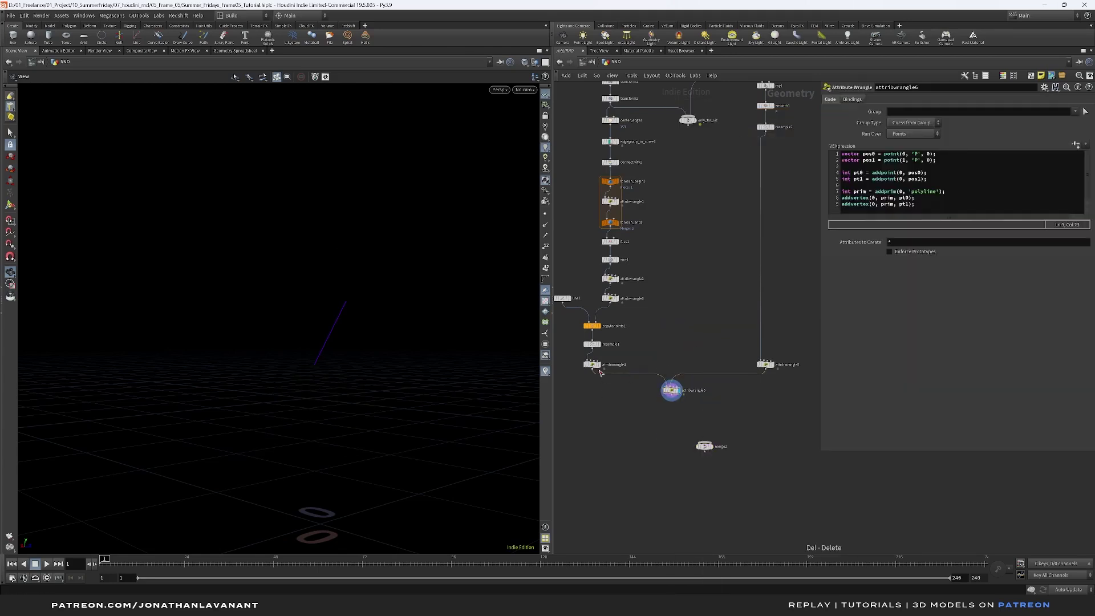
Wire the nozzle line's Resample, the connecting-line wrangle and the helix's Resample into the new Merge node and display it.
mouse_move(598, 350)
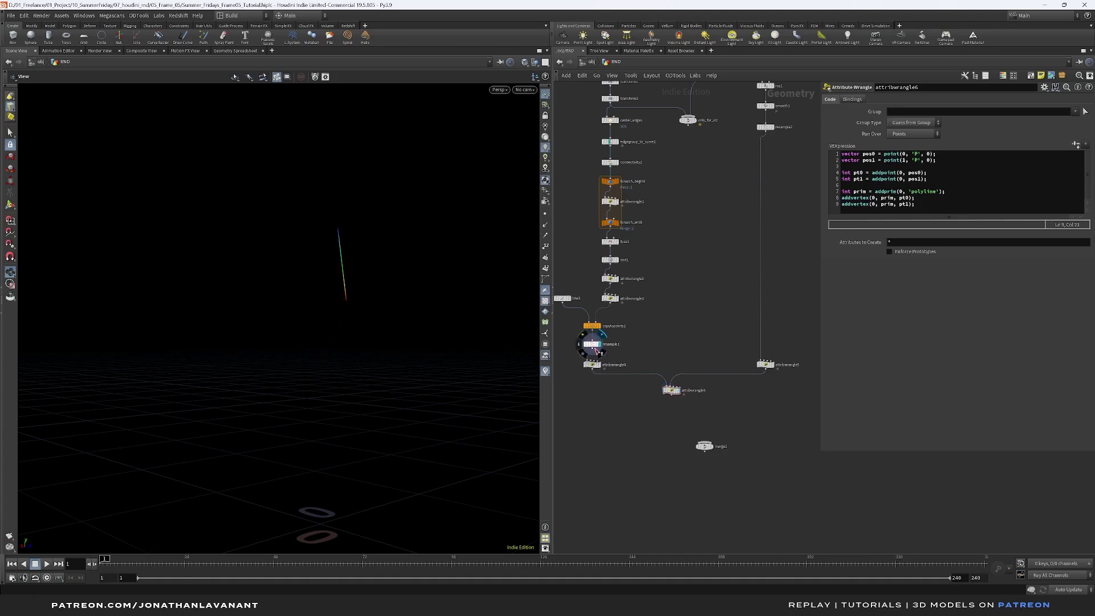
drag(597, 351, 705, 441)
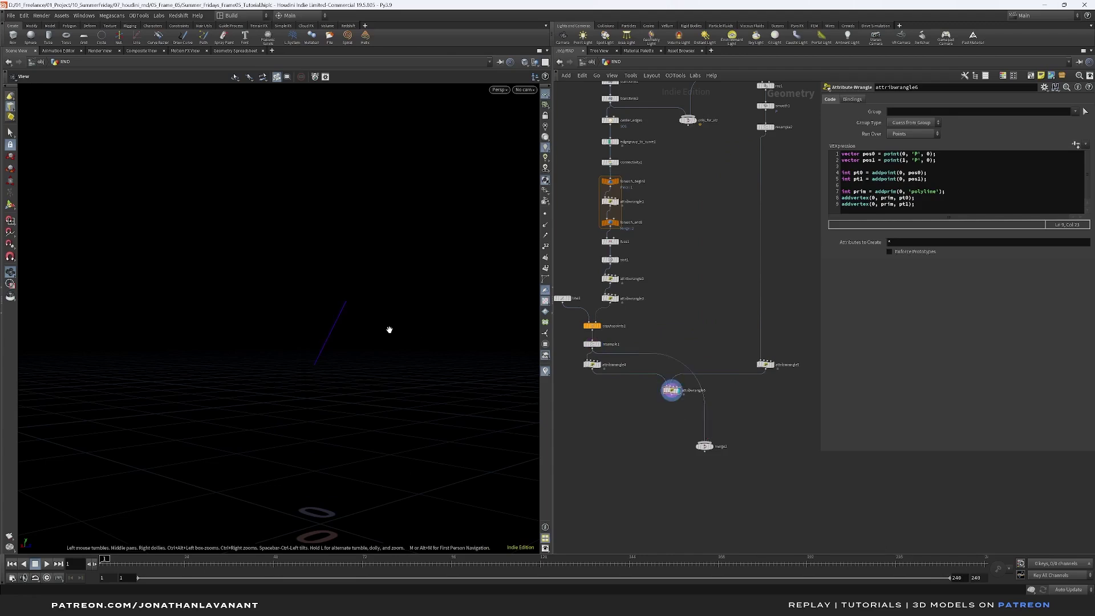
drag(672, 396, 718, 444)
click(772, 127)
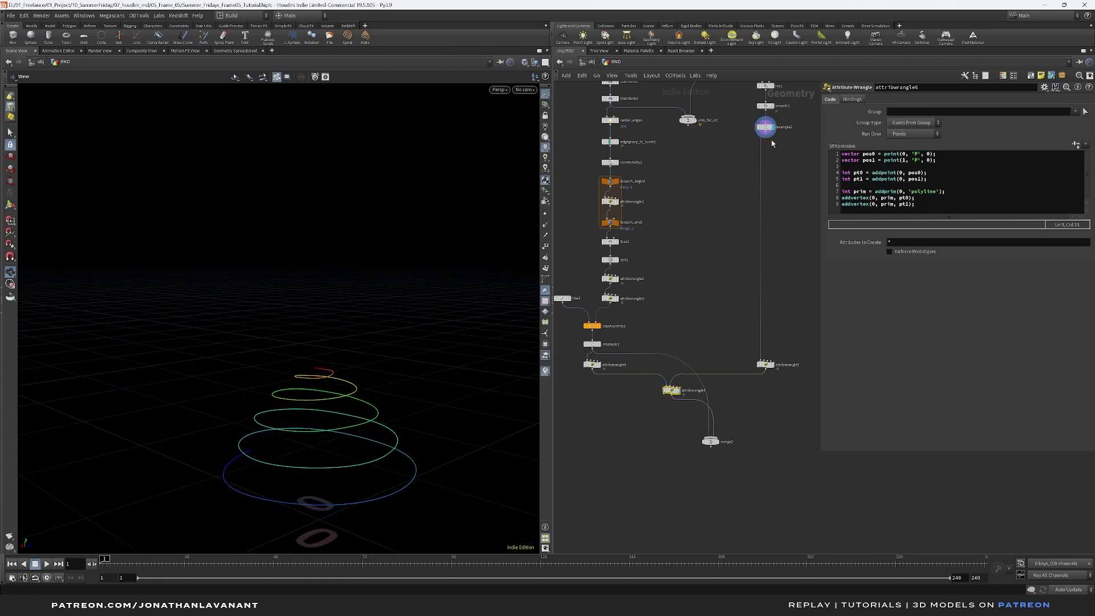
drag(765, 132, 710, 436)
click(717, 442)
alt+drag(434, 393, 360, 366)
Add a Fuse node below the Merge node to join the coincident end points of the three curves.
middle_drag(701, 498, 645, 473)
click(656, 423)
key(Tab)
text(fuse)
key(Return)
click(658, 439)
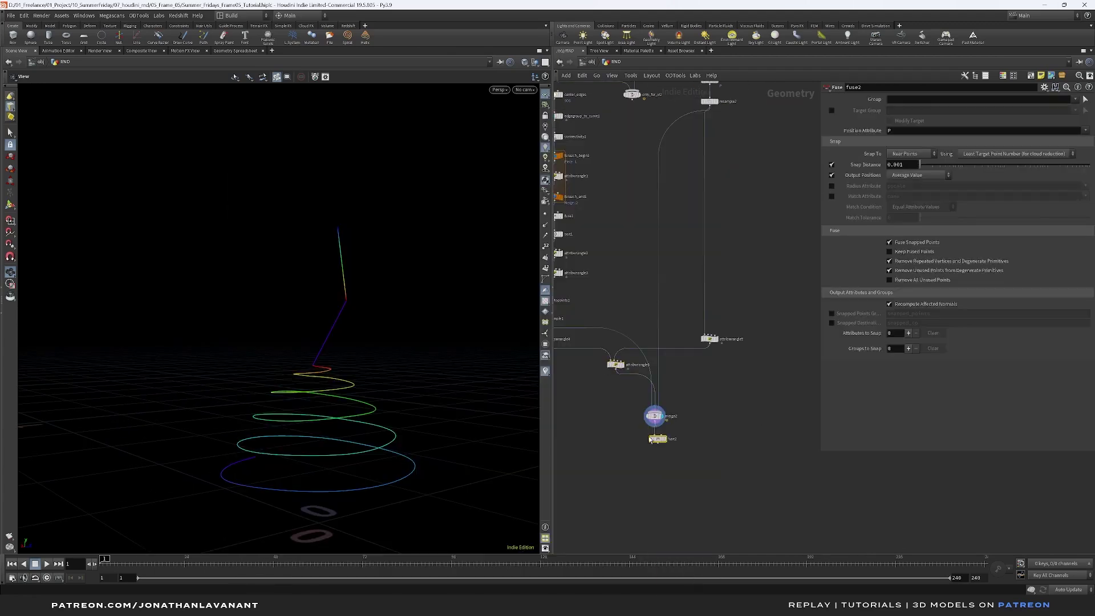
scroll(320, 367, up, 5)
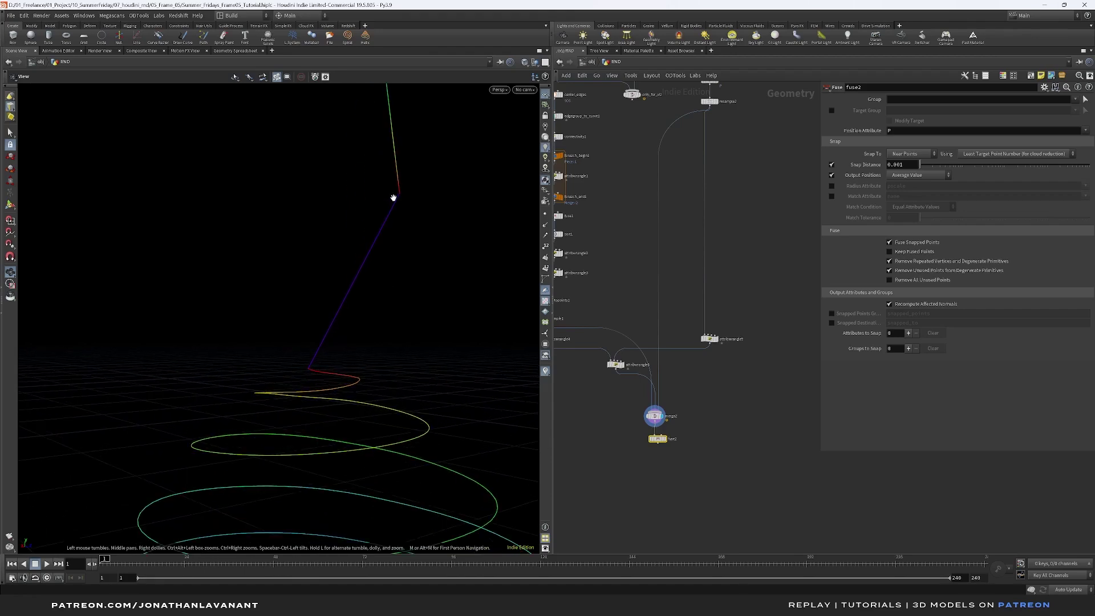
Add a PolyPath node below the Fuse node and display it to turn the fused curves into one polyline.
key(Tab)
text(poo)
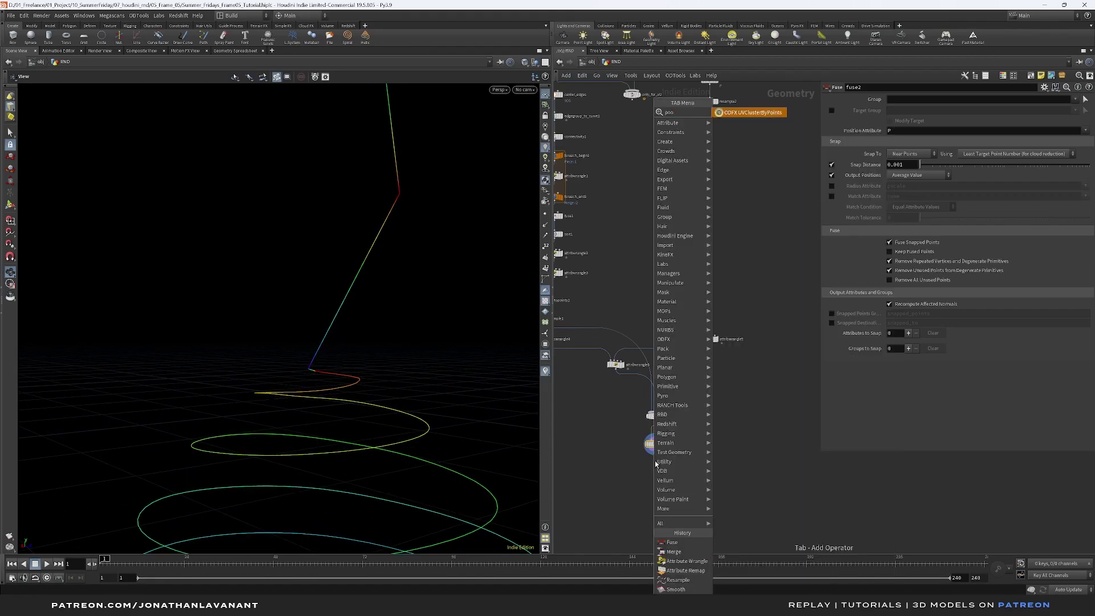
key(BackSpace)
text(ly path)
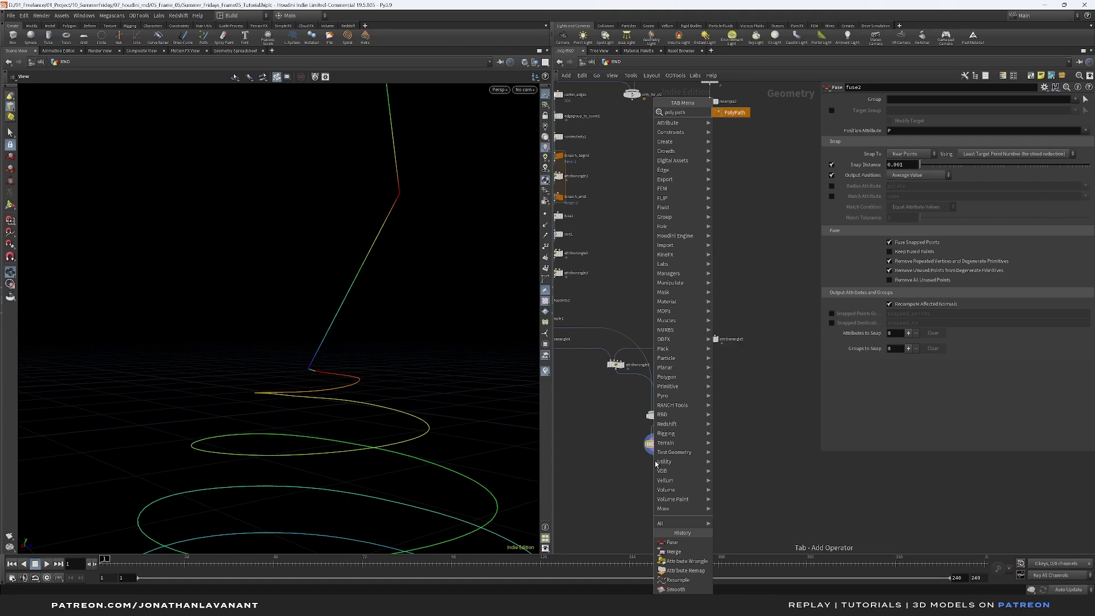
key(Return)
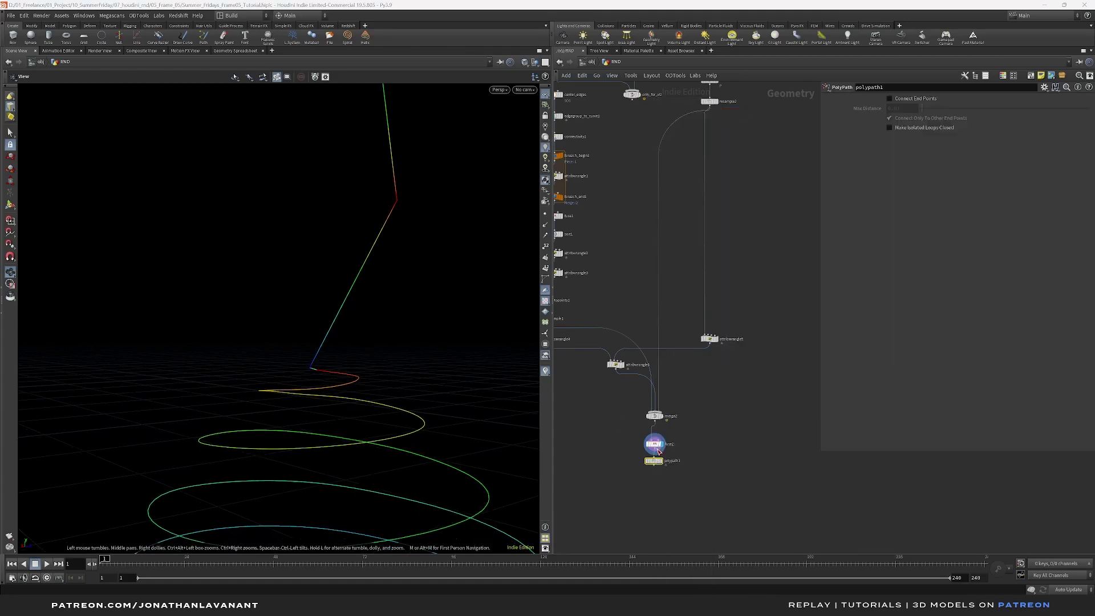
click(661, 461)
drag(654, 461, 655, 465)
right_drag(398, 333, 396, 368)
Add a Smooth node below the PolyPath node and set its Strength to 500.
middle_drag(699, 527, 701, 477)
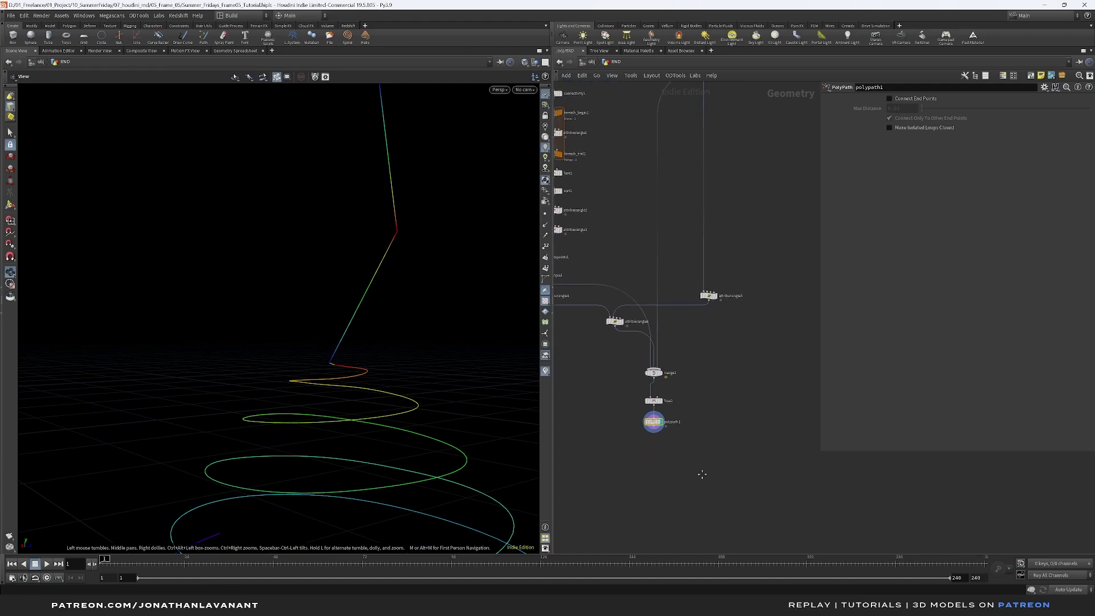
key(Tab)
text(smo)
key(Return)
click(658, 438)
right_drag(319, 311, 327, 323)
drag(706, 434, 595, 463)
click(905, 156)
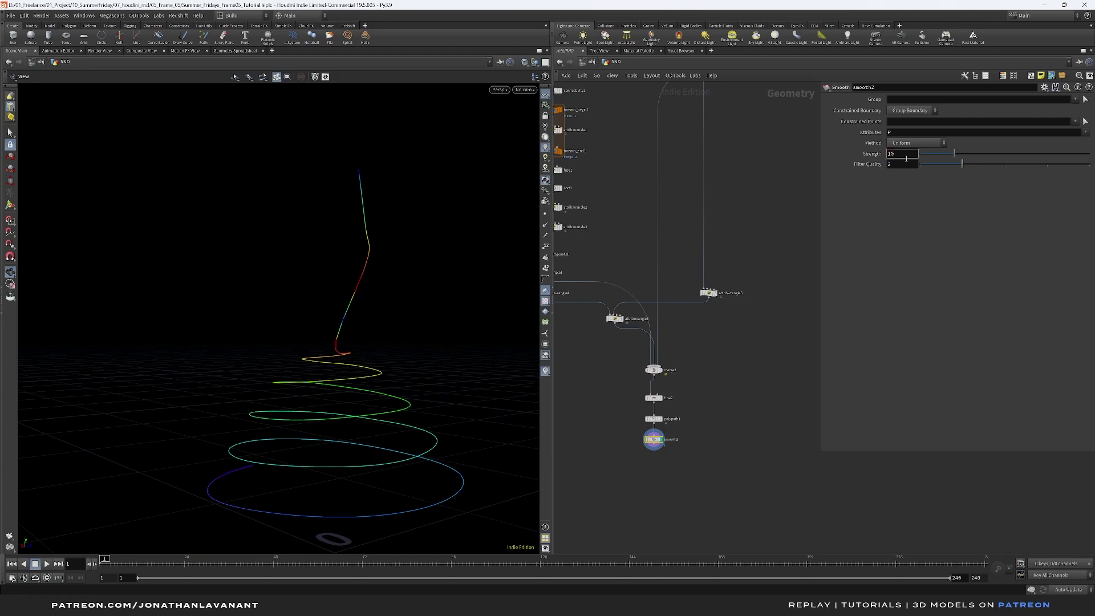
text(500)
key(Return)
drag(371, 352, 501, 409)
Add an Attribute Delete node below the Smooth node and remove the curveu point attribute.
middle_drag(641, 506, 643, 458)
key(Tab)
text(attribdel)
key(Return)
click(652, 421)
click(920, 118)
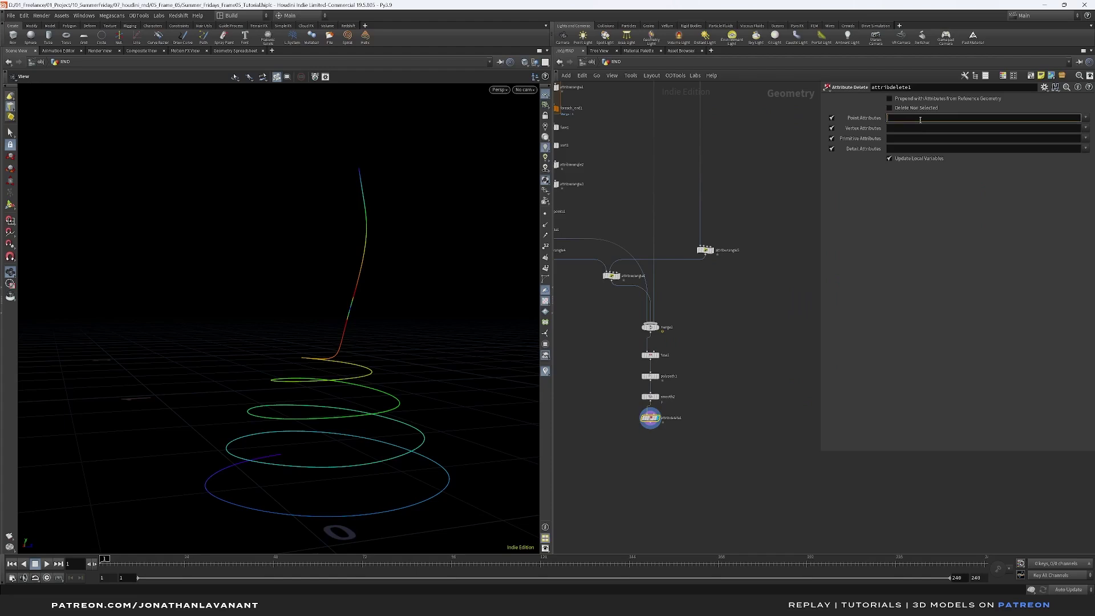
click(1086, 118)
click(1067, 131)
Add a Resample node below the Attribute Delete node and display it.
key(Tab)
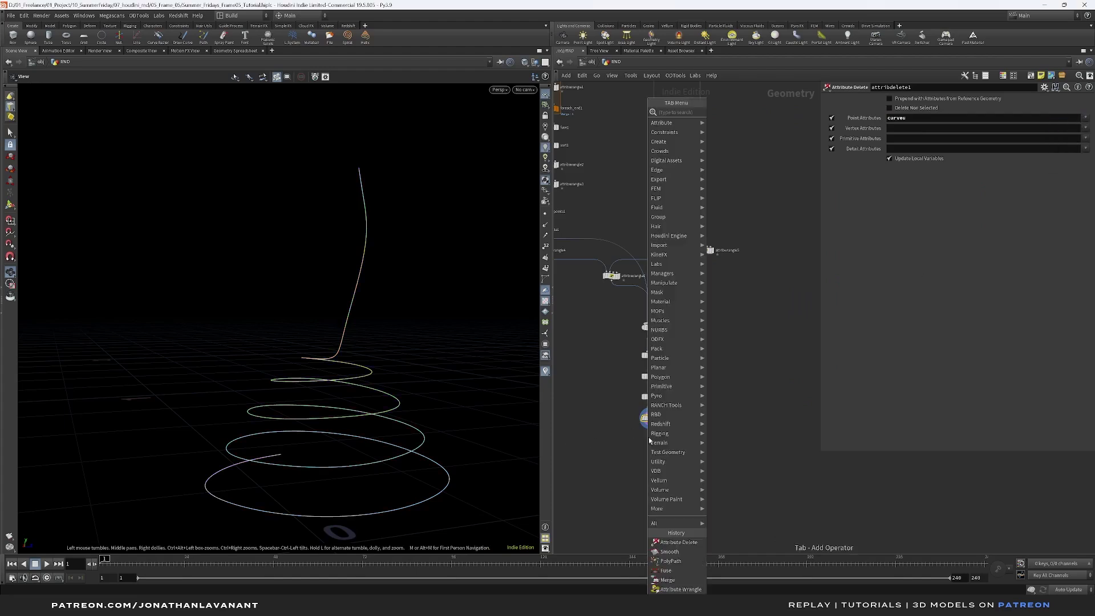
text(resample)
key(Return)
click(648, 437)
drag(648, 436, 652, 443)
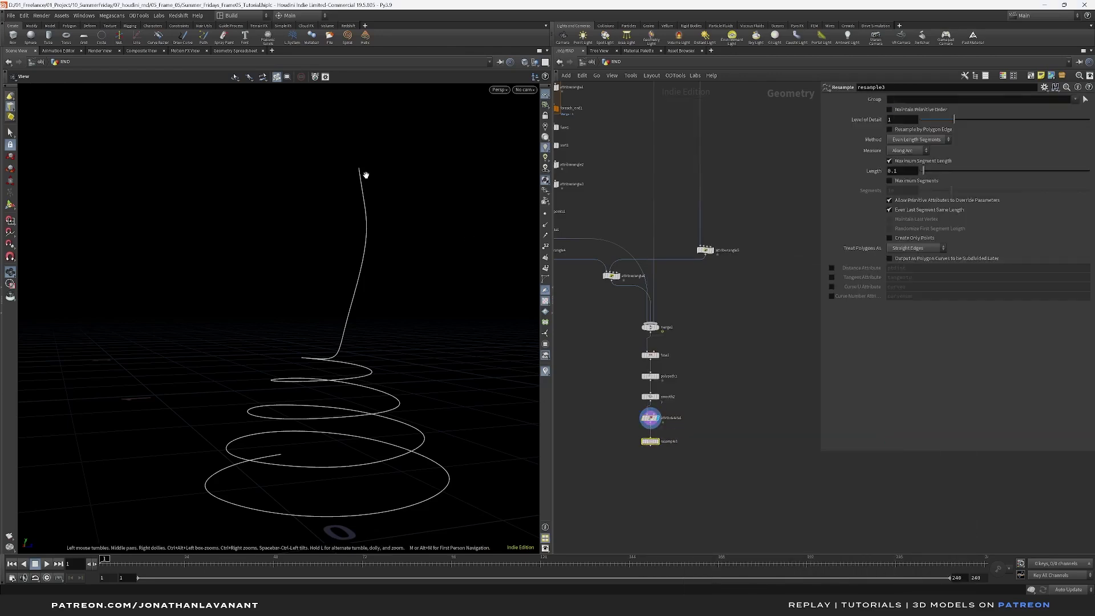
click(658, 441)
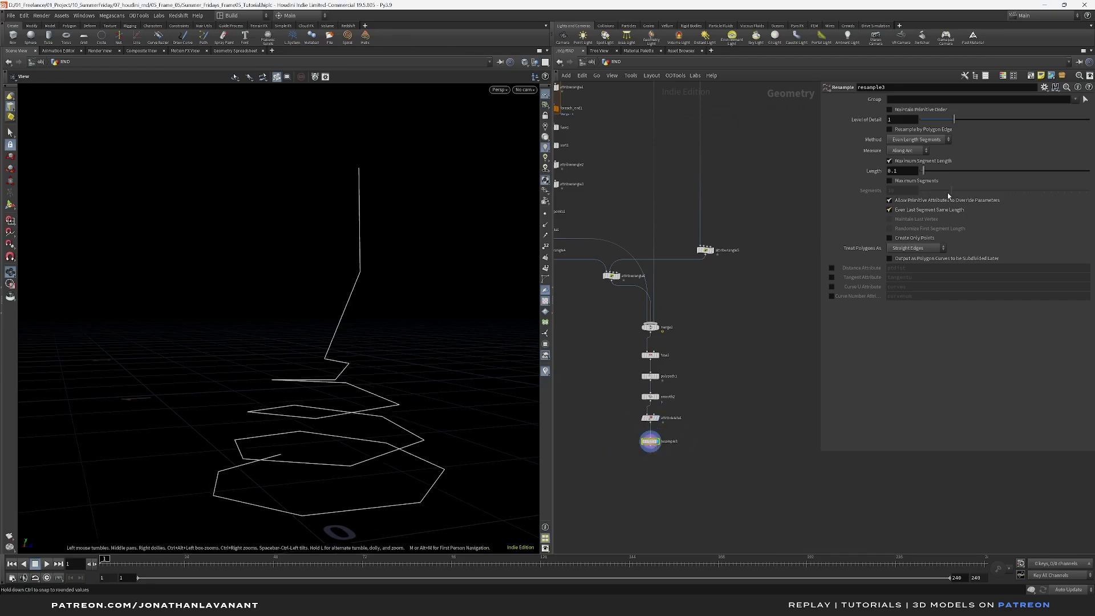
Set the new Resample node's Length to 0.005 and enable its Curve U Attribute output curveu.
click(909, 170)
text(0.005)
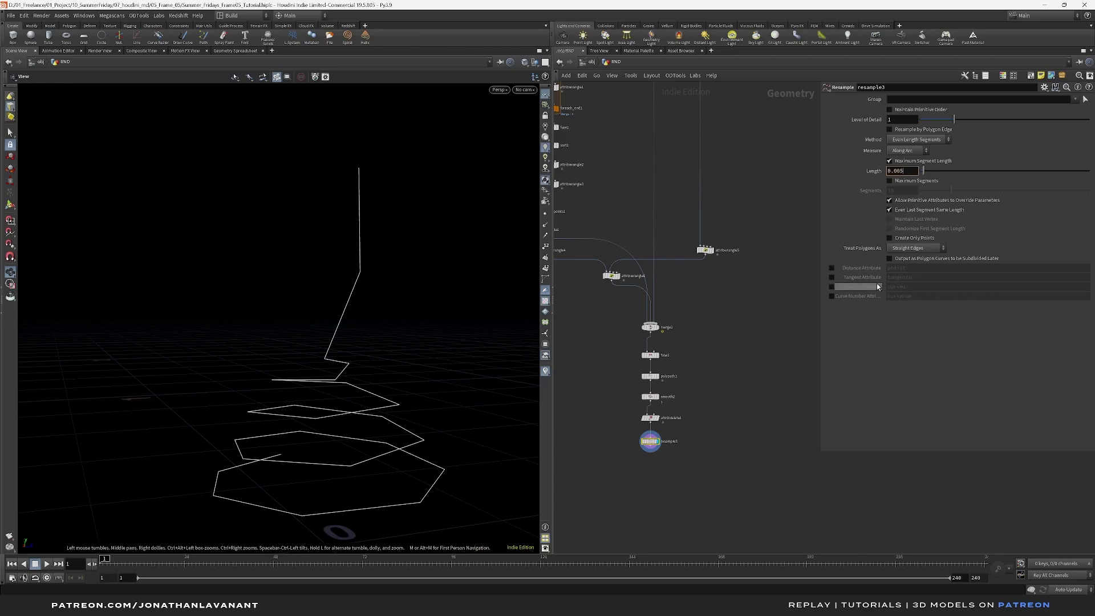
click(833, 287)
mouse_move(357, 357)
mouse_down()
mouse_move(411, 362)
mouse_move(344, 379)
mouse_move(321, 352)
mouse_move(249, 357)
mouse_move(479, 359)
mouse_move(354, 361)
mouse_up()
Add a Point VOP node below the final Resample node.
middle_drag(659, 452, 667, 399)
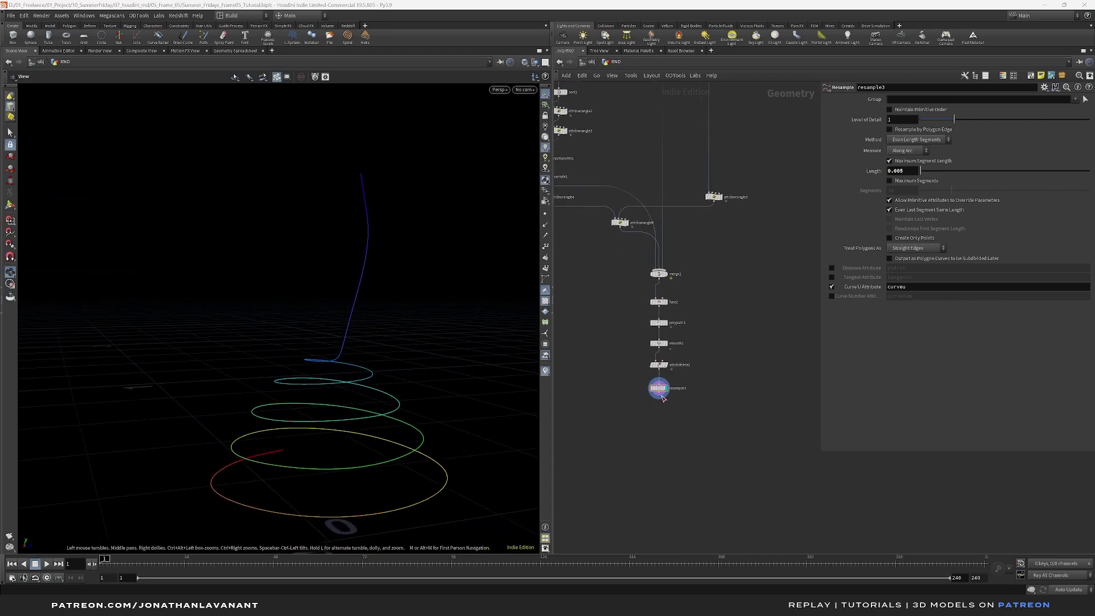
key(Tab)
text(point vop)
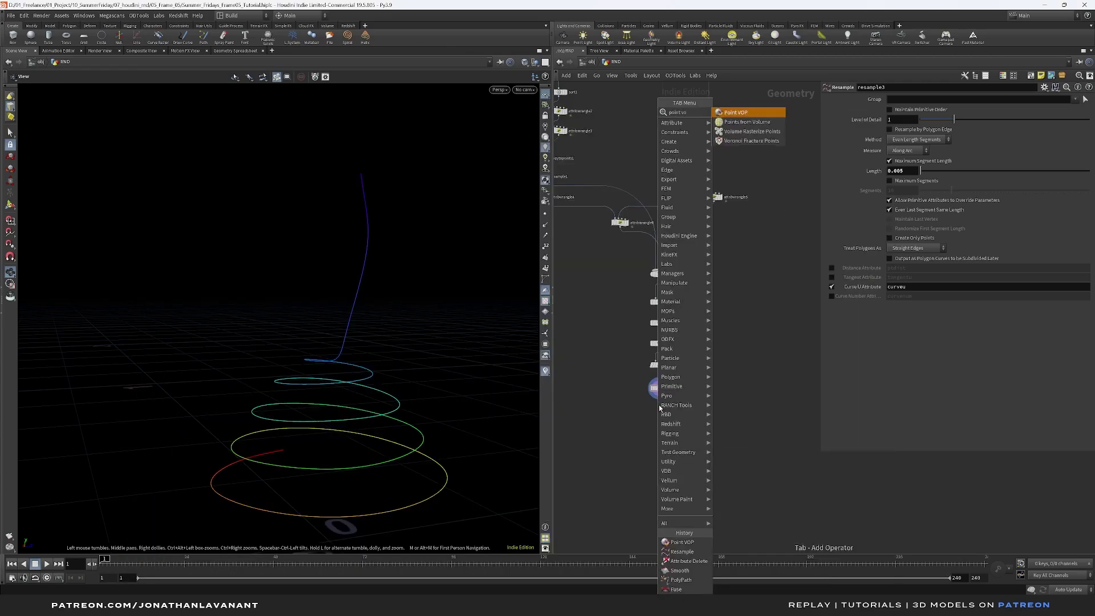
key(Return)
click(659, 404)
drag(661, 408, 662, 415)
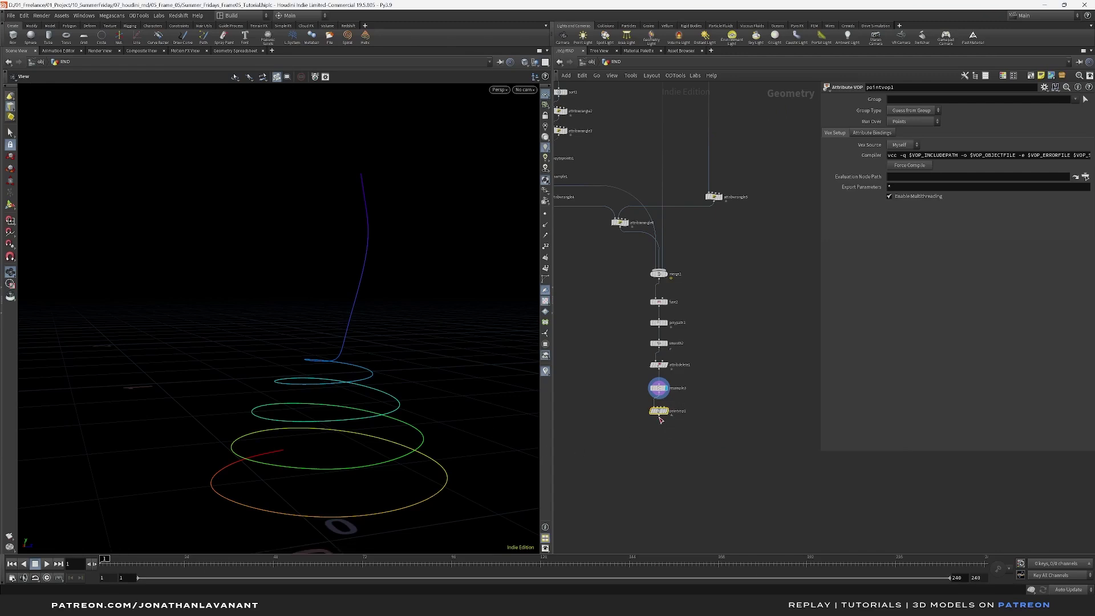
Add a Sweep node below the Point VOP, display it and set its Surface Shape to Round Tube.
key(Tab)
text(sw)
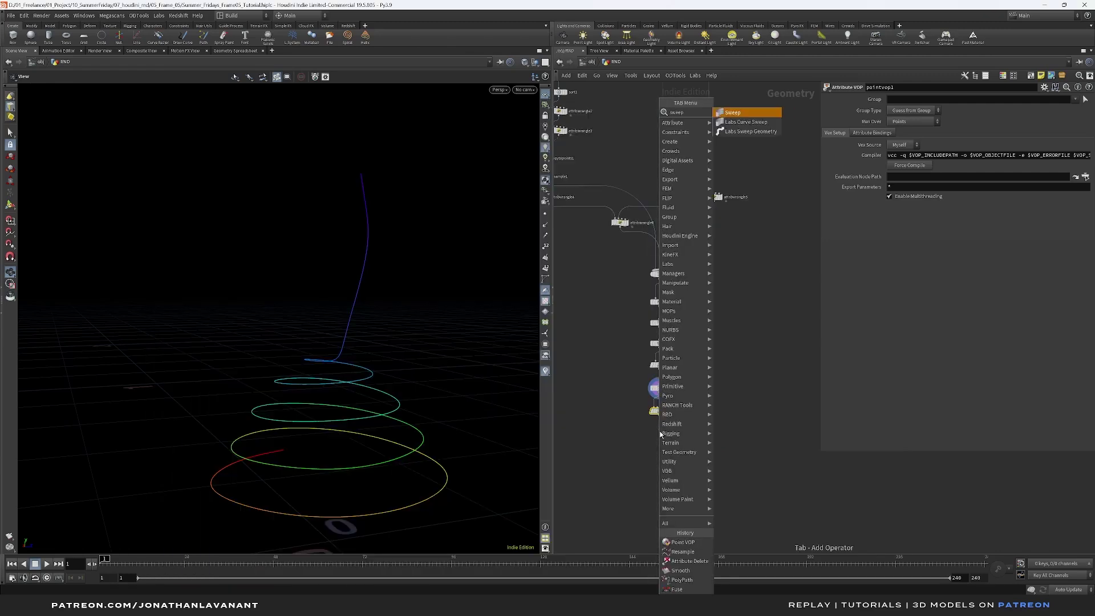
key(Return)
click(659, 436)
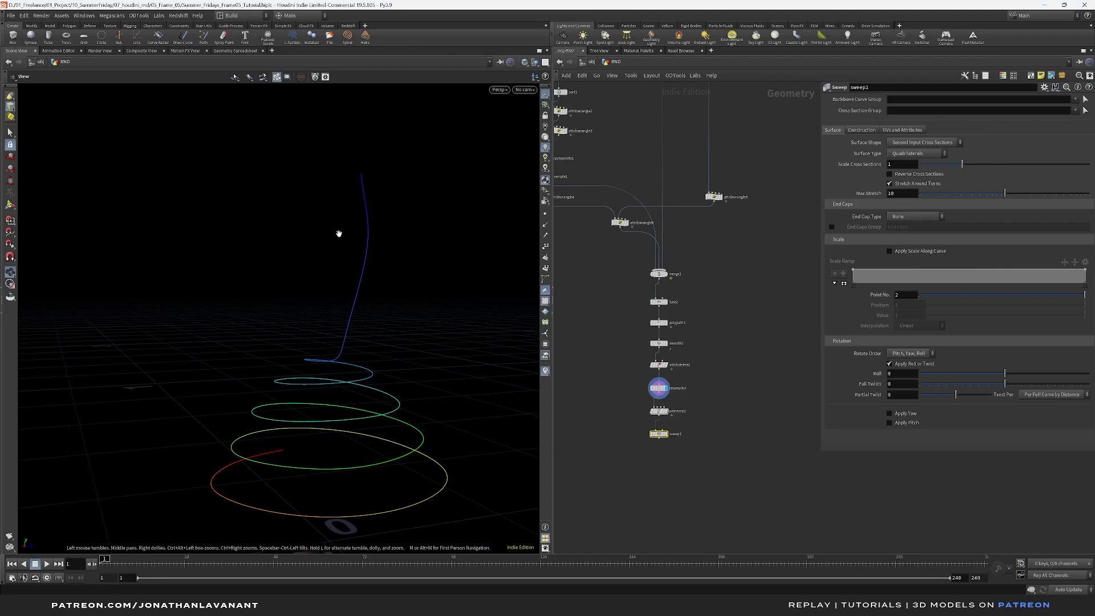
click(665, 433)
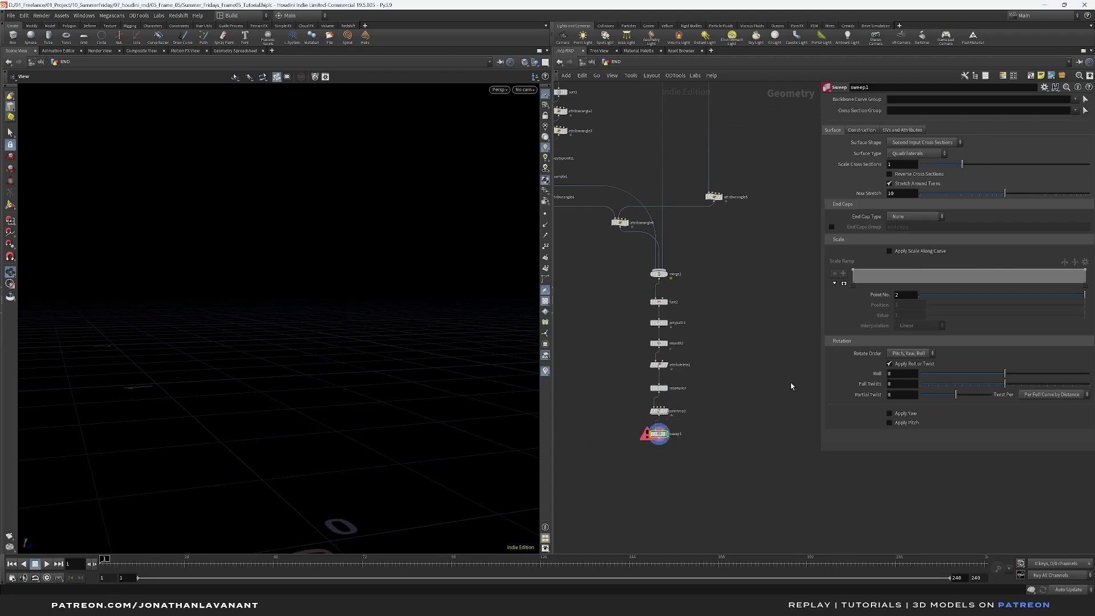
click(918, 143)
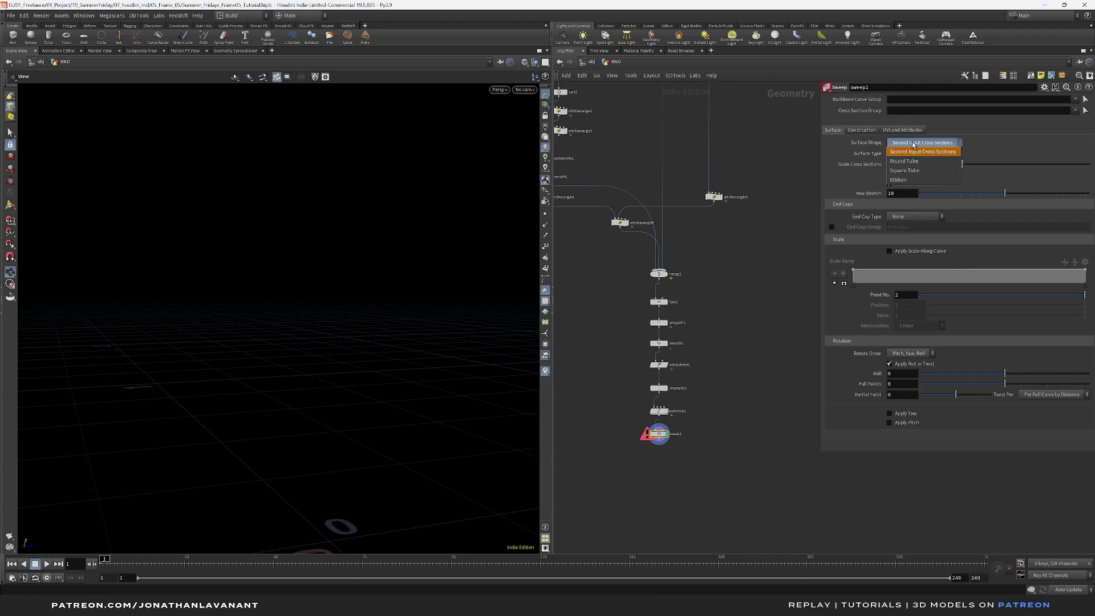
click(919, 162)
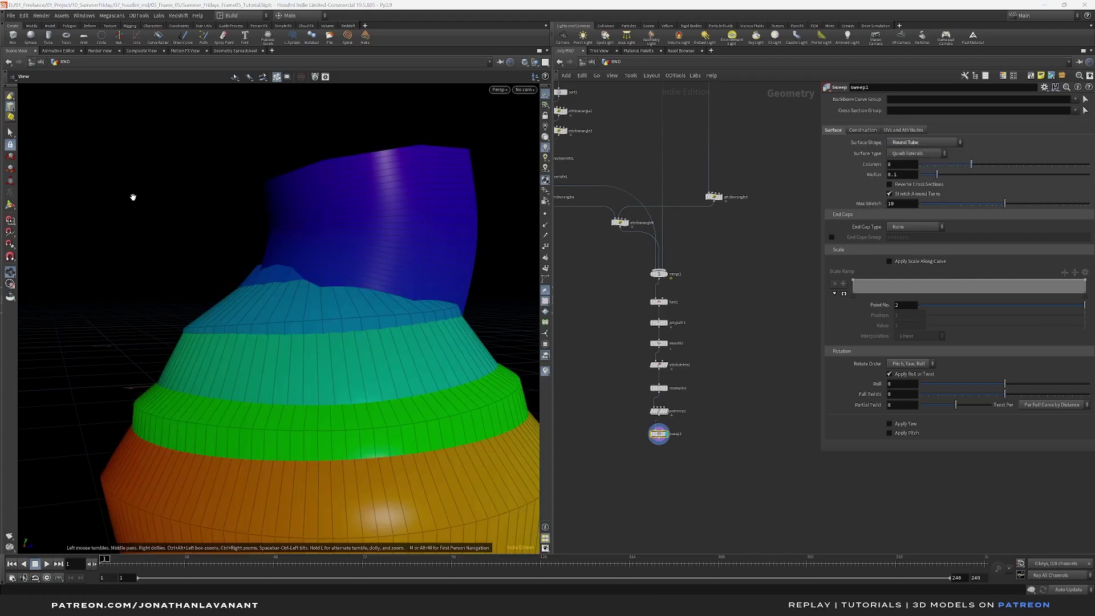
Set the swept tube's Radius to 0.035 and its Columns to 24.
click(905, 176)
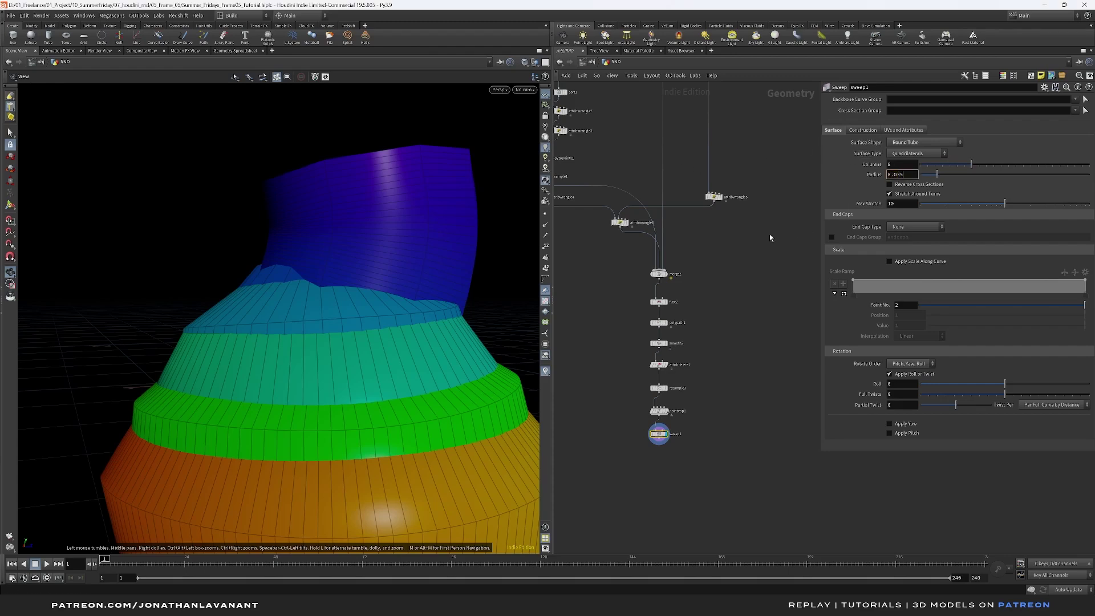
key(Return)
click(902, 165)
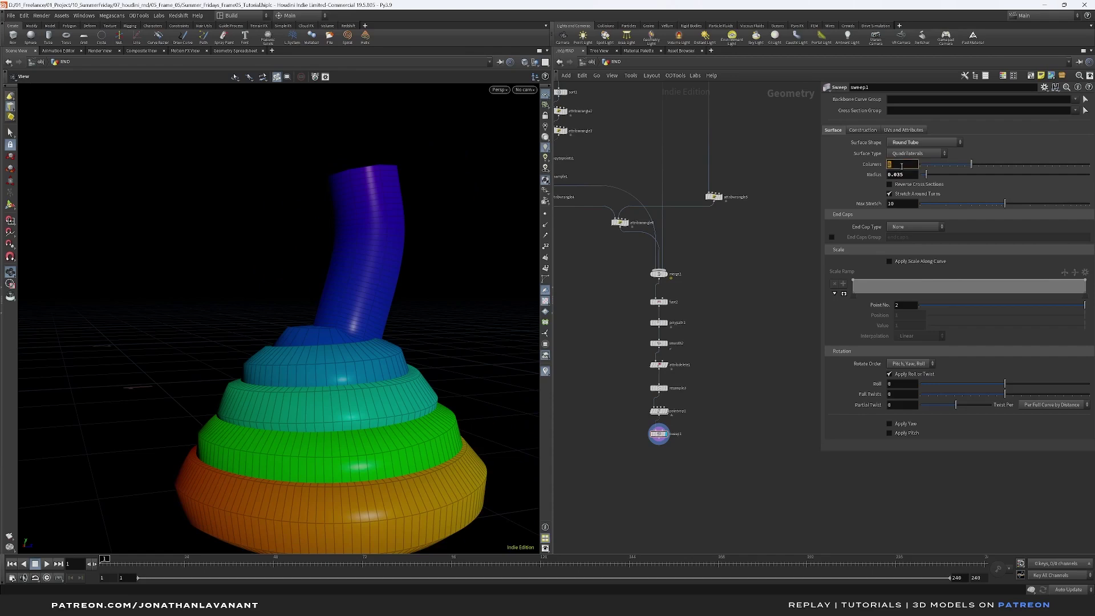
text(24)
key(Return)
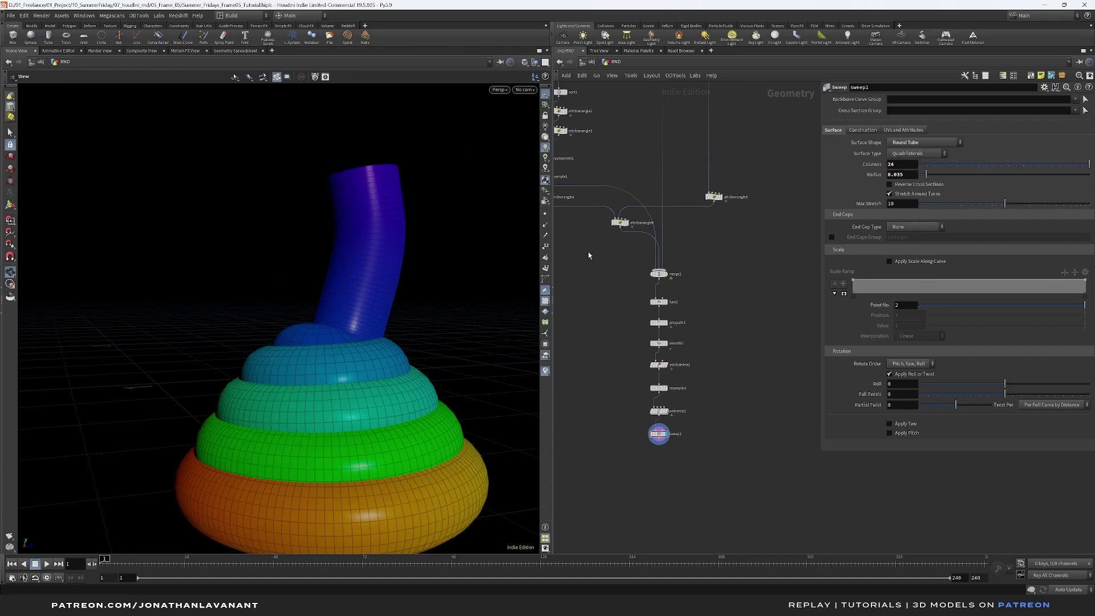
Set the Sweep's End Cap Type to Single Polygon and enable Apply Scale Along Curve.
drag(371, 215, 312, 323)
click(909, 228)
click(906, 235)
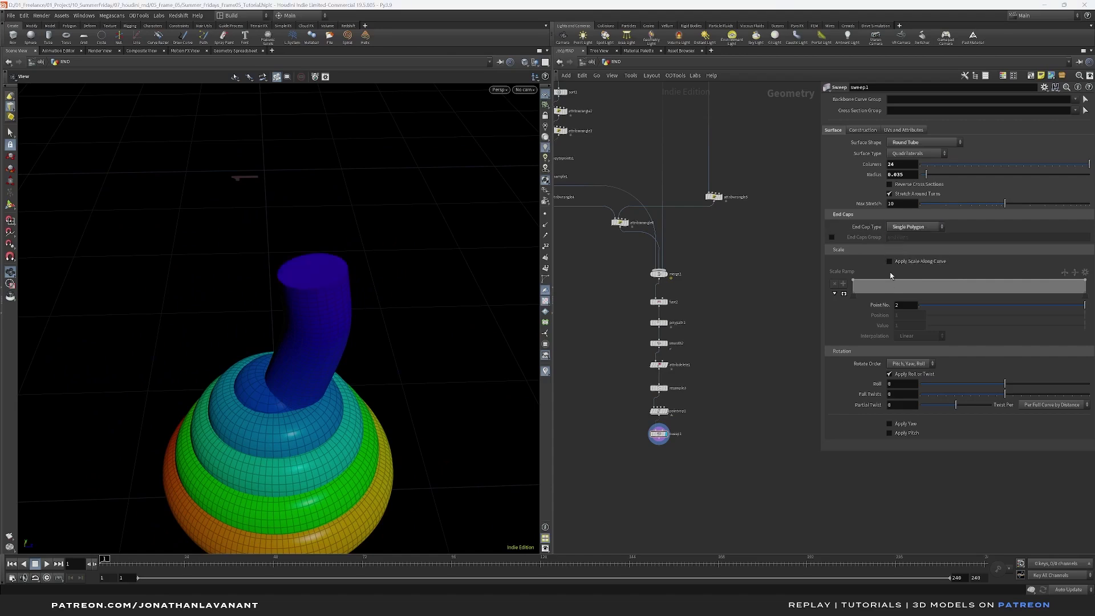
click(889, 261)
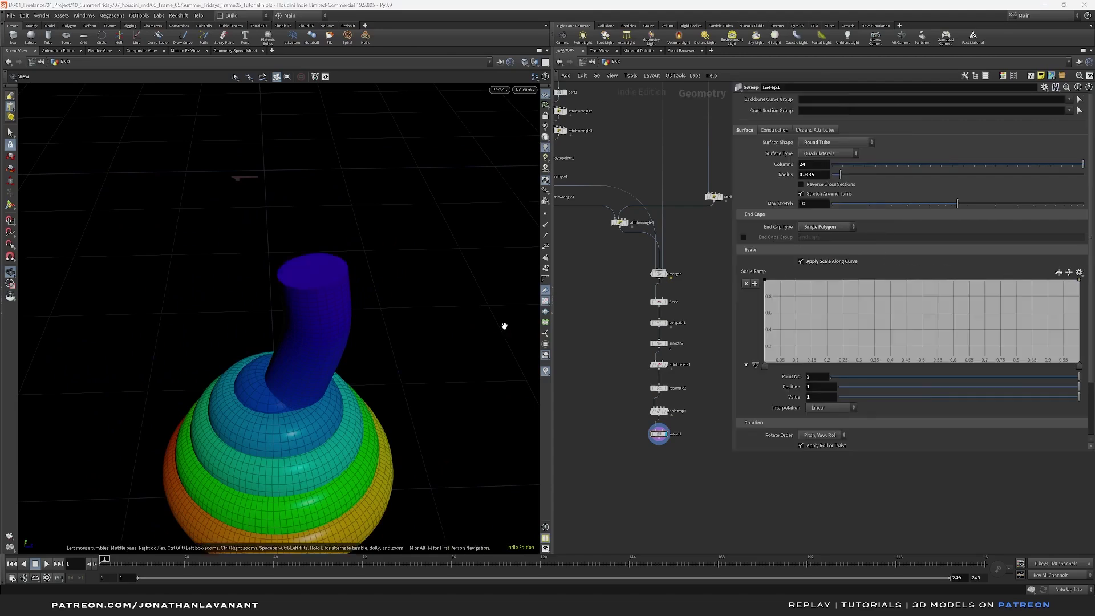
Shape the Sweep's Scale Ramp with a peak near the start, a low dip, a broad rise and a taper at the end.
drag(732, 320, 756, 320)
drag(789, 280, 857, 350)
drag(942, 323, 993, 297)
drag(1079, 282, 914, 317)
drag(988, 299, 988, 300)
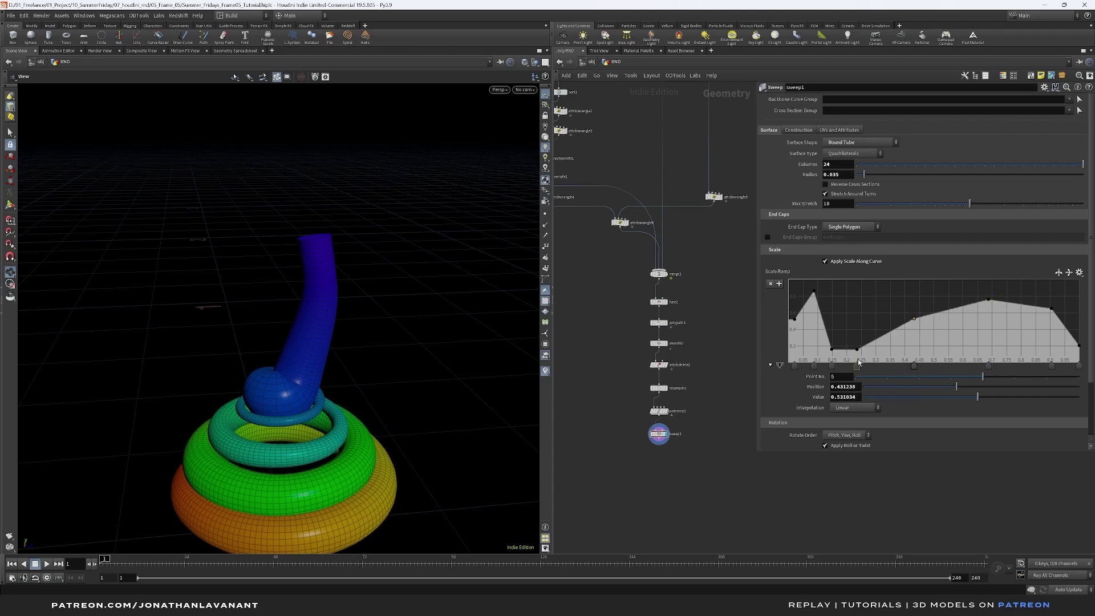
Shift the Scale Ramp's peak, dip and rise points toward the start, placing the two highest late points near 0.53 and 0.87.
drag(857, 366, 826, 346)
drag(915, 317, 866, 321)
drag(989, 301, 941, 300)
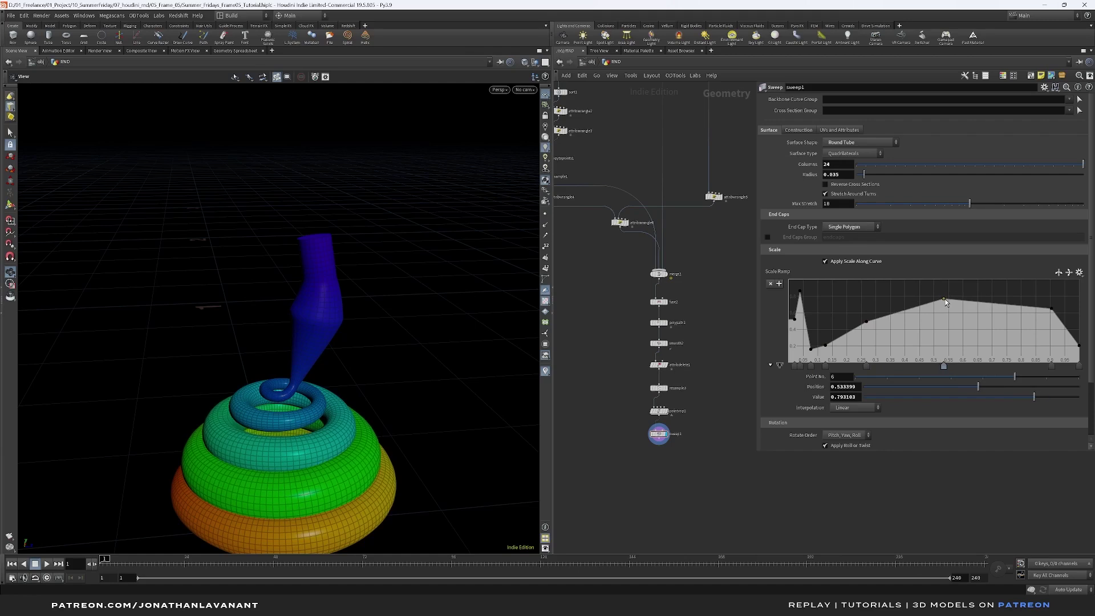
drag(1051, 310, 1043, 307)
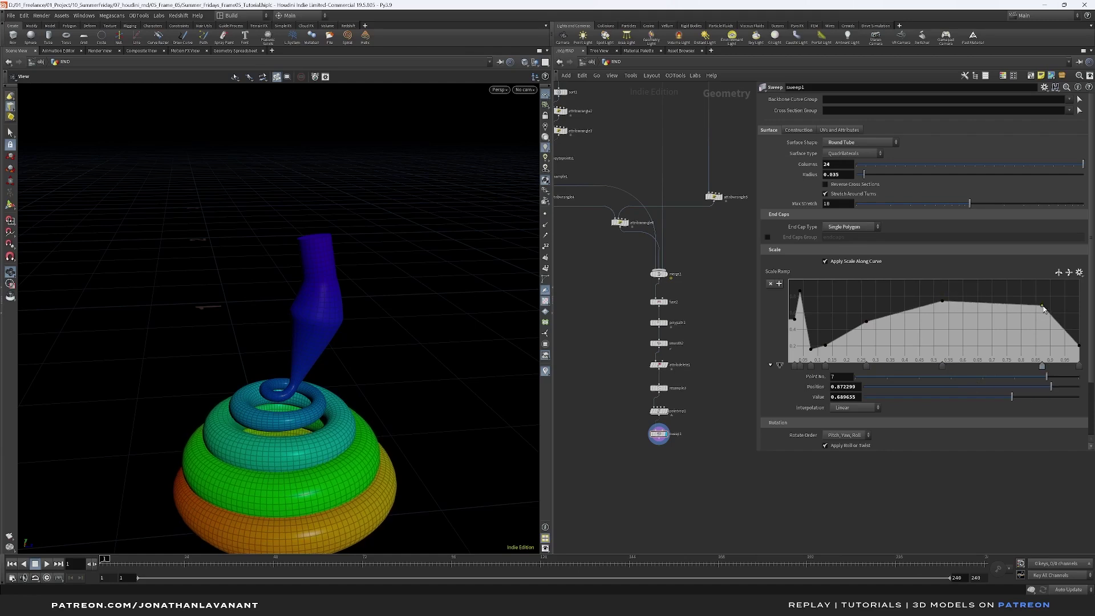
Set all Scale Ramp points to B-Spline interpolation and move the dip's last point to about position 0.147.
drag(792, 368, 1081, 371)
click(855, 407)
click(854, 464)
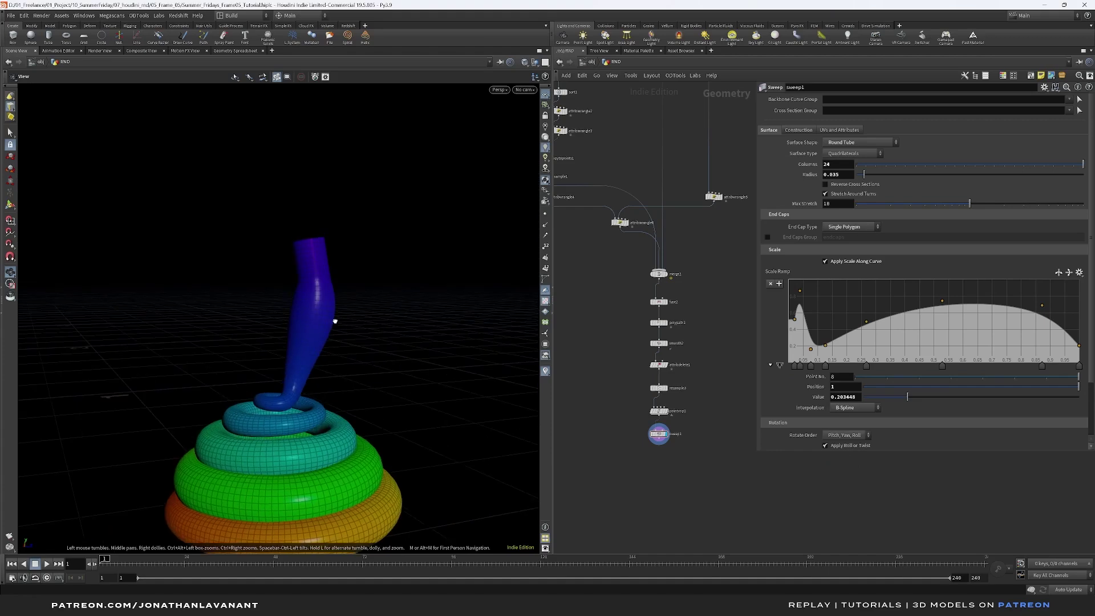
drag(827, 371, 833, 367)
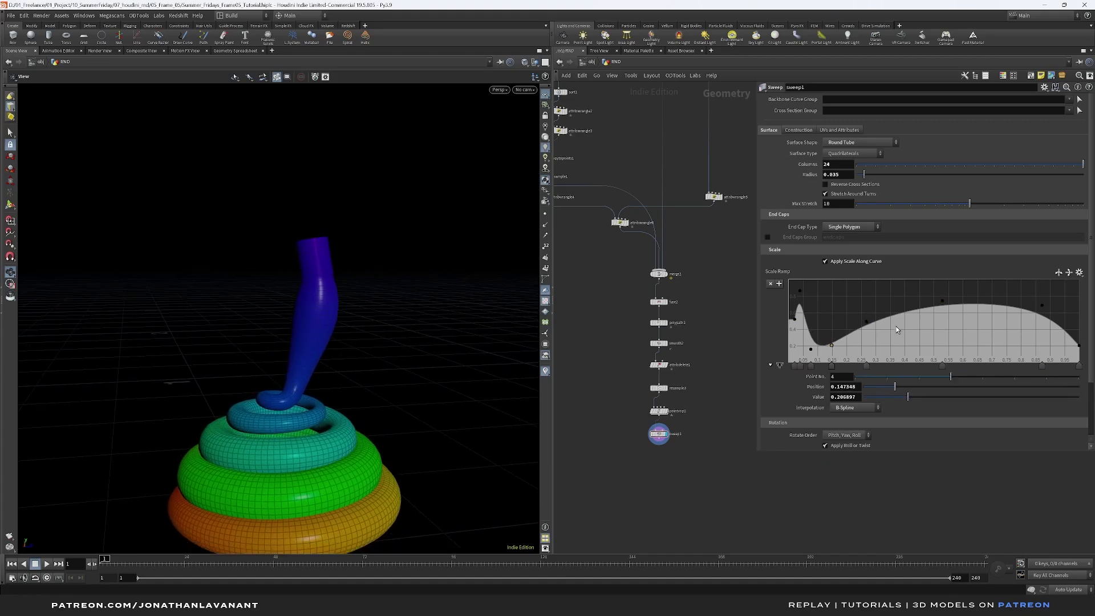
Add a VDB from Polygons node below the Sweep, connect it and display its result.
scroll(714, 423, down, 2)
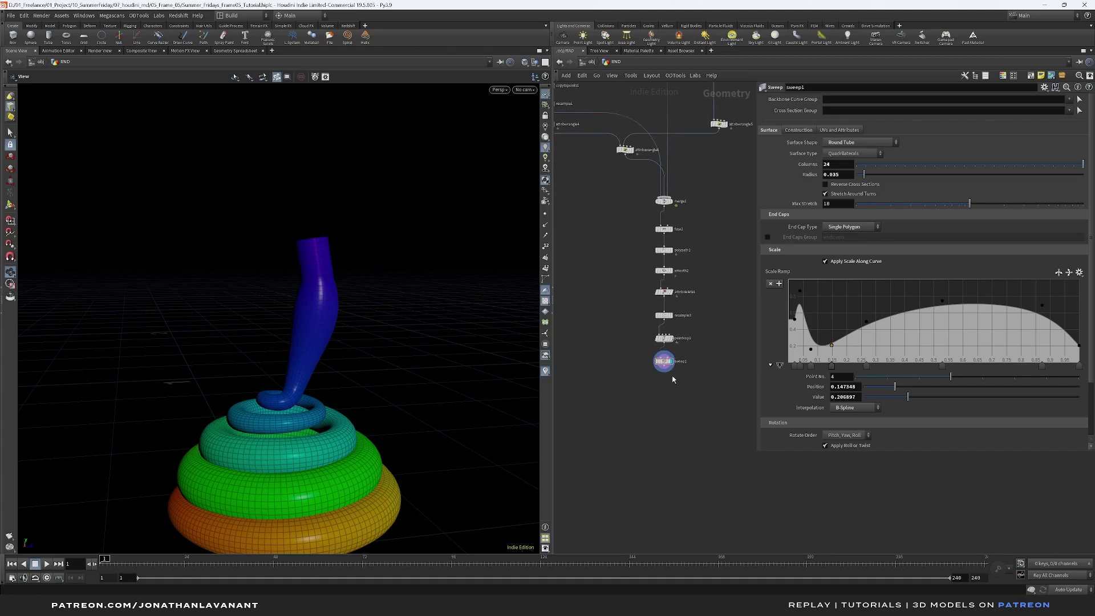
key(Tab)
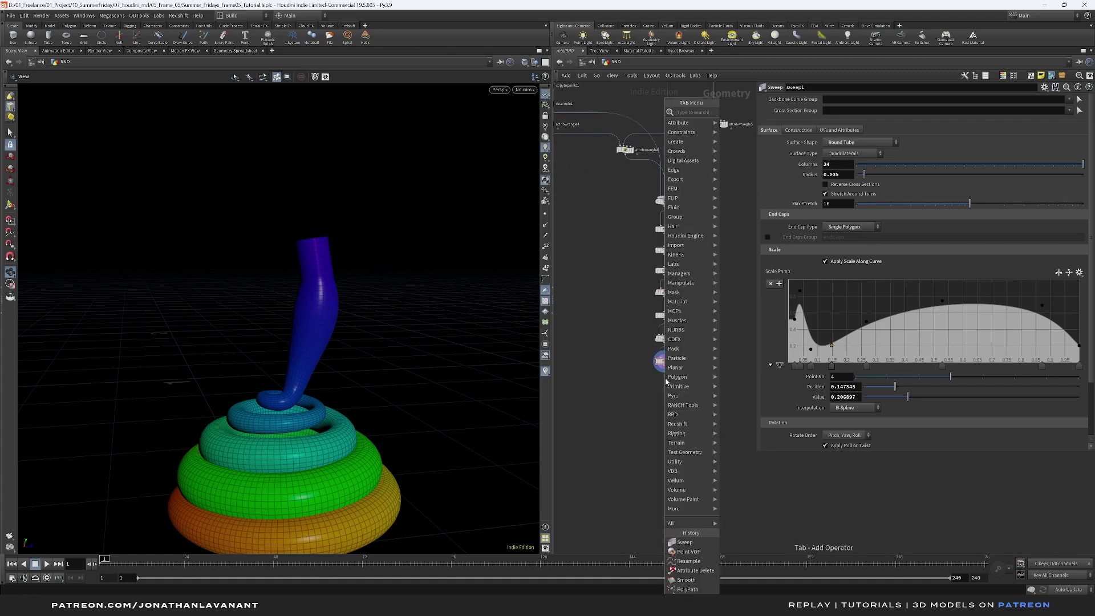
text(vdb)
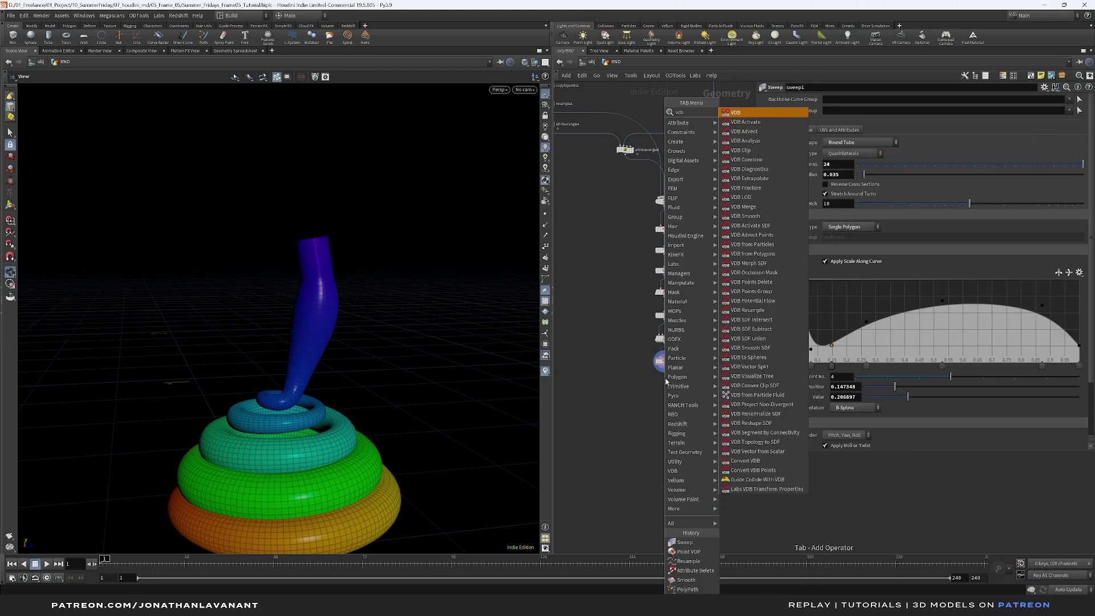
text( from pol)
key(Return)
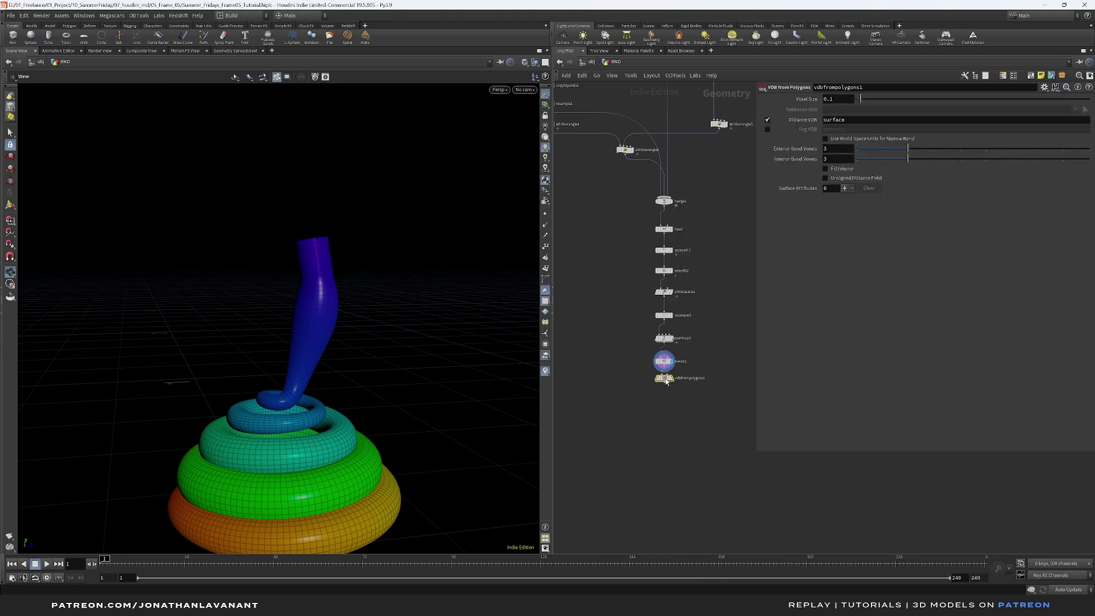
click(666, 386)
click(673, 383)
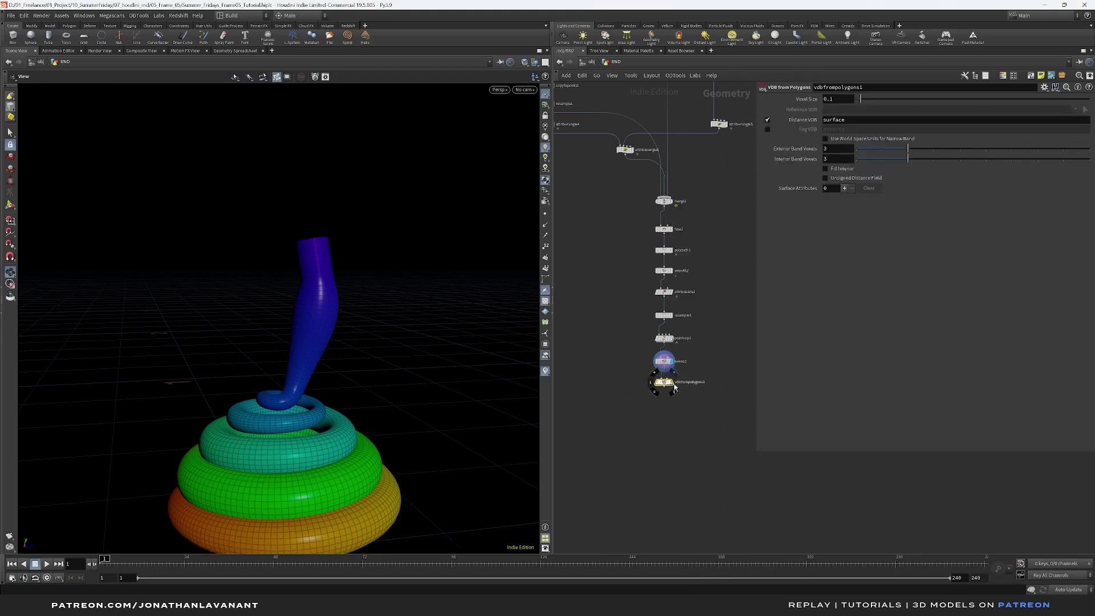
Set the tube VDB's Voxel Size to 0.0008 and leave room between it and the Sweep node.
click(845, 100)
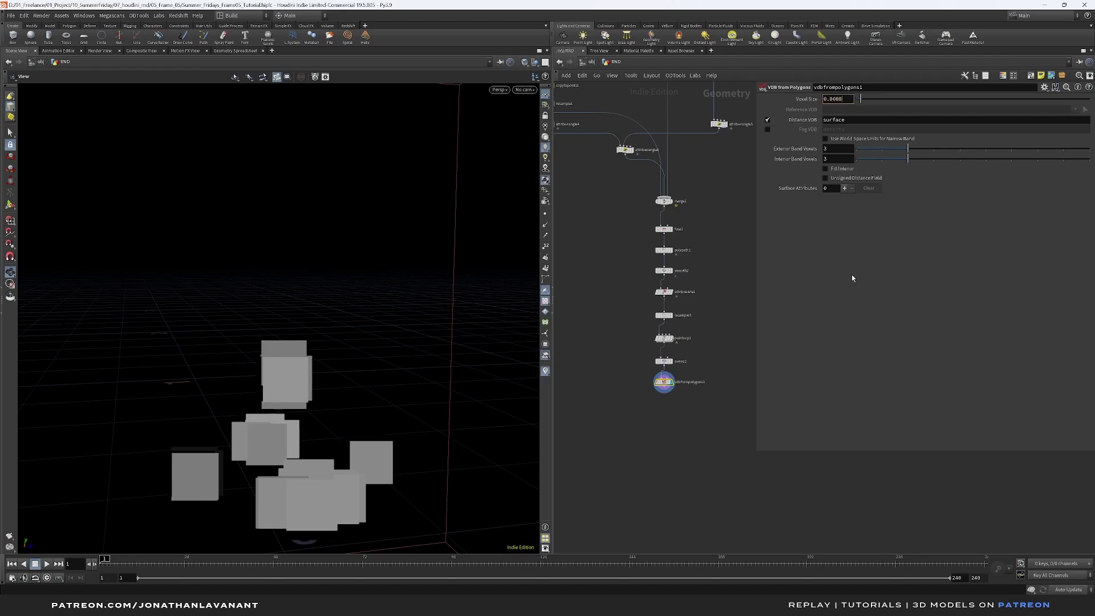
text(0.0008)
key(Return)
drag(317, 367, 342, 357)
drag(663, 381, 663, 392)
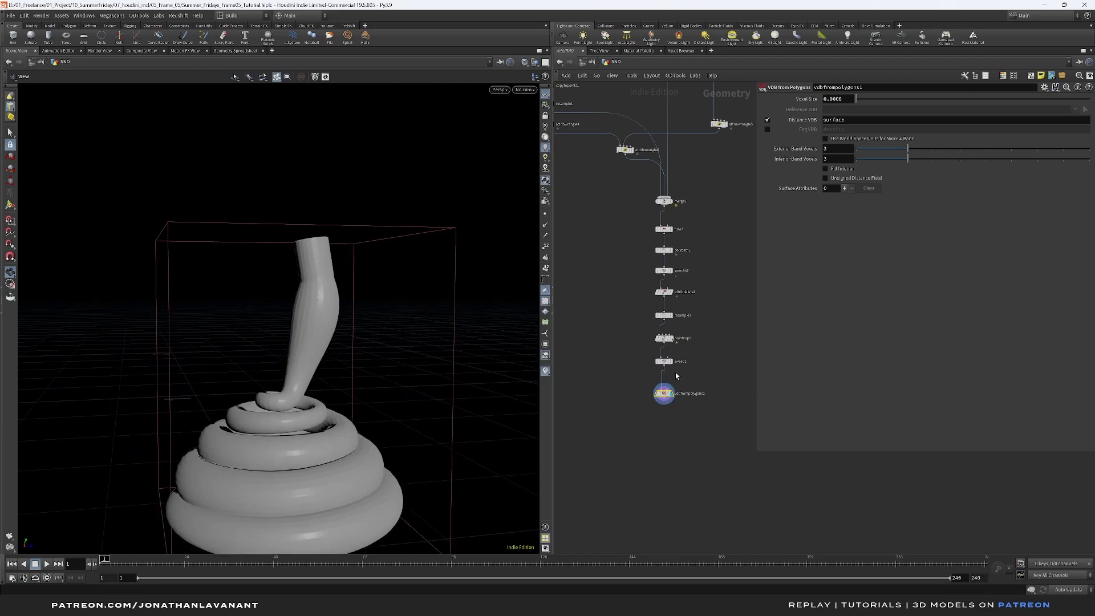
Insert a Subdivide node between the Sweep and the VDB from Polygons node.
key(Tab)
text(vdb)
key(Return)
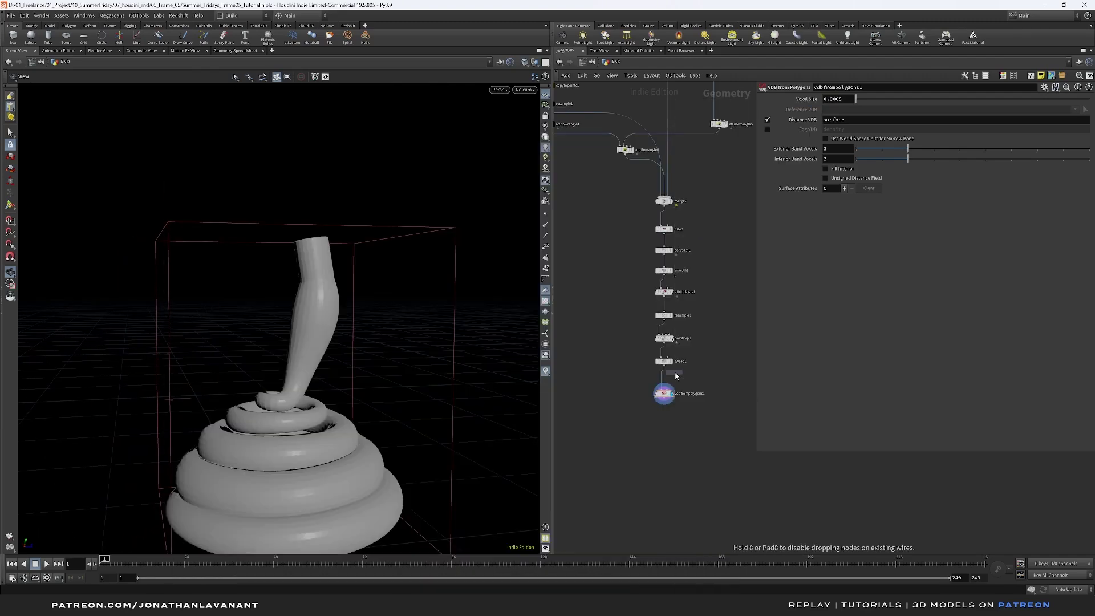
click(676, 374)
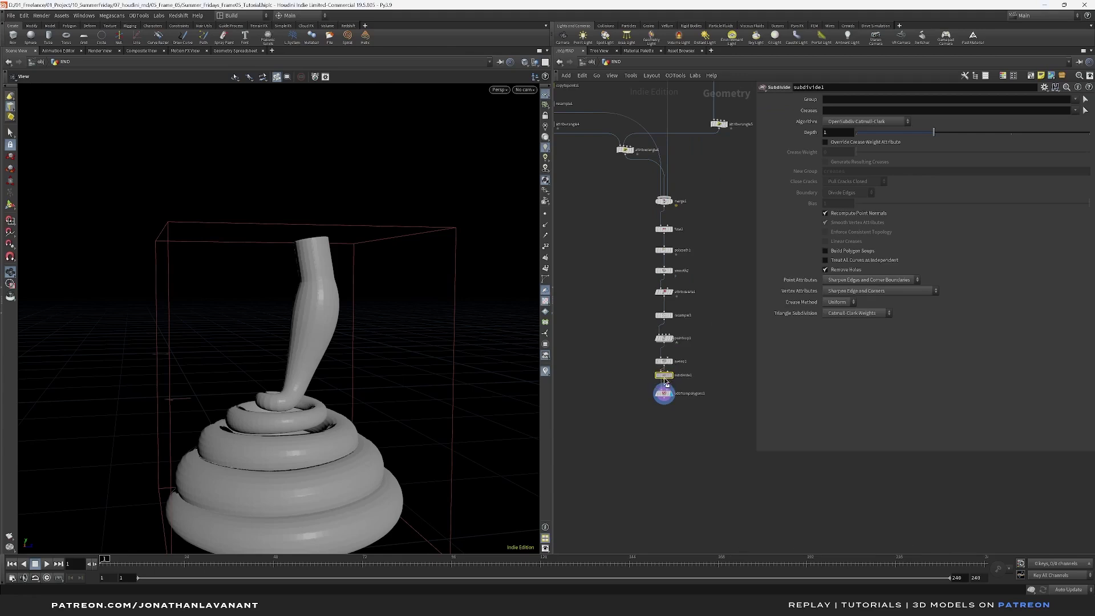
click(663, 398)
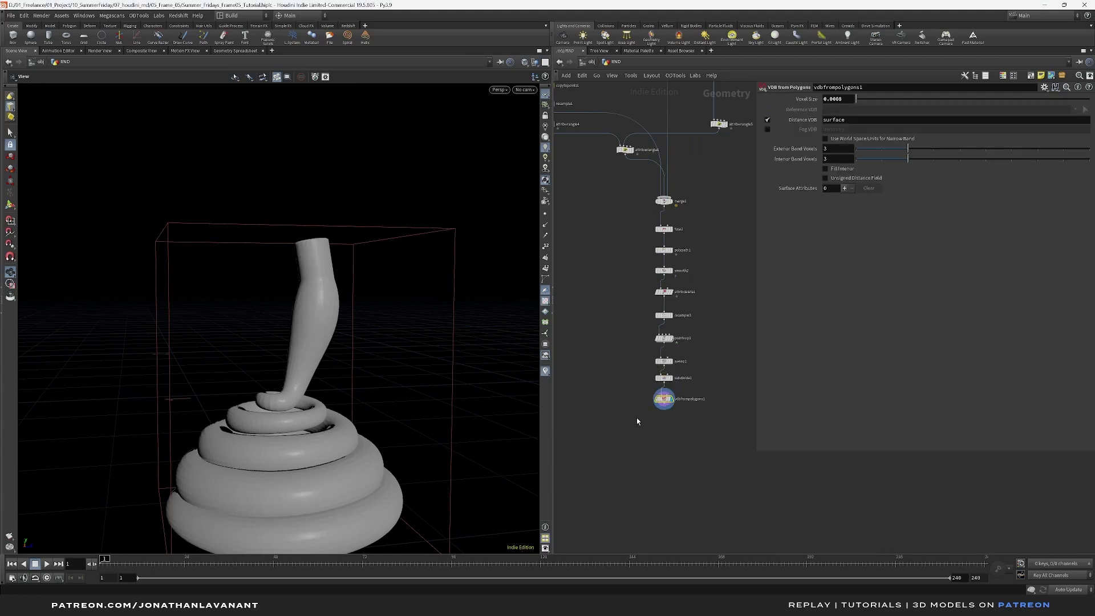
Branch a Blast node off the second Transform near the start of the network and display it.
scroll(639, 399, up, 10)
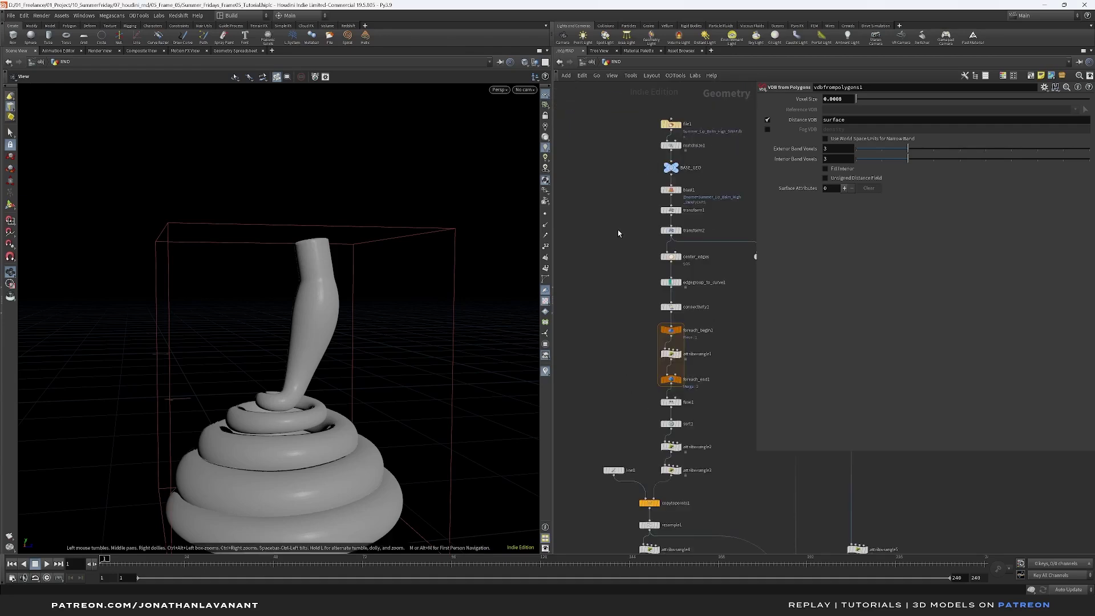
key(Tab)
text(blast)
key(Return)
click(622, 254)
drag(621, 251, 587, 258)
click(594, 257)
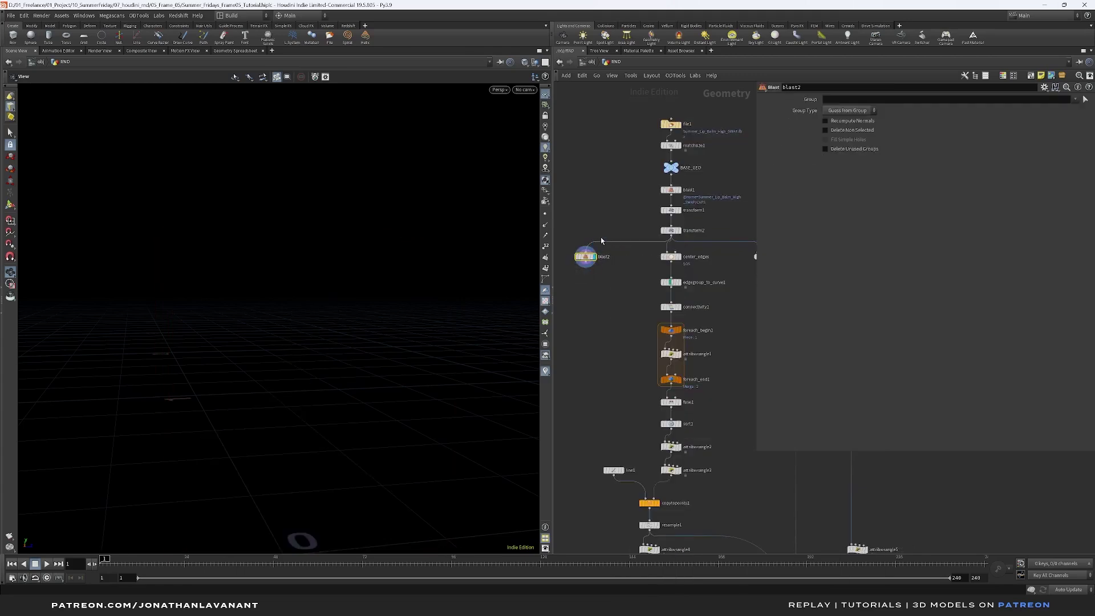
click(1075, 99)
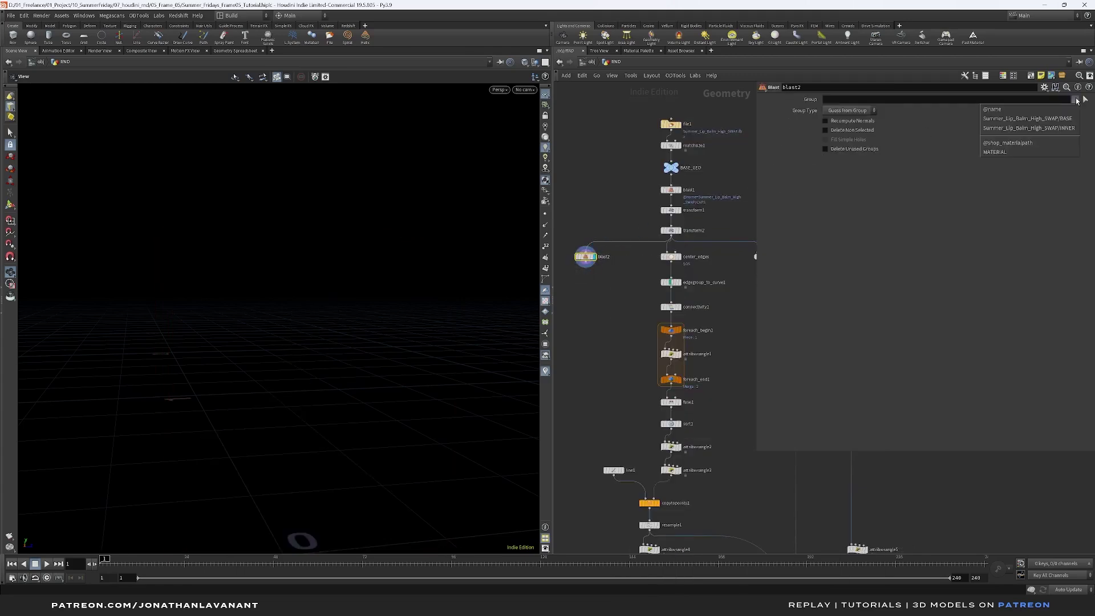
click(1055, 128)
click(825, 130)
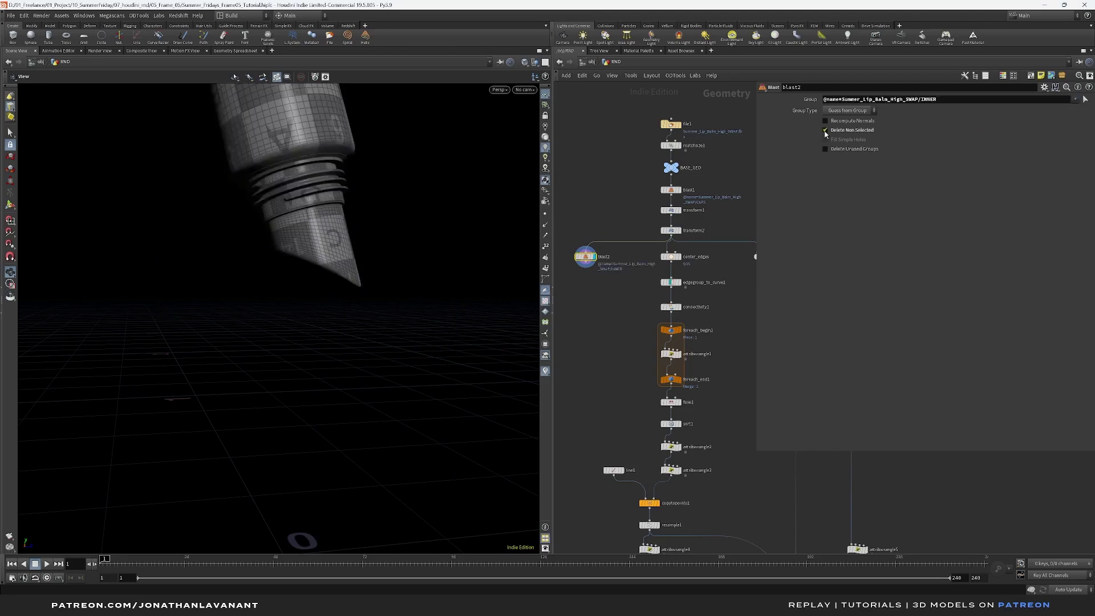
drag(342, 238, 301, 245)
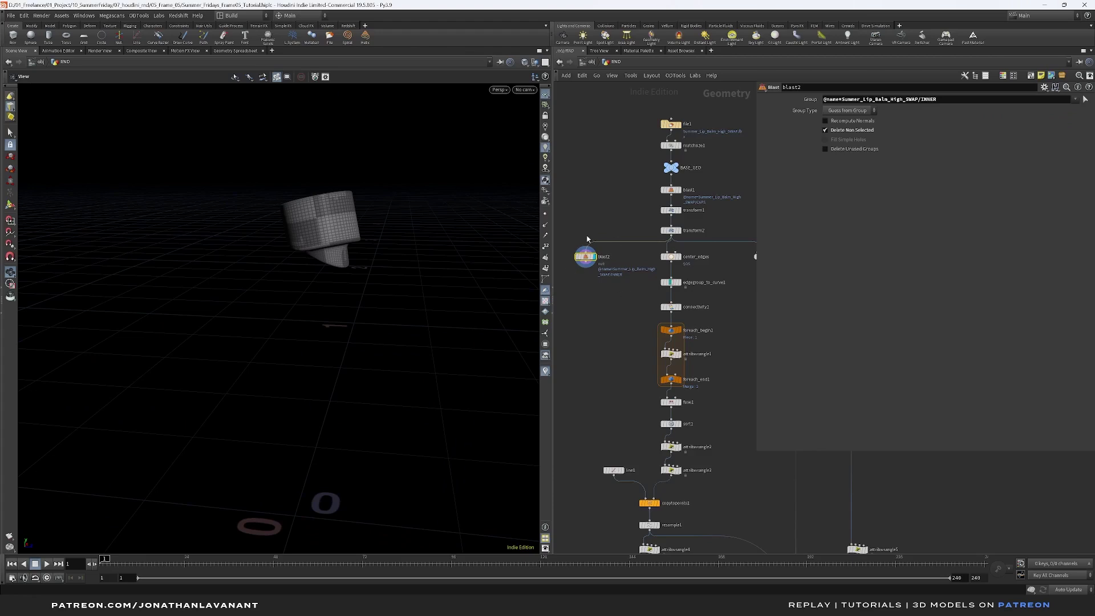
drag(313, 230, 315, 220)
scroll(612, 358, down, 2)
Compare the swept tube's VDB with the isolated INNER part by displaying each in turn.
mouse_move(632, 411)
middle_down()
mouse_move(647, 310)
mouse_move(638, 147)
middle_up()
middle_drag(679, 411, 635, 276)
middle_drag(685, 437, 647, 456)
drag(629, 432, 709, 403)
click(694, 409)
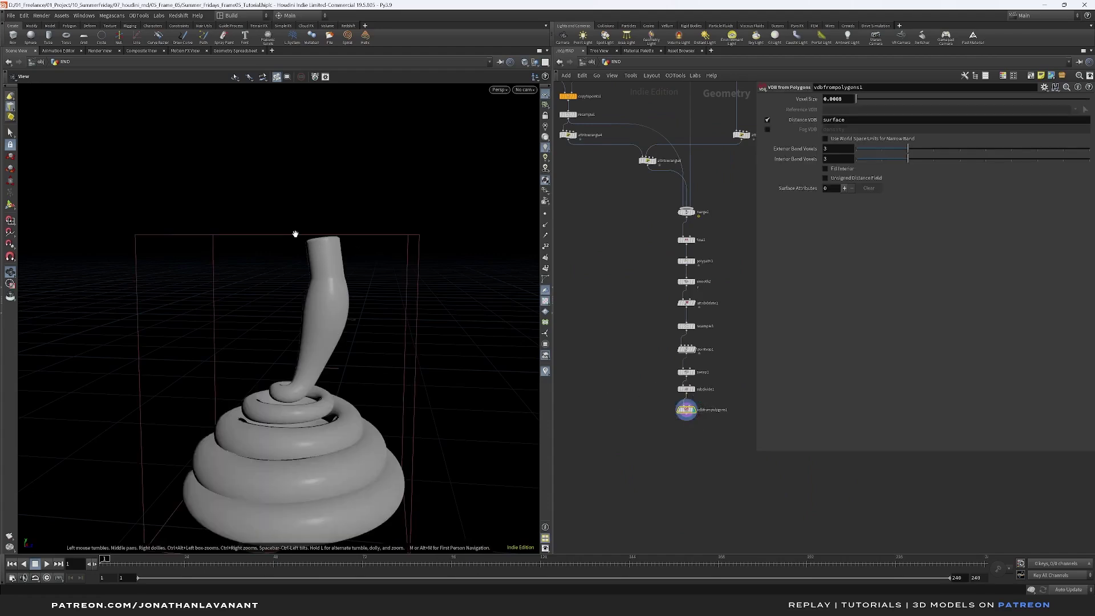
middle_drag(625, 285, 709, 560)
click(608, 188)
middle_drag(609, 190, 613, 223)
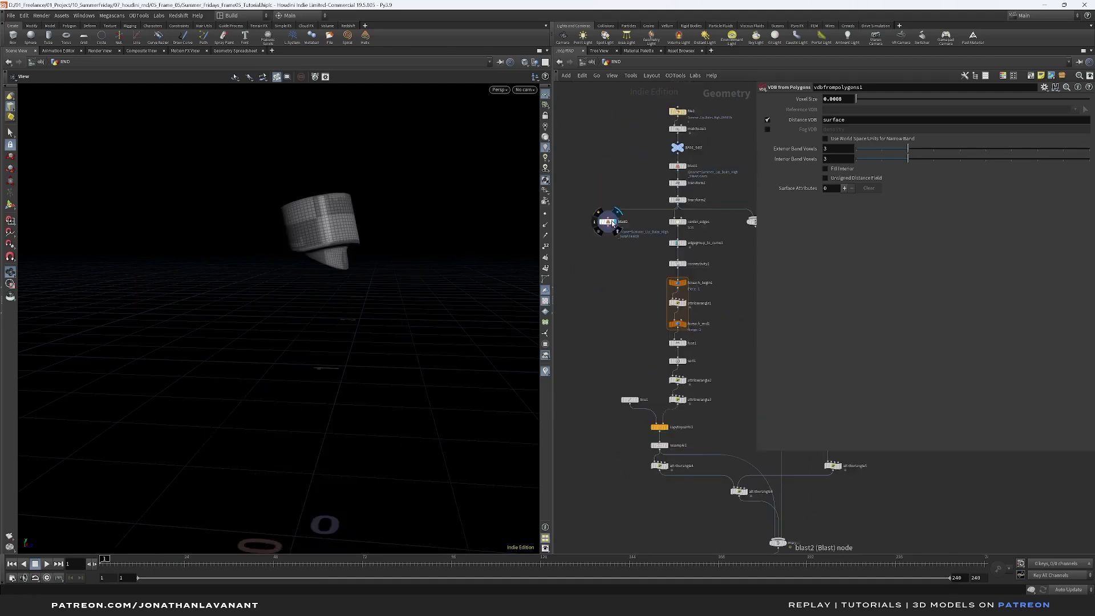
Turn off Delete Non Selected on the INNER Blast and add a displayed Null named RNDR_GEO below it.
drag(611, 223, 593, 228)
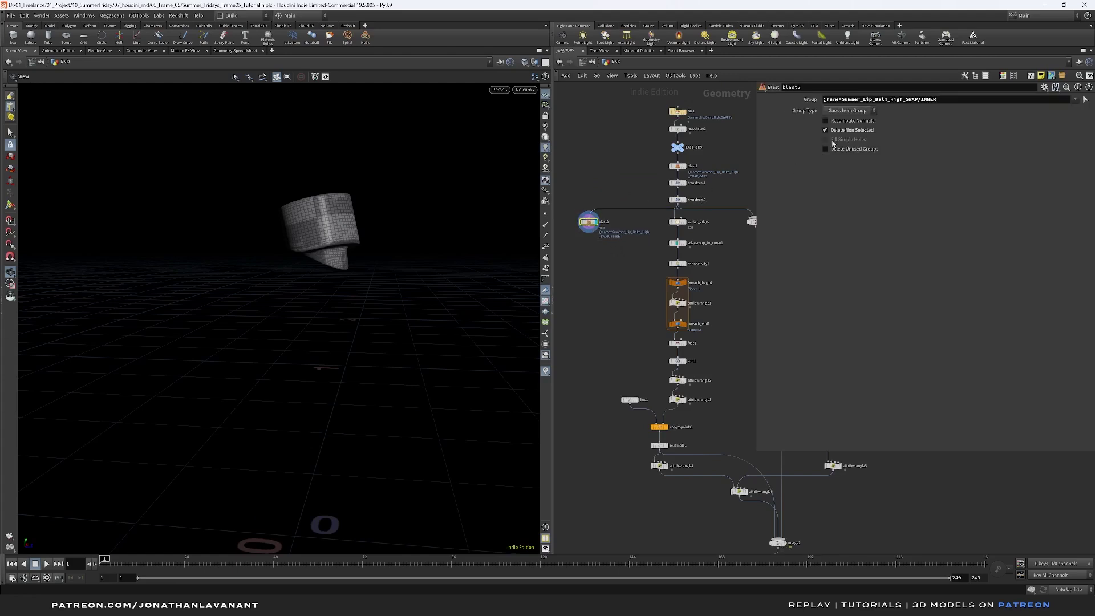
click(825, 130)
key(Tab)
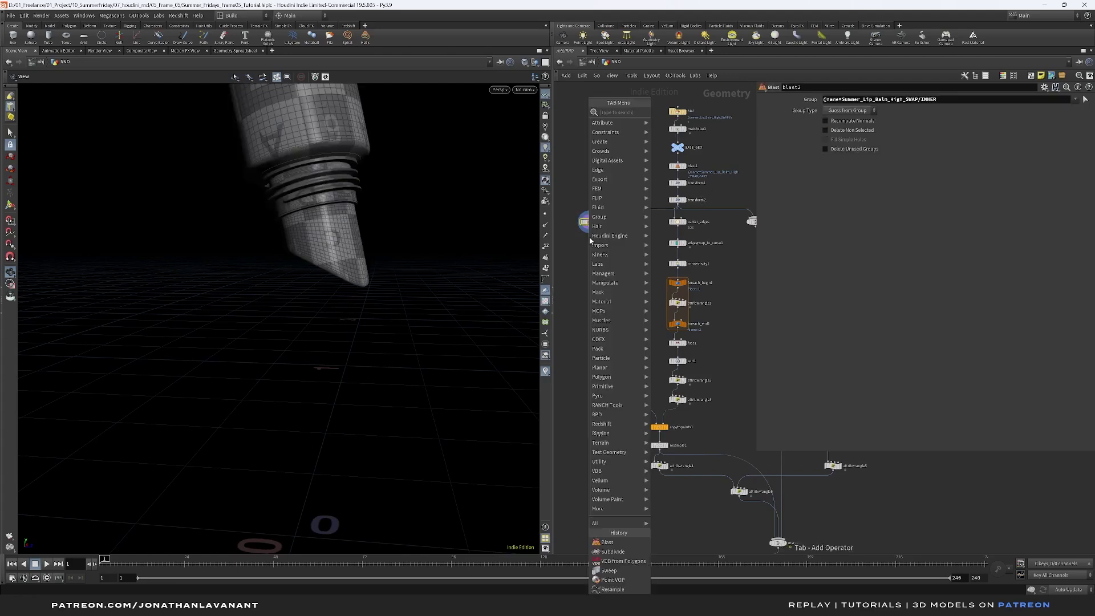
text(null)
key(Return)
drag(590, 239, 591, 244)
click(594, 244)
click(604, 246)
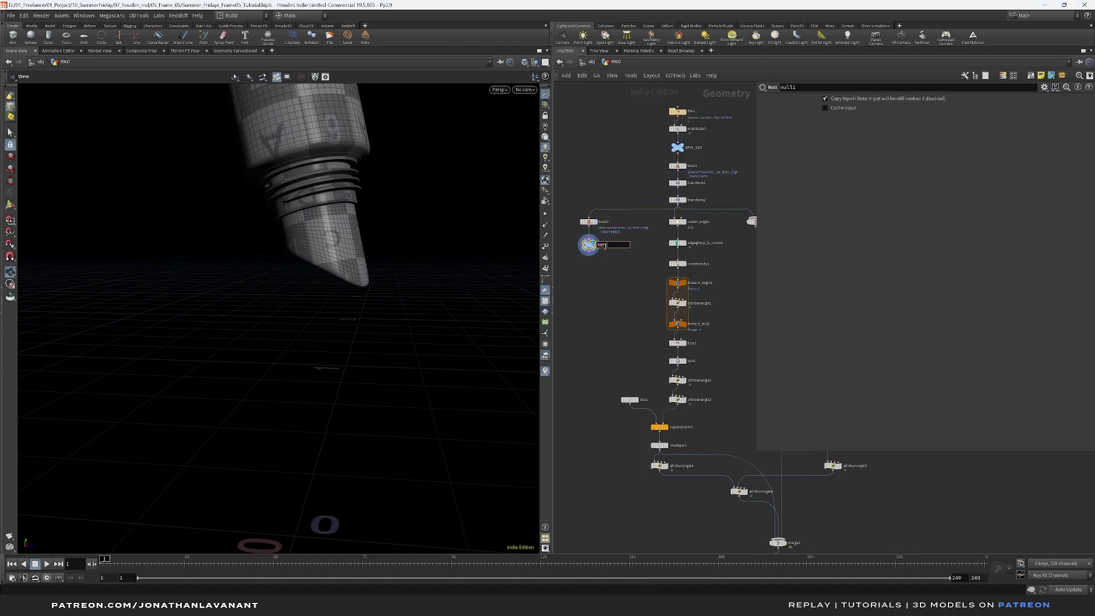
text(RNDR_GEO)
key(Return)
Duplicate the Blast and RNDR_GEO pair beside the original and enable Delete Non Selected on the copied Blast.
drag(365, 183, 445, 274)
middle_drag(583, 270, 648, 310)
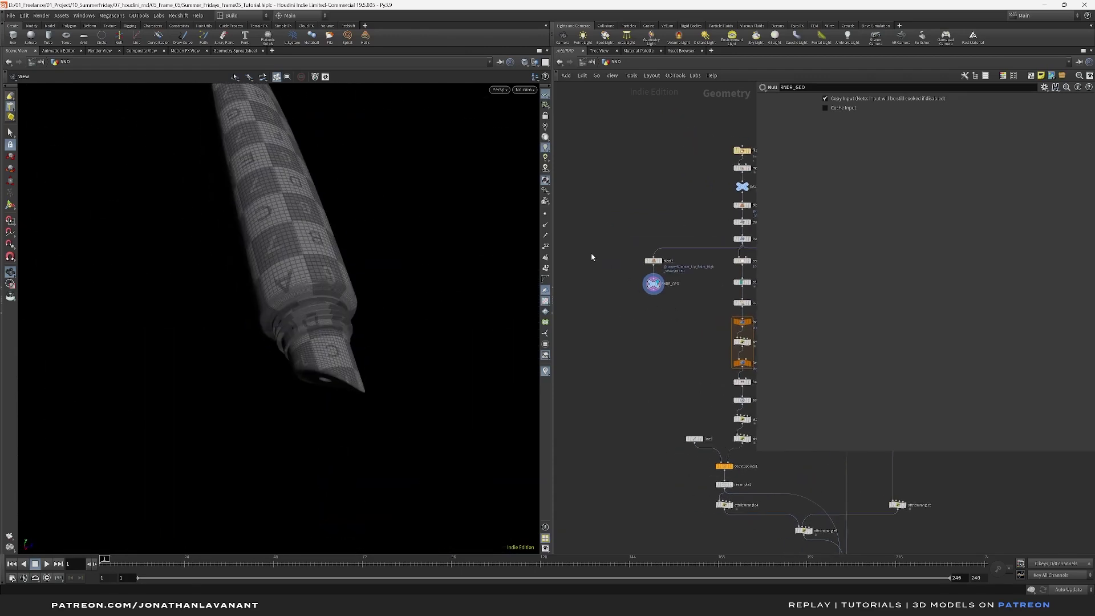
drag(349, 328, 333, 329)
drag(627, 308, 594, 265)
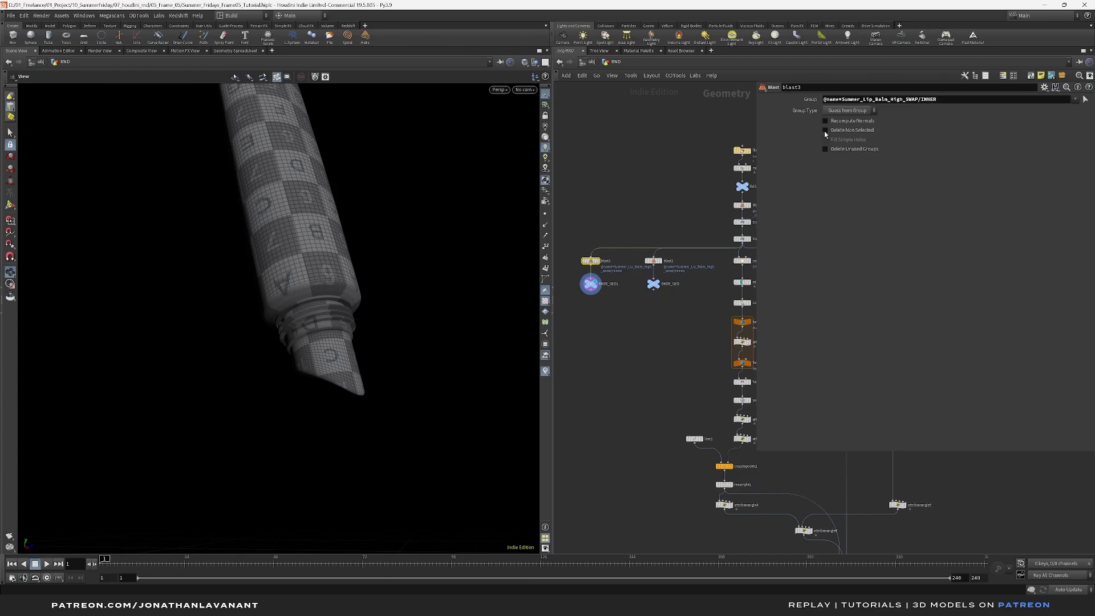
click(824, 130)
Rename the duplicated Null as INNER.
double_click(609, 283)
key(BackSpace)
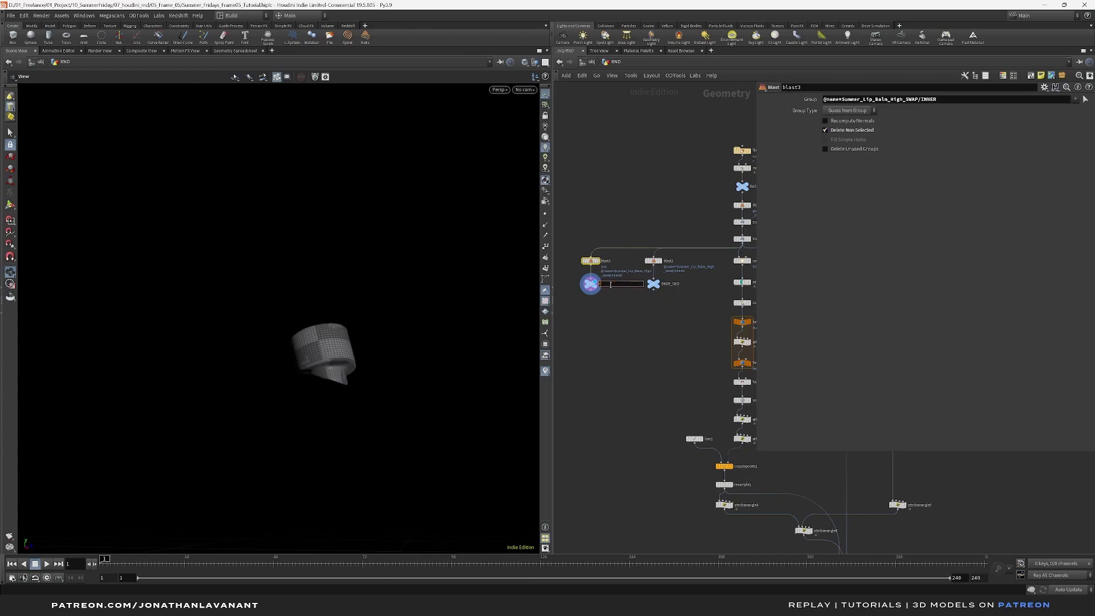
text(INNER)
click(588, 316)
Copy the INNER Null and add an Object Merge node beside the tube's VDB chain.
drag(610, 284, 612, 284)
key(ctrl+c)
scroll(643, 433, down, 3)
middle_drag(662, 480, 616, 260)
scroll(684, 431, up, 3)
middle_drag(685, 432, 618, 423)
scroll(624, 415, up, 2)
key(Caps_Lock)
key(Tab)
key(Return)
click(600, 431)
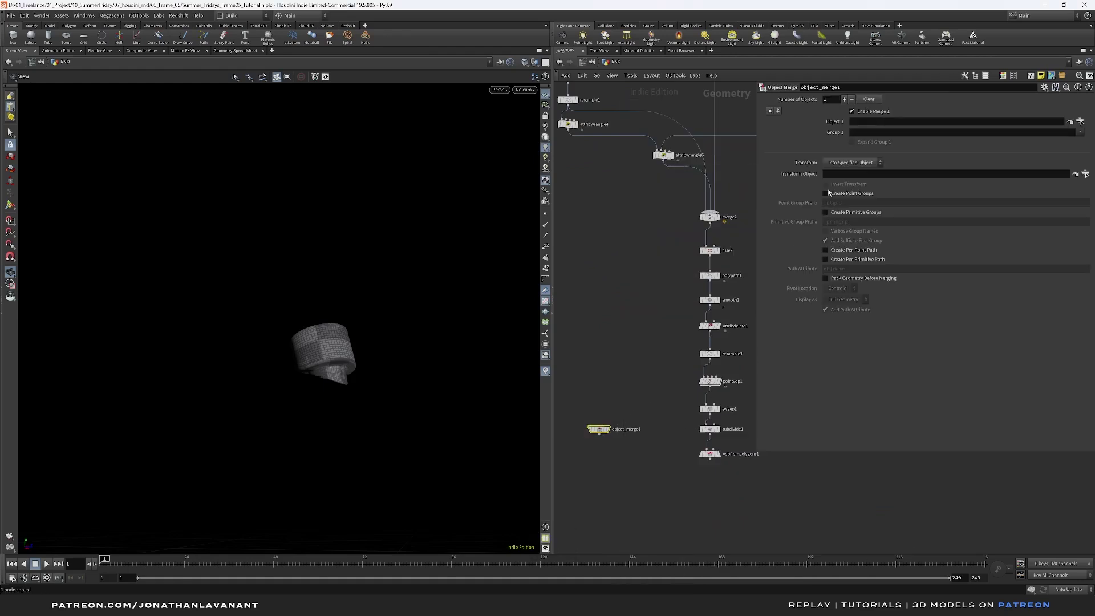
Set the Object Merge's Object 1 to /obj/RND/INNER and display it.
key(ctrl+v)
key(Return)
click(607, 429)
drag(601, 431, 596, 431)
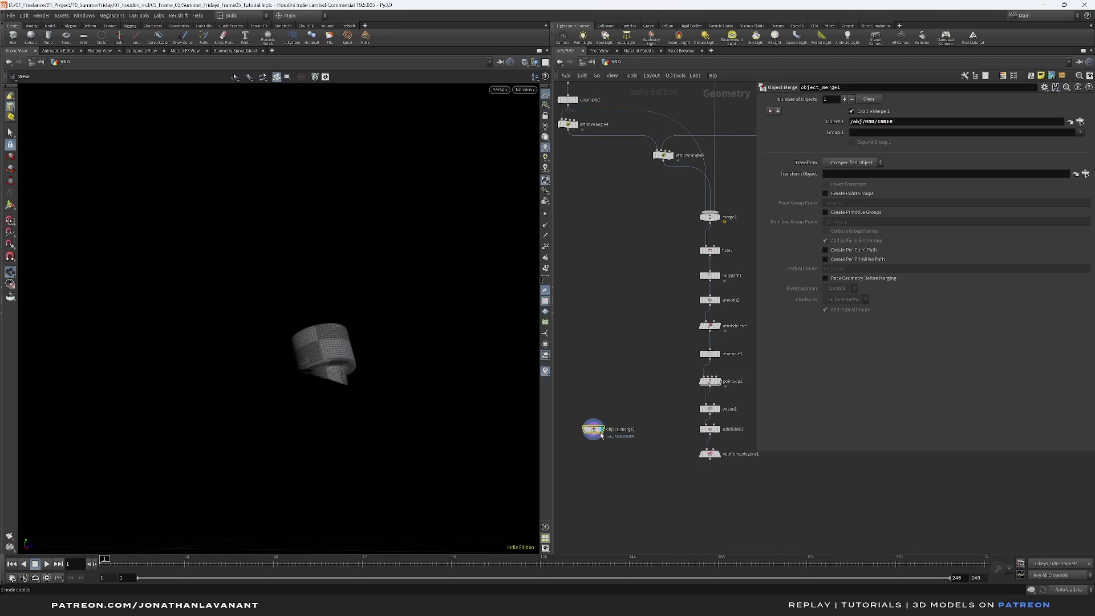
Place a copy of the VDB from Polygons node below the Object Merge, connect it and display the result.
middle_drag(627, 468, 628, 451)
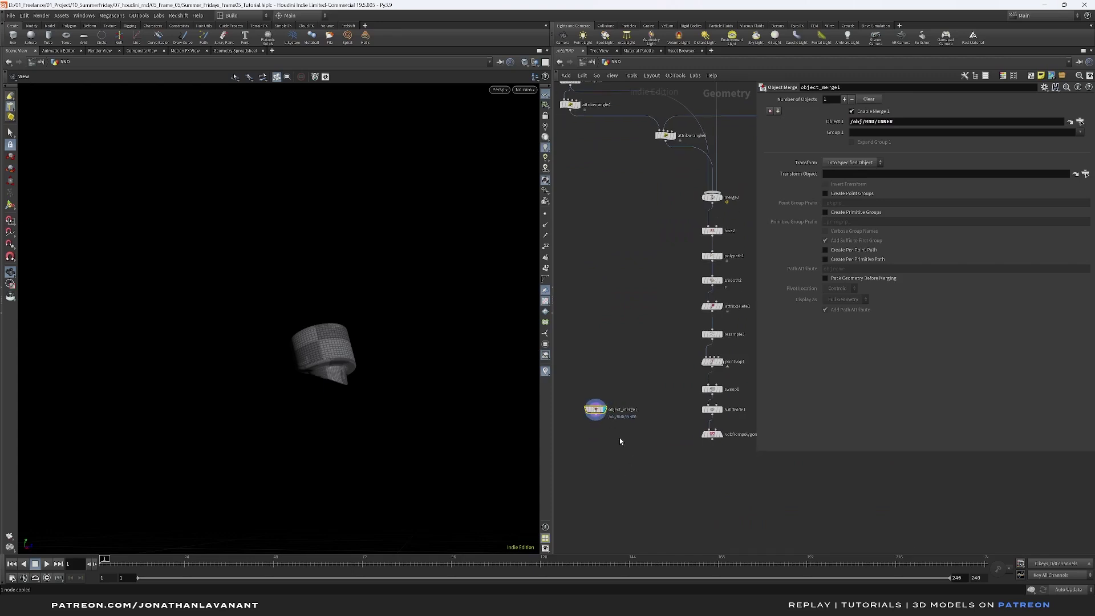
key(ctrl+v)
click(601, 438)
click(604, 437)
middle_drag(605, 443, 608, 428)
drag(572, 378, 589, 419)
click(586, 434)
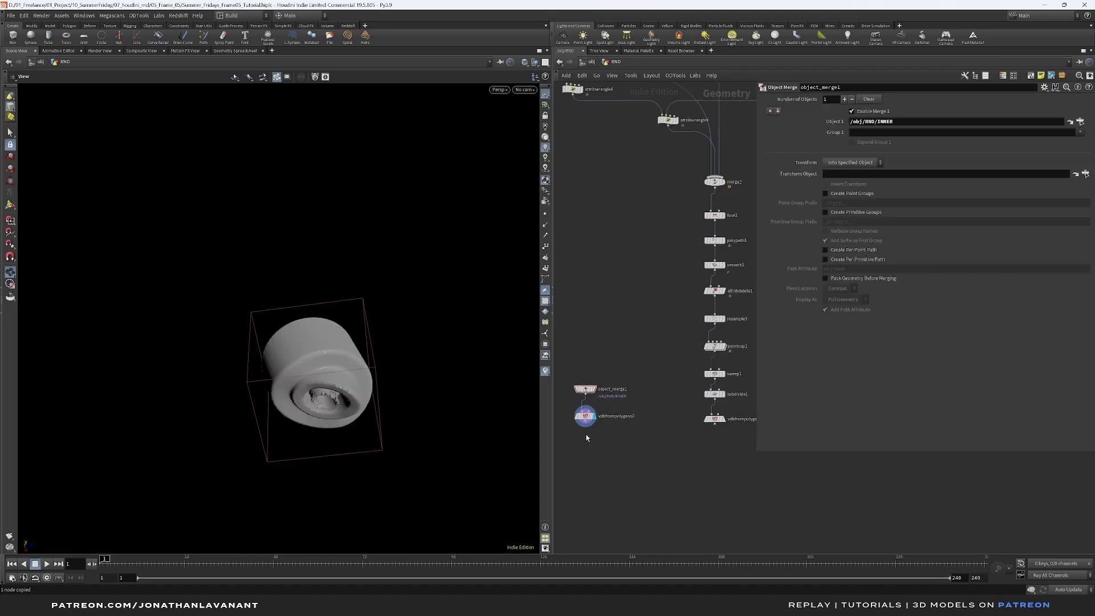
Add a VDB Reshape SDF node below the INNER part's VDB, display it and set its Offset to 0.5.
key(Tab)
text(vdbresh)
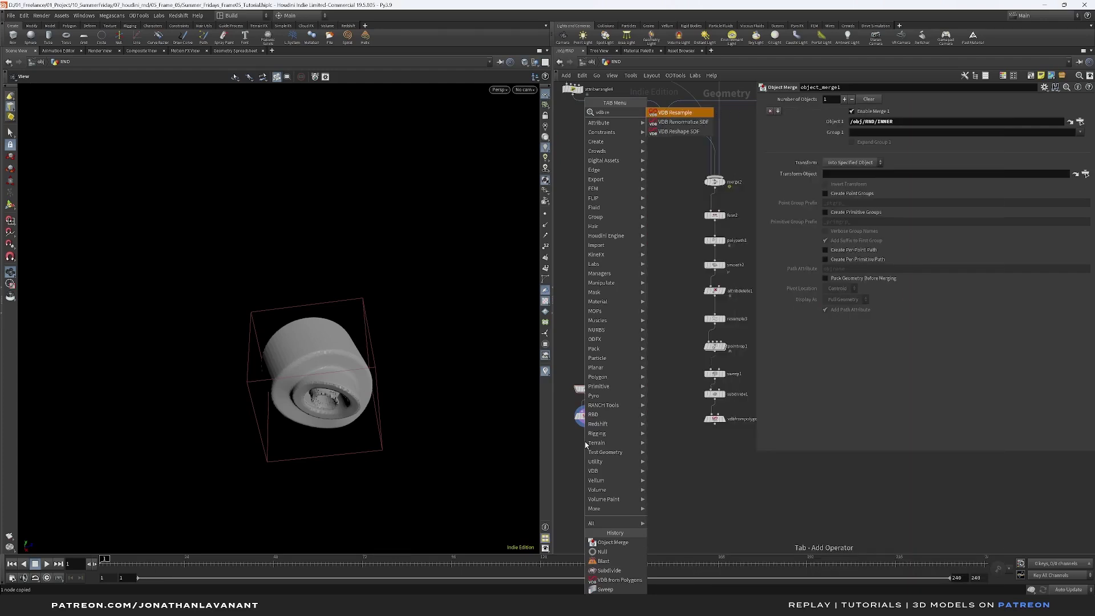
key(Return)
key(Return)
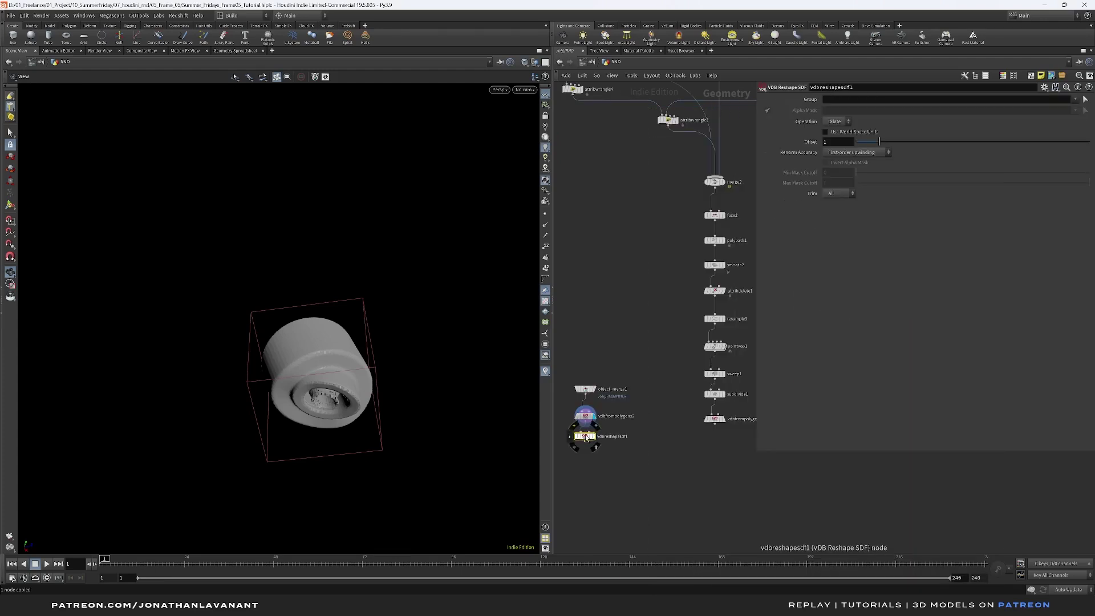
click(593, 436)
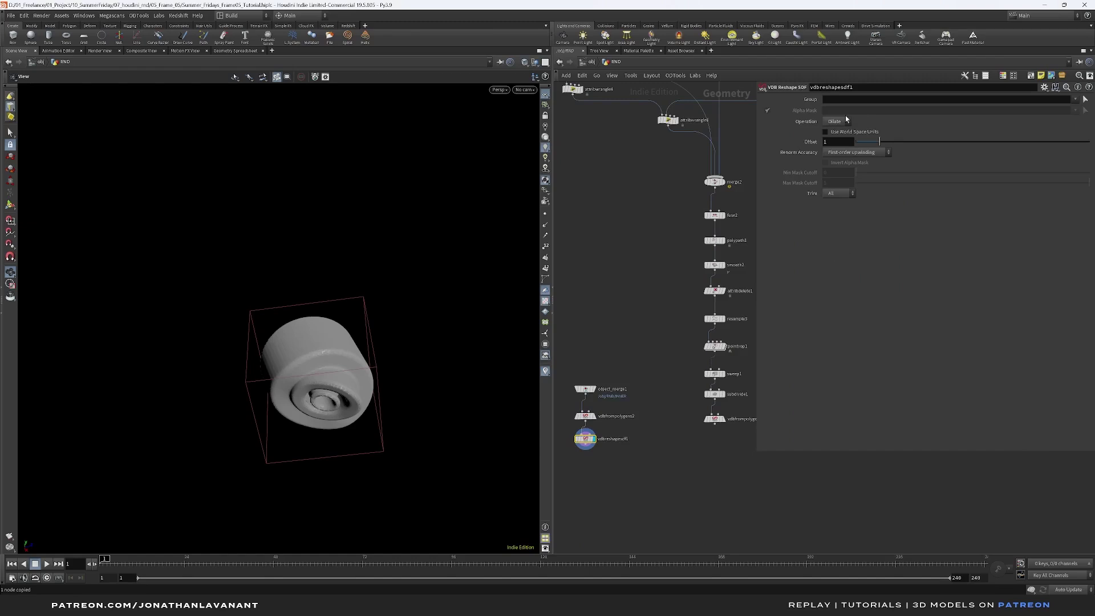
click(840, 141)
key(Return)
Add a VDB Combine node, feed it the reshaped INNER VDB and the tube VDB, and display it.
middle_drag(664, 456, 656, 442)
key(Tab)
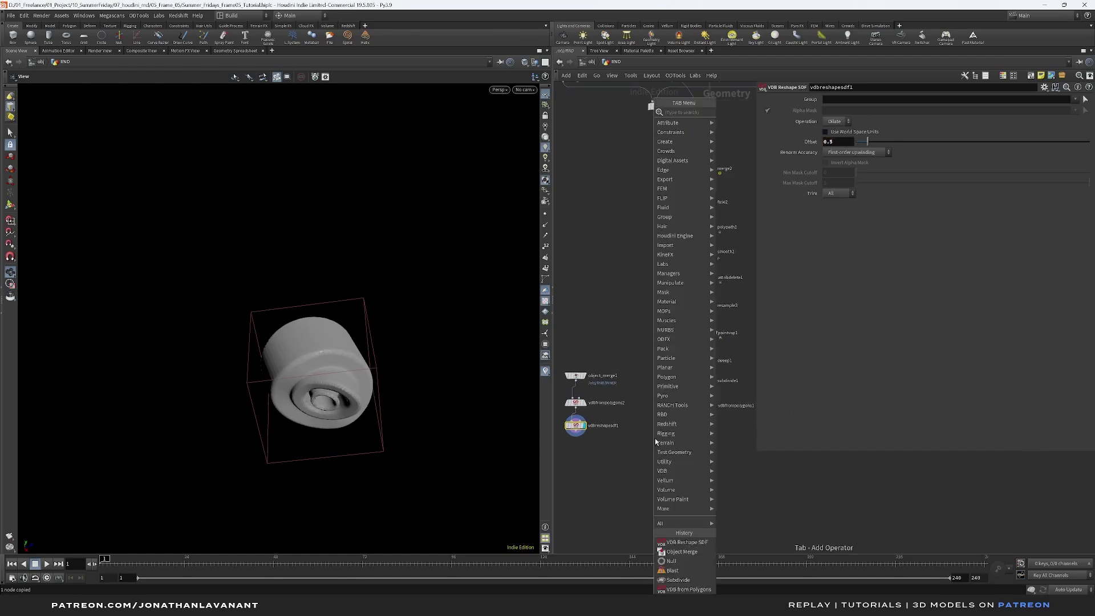
text(vdbcom)
key(Return)
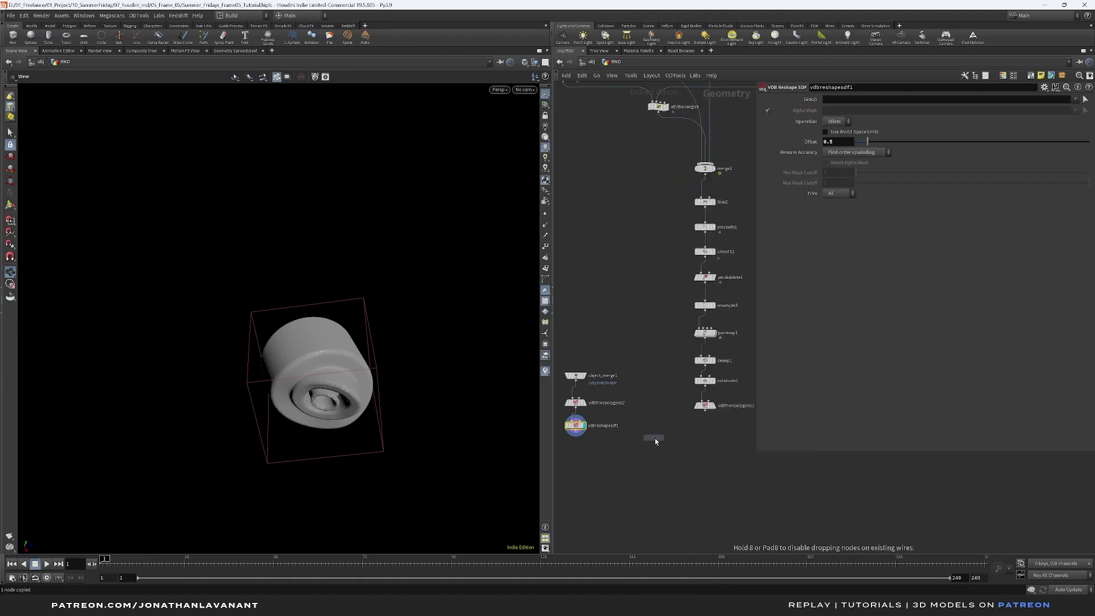
click(684, 475)
drag(581, 436, 682, 472)
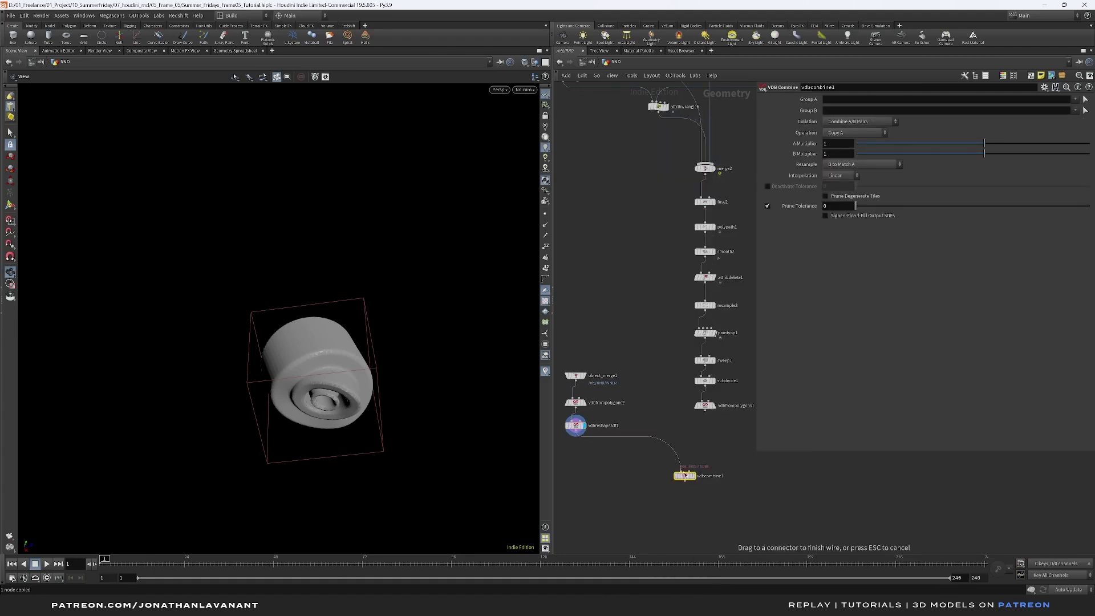
drag(705, 411, 710, 469)
click(694, 476)
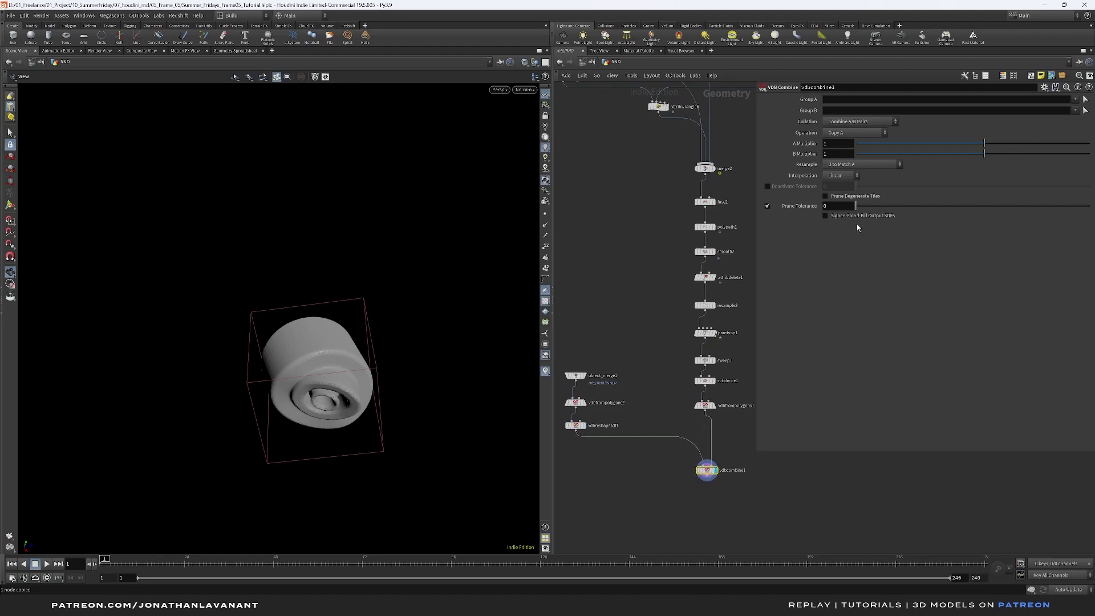
Set the VDB Combine node's Operation to SDF Union and inspect the merged shape from several angles.
click(857, 133)
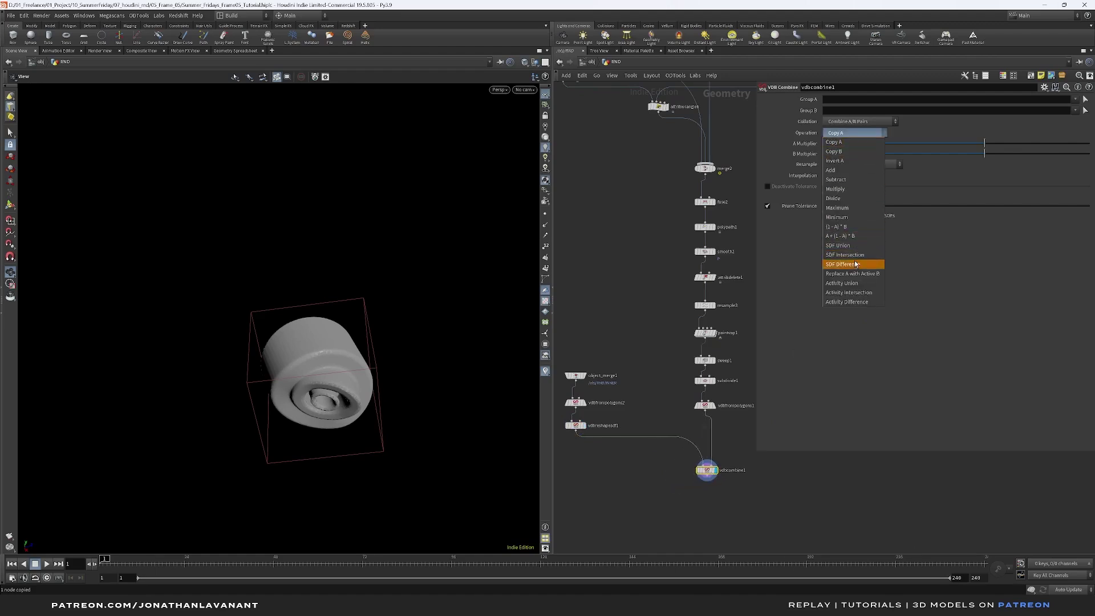
click(851, 250)
scroll(402, 358, down, 8)
mouse_move(401, 357)
mouse_down()
mouse_move(357, 403)
mouse_move(377, 361)
mouse_move(400, 346)
mouse_move(385, 348)
mouse_move(423, 393)
mouse_move(393, 371)
mouse_up()
scroll(382, 384, up, 4)
middle_drag(701, 507, 686, 491)
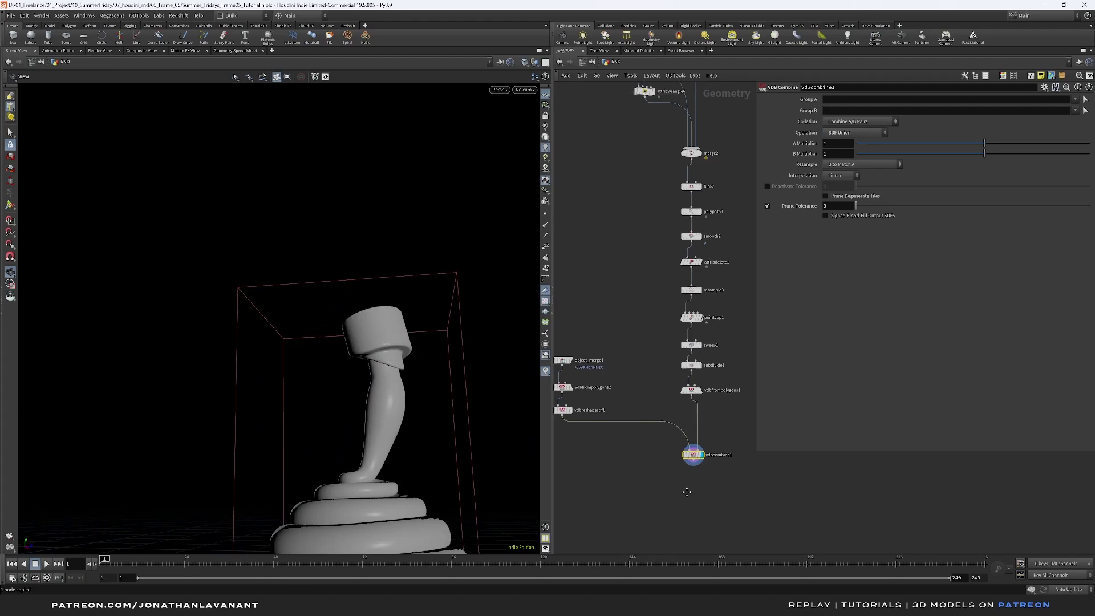
drag(414, 346, 397, 343)
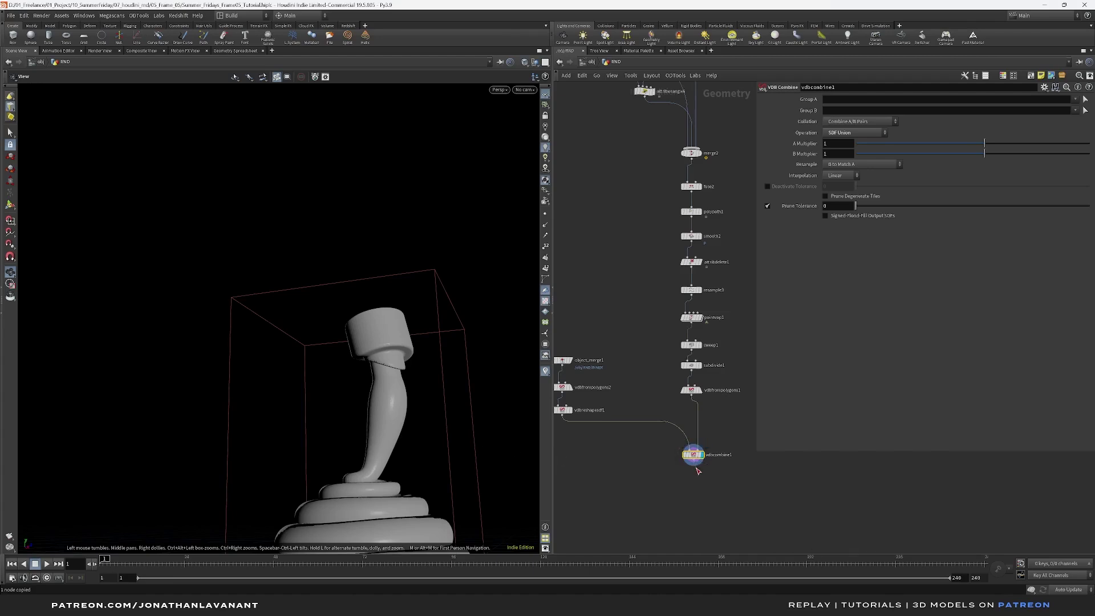
Add a VDB Reshape SDF node with its default Dilate settings below the VDB Combine and display it.
key(Tab)
text(vdb resh)
key(Return)
click(696, 476)
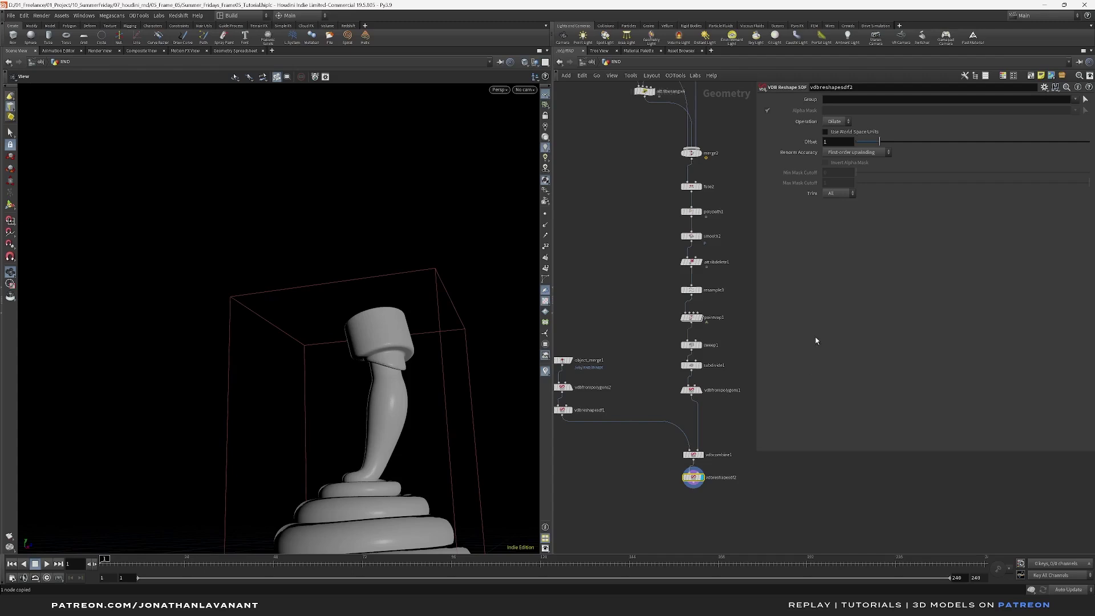
Add a VDB Smooth SDF node below the combined shape's VDB Reshape SDF, display it and set its Operation to Gaussian.
middle_drag(736, 473, 662, 462)
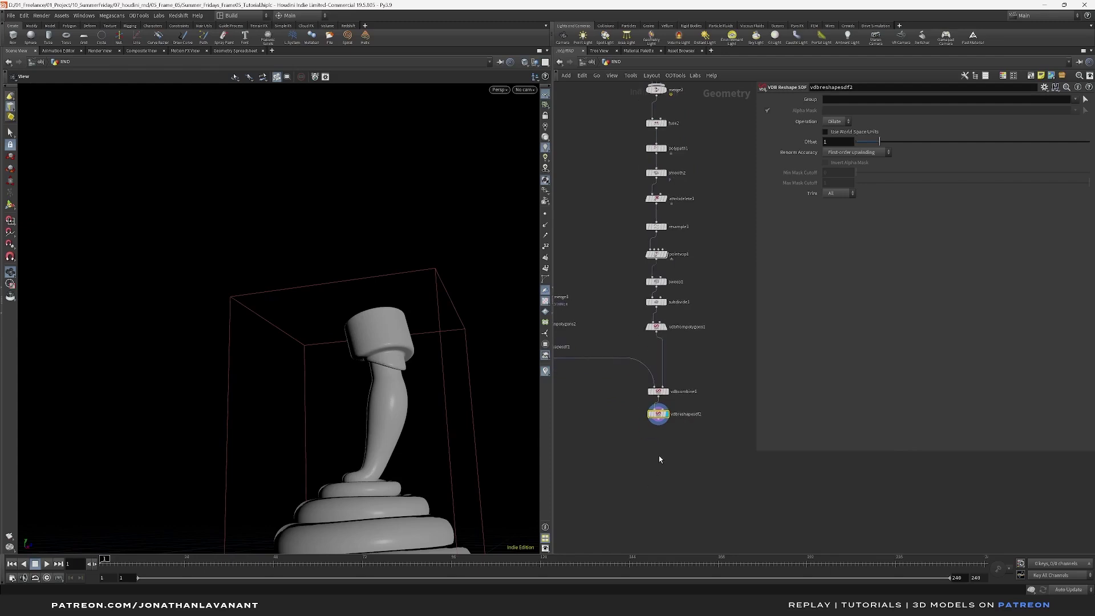
key(Tab)
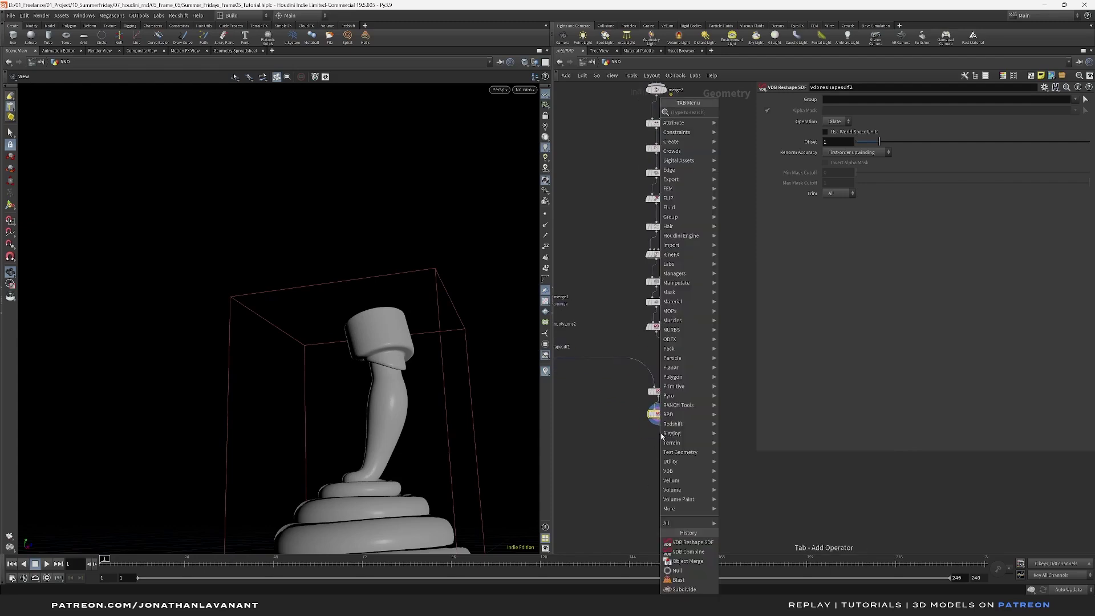
text(vdb smooth)
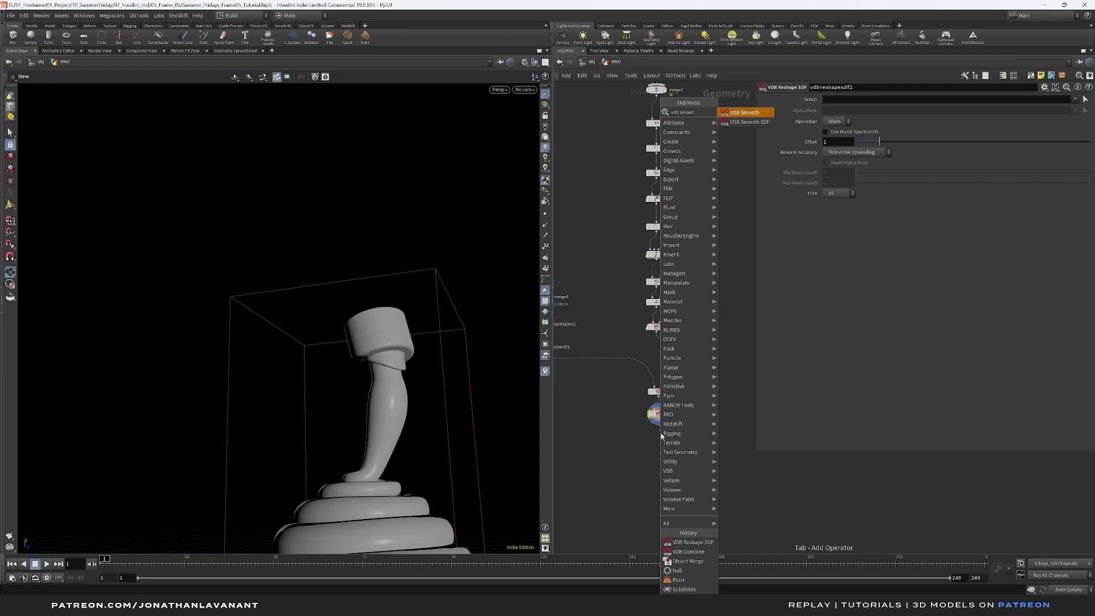
key(Return)
click(662, 437)
drag(662, 437, 660, 442)
click(666, 438)
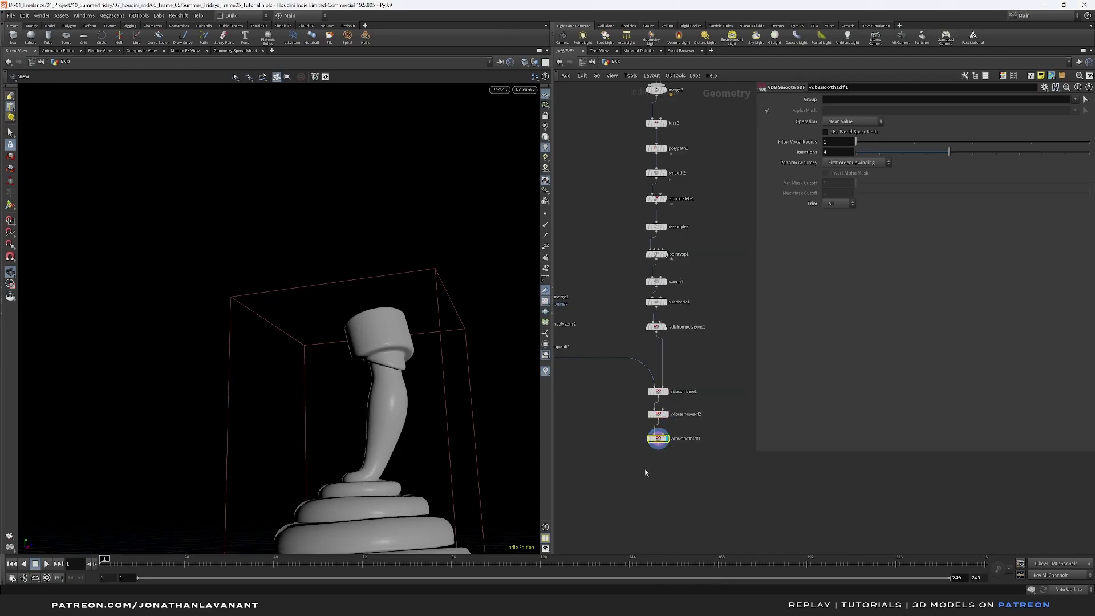
click(843, 122)
click(846, 142)
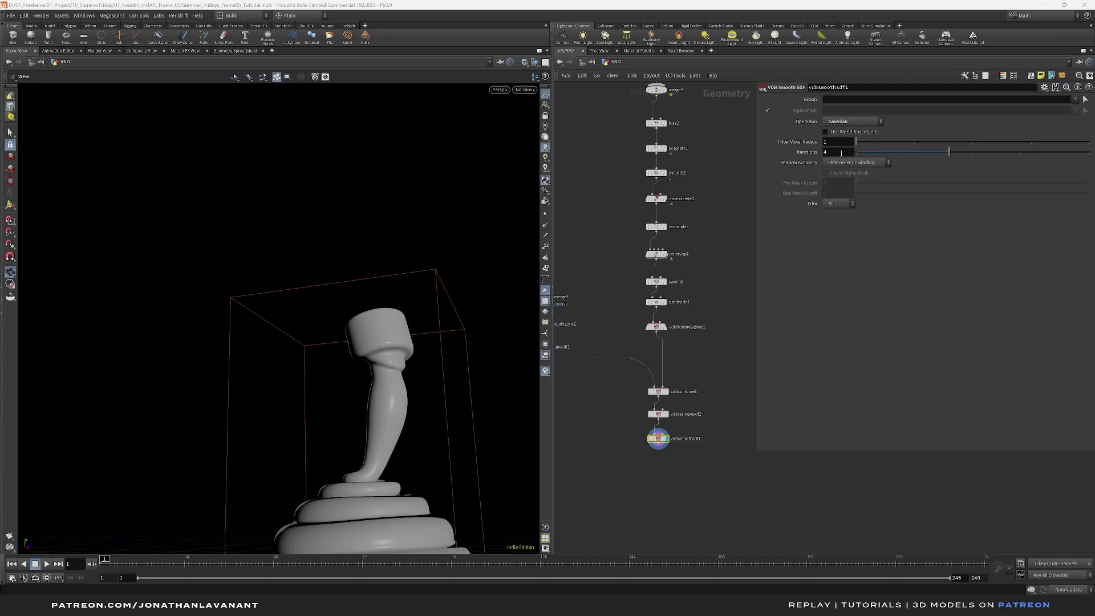
Add a second VDB Smooth SDF node below the first, display it and set it to Mean Curvature Flow with 6 iterations.
middle_drag(698, 462, 702, 439)
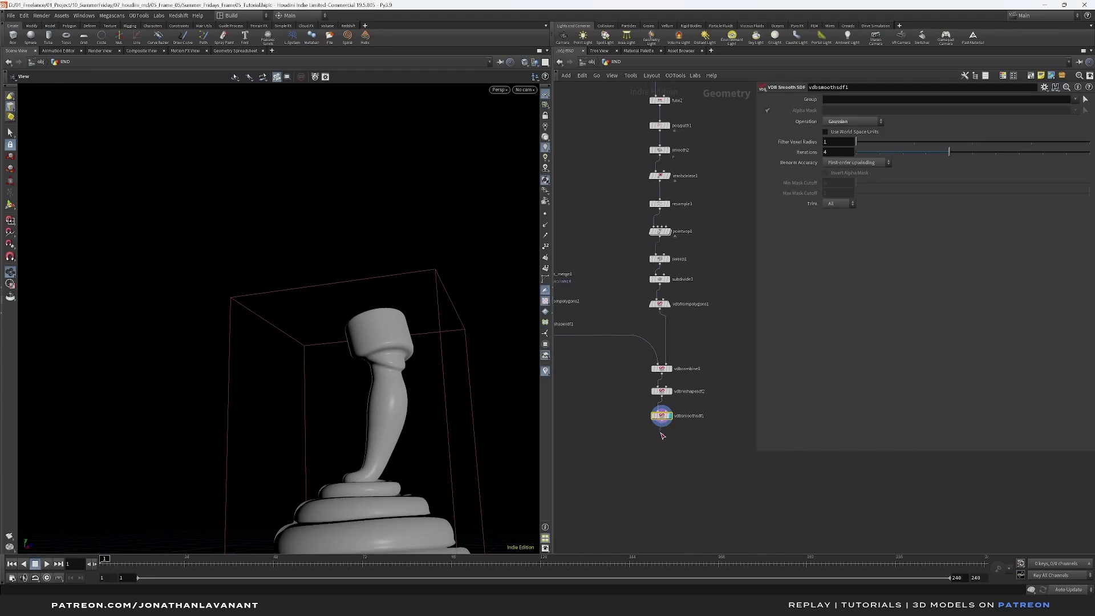
key(Tab)
text(vdb s)
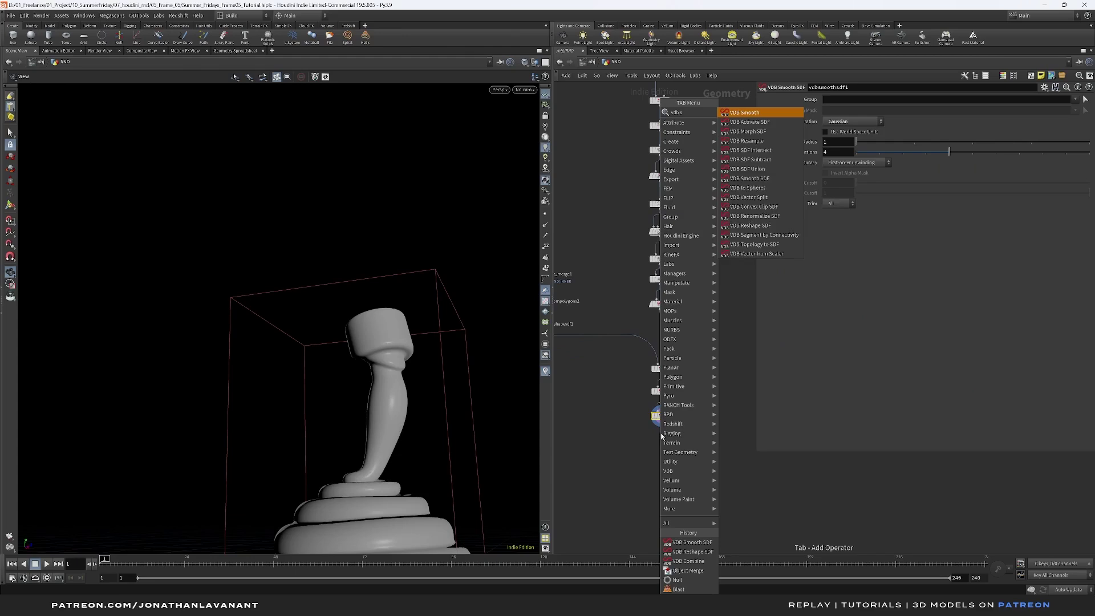
text(moo)
key(Down)
key(Return)
click(661, 438)
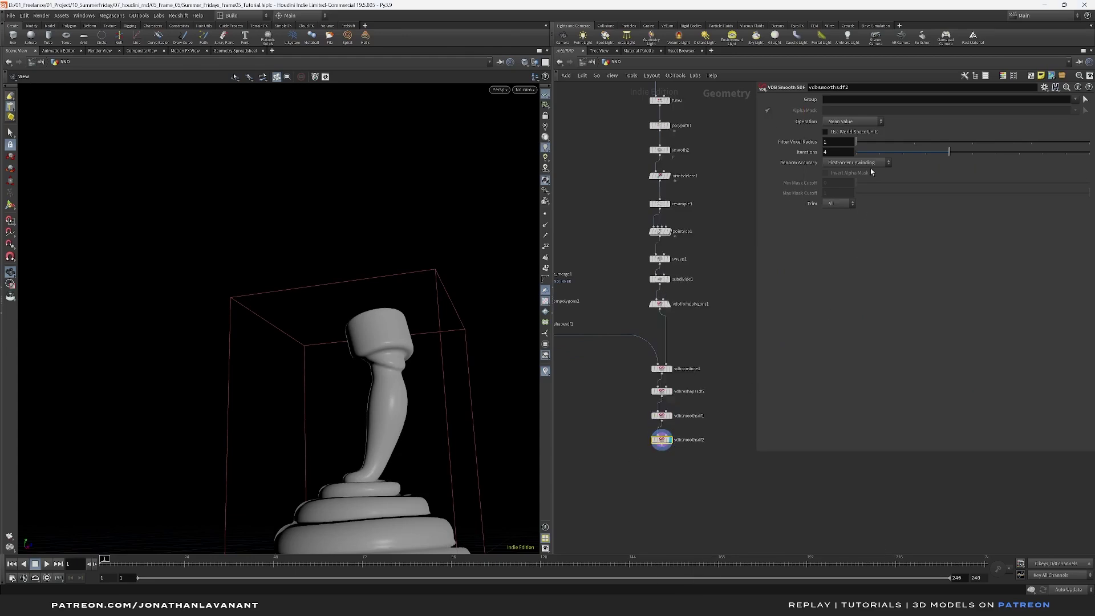
click(853, 122)
click(854, 154)
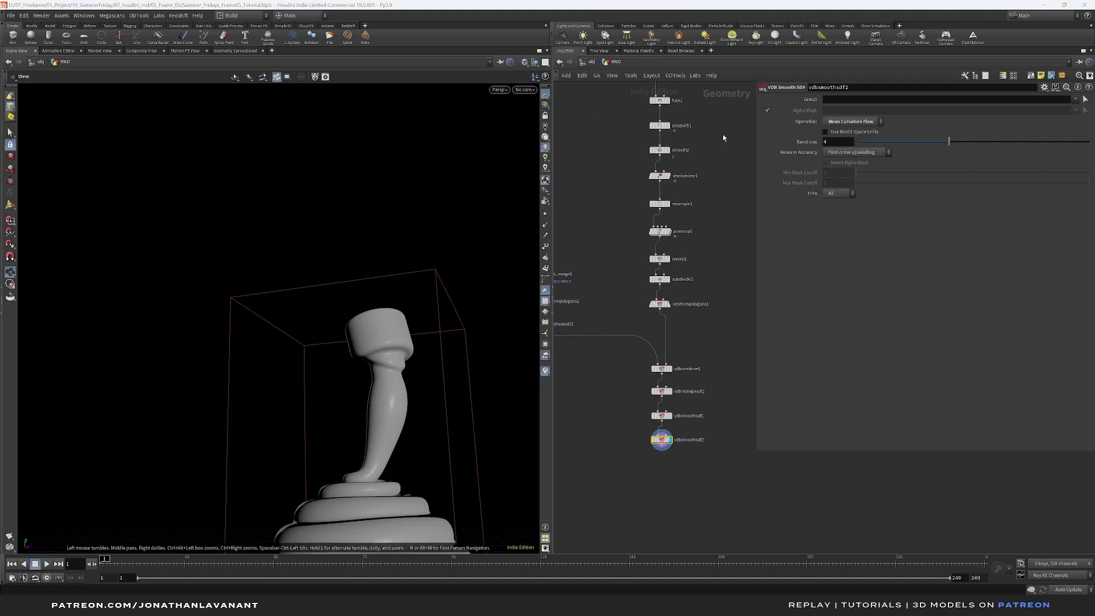
click(829, 141)
key(Return)
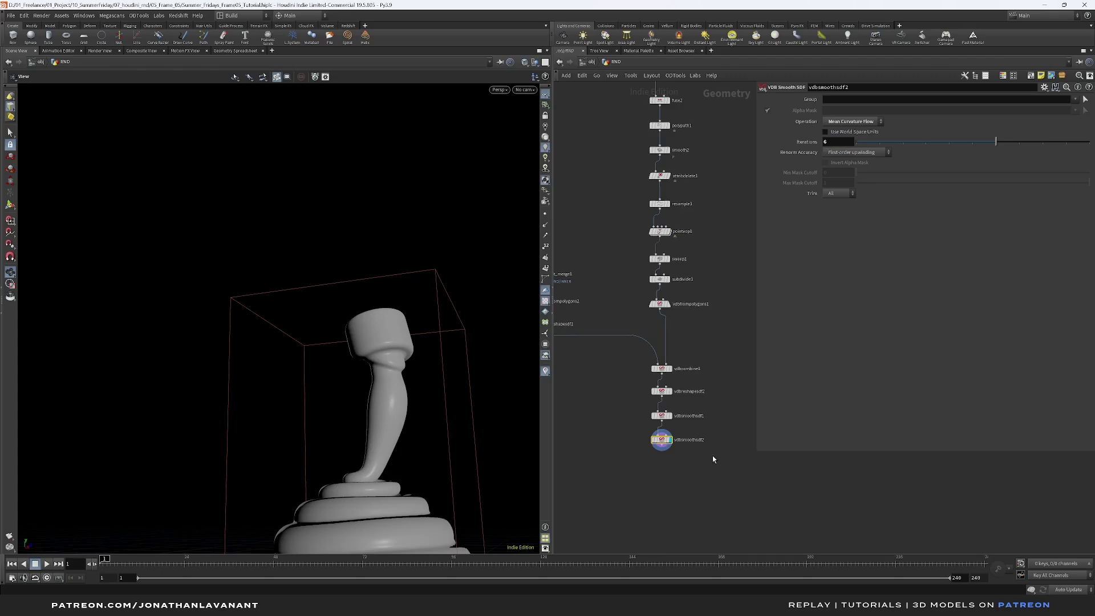
Add a third VDB Smooth SDF node at the chain's end, display it and set it to Gaussian with 10 iterations.
middle_drag(696, 467, 694, 430)
key(Tab)
text(vdb smo)
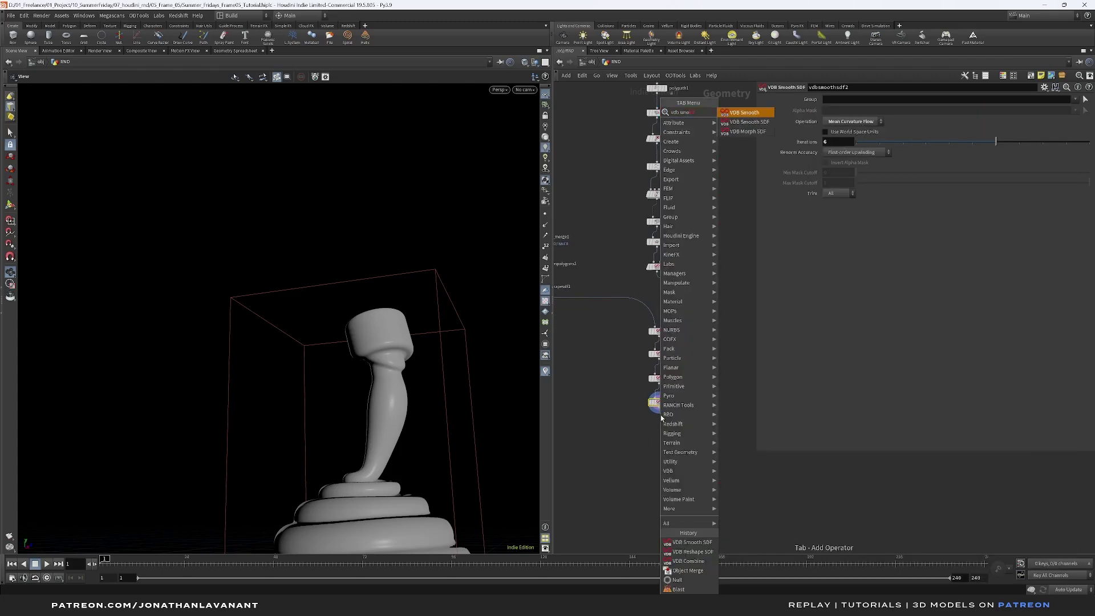
key(Down)
key(Return)
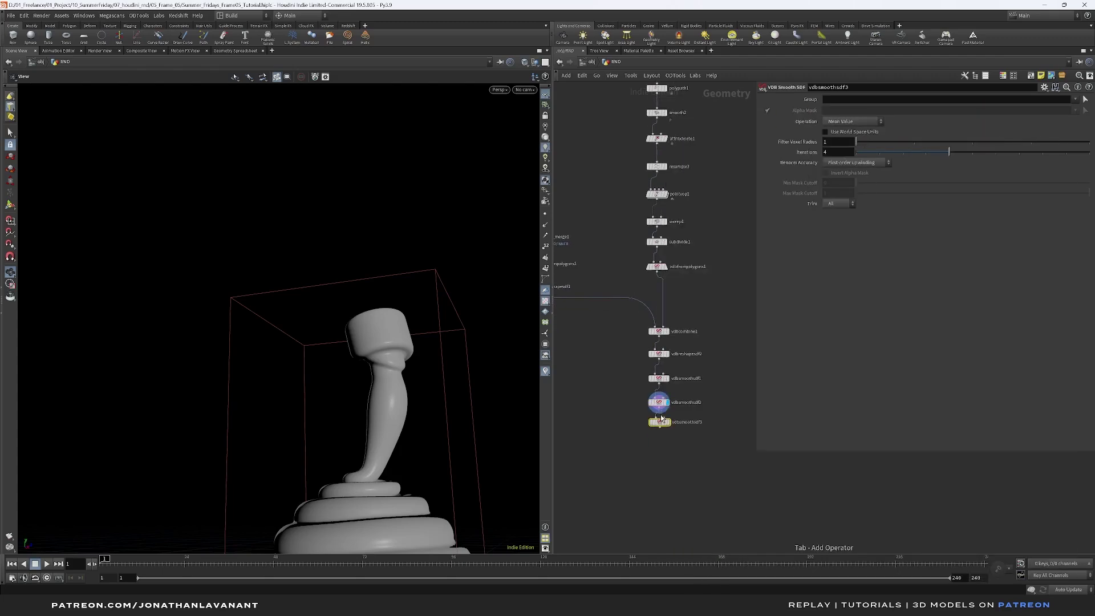
click(663, 430)
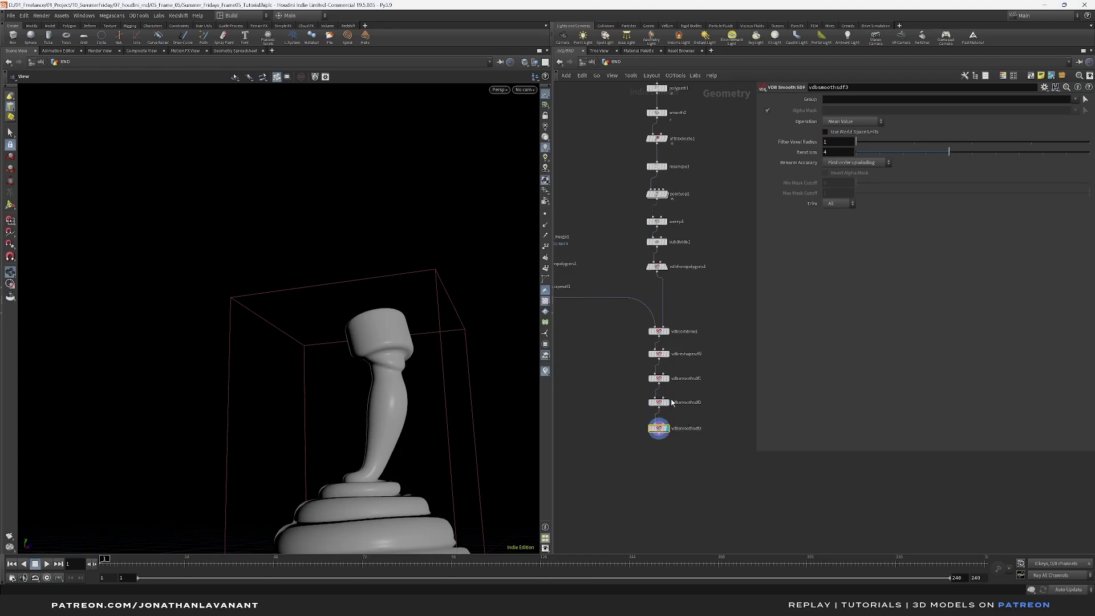
click(852, 123)
click(849, 131)
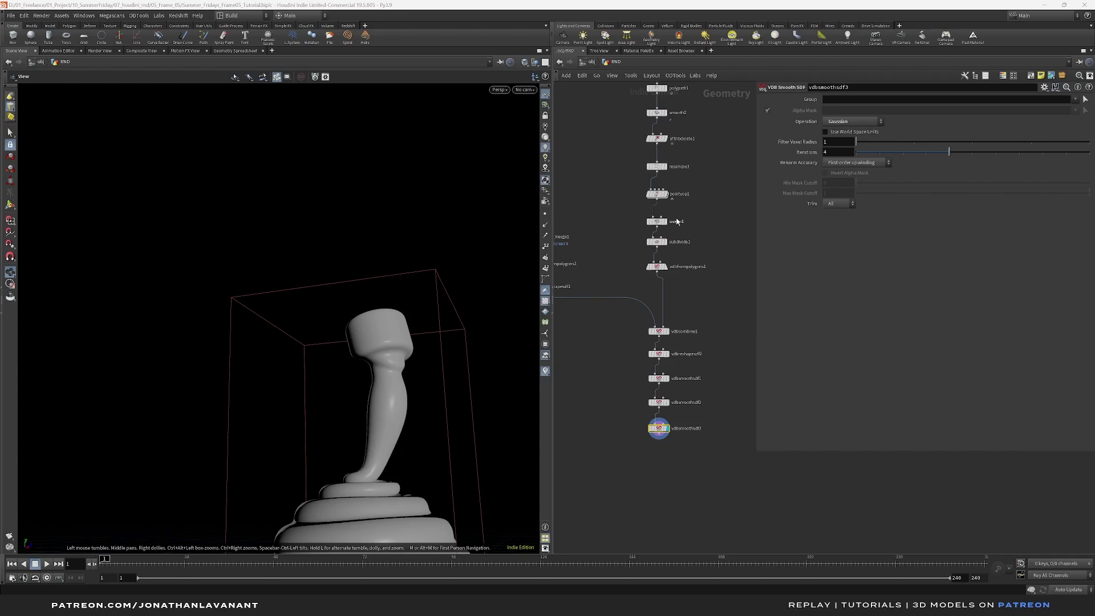
click(833, 153)
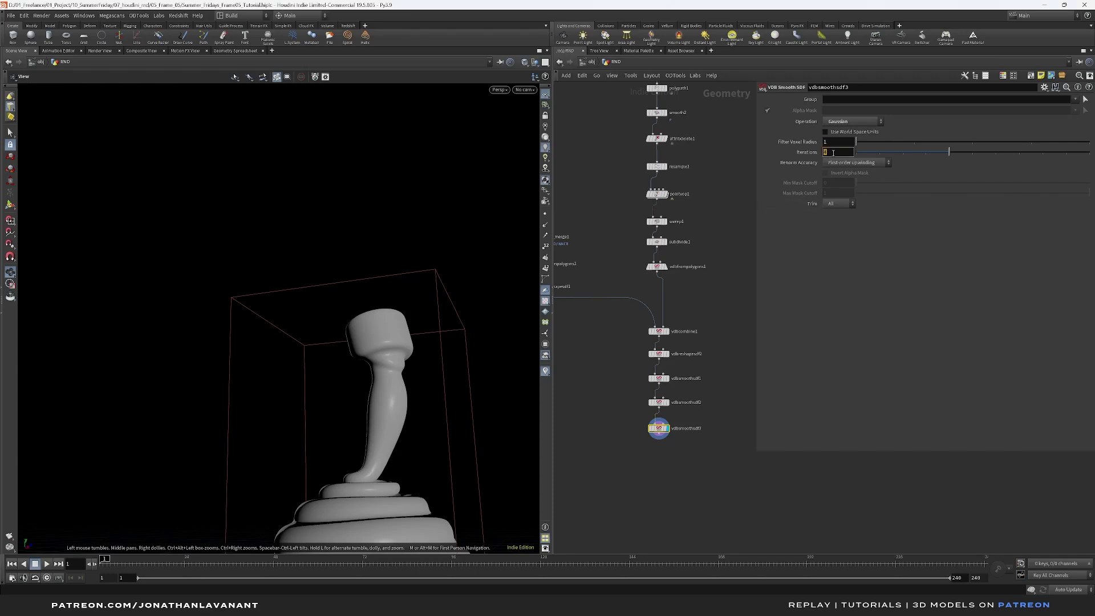
key(Return)
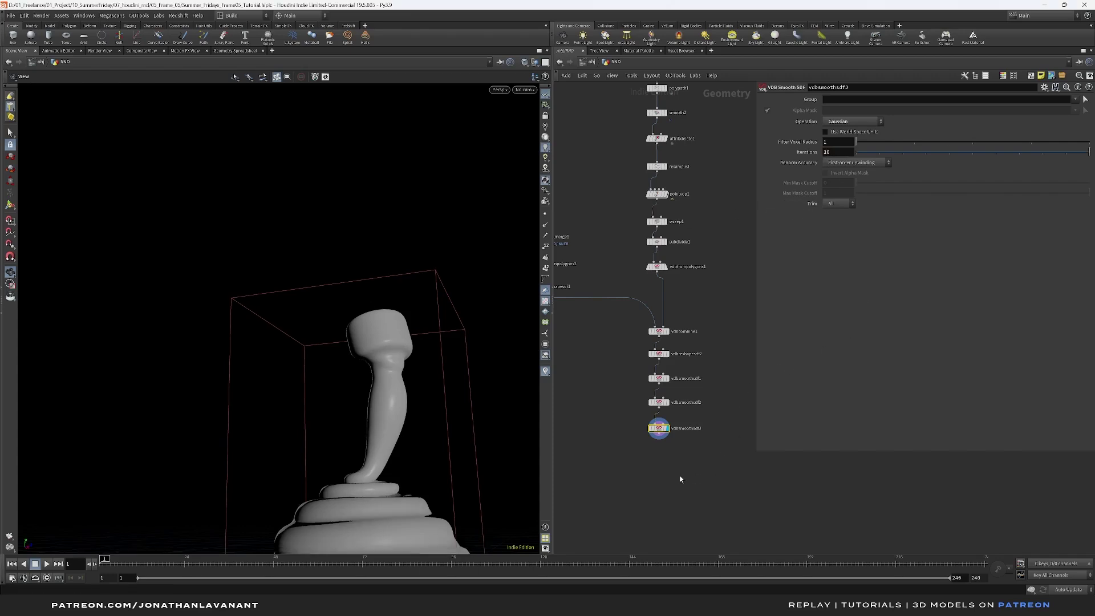
Add a Convert VDB node below the last VDB Smooth SDF, display it and set Convert To to Polygons.
middle_drag(675, 473, 670, 424)
click(657, 388)
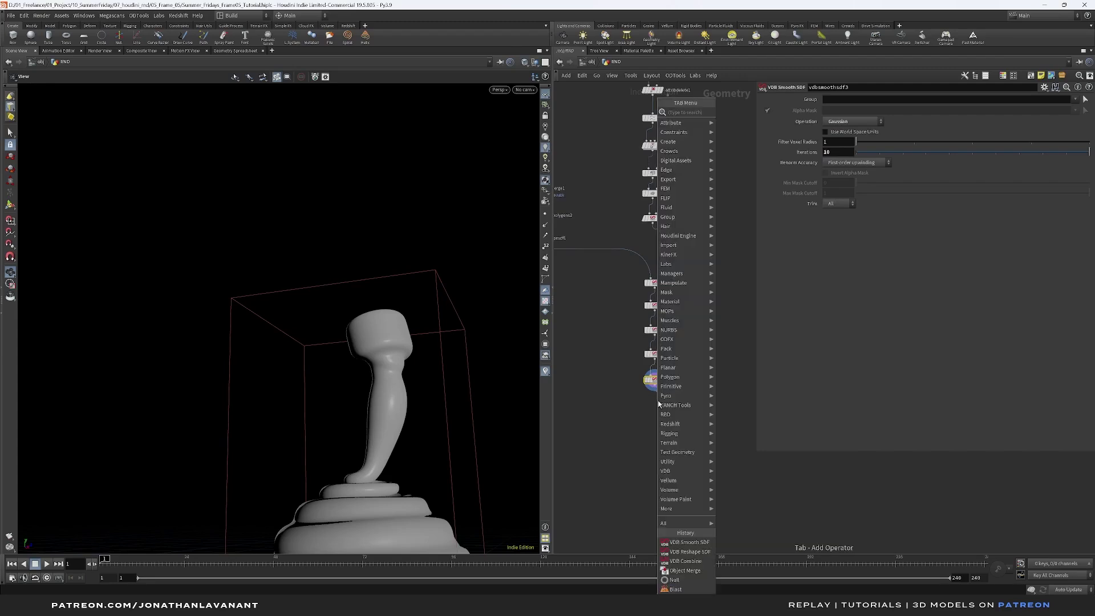
text(convert)
key(Return)
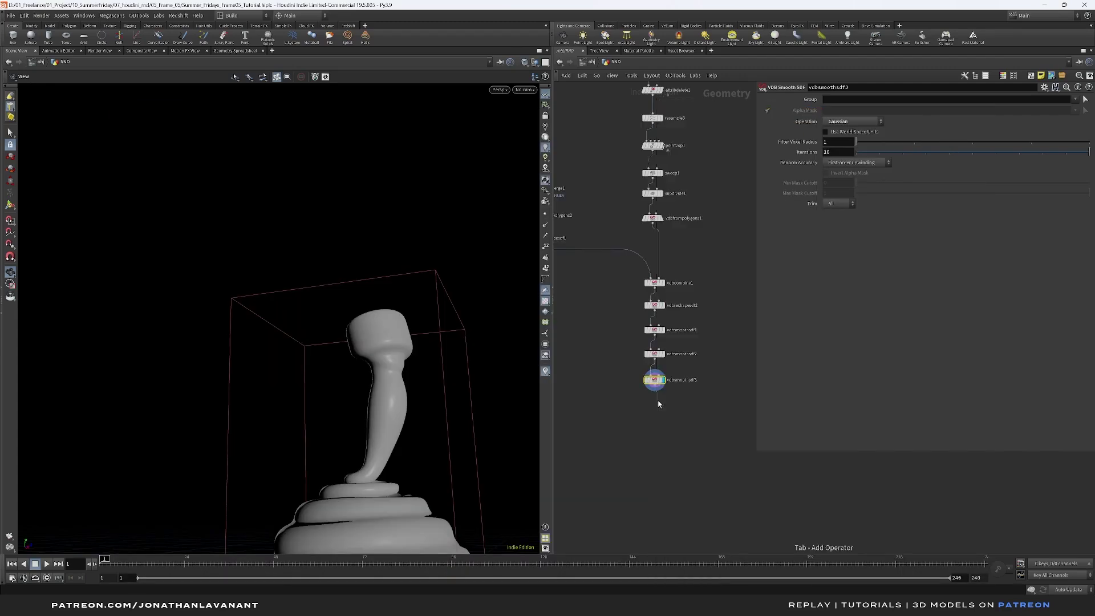
click(665, 406)
click(667, 404)
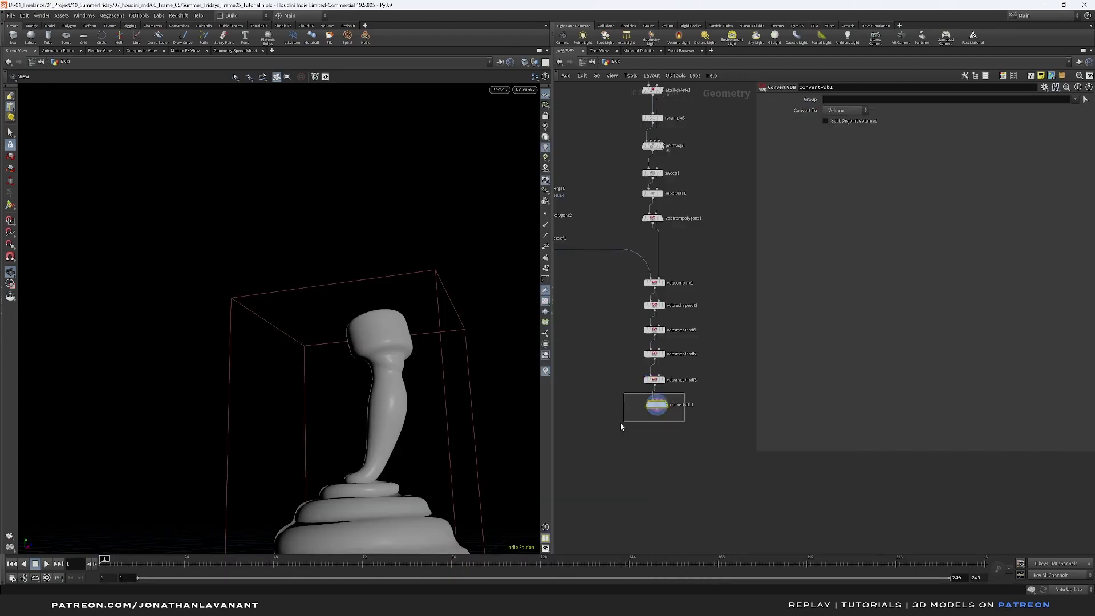
click(848, 113)
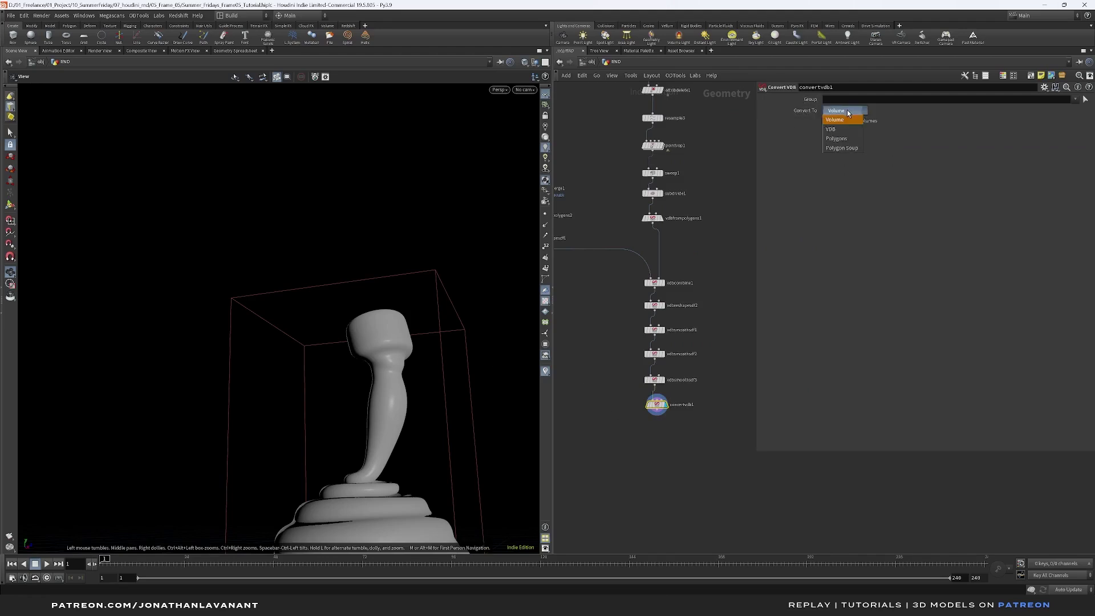
click(837, 138)
drag(366, 384, 373, 485)
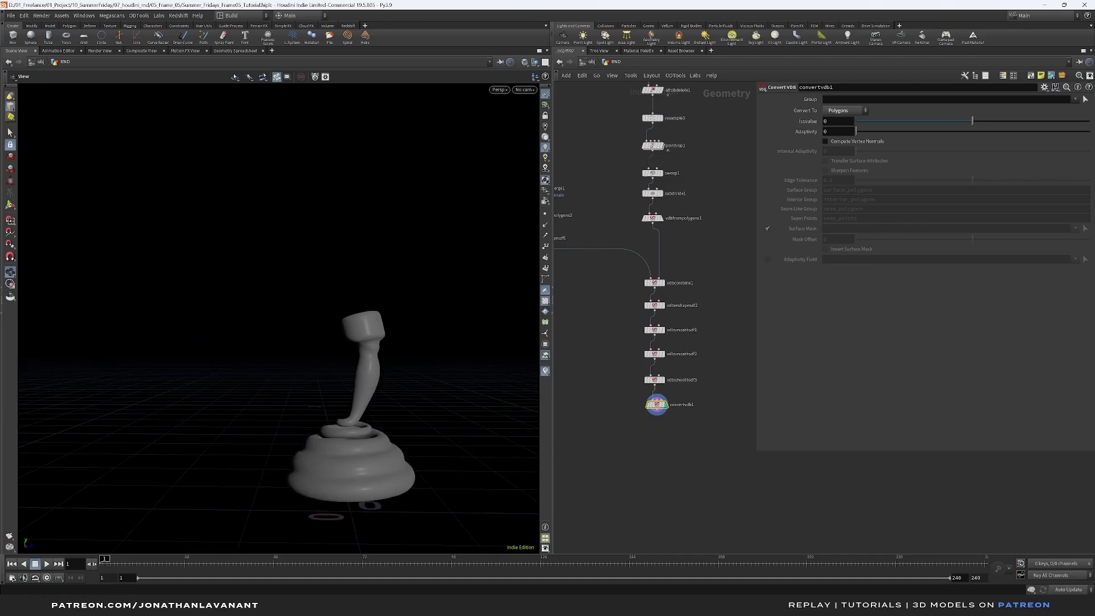
scroll(665, 429, up, 2)
Add a Normal node below the Convert VDB, display it, add normals to Points and weight them By Face Area.
key(Tab)
text(normal)
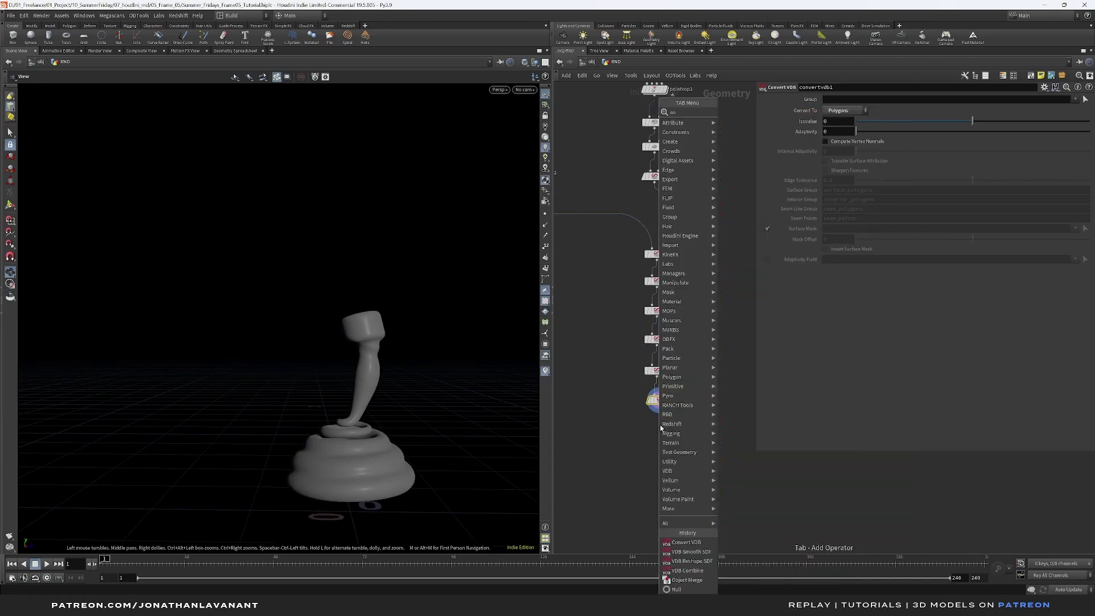
key(Return)
click(660, 427)
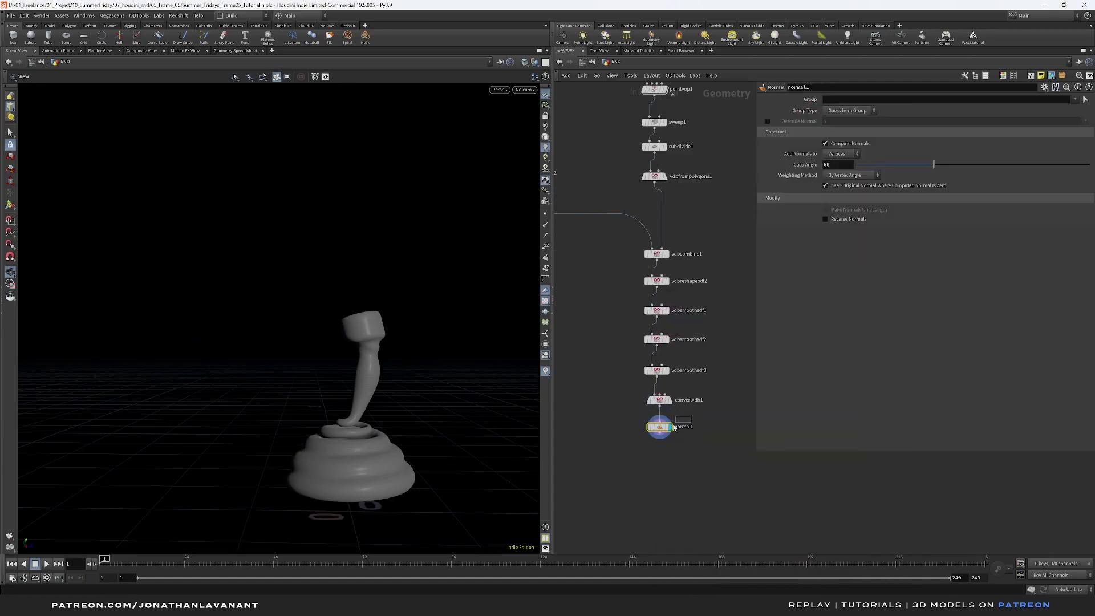
click(841, 154)
click(843, 164)
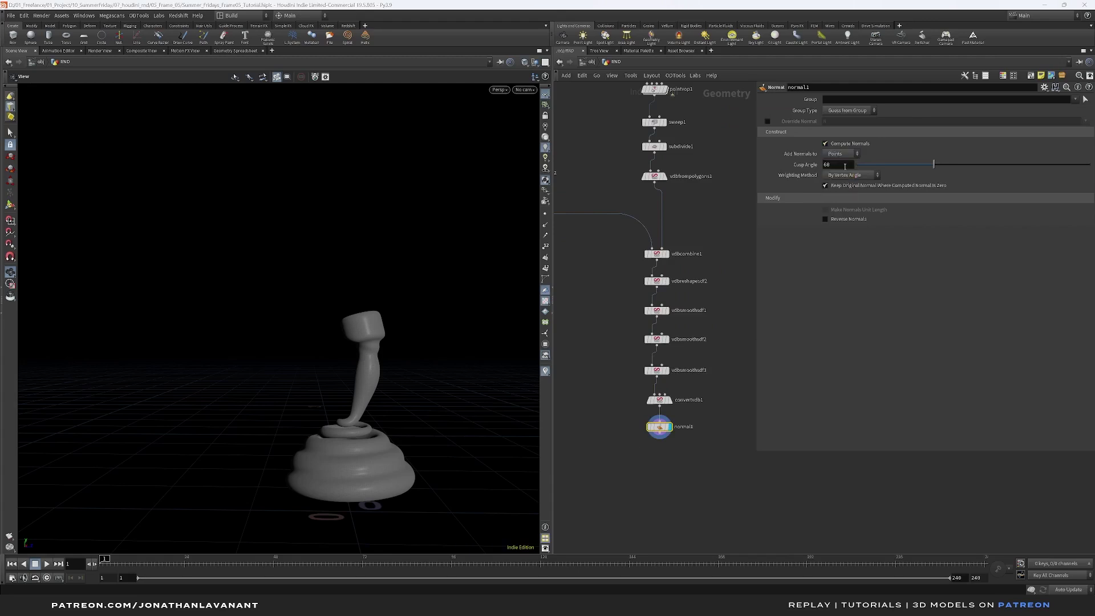
click(828, 176)
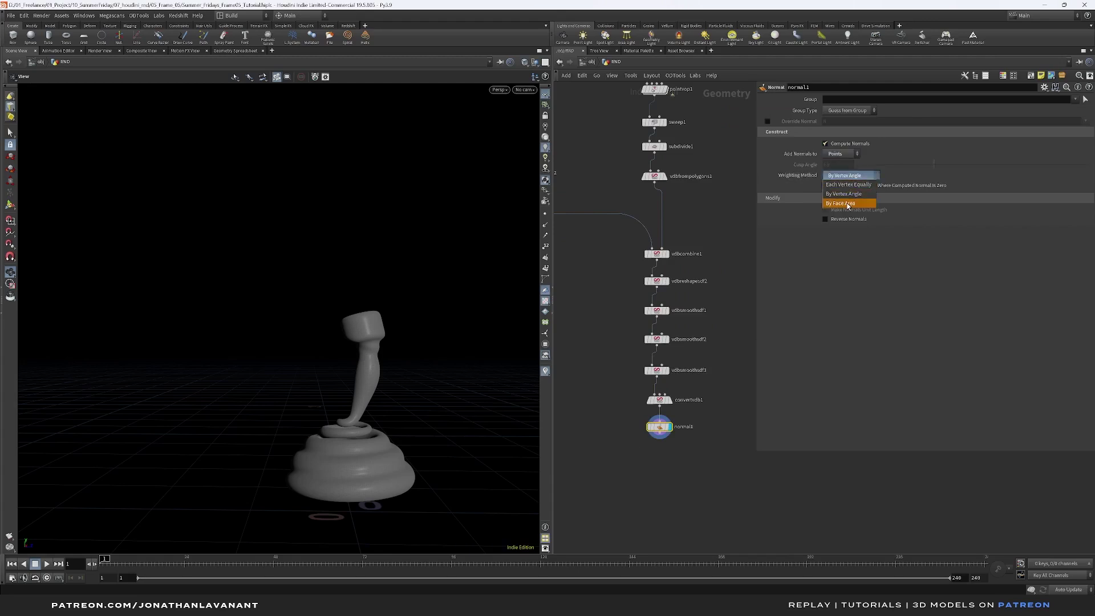
click(847, 204)
Add a Smooth node below the Normal node, display it, set Attributes to N and Strength to 75.
key(Tab)
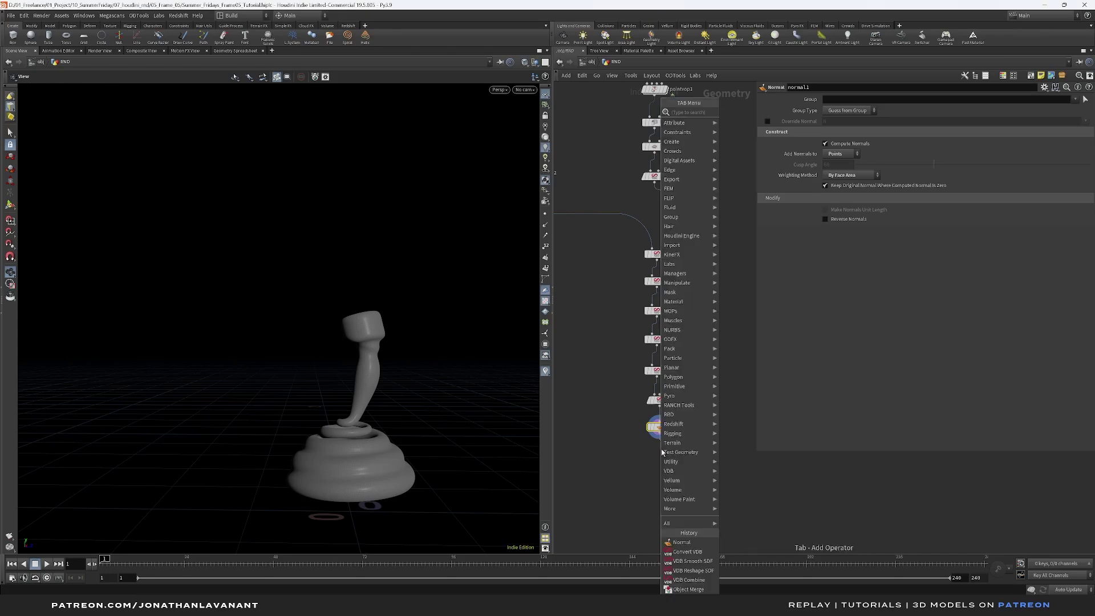
text(smooth)
key(Return)
click(665, 456)
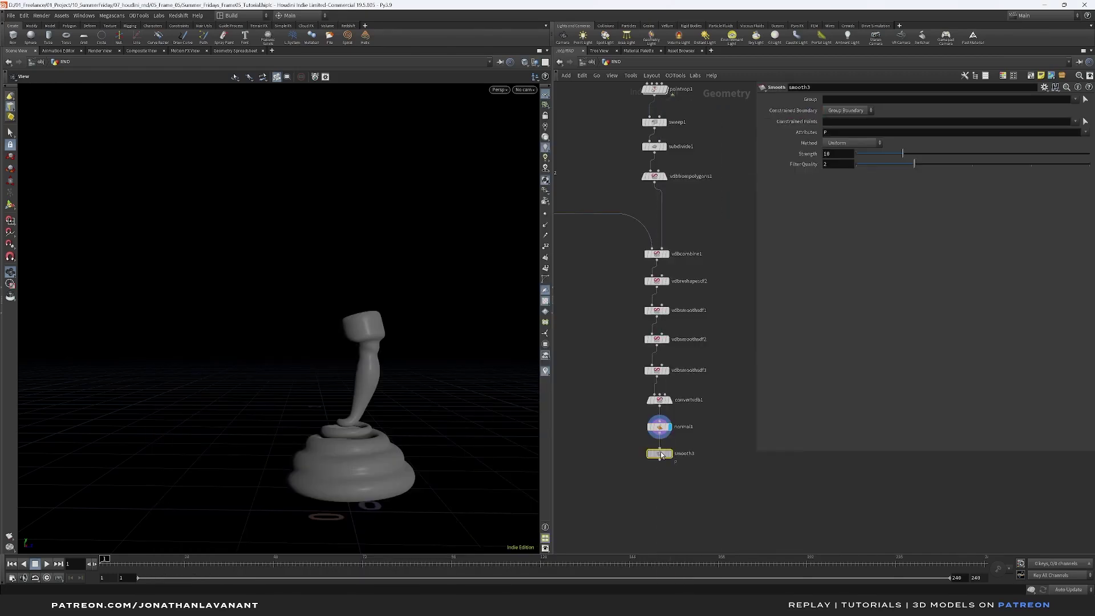
click(672, 456)
click(864, 132)
key(Return)
click(836, 155)
key(Return)
Add another Smooth node at the chain's end for the P attribute, display it and set its Strength to 50.
key(Tab)
text(smooth)
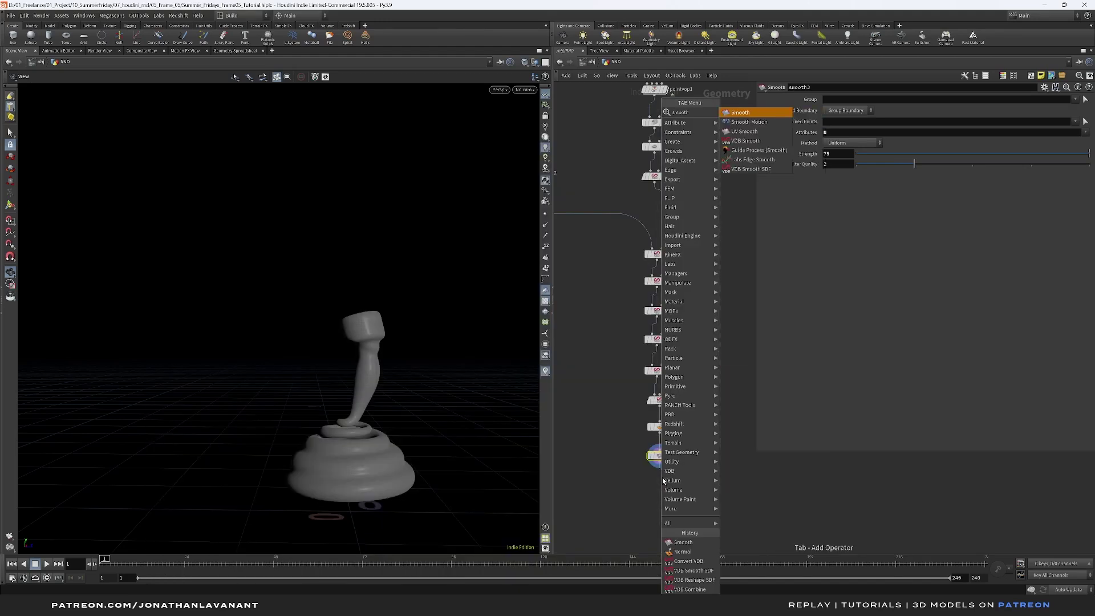
key(Return)
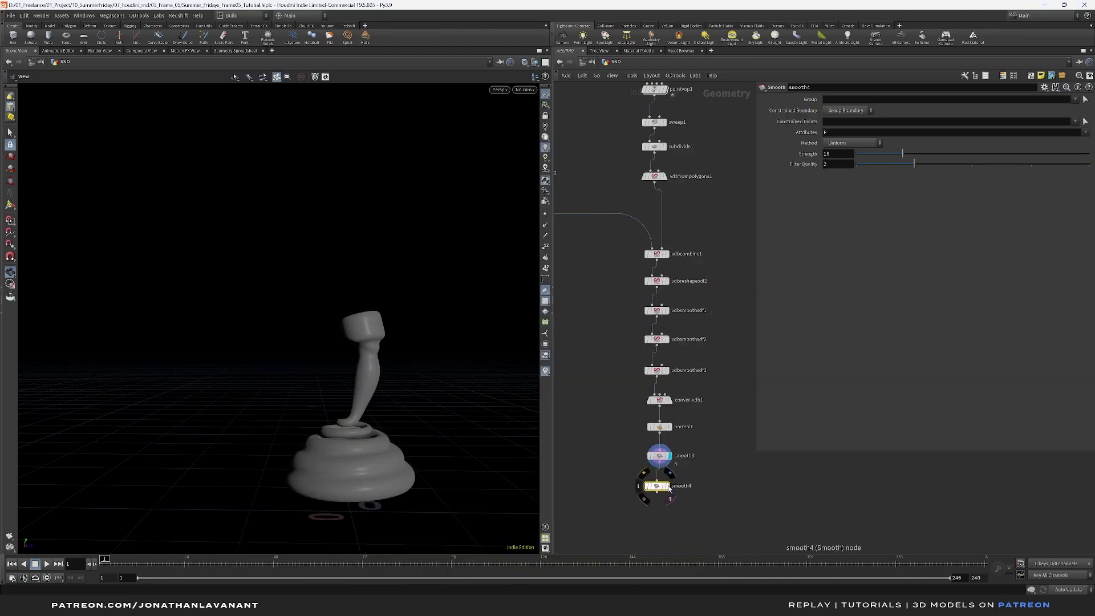
click(667, 487)
click(841, 156)
text(50)
key(Return)
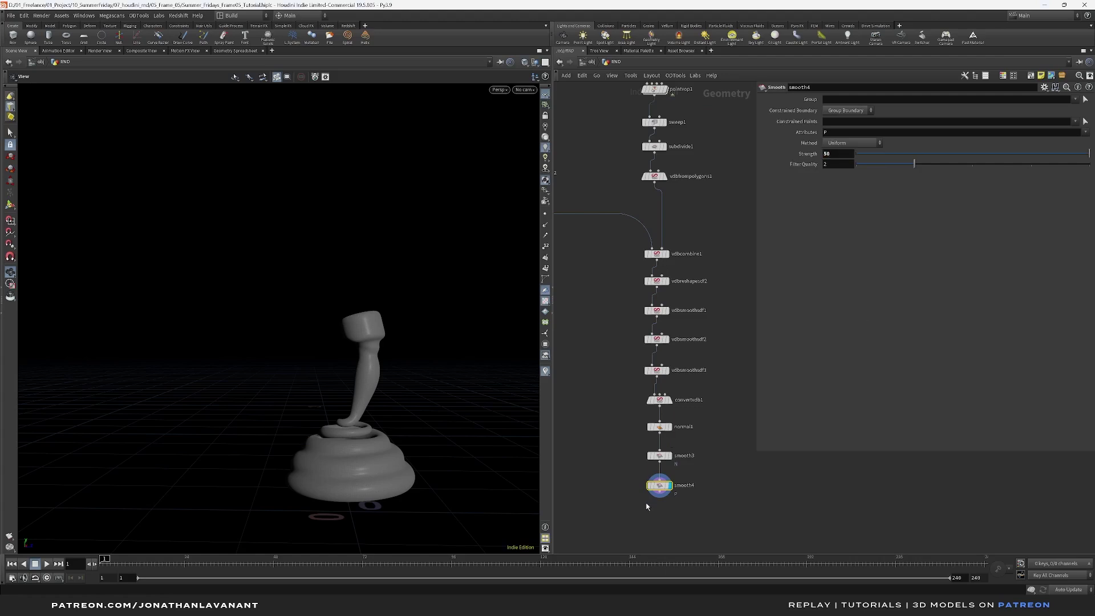
middle_drag(652, 541, 652, 473)
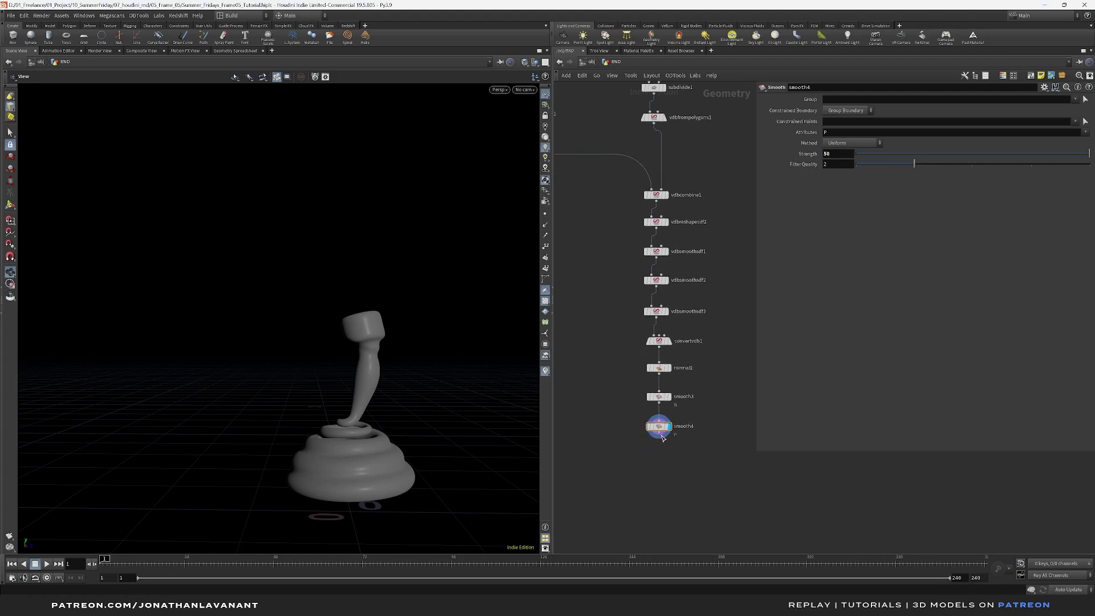
Add a Null node below the last Smooth node, name it RNDR_FLUID and display it.
click(660, 437)
click(661, 456)
text(null)
key(Return)
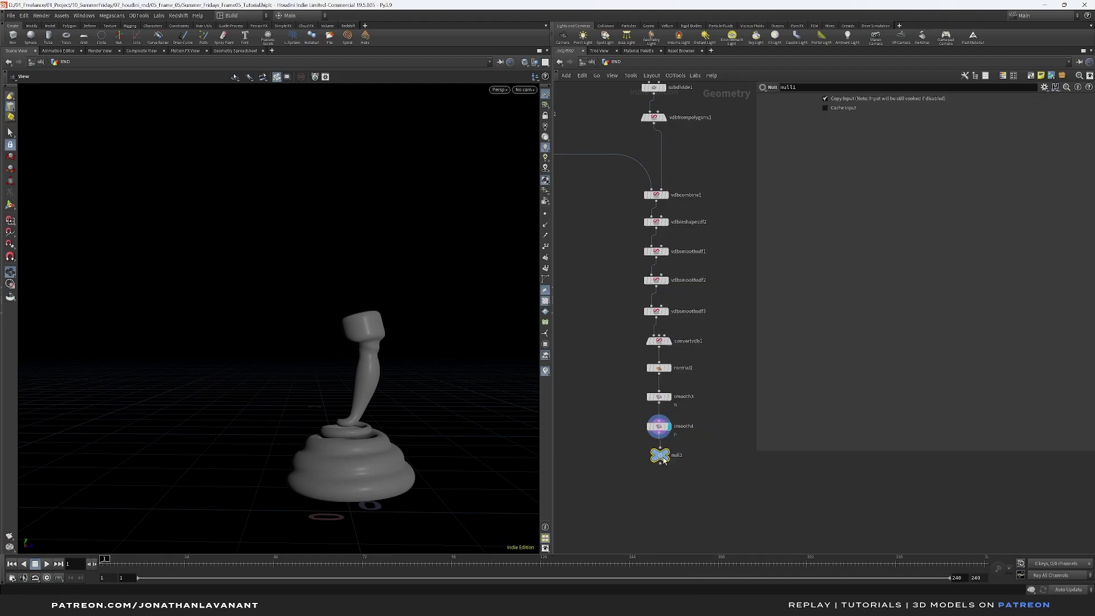
click(663, 460)
click(675, 461)
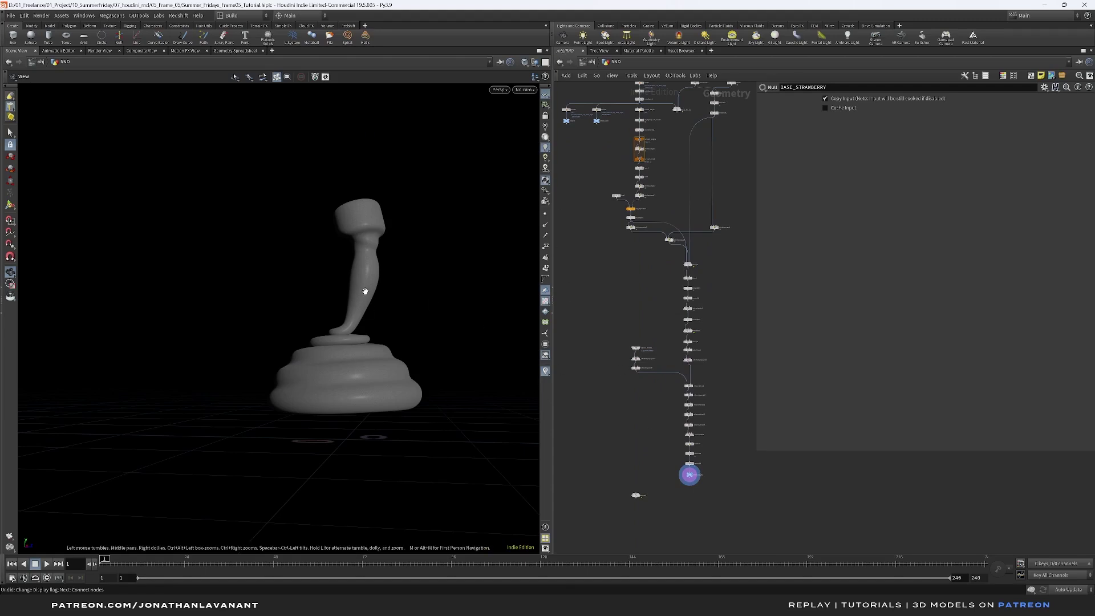
click(692, 474)
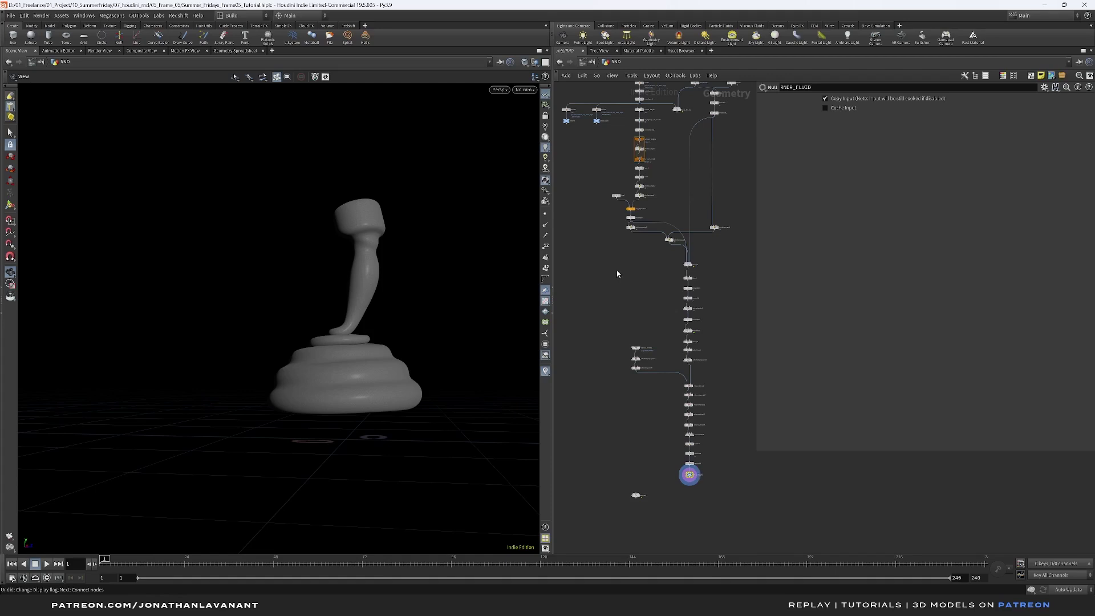
Connect the geometry null, the transform1 node and the RNDR_FLUID null to the unconnected Merge node and display the merge.
scroll(617, 273, up, 4)
shift+drag(626, 236, 641, 223)
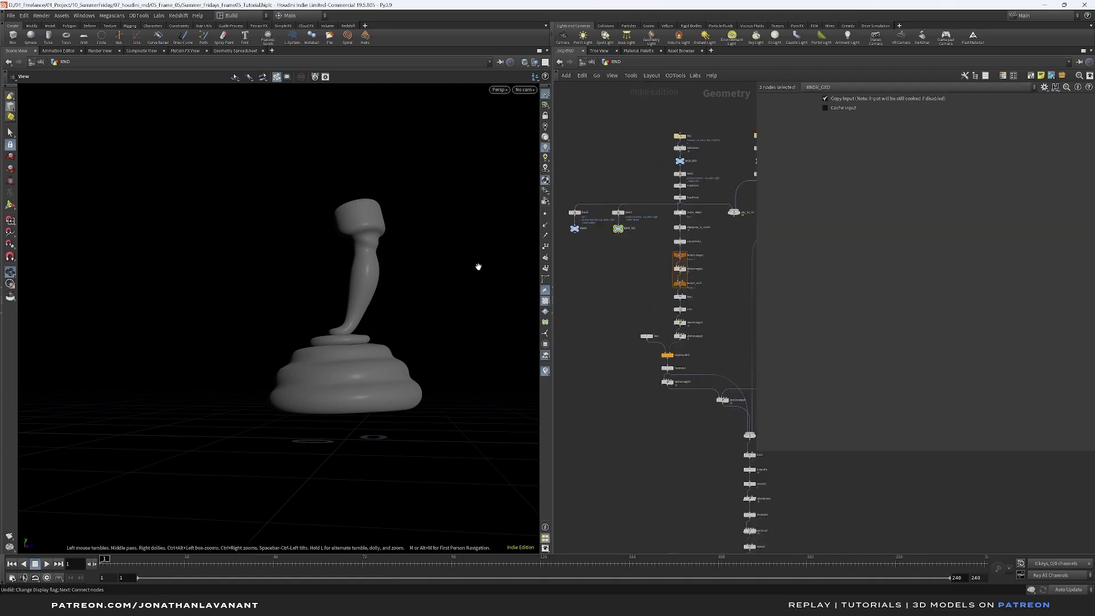
middle_drag(643, 262, 609, 273)
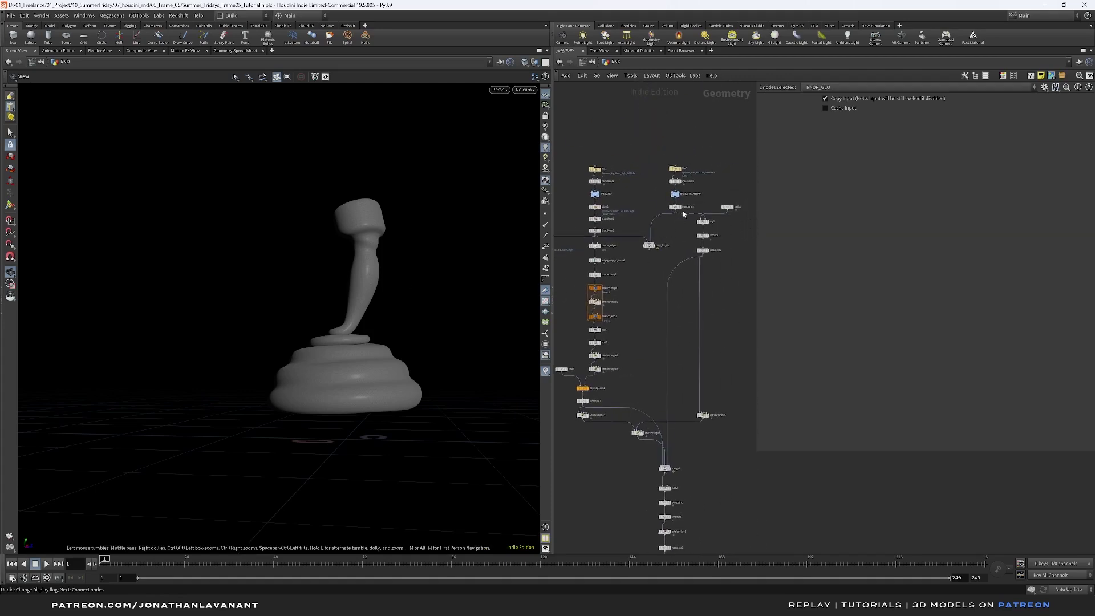
shift+drag(702, 206, 670, 223)
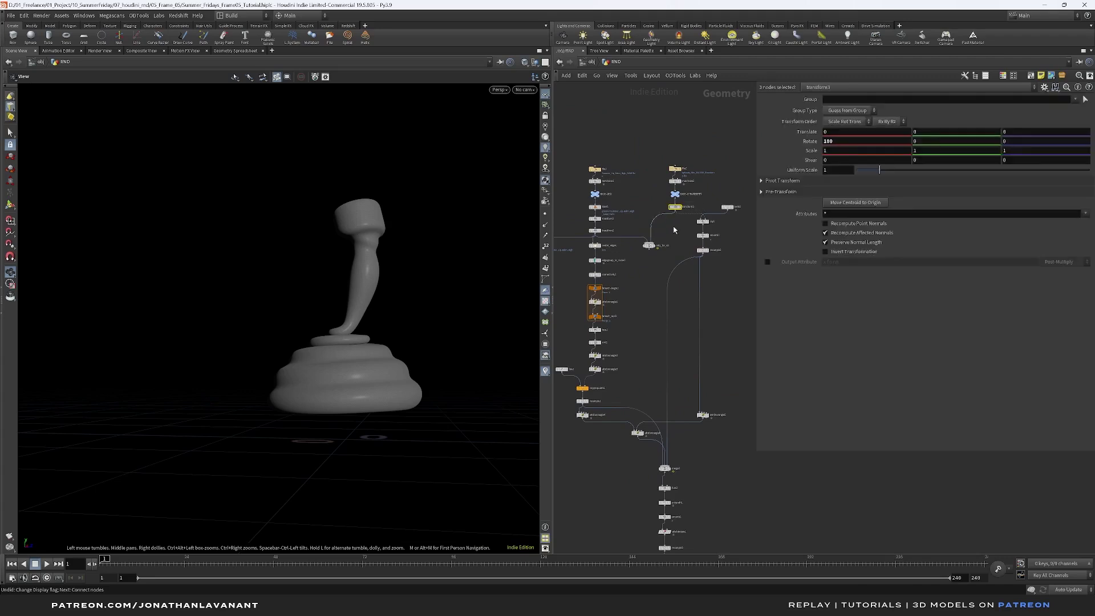
scroll(674, 227, down, 3)
middle_drag(673, 230, 702, 171)
middle_drag(652, 505, 670, 377)
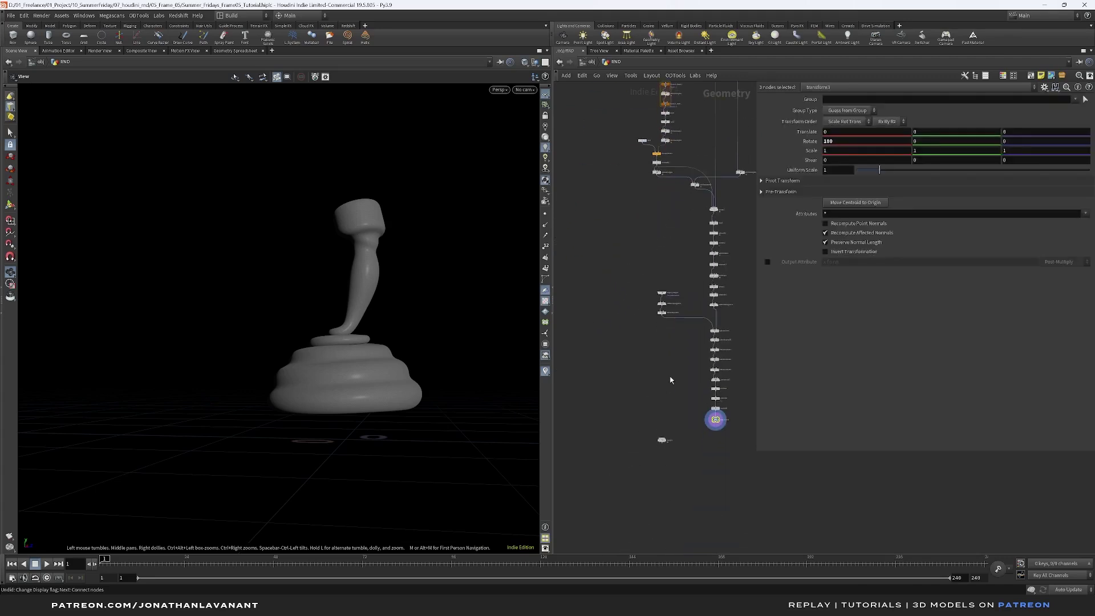
drag(716, 425, 662, 437)
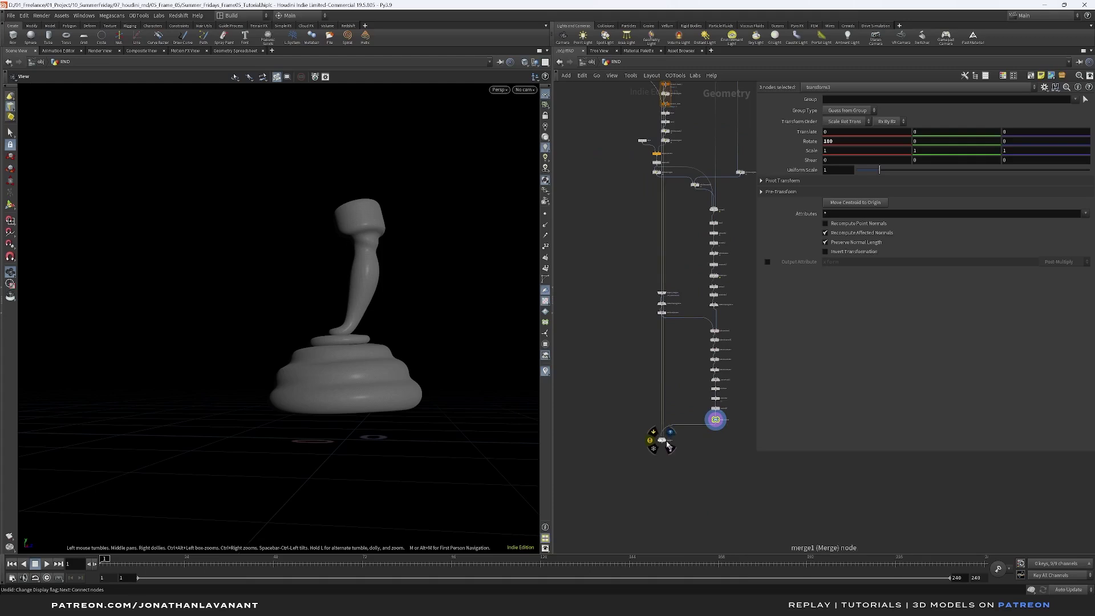
click(666, 439)
drag(429, 423, 467, 376)
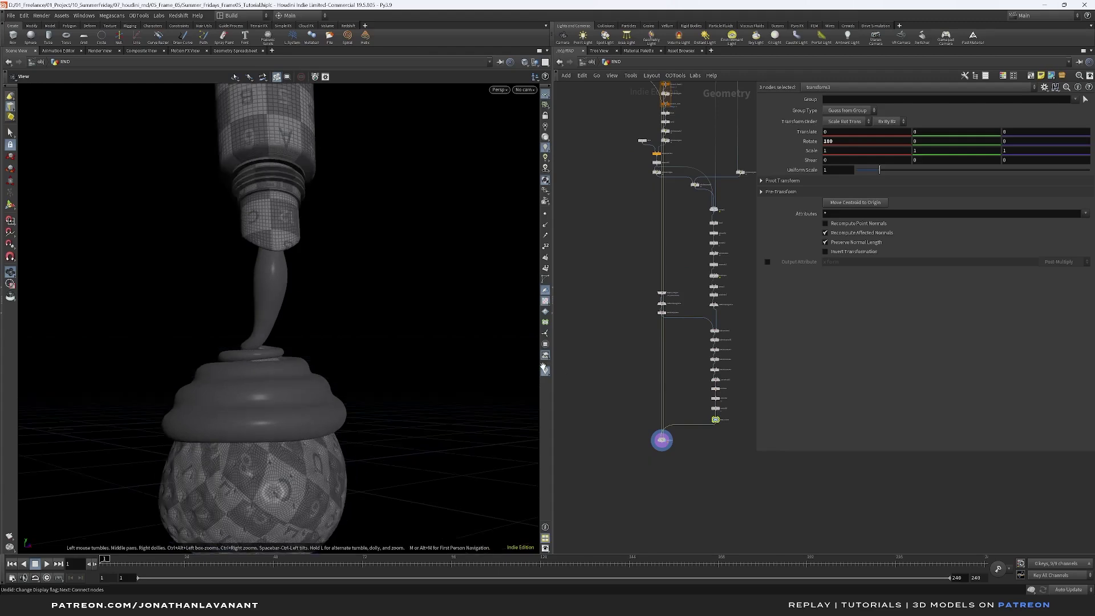
Display the pointvop1 Attribute VOP, enter its network and space the global and output nodes farther apart.
scroll(681, 367, up, 8)
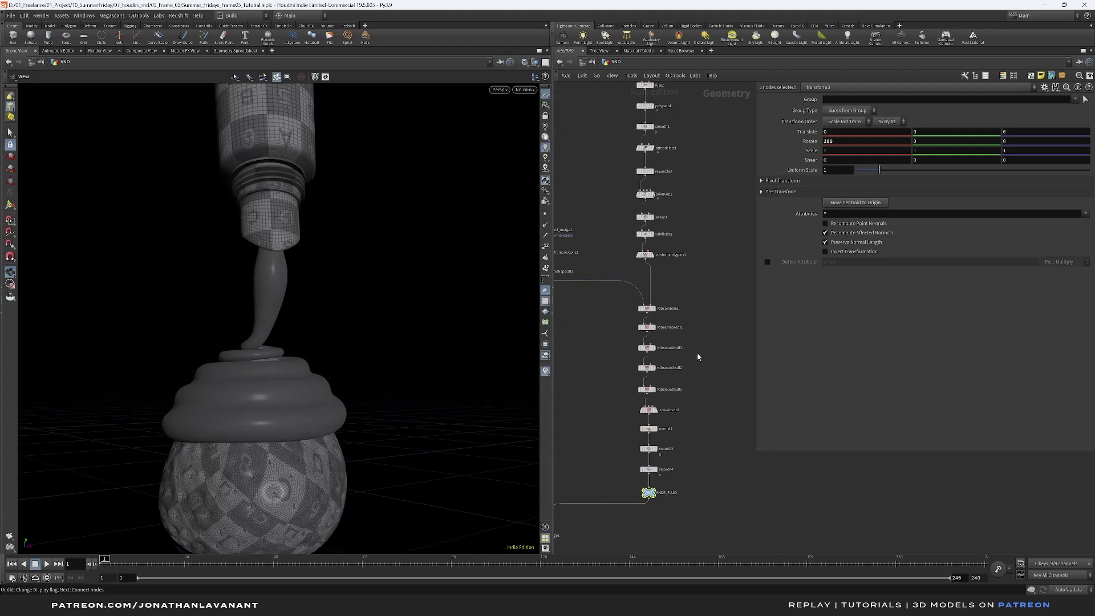
scroll(709, 374, up, 3)
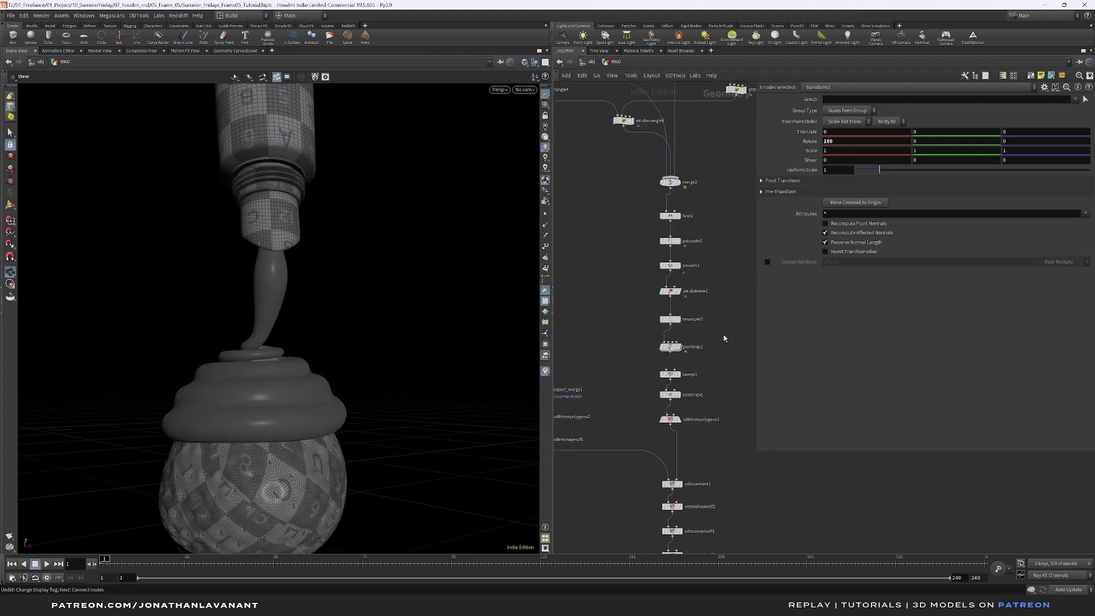
scroll(725, 338, up, 1)
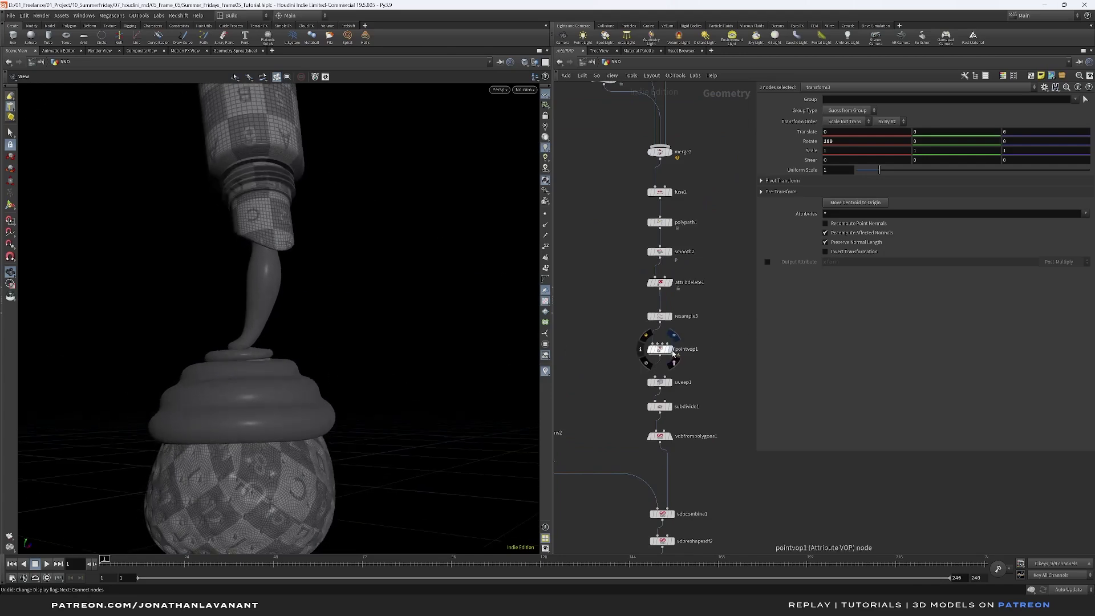
click(673, 352)
click(660, 349)
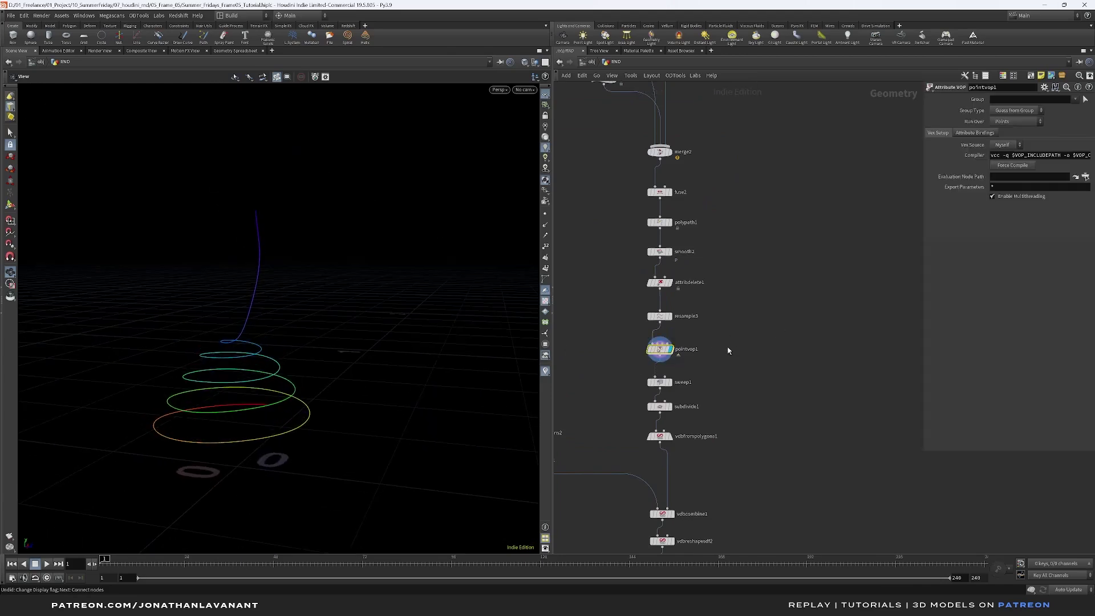
double_click(660, 350)
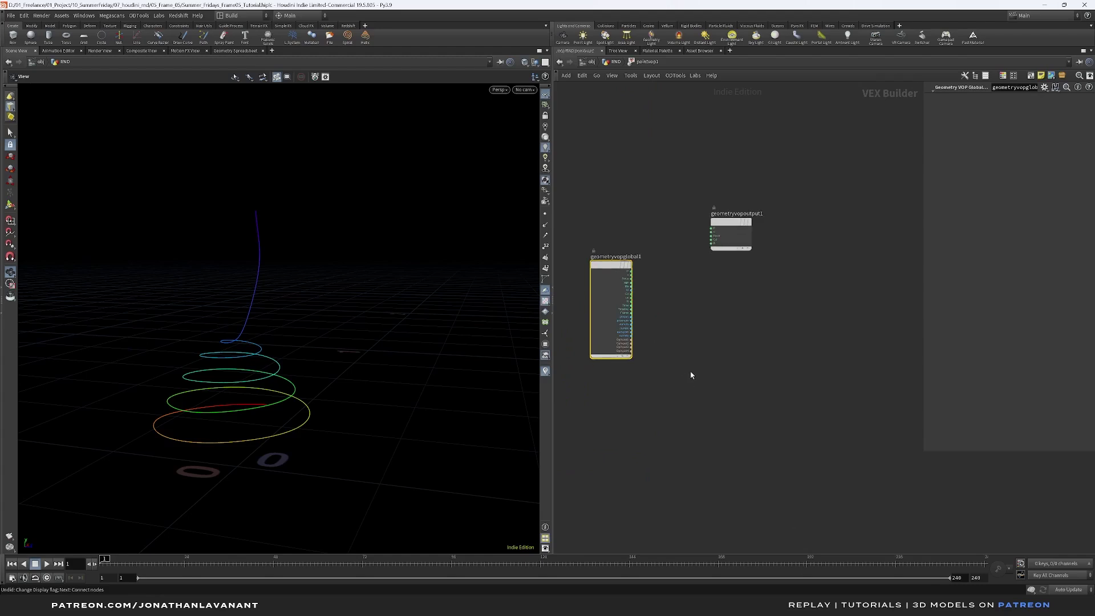
drag(624, 274, 612, 270)
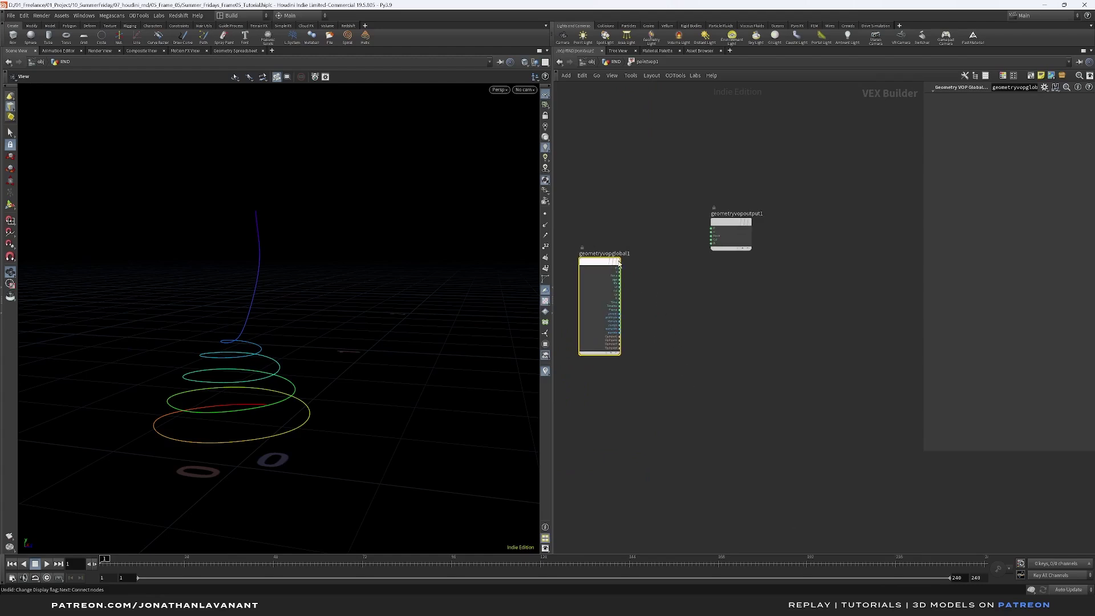
drag(732, 226, 841, 263)
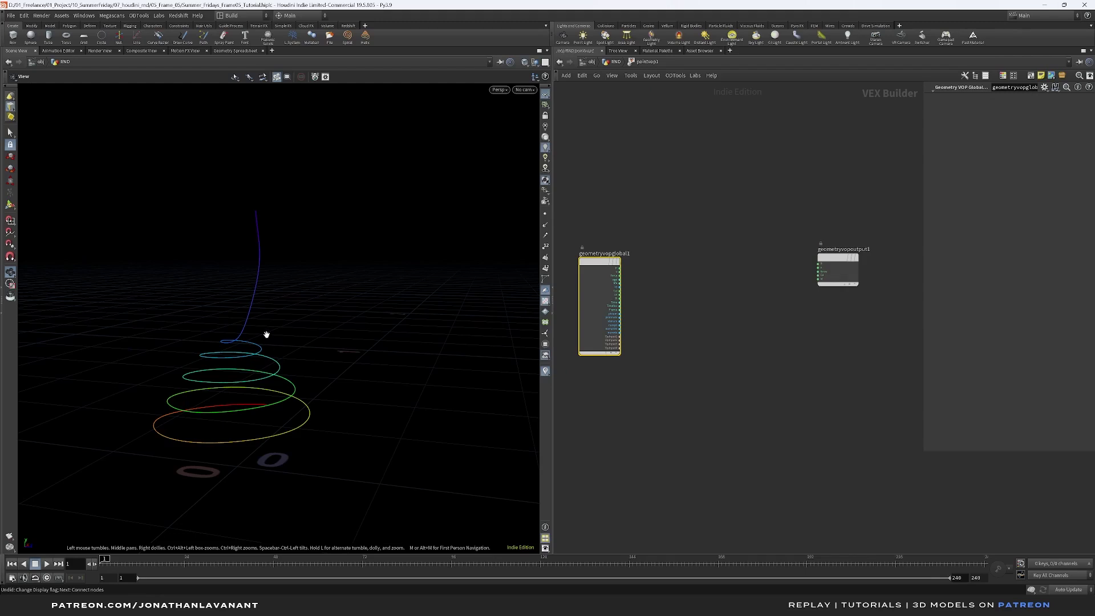
Add a Vector to Float node beside the global variables node and feed the P output into it.
drag(243, 342, 247, 354)
key(Tab)
text(vector)
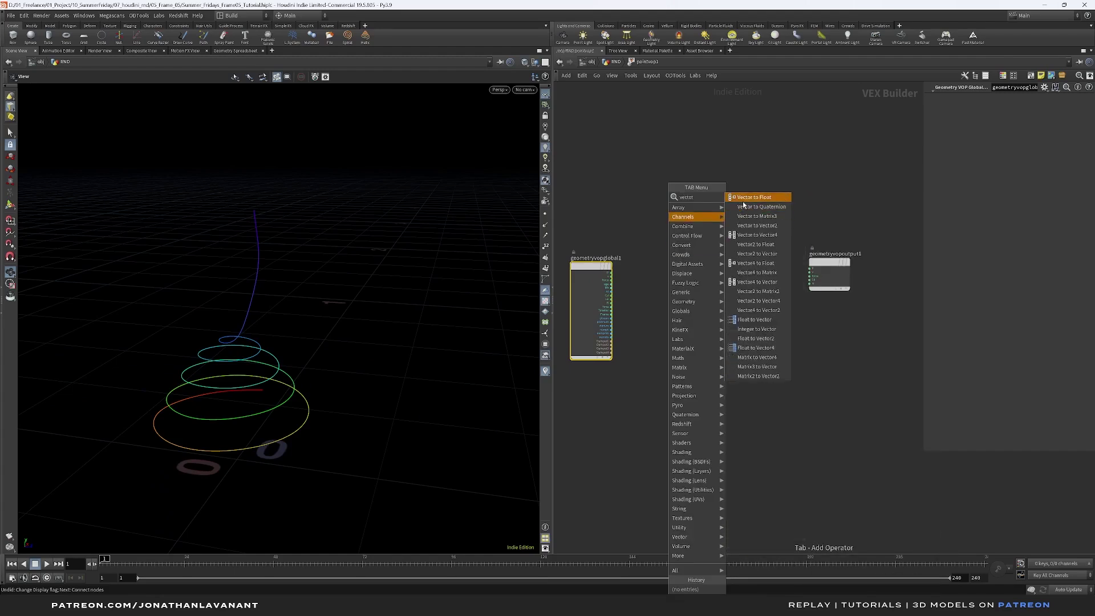
key(Return)
click(669, 251)
drag(611, 275, 677, 245)
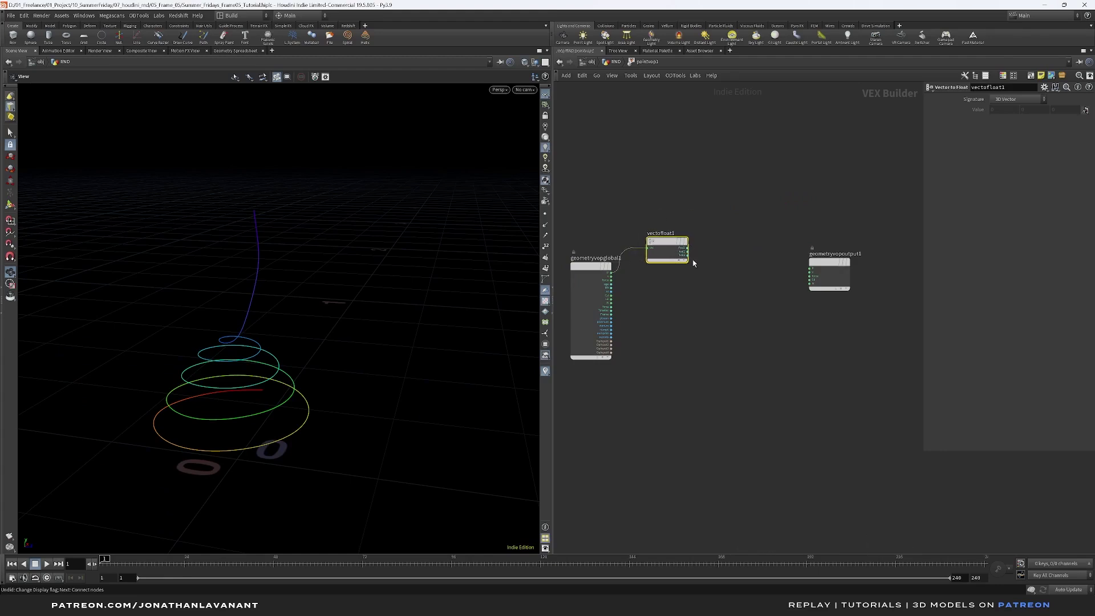
Look up a float conversion node to add between the Vector to Float node and the output node.
key(Tab)
text(float)
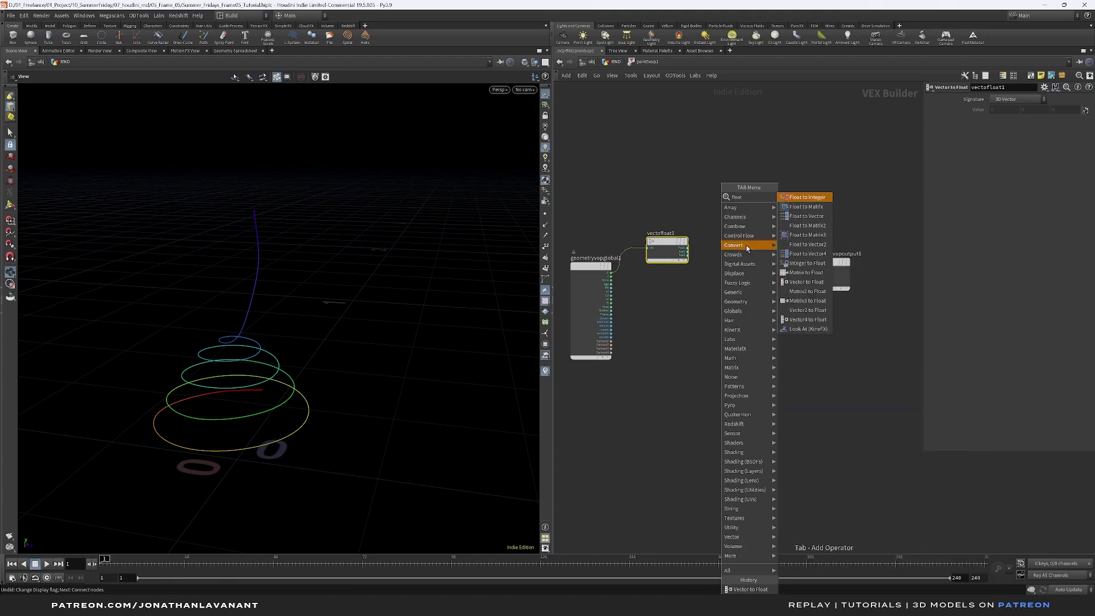
Add a Float to Vector node and wire the first and third Vector to Float outputs into its matching components.
click(806, 215)
click(761, 241)
middle_drag(706, 254, 660, 252)
drag(642, 248, 708, 247)
drag(643, 258, 708, 254)
key(l)
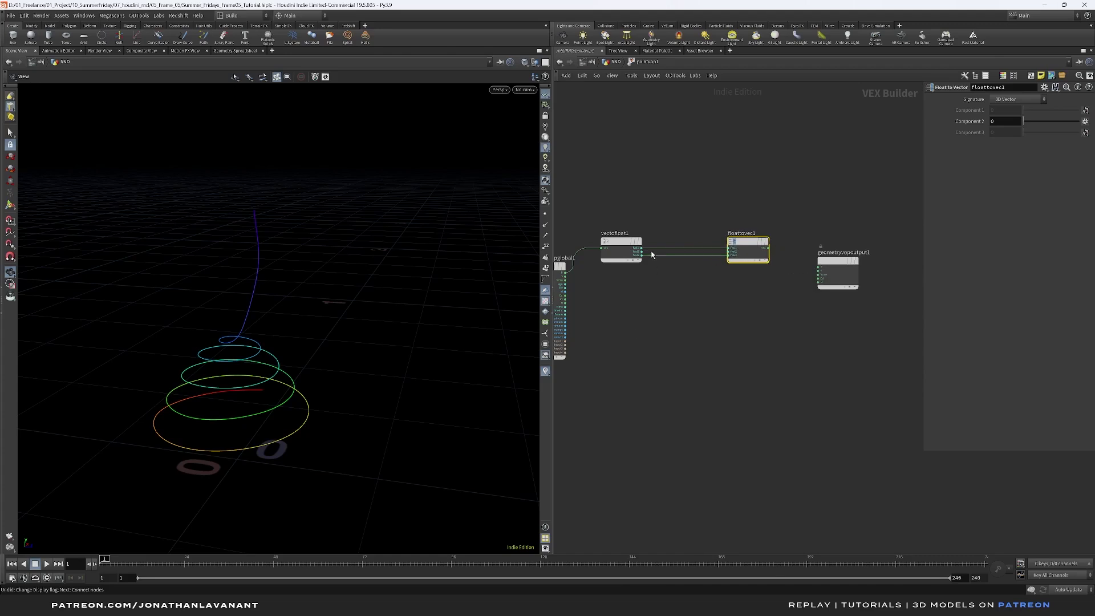
Add a Turbulent Noise node below and feed the global point position into its position input.
key(Tab)
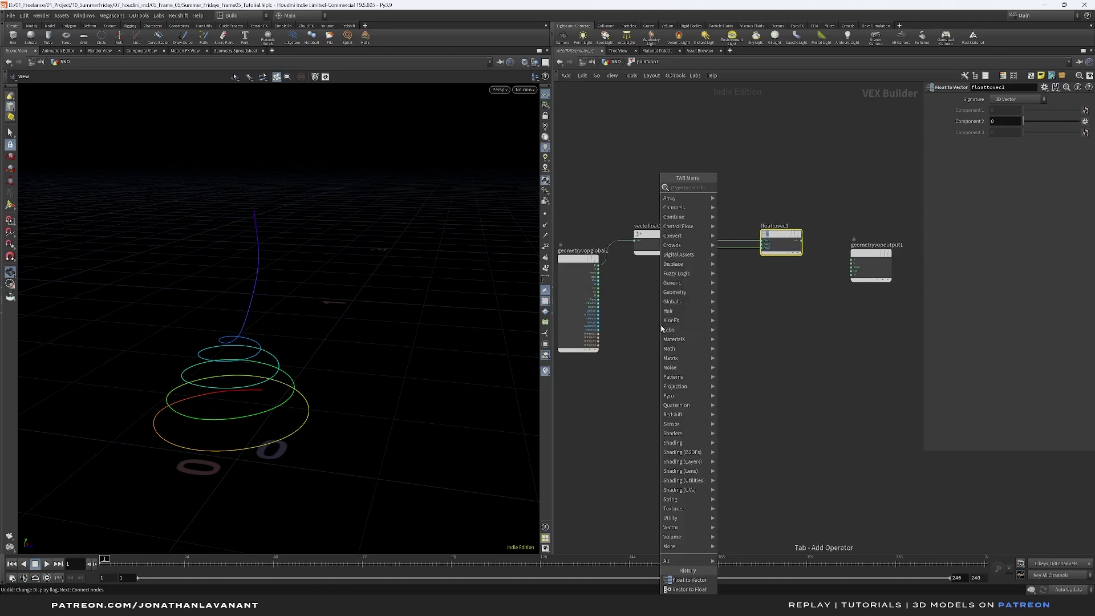
text(turb)
key(Return)
click(656, 323)
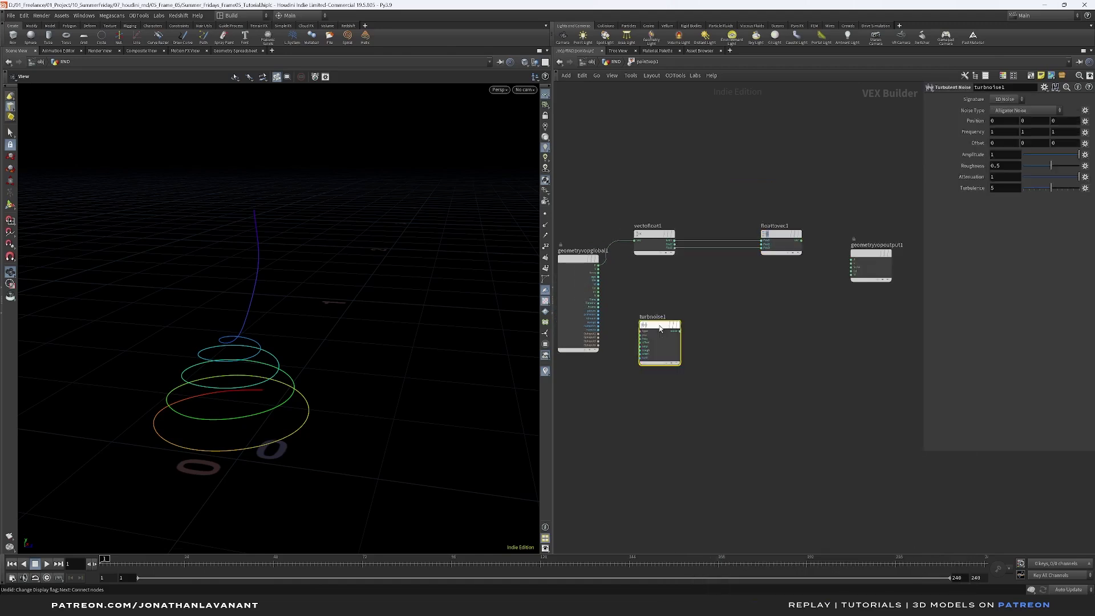
drag(598, 265, 660, 342)
Add an Add node summing the second float component and the noise, routed through Float to Vector into the output position.
key(Tab)
text(add)
key(Return)
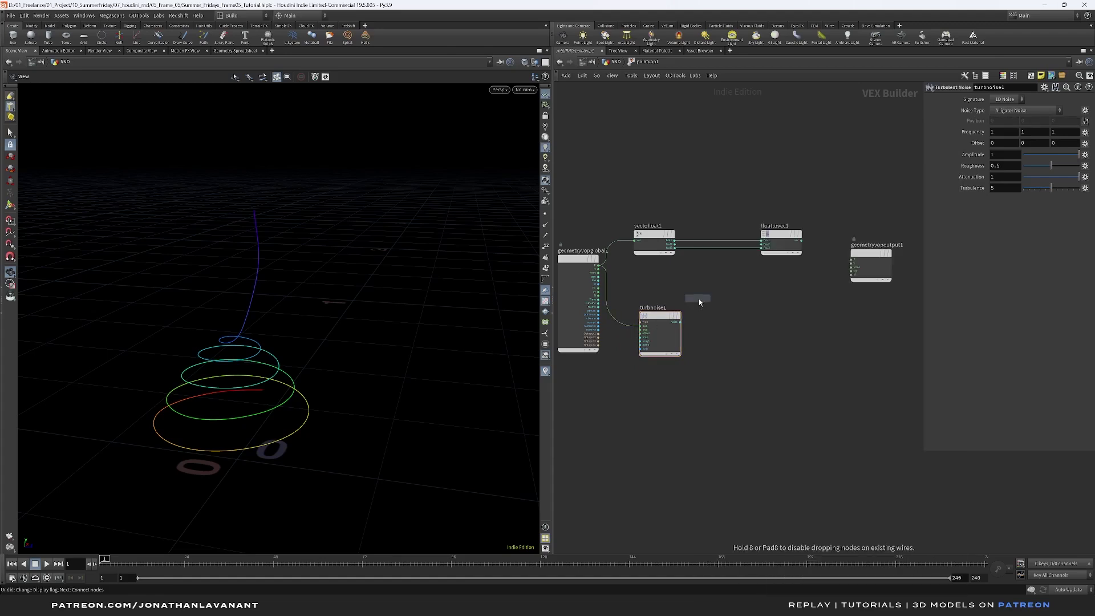
click(716, 282)
drag(675, 244, 706, 285)
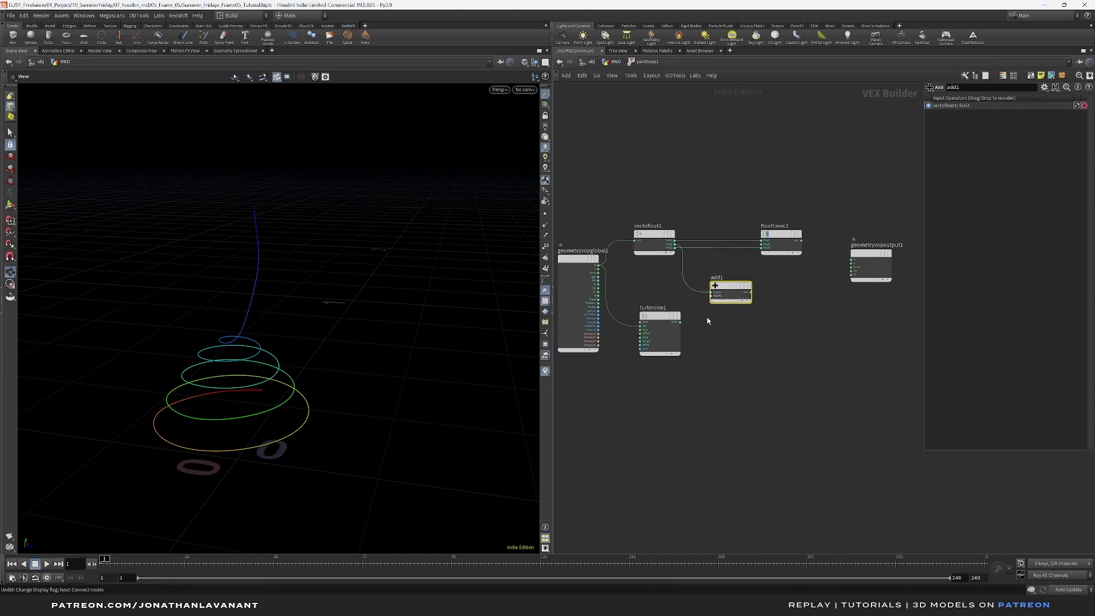
drag(681, 322, 851, 259)
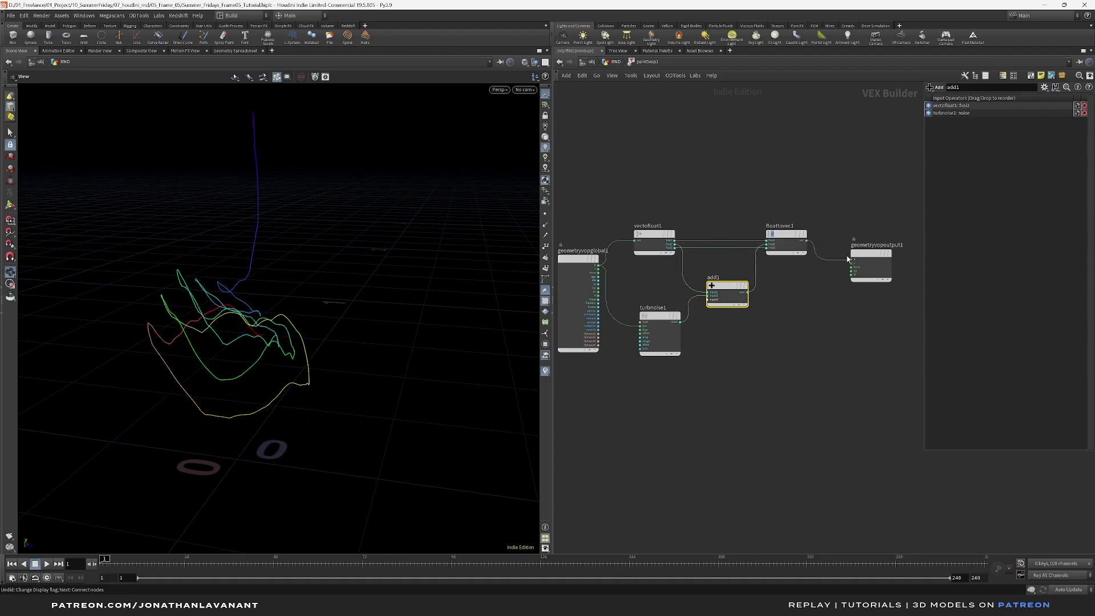
Add a Bind node below the Turbulent Noise node.
drag(288, 371, 287, 339)
middle_drag(708, 372, 701, 355)
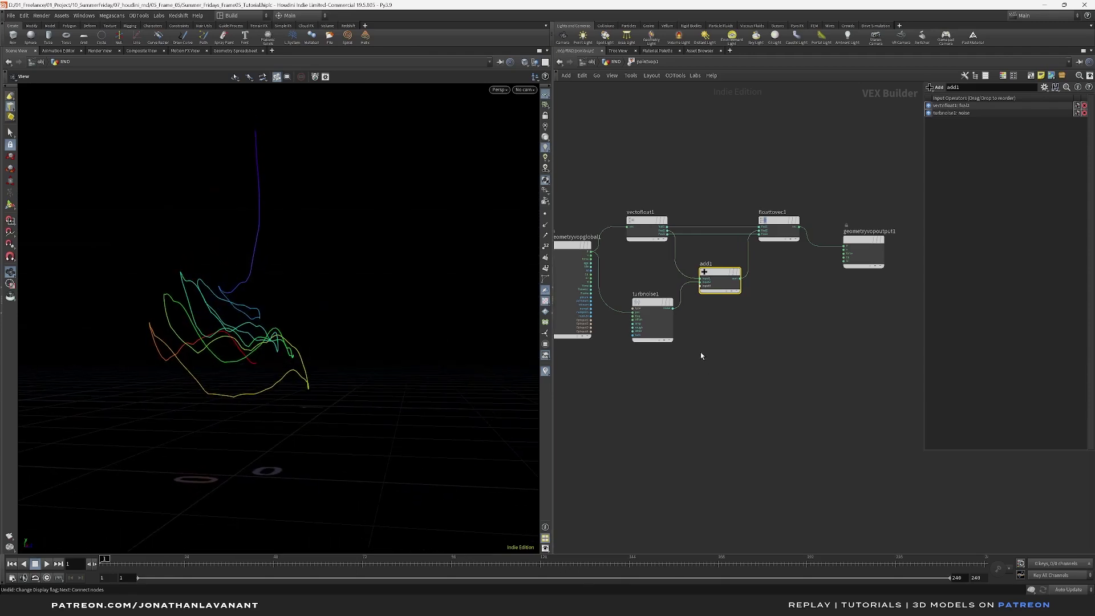
key(Tab)
key(Tab)
key(Escape)
key(Tab)
click(690, 429)
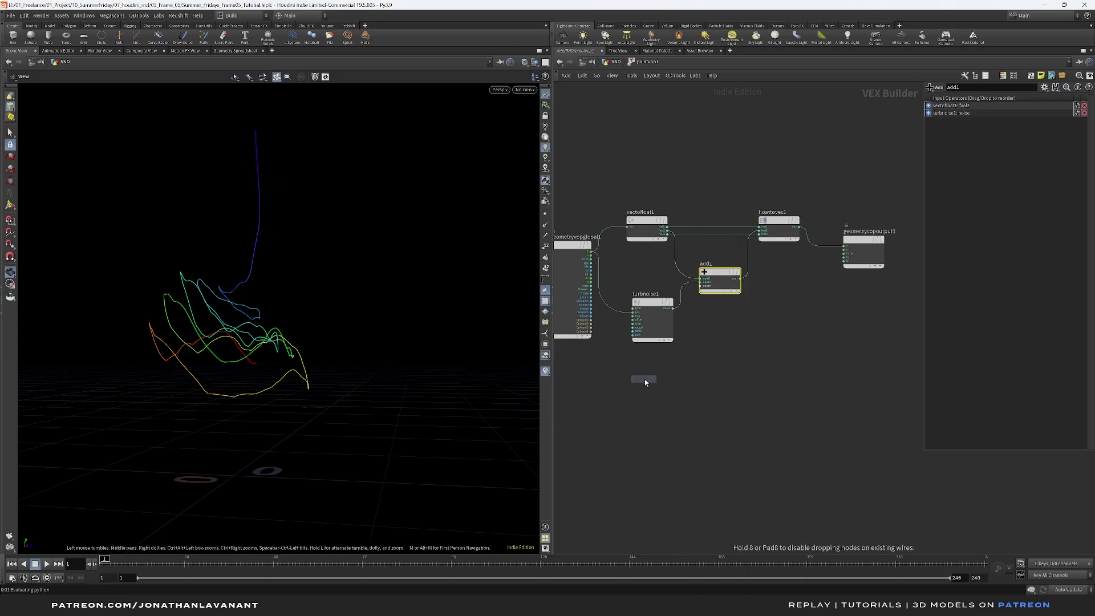
click(655, 382)
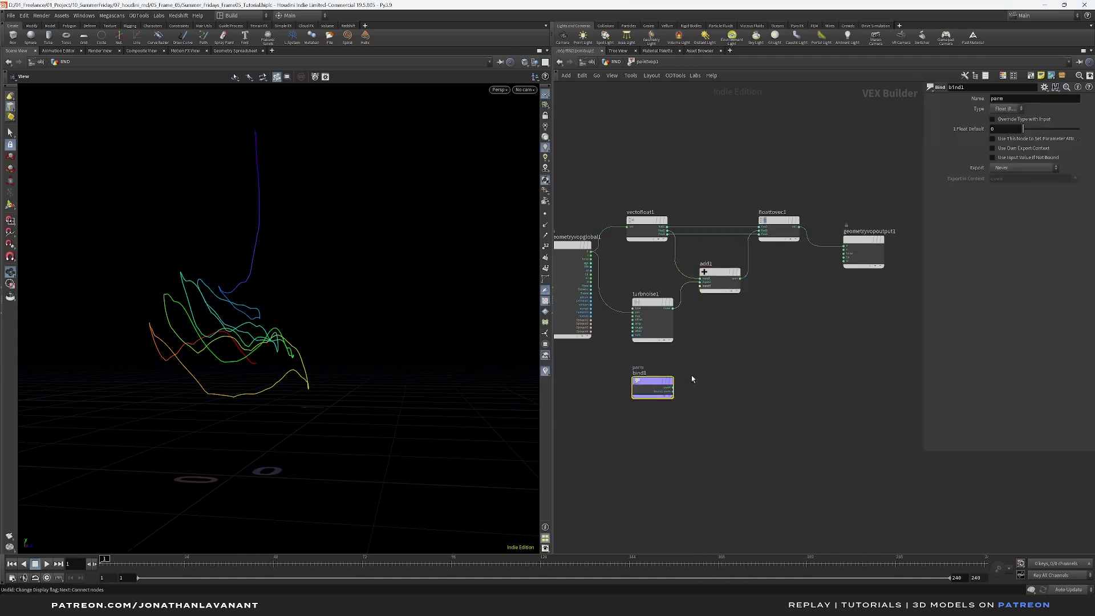
Name the bind parameter curveu and check it against the Curve U attribute on the resample3 node.
double_click(1009, 101)
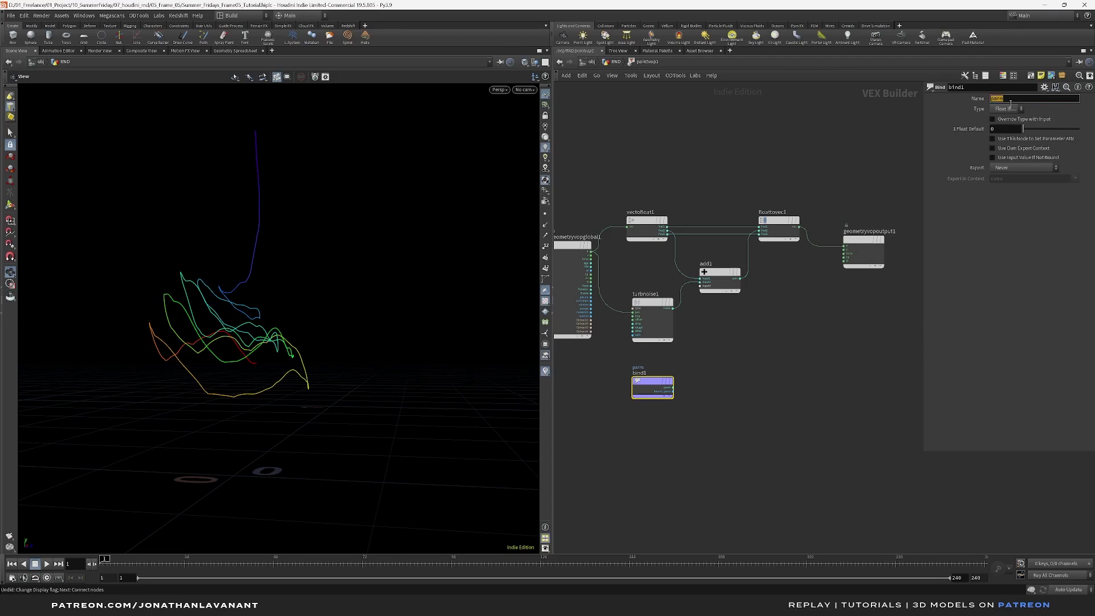
text(curveu)
key(Return)
click(618, 63)
click(659, 315)
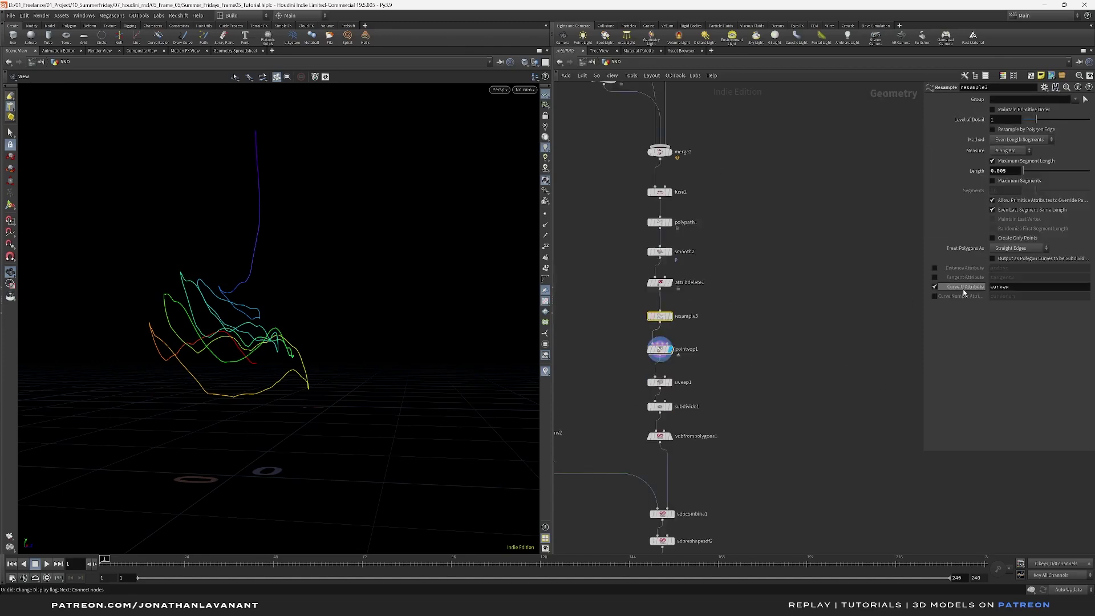
double_click(664, 351)
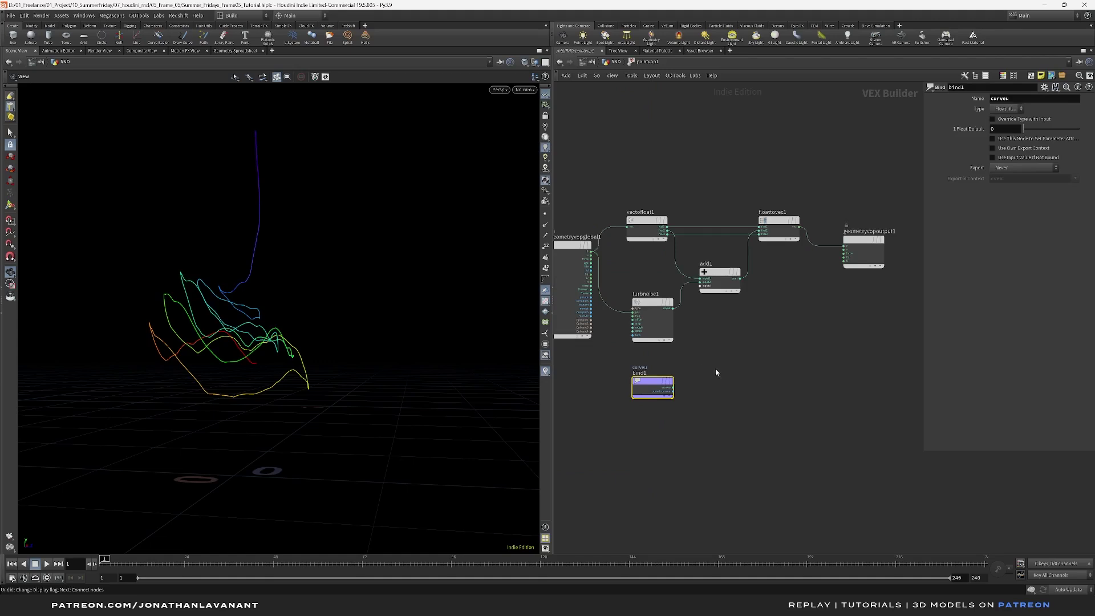
Add a Ramp Parameter node driven by the curveu bind and set its ramp type to Spline Ramp (float).
middle_drag(712, 371, 683, 368)
drag(644, 387, 687, 377)
key(Escape)
drag(923, 132, 911, 131)
click(1001, 129)
click(1002, 137)
Add a Multiply node and wire the turbulent noise and the ramp into its inputs.
middle_drag(739, 374, 715, 364)
key(Tab)
text(mul)
key(Return)
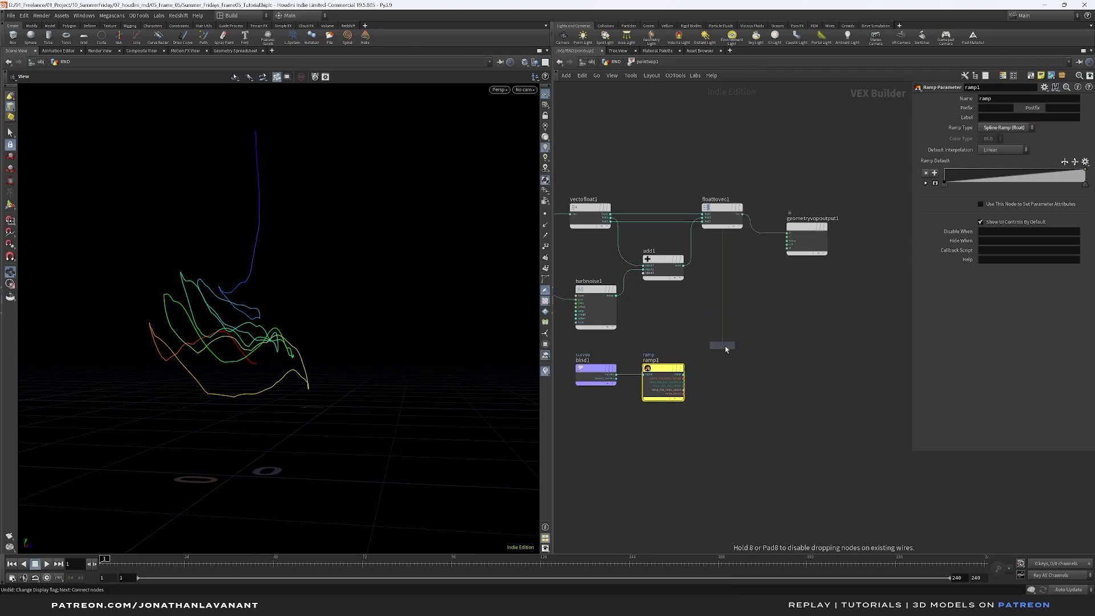
click(719, 312)
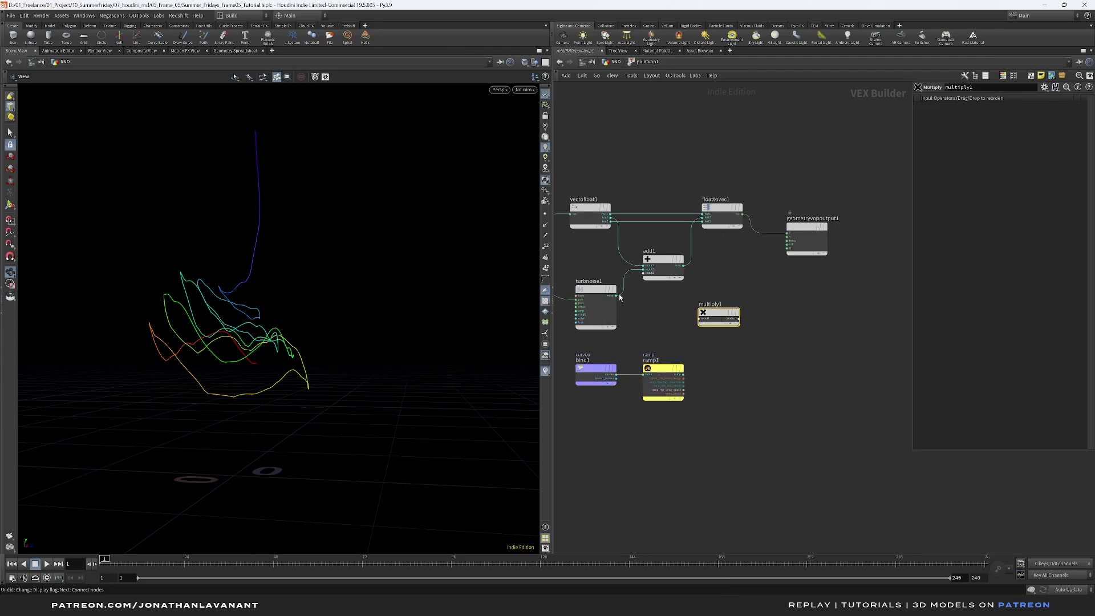
drag(617, 295, 721, 331)
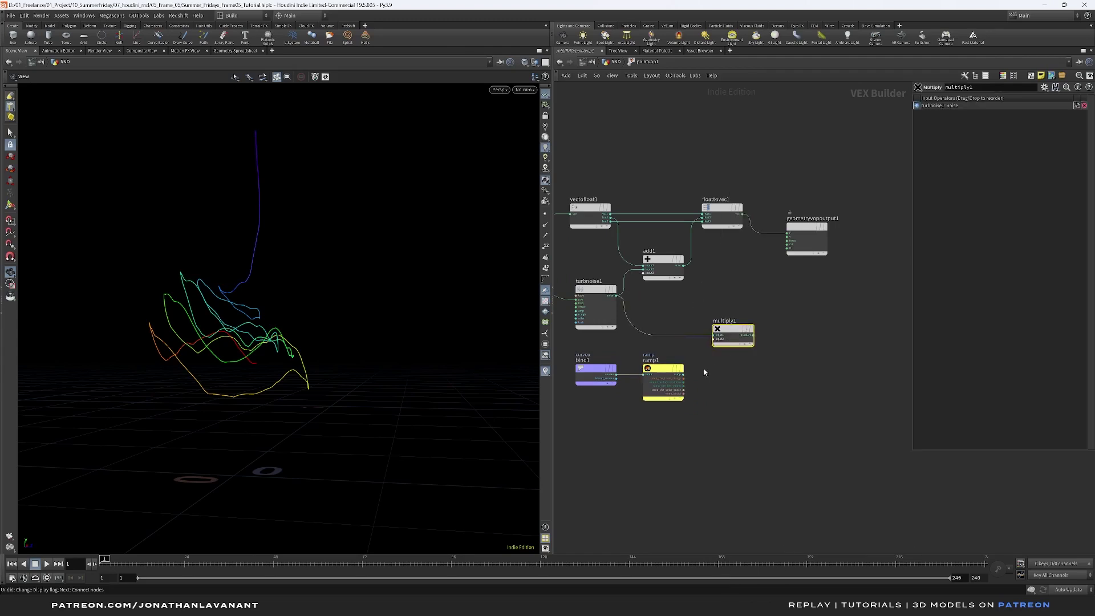
drag(684, 375, 733, 334)
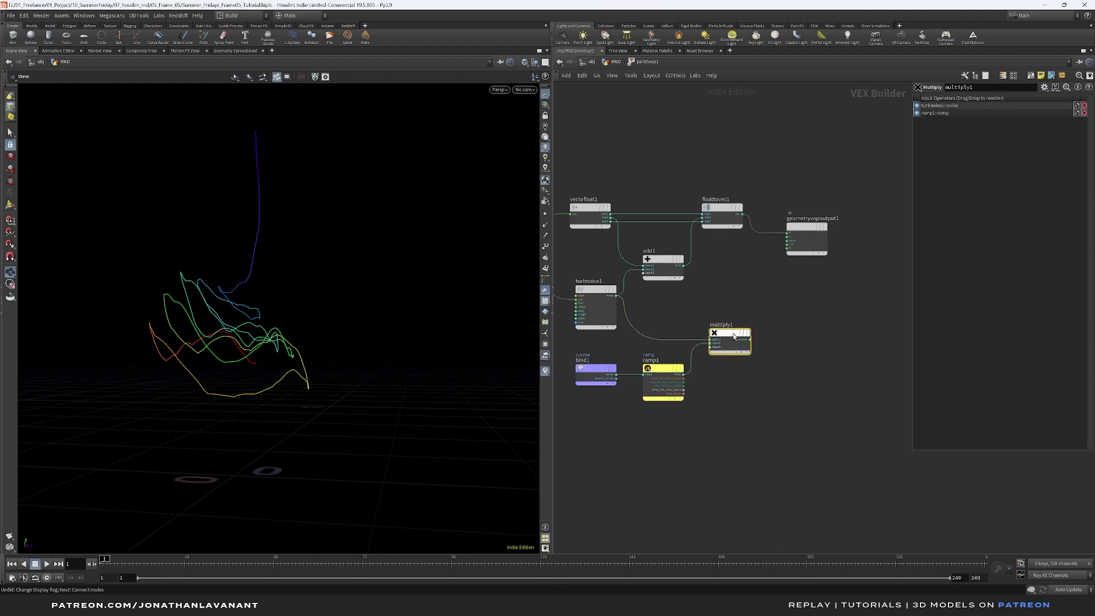
Space the nodes out and route the Multiply result into the Add node in place of the direct noise.
middle_drag(657, 300, 673, 300)
drag(673, 299, 840, 197)
drag(734, 218, 844, 224)
drag(766, 340, 883, 211)
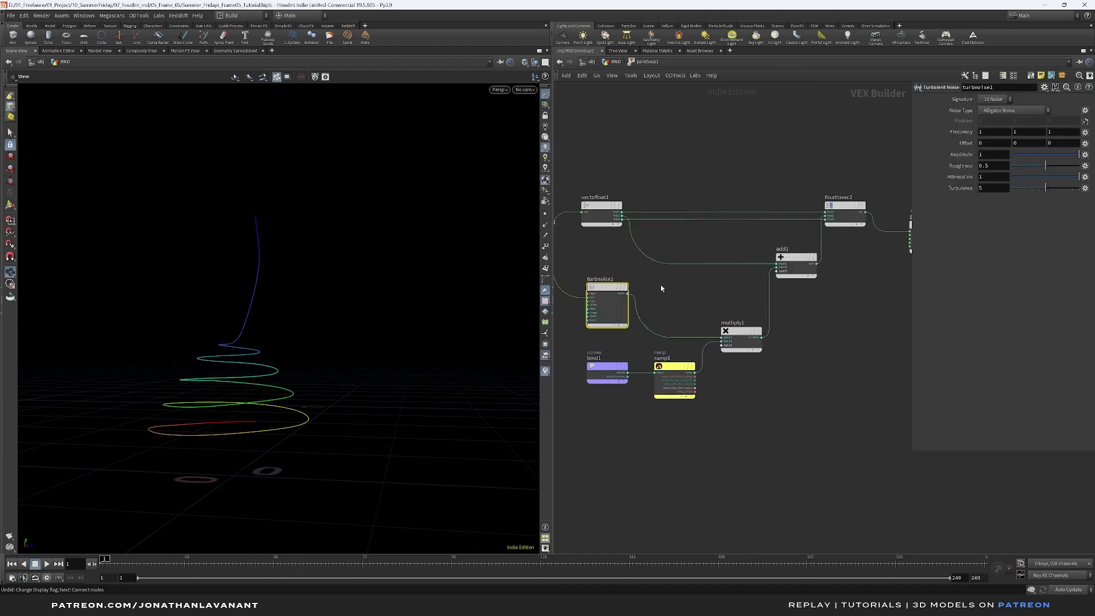
Create input parameters for the Turbulent Noise node to expose its settings on the Attribute VOP.
mouse_move(593, 298)
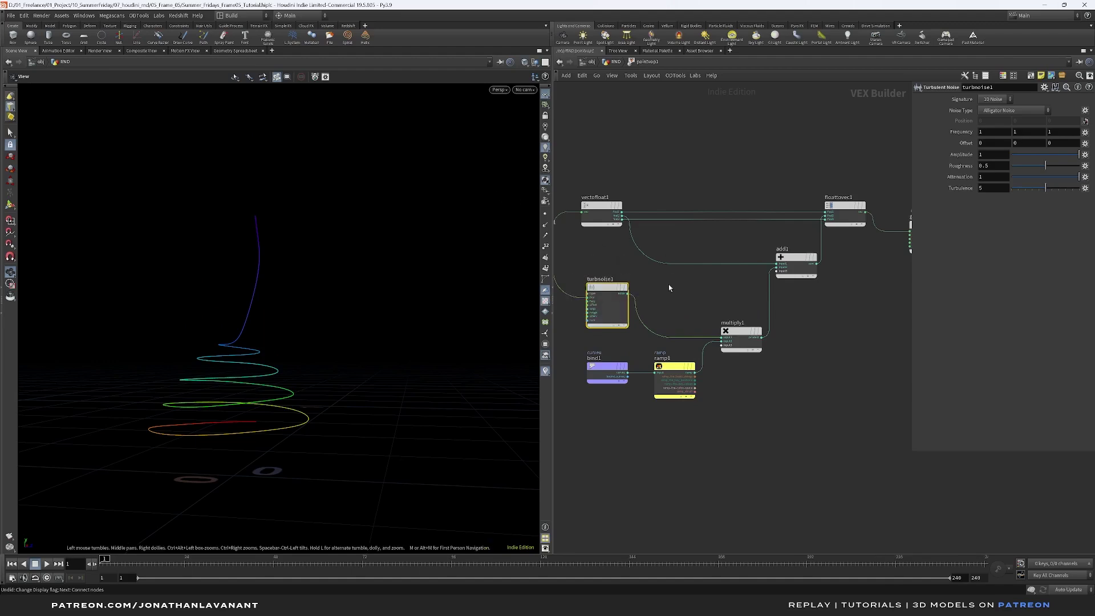
click(618, 63)
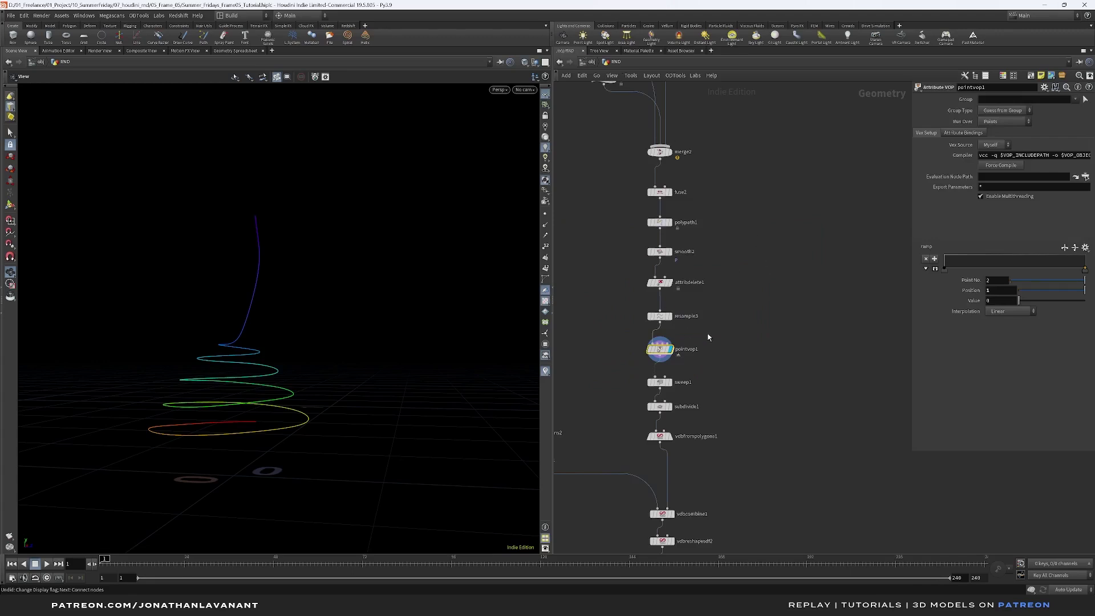
double_click(660, 347)
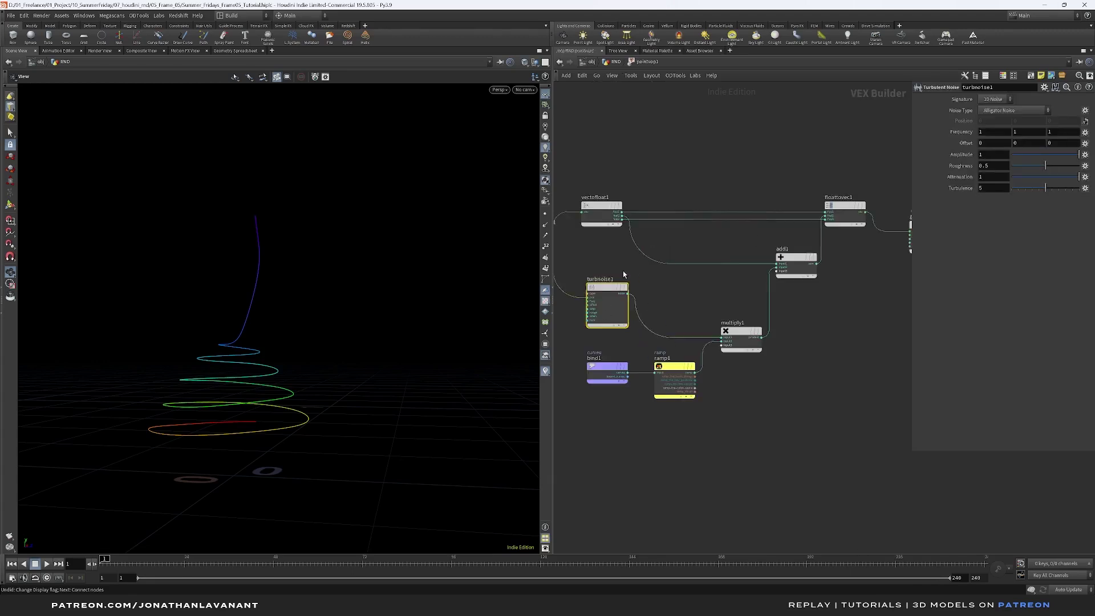
right_click(604, 289)
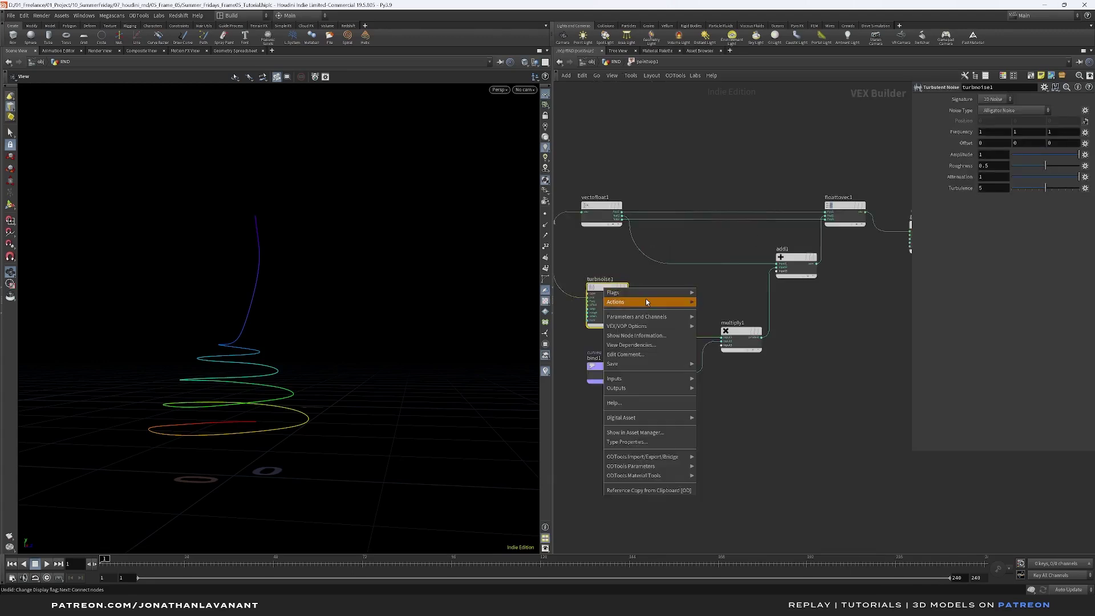
mouse_move(632, 326)
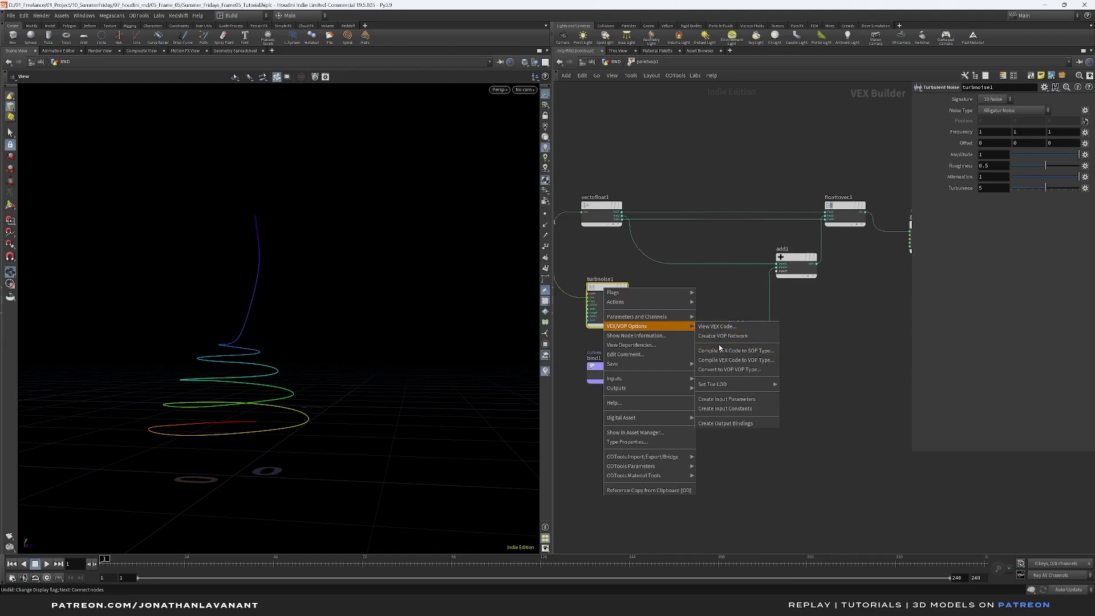
click(741, 400)
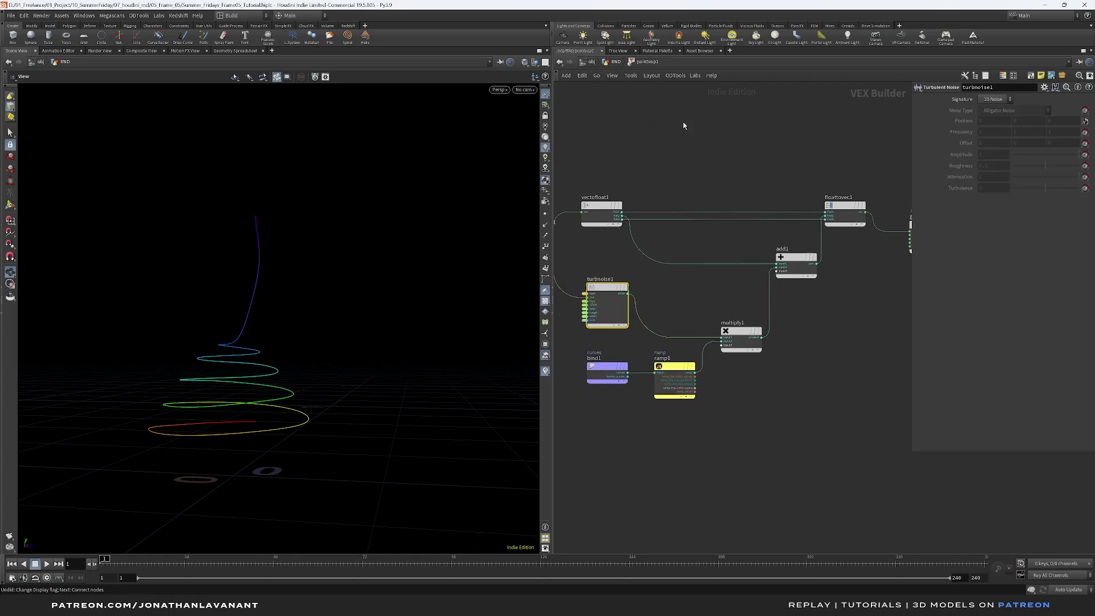
Return to the geometry network and enlarge the Attribute VOP's parameter area and ramp graph.
click(616, 62)
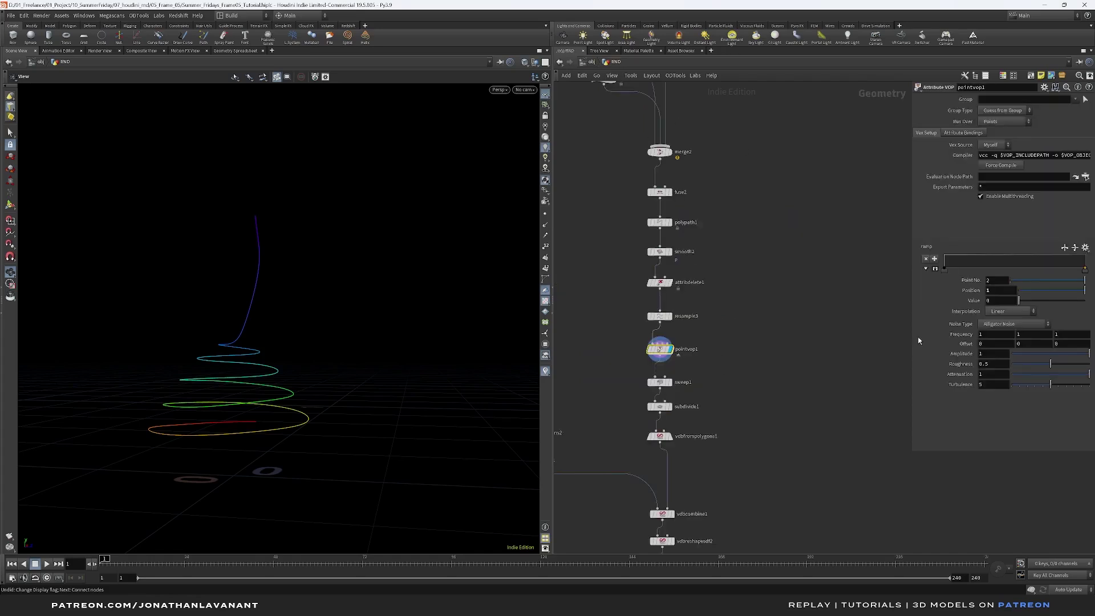
drag(913, 338, 767, 338)
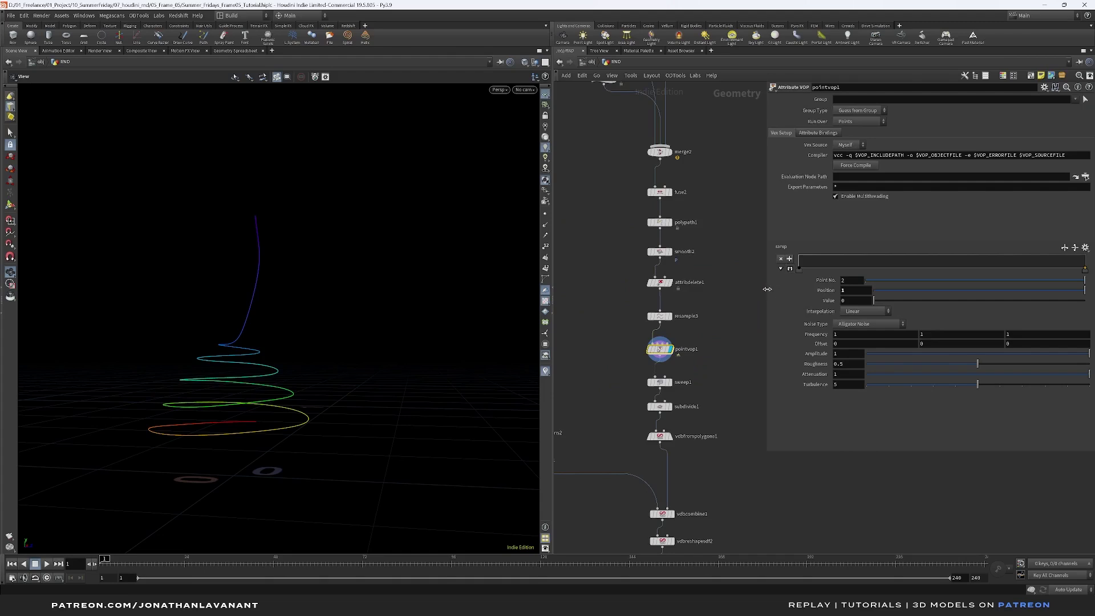
drag(766, 290, 739, 285)
drag(894, 267, 894, 338)
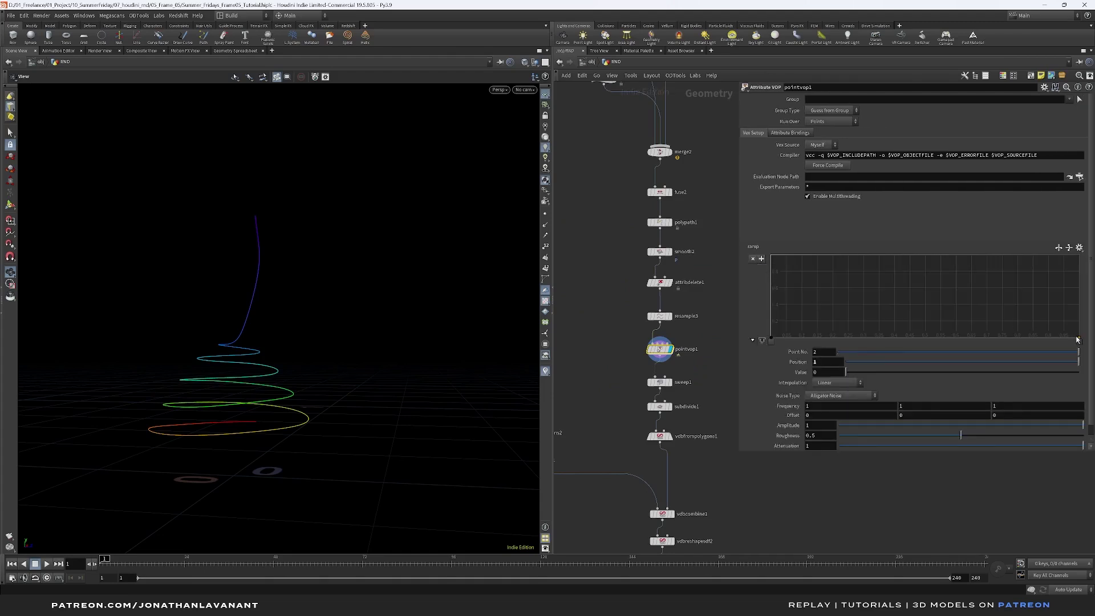
Give the ramp's end point a value of 1 at position about 0.35 and shift the start point slightly inward.
drag(1079, 338, 1087, 256)
drag(1082, 340, 879, 336)
key(ctrl+z)
click(771, 341)
drag(770, 343, 792, 344)
click(878, 341)
Set the ramp interpolation to Monotone Cubic and shift its second point to position about 0.34.
click(836, 382)
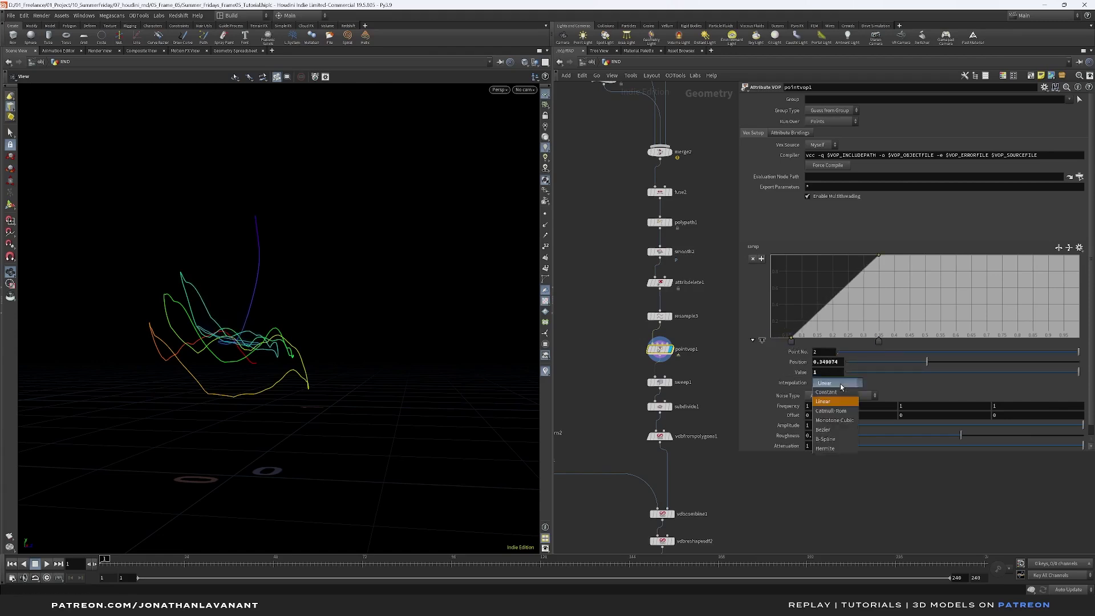
click(843, 422)
drag(879, 343, 875, 343)
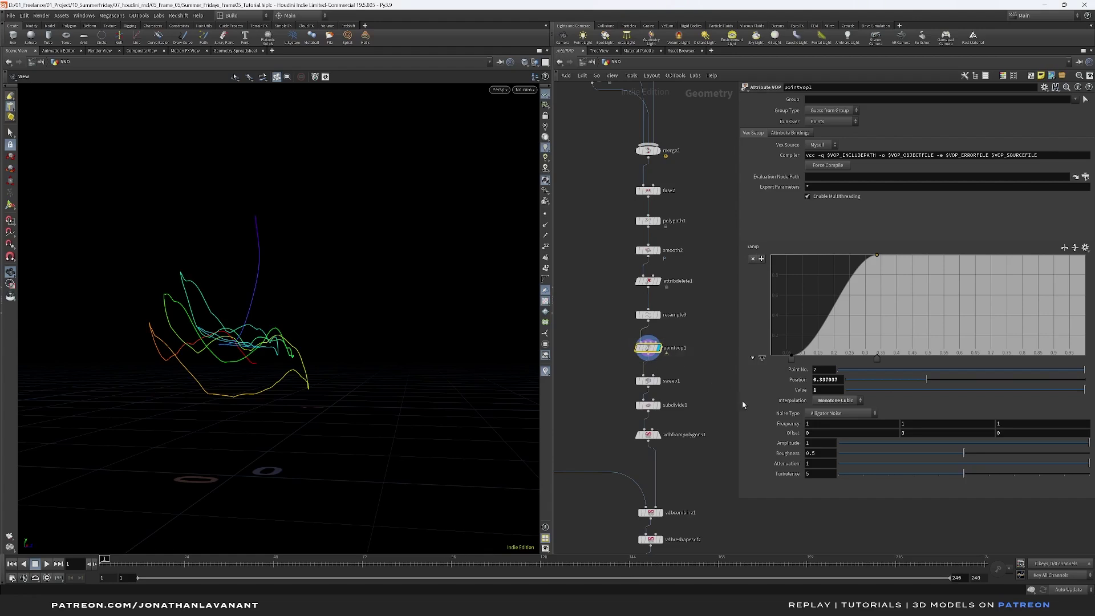
Set the noise type to Simplex Noise and its frequency to 7 on all three axes.
click(839, 413)
click(836, 459)
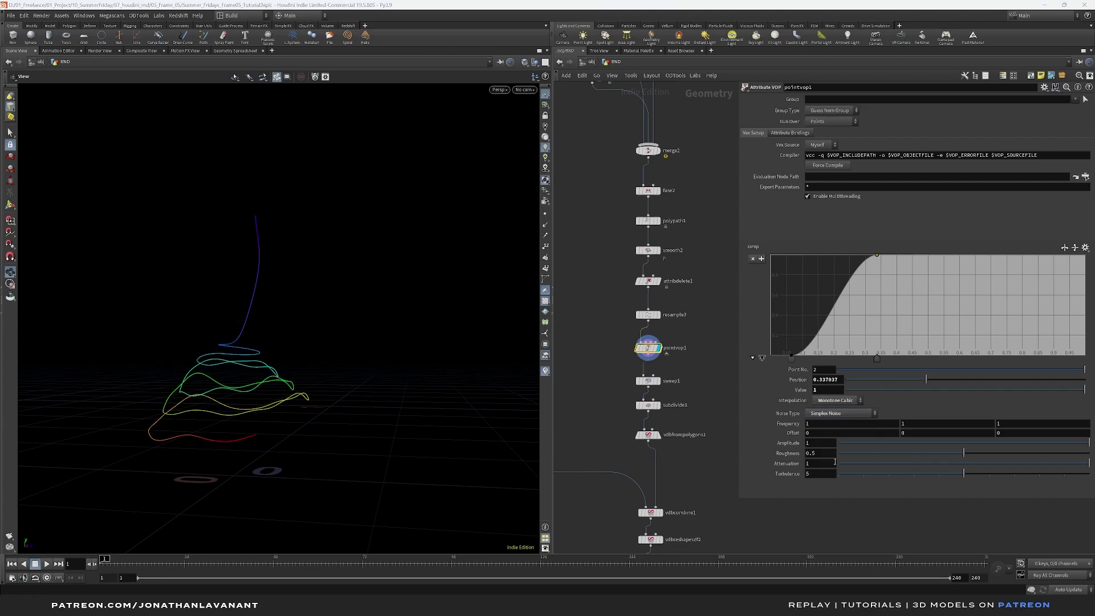
drag(310, 391, 328, 354)
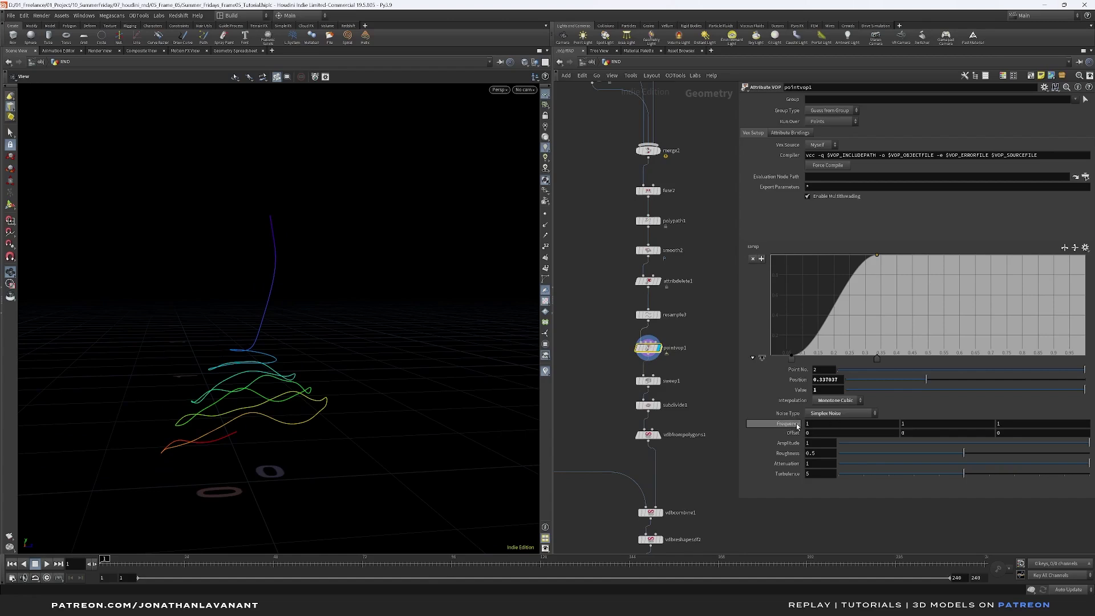
click(824, 425)
text(7)
key(Tab)
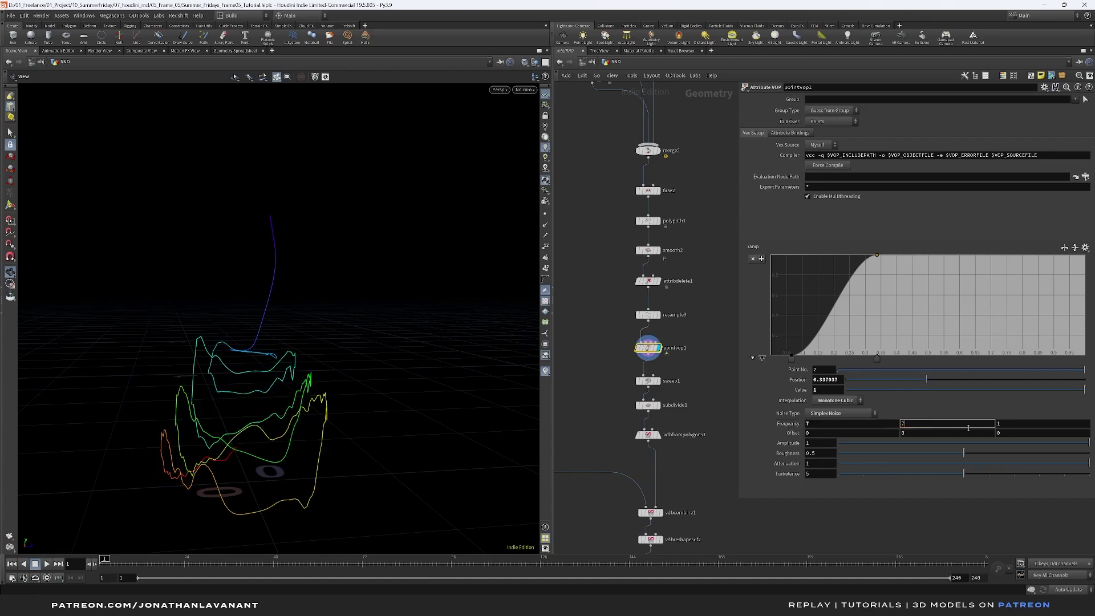
text(7)
key(Tab)
text(7)
key(Return)
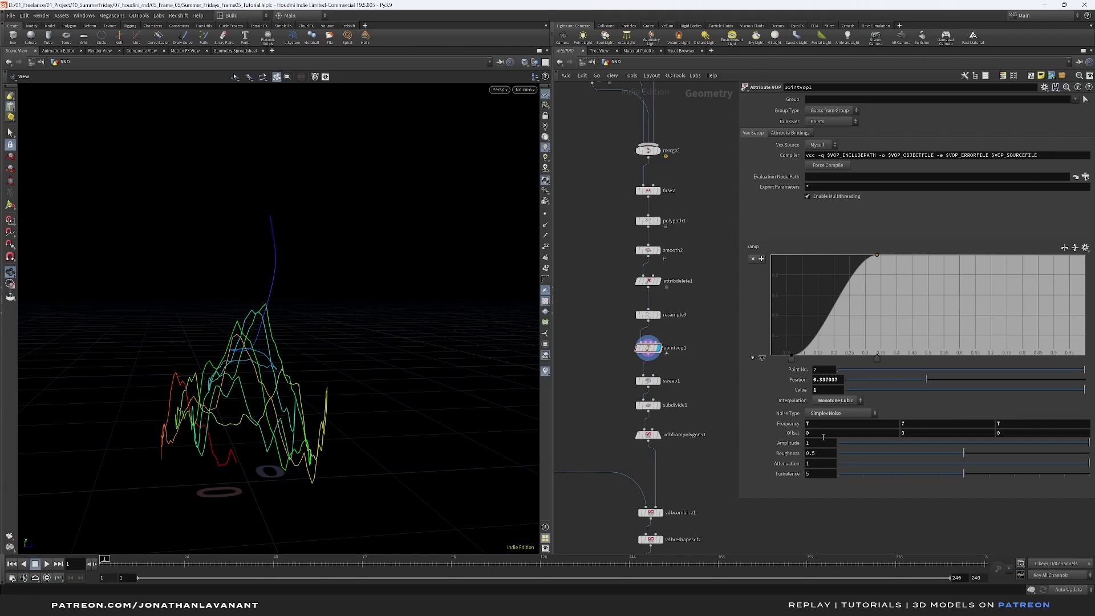
Try a noise offset of 0.6 on all axes, undo it, and set the noise amplitude to 0.2.
drag(786, 437, 786, 437)
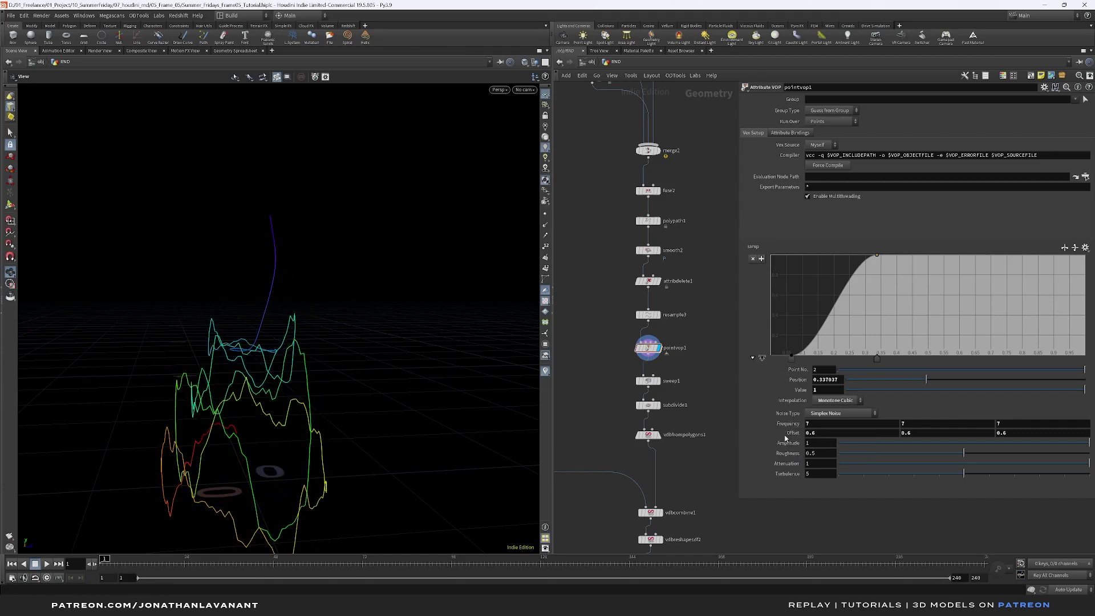
key(ctrl+z)
click(821, 444)
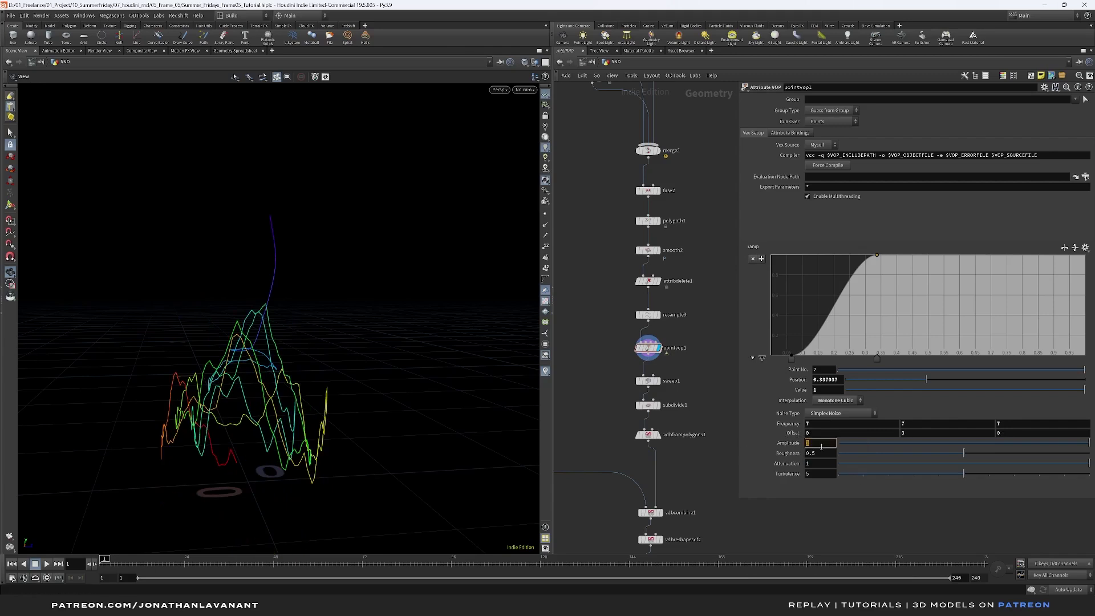
key(Return)
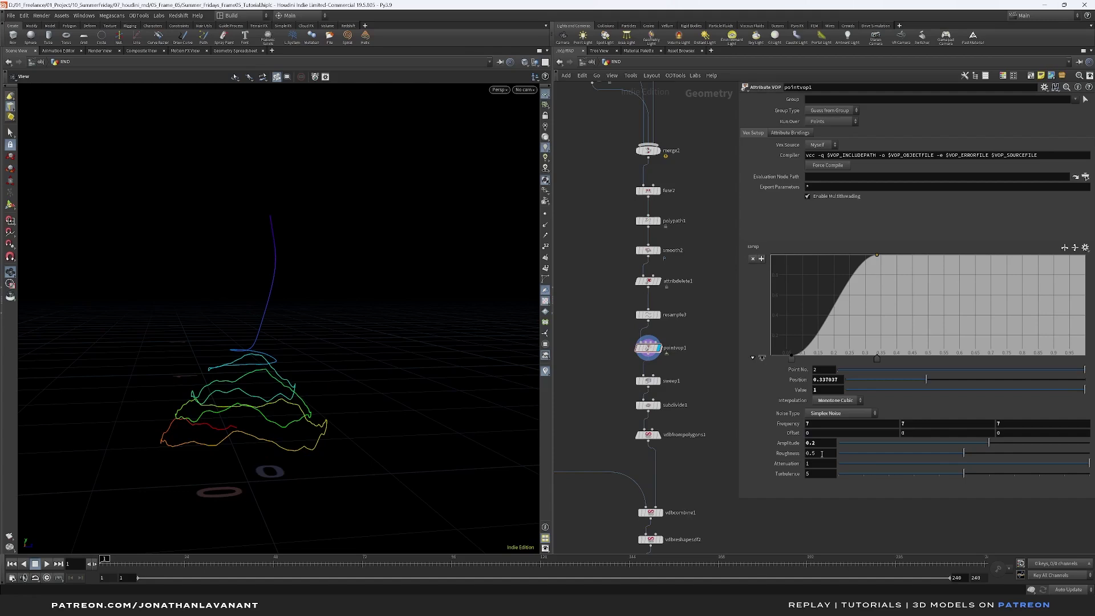
Set the noise offset to 0.6 on all axes and its roughness to 0.025, with the fluid output null displayed.
click(822, 454)
key(Return)
middle_drag(781, 433, 815, 434)
scroll(694, 456, down, 1)
middle_drag(706, 466, 712, 264)
mouse_move(670, 519)
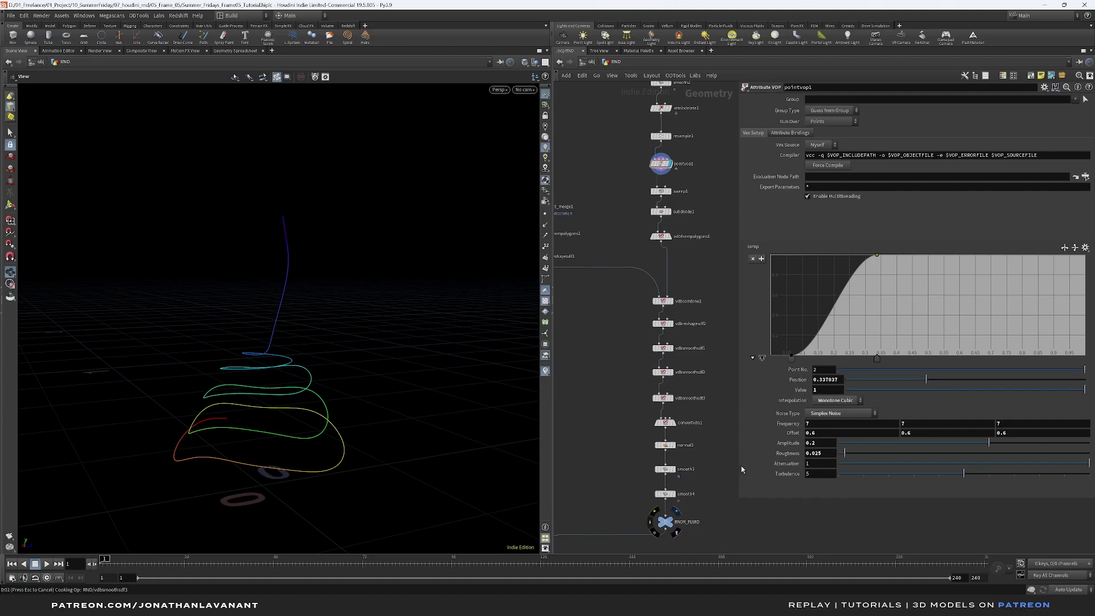
scroll(724, 487, down, 3)
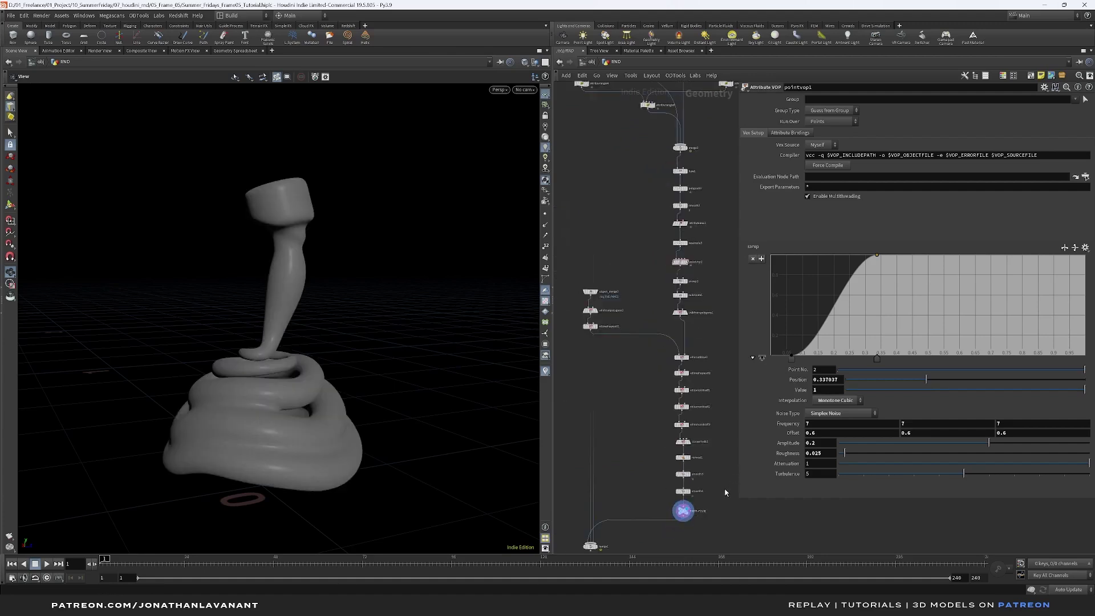
scroll(619, 472, up, 1)
Display the final merge node and inspect the cream together with the tube and strawberry.
click(596, 468)
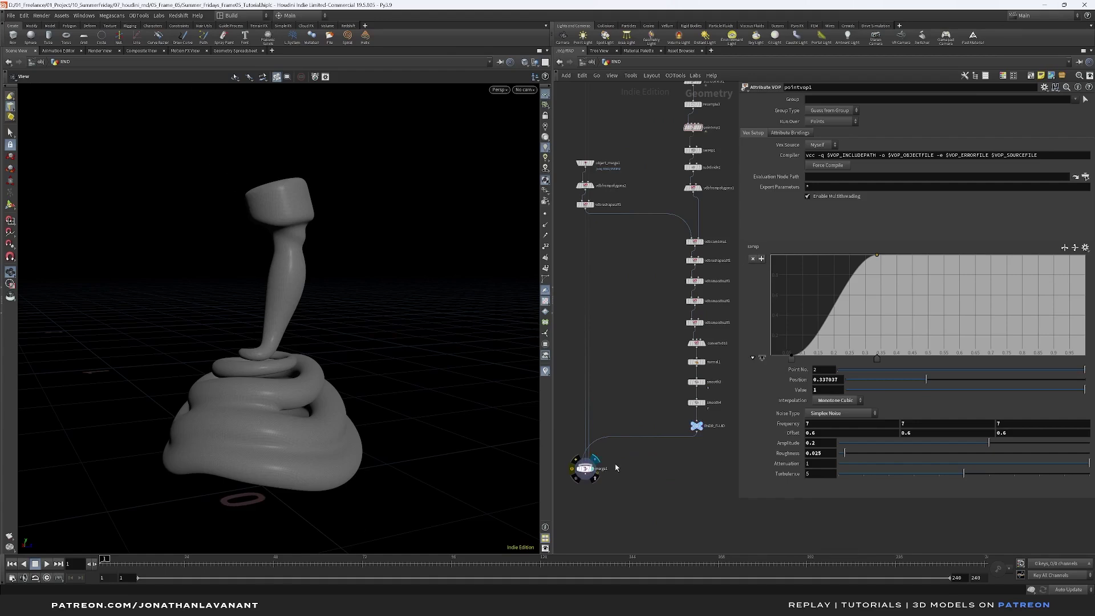
drag(305, 415, 369, 375)
middle_drag(656, 346, 605, 382)
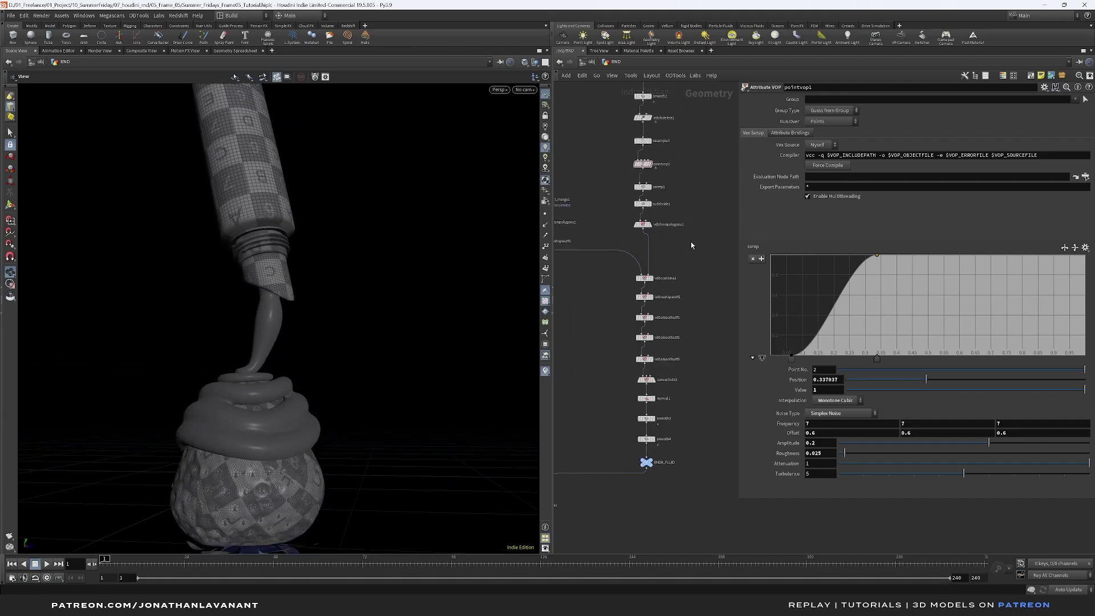
middle_drag(690, 250, 689, 313)
drag(285, 392, 303, 427)
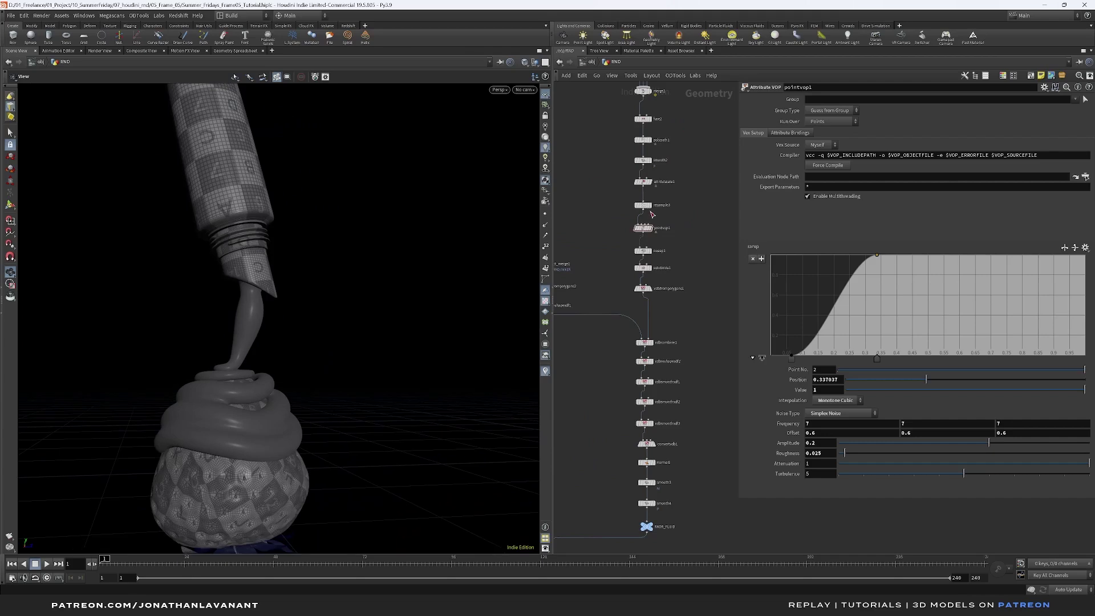
Bypass the point VOP and re-enable it to compare the cream with and without the noise displacement.
click(633, 219)
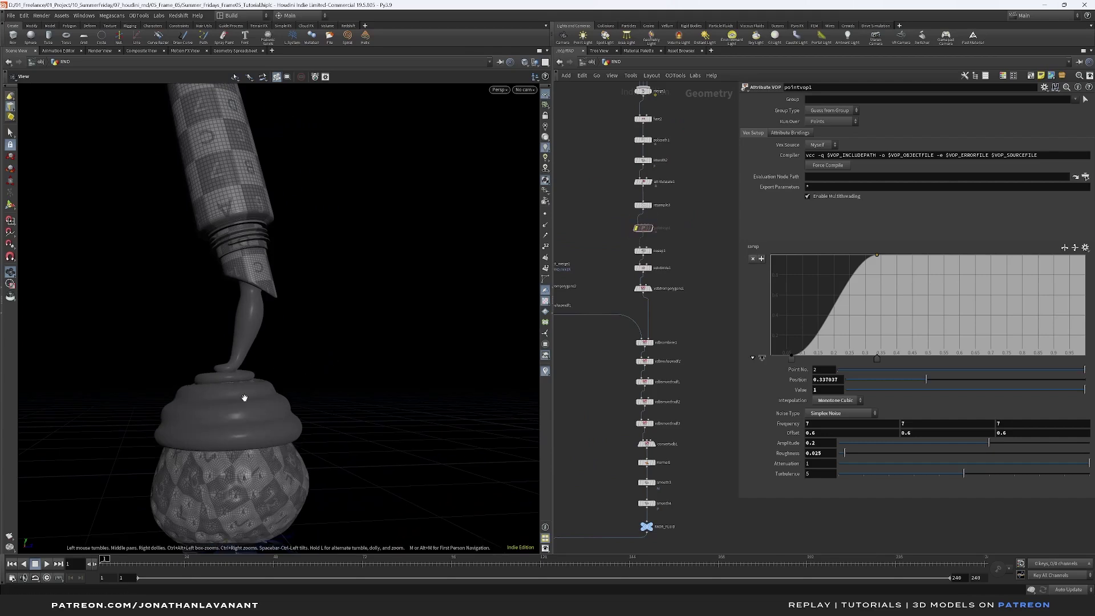
drag(244, 398, 239, 356)
mouse_move(637, 230)
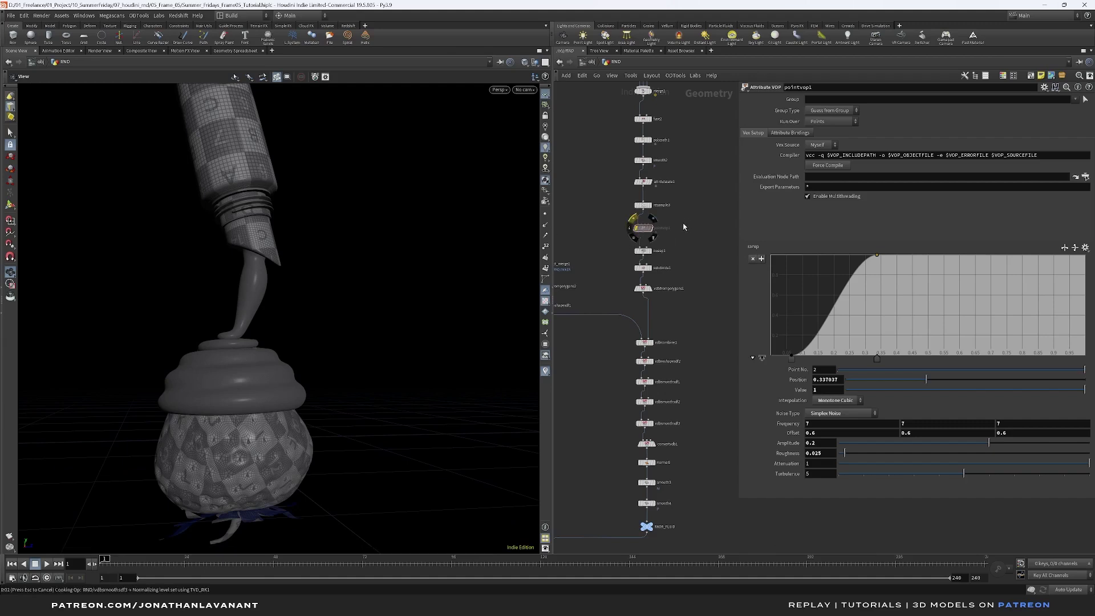
drag(290, 382, 248, 378)
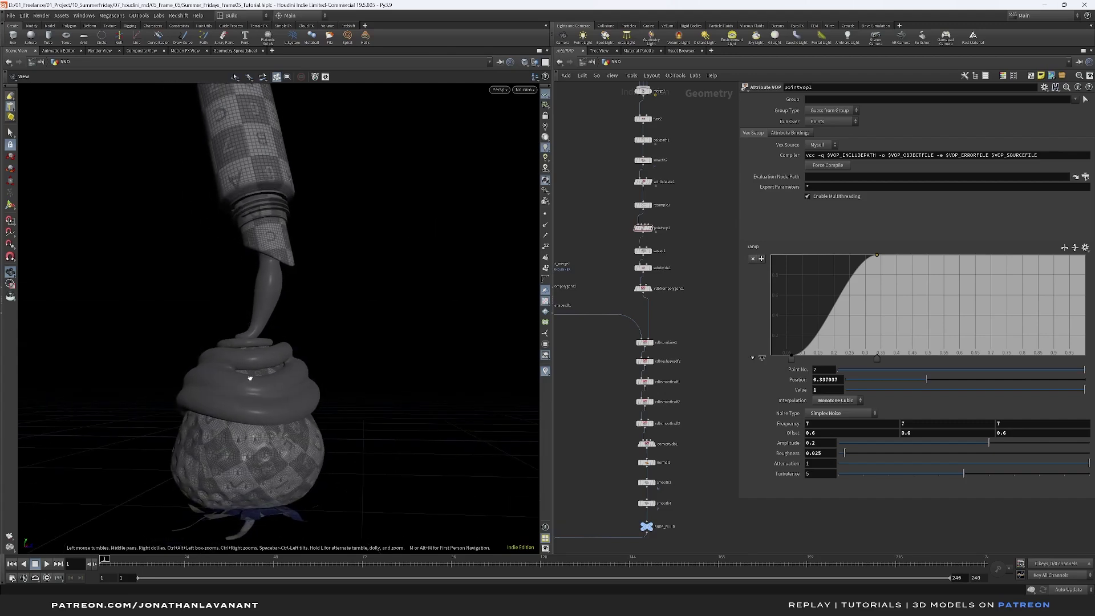
Branch a null off the strawberry's transform node and name it STRAWBERRY.
middle_drag(685, 373, 660, 341)
scroll(665, 360, down, 3)
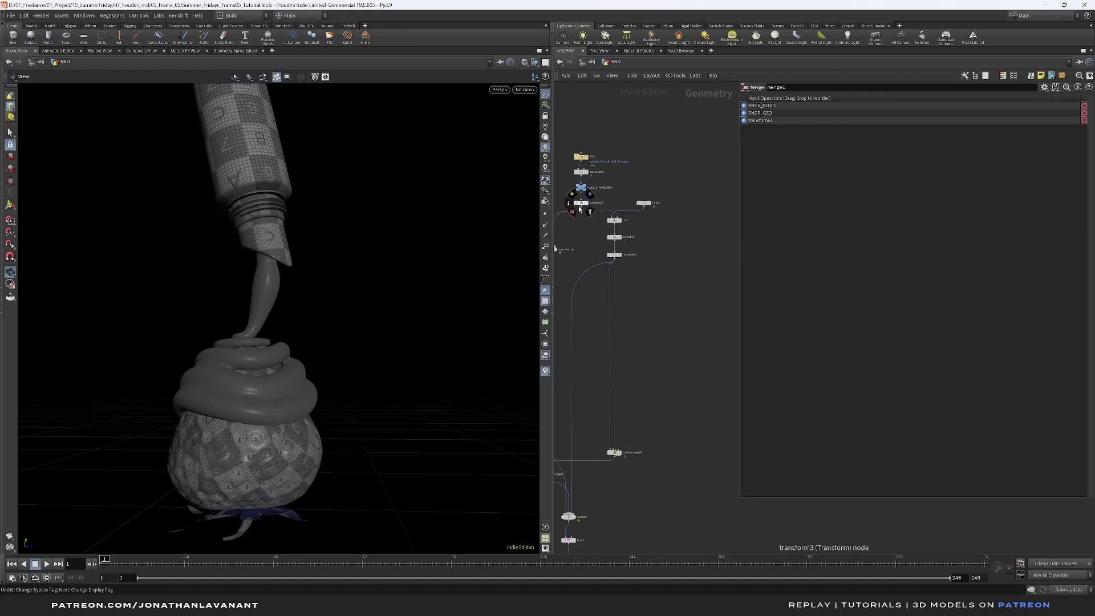
drag(644, 206, 683, 229)
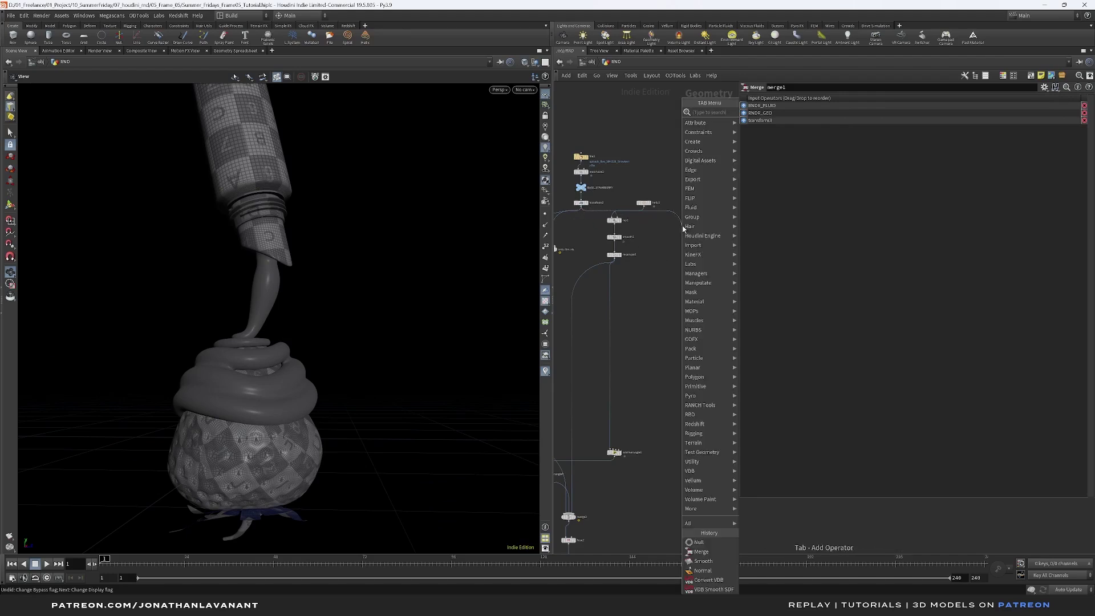
text(null)
key(Return)
click(704, 228)
double_click(705, 226)
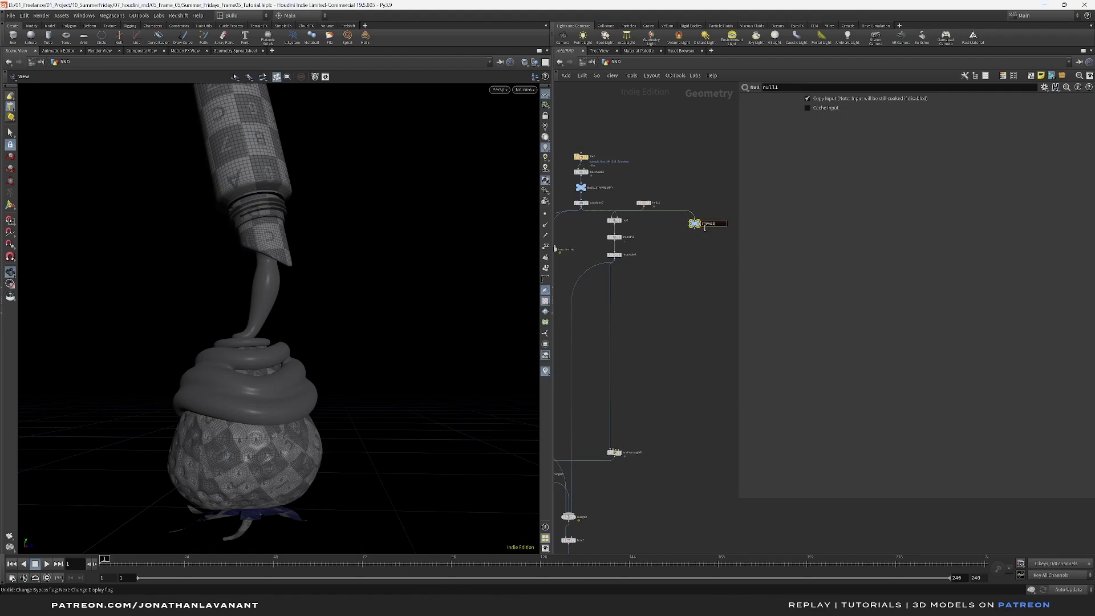
key(Return)
Add an Object Merge beside the fluid chain that references /obj/RND/STRAWBERRY, and display it.
key(ctrl+c)
scroll(665, 344, down, 3)
middle_drag(681, 474, 720, 171)
middle_drag(694, 369, 723, 309)
scroll(723, 309, up, 3)
middle_drag(705, 170, 676, 303)
key(Tab)
text(obj)
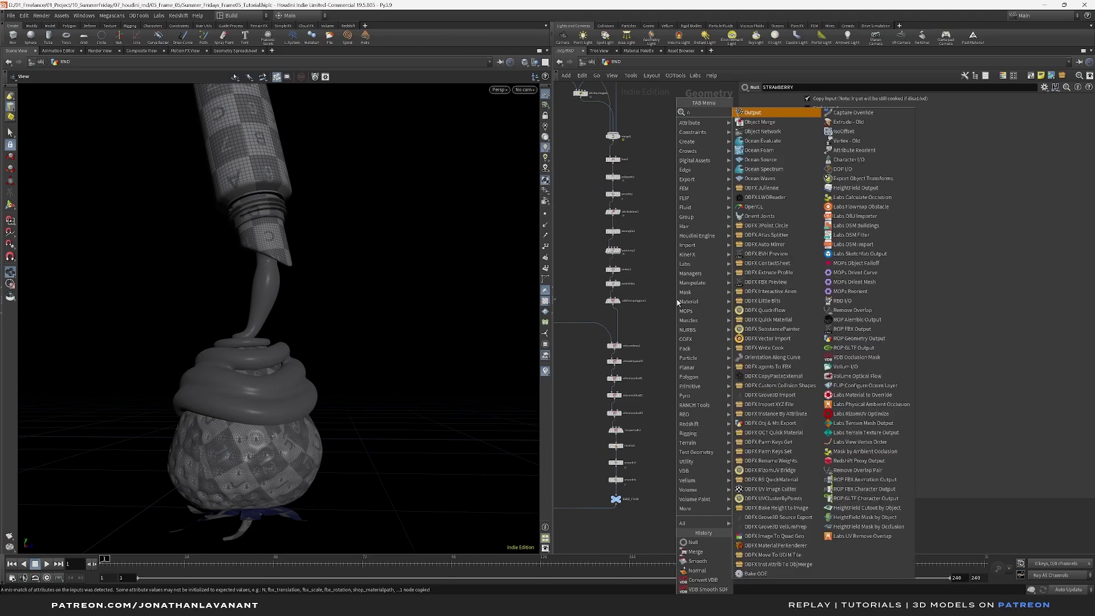
key(Return)
click(684, 300)
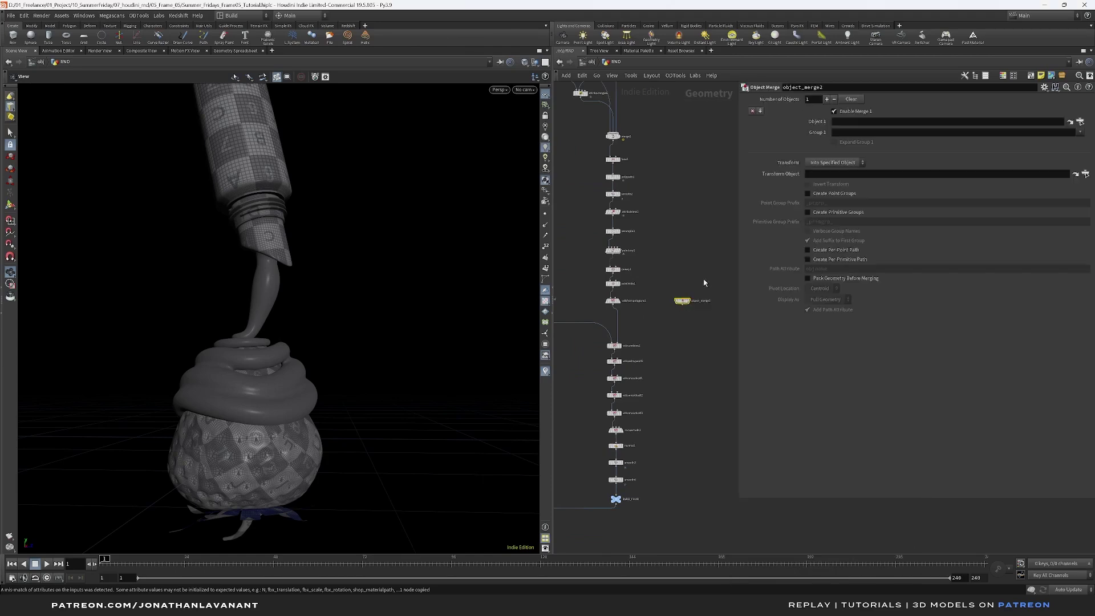
key(ctrl+v)
key(Return)
click(688, 301)
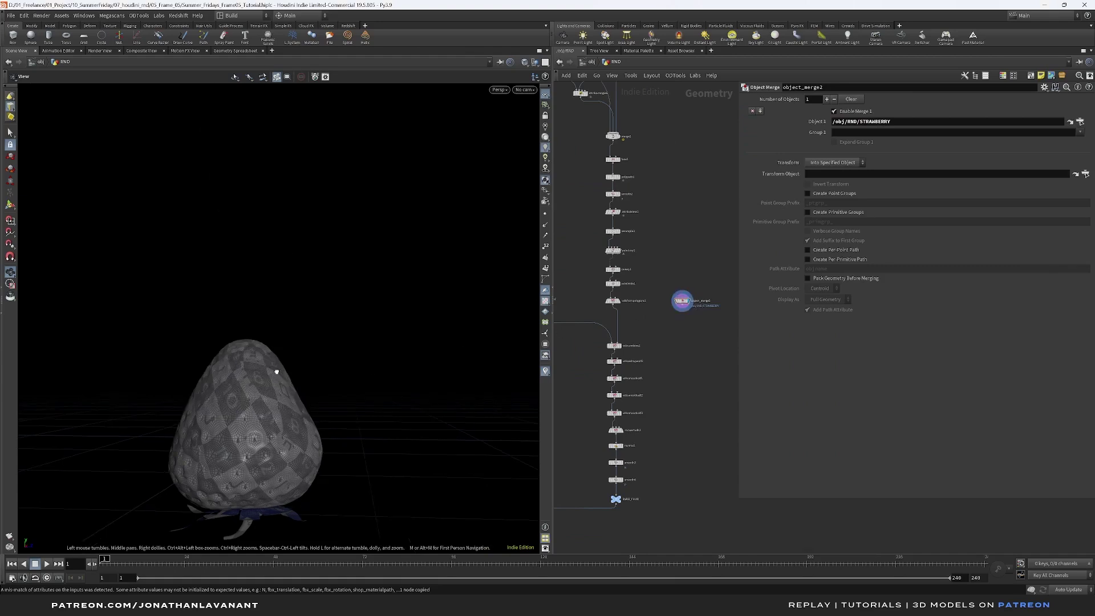
Duplicate the fluid's VDB from Polygons node, feed it from the strawberry Object Merge, and display the copy.
middle_drag(645, 312, 673, 309)
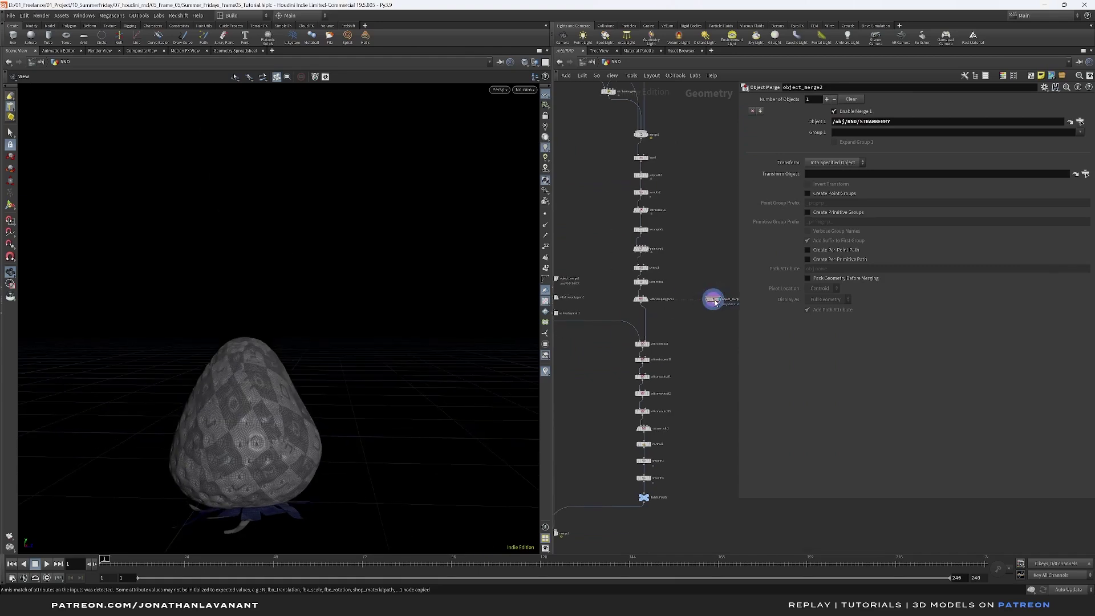
drag(739, 311, 840, 311)
middle_drag(670, 365, 661, 314)
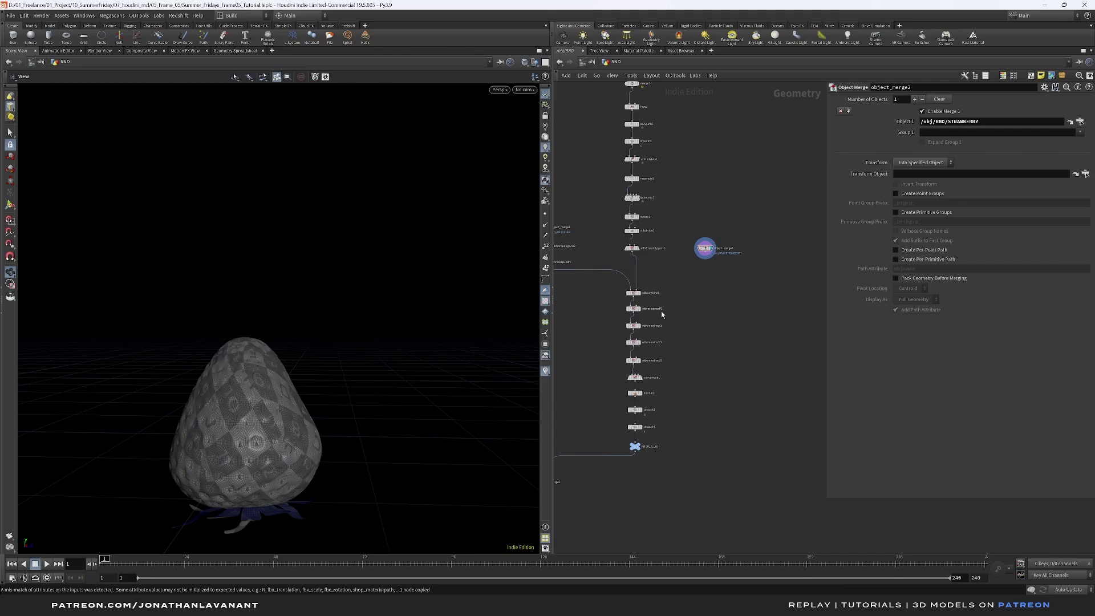
drag(709, 251, 739, 266)
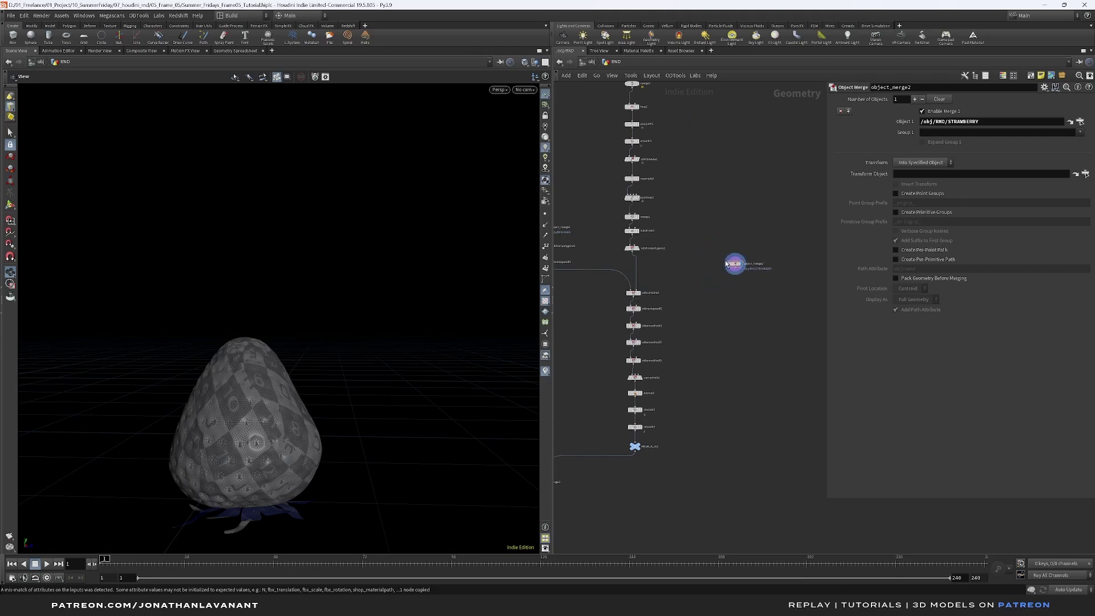
alt+drag(636, 251, 736, 294)
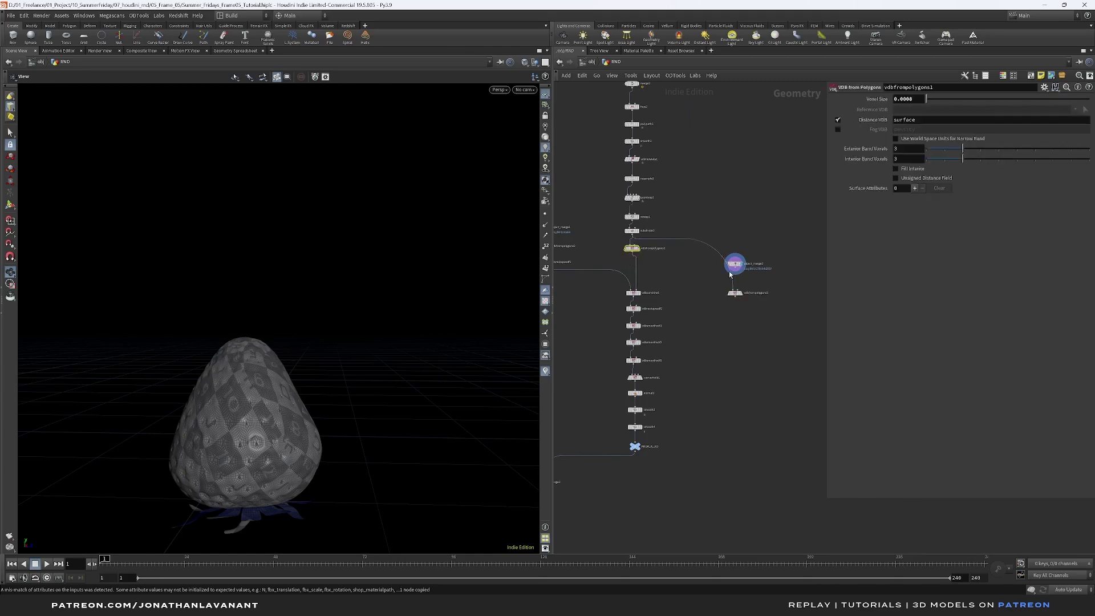
drag(735, 268, 733, 290)
click(743, 295)
click(732, 297)
drag(319, 391, 267, 392)
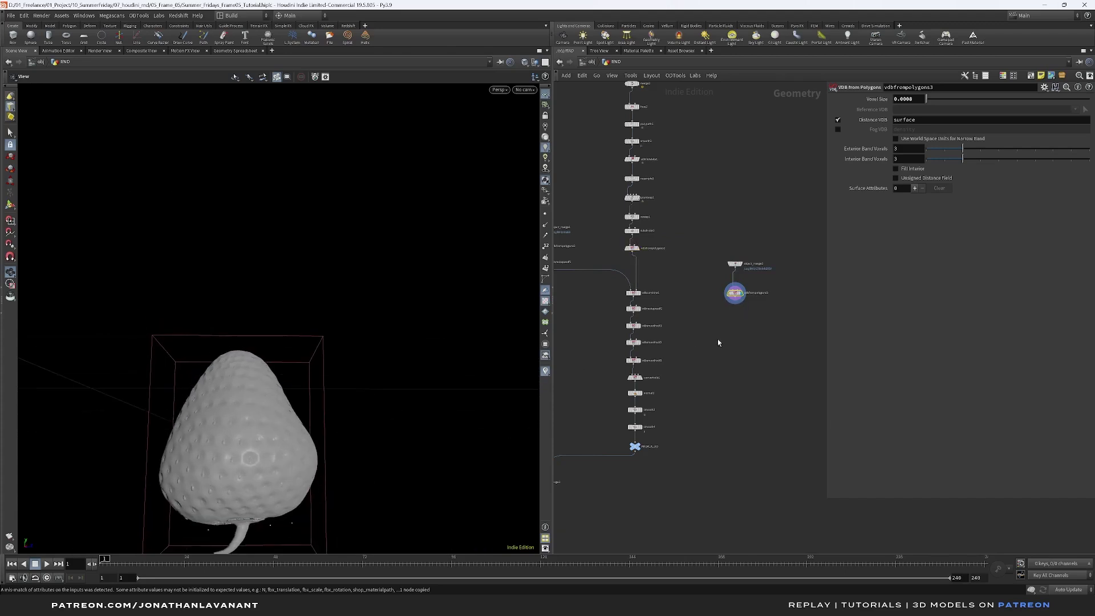
Add a VDB Combine node near the strawberry VDB and move the nodes below the existing combine down to make room.
key(Tab)
text(vdbcom)
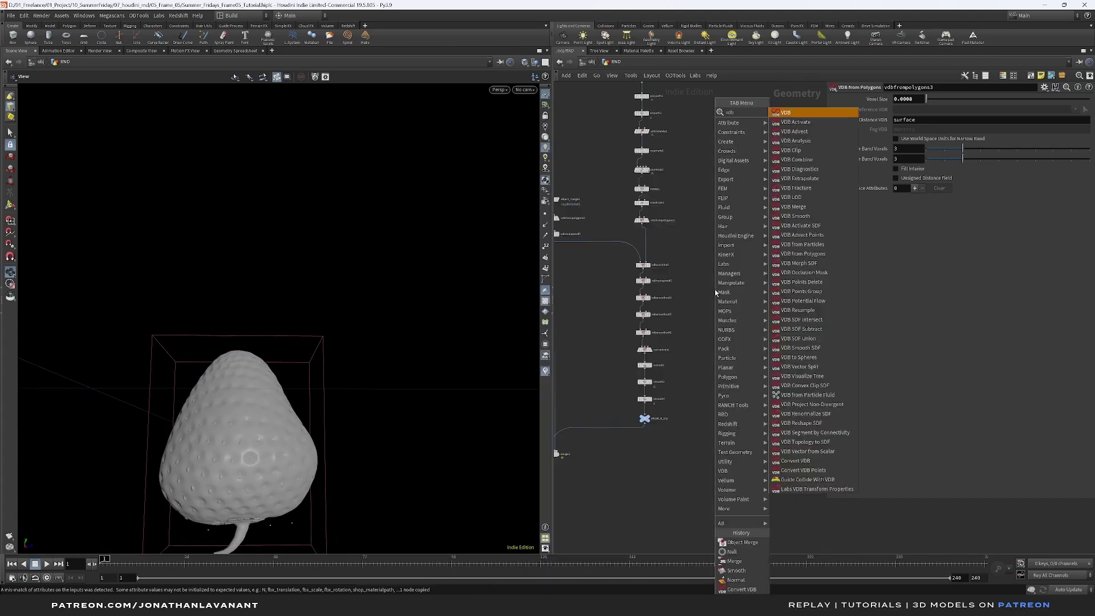
key(Return)
click(706, 303)
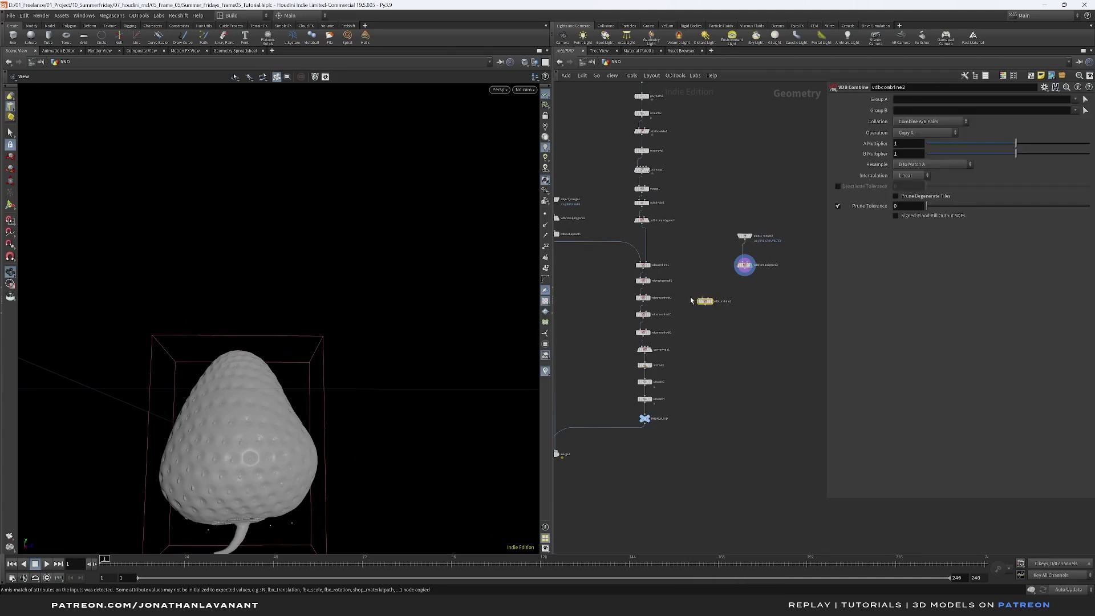
drag(618, 451, 650, 317)
click(654, 280)
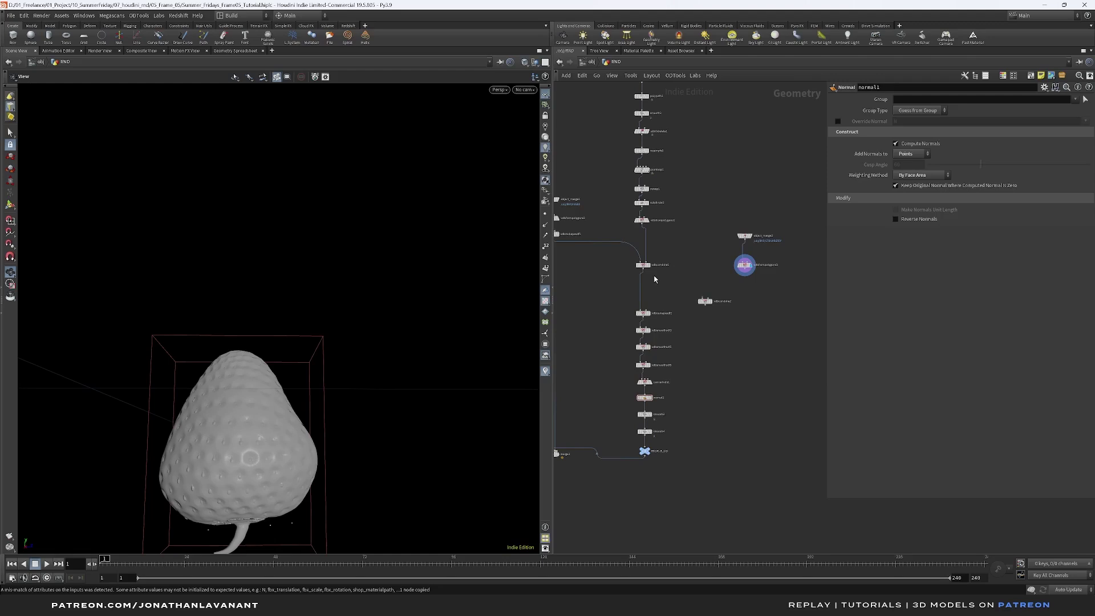
Connect the existing combine as the first input and the strawberry VDB as the second input of the new VDB Combine, and display it.
click(644, 265)
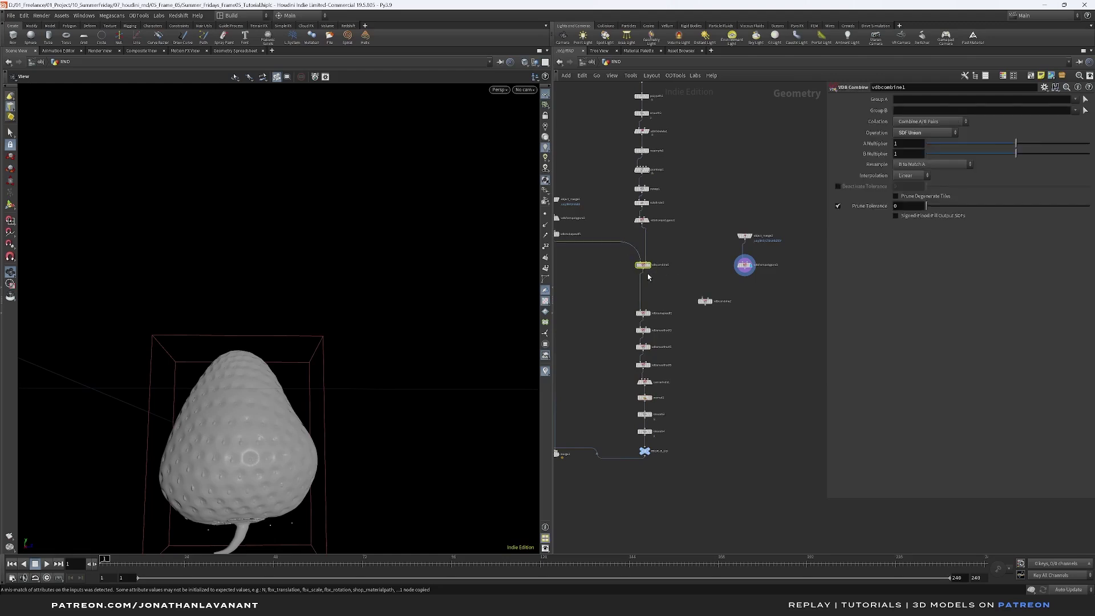
drag(643, 269, 703, 289)
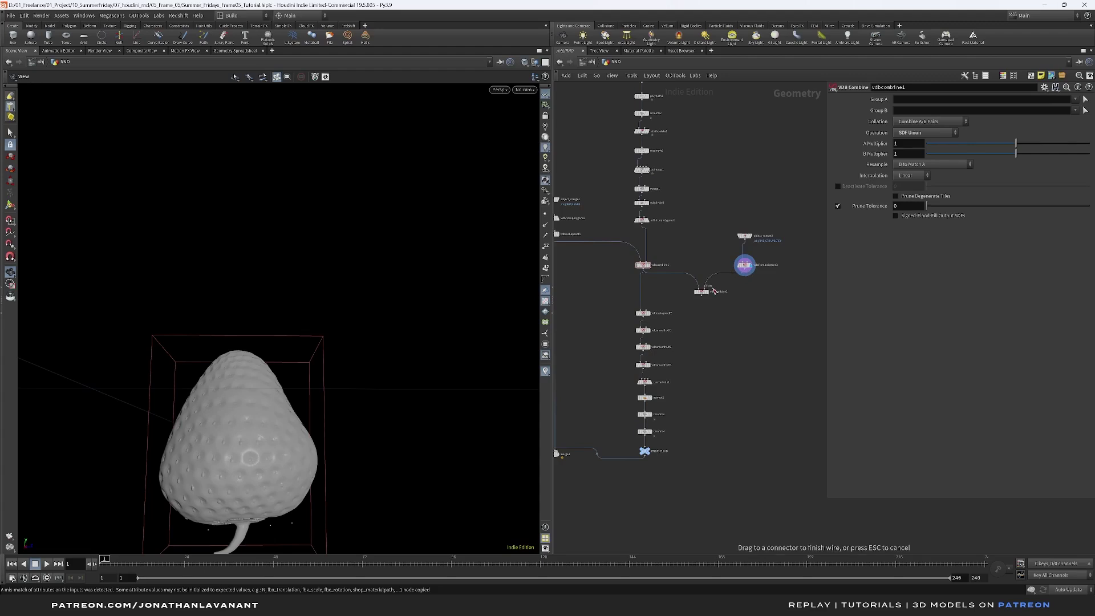
click(707, 293)
click(697, 289)
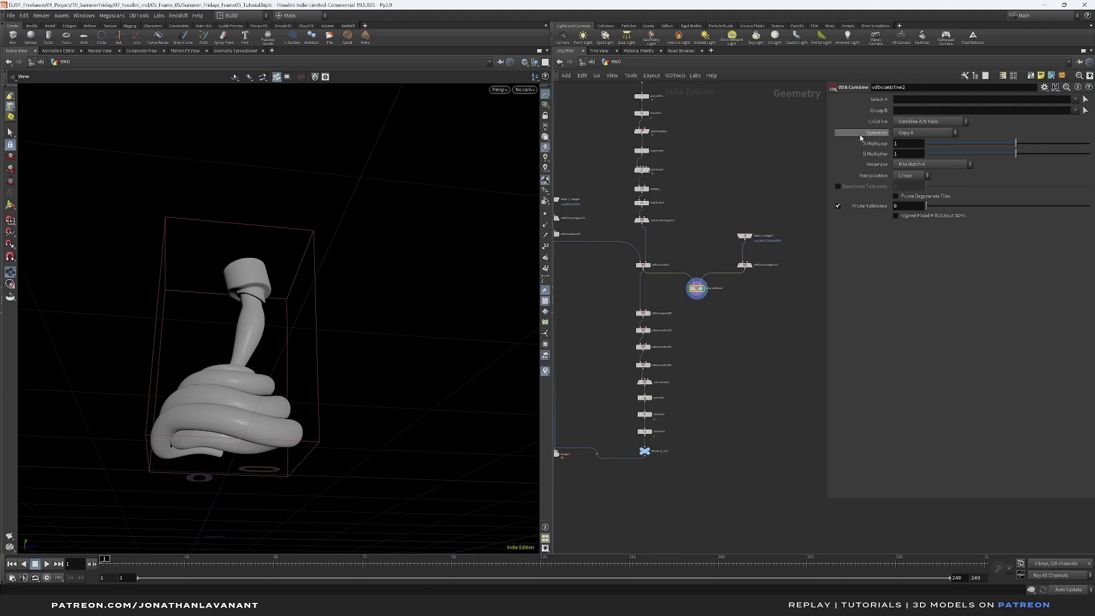
Set the new VDB Combine's operation to SDF Difference and check the strawberry-shaped cut from below.
click(925, 132)
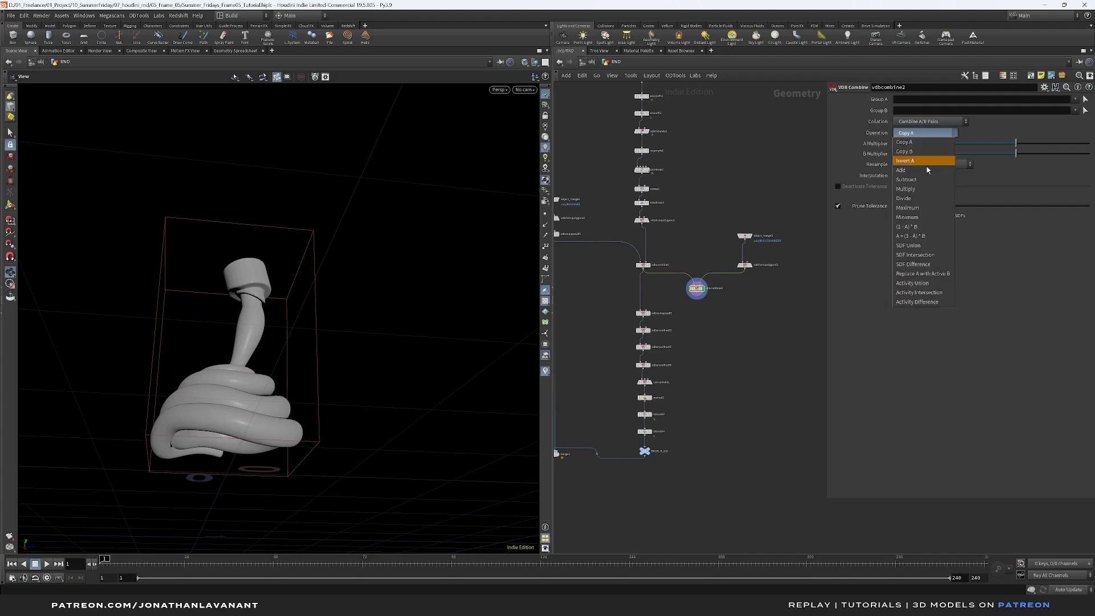
click(922, 265)
drag(285, 285, 260, 408)
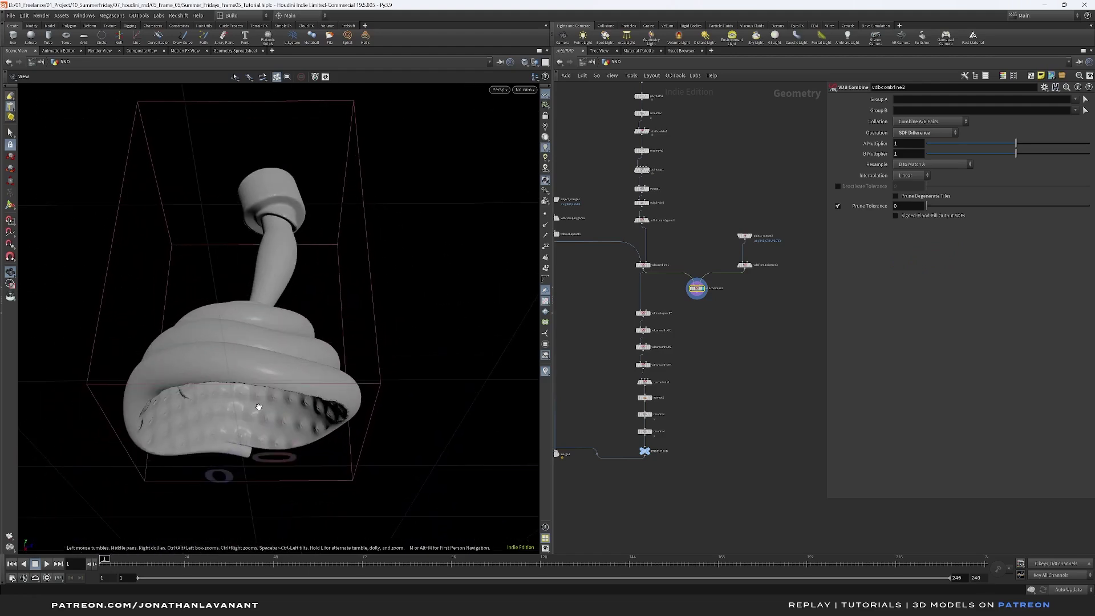
drag(264, 384, 262, 378)
Feed the new VDB Combine into the VDB Reshape SDF node and display the fluid output null.
drag(698, 294, 640, 310)
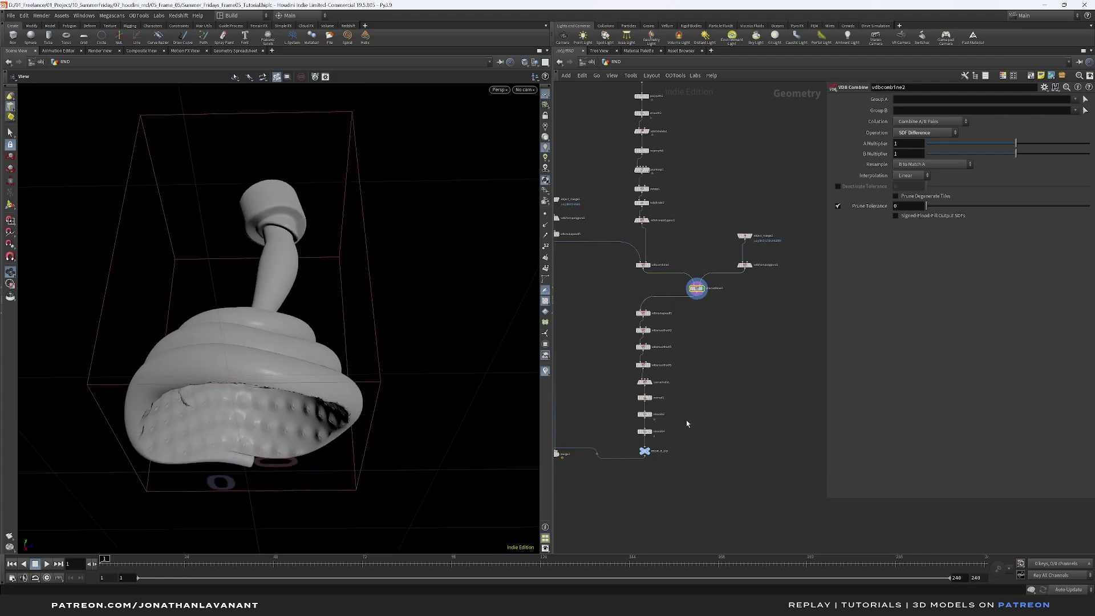
middle_drag(687, 422, 756, 380)
drag(622, 410, 623, 446)
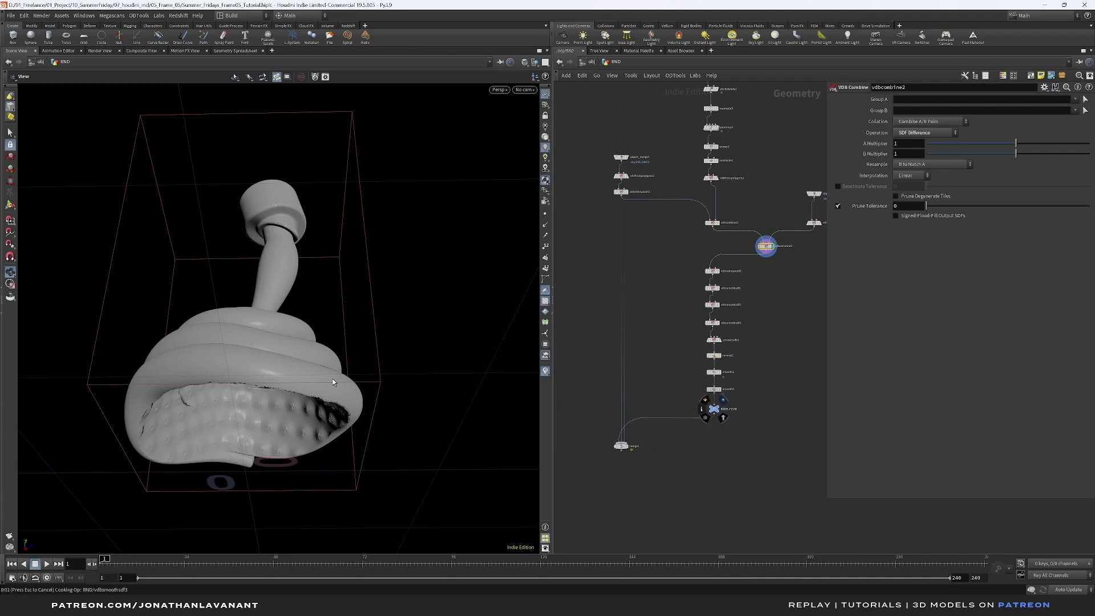
drag(327, 394, 334, 447)
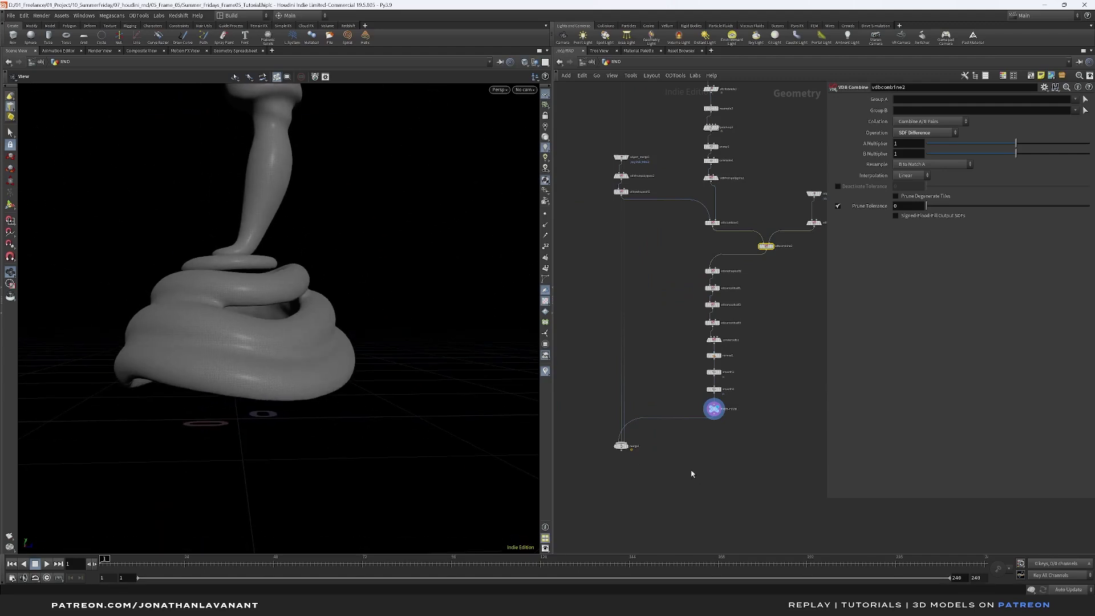
Display the final merge node and inspect how the cut cream sits on the strawberry.
click(630, 450)
mouse_move(288, 315)
mouse_down()
mouse_move(320, 279)
mouse_move(341, 352)
mouse_move(164, 332)
mouse_move(117, 340)
mouse_move(366, 313)
mouse_move(276, 332)
mouse_move(286, 298)
mouse_up()
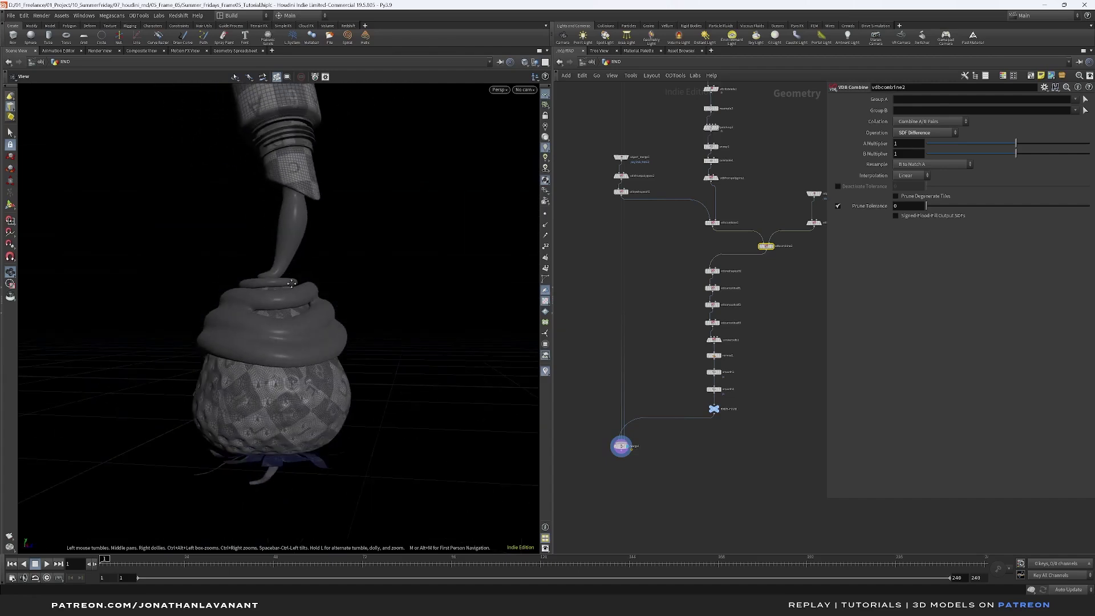
right_drag(286, 297, 304, 214)
middle_drag(304, 214, 282, 283)
scroll(282, 283, up, 1)
Examine the cream from above and around the swirl's tip, checking the gaps between its coils against the sweep and VDB reshape nodes.
middle_drag(708, 234, 673, 435)
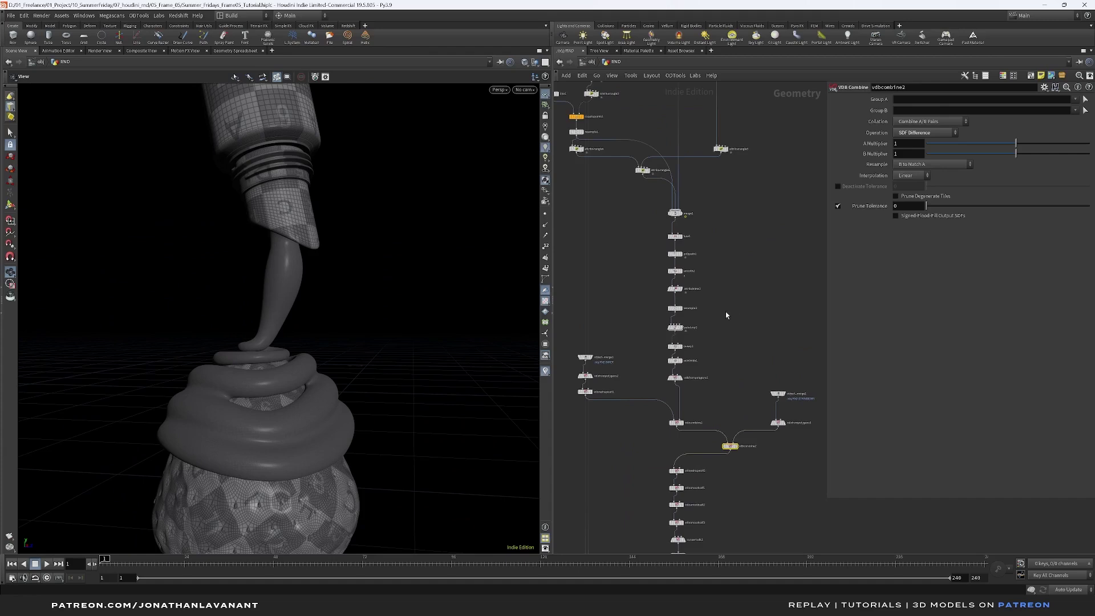
scroll(296, 281, up, 1)
scroll(704, 347, up, 2)
click(661, 346)
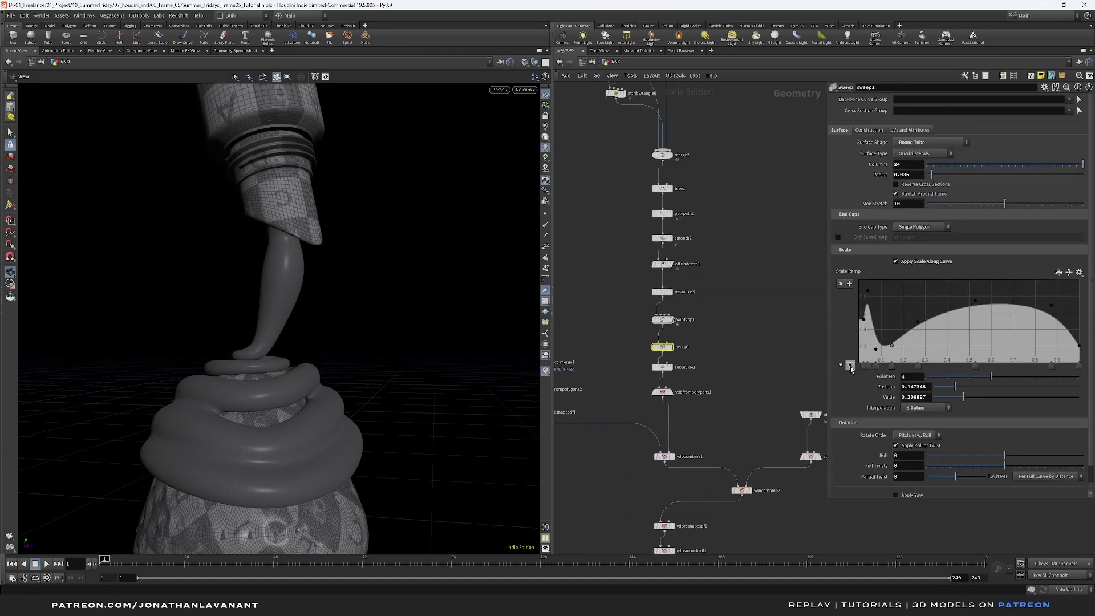
drag(827, 353, 750, 345)
click(671, 346)
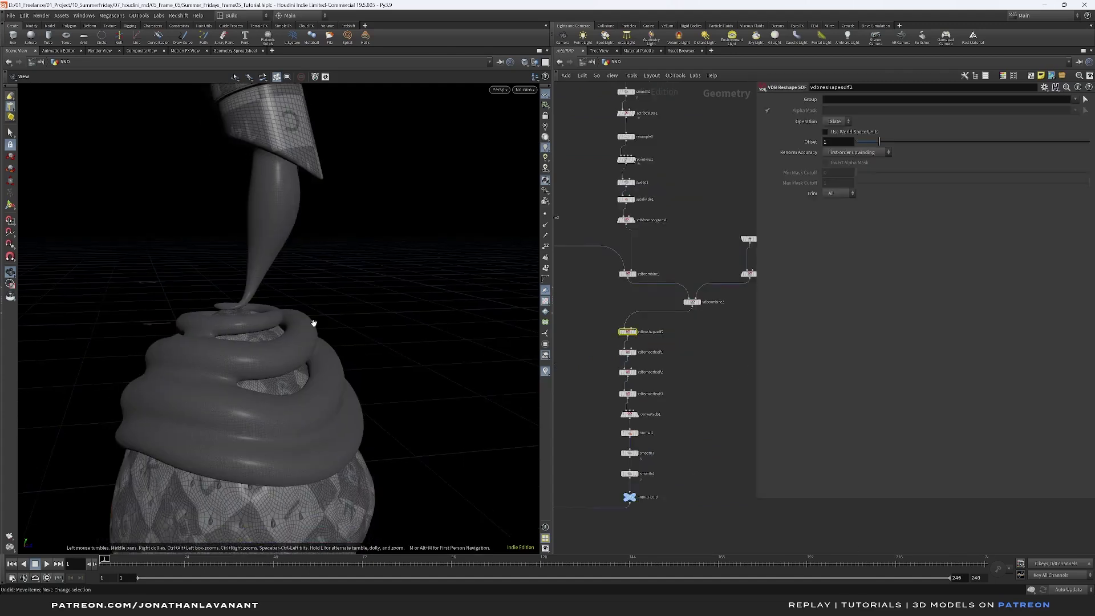
scroll(257, 310, up, 10)
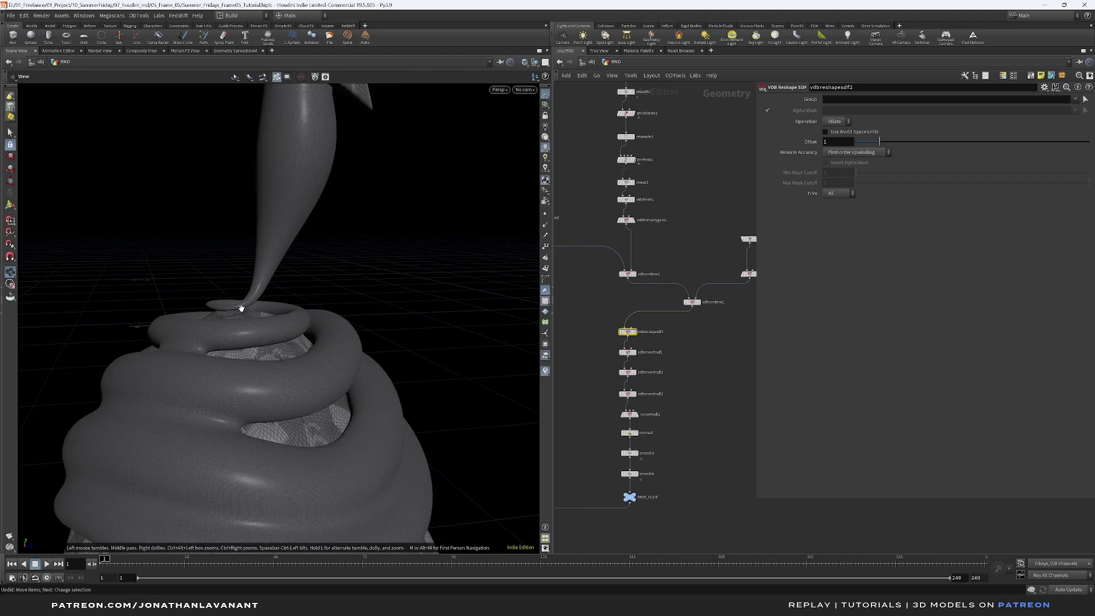
scroll(237, 298, down, 6)
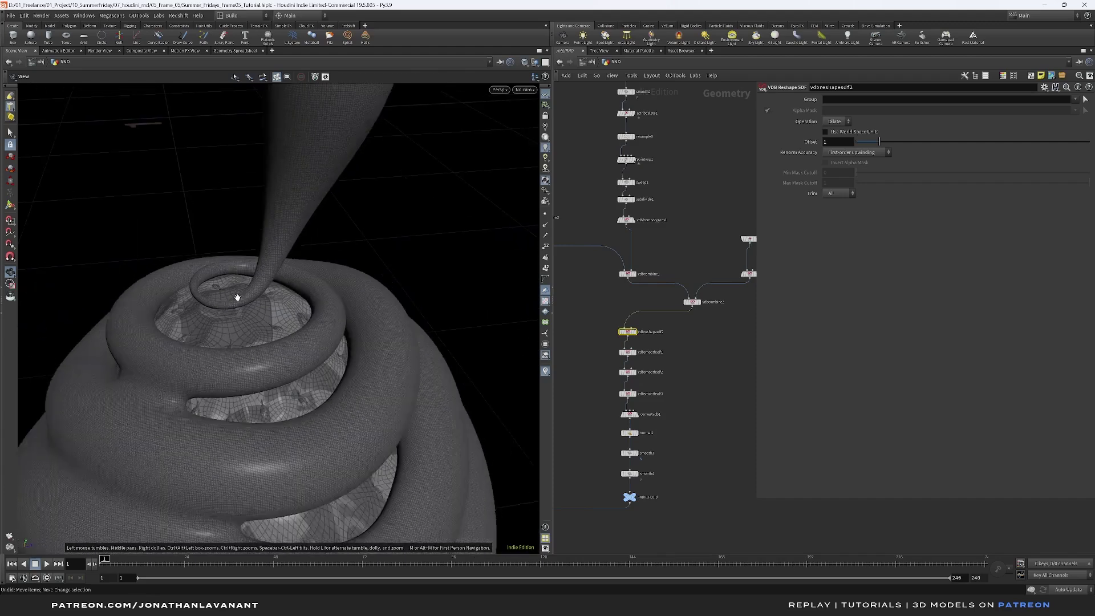
drag(235, 315, 234, 283)
Place the VDB Reshape SDF node ahead of the SDF Difference combine and reconnect the strawberry VDB and the smoothing chain.
drag(627, 332, 628, 323)
mouse_move(693, 308)
drag(692, 302, 629, 339)
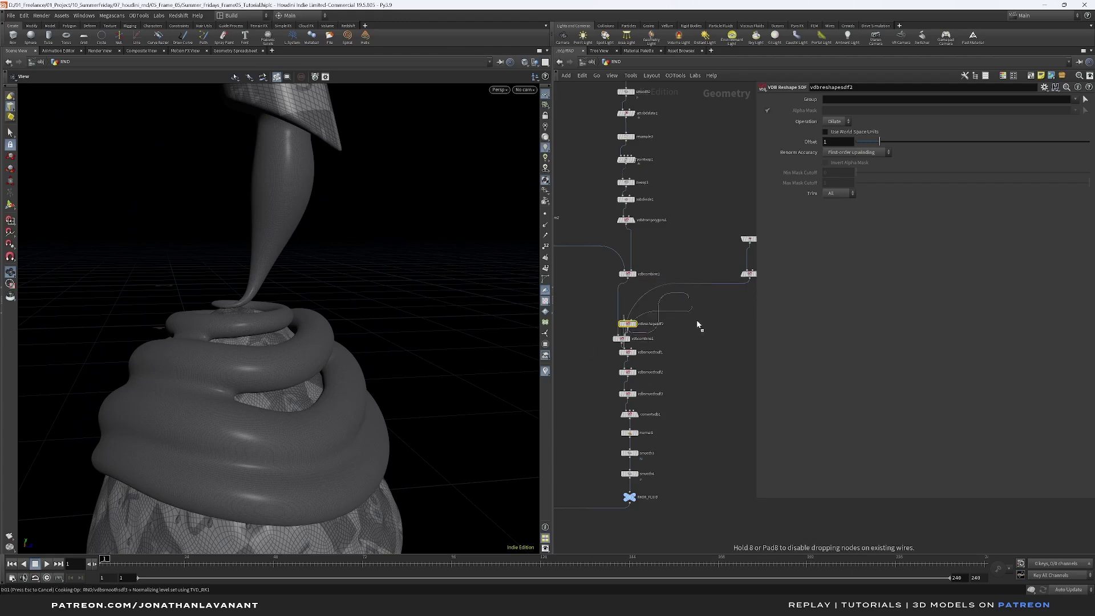
key(ctrl+z)
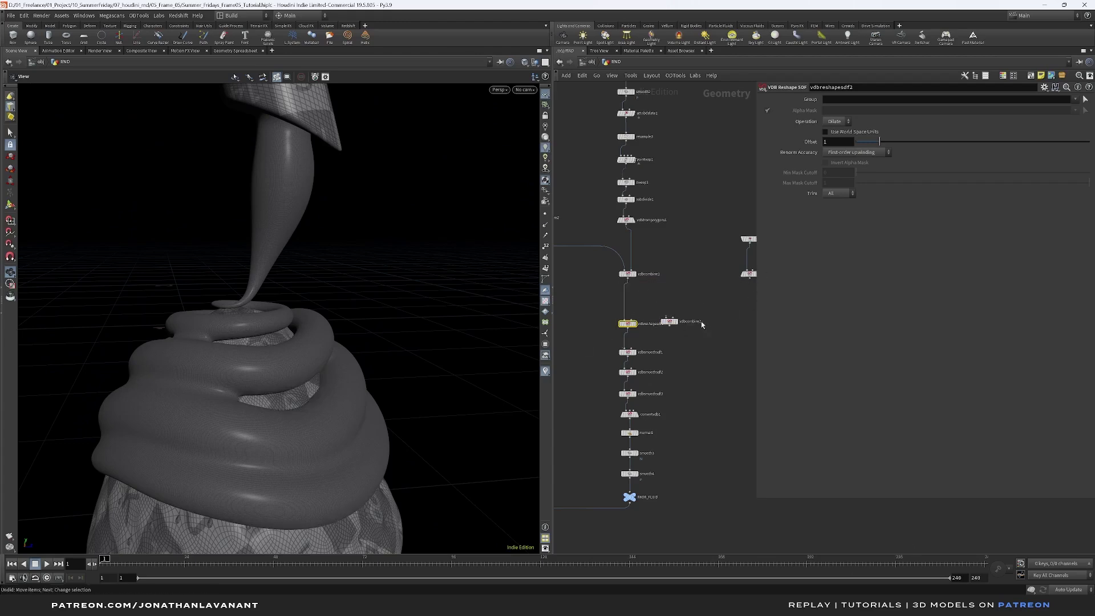
drag(630, 323, 685, 329)
drag(748, 278, 627, 351)
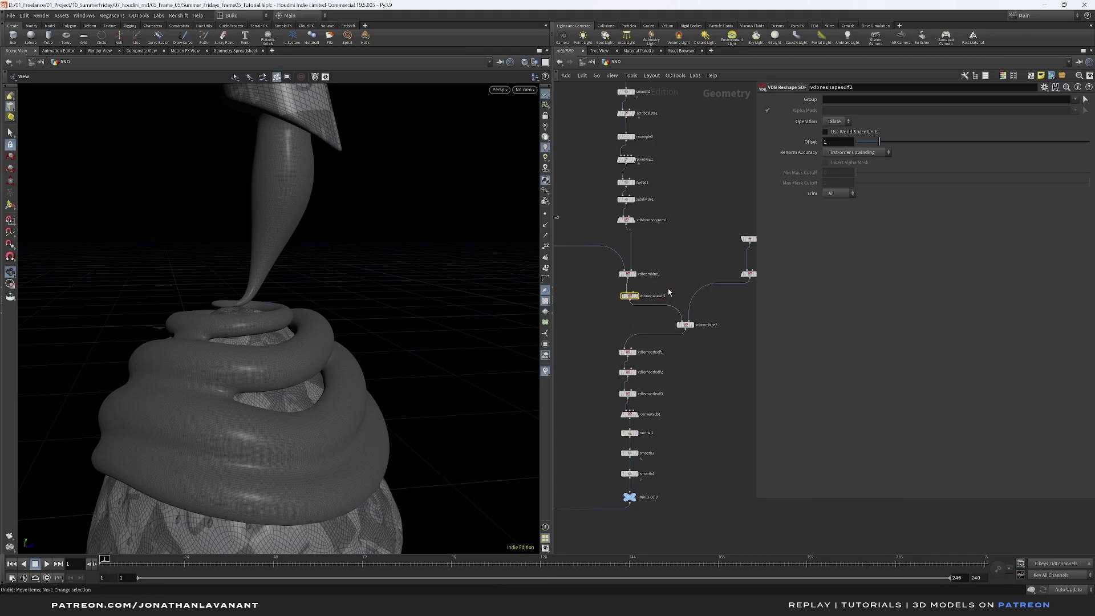
Set the VDB Reshape SDF offset to 2 and check the cream's coverage on the strawberry.
click(836, 142)
text(2)
key(Return)
mouse_move(350, 388)
mouse_down()
mouse_move(317, 351)
mouse_move(340, 376)
mouse_move(359, 371)
mouse_up()
scroll(318, 350, down, 5)
middle_drag(710, 491, 762, 430)
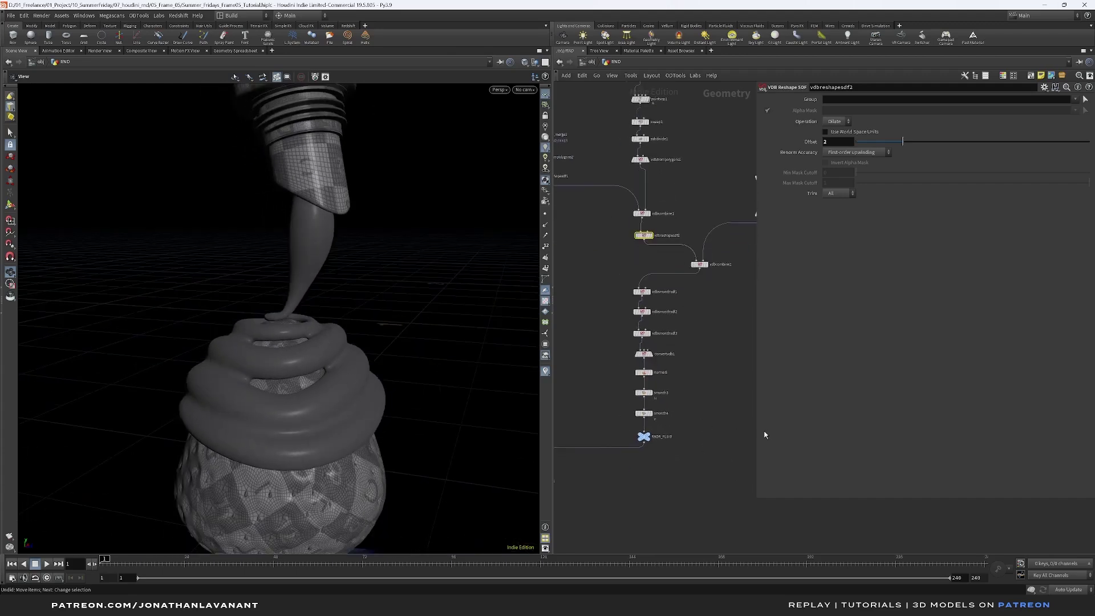
Locate the RNDR_FLUID and RNDR_GEO output nulls in the RND network.
drag(759, 430, 801, 432)
click(680, 424)
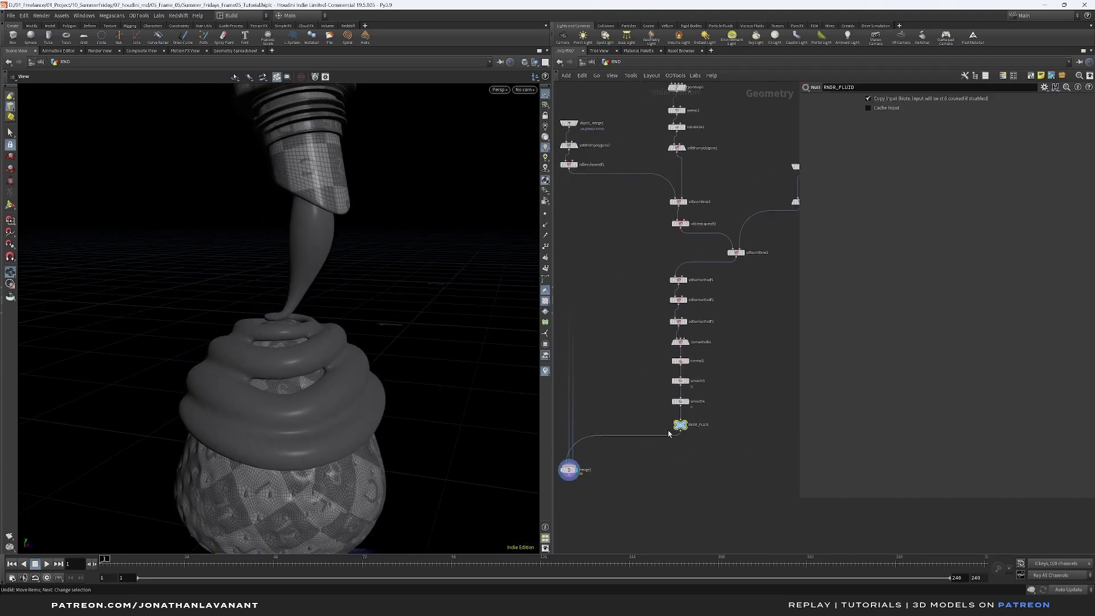
scroll(731, 394, down, 4)
middle_drag(670, 320, 787, 331)
click(610, 283)
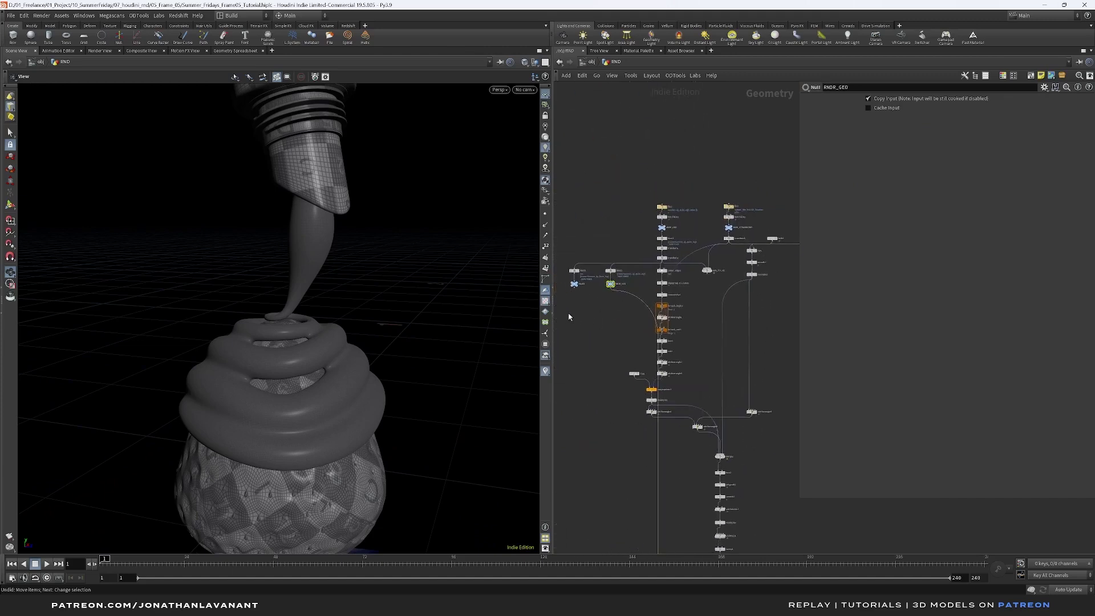
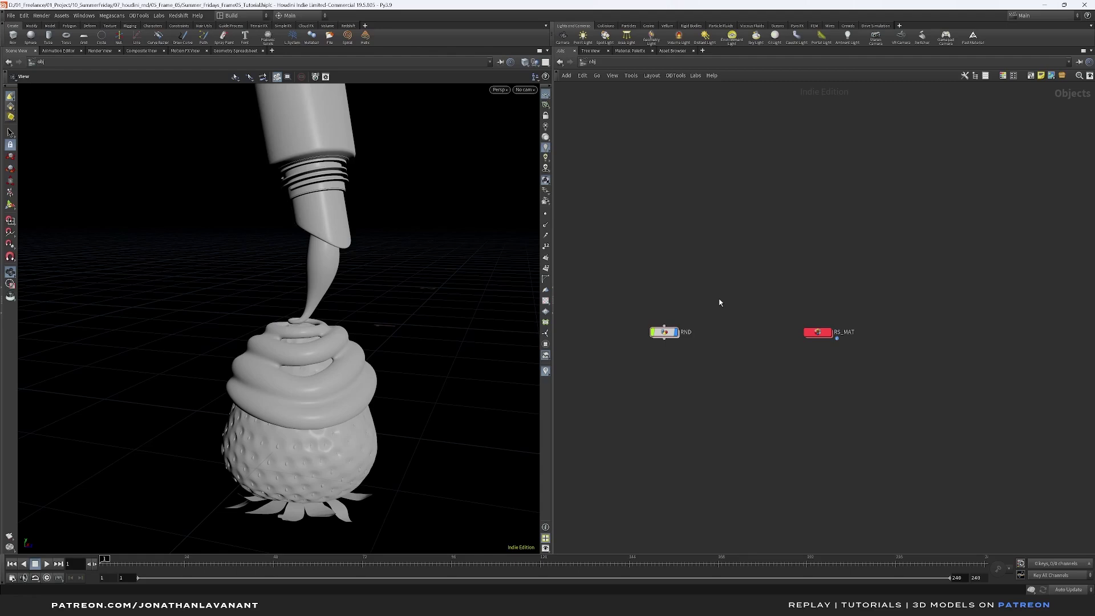
Copy the RNDR_FLUID null from RND to the object level as its own merge object and check its contents.
double_click(674, 333)
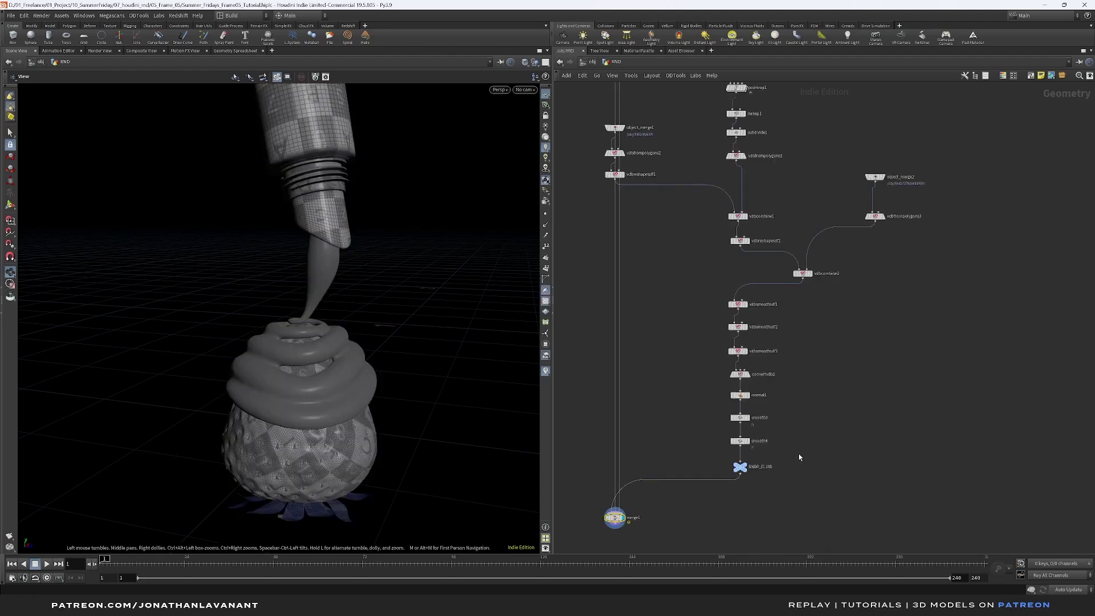
scroll(825, 417, down, 3)
scroll(775, 453, up, 2)
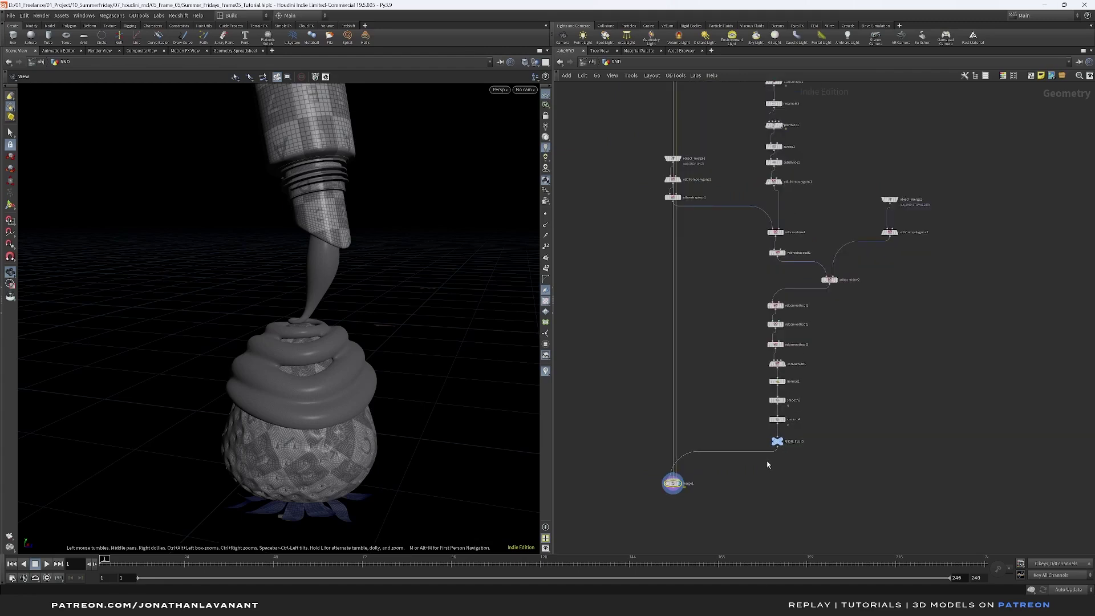
drag(808, 445, 832, 436)
key(ctrl+c)
click(592, 61)
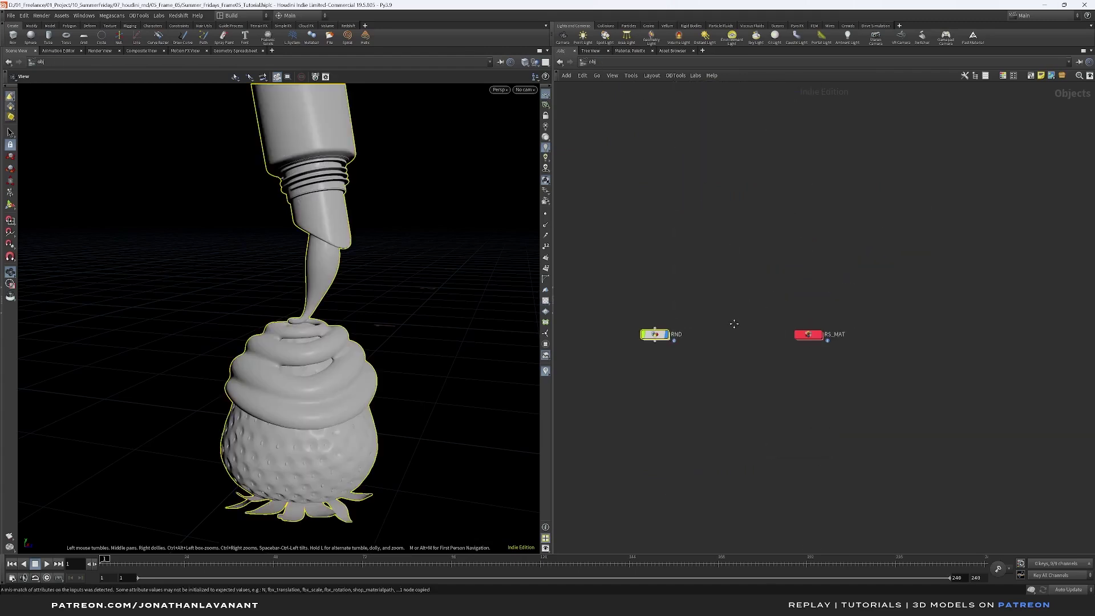
key(ctrl+v)
drag(737, 321, 709, 340)
double_click(709, 338)
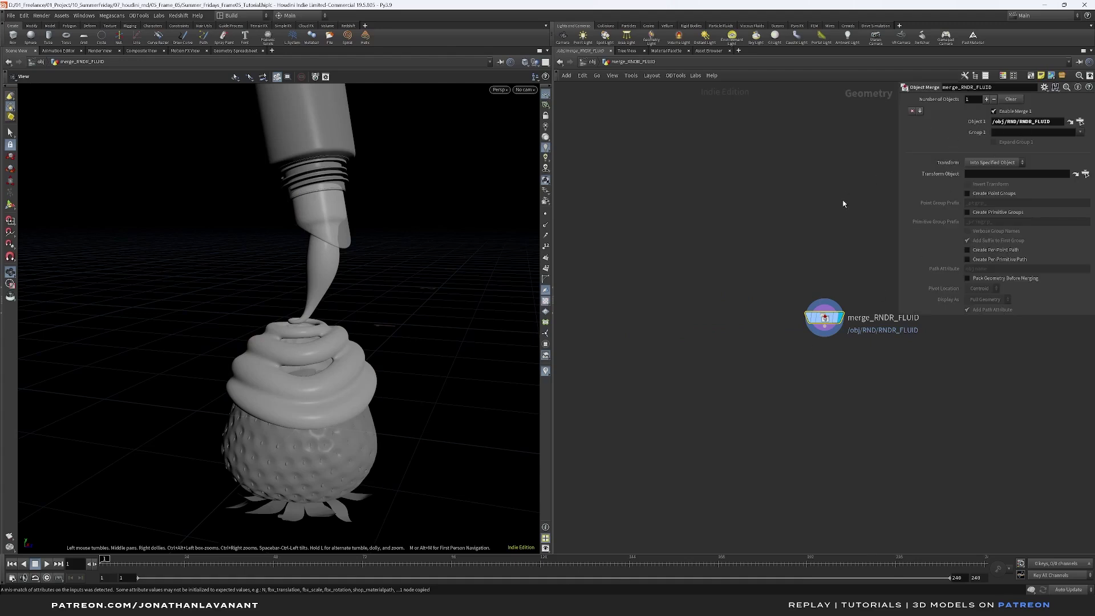
click(592, 62)
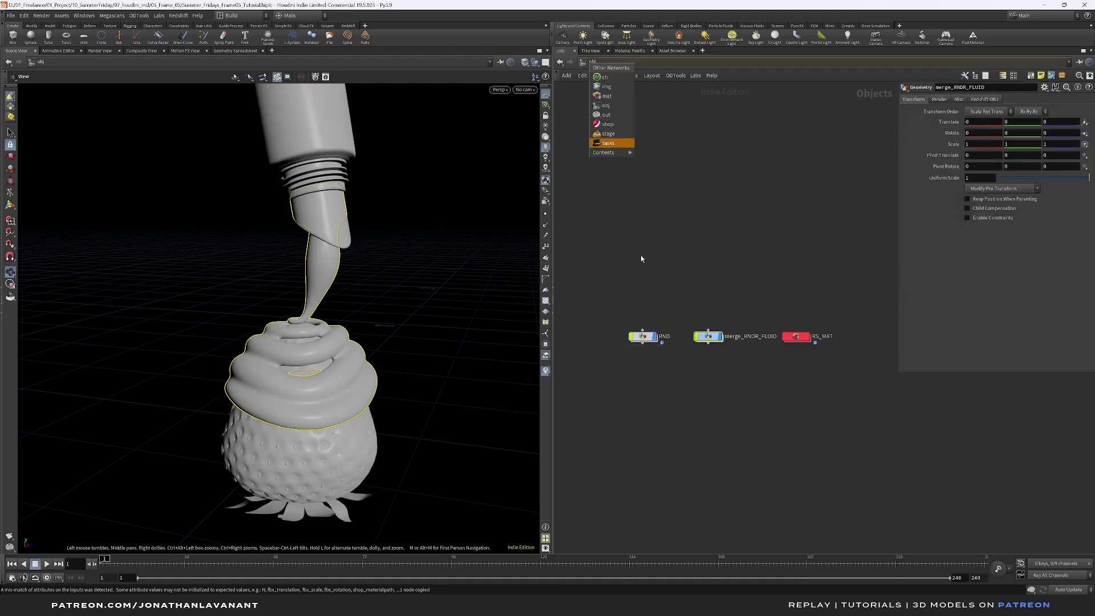
Copy the RNDR_GEO null from RND to the object level as a separate merge object.
double_click(644, 337)
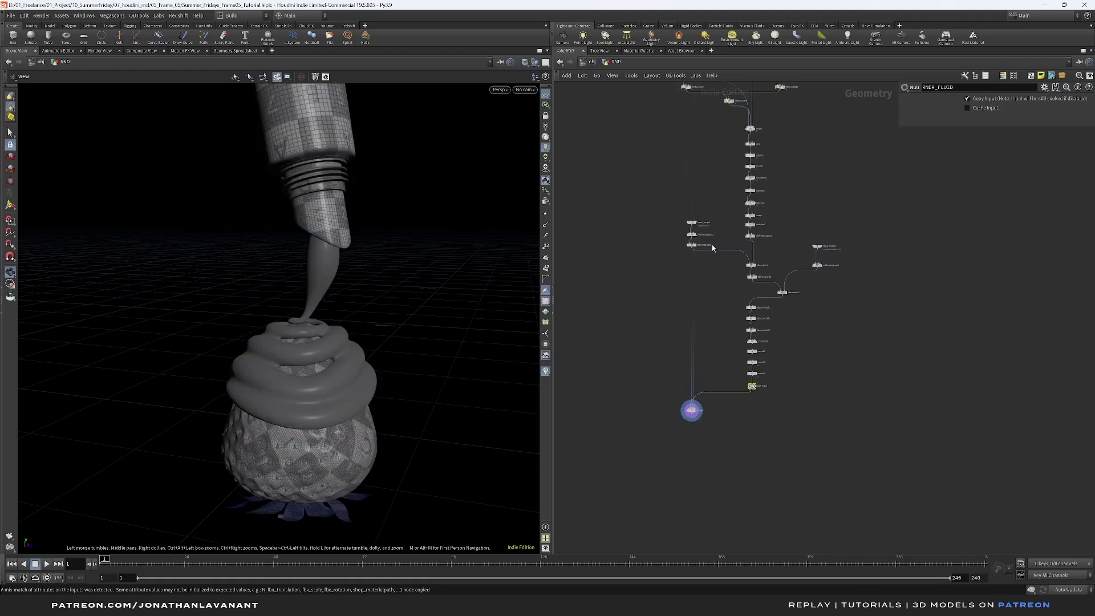
scroll(681, 342, up, 4)
click(690, 247)
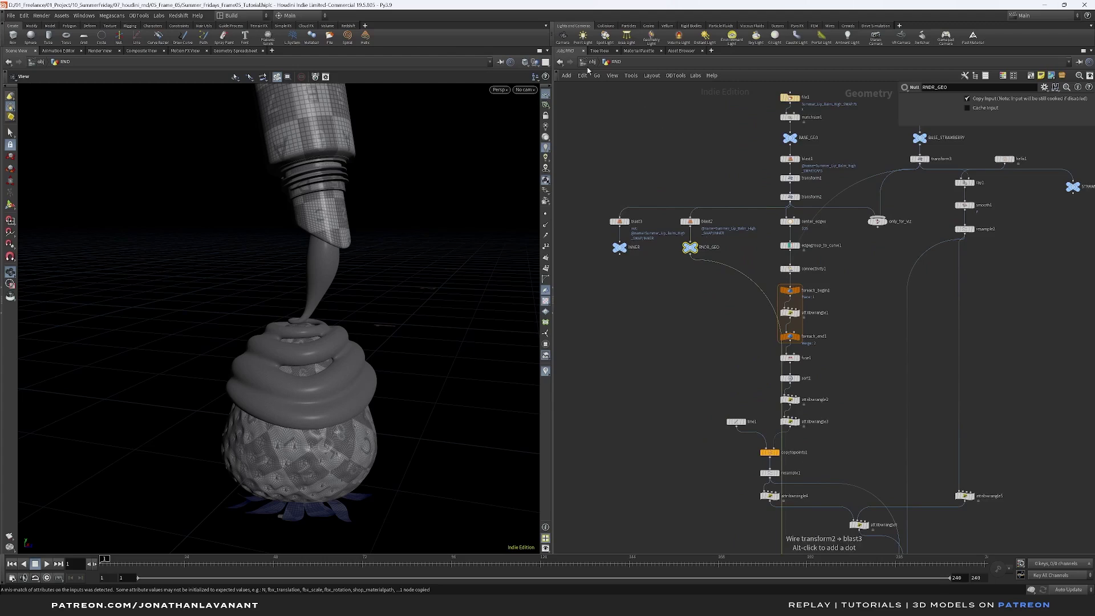
click(591, 61)
key(ctrl+v)
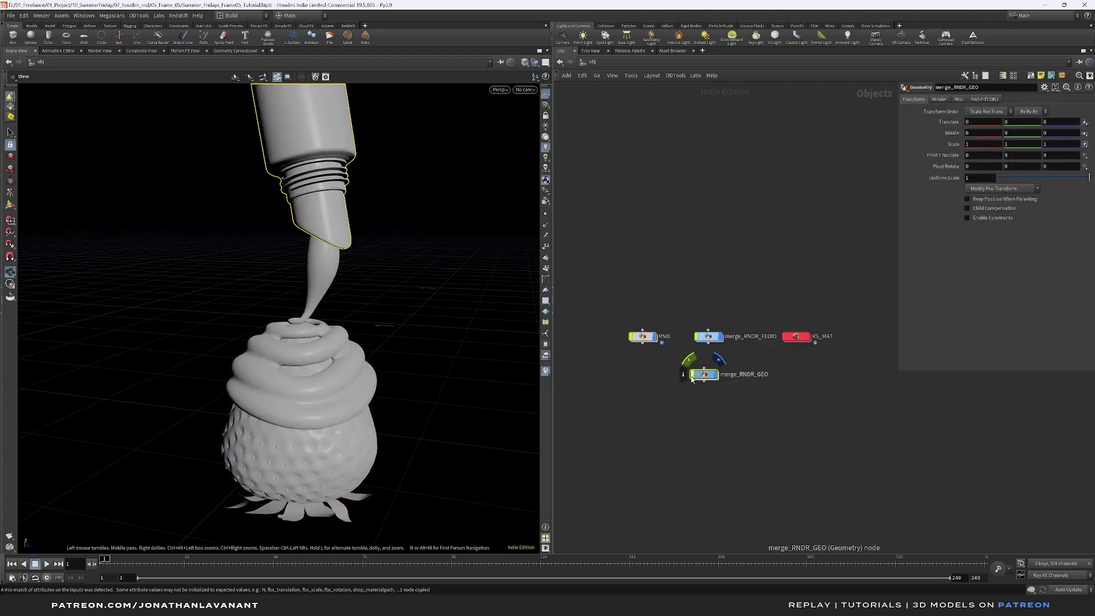
Copy the STRAWBERRY null from RND to the object level and place its merge object below the others.
double_click(643, 337)
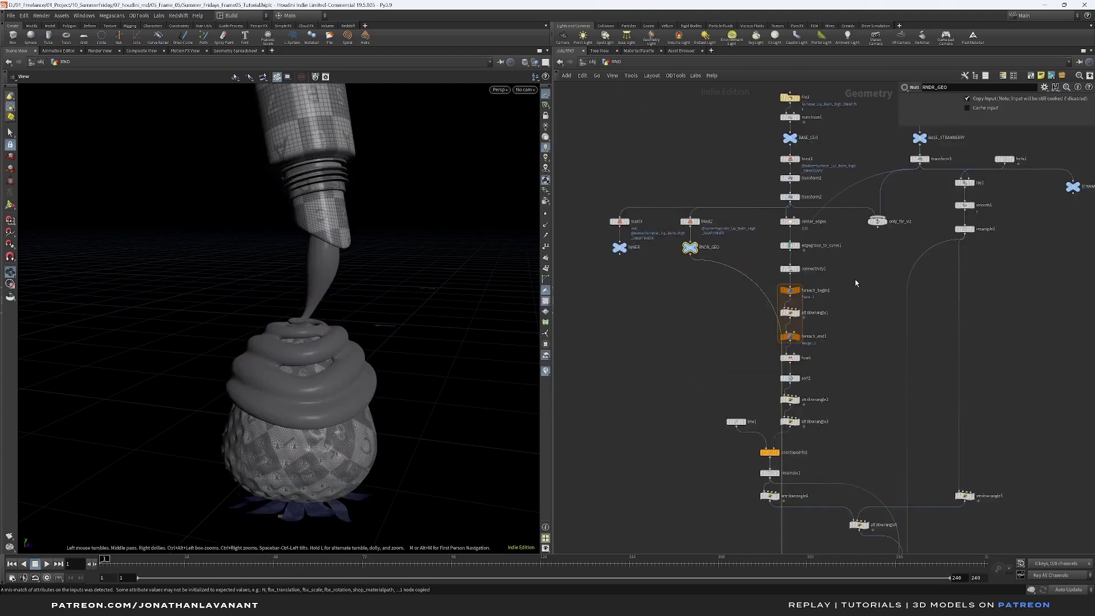
drag(880, 247, 941, 203)
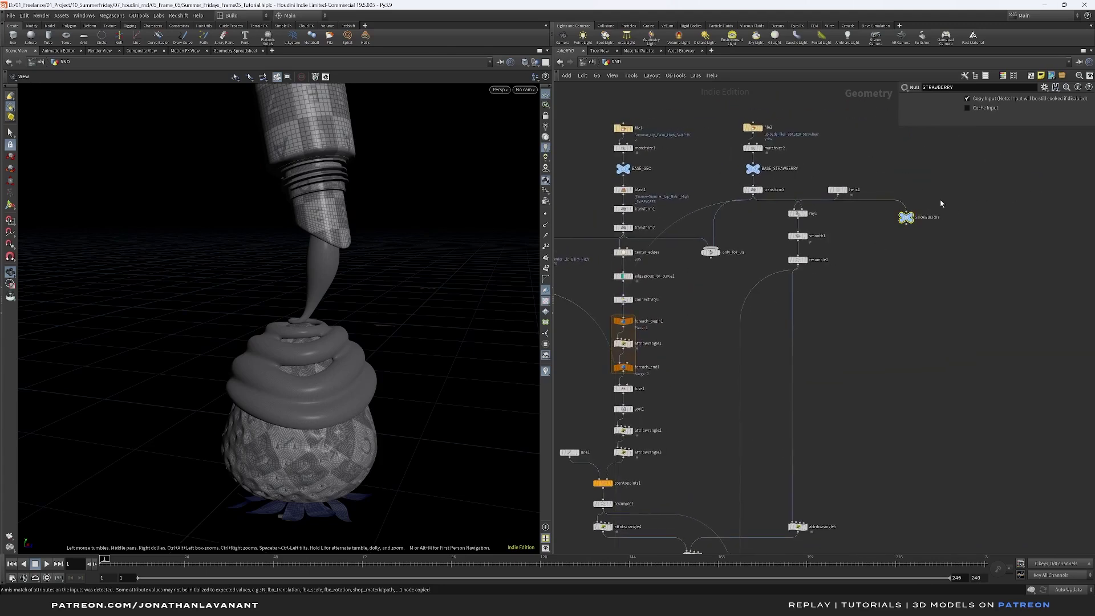
click(592, 62)
key(ctrl+v)
drag(751, 418, 712, 401)
Spread out the object nodes, moving RS_MAT away from the merge objects to make room between them.
click(655, 342)
drag(649, 339, 642, 339)
drag(800, 340, 867, 341)
middle_drag(837, 382, 749, 385)
drag(775, 339, 855, 341)
Add a camera between the merge objects and RS_MAT and set its resolution to 1080 by 1350.
key(Tab)
text(cam)
key(Return)
click(742, 341)
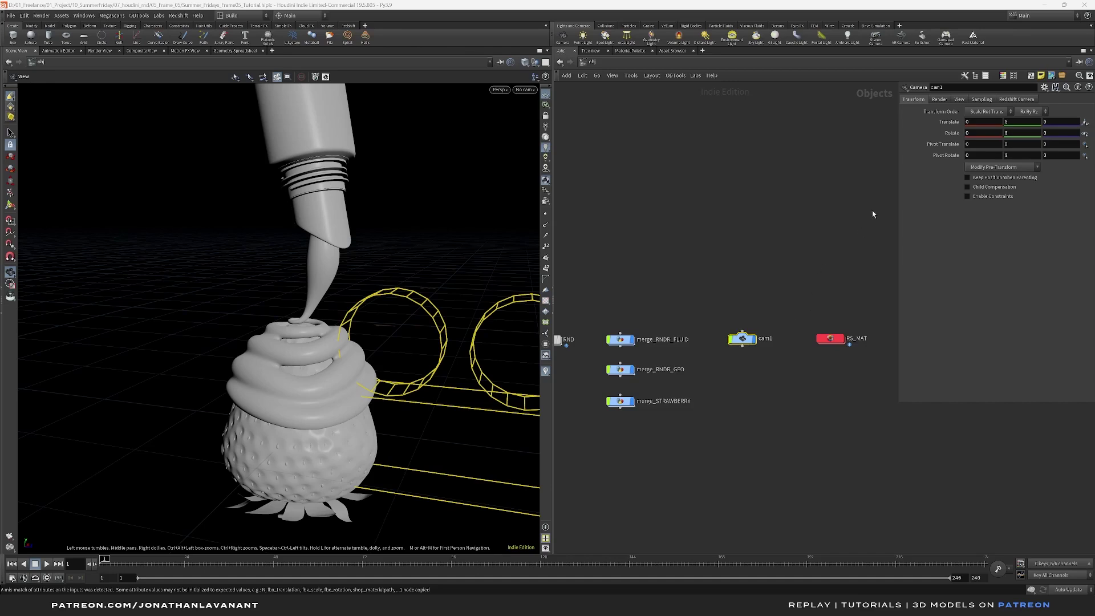
click(959, 100)
drag(899, 161, 801, 173)
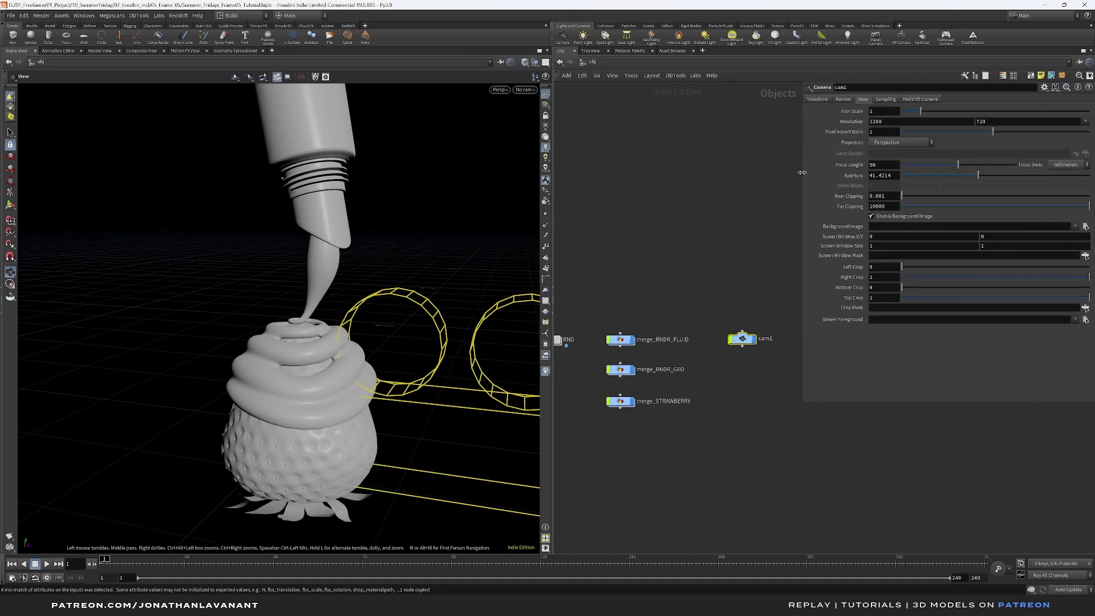
click(901, 122)
text(10)
click(982, 121)
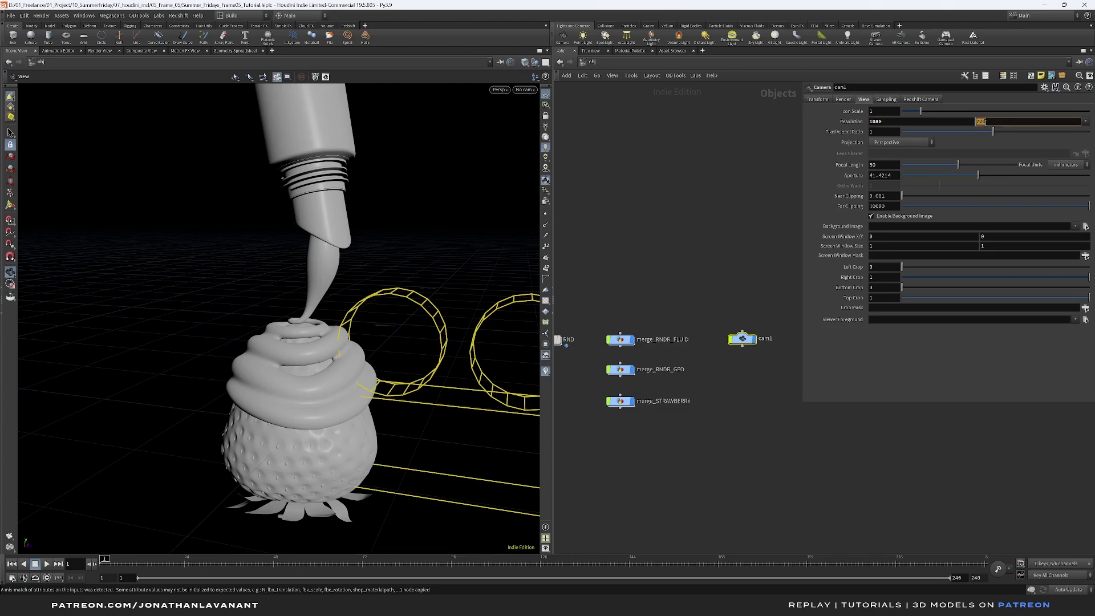
text(1350)
key(Return)
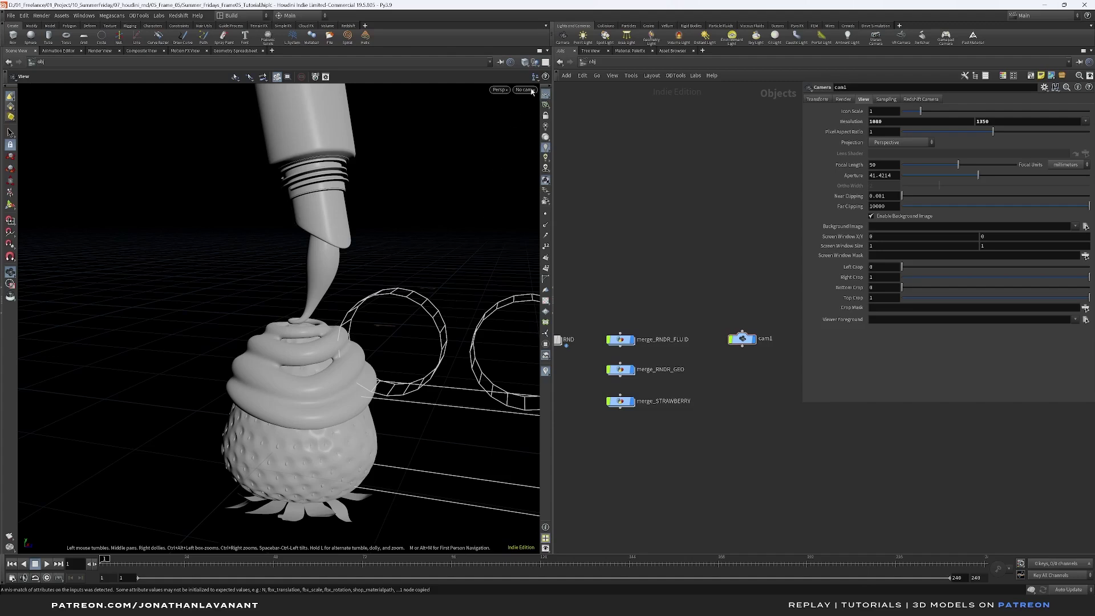
Split the viewport into two side-by-side views and look through cam1 in the first one.
click(546, 63)
click(569, 103)
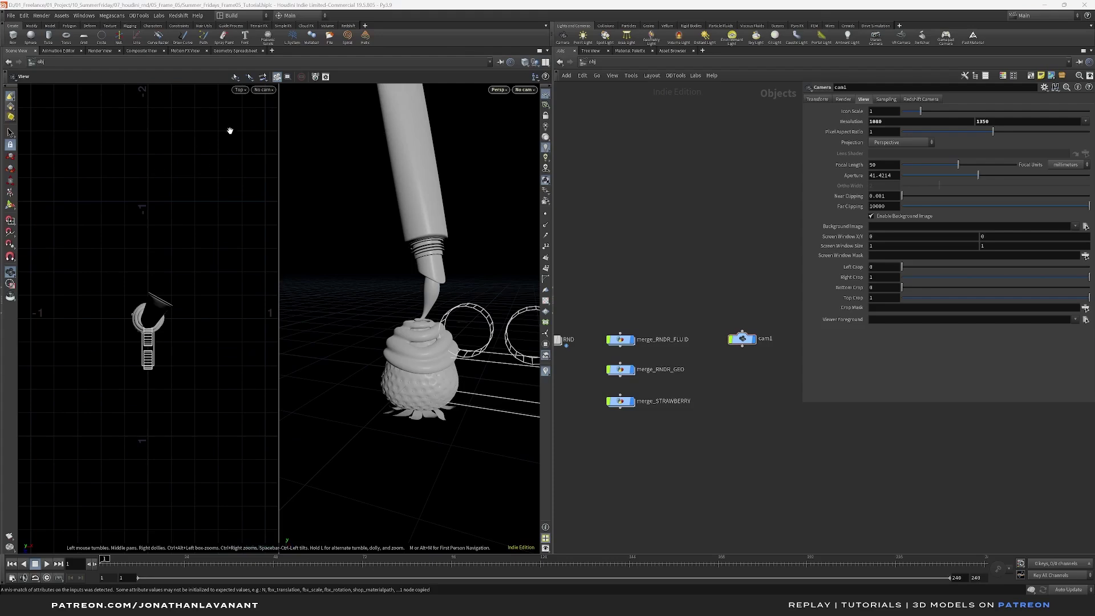
click(267, 91)
click(313, 130)
Pull the camera back along its Z axis to about 0.66 to bring the strawberry into frame.
scroll(443, 308, down, 4)
mouse_move(444, 308)
mouse_down()
mouse_move(410, 313)
mouse_move(434, 319)
mouse_up()
click(742, 339)
scroll(399, 336, down, 1)
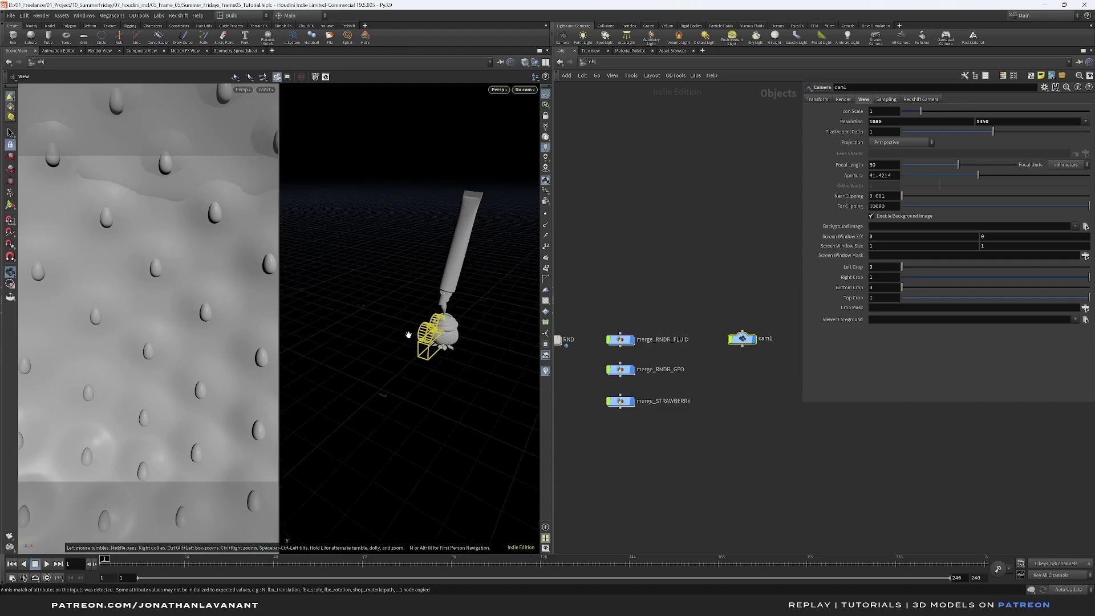
click(10, 205)
drag(428, 349, 379, 389)
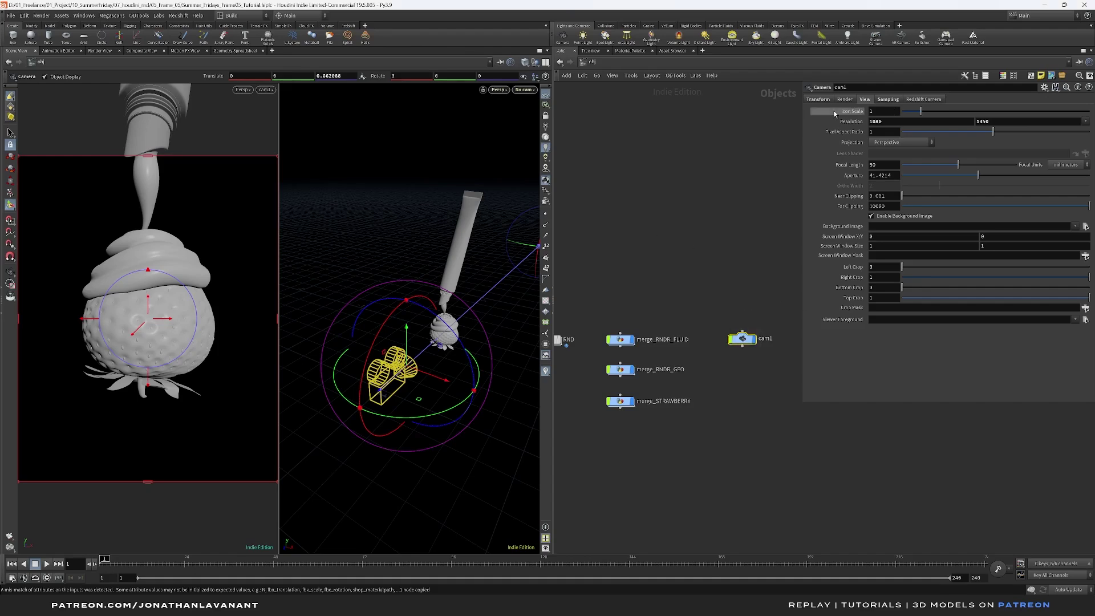
Set the camera's X rotation to 17 and its Z translation to 1.
click(818, 99)
click(898, 133)
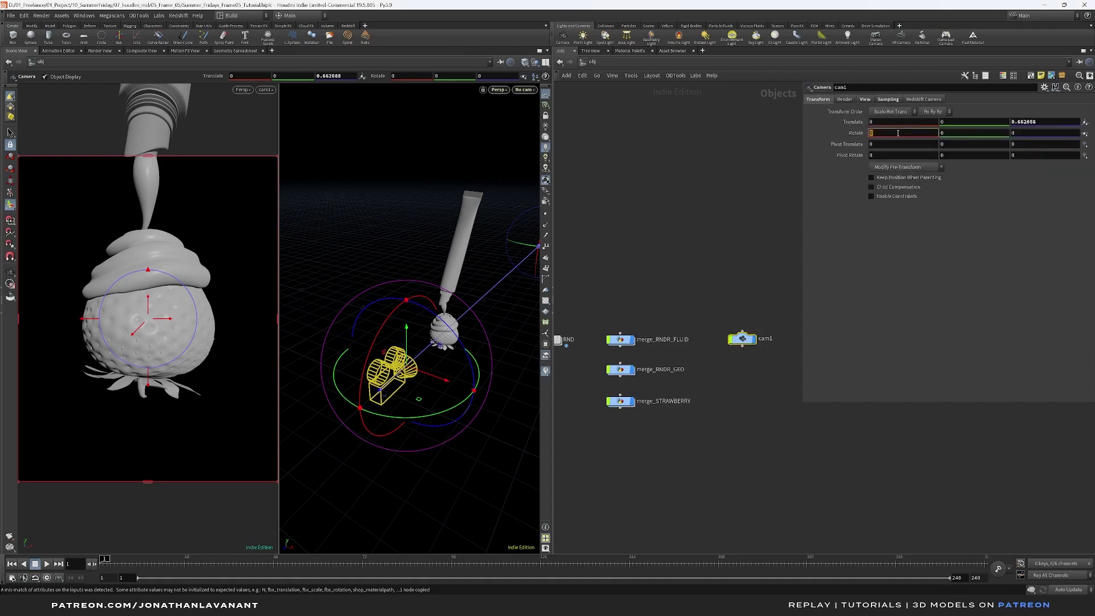
key(Return)
click(1044, 121)
double_click(1044, 121)
text(1)
key(Return)
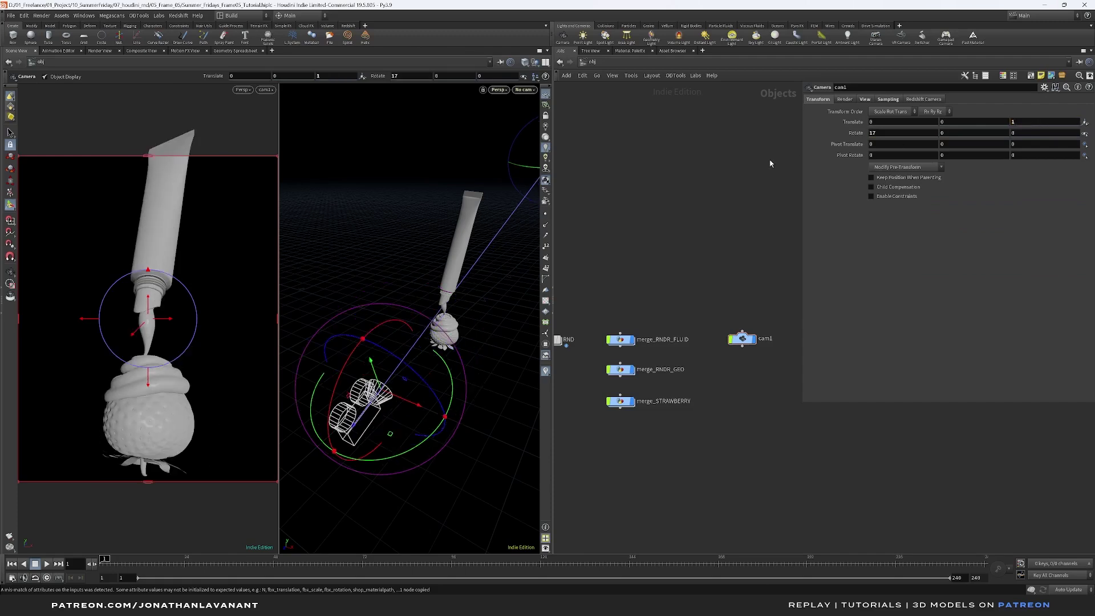
Set the camera's Y translation to -0.12 and leave the handle tool.
middle_drag(776, 221, 801, 207)
click(967, 122)
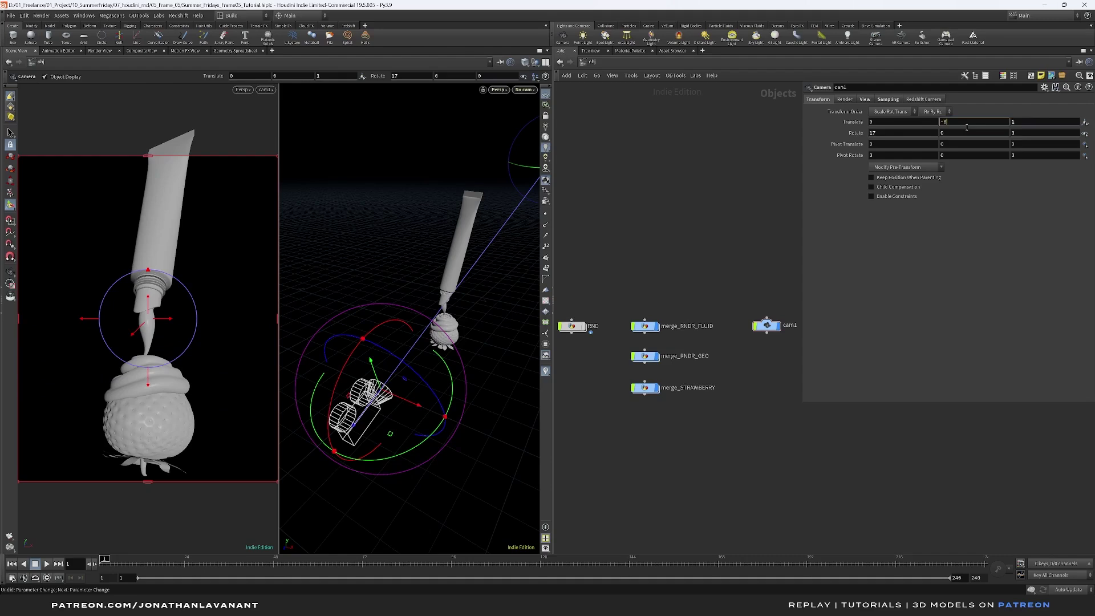
key(Return)
key(Escape)
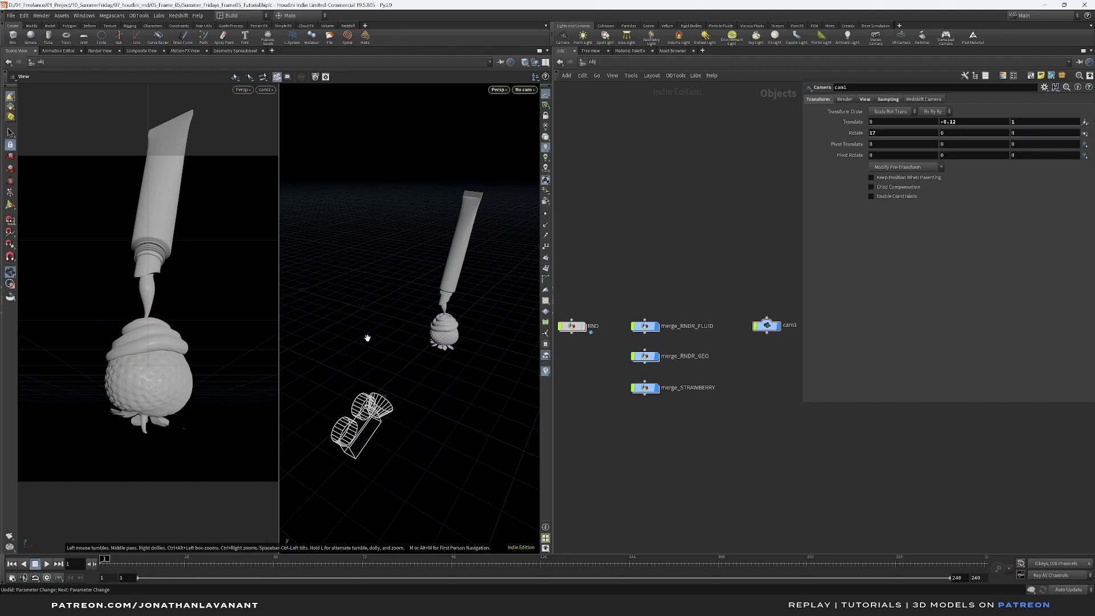
Arrange the three merge objects into a tidy column in line with the camera node.
middle_drag(647, 425, 572, 432)
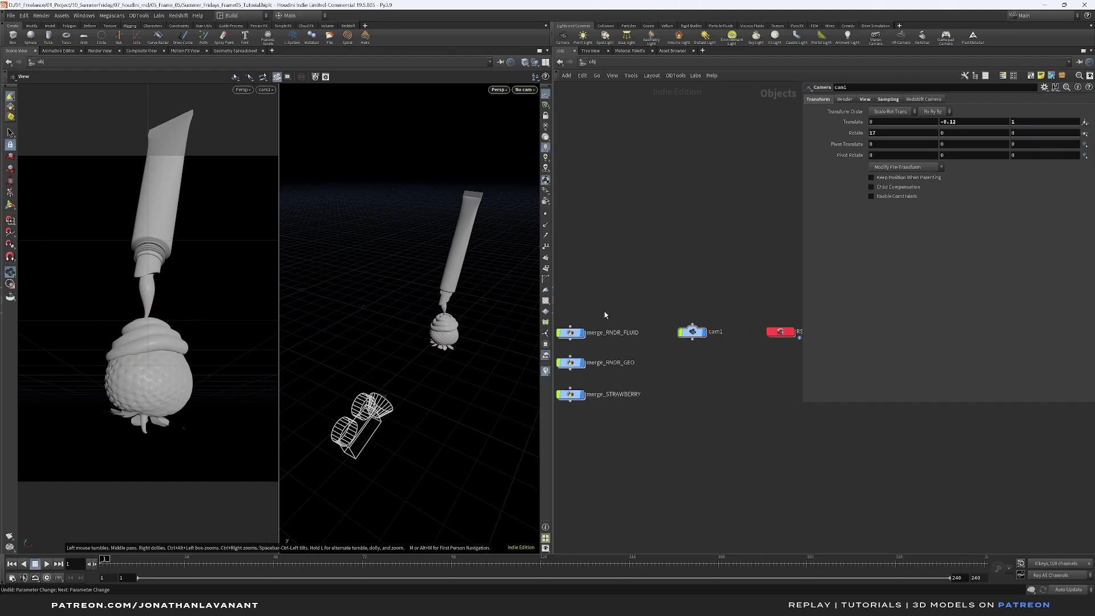
drag(605, 315, 556, 421)
drag(570, 363, 606, 320)
middle_drag(635, 363, 715, 386)
drag(703, 308, 680, 352)
middle_drag(758, 369, 647, 365)
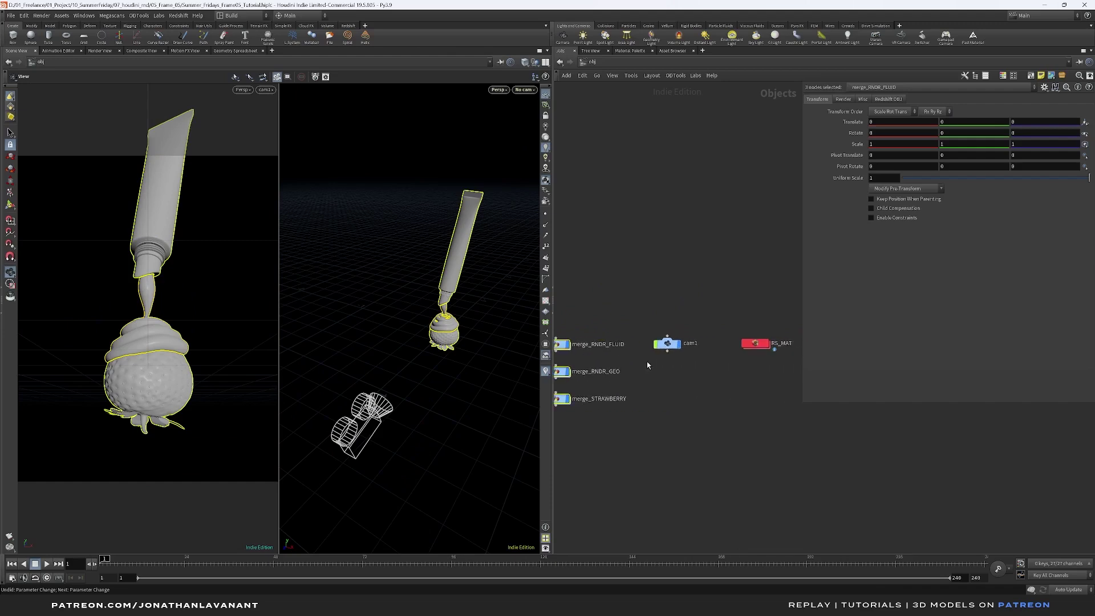
Examine the materials in the RS_MAT network, especially Liquid_Pink_Sugar's reflection, transmission and subsurface settings.
double_click(754, 343)
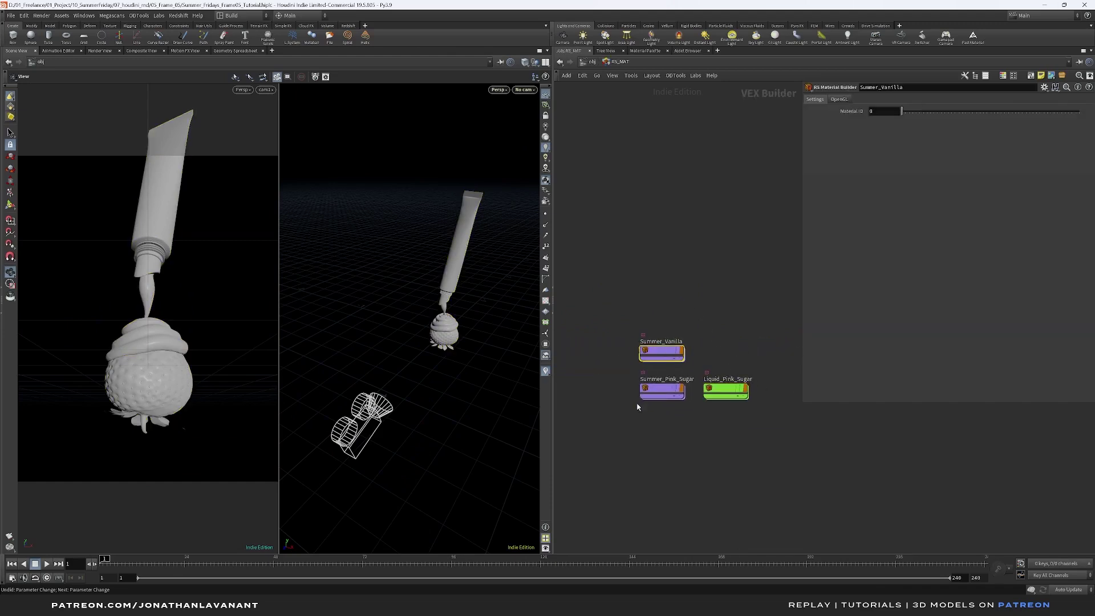
click(722, 393)
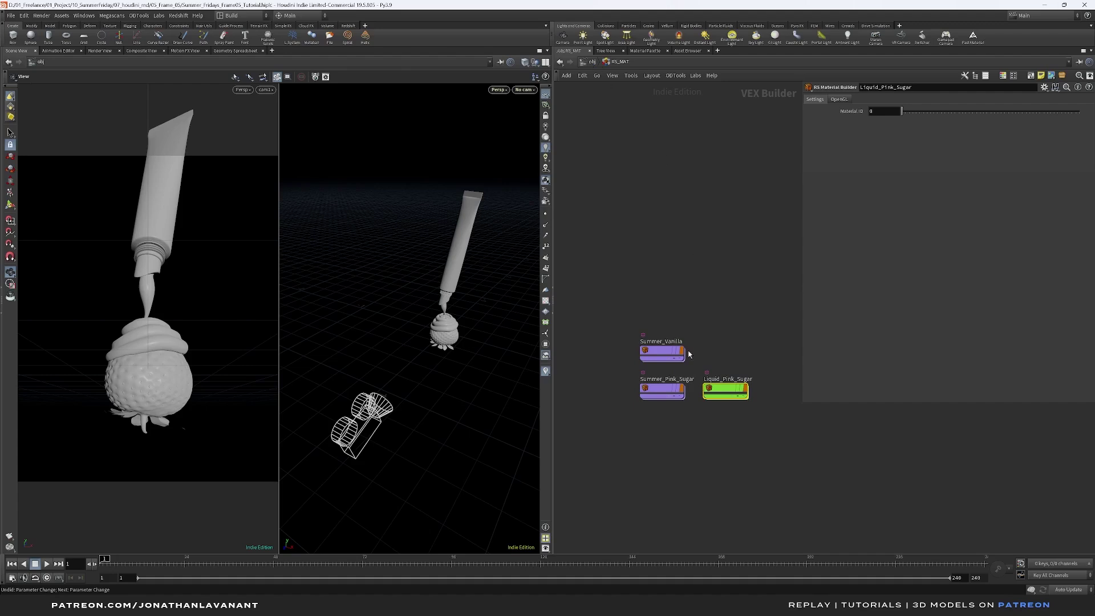
click(663, 392)
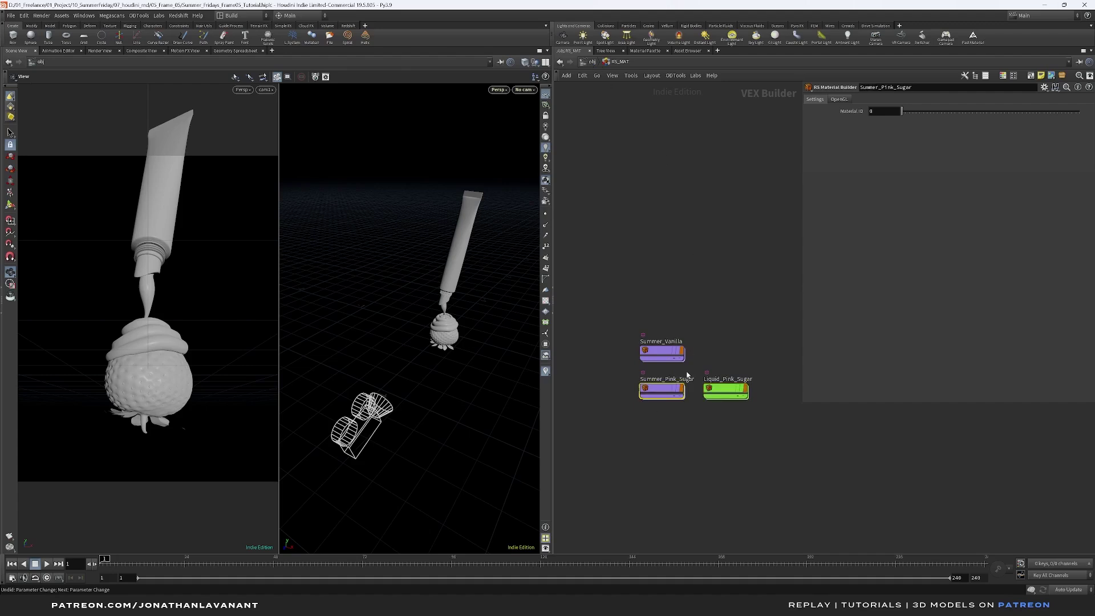
double_click(724, 392)
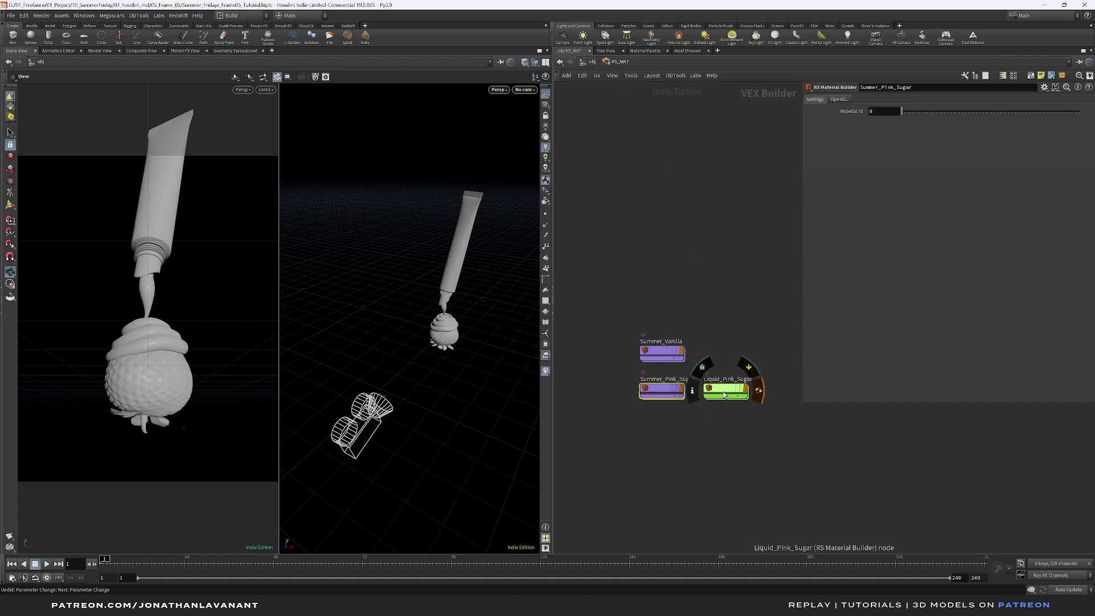
click(692, 243)
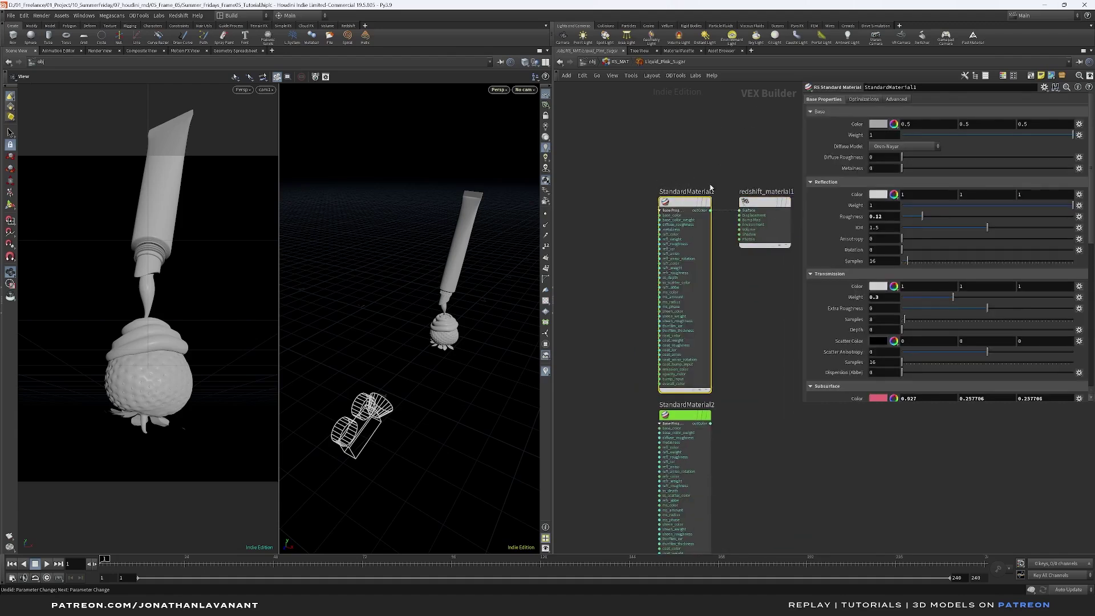
scroll(837, 227, down, 1)
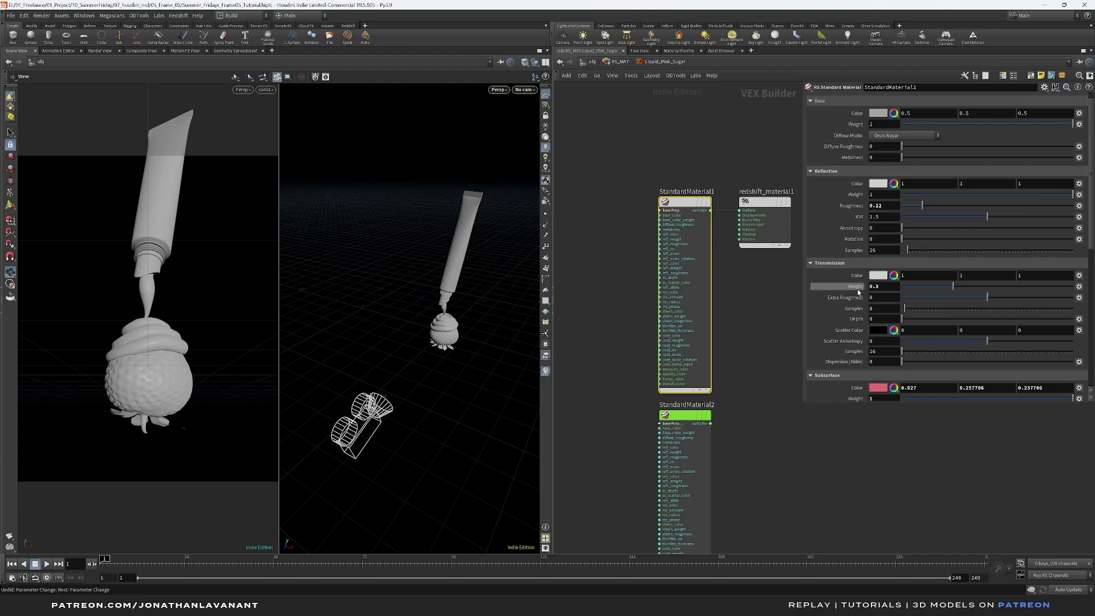
scroll(871, 292, down, 6)
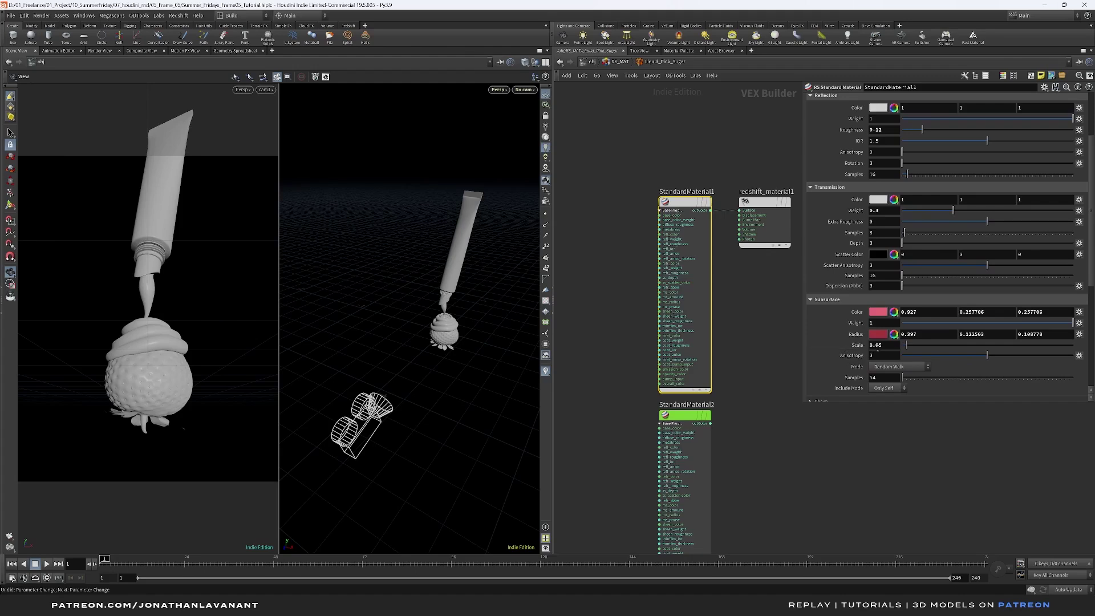
scroll(884, 257, up, 4)
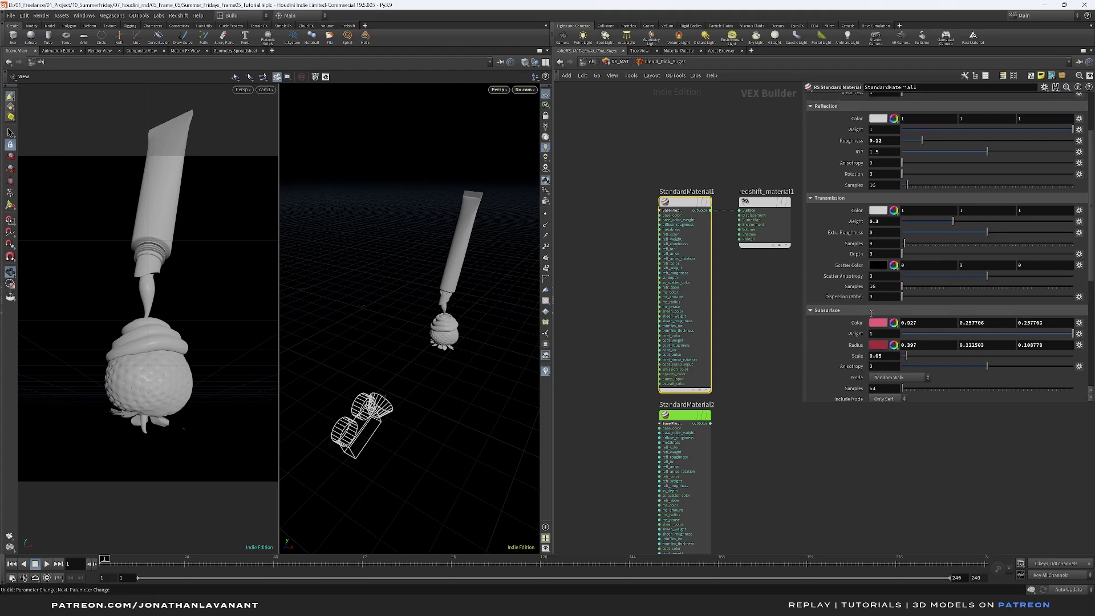
scroll(871, 171, up, 3)
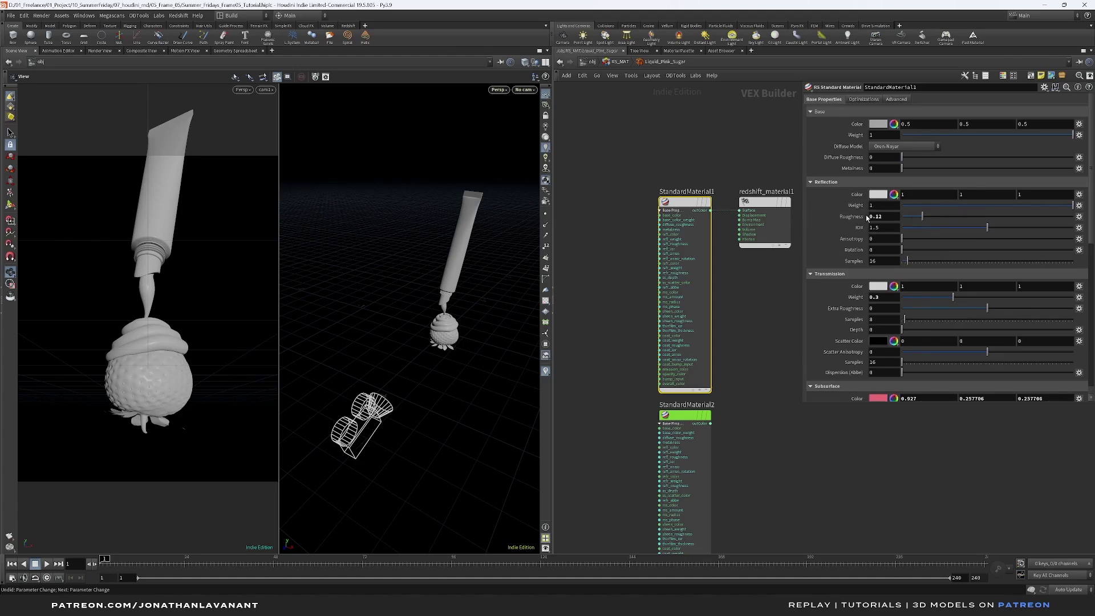
key(u)
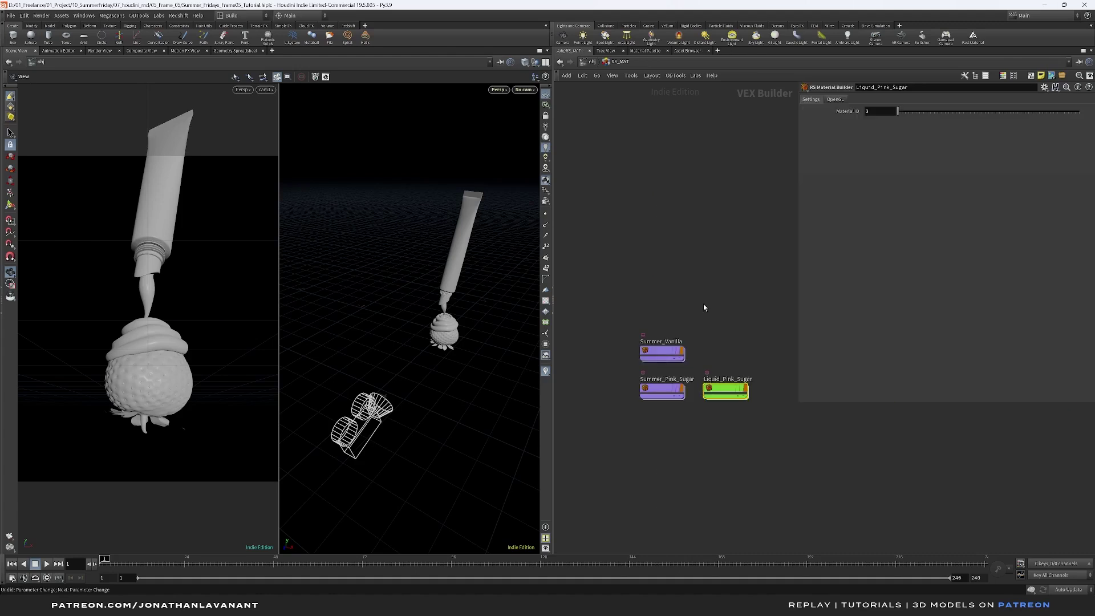
Add a Material node inside merge_RNDR_FLUID, wire it below the object merge and display it.
click(592, 62)
middle_drag(640, 265, 755, 256)
double_click(586, 292)
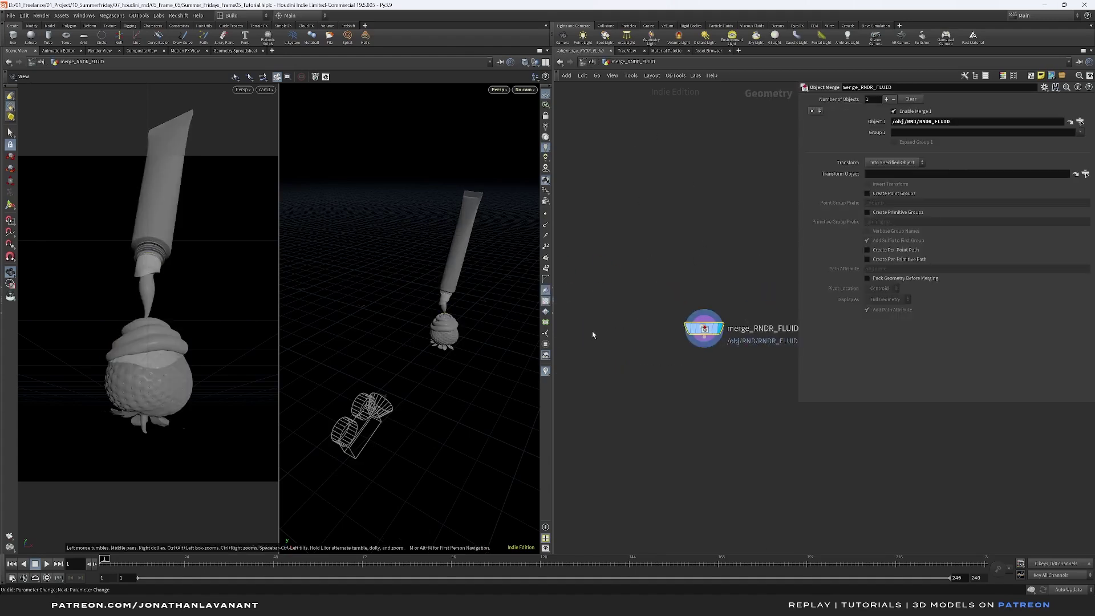
key(Tab)
text(mate)
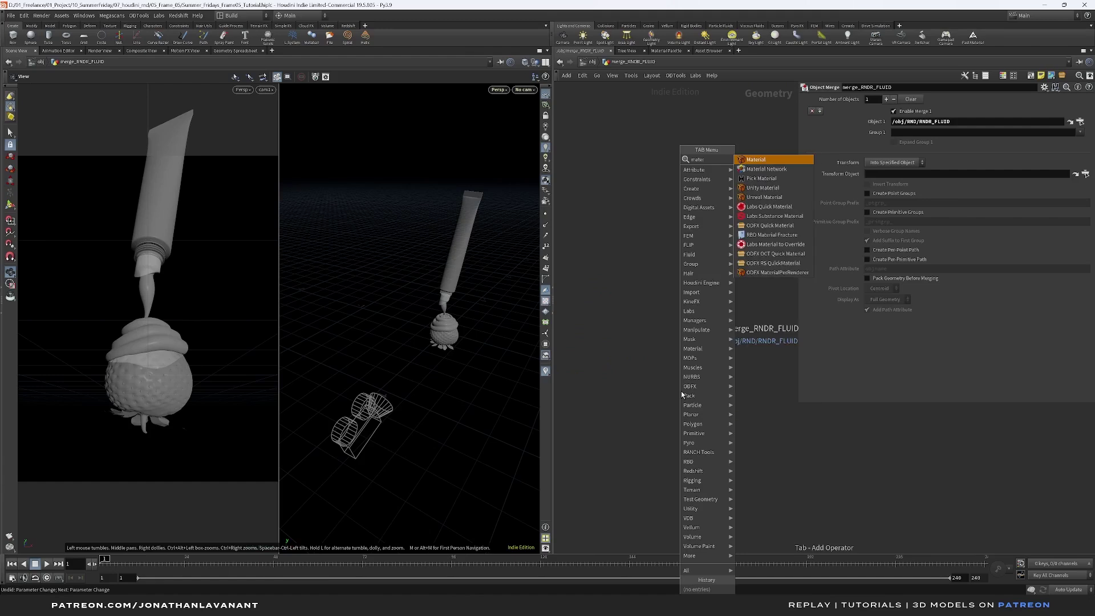
key(Return)
click(706, 374)
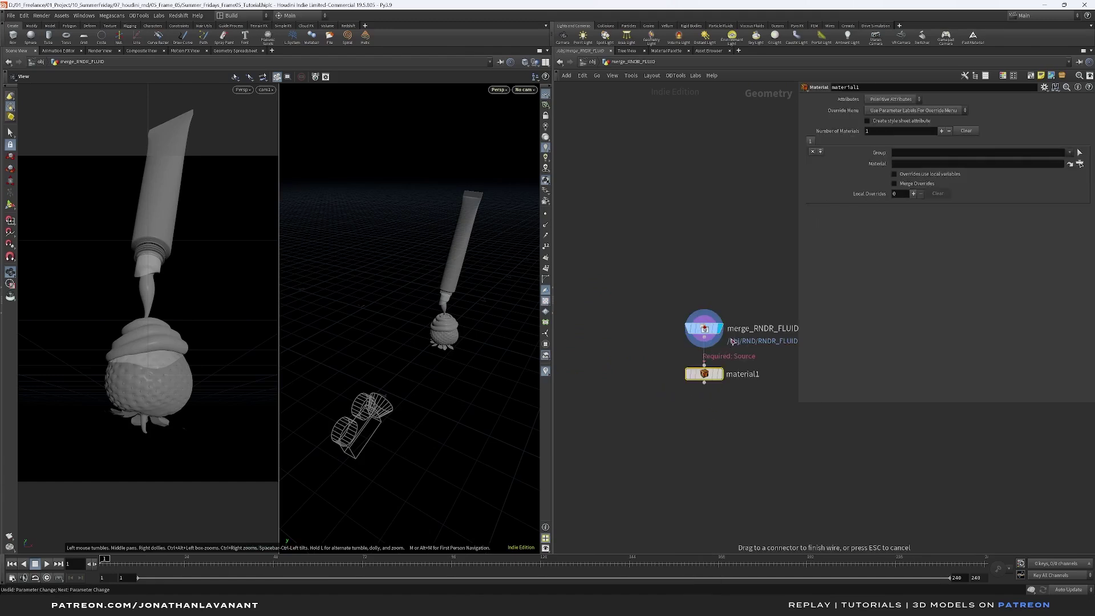
click(705, 366)
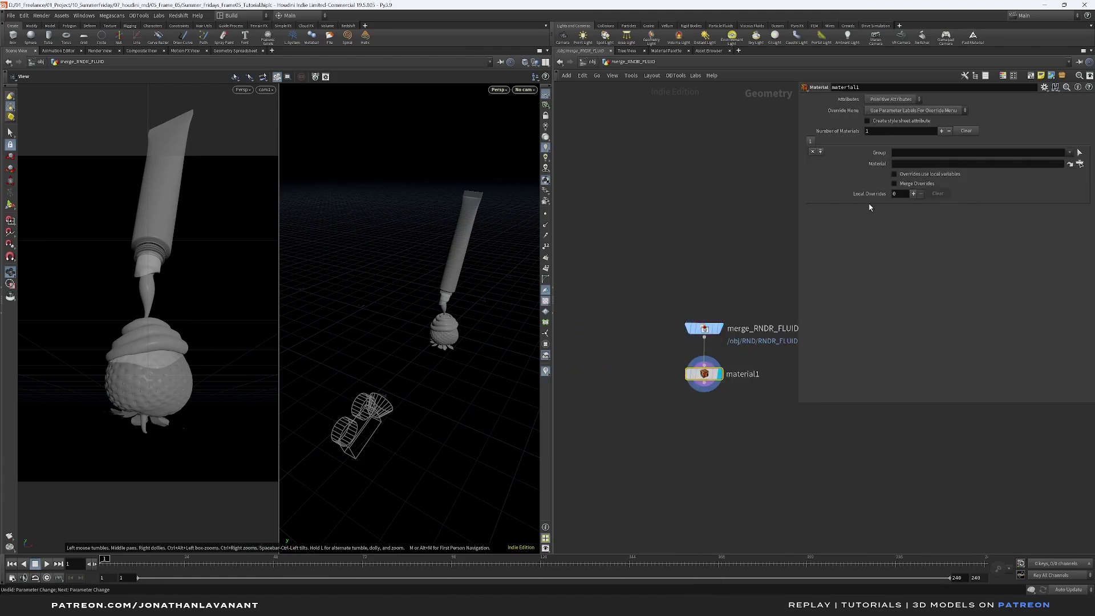
Assign the Liquid_Pink_Sugar material from RS_MAT to the fluid's Material node.
click(1080, 164)
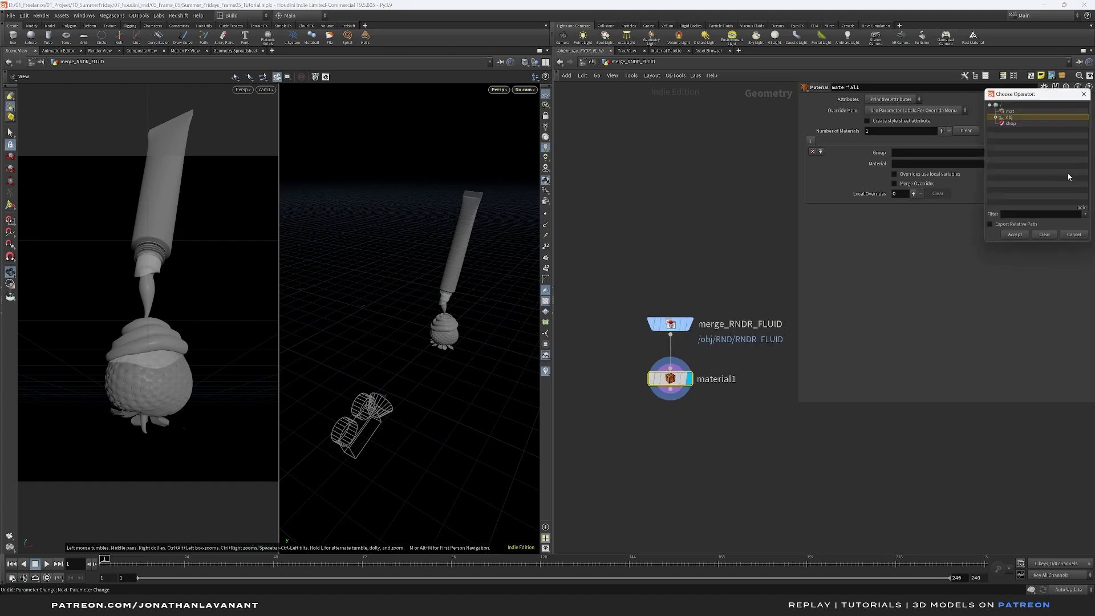
click(995, 116)
click(1001, 129)
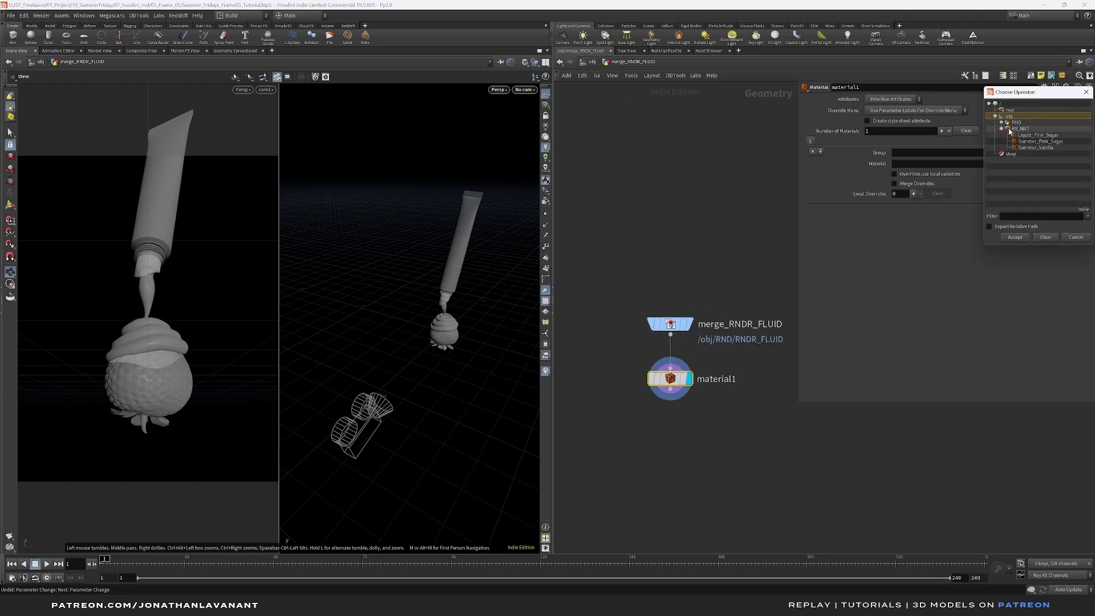
double_click(1038, 135)
Add a null below the fluid's Material node, display it and name it RNDR.
key(Tab)
text(null)
key(Return)
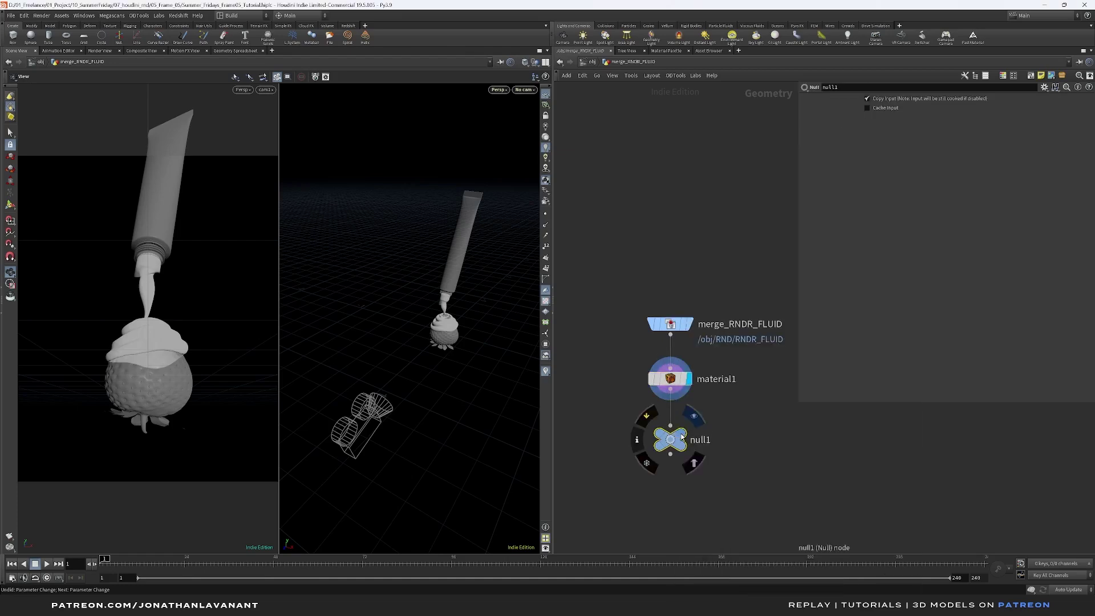
double_click(700, 440)
text(RNDR)
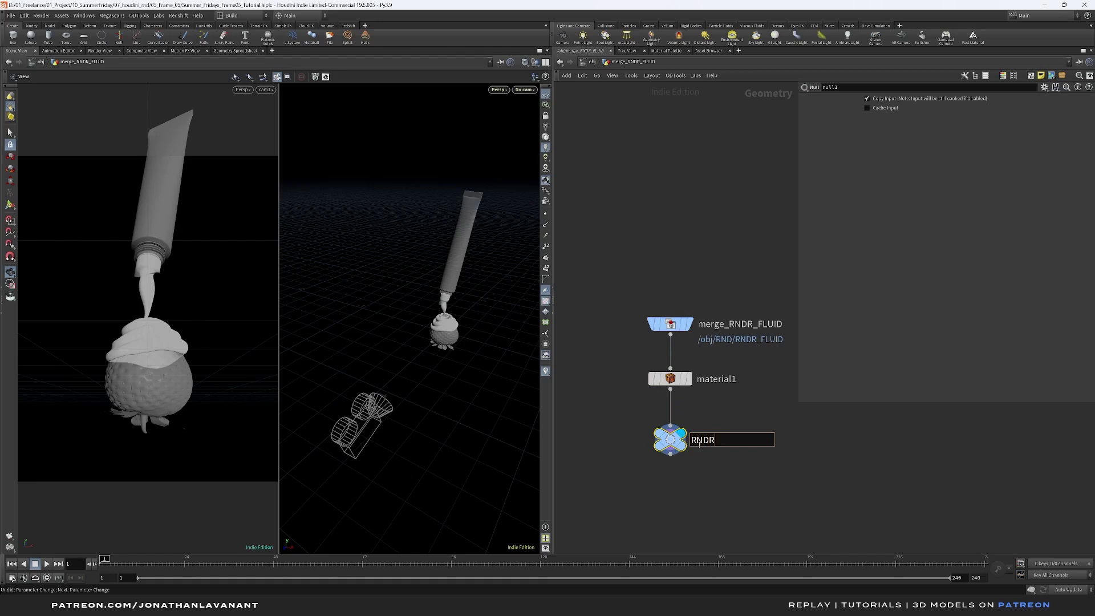
key(Return)
Copy the fluid's Material and RNDR nodes into merge_RNDR_GEO and wire them below its object merge.
drag(635, 488, 728, 369)
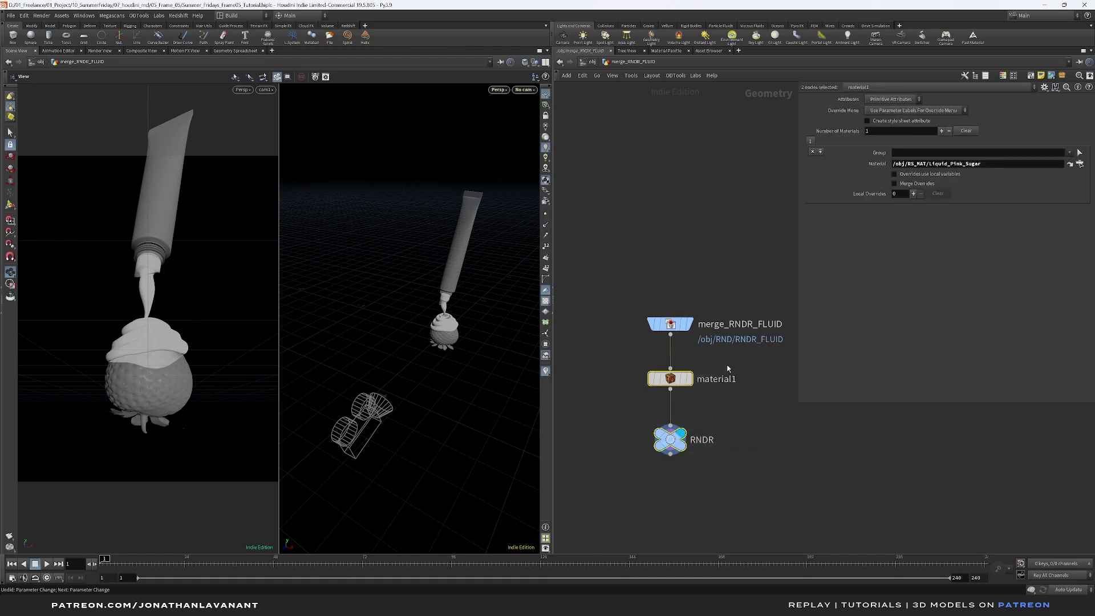
key(ctrl+c)
key(u)
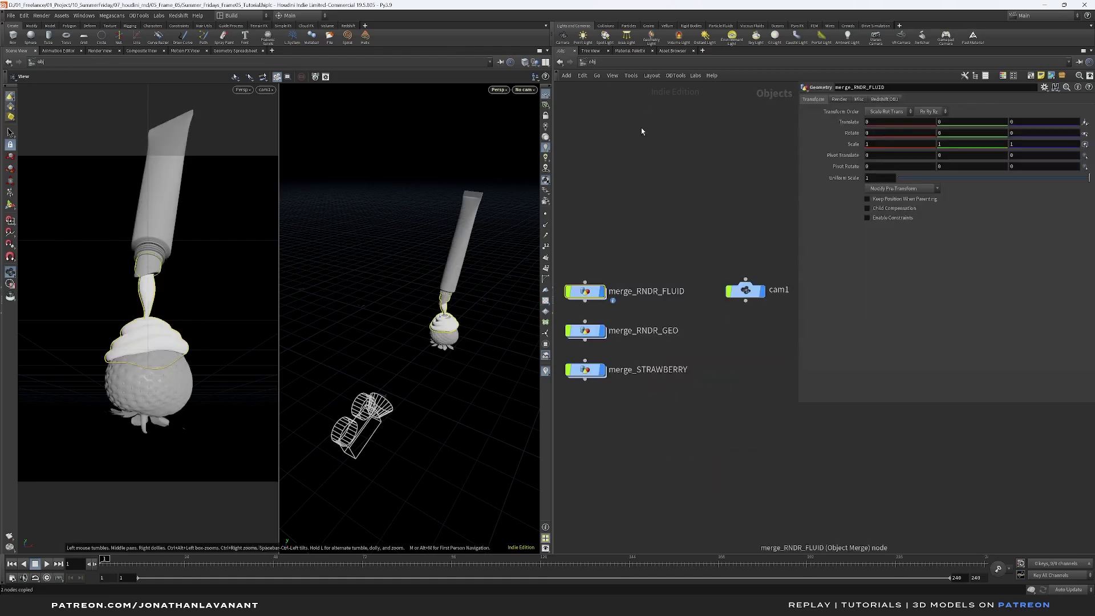
double_click(593, 329)
key(ctrl+v)
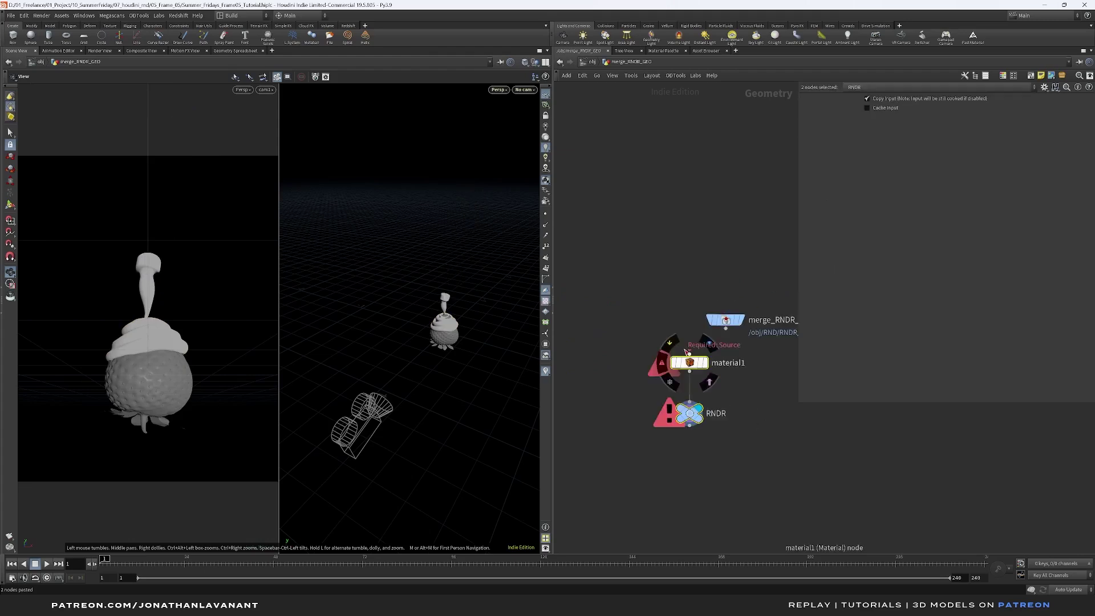
click(717, 364)
drag(725, 328, 725, 358)
click(726, 366)
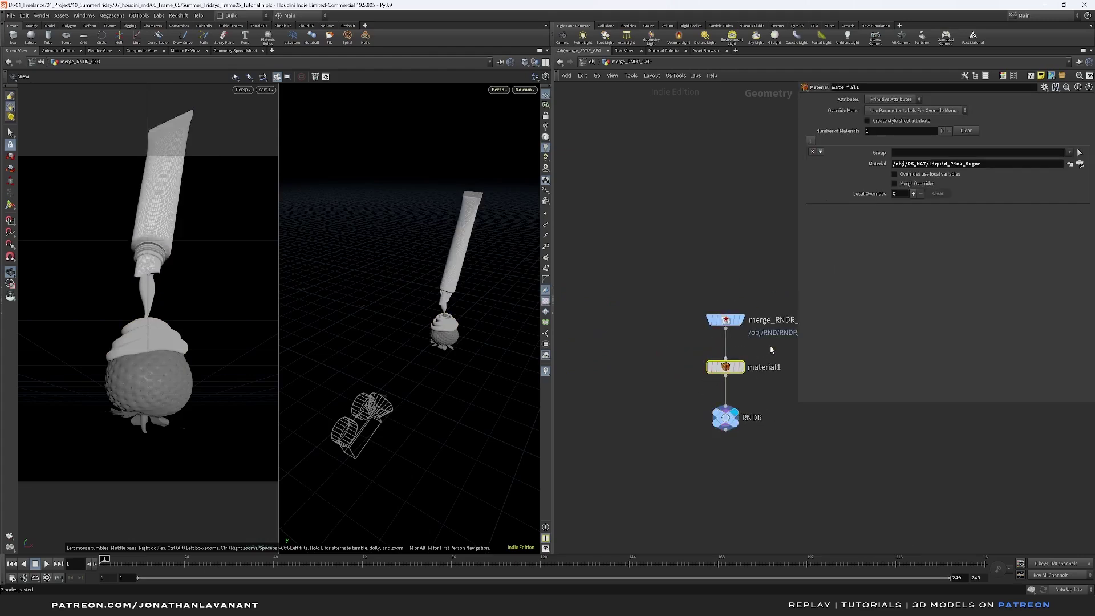
Assign the Summer_Vanilla material to the Material node in merge_RNDR_GEO and return to the object level.
click(1069, 164)
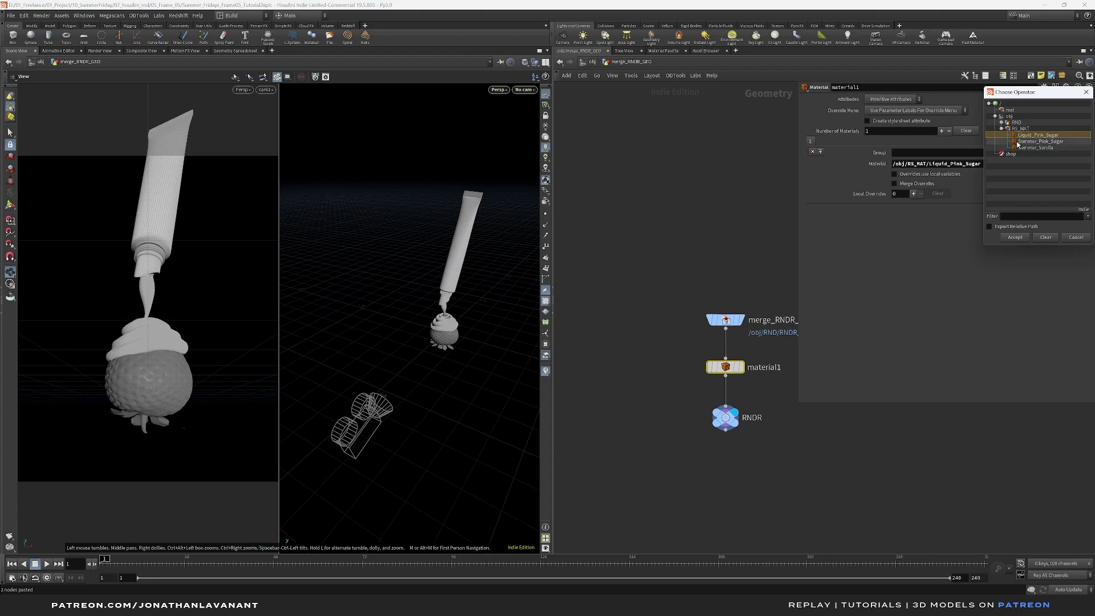
double_click(1028, 146)
key(u)
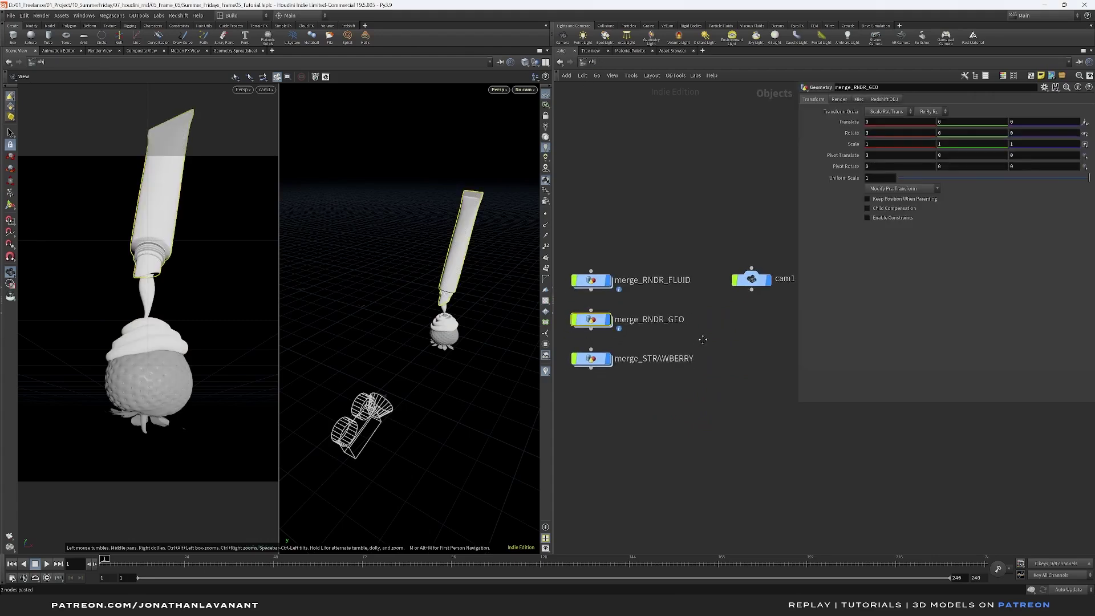
Paste the copied Material and RNDR nodes into merge_STRAWBERRY and wire them below its object merge.
double_click(587, 358)
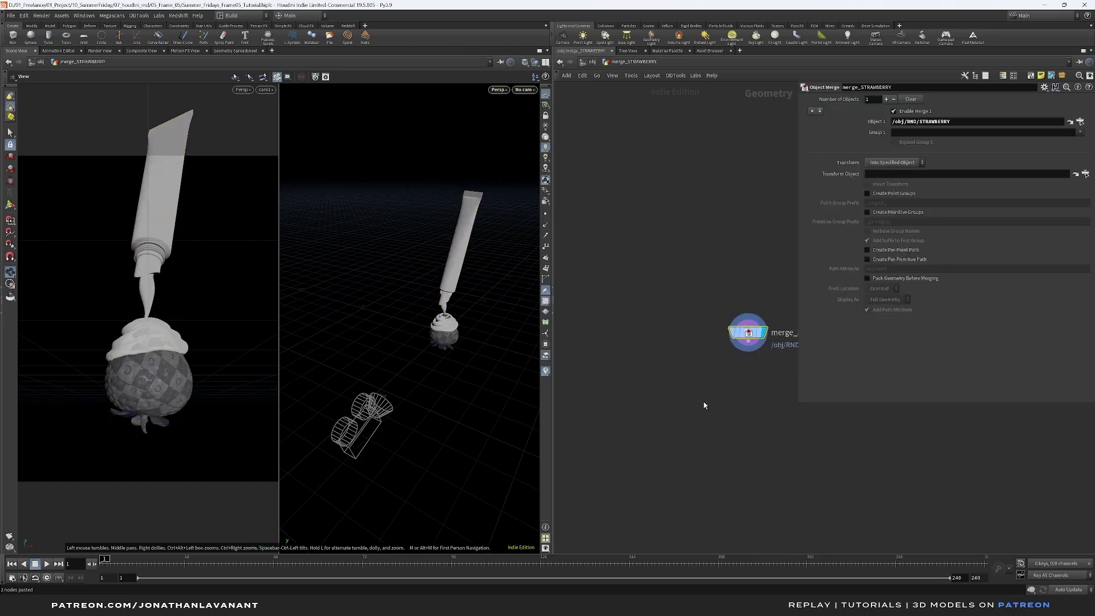
key(ctrl+v)
click(762, 391)
click(748, 377)
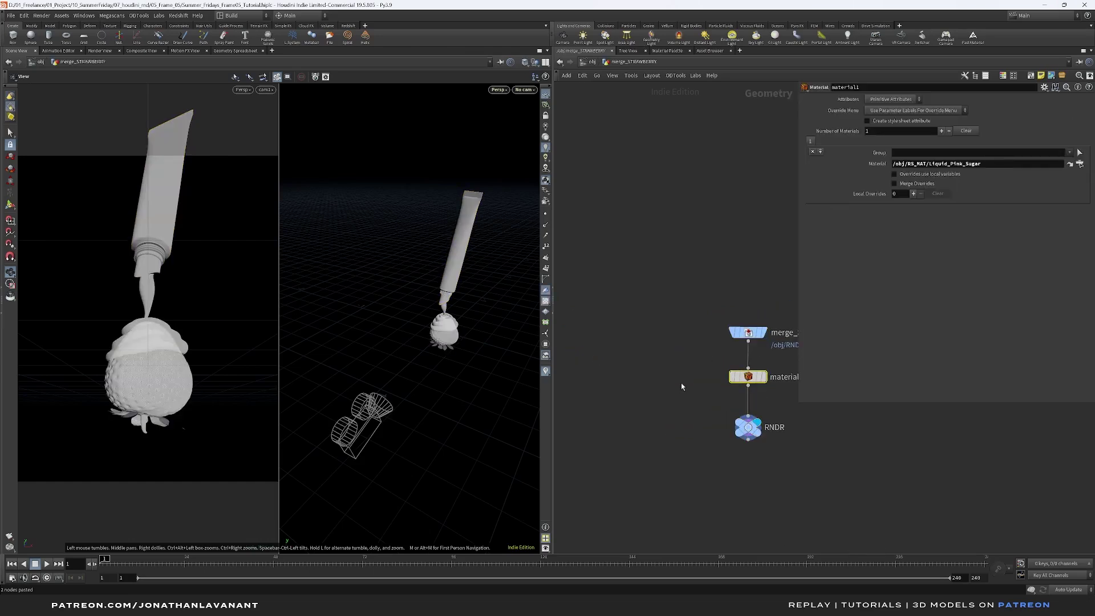
Widen the network view and paste the STARWBERRY material builder into the RS_MAT network.
click(590, 62)
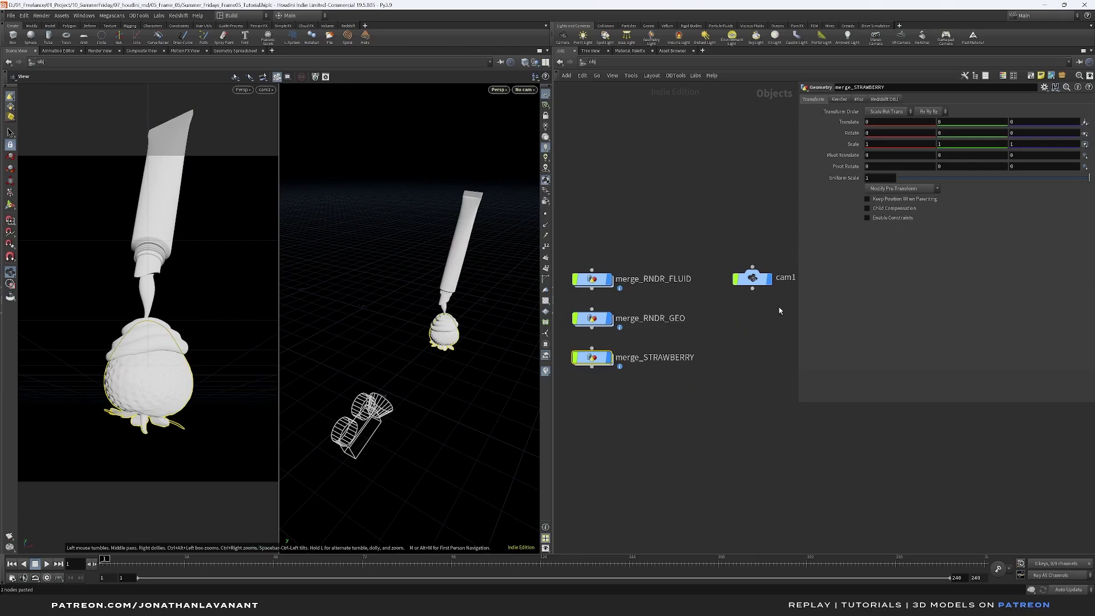
drag(798, 313, 885, 308)
middle_drag(864, 296, 686, 296)
double_click(696, 291)
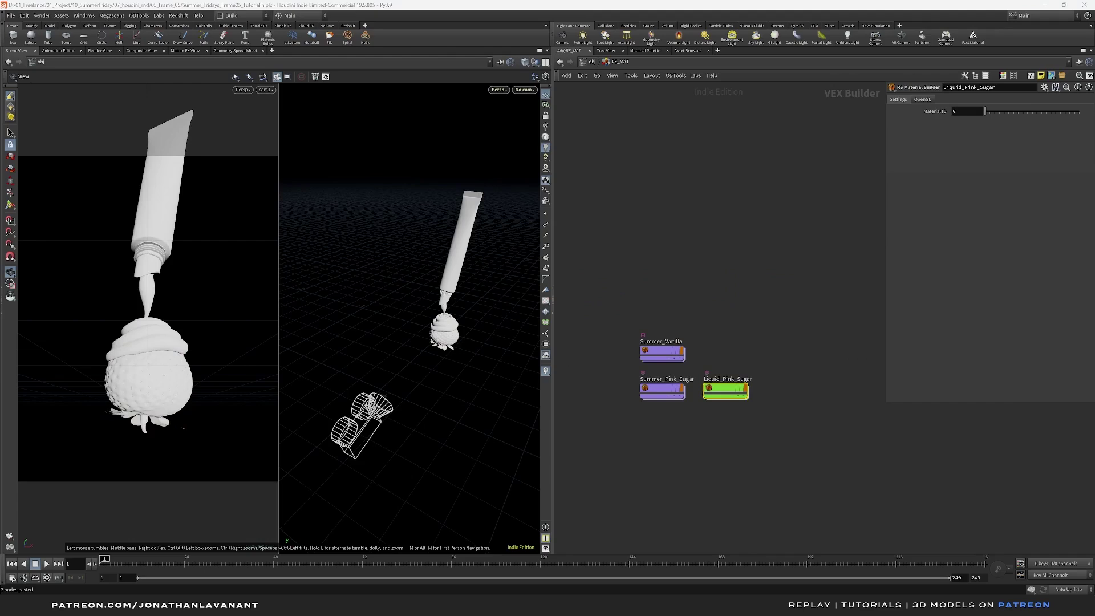
key(ctrl+v)
Inspect the STARWBERRY material's network, including its diffuse, roughness, normal and height texture nodes.
double_click(727, 349)
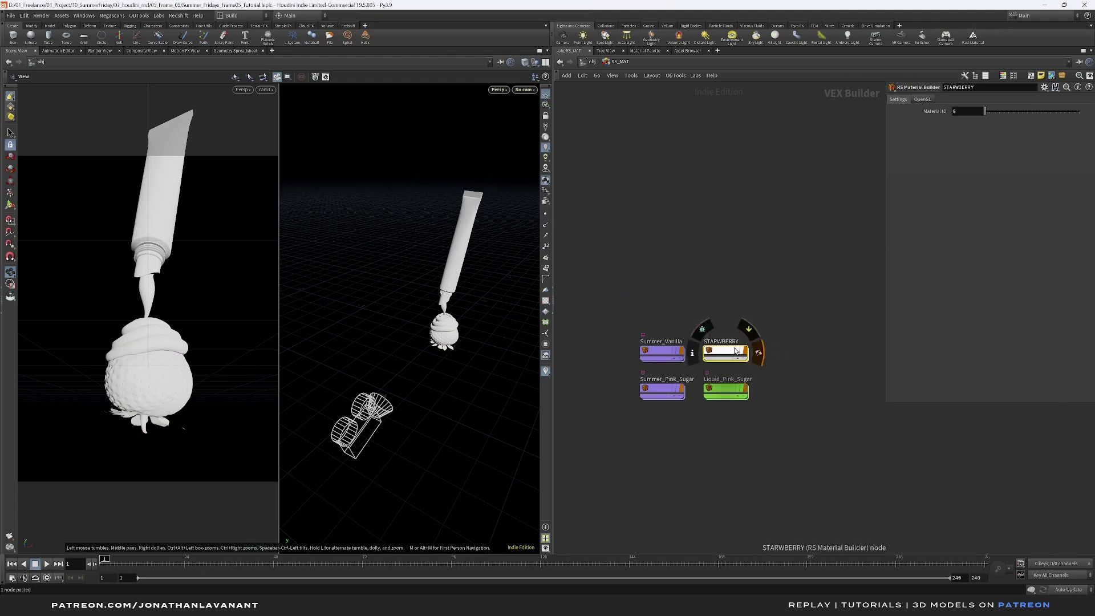
key(h)
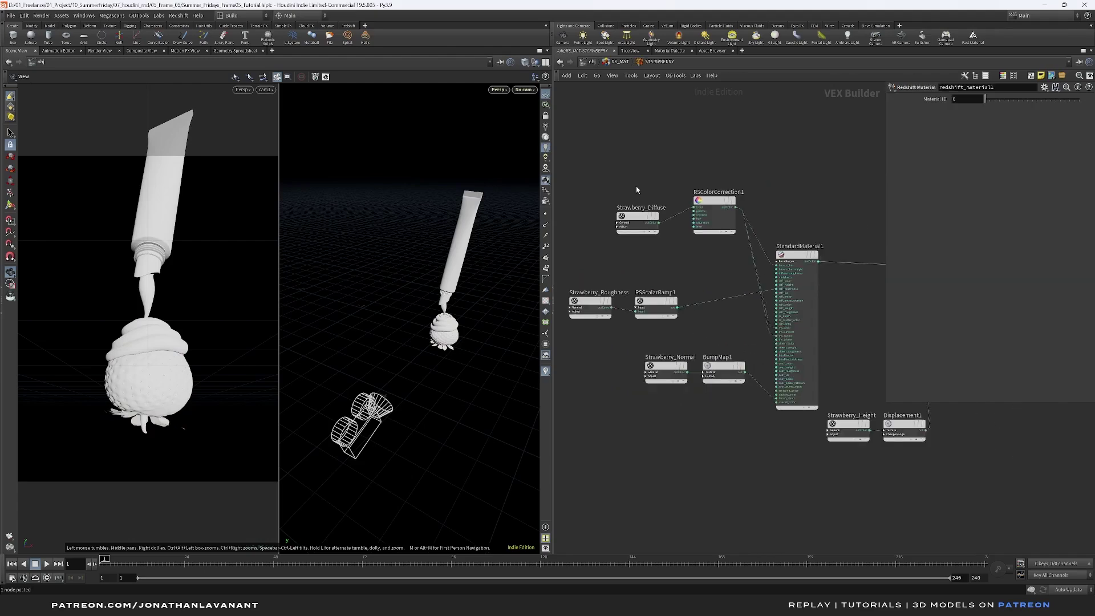
click(587, 308)
click(849, 428)
middle_drag(787, 461, 746, 461)
drag(602, 215, 604, 187)
middle_drag(677, 295, 681, 295)
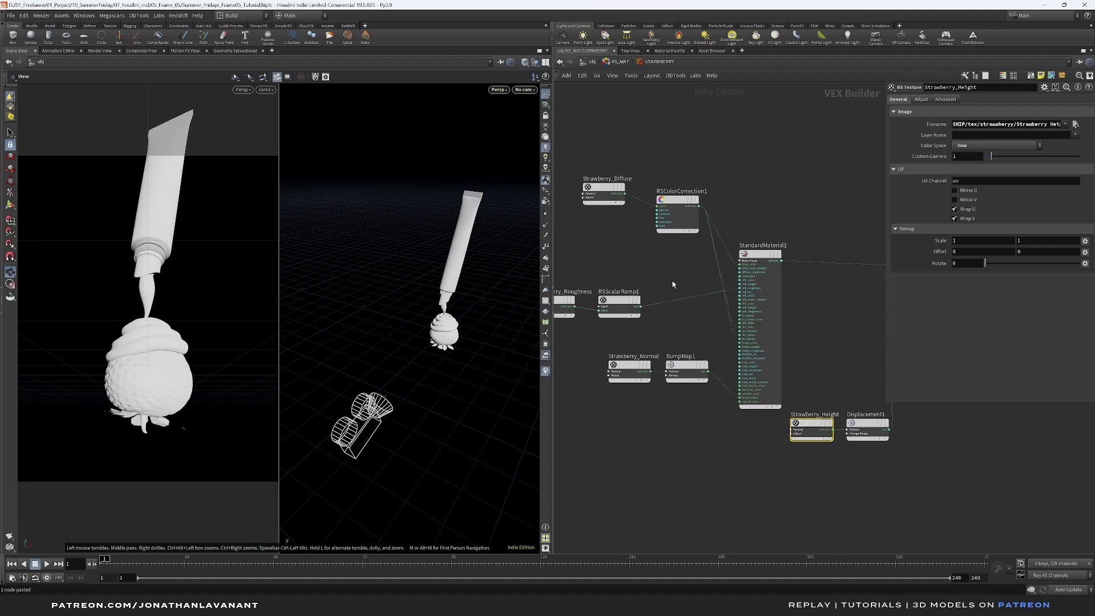
Return to merge_STRAWBERRY and open the operator chooser for its Material node's material path.
click(620, 63)
key(u)
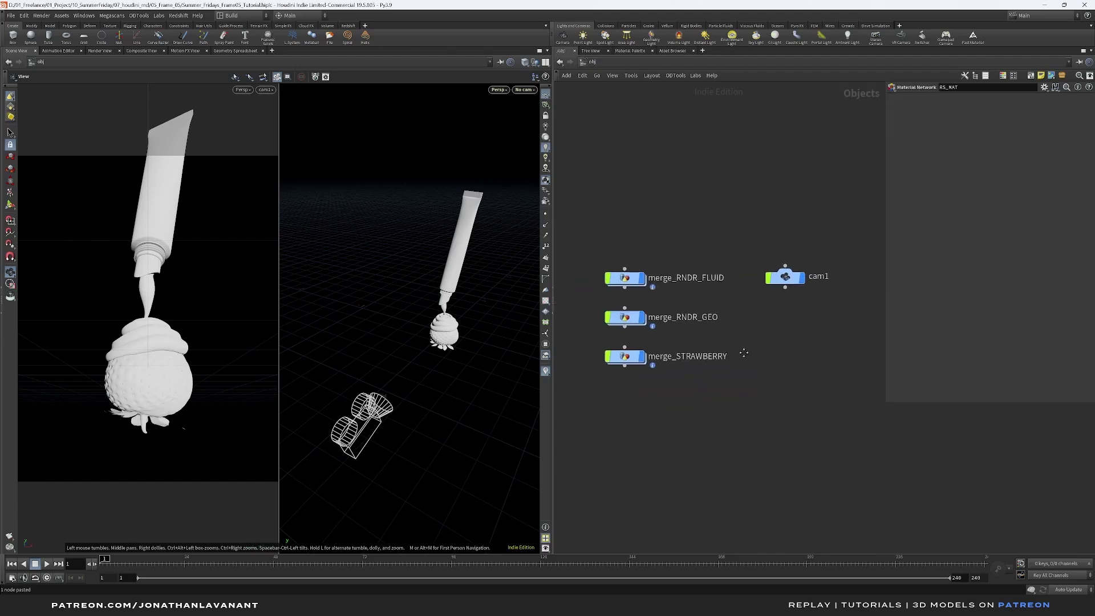
double_click(625, 357)
click(1080, 164)
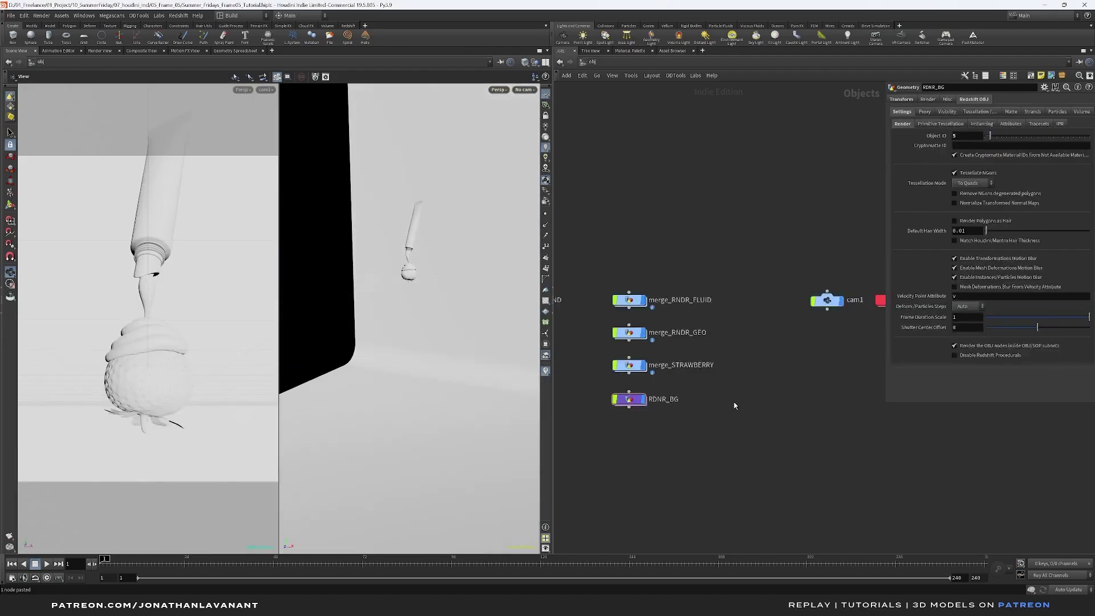
Open RDNR_BG and examine the grid and normal nodes that start the backdrop's geometry chain.
double_click(630, 399)
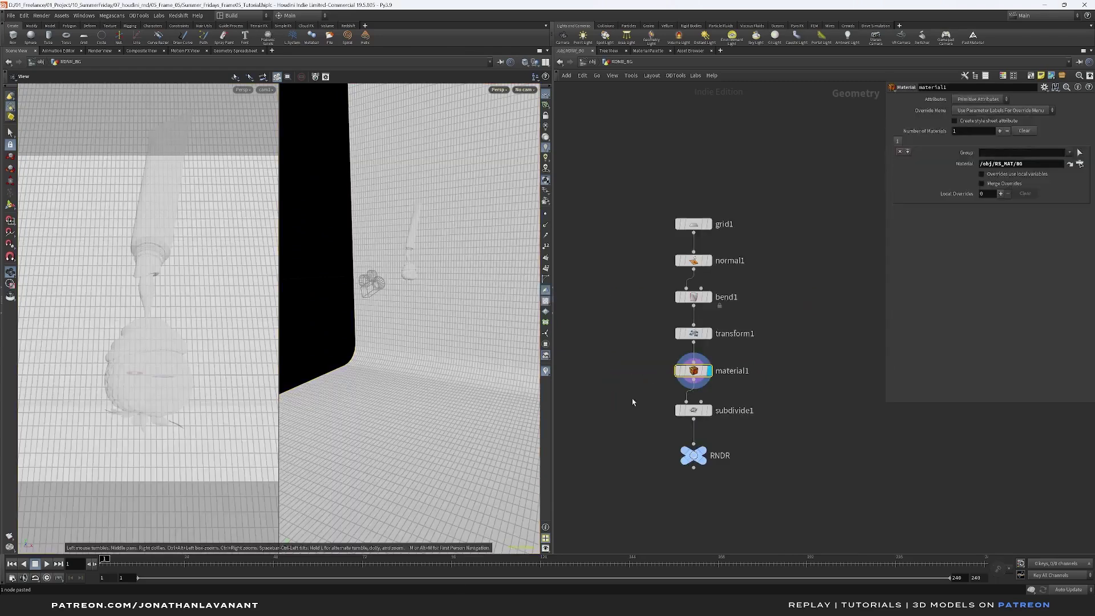
click(711, 225)
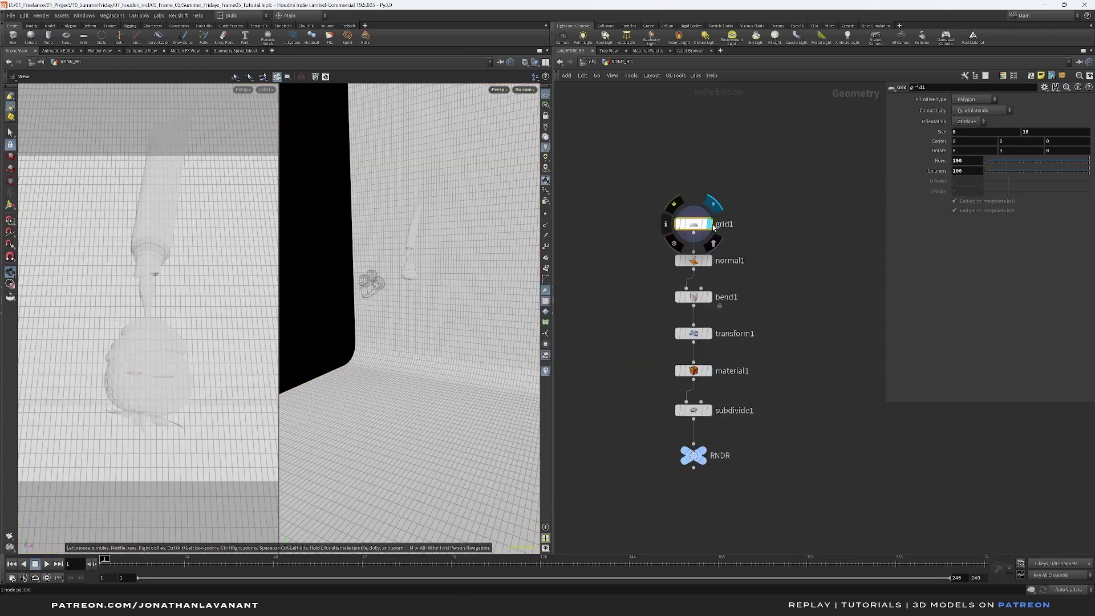
click(712, 203)
shift+click(693, 260)
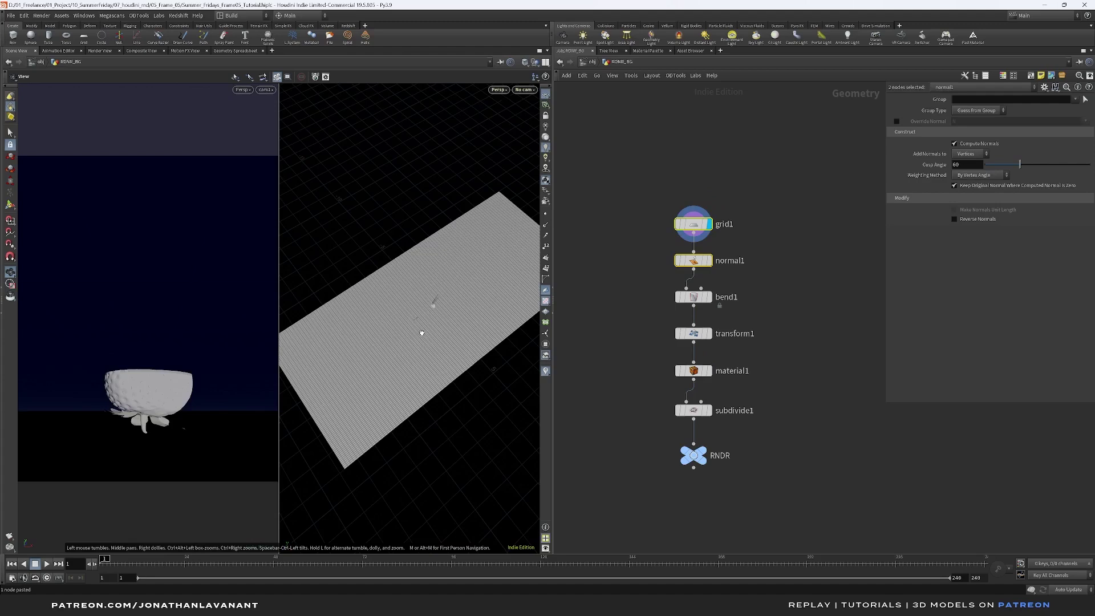
drag(420, 356, 424, 321)
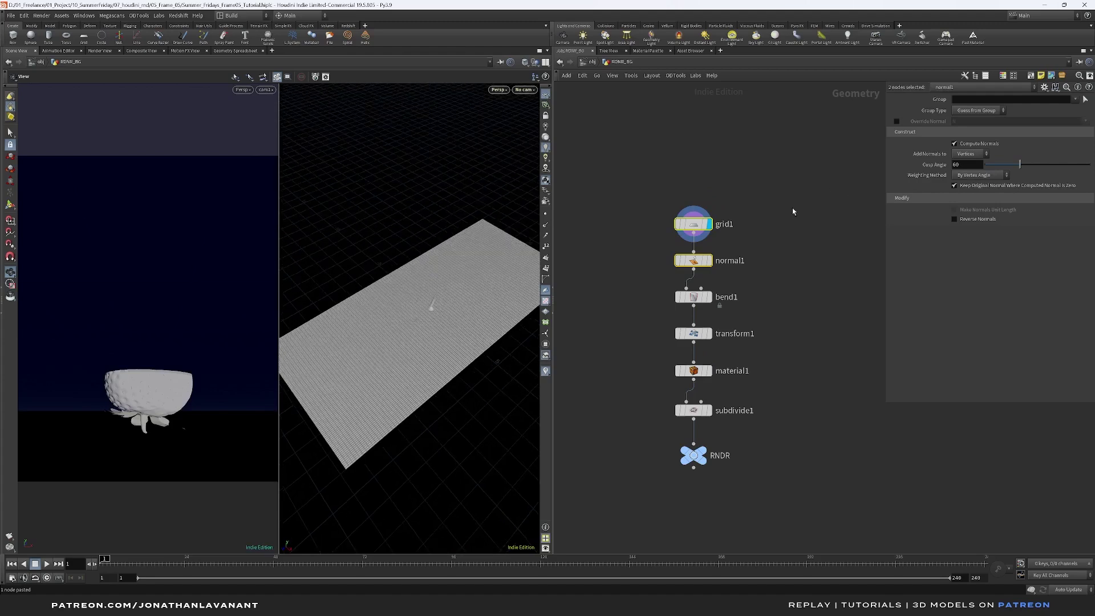
click(723, 224)
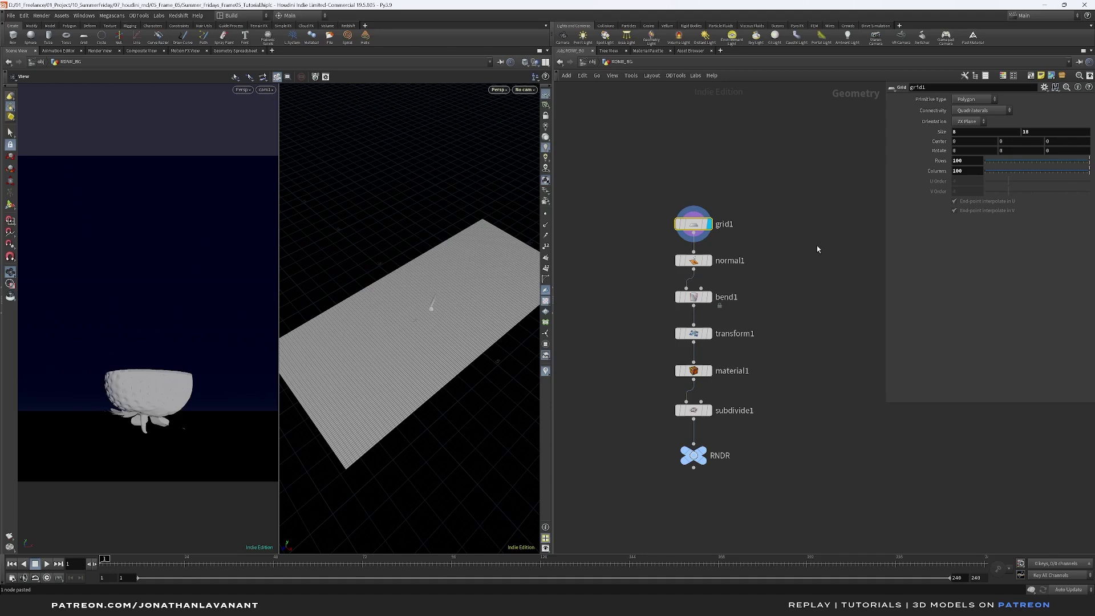
click(708, 260)
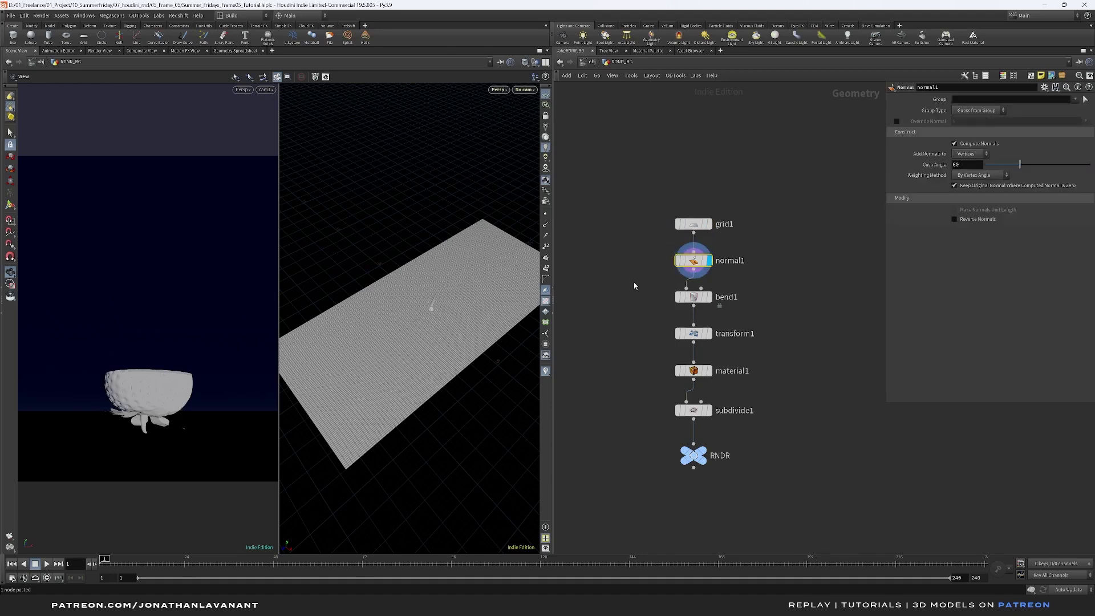
Examine how the bend and transform nodes shape and place the backdrop behind the product.
click(708, 297)
drag(420, 313, 459, 306)
click(707, 334)
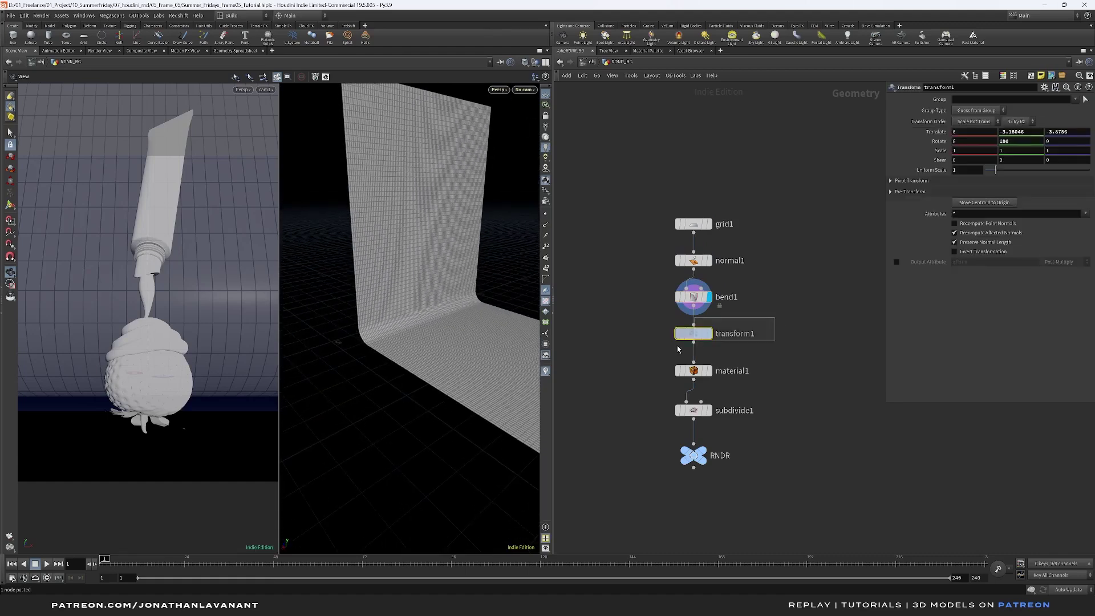
click(711, 336)
mouse_move(416, 347)
mouse_down()
mouse_move(481, 339)
mouse_move(362, 381)
mouse_move(460, 353)
mouse_move(396, 360)
mouse_move(333, 335)
mouse_move(433, 314)
mouse_move(409, 332)
mouse_up()
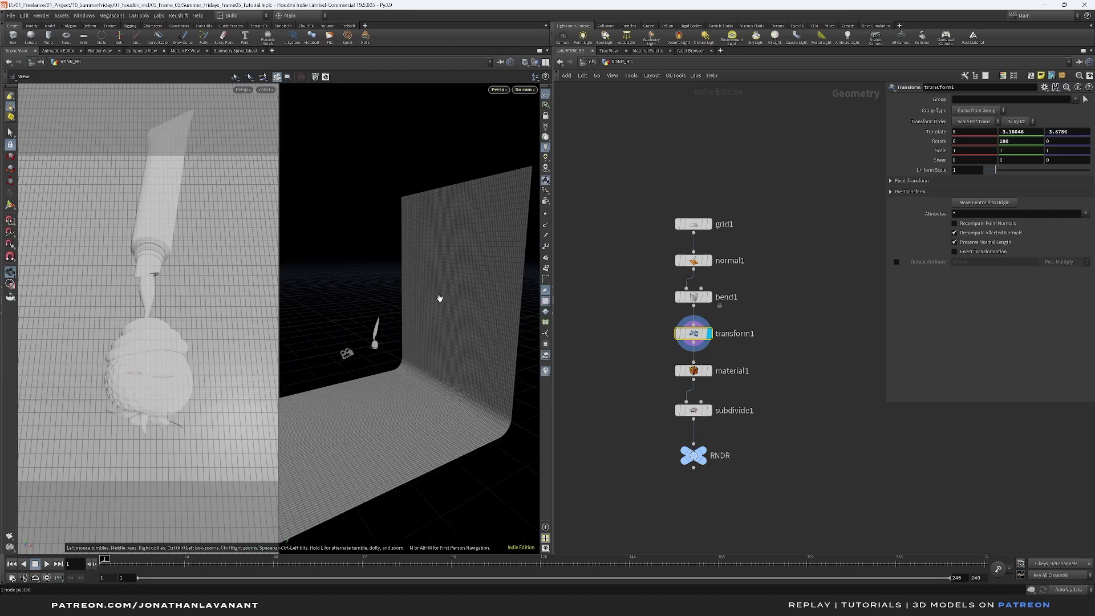
Examine the backdrop's material and subdivide nodes, ending with the RNDR output displayed.
click(709, 370)
click(691, 375)
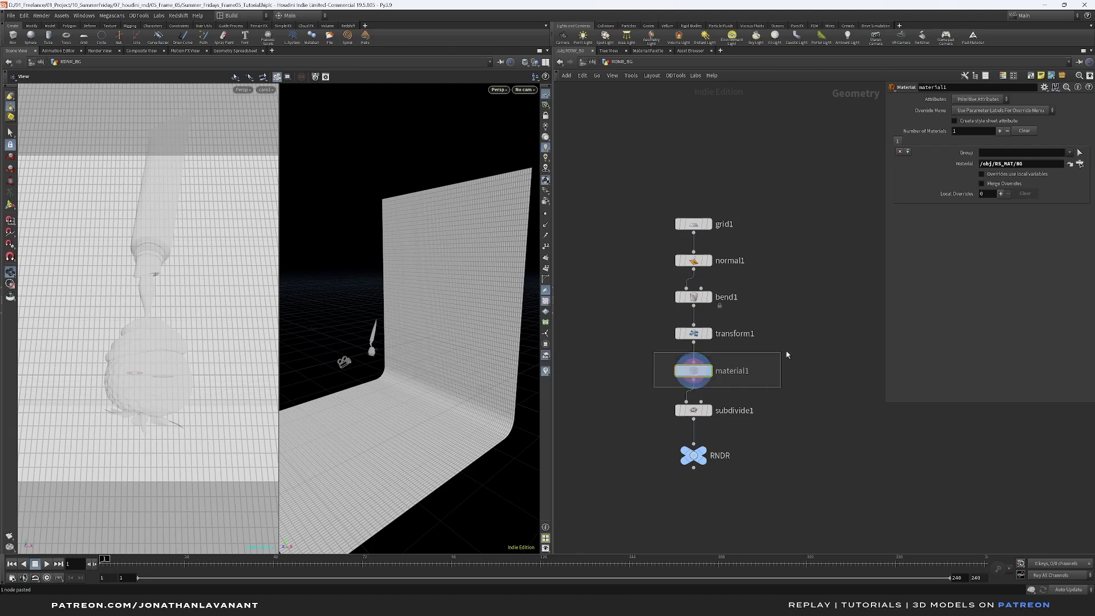
click(691, 410)
click(709, 410)
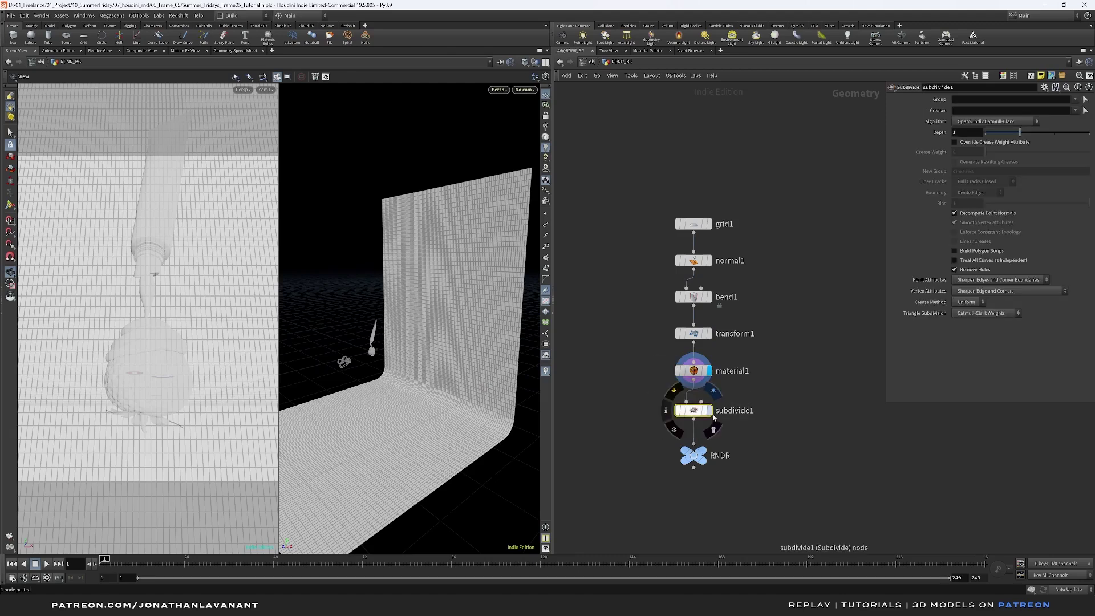
drag(494, 401, 484, 406)
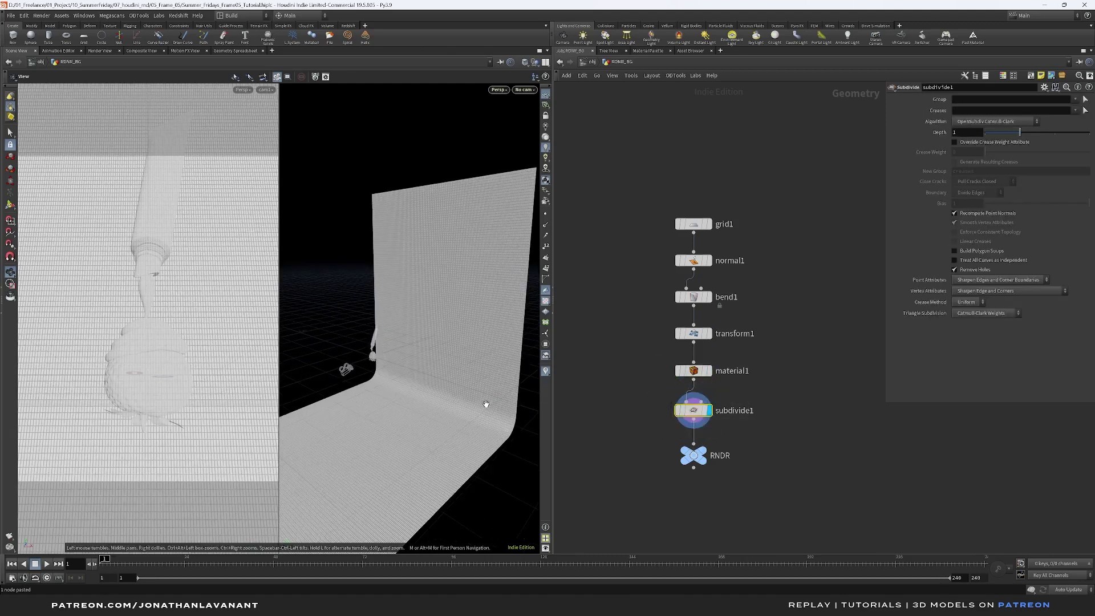
click(704, 450)
drag(775, 438, 671, 474)
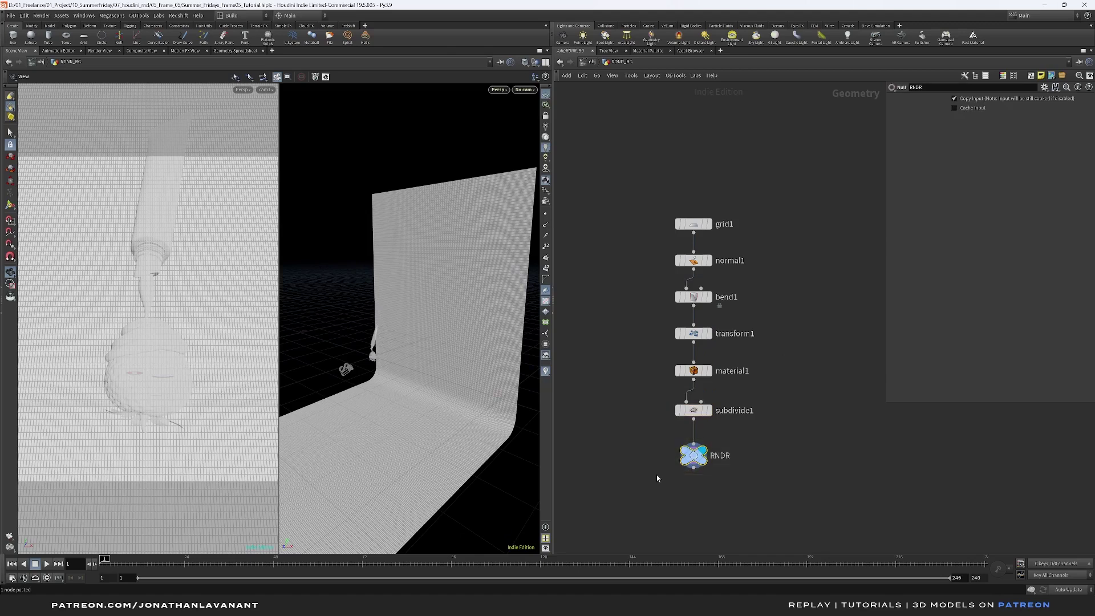
Open the BG material inside RS_MAT and inspect the base color and reflection settings of its cherry node.
click(592, 63)
click(774, 308)
double_click(774, 308)
double_click(744, 332)
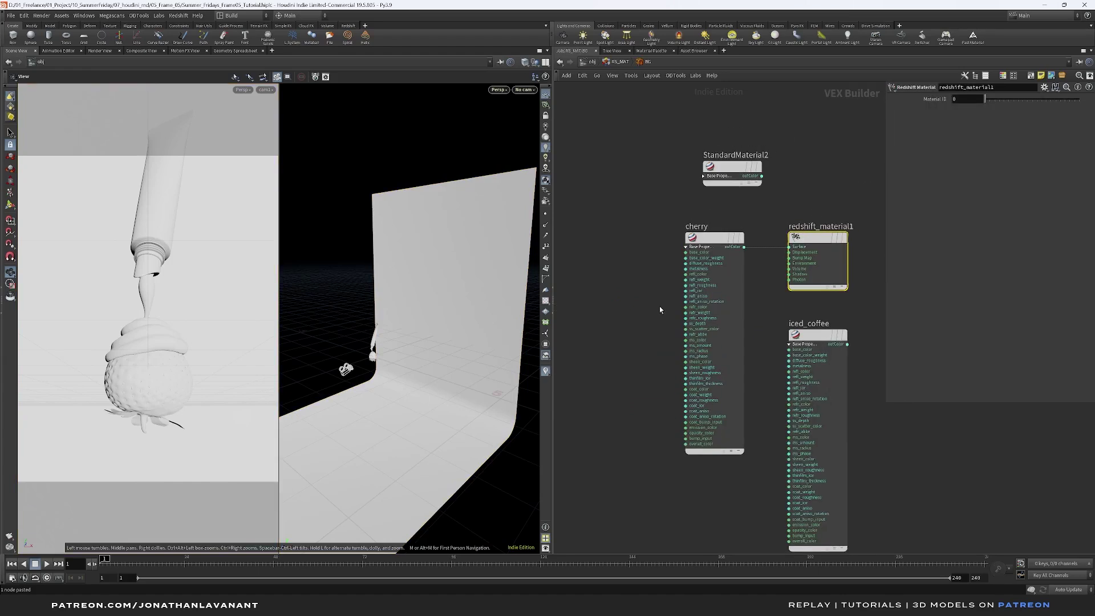
click(705, 250)
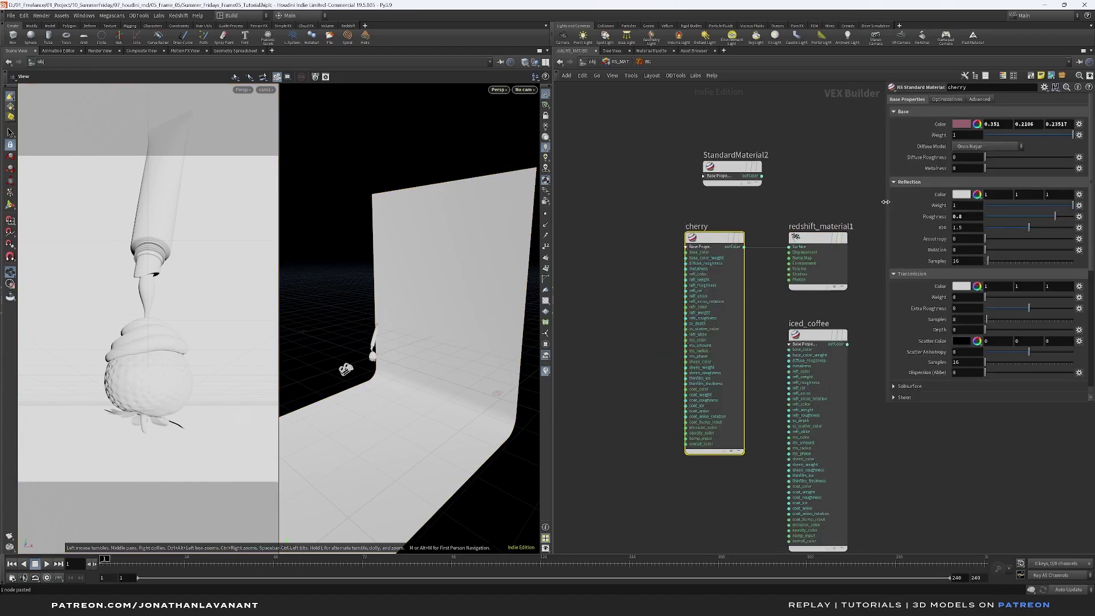
drag(885, 202, 878, 201)
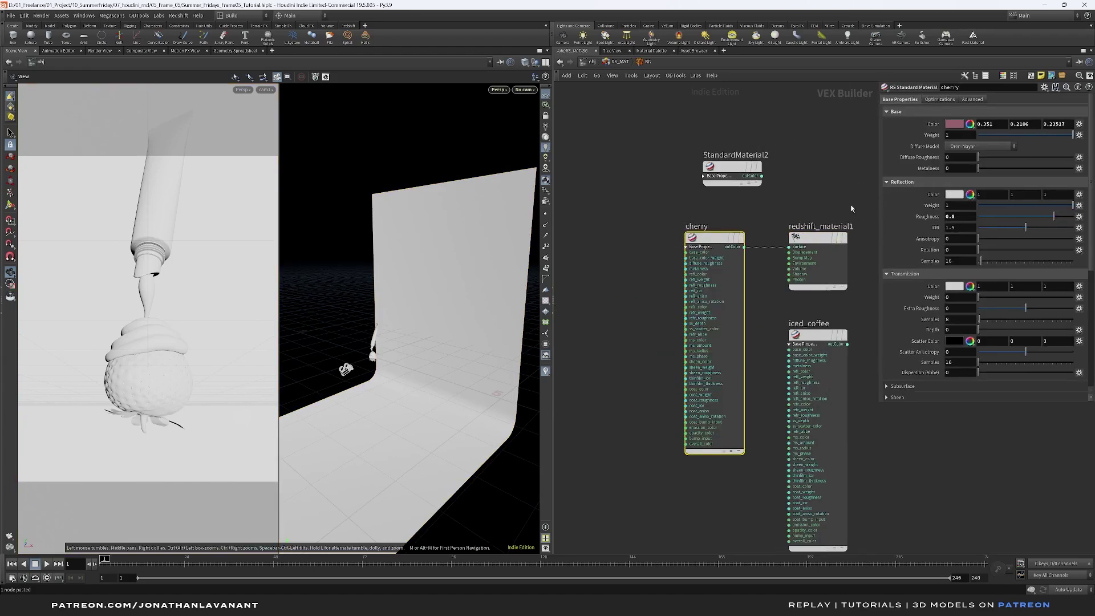
click(937, 126)
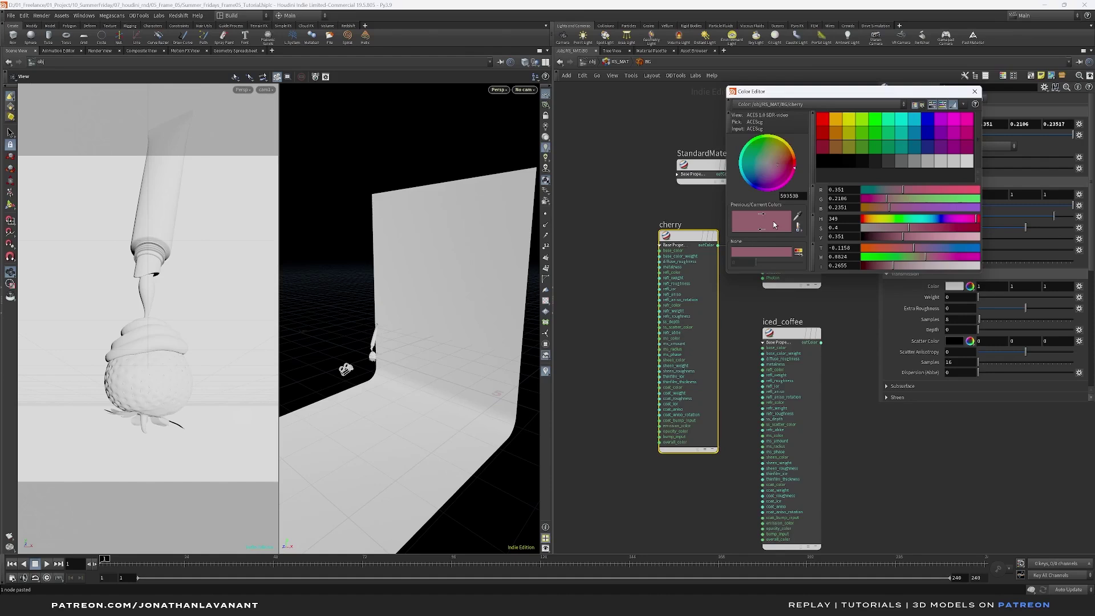
click(975, 91)
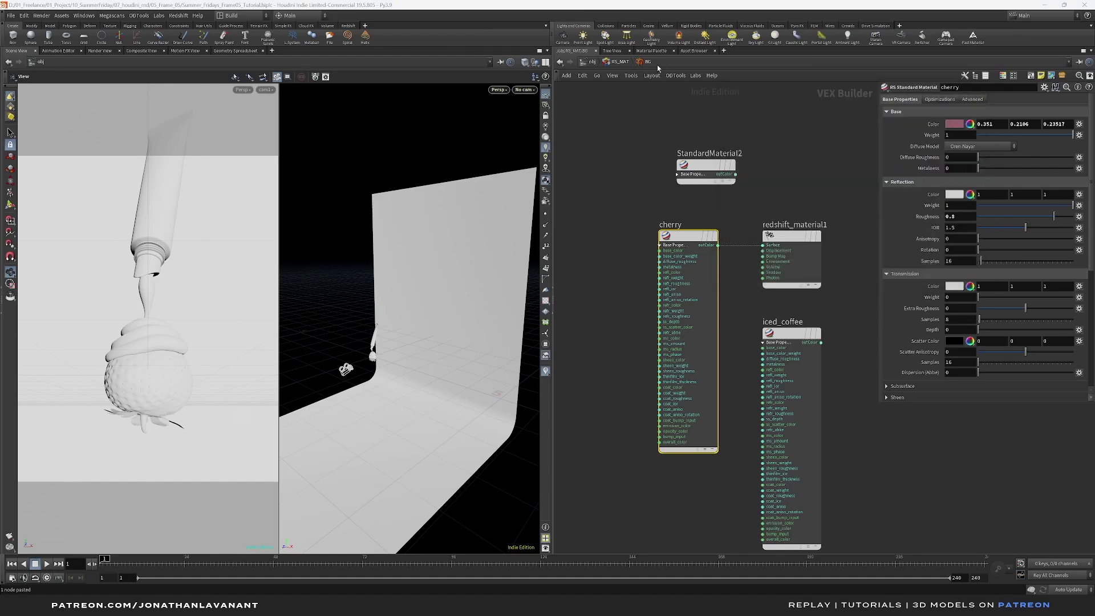
Return to the object level and render the shot in a floating Redshift RenderView beside the network.
click(617, 63)
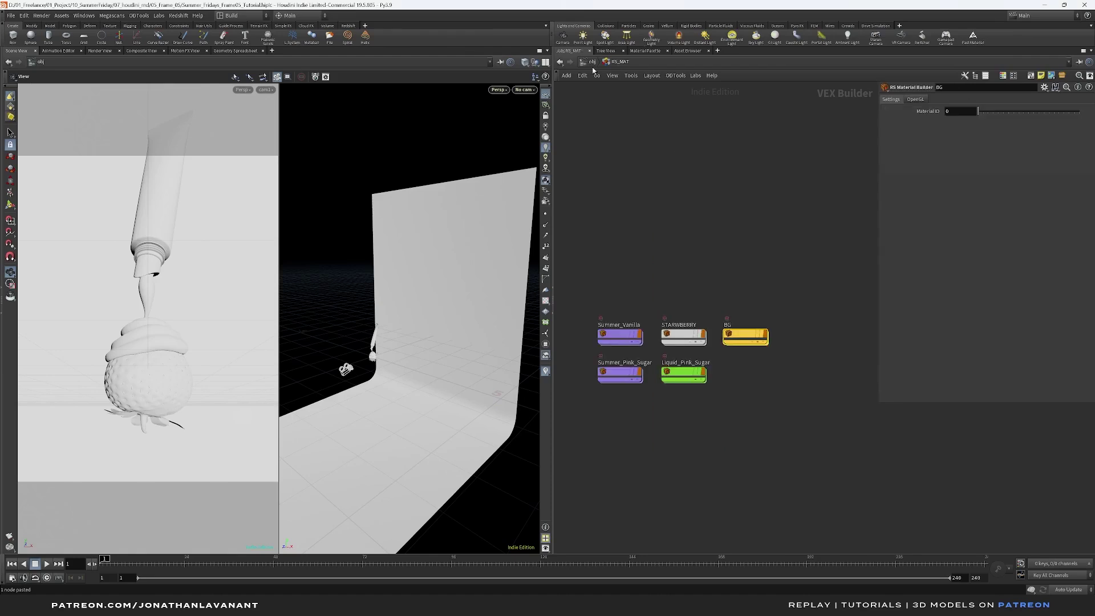
click(591, 62)
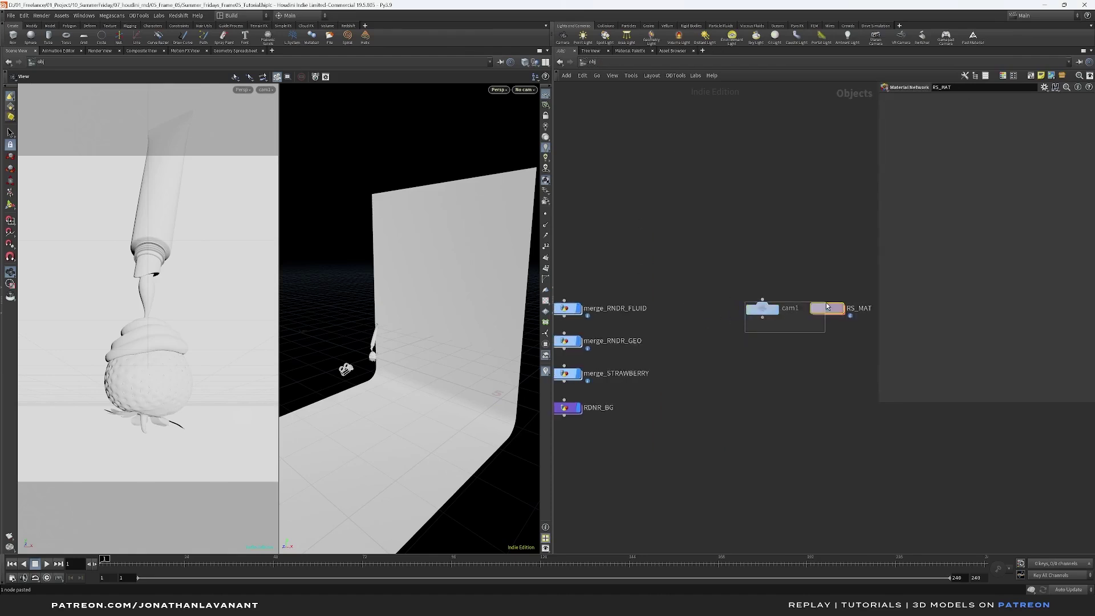
drag(763, 314, 772, 313)
middle_drag(730, 353, 773, 345)
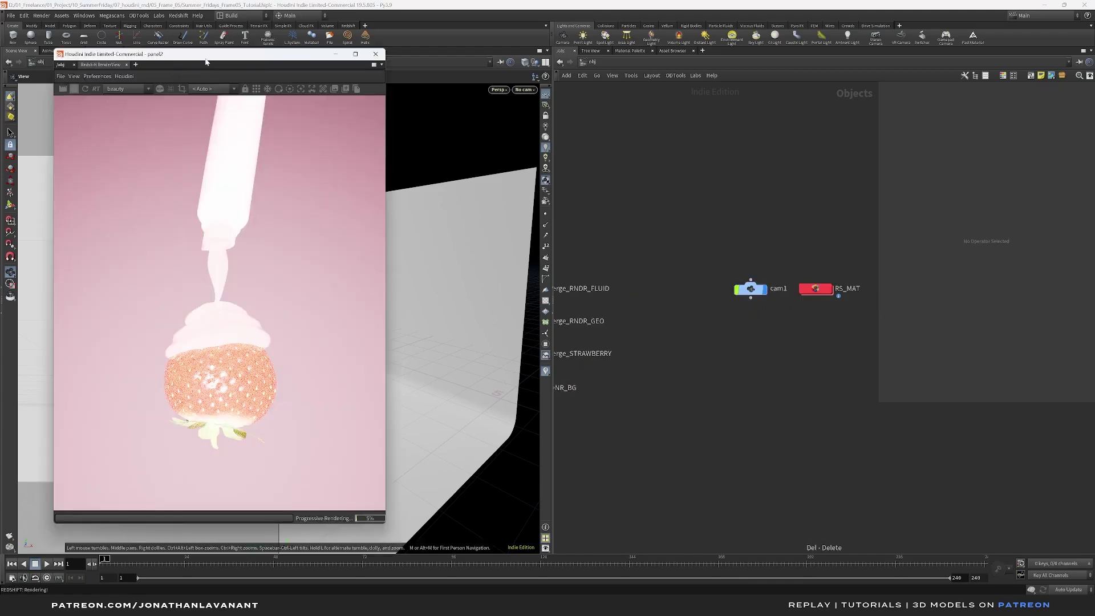
drag(206, 62, 173, 59)
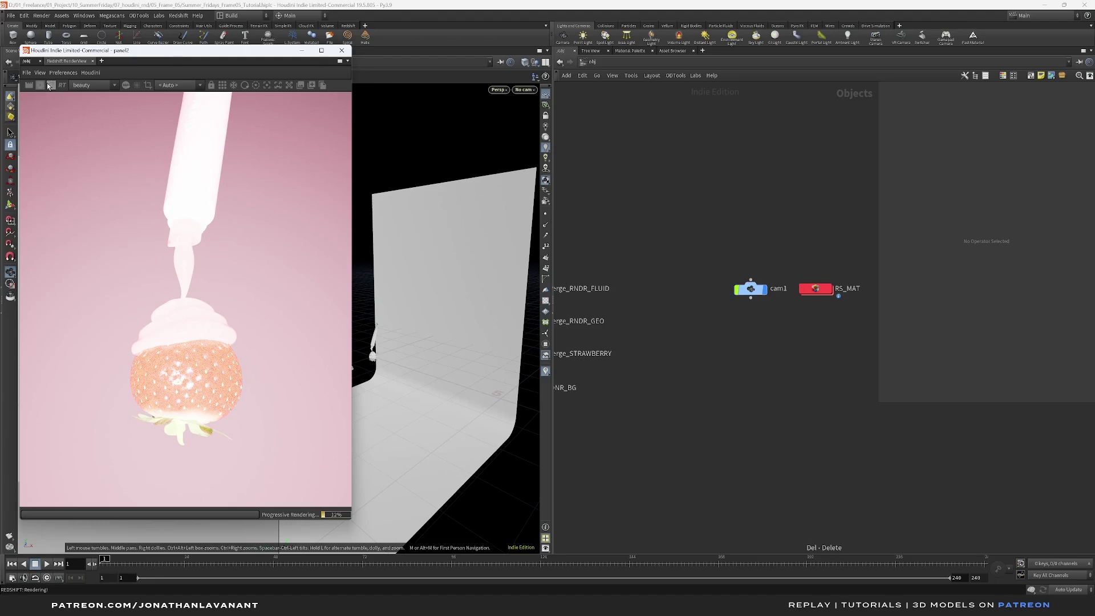
Add an RSLightDome to the object network between merge_RNDR_FLUID and cam1.
middle_drag(666, 282, 690, 281)
key(Tab)
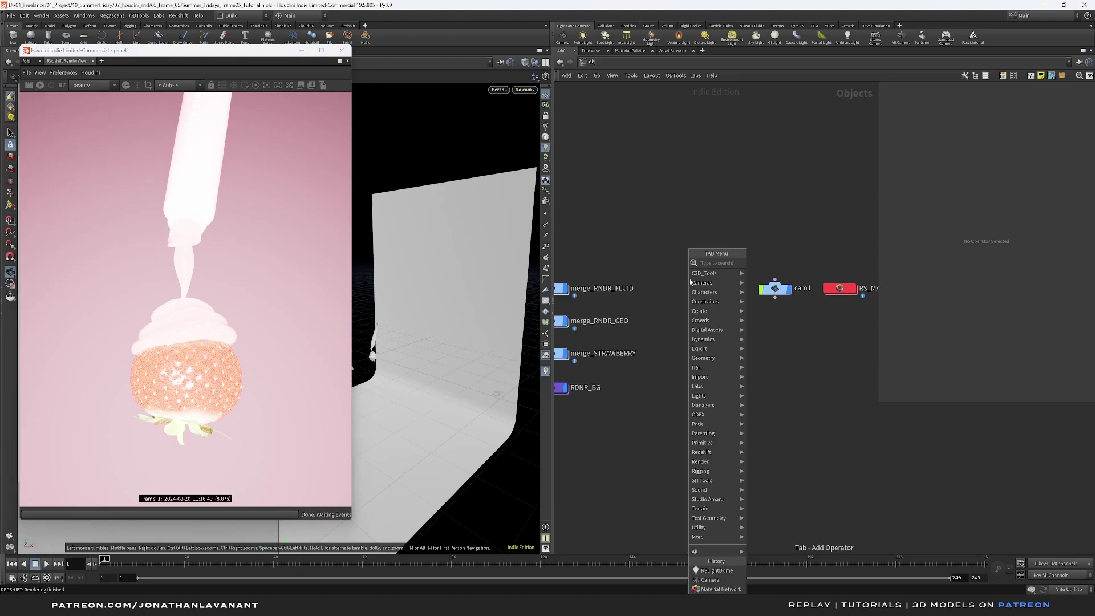
text(rsl)
key(Return)
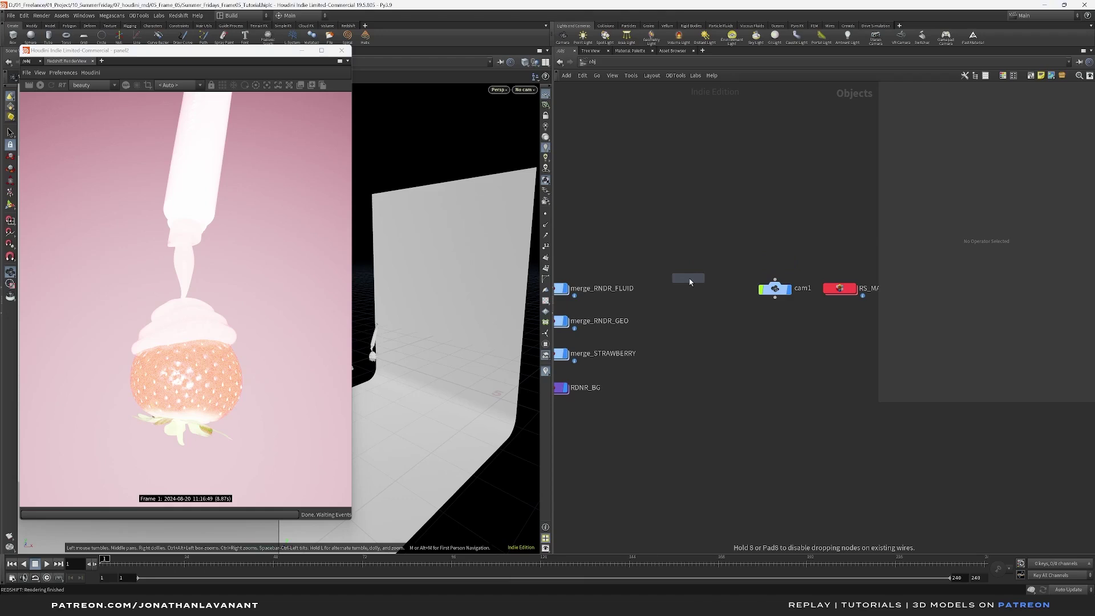
click(691, 288)
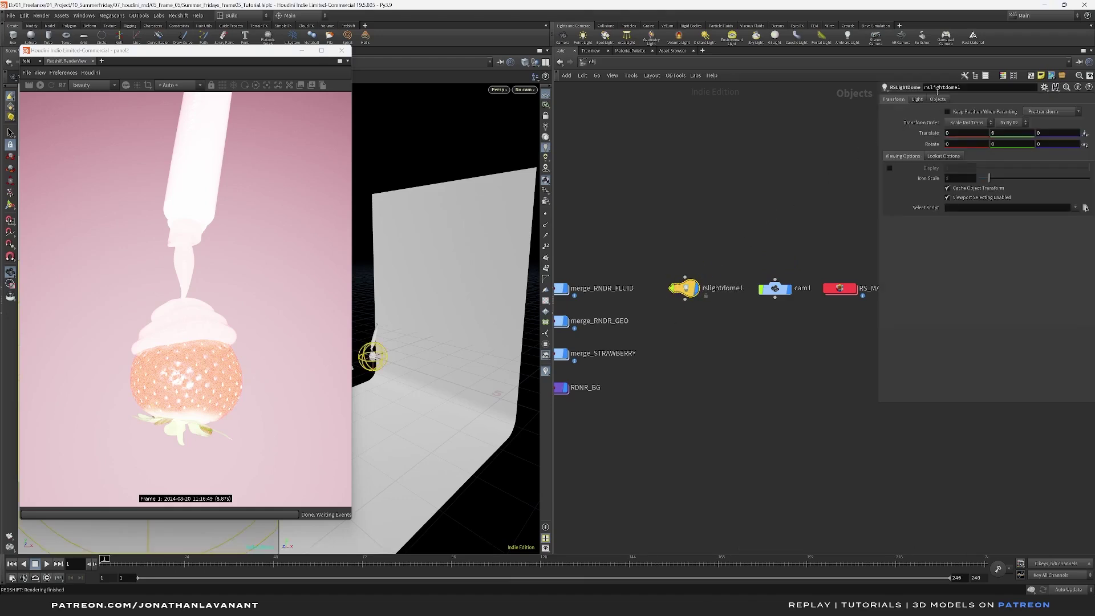
Load brown_photostudio_01_8k.exr as the dome light's texture, with color space scene-linear Rec.709-sRGB and saturation 0.
click(916, 99)
drag(881, 164, 832, 174)
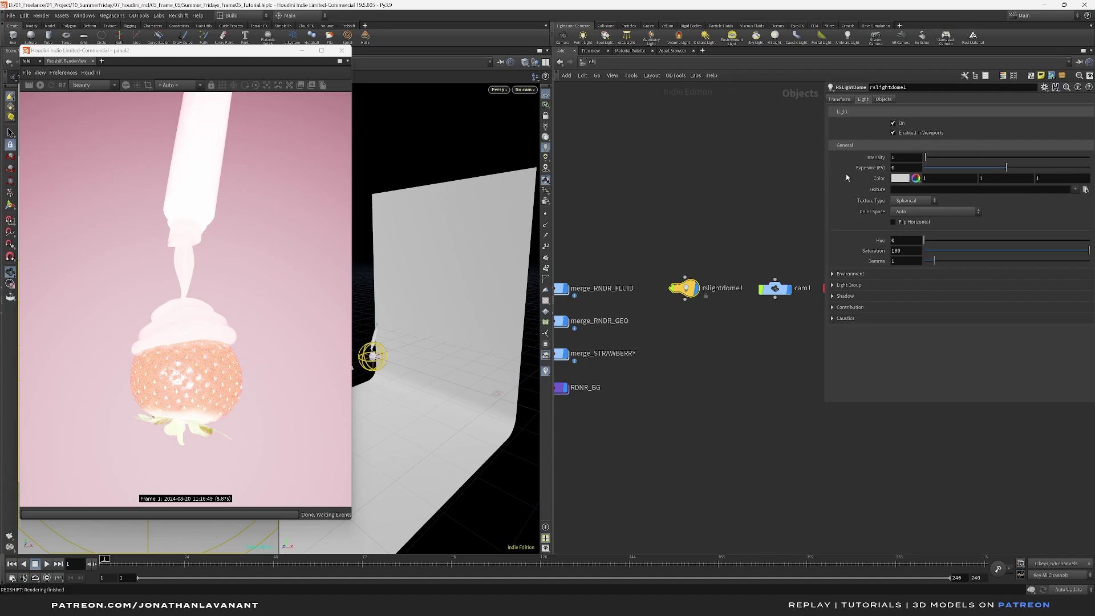
click(1085, 189)
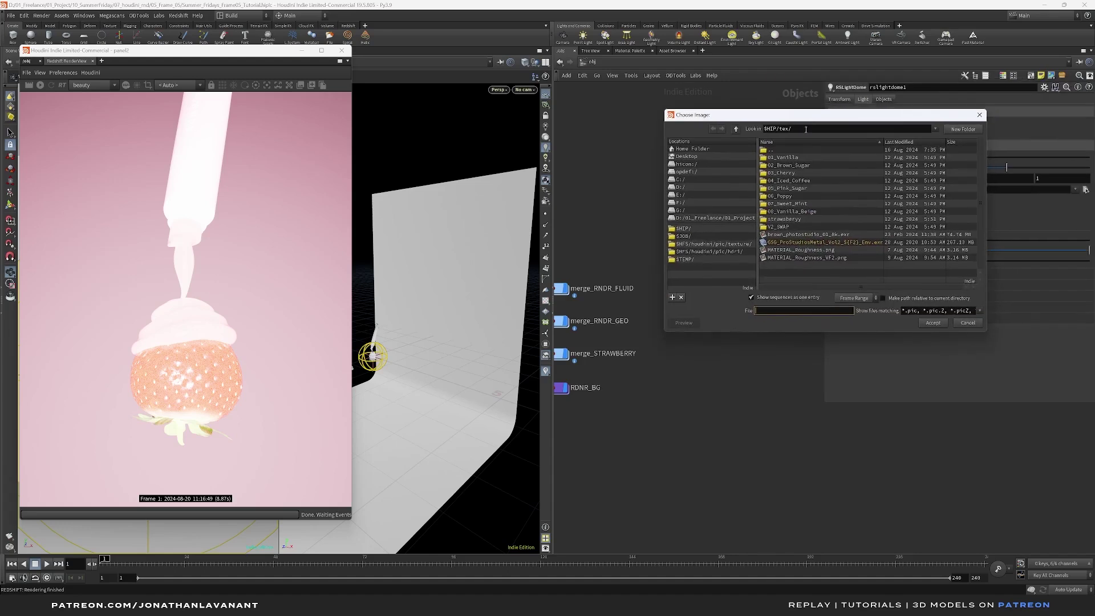
click(771, 235)
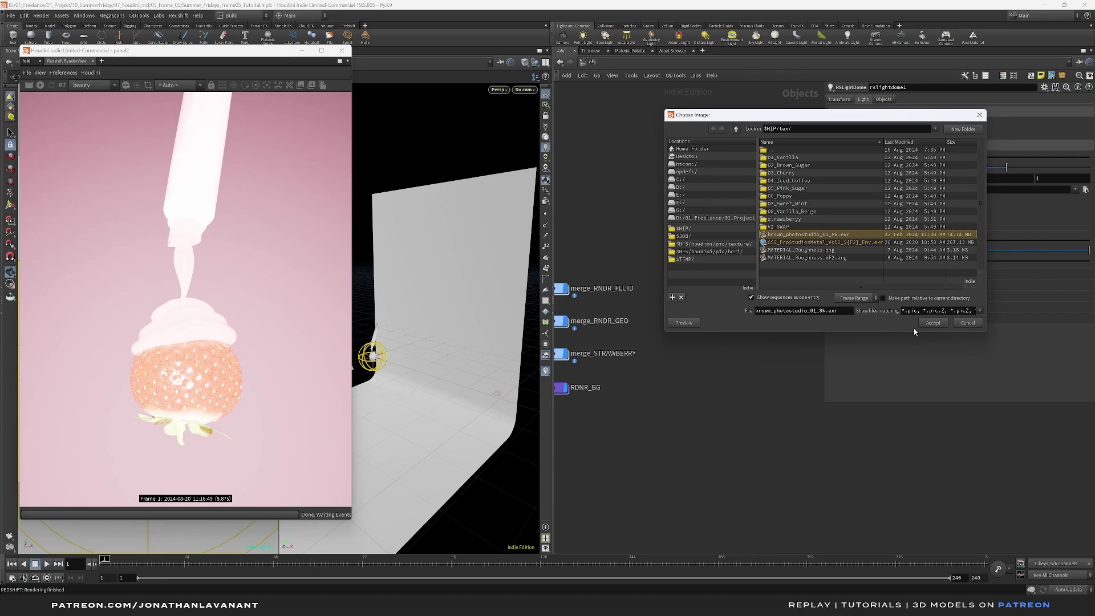
click(933, 322)
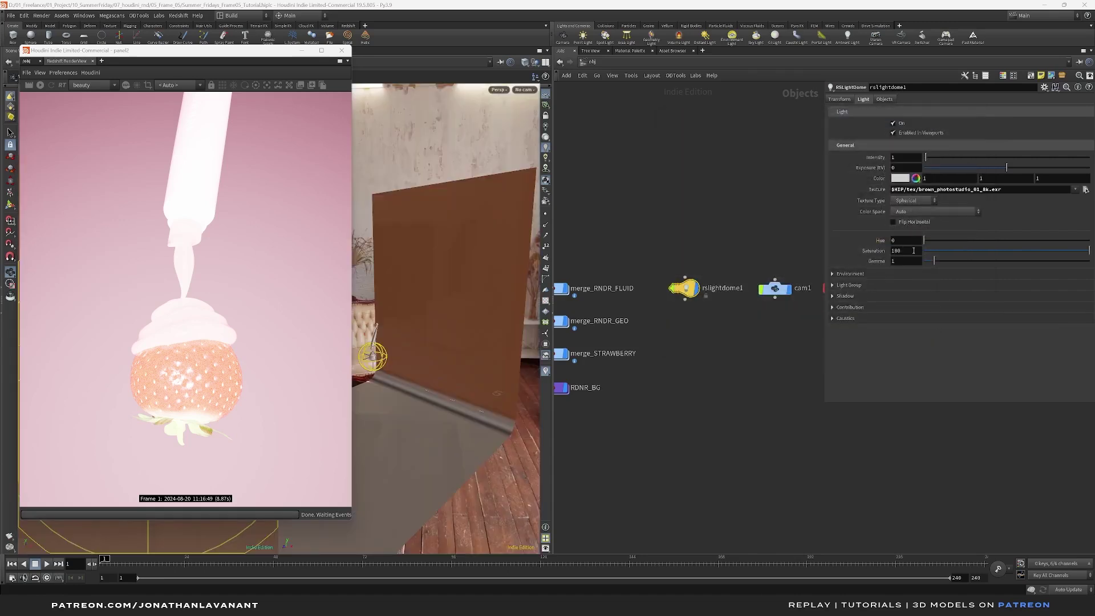
click(919, 212)
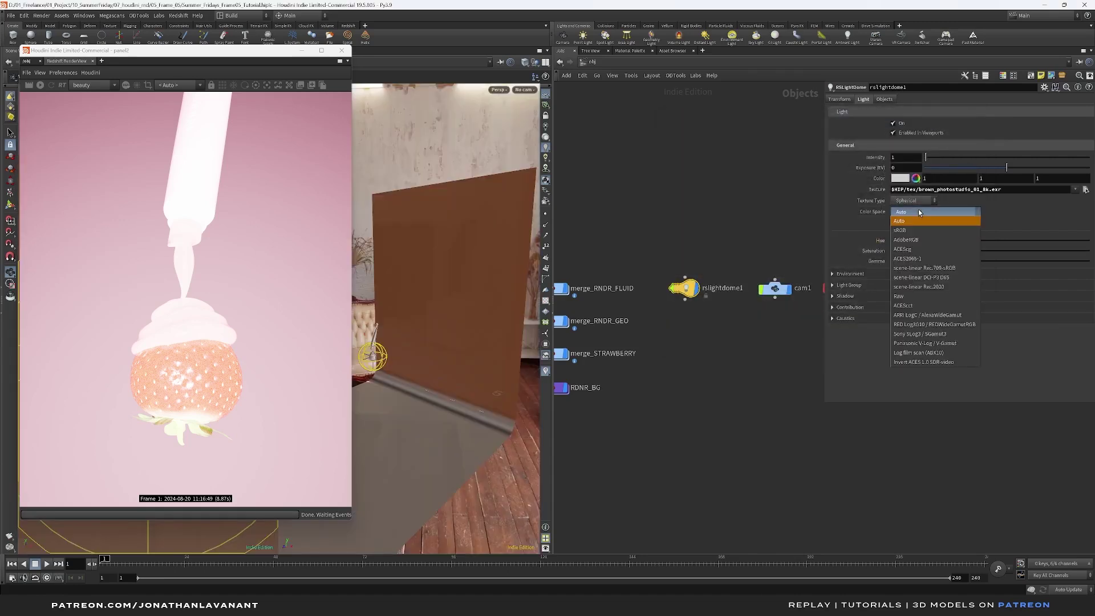
click(953, 268)
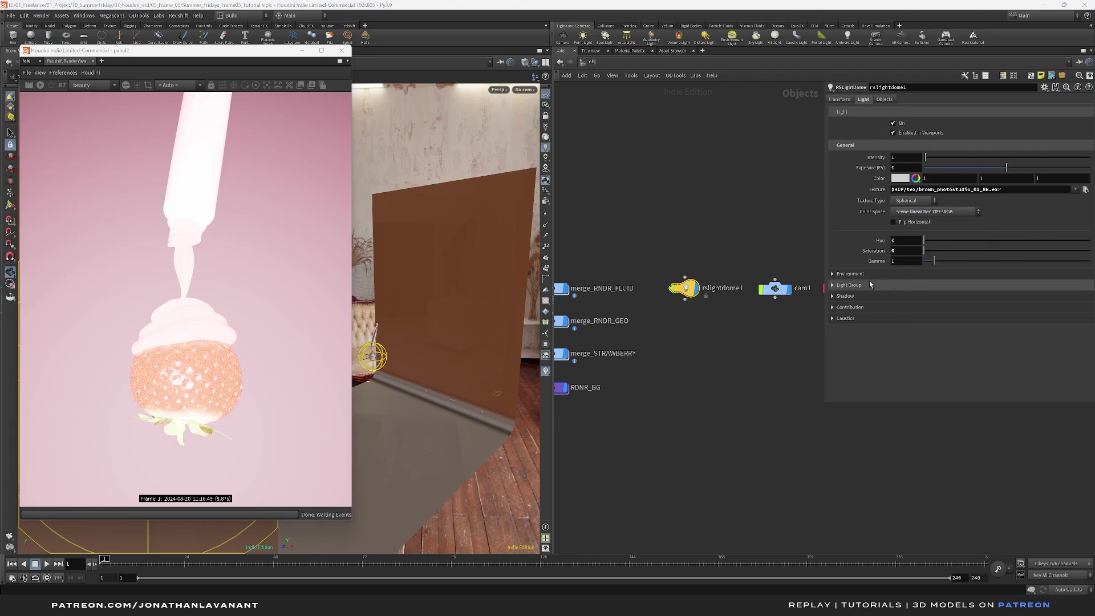
Turn off the dome light's environment background and its visibility in viewports.
click(851, 274)
click(894, 286)
click(893, 133)
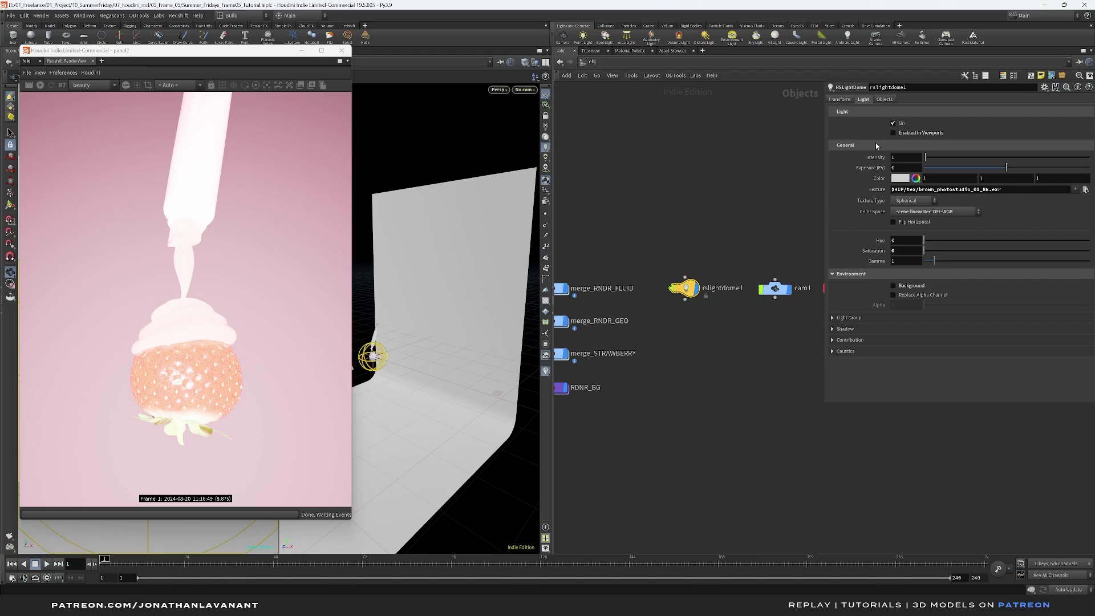
Rotate the dome light to -90 degrees on the Y axis.
click(838, 100)
click(972, 145)
text(-90)
key(Return)
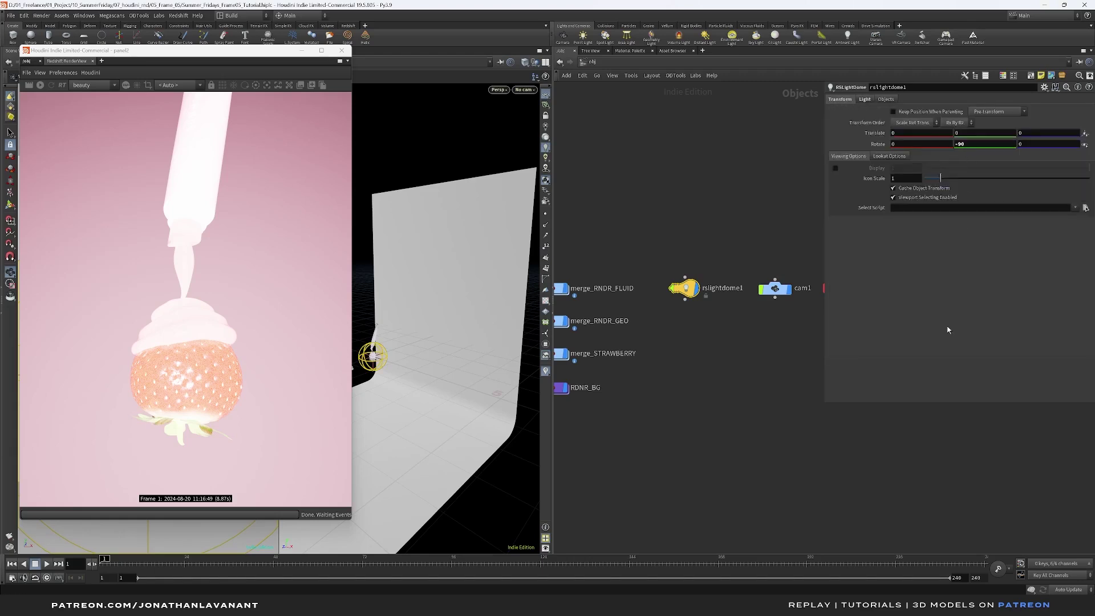
Set the dome light's exposure to -1.5 and render the shot again.
click(865, 99)
click(907, 169)
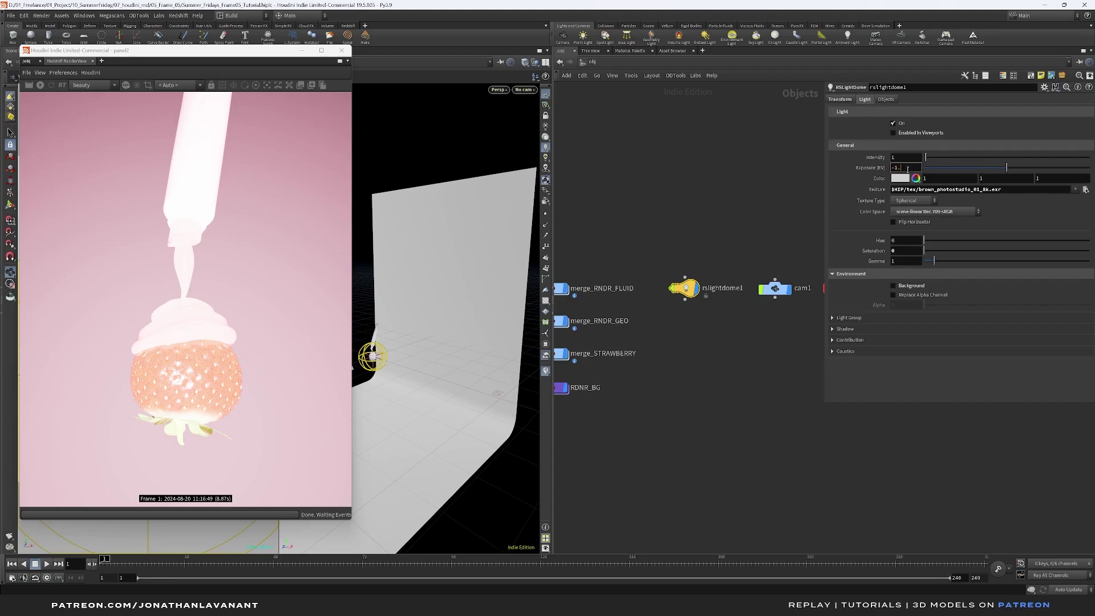
key(Return)
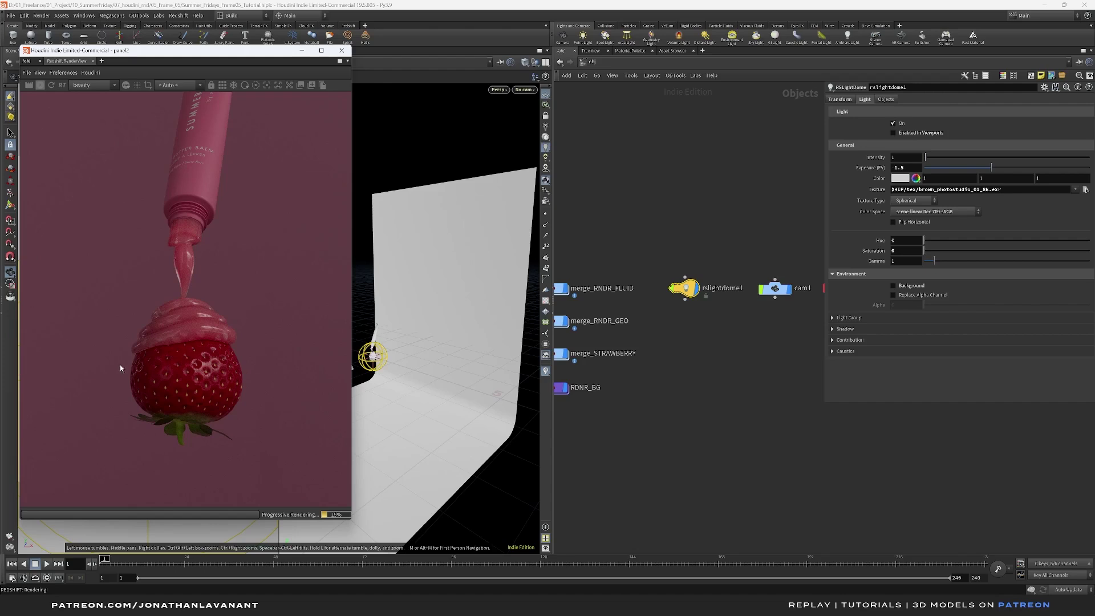
mouse_move(179, 54)
mouse_down()
mouse_move(191, 63)
mouse_move(177, 50)
mouse_up()
scroll(727, 344, up, 2)
key(Tab)
click(720, 340)
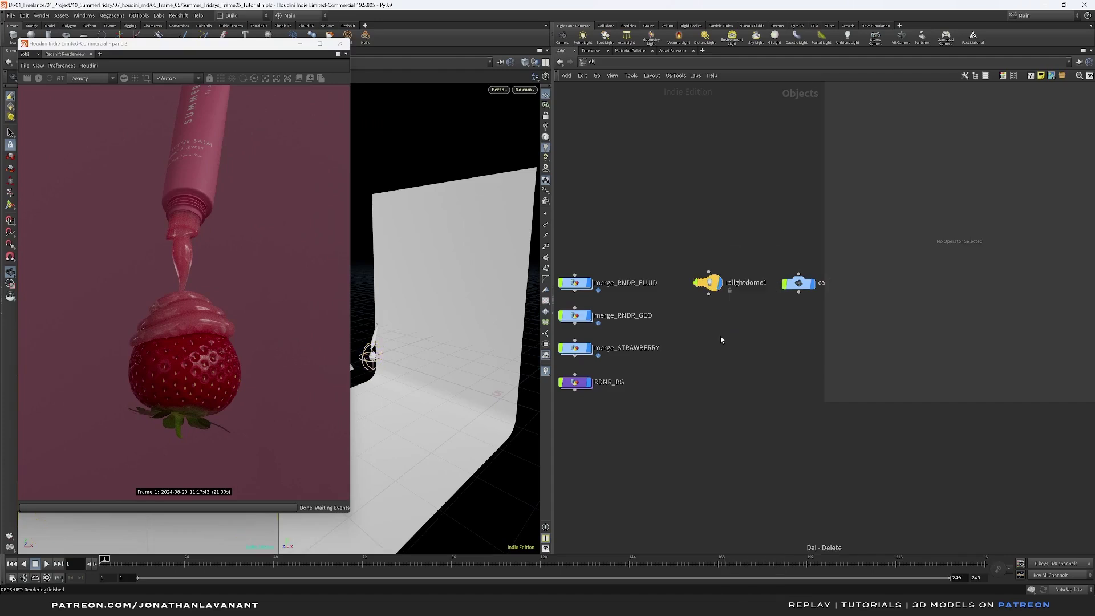
Add a Redshift light (RSLight) to the scene, placed below the dome light in the network.
key(Tab)
text(rsl)
key(Return)
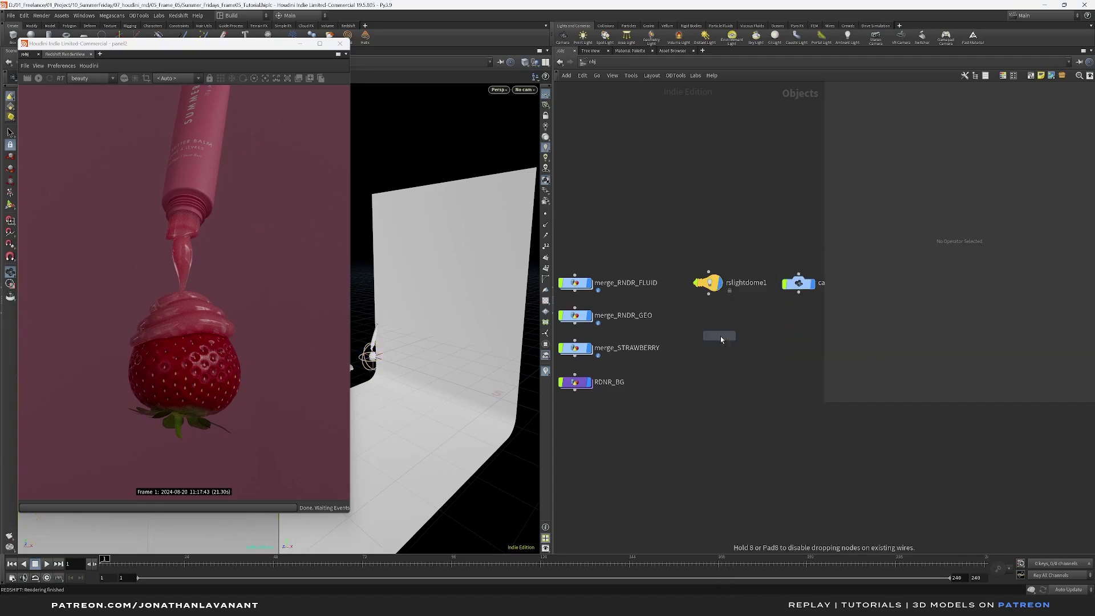
click(712, 318)
drag(410, 365, 444, 365)
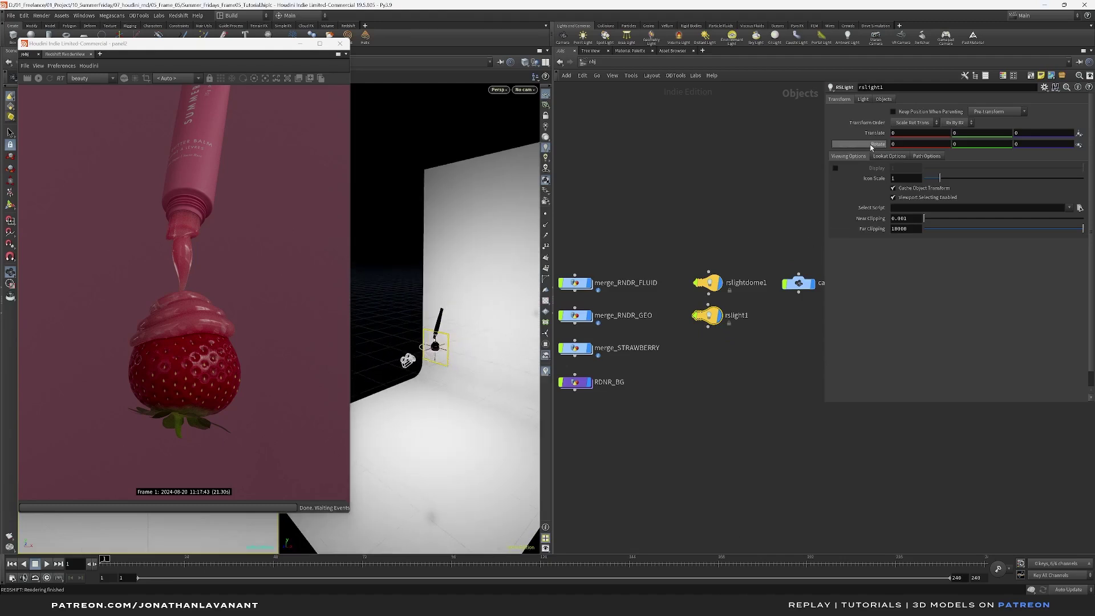
Change the new light's area shape to Disc and set its first two size values to 4 and 2.
click(864, 100)
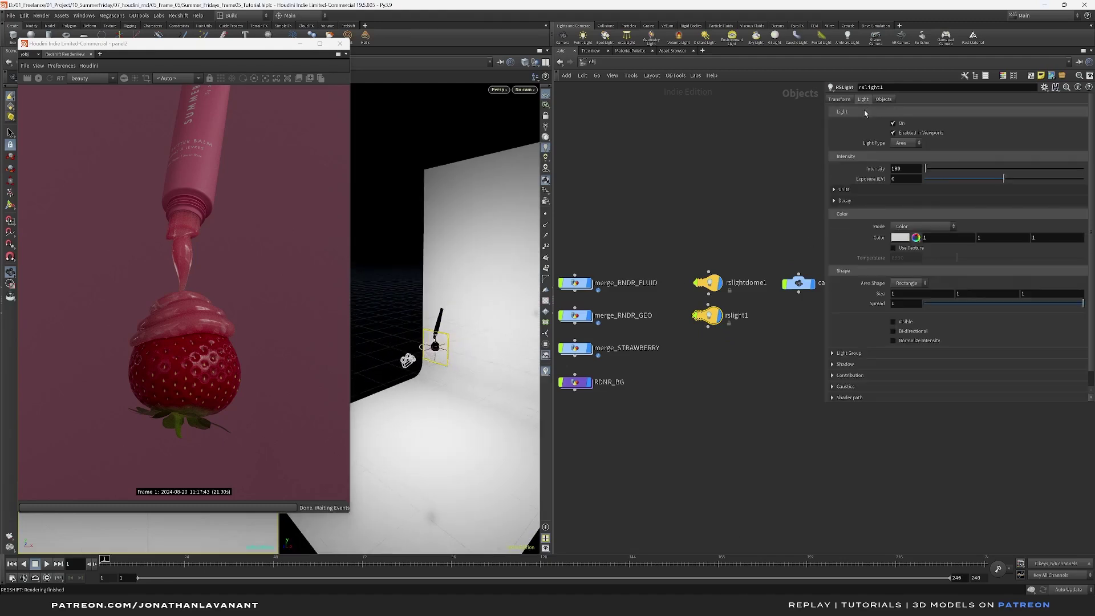
click(908, 284)
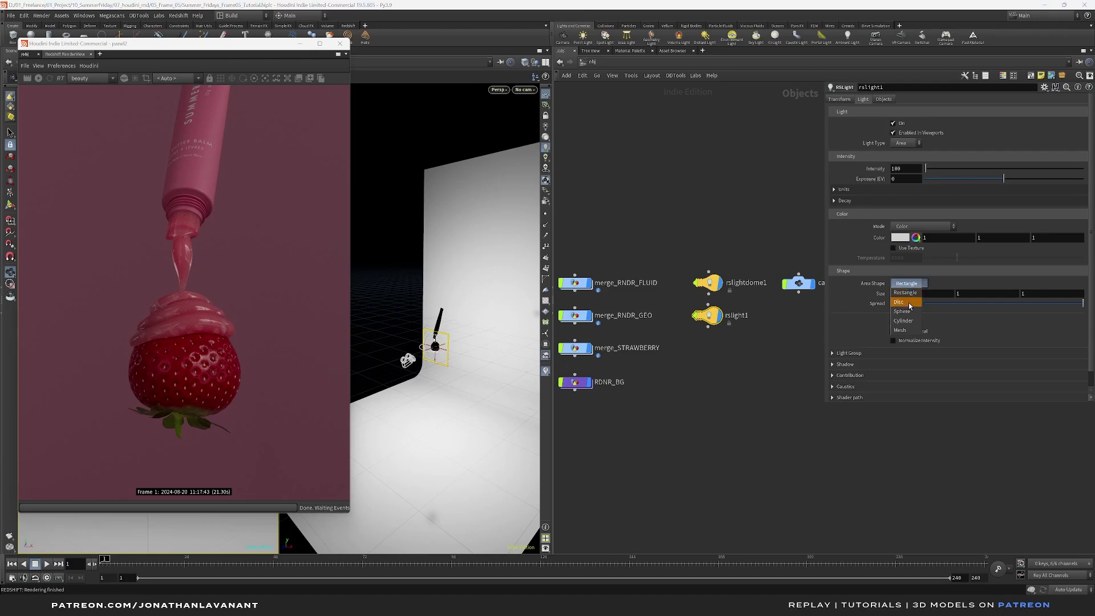
click(909, 303)
click(915, 294)
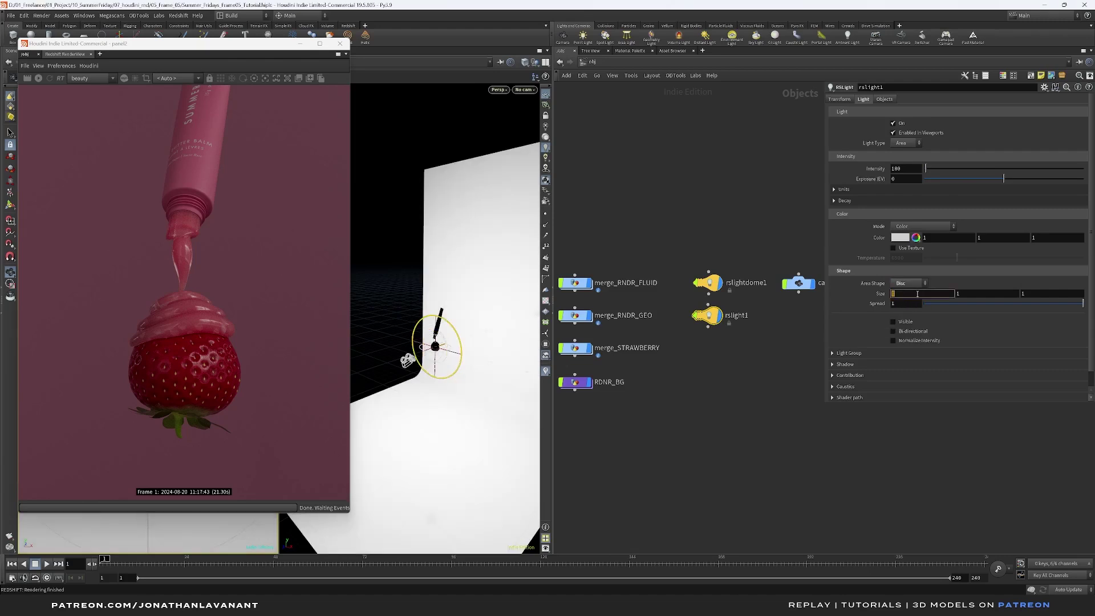
text(4)
key(Return)
click(970, 294)
text(2)
key(Return)
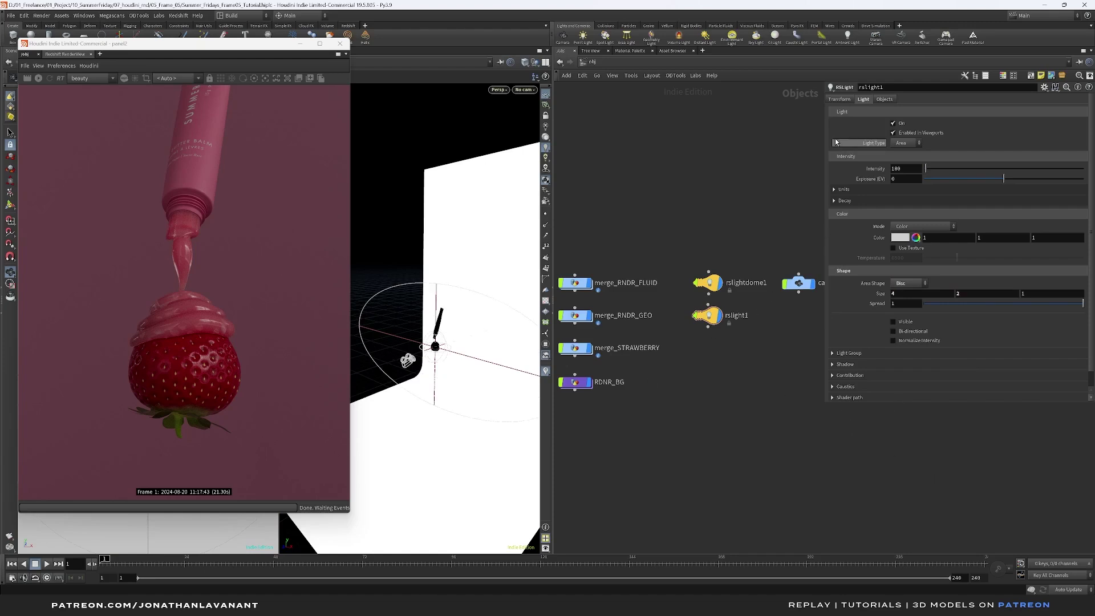
Enable light-mesh associations on the disc light and restrict its illumination to the RDNR_BG backdrop.
click(892, 101)
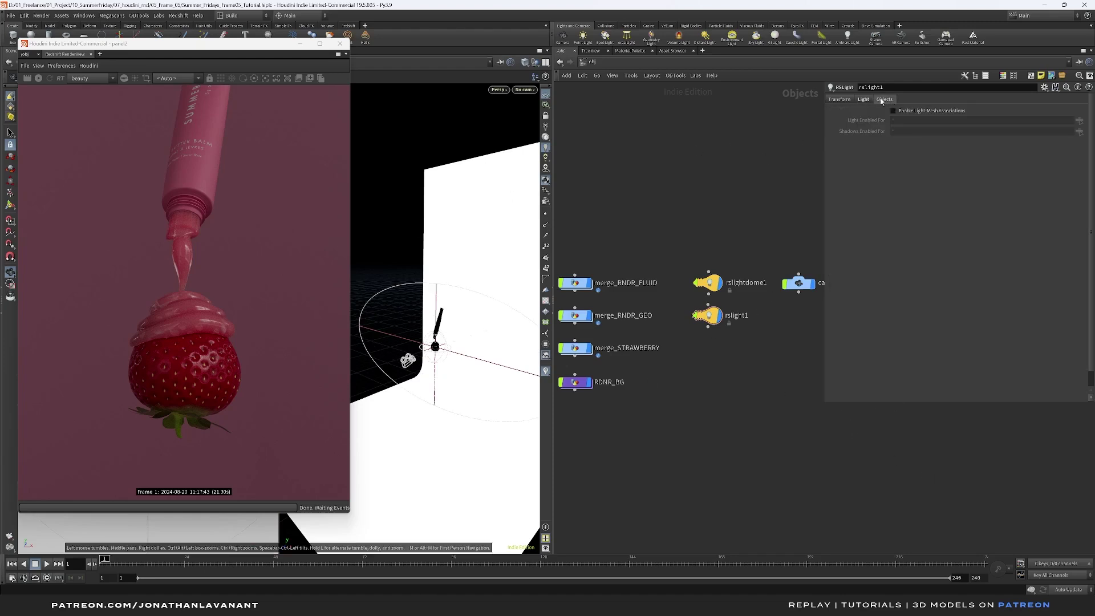
click(893, 111)
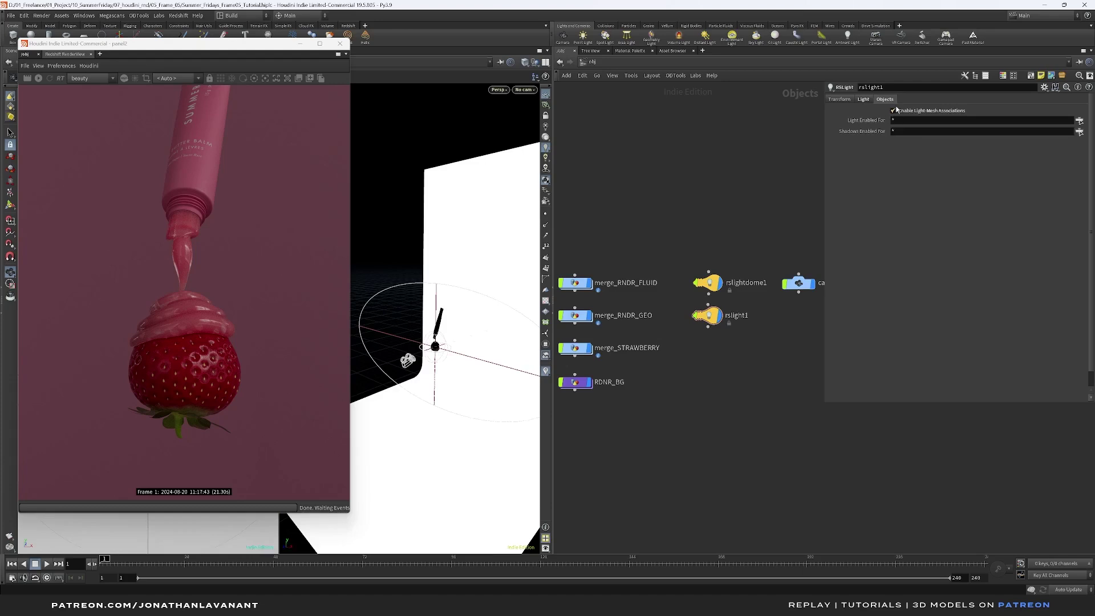
click(1079, 120)
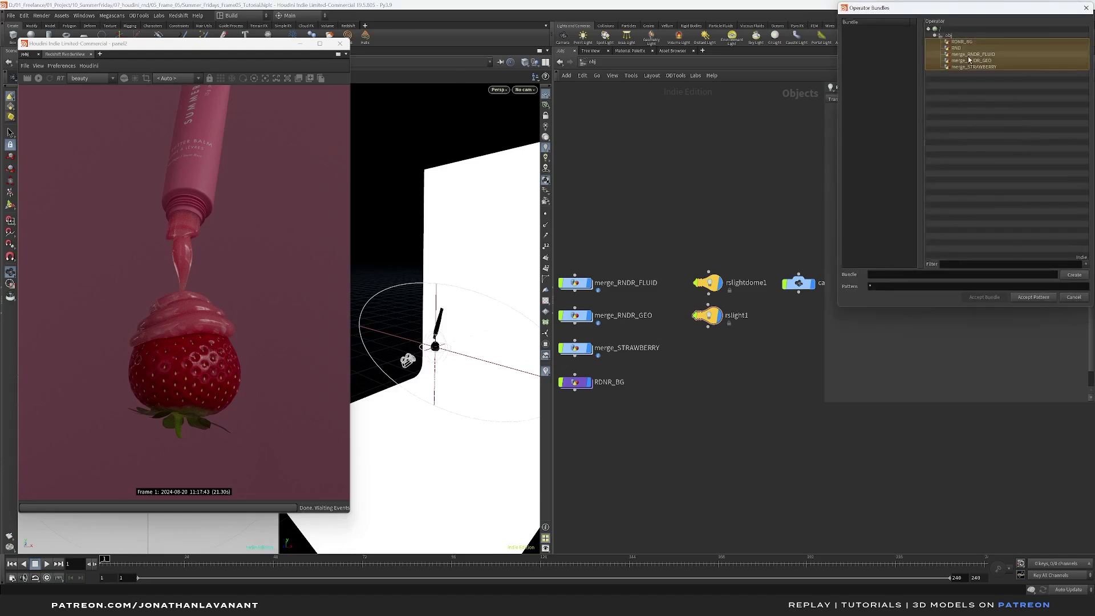
click(962, 42)
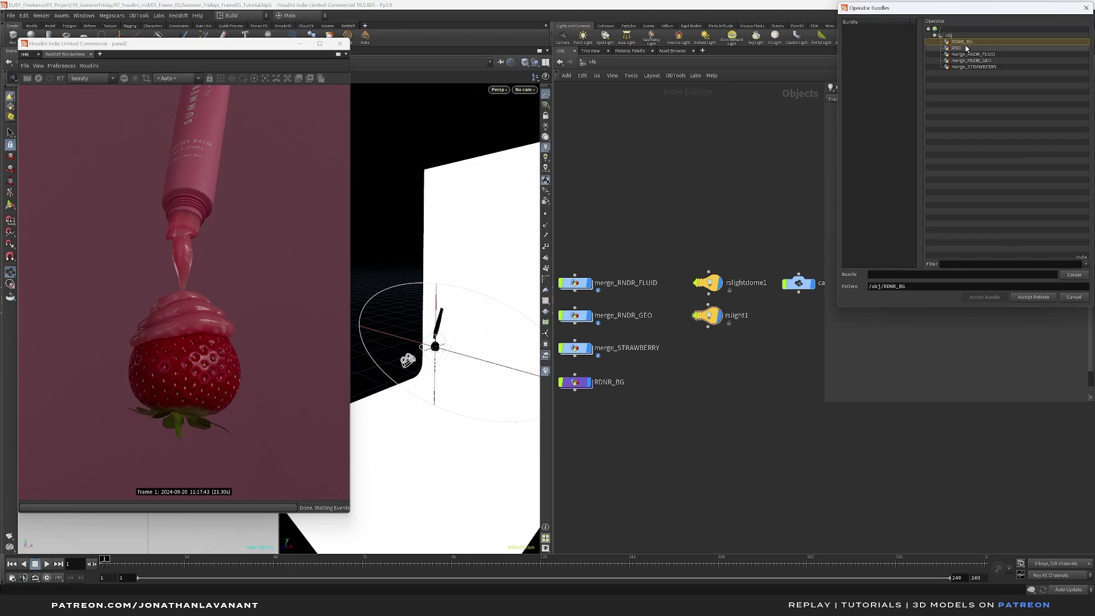
click(1033, 297)
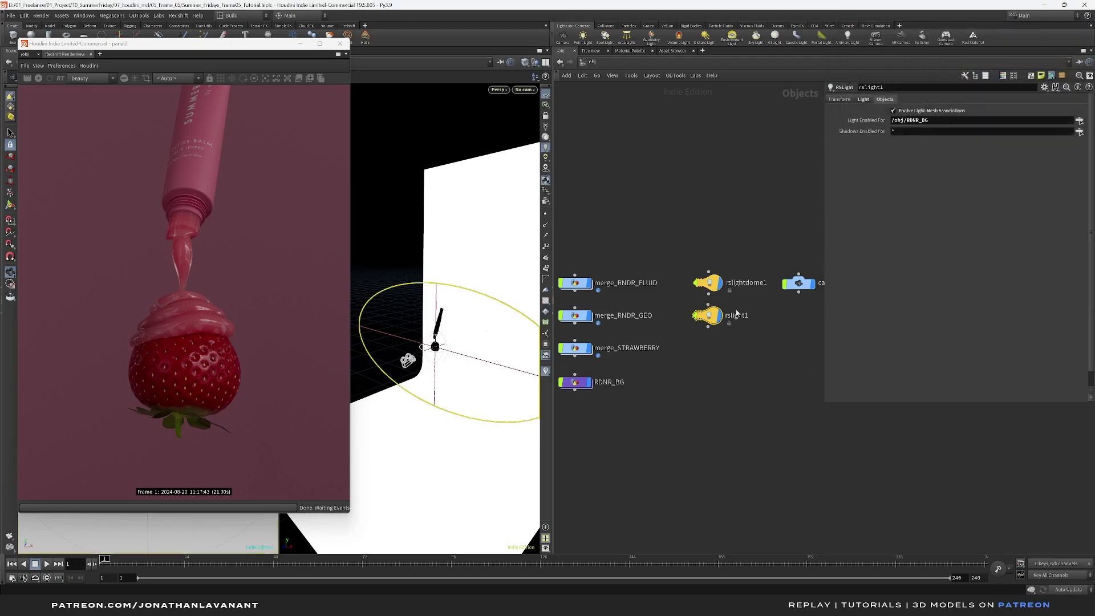
Move the disc light slightly toward the backdrop and switch the viewport to headlight-only lighting.
click(10, 205)
drag(427, 351, 463, 349)
click(545, 138)
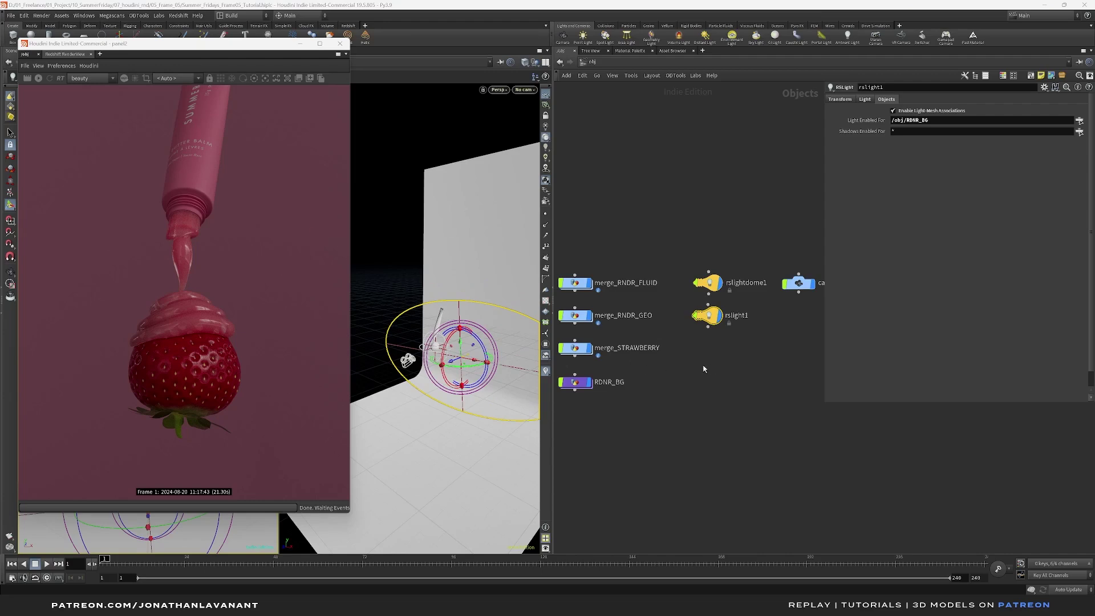
Set the disc light's intensity to 2 and its spread to 0.25.
click(865, 100)
click(908, 170)
text(2)
key(Return)
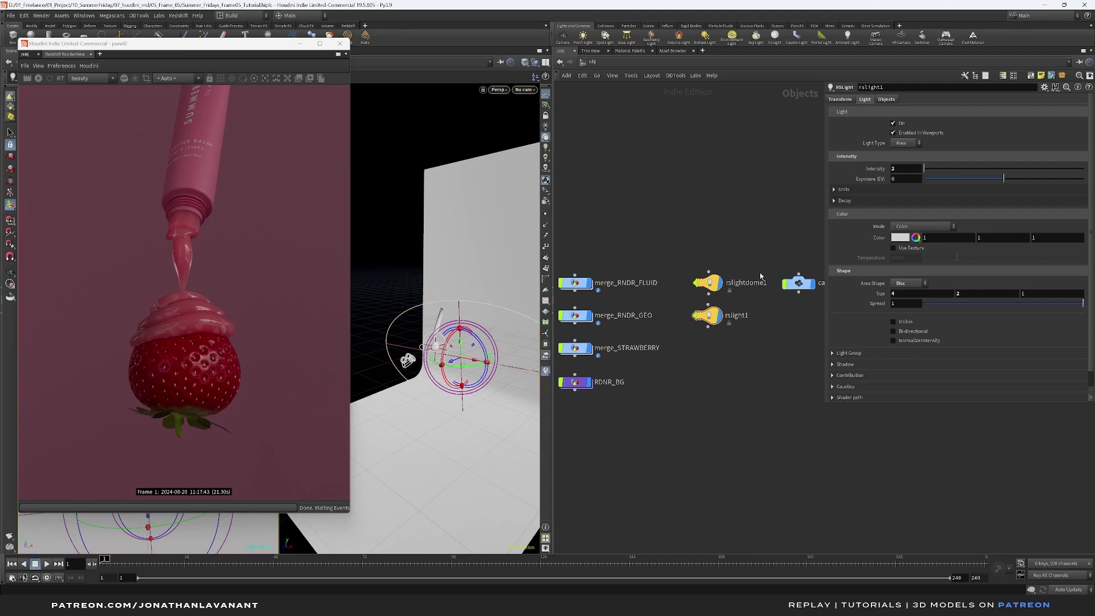
click(910, 303)
text(0.25)
key(Return)
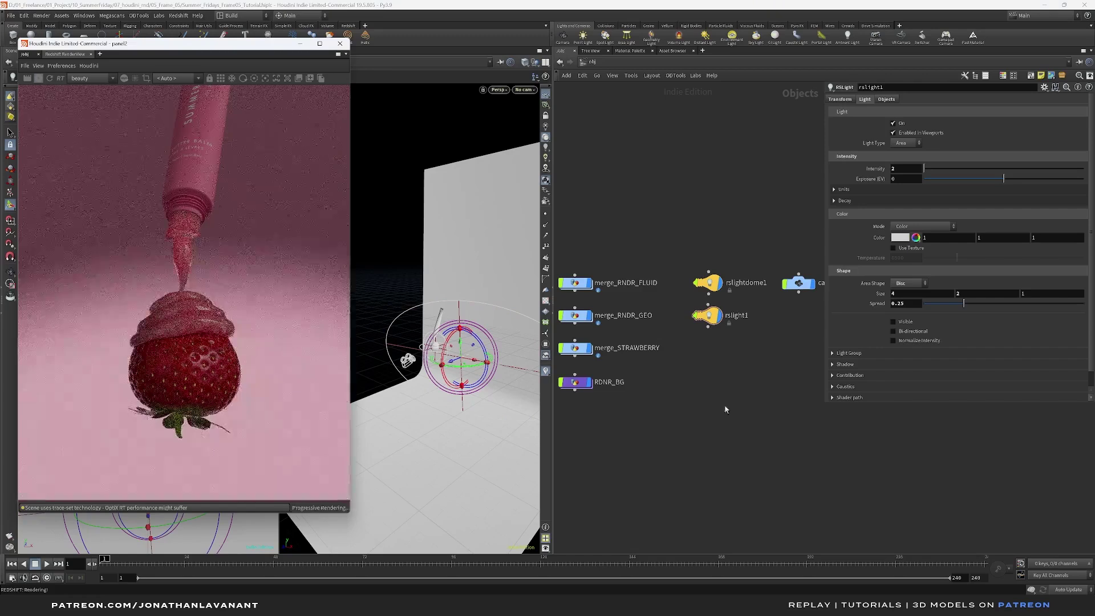
drag(698, 378, 725, 341)
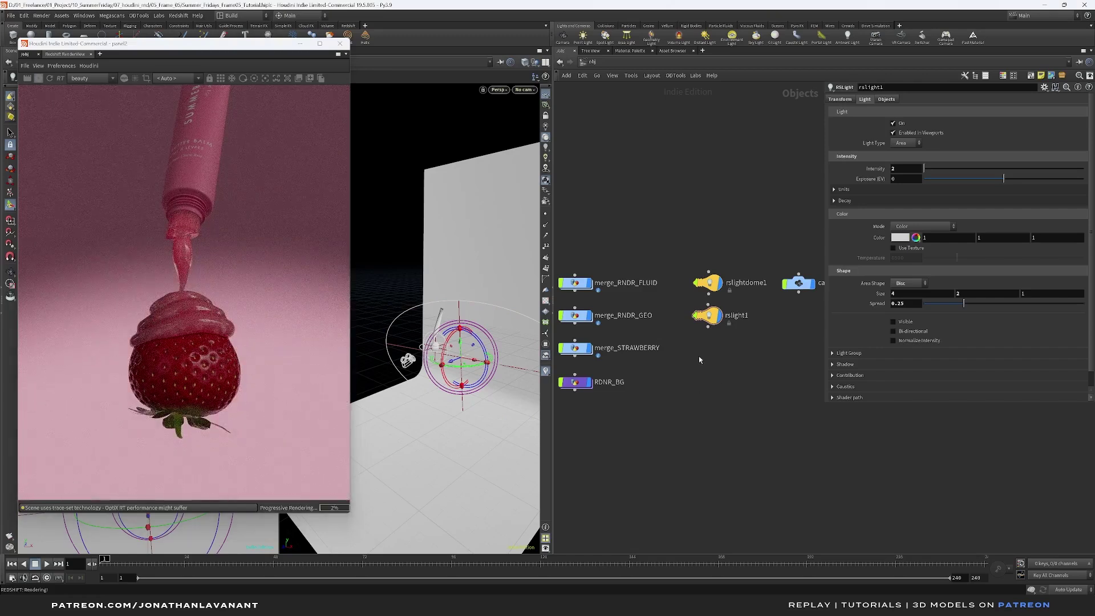
Tilt the disc light over the backdrop and set its second size value to 2.5.
drag(468, 354, 398, 360)
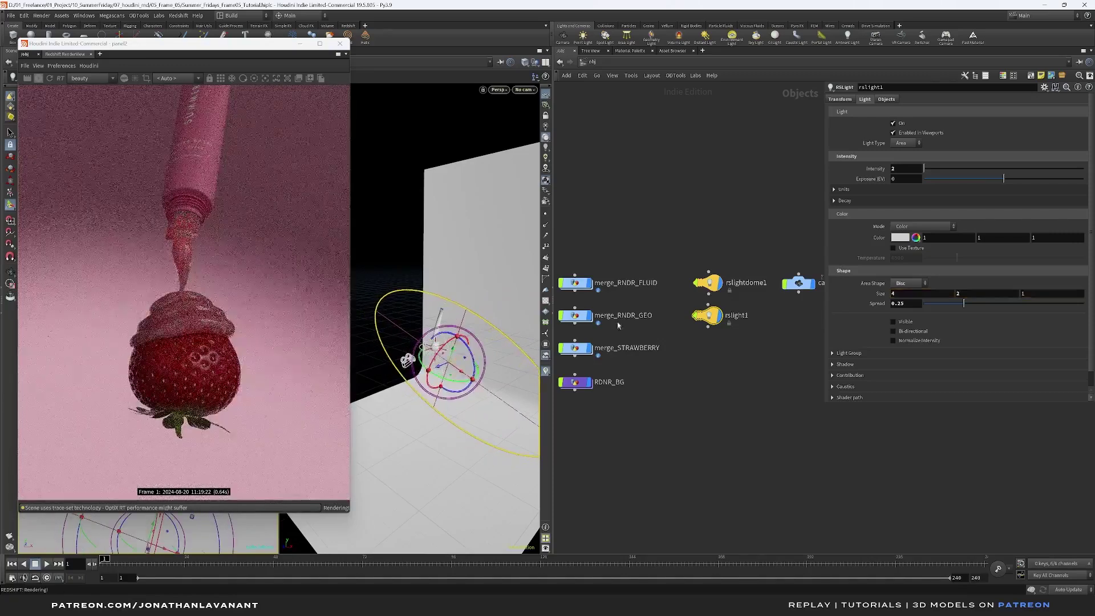
click(991, 293)
text(3)
key(Return)
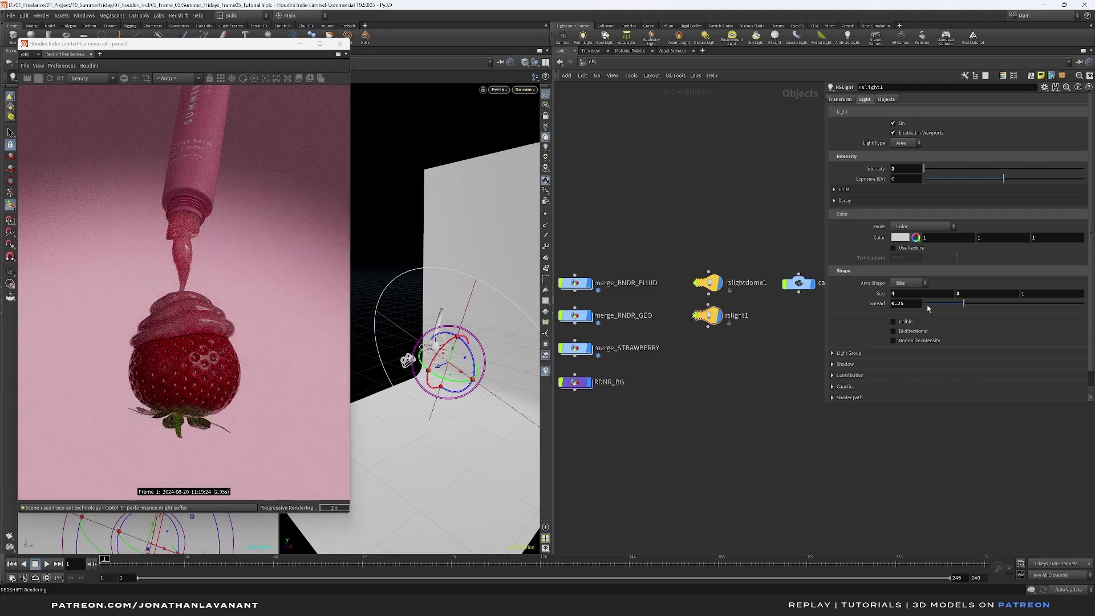
click(987, 293)
text(2.5)
key(Return)
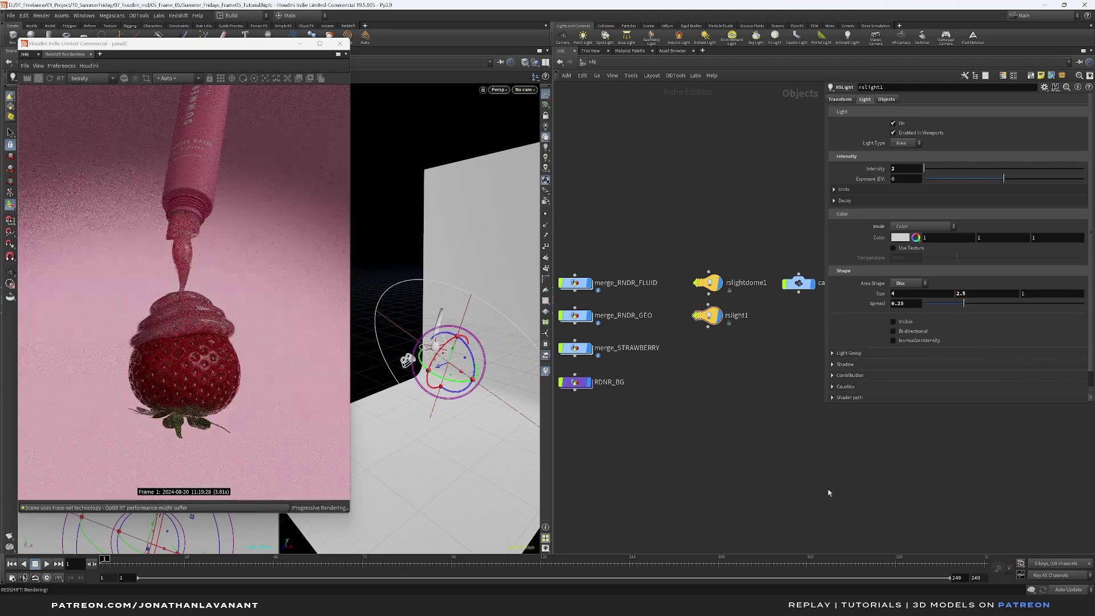
Reposition the disc light to adjust the backdrop gradient and set its spread to 0.35.
mouse_move(448, 365)
mouse_down()
mouse_move(419, 345)
mouse_move(458, 369)
mouse_up()
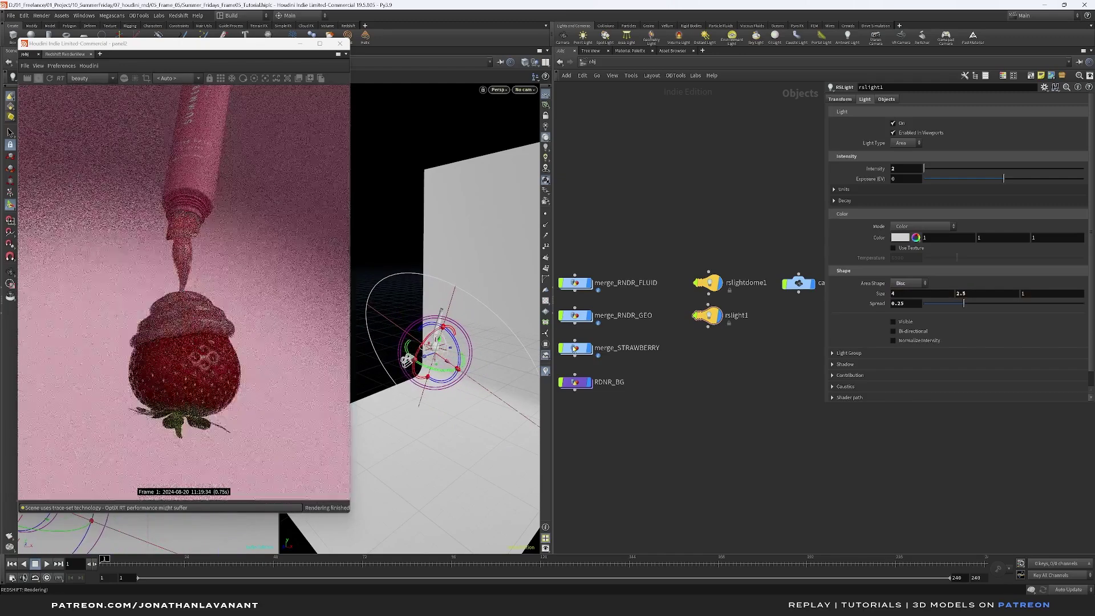
double_click(900, 307)
text(35)
key(Return)
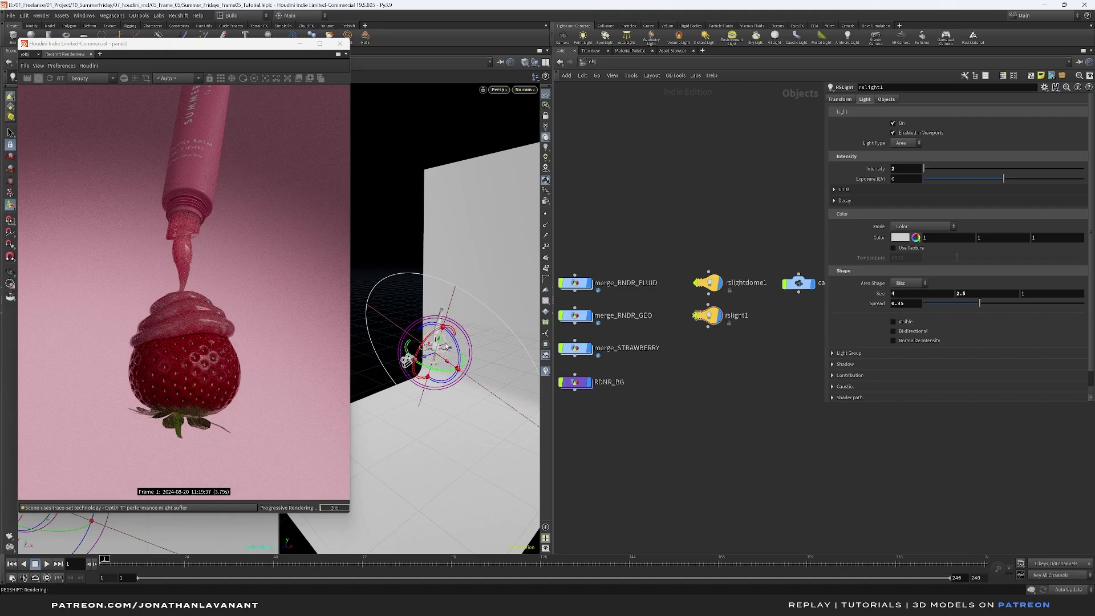
drag(439, 342, 442, 349)
drag(441, 348, 439, 347)
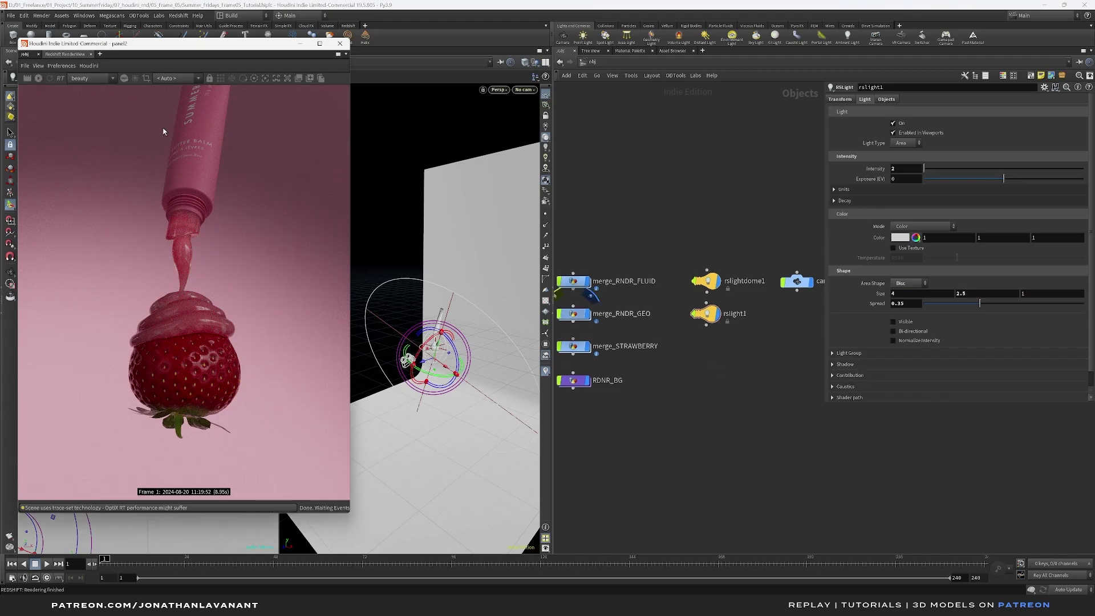
Add a second Redshift dome light below the disc light in the network.
key(Caps_Lock)
key(Tab)
text(dome)
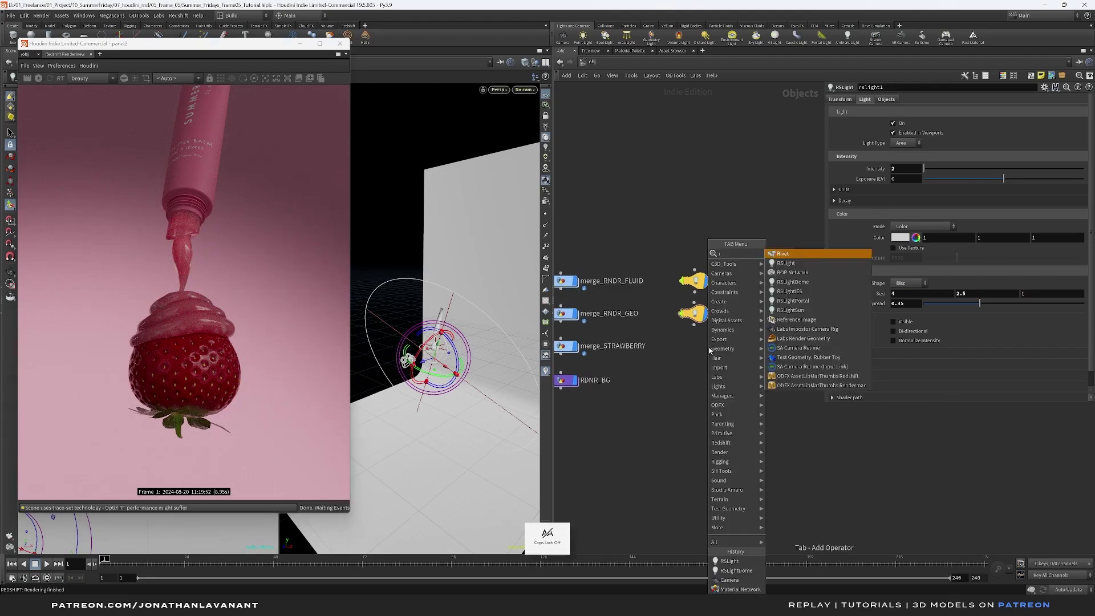
key(Return)
click(694, 347)
drag(630, 409, 736, 335)
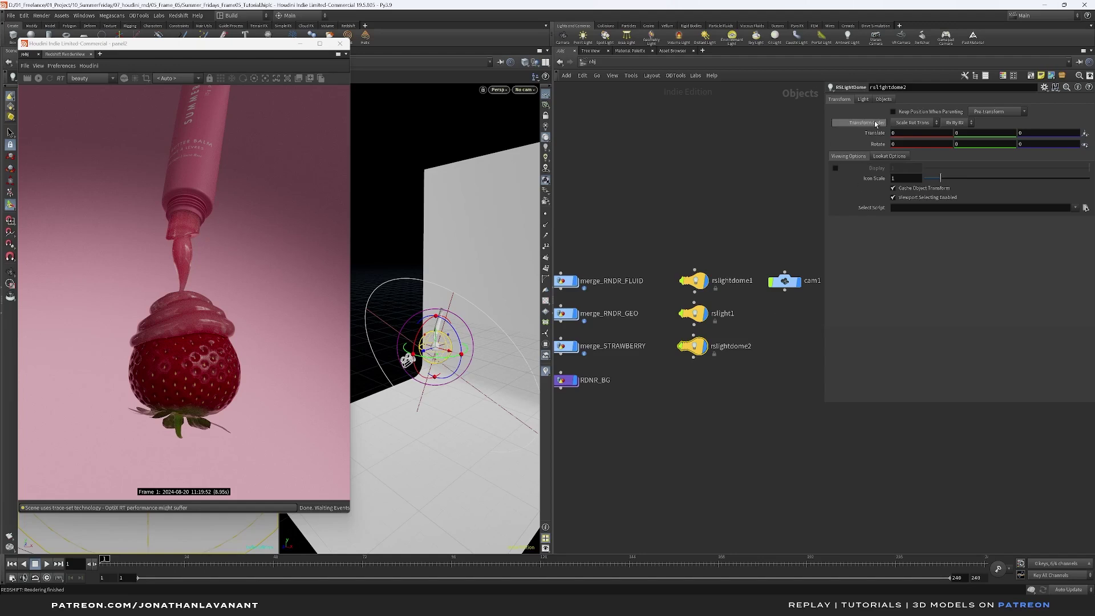
Load GSG_ProStudiosMetal_Vol2_08_Env.exr as the second dome light's texture, listing the image sequence as separate files.
click(863, 100)
click(1084, 190)
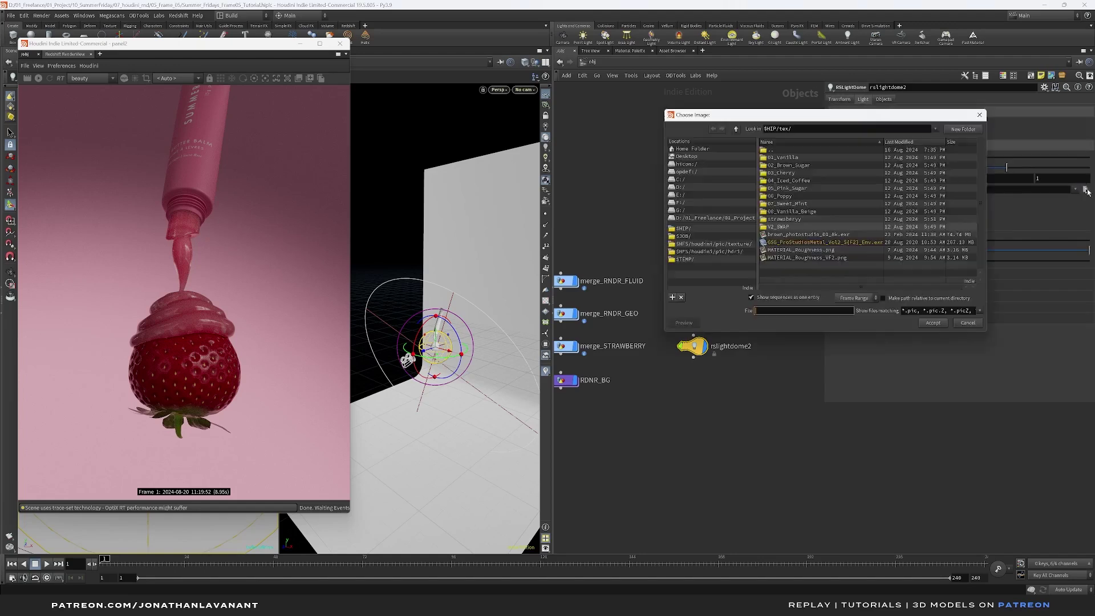
click(686, 295)
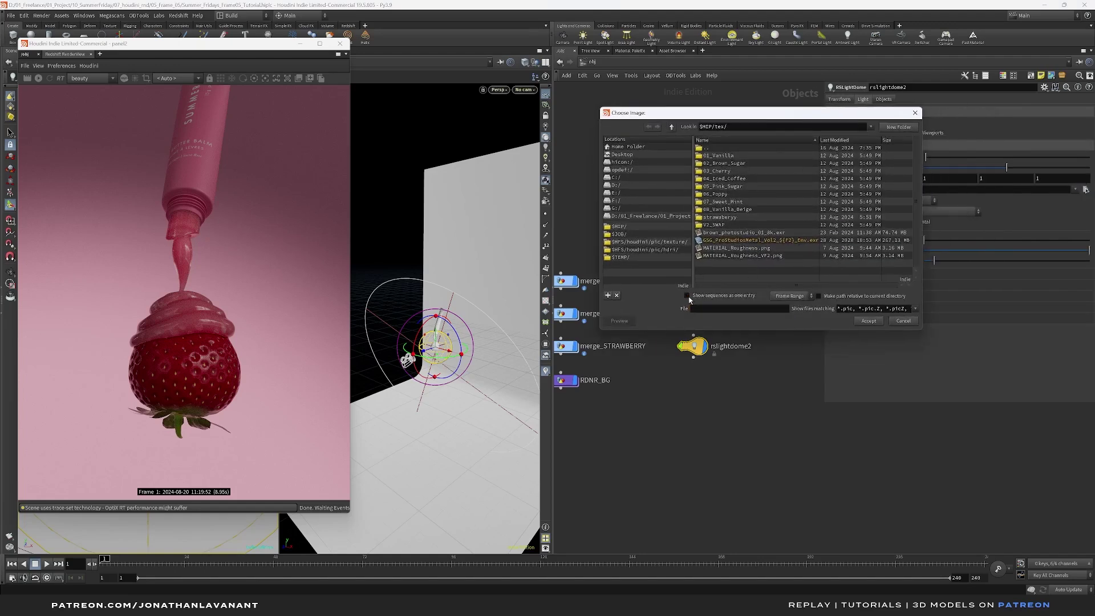
click(714, 256)
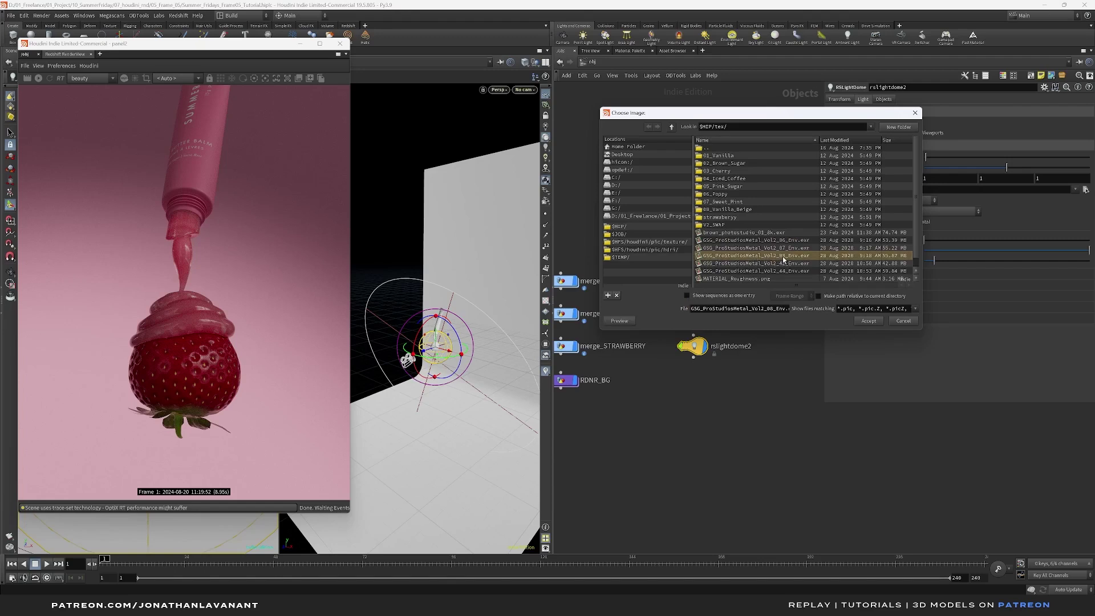
click(867, 321)
Set the second dome light's texture color space to sRGB, its saturation to 0 and its exposure to 1.
click(905, 212)
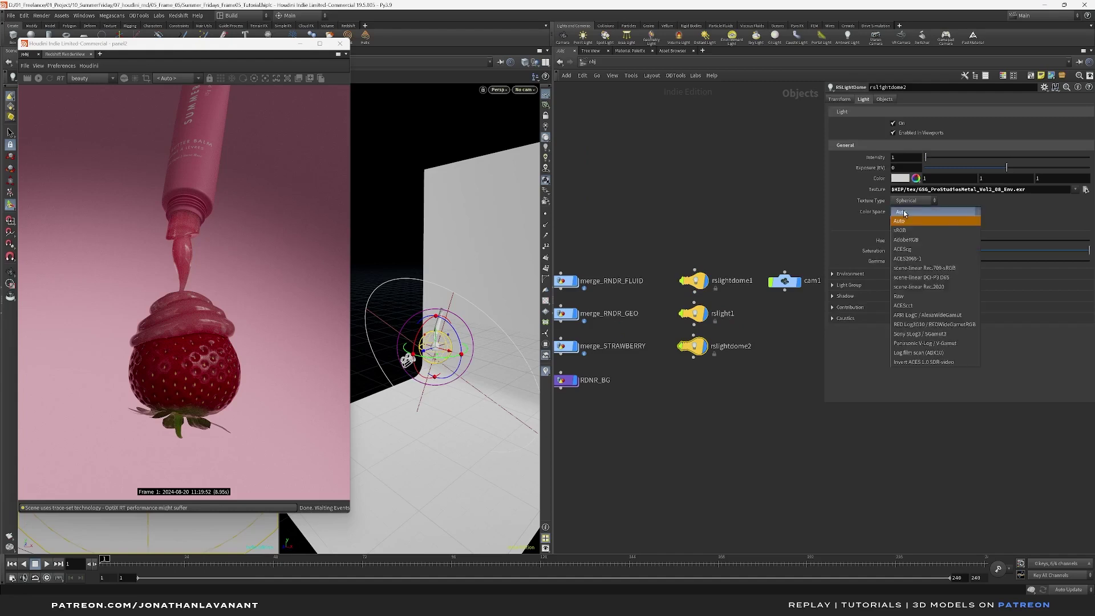
click(904, 231)
double_click(905, 251)
text(0)
key(Return)
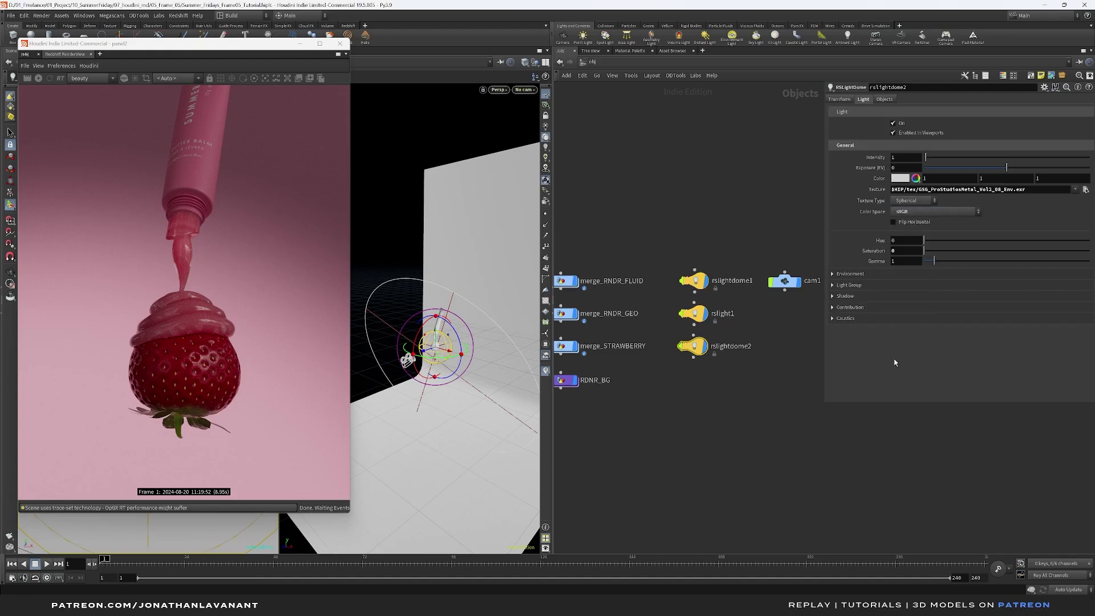
double_click(898, 169)
text(1)
key(Return)
Rotate the second dome light to -20, -310 and 10 degrees on X, Y and Z, and render the shot again.
click(847, 100)
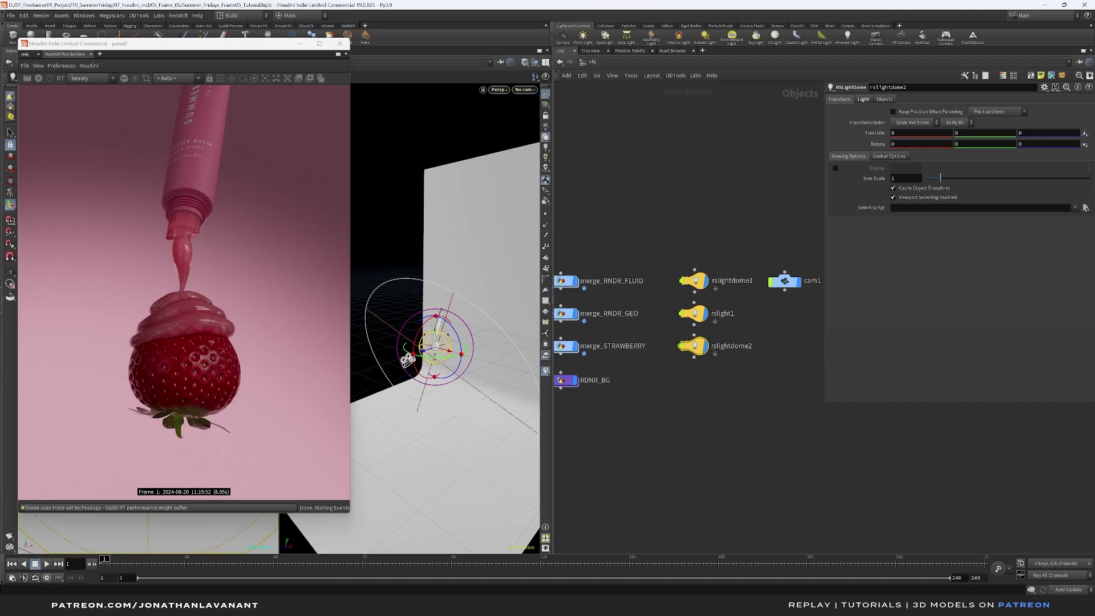
click(931, 144)
text(-20)
click(972, 144)
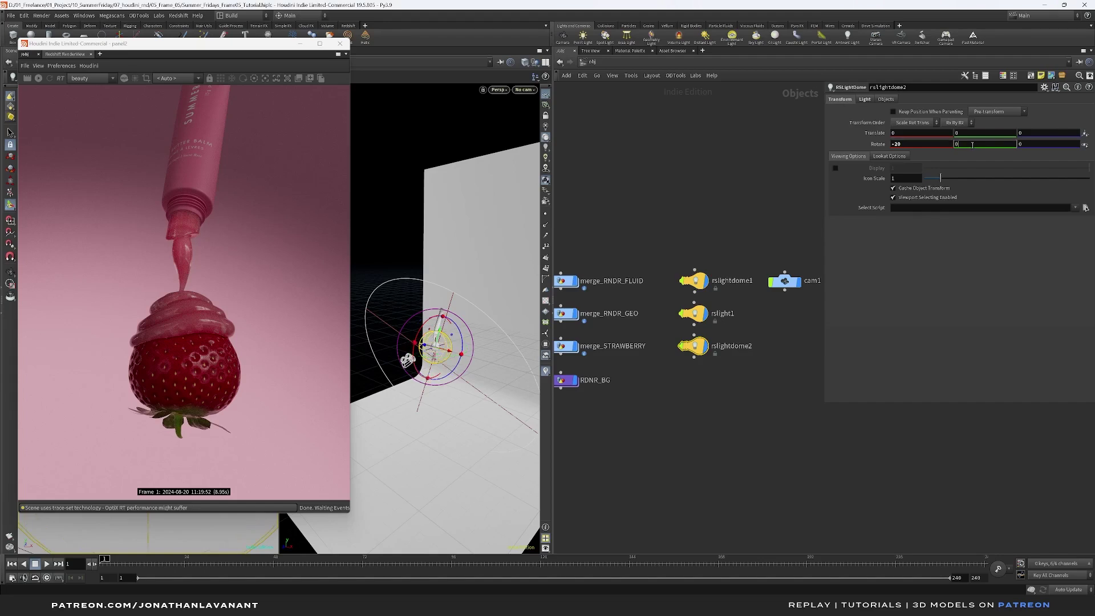
text(-310)
click(1026, 144)
text(10)
key(Return)
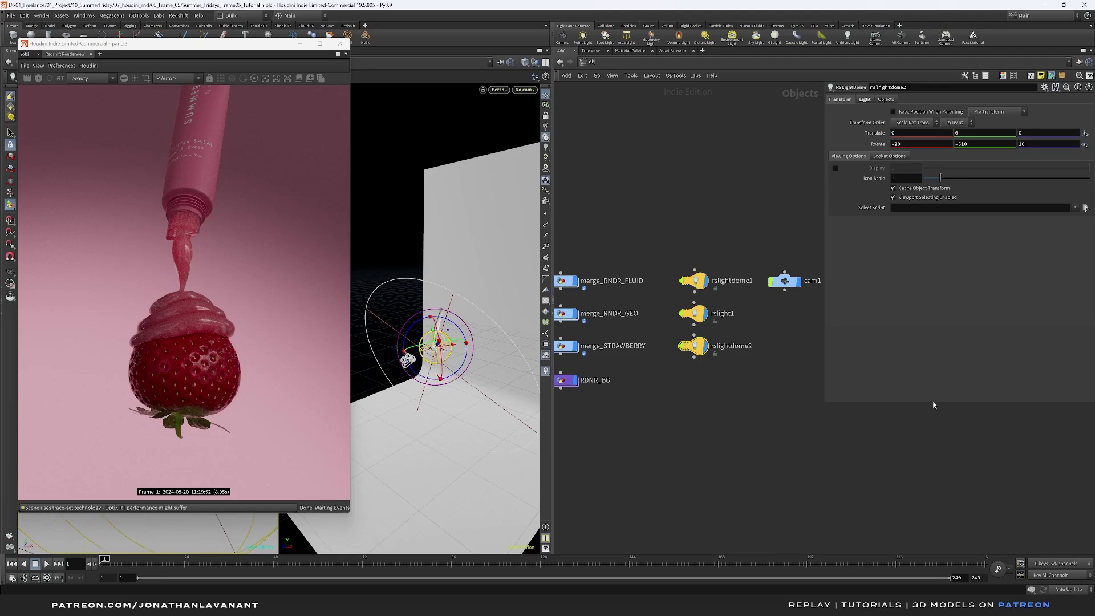
click(38, 79)
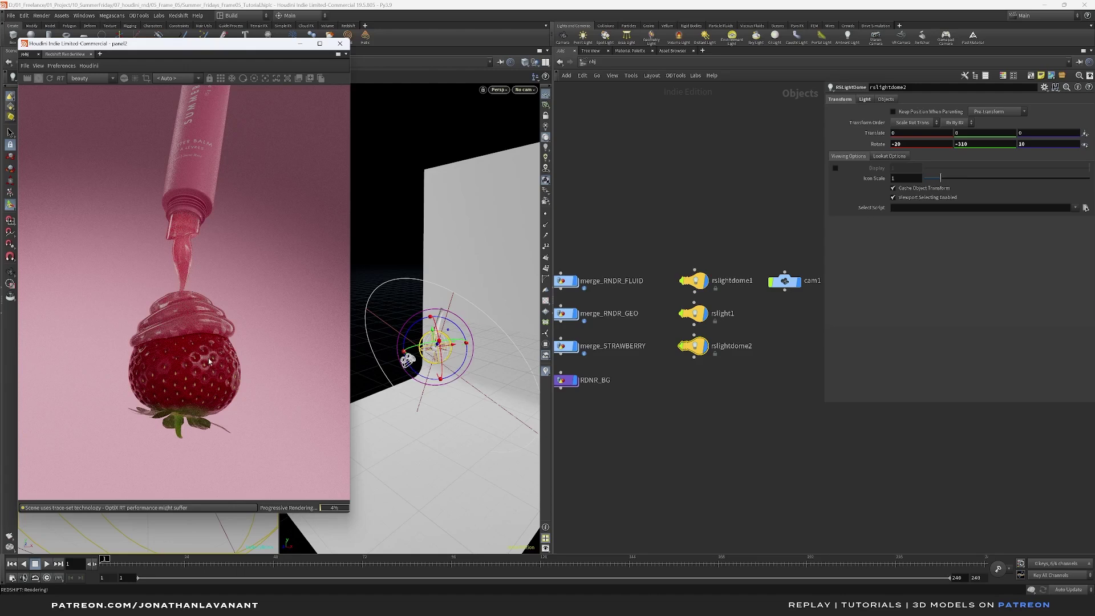
Add a third Redshift dome light below the second one in the network.
middle_drag(699, 382, 703, 383)
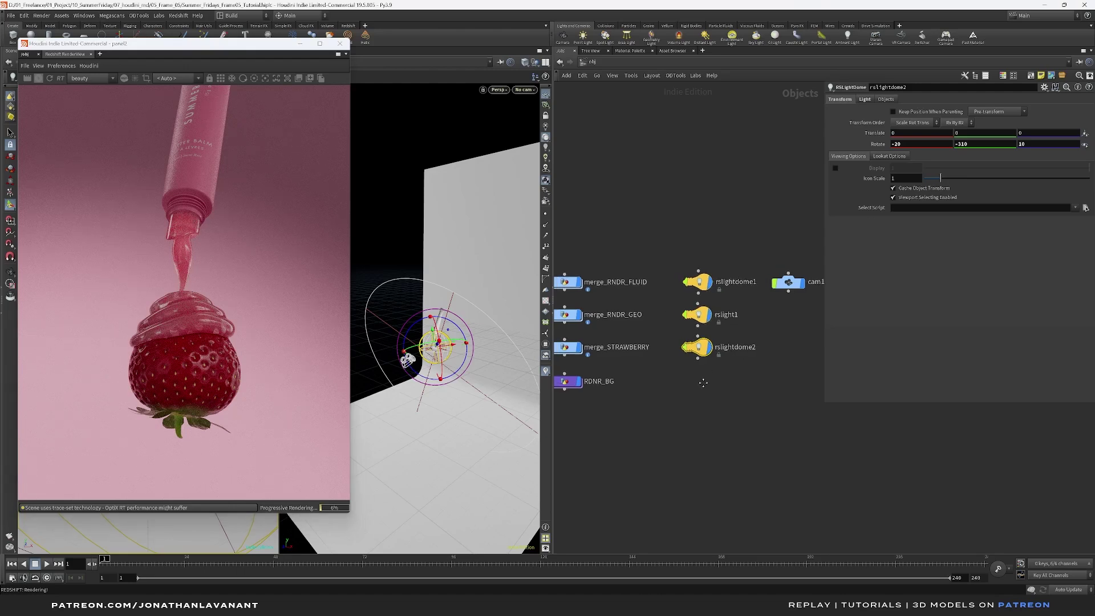
key(Tab)
text(rop)
key(Return)
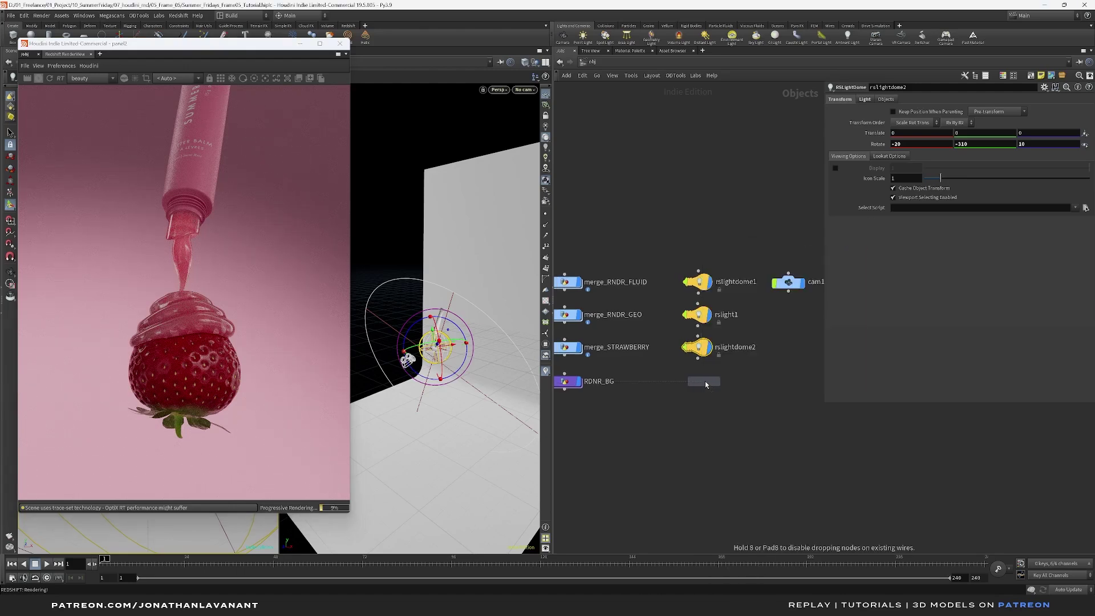
click(705, 382)
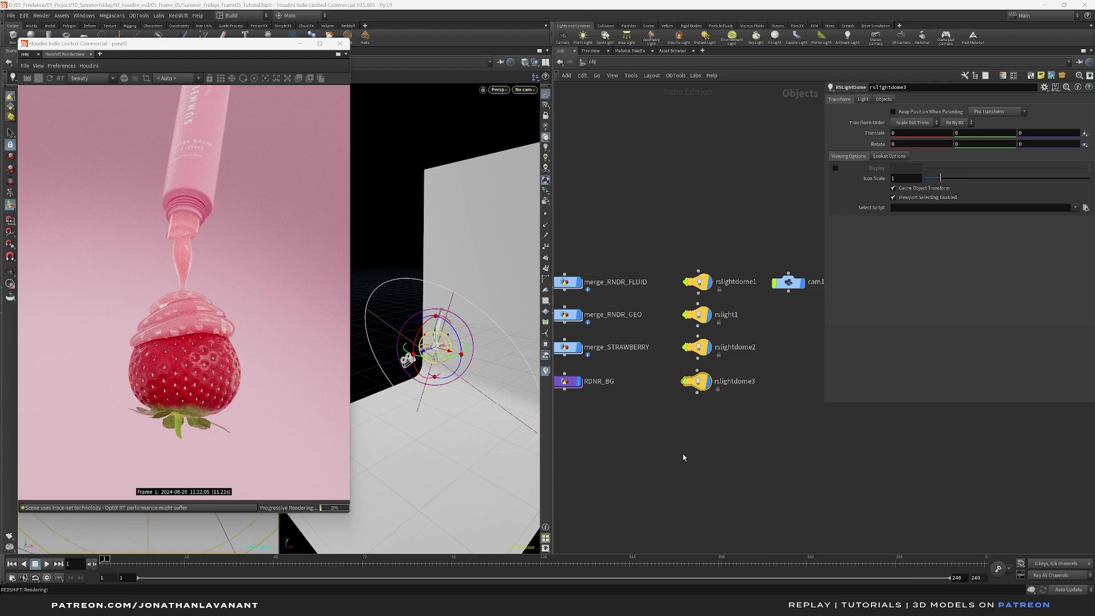
Load GSG_ProStudiosMetal_Vol2_42_Env.exr as the third dome light's texture.
click(865, 99)
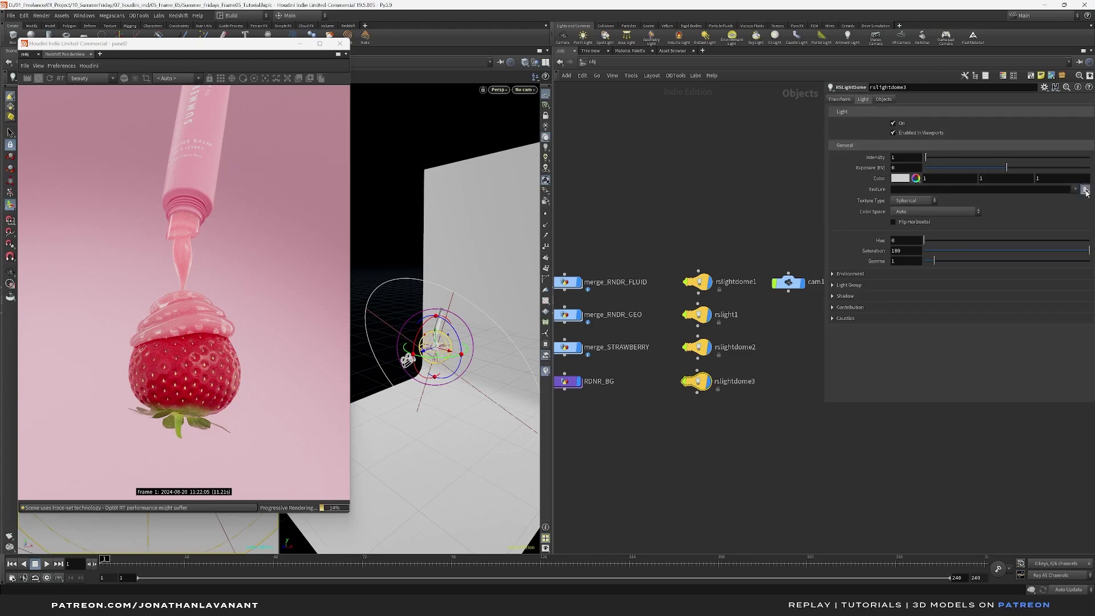
click(1085, 190)
click(755, 263)
click(864, 321)
Set the third dome light's texture color space to sRGB and its saturation to 0.
click(918, 211)
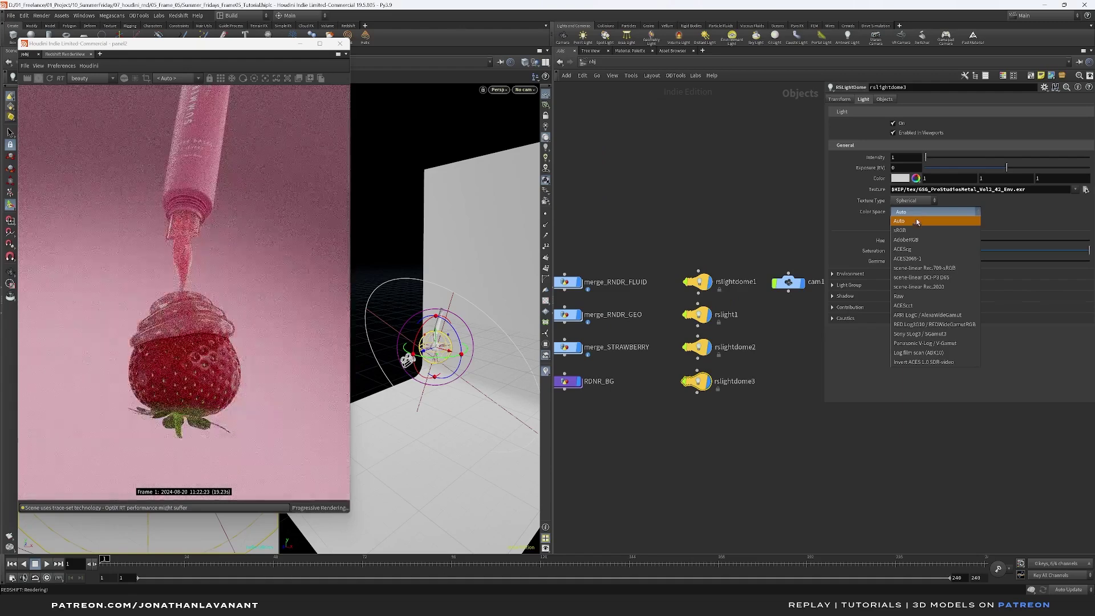
click(915, 229)
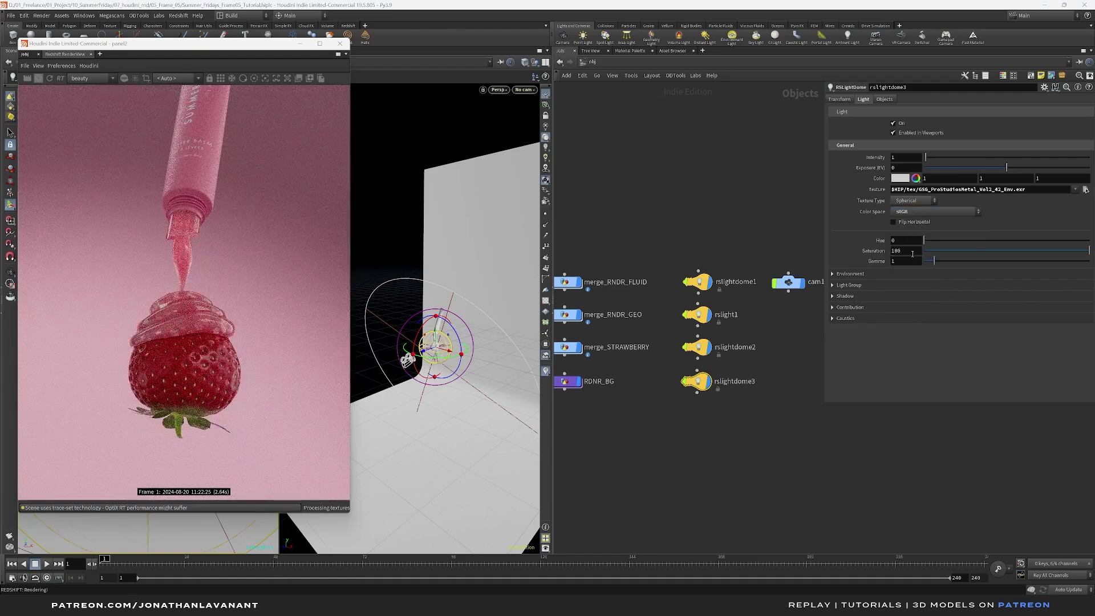
double_click(913, 254)
text(0)
key(Return)
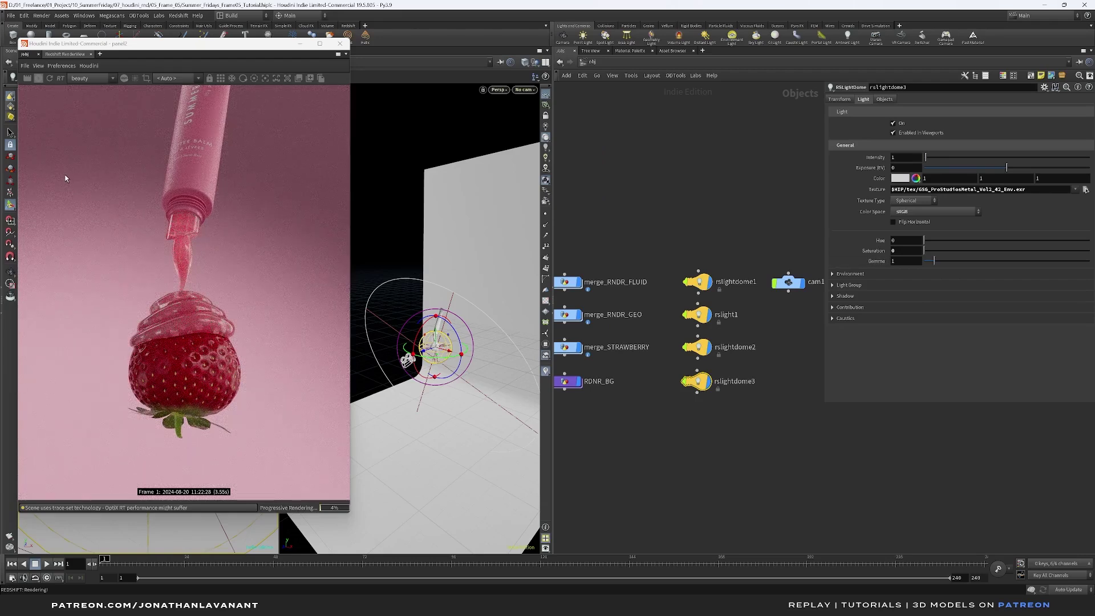
Enable light-mesh associations on the third dome light and exclude the backdrop by setting its enabled-for mask to * ^RDNR_BG.
click(884, 99)
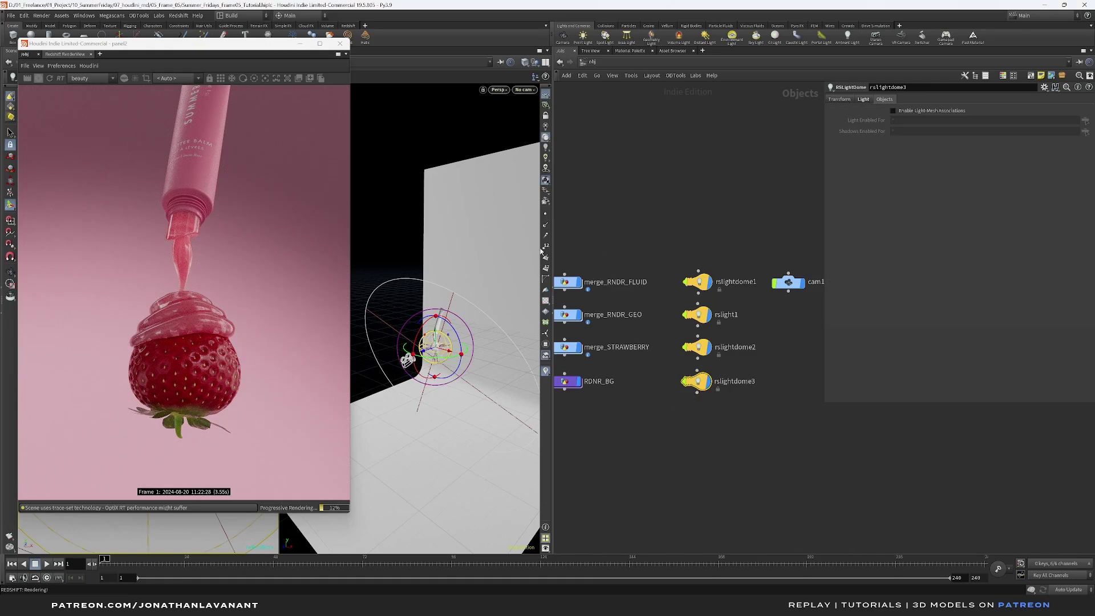
middle_drag(712, 227, 736, 228)
click(893, 111)
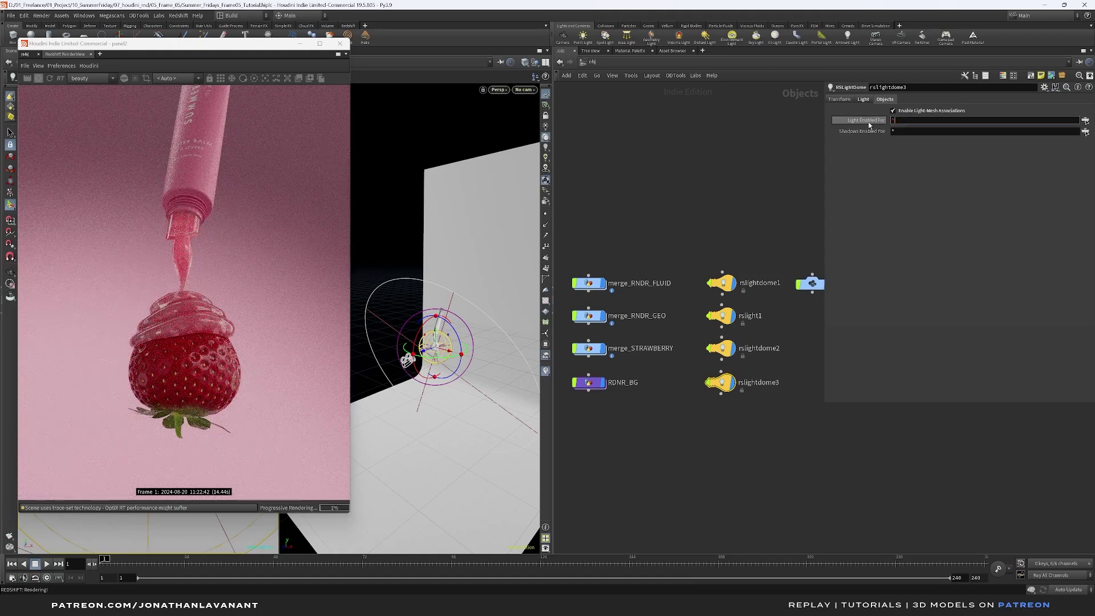
middle_drag(748, 210, 777, 206)
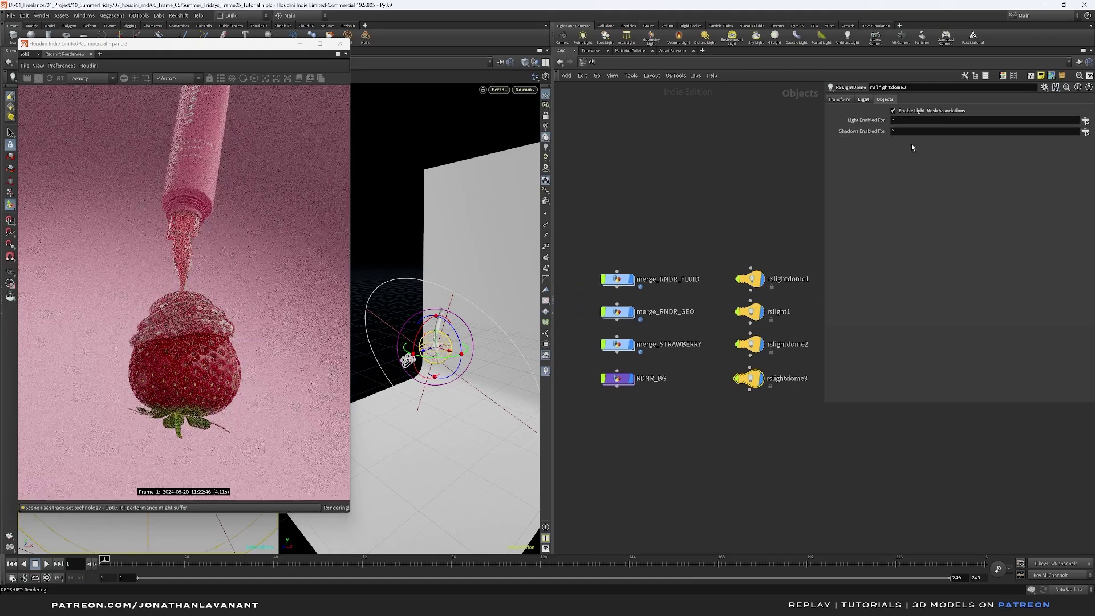
double_click(653, 380)
key(ctrl+c)
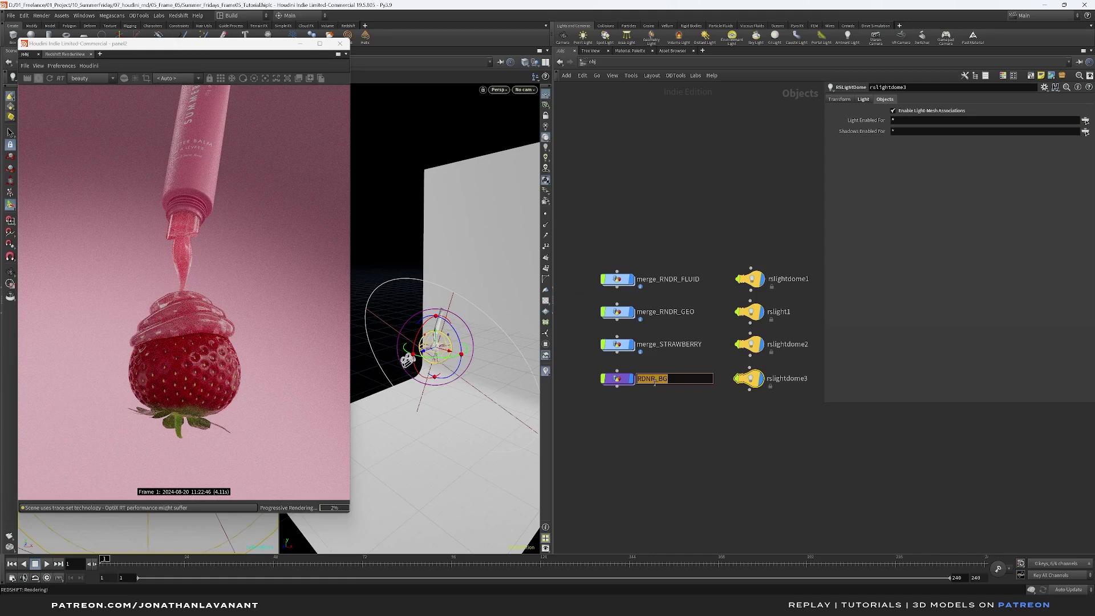
click(931, 120)
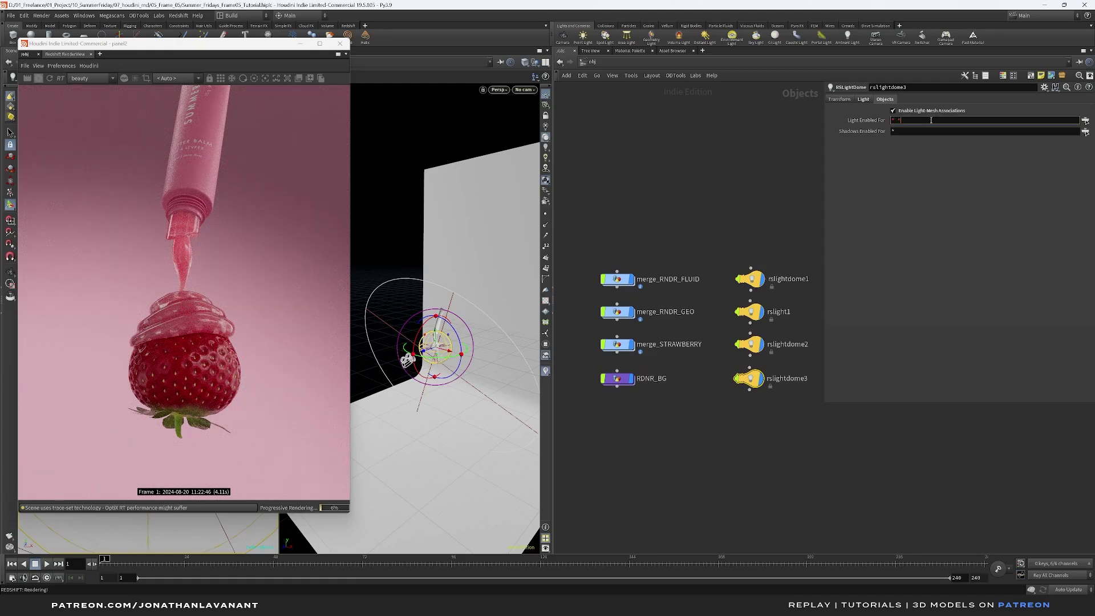
text(^)
key(ctrl+v)
key(Return)
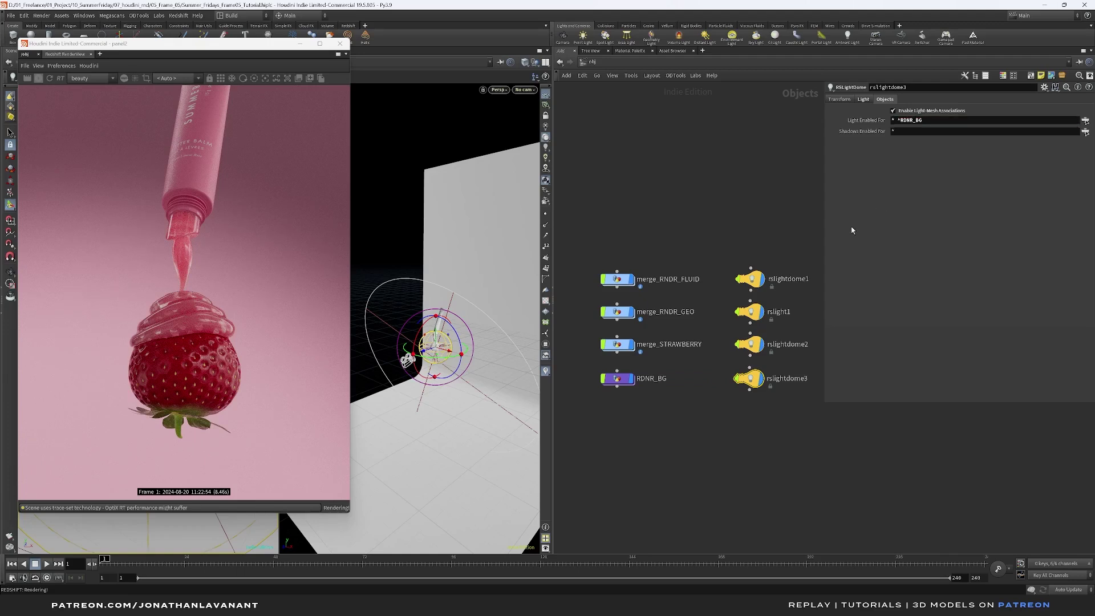
middle_drag(714, 411, 670, 412)
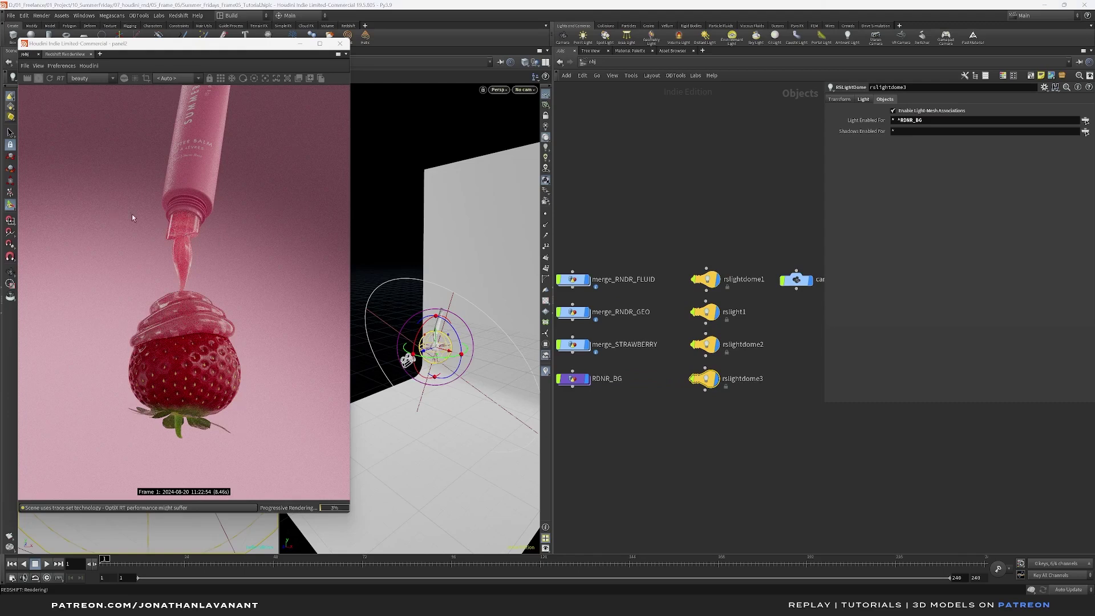
Rotate the third dome light to -458 degrees on Y.
click(863, 99)
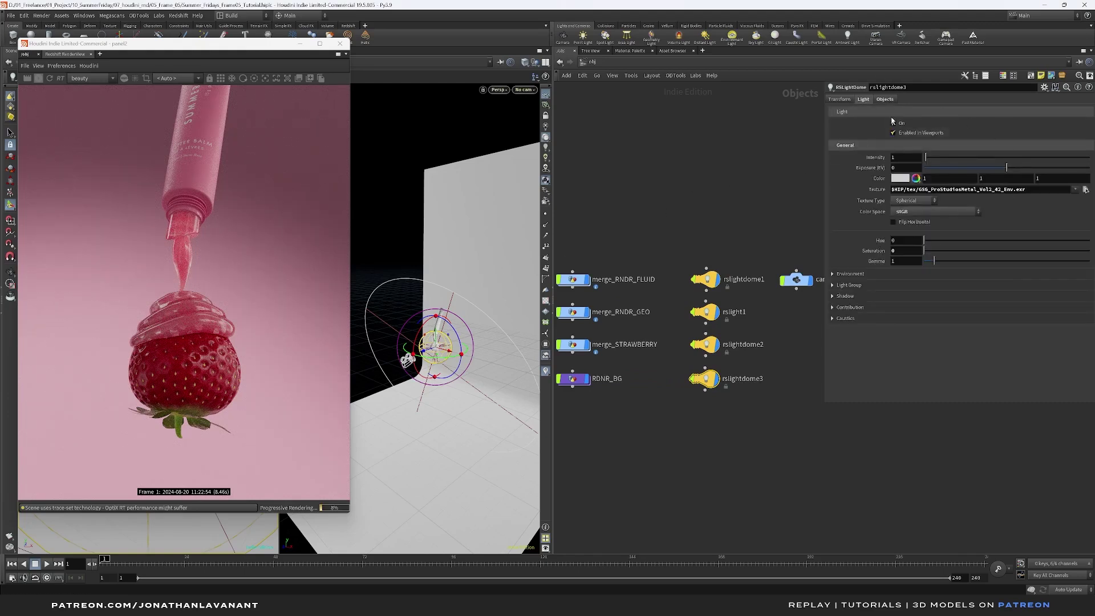
click(840, 99)
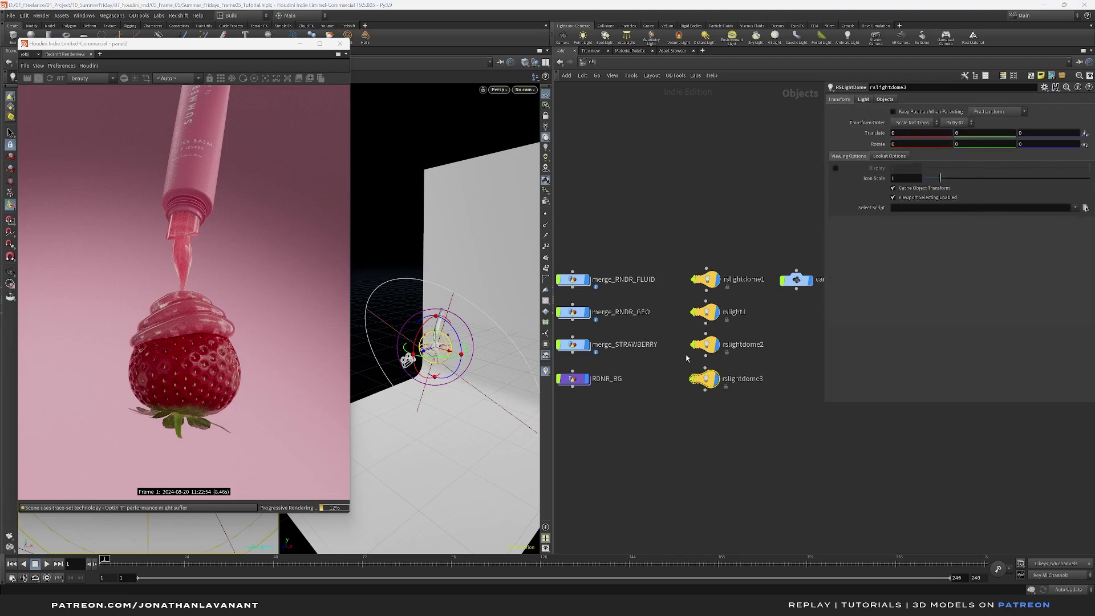
click(973, 144)
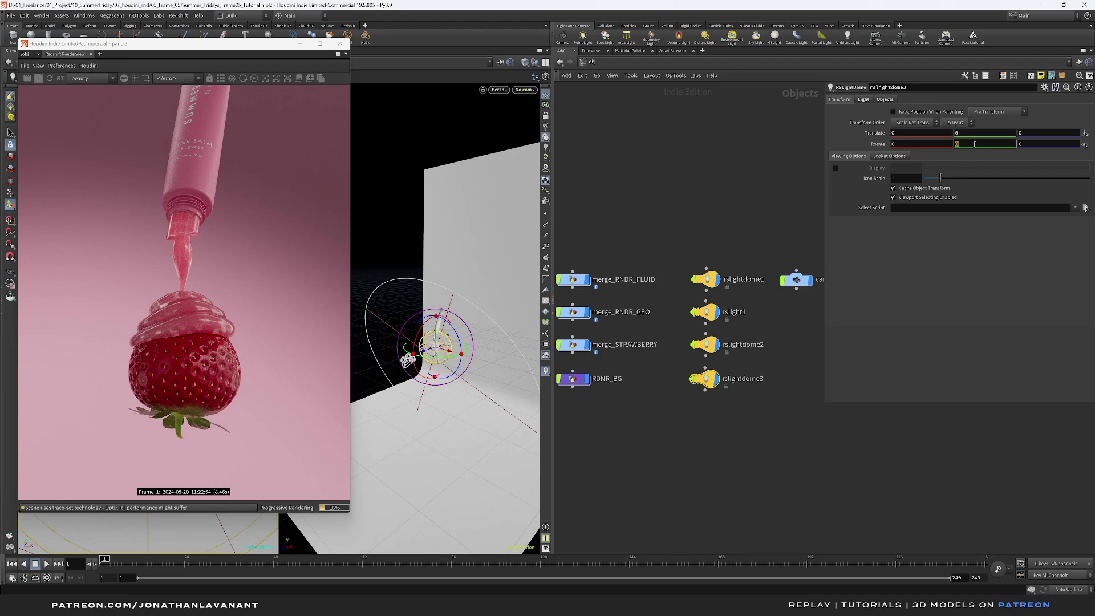
text(-458)
key(Return)
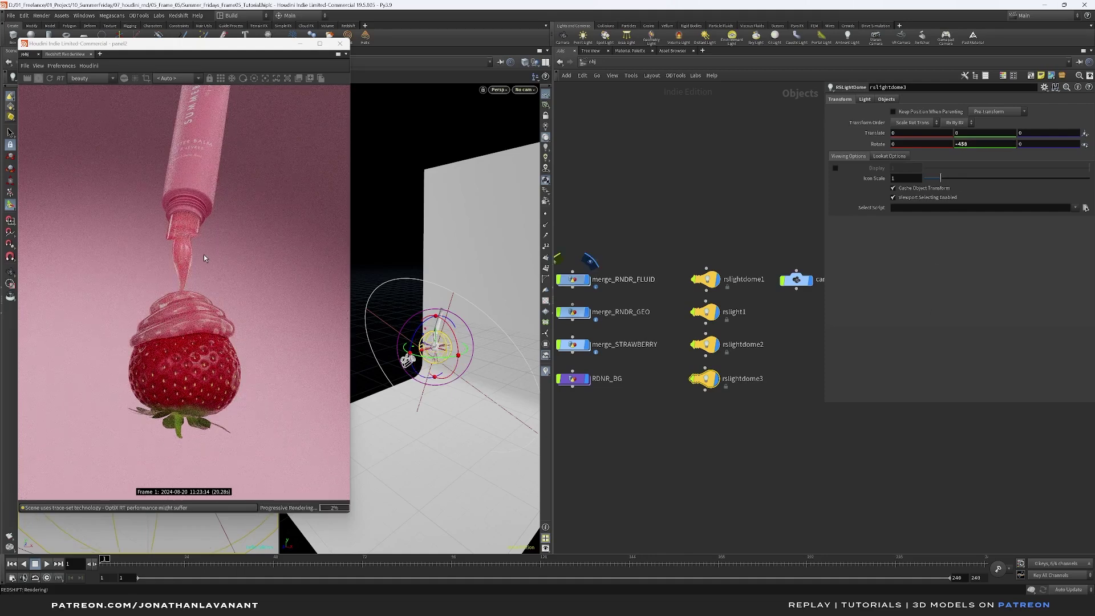
Switch the other three lights off and on again to examine the third dome light's contribution in the render.
drag(686, 367, 735, 253)
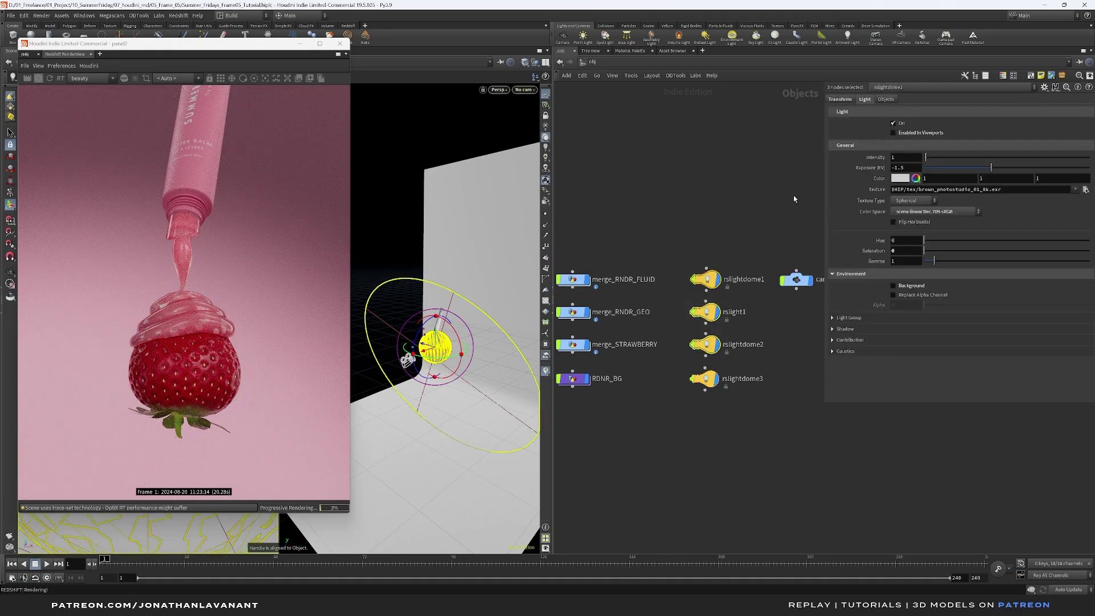
click(893, 123)
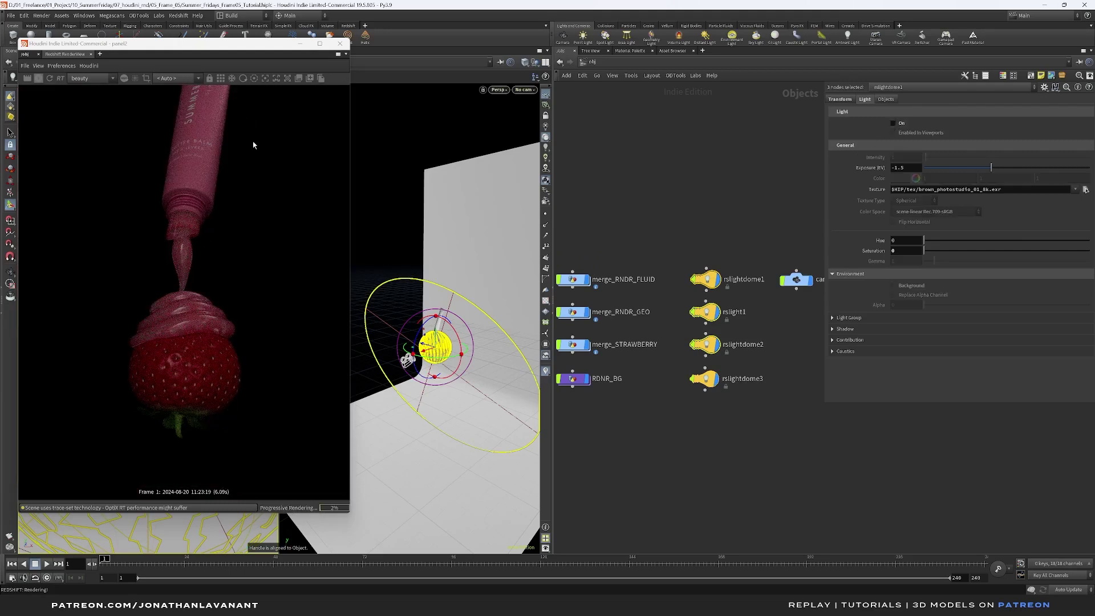
click(893, 123)
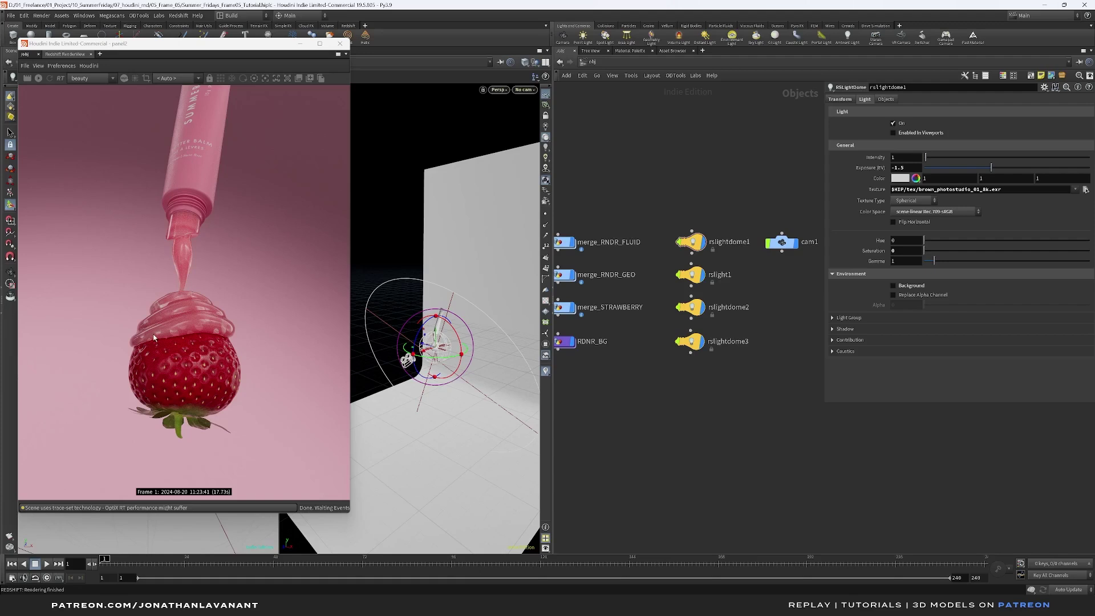
Add a new Redshift area light below the third dome light in the network.
scroll(706, 420, up, 2)
key(Tab)
key(Escape)
click(703, 378)
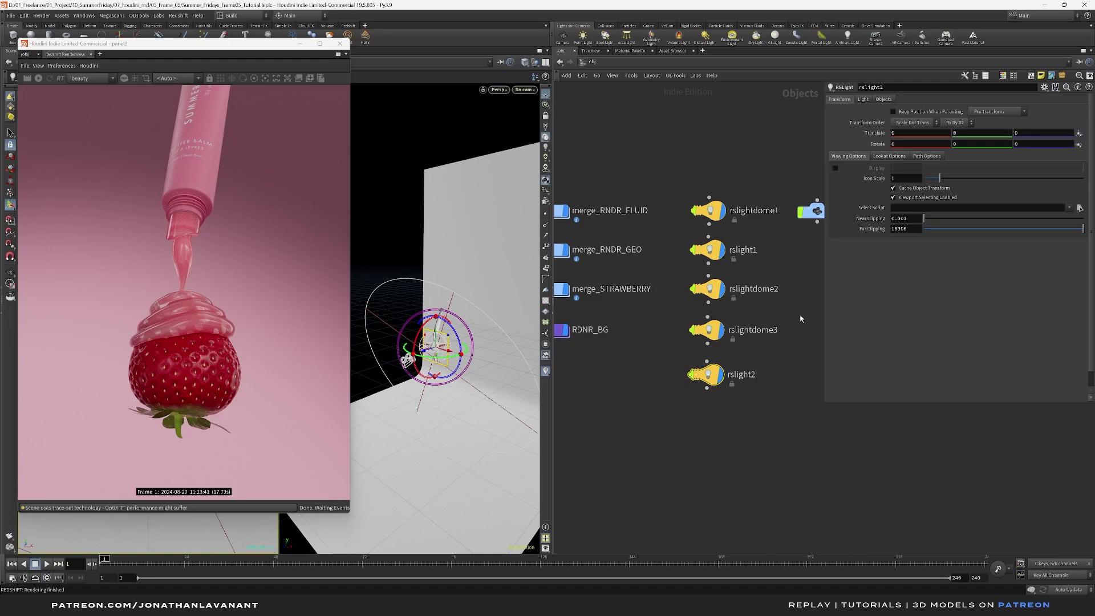
Copy the third dome light's enabled-for mask * ^RDNR_BG to the new area light so it excludes the backdrop.
click(709, 330)
click(886, 100)
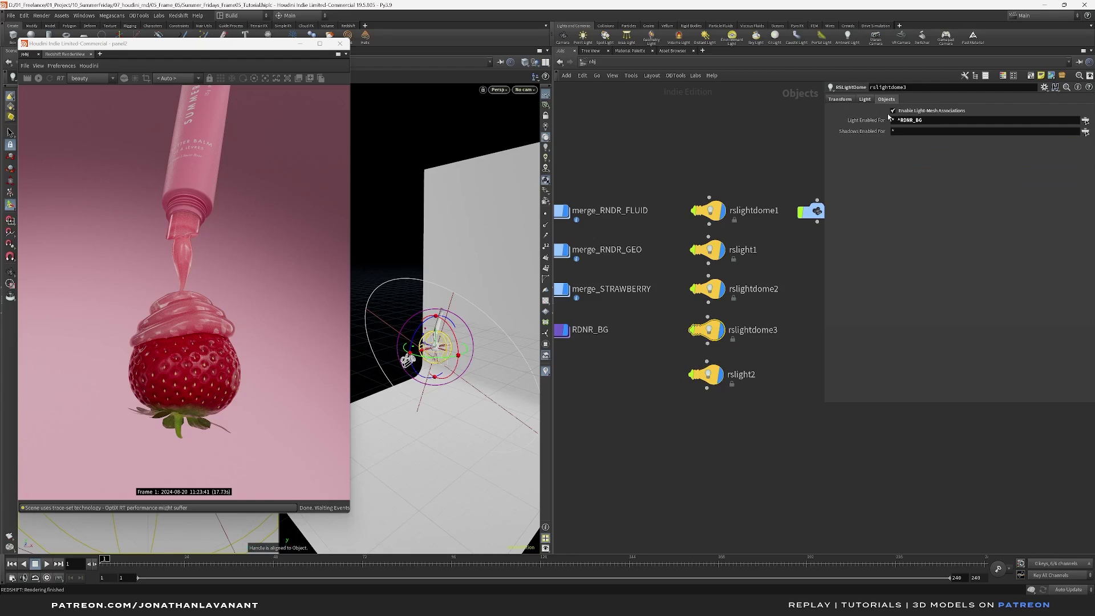
click(927, 124)
key(ctrl+c)
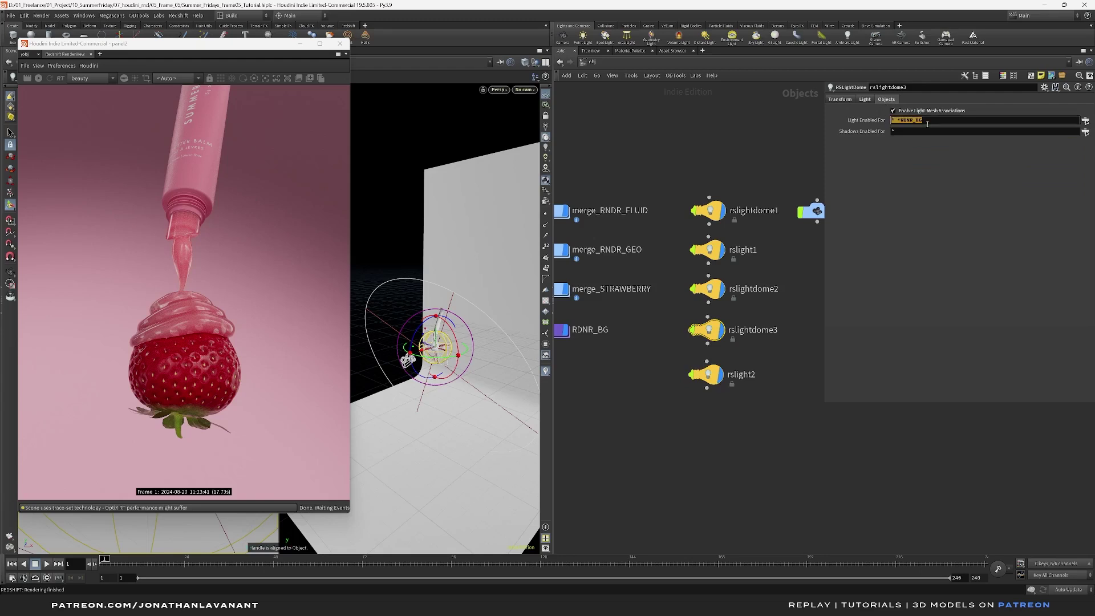
click(707, 374)
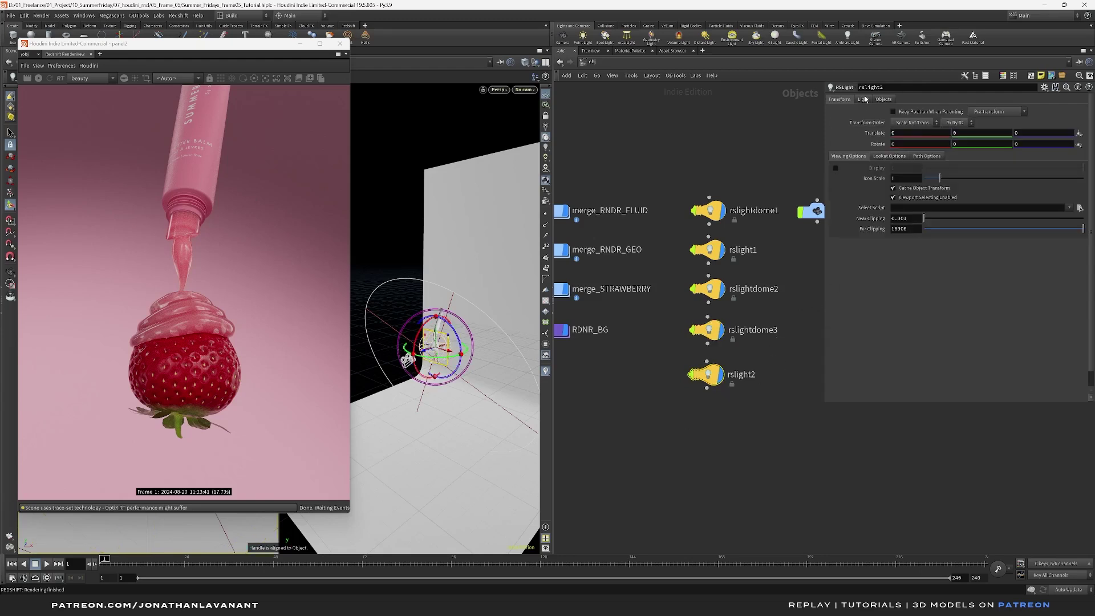
click(883, 100)
click(901, 121)
key(ctrl+v)
key(Return)
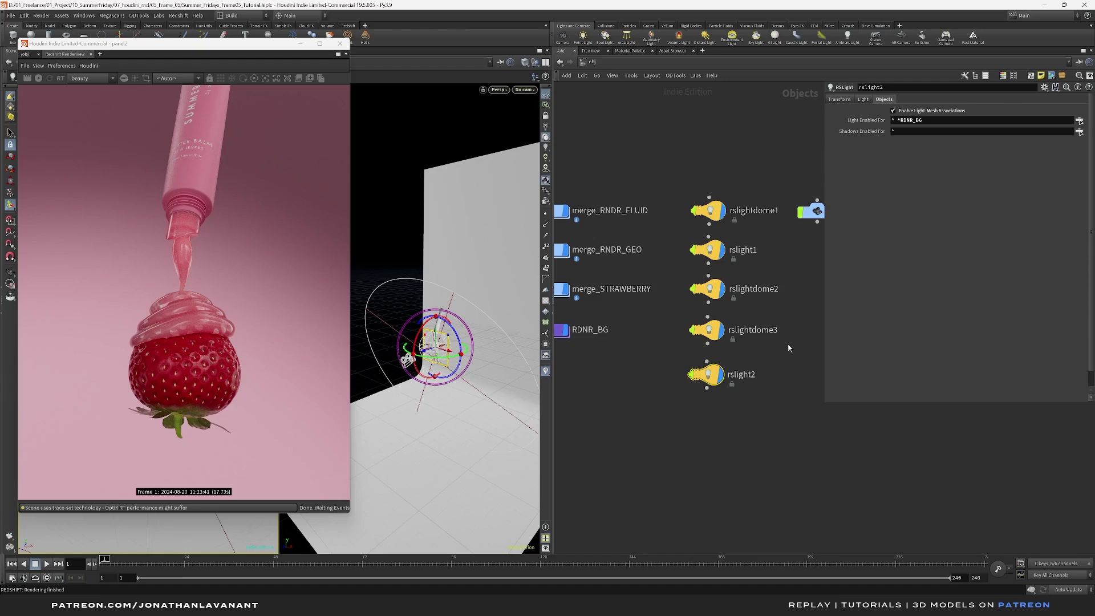
Set the new area light's intensity to 10, its area shape to Disc and its Y size to 2.
click(863, 100)
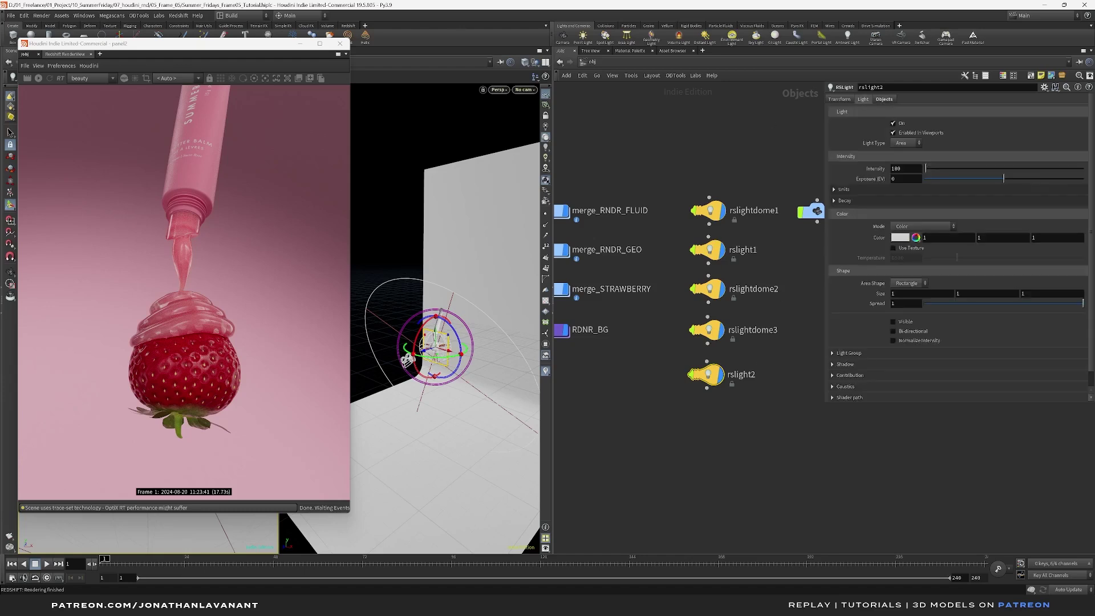
click(916, 169)
key(BackSpace)
click(909, 284)
click(906, 294)
click(977, 293)
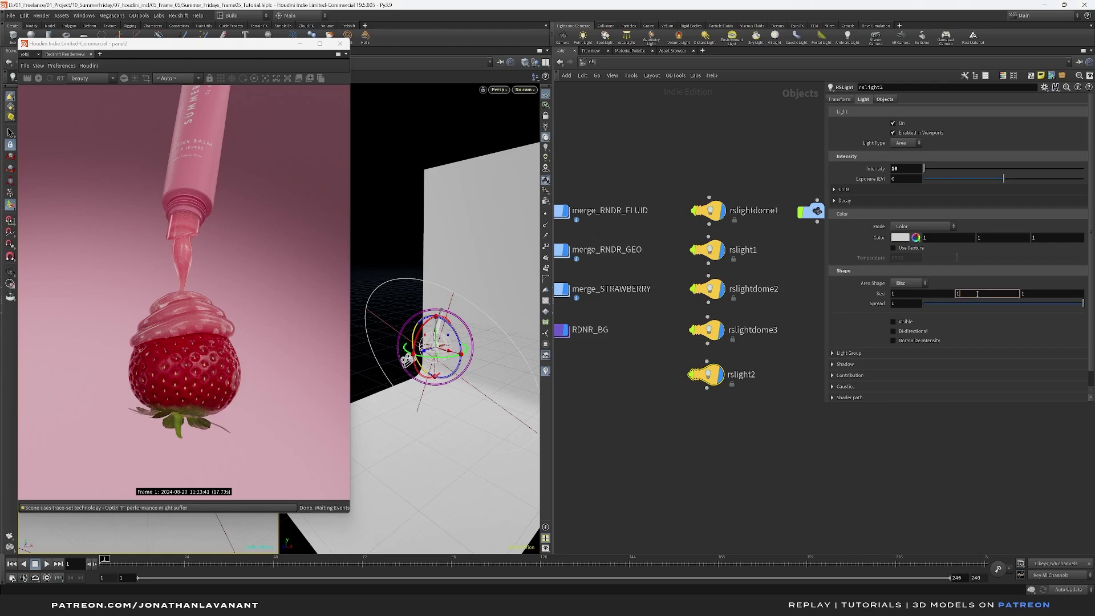
text(2)
key(Return)
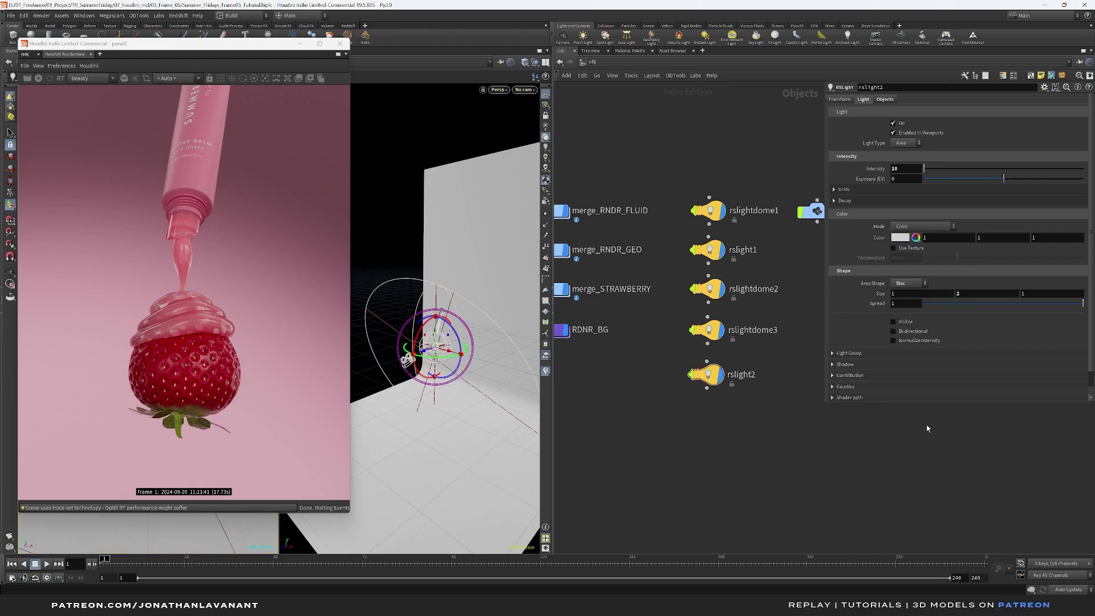
Set the new disc light's reflection contribution to 0.75.
click(856, 376)
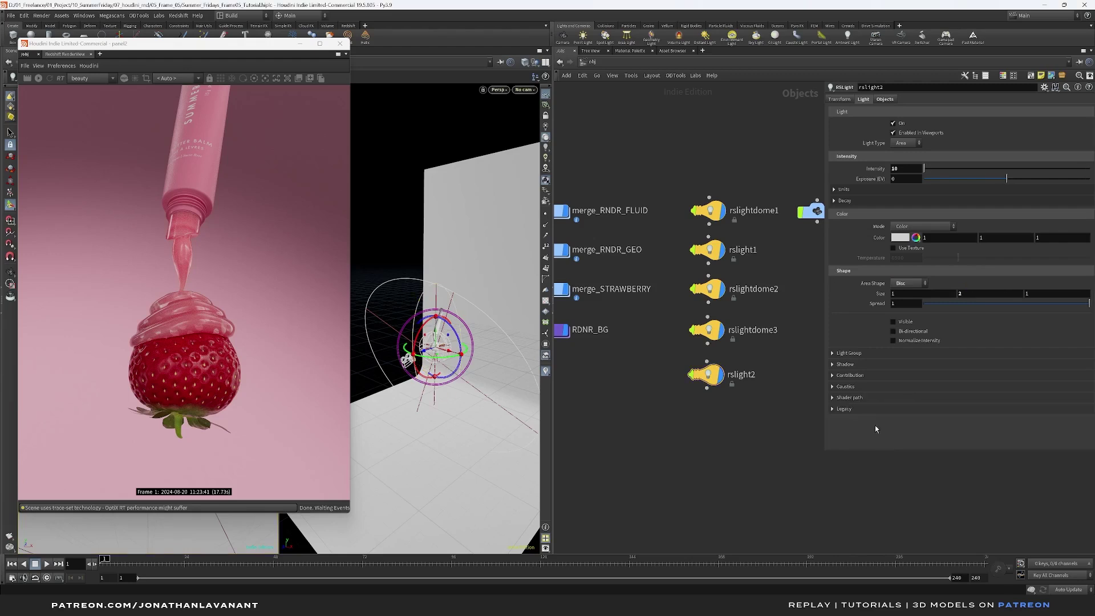
scroll(904, 398, down, 3)
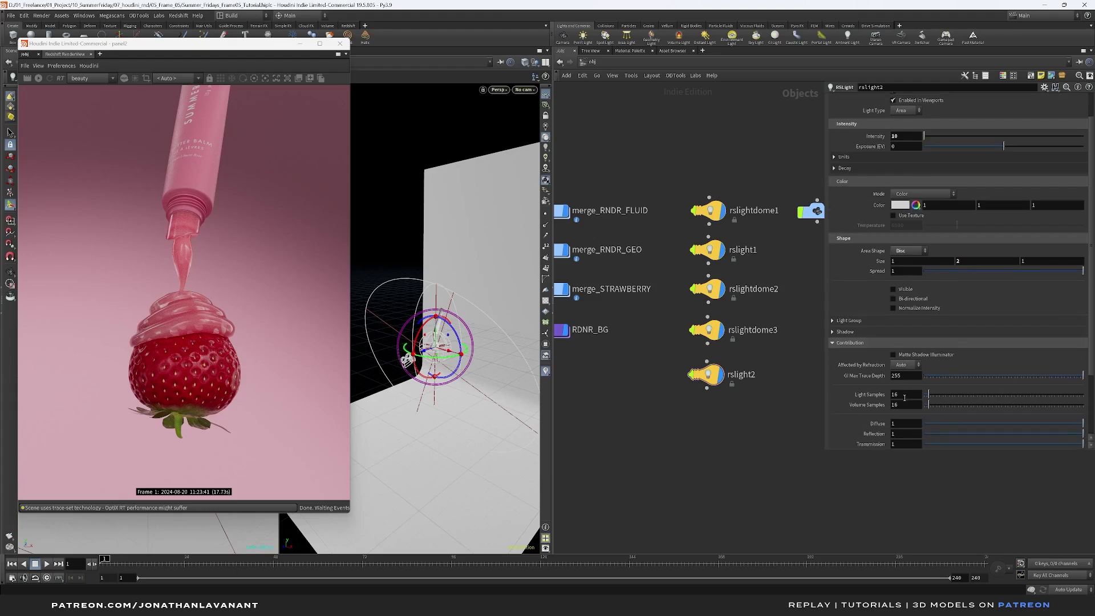
scroll(905, 399, down, 1)
click(900, 381)
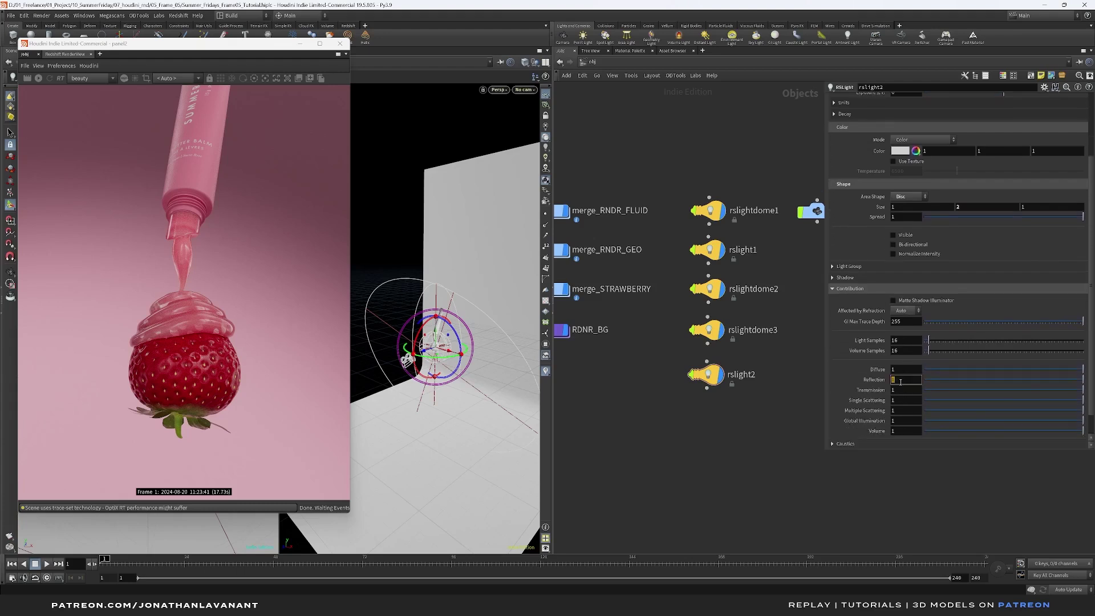
text(0.75)
key(Return)
Look through rslight2 with the view locked to it, and place the light beside the set, aimed at the tube and strawberry.
key(Escape)
drag(456, 351, 495, 362)
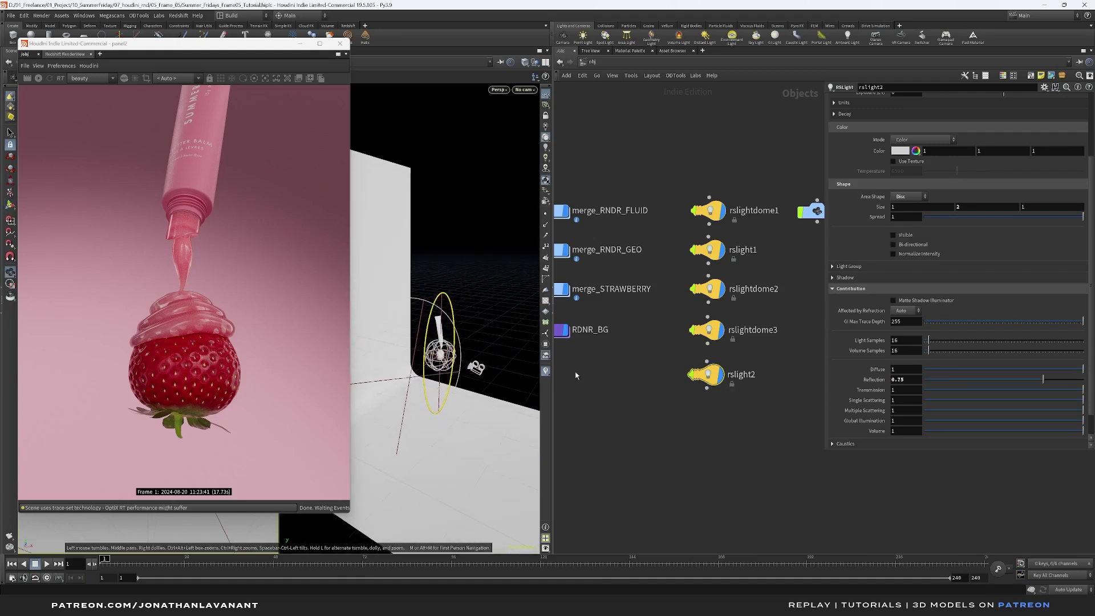
click(524, 90)
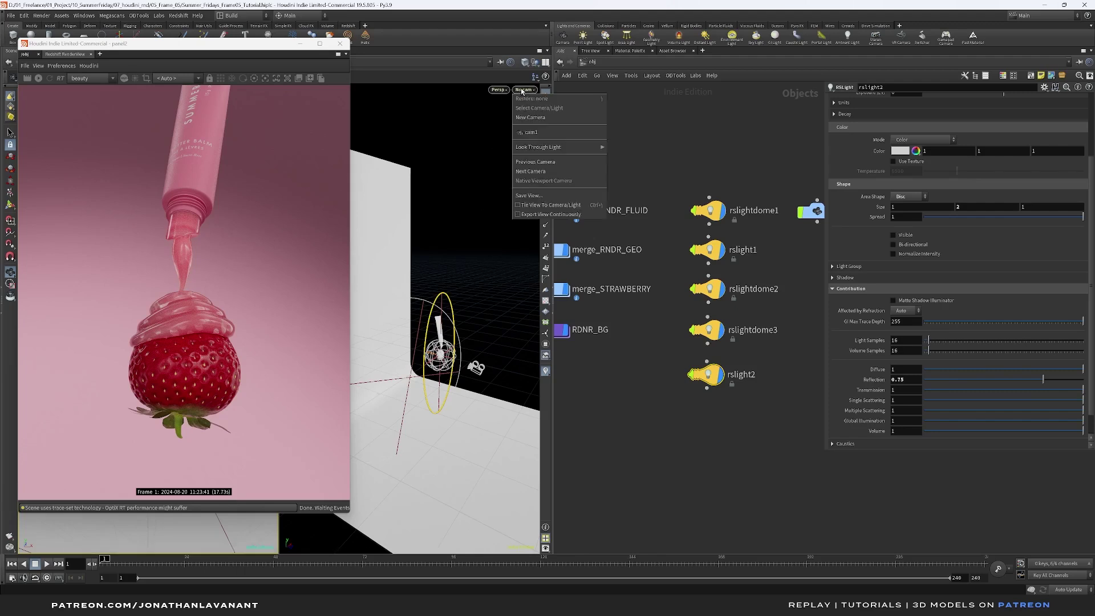
mouse_move(536, 147)
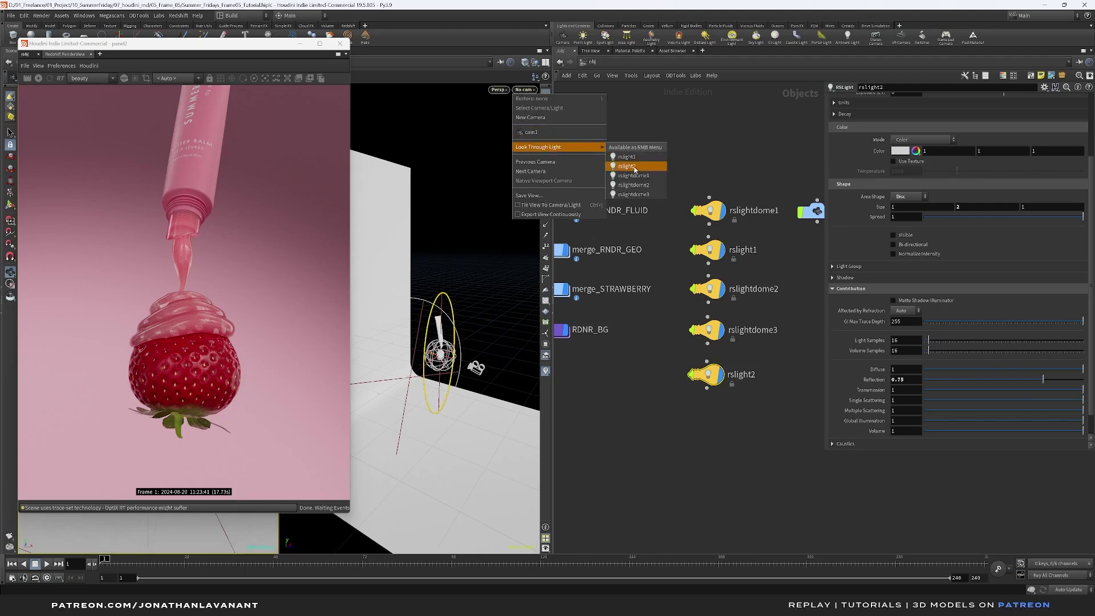
click(635, 171)
click(546, 115)
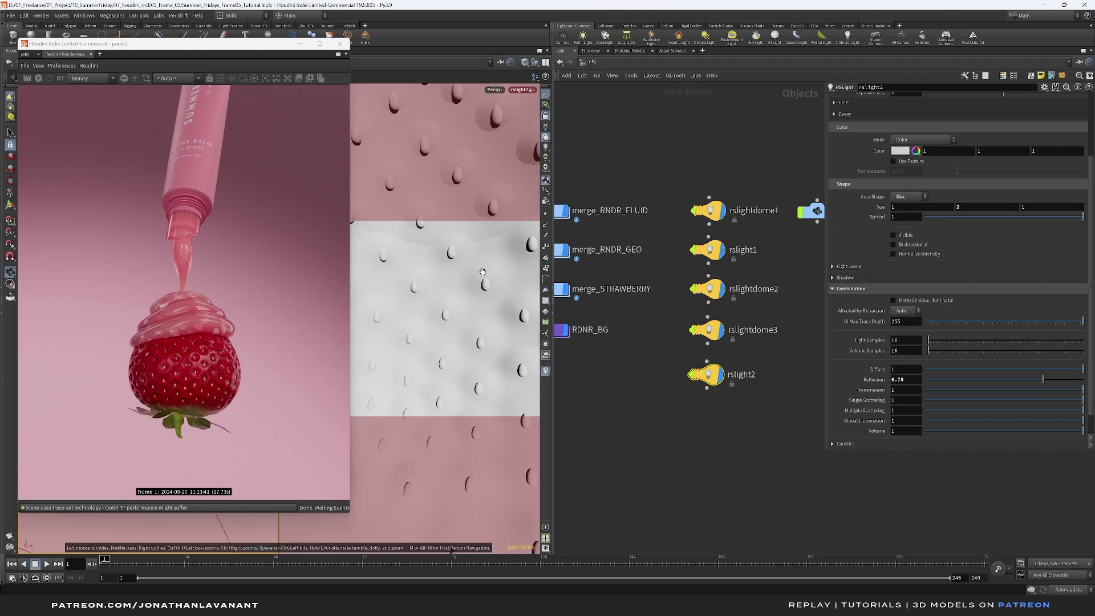
click(482, 272)
drag(482, 272, 459, 332)
middle_drag(460, 332, 466, 377)
drag(501, 370, 431, 359)
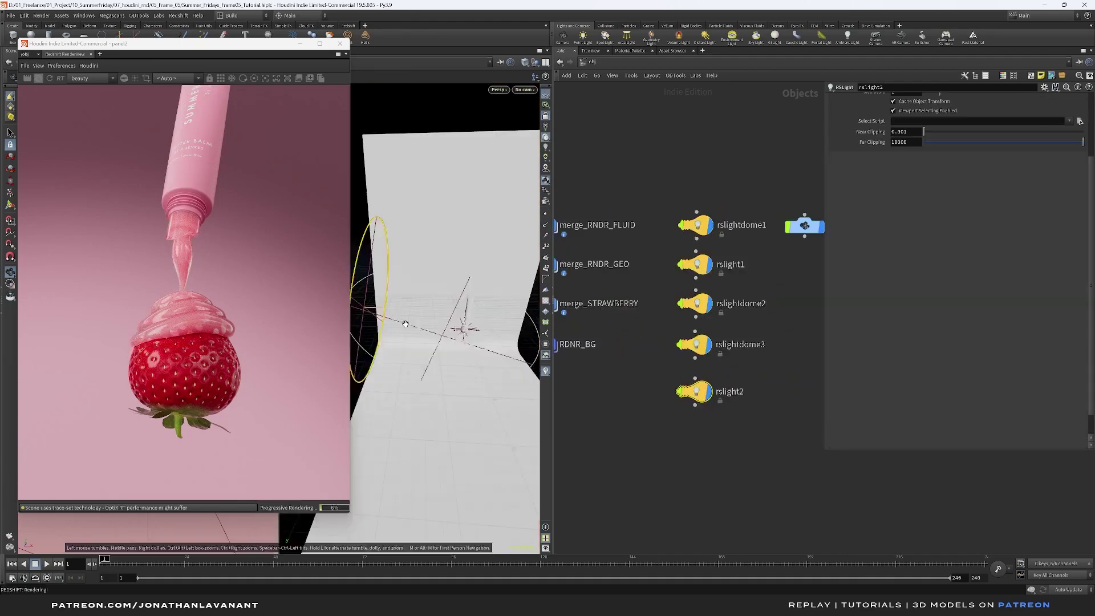
drag(405, 324, 459, 305)
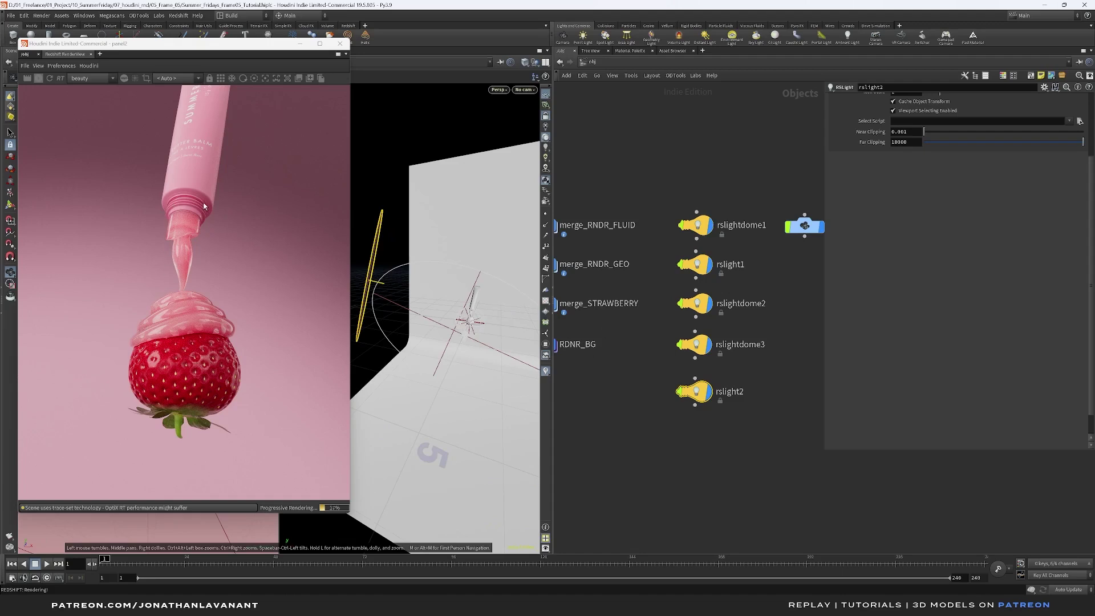
Stop the preview render and add a new RSLight below rslight2.
click(40, 77)
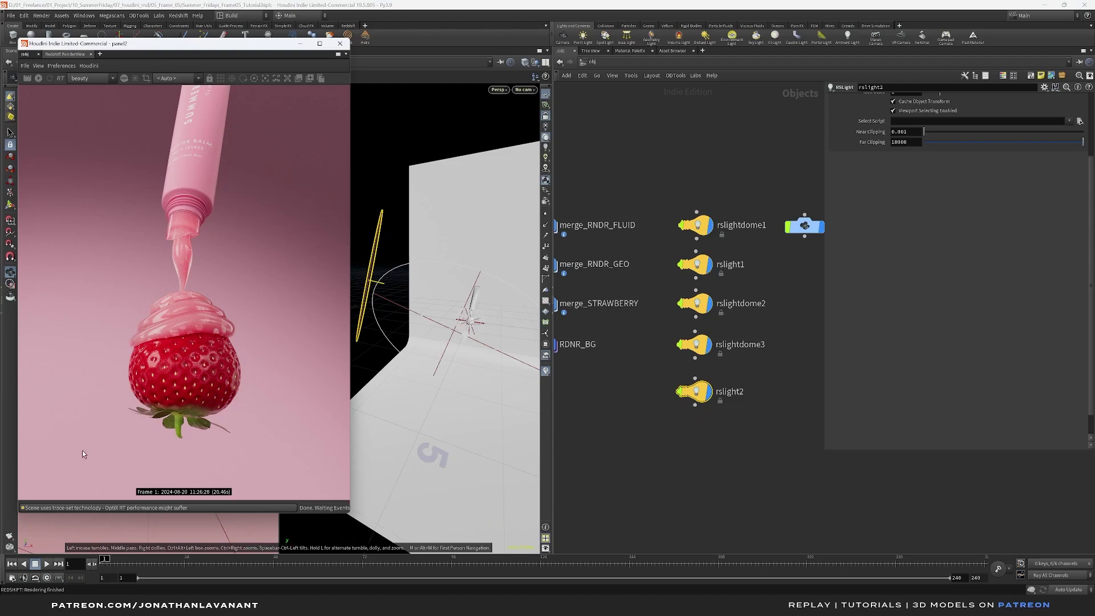
middle_drag(759, 482, 767, 478)
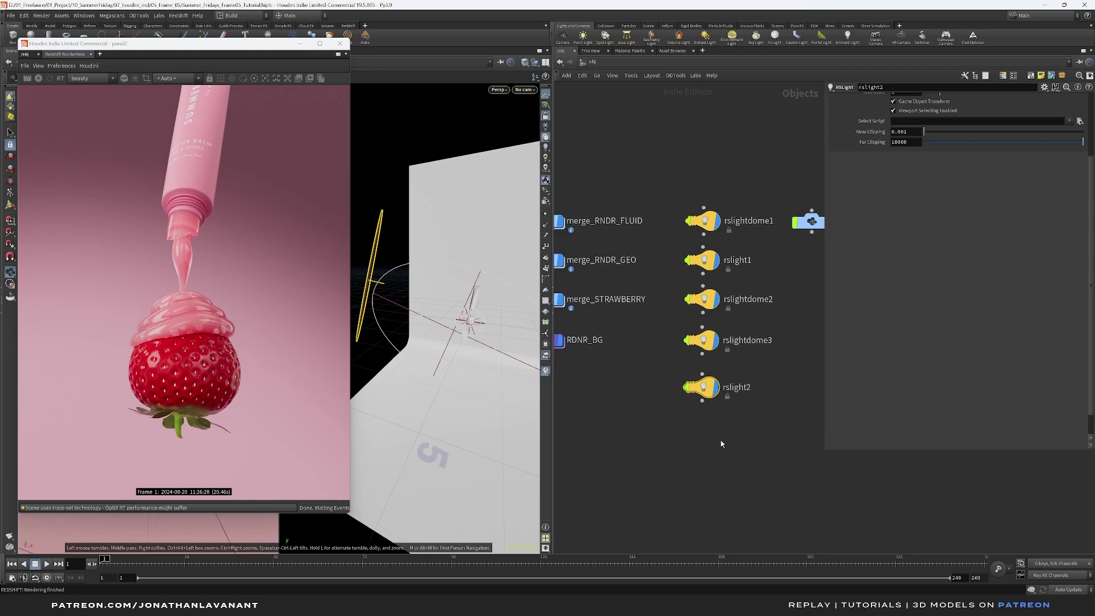
key(Caps_Lock)
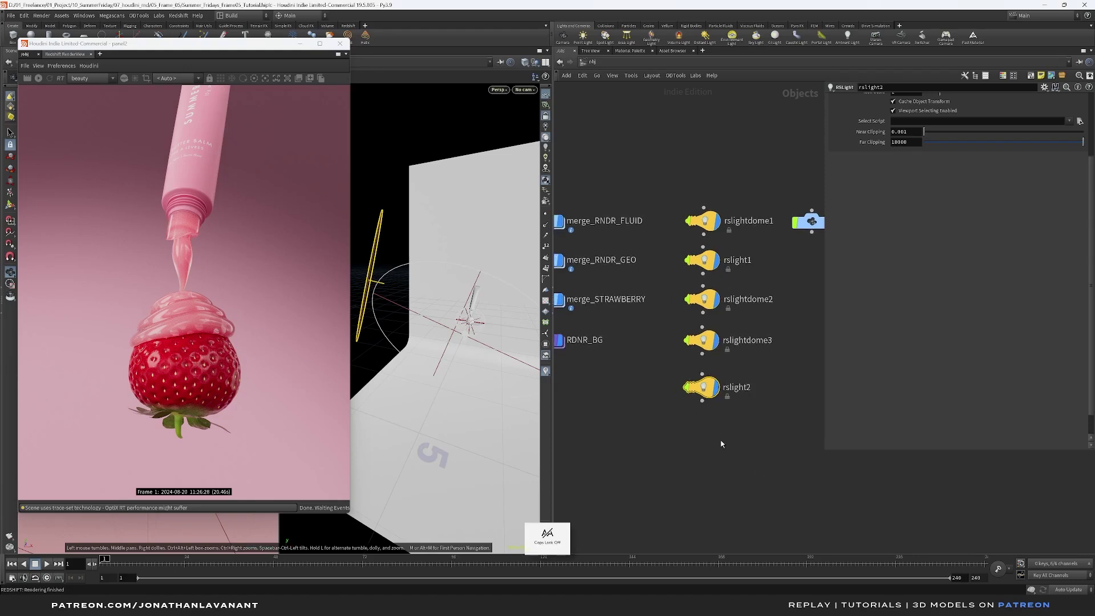
key(Tab)
text(rsl)
key(Return)
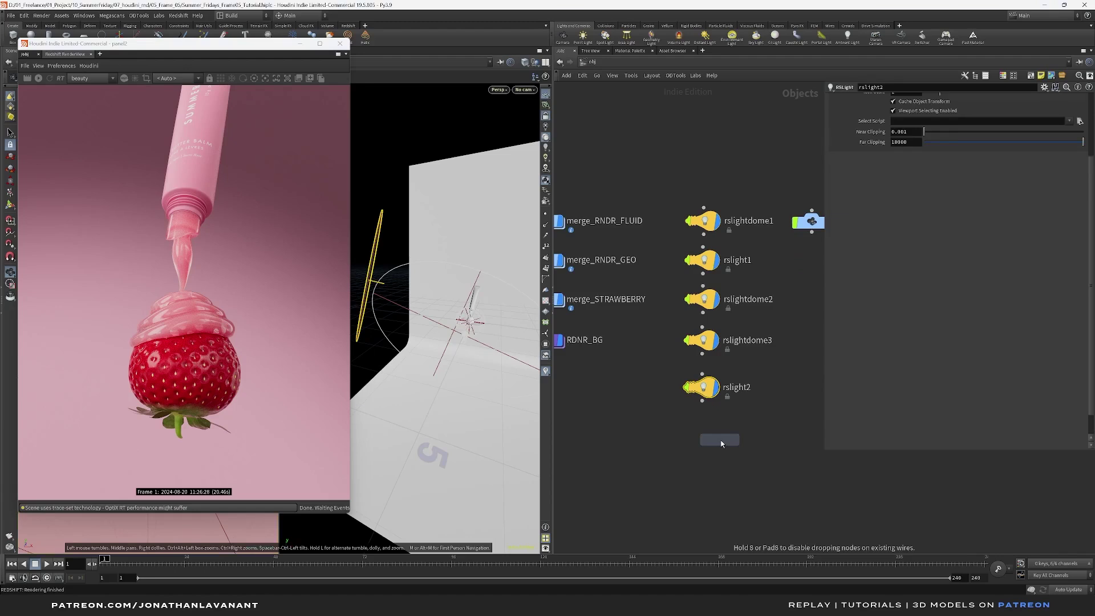
click(722, 443)
drag(483, 326, 467, 298)
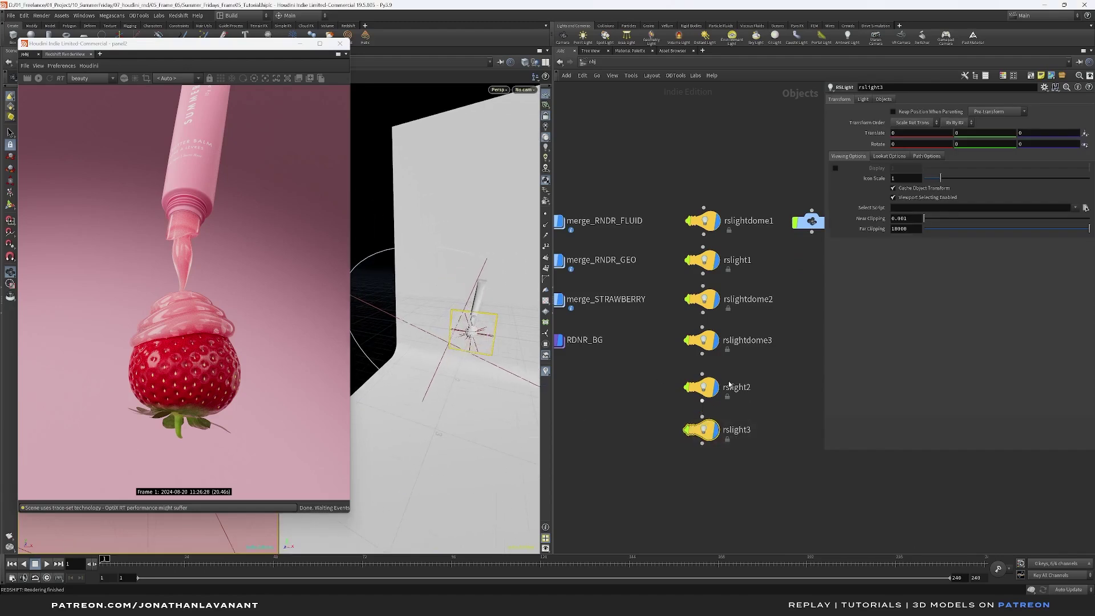
Enable light-mesh associations on rslight3 and limit its illumination to /obj/merge_RNDR_GEO.
click(883, 98)
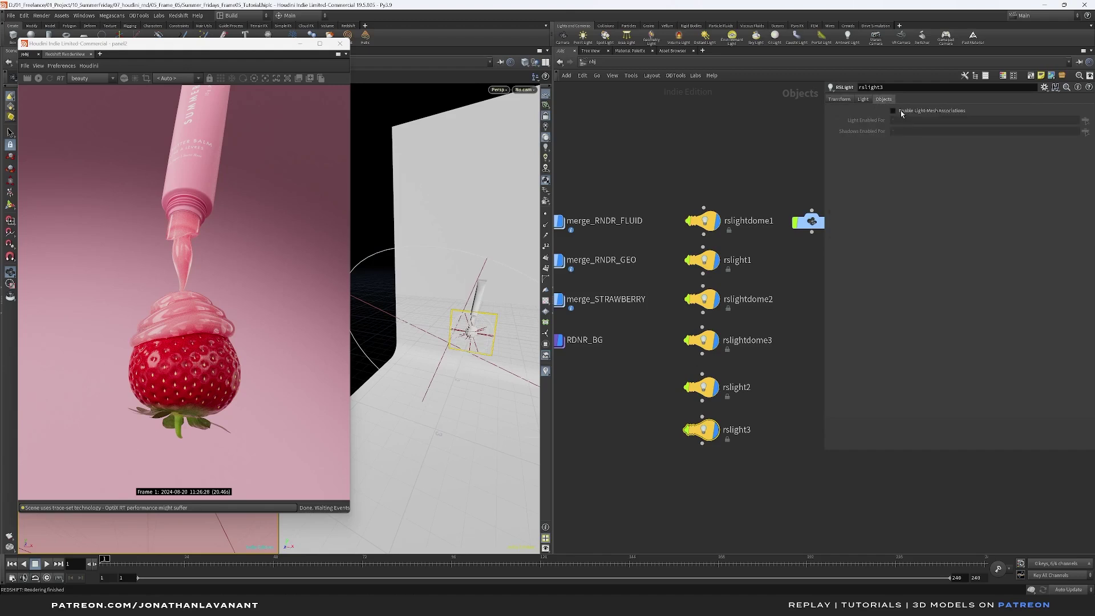
middle_drag(628, 341, 684, 355)
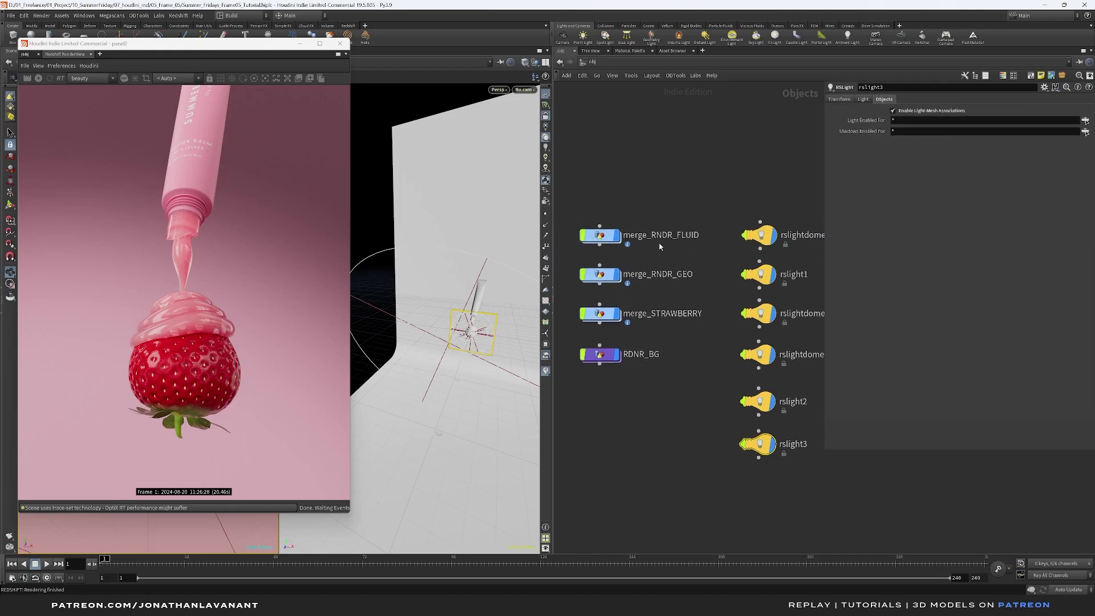
click(632, 278)
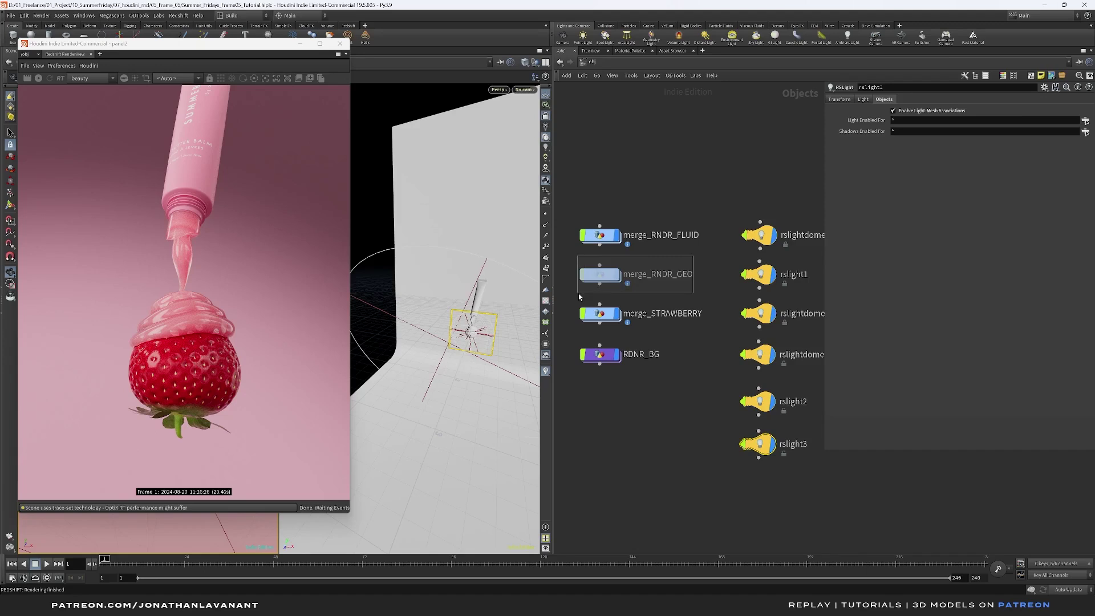
middle_drag(719, 322, 689, 308)
scroll(688, 308, up, 1)
click(770, 454)
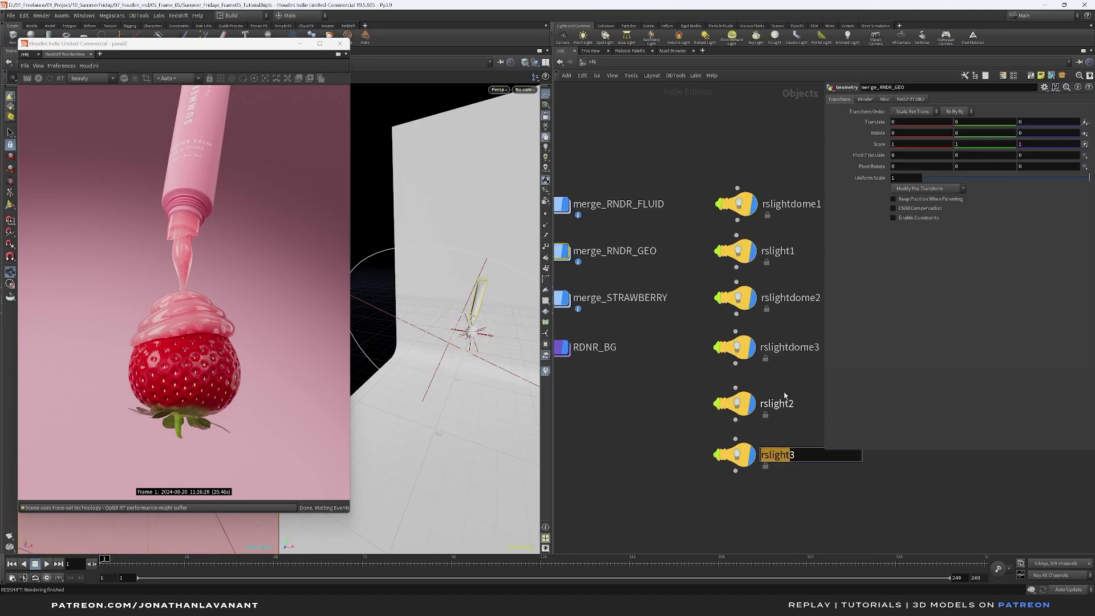
drag(793, 426, 676, 498)
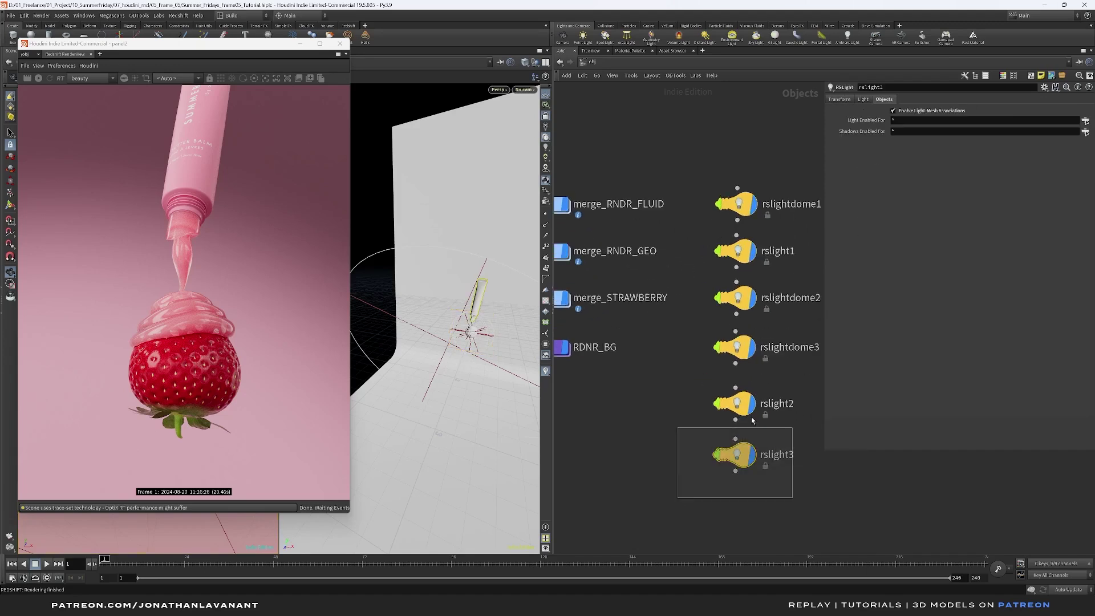
click(1085, 121)
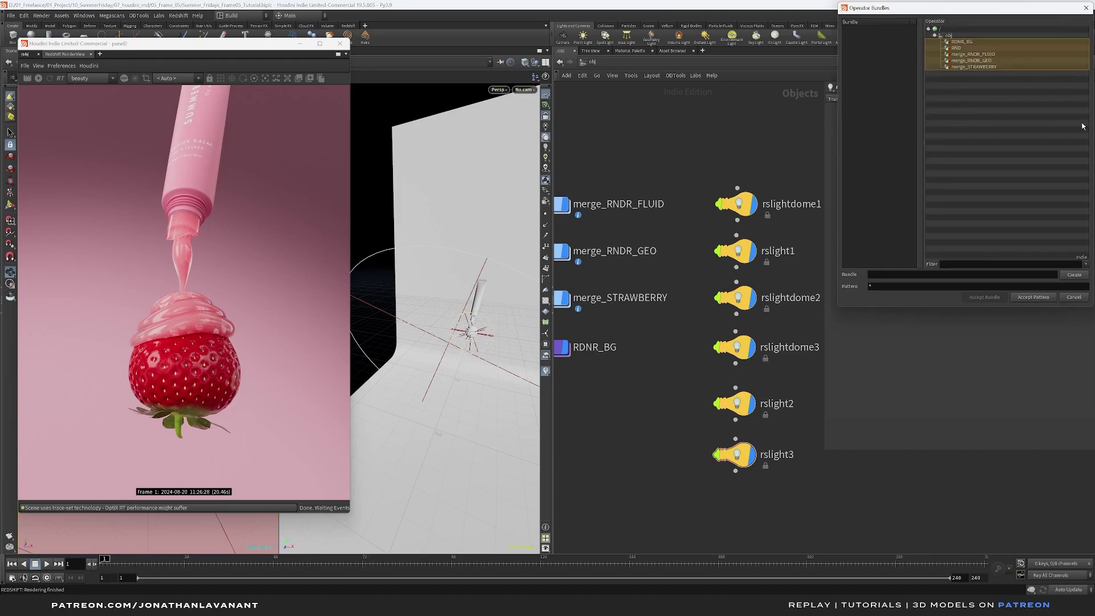
click(978, 61)
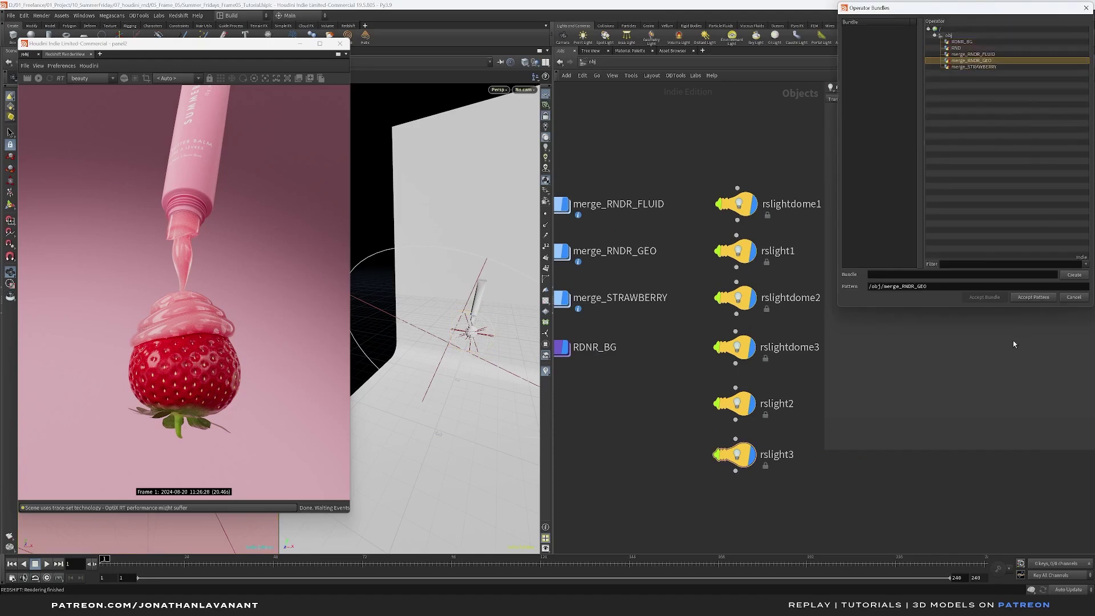
click(1034, 297)
scroll(613, 370, down, 3)
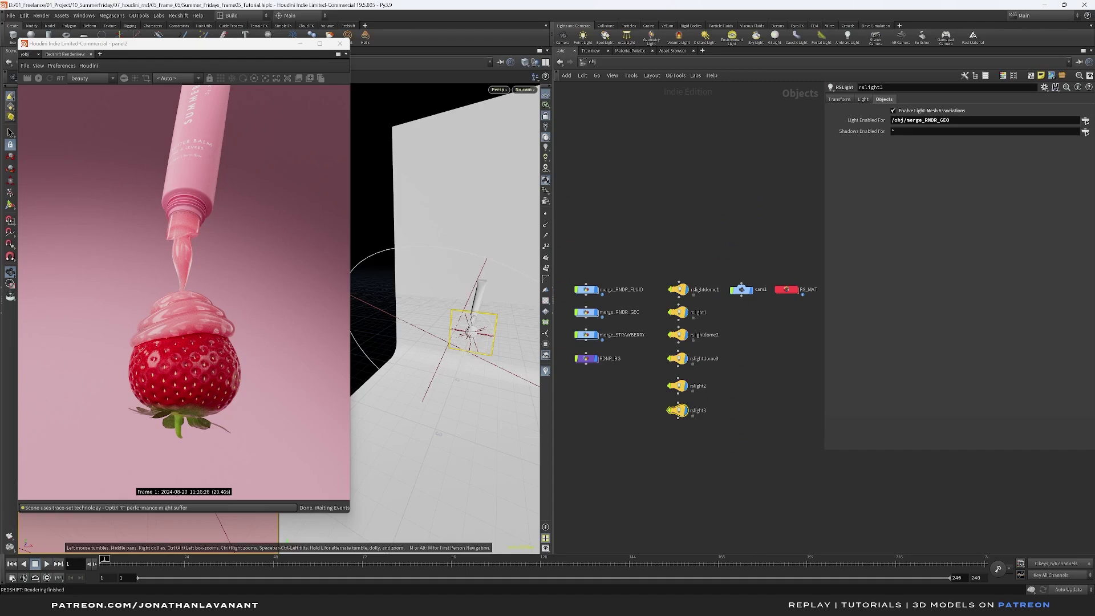
Set rslight3's intensity to 3, its area shape to Disc, and its size to 2 in X and 3 in Y.
click(861, 101)
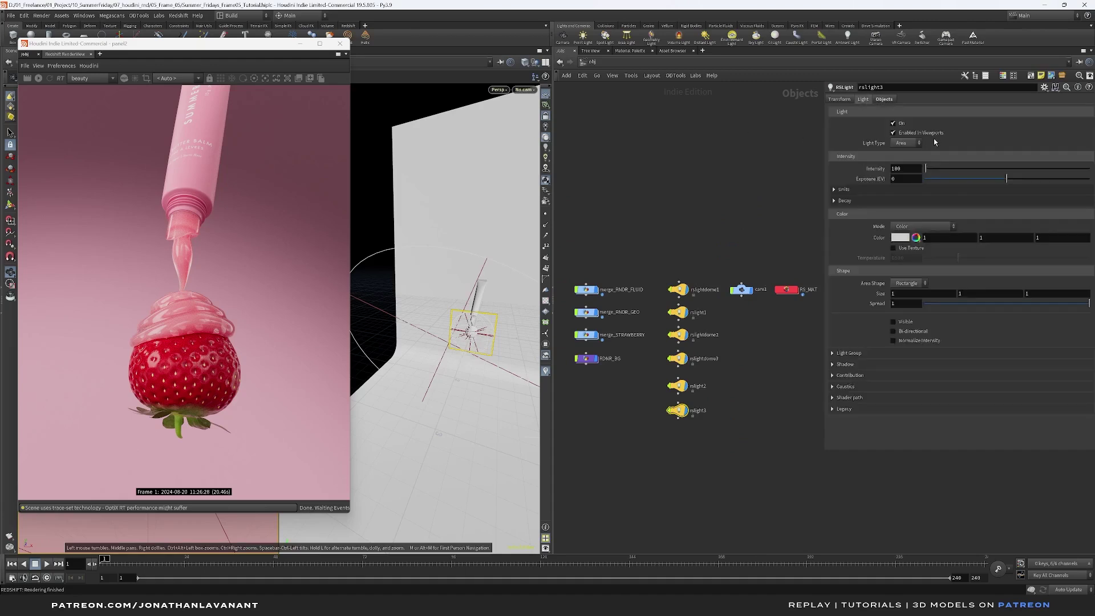
click(912, 168)
text(3)
key(Return)
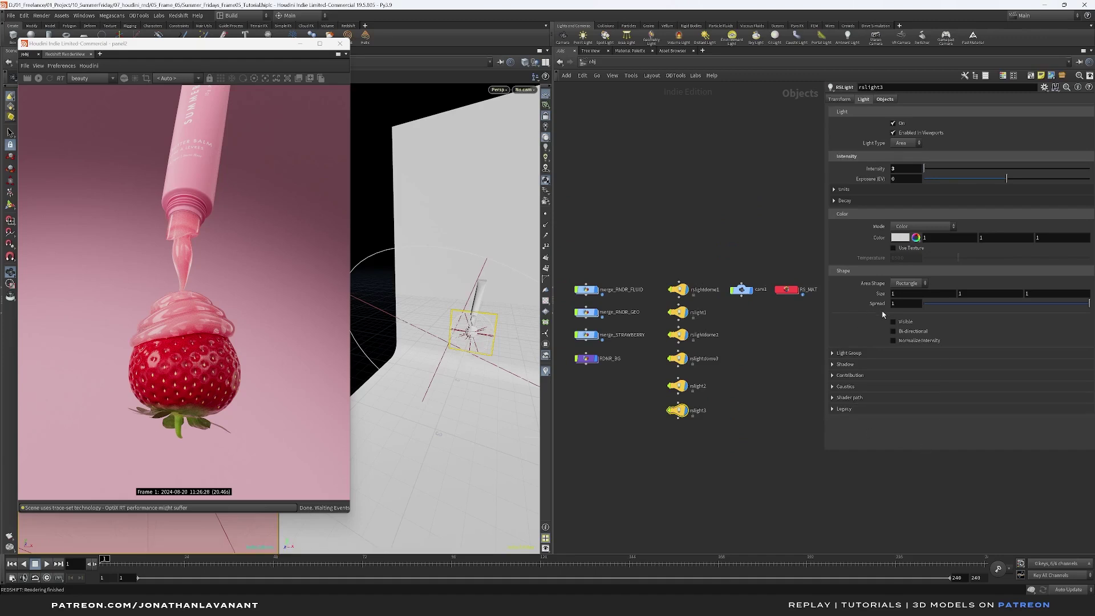
click(908, 285)
click(909, 296)
click(914, 295)
text(2)
key(Tab)
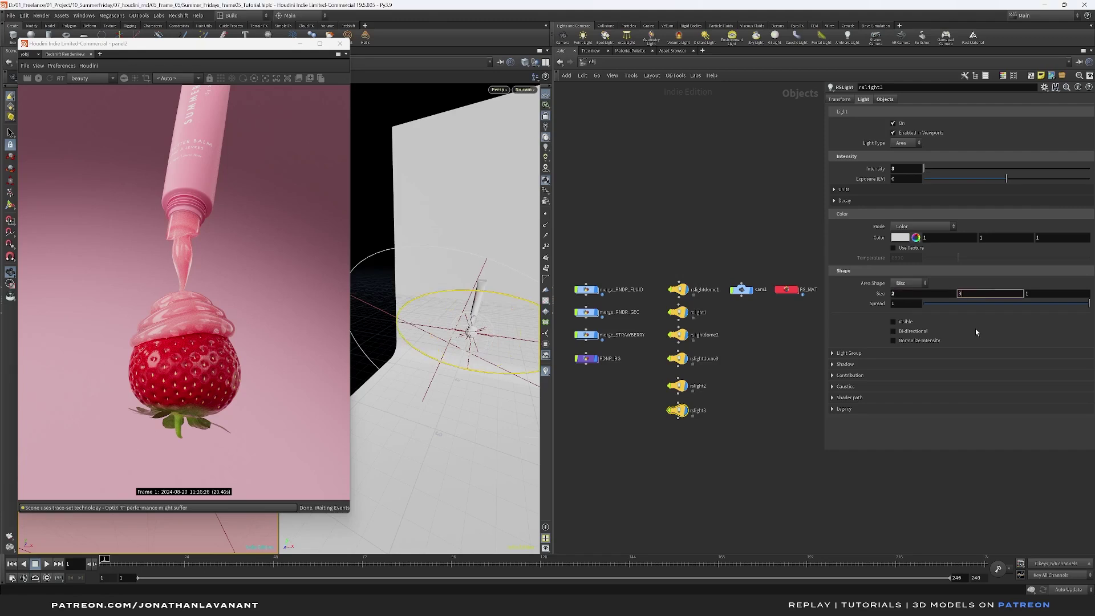
text(3)
key(Return)
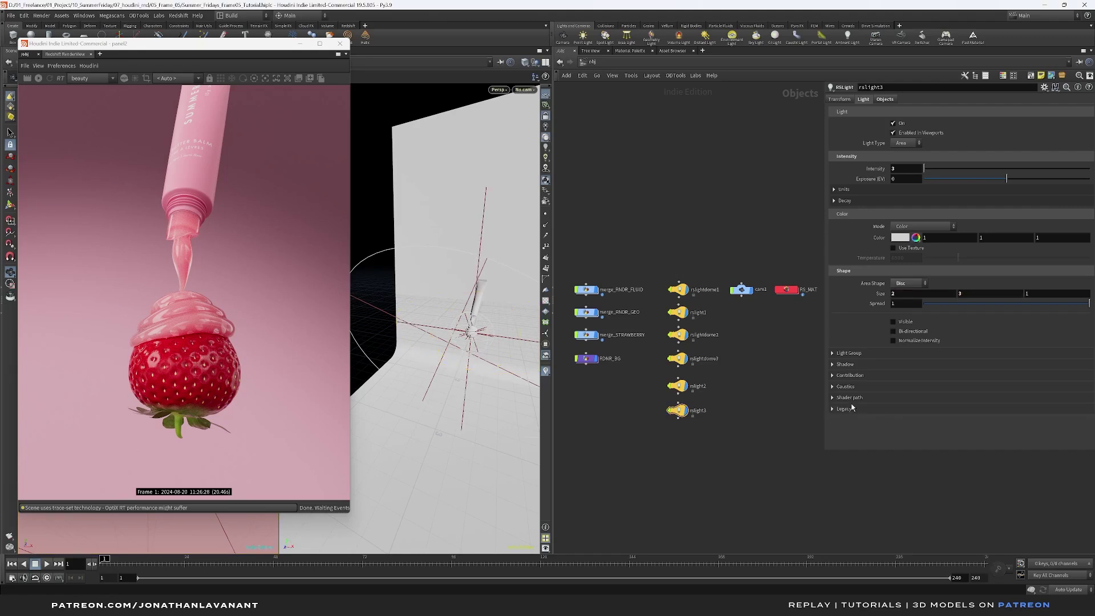
Set rslight3's diffuse contribution to 0.
click(852, 375)
scroll(912, 427, down, 2)
double_click(902, 401)
text(0)
key(Return)
Place rslight3 on the opposite side of the set from rslight2, facing the tube, and preview the render.
scroll(915, 389, down, 1)
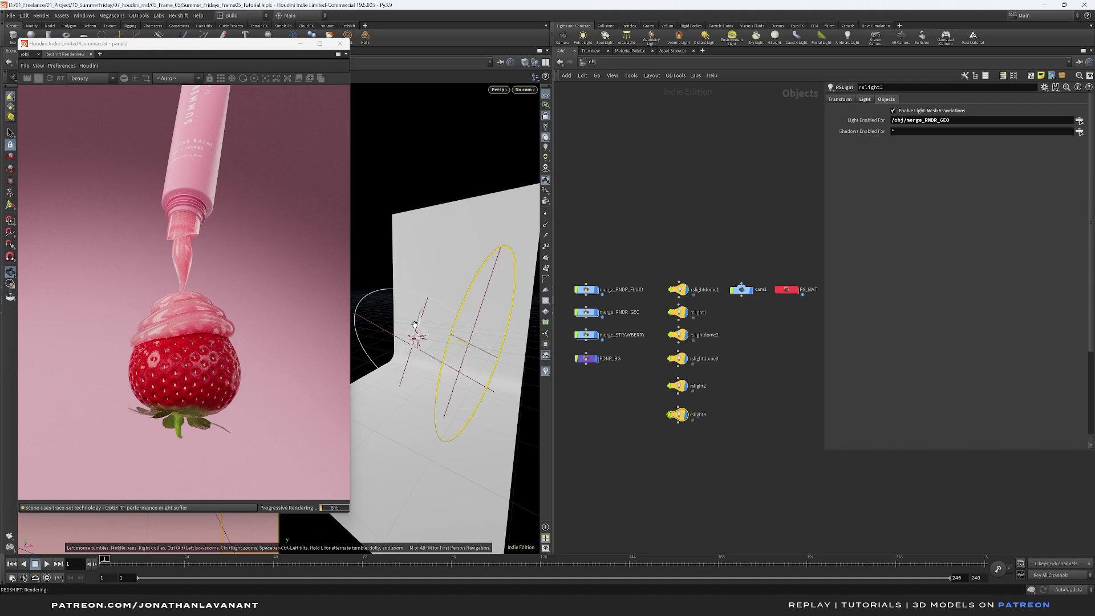
drag(414, 324, 457, 362)
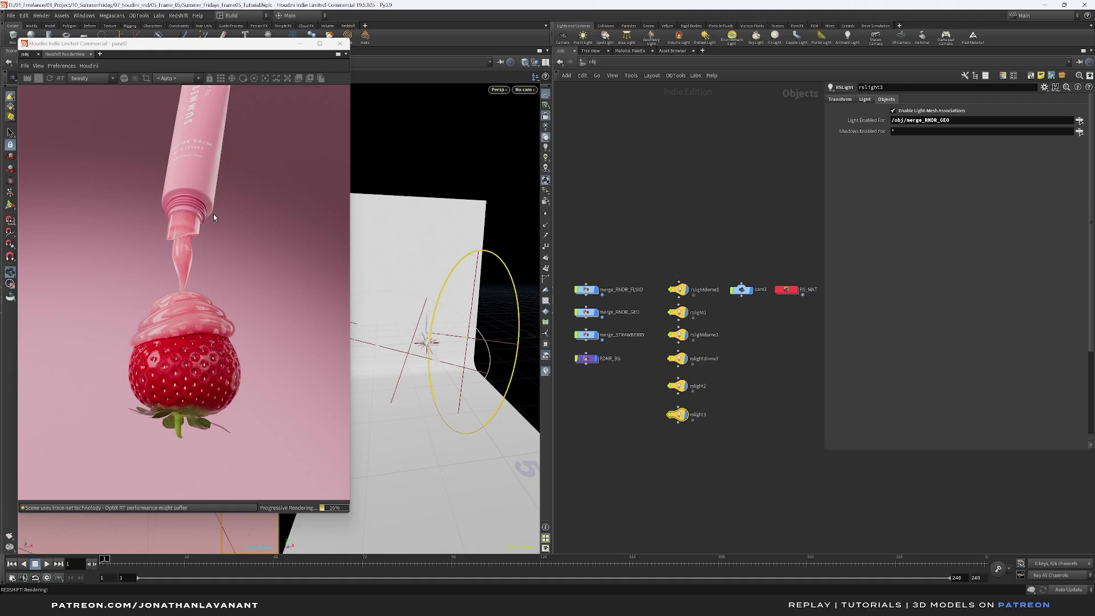
click(38, 78)
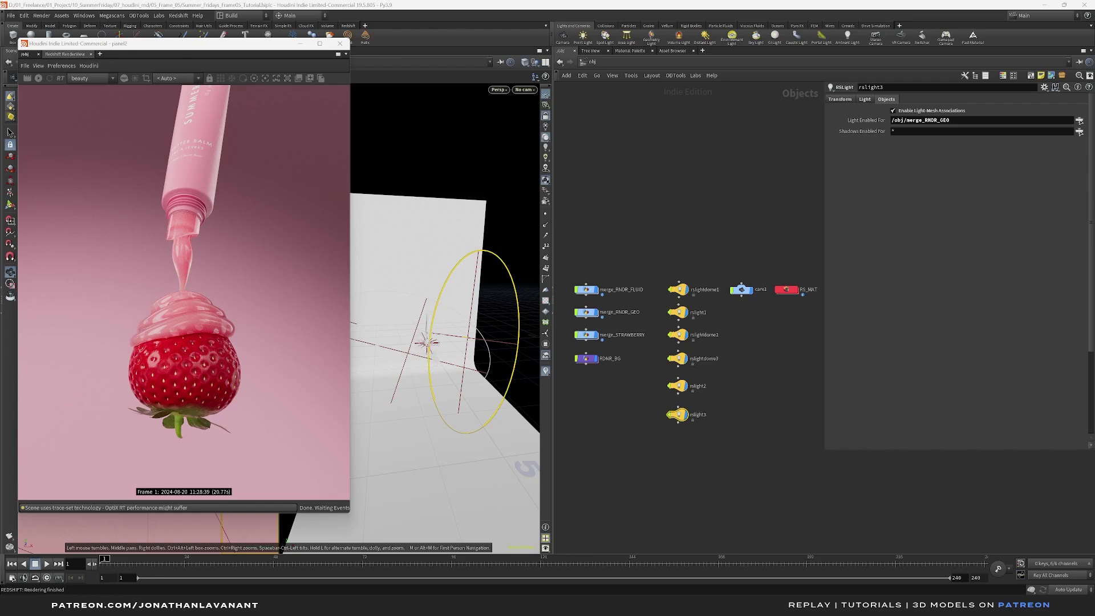
Add another RSLight below rslight3 in the object network.
middle_drag(695, 465, 696, 463)
key(Tab)
text(rs)
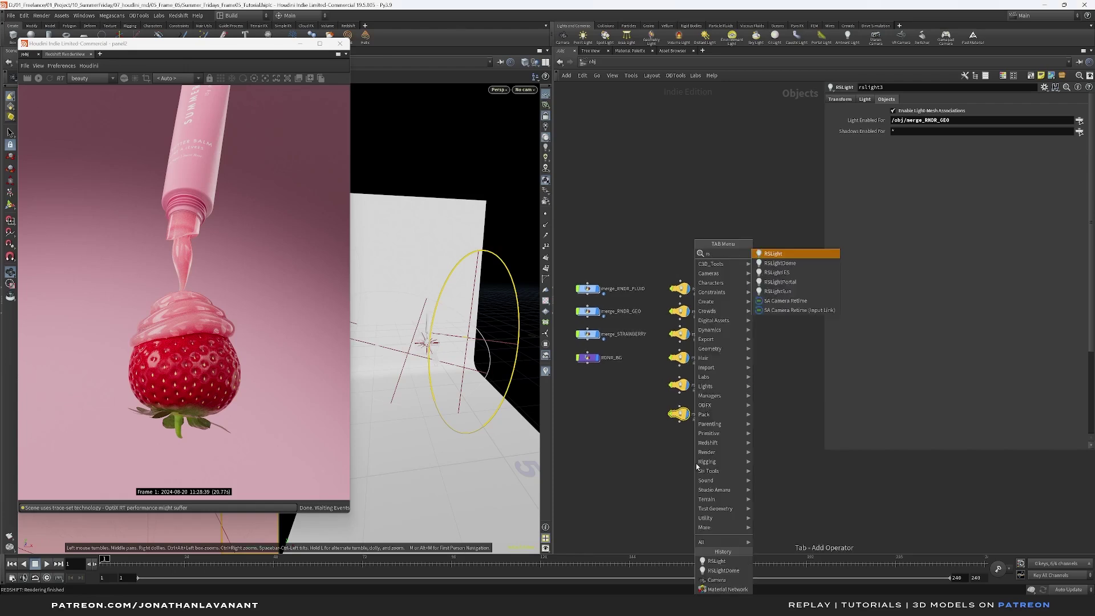
key(Return)
click(696, 463)
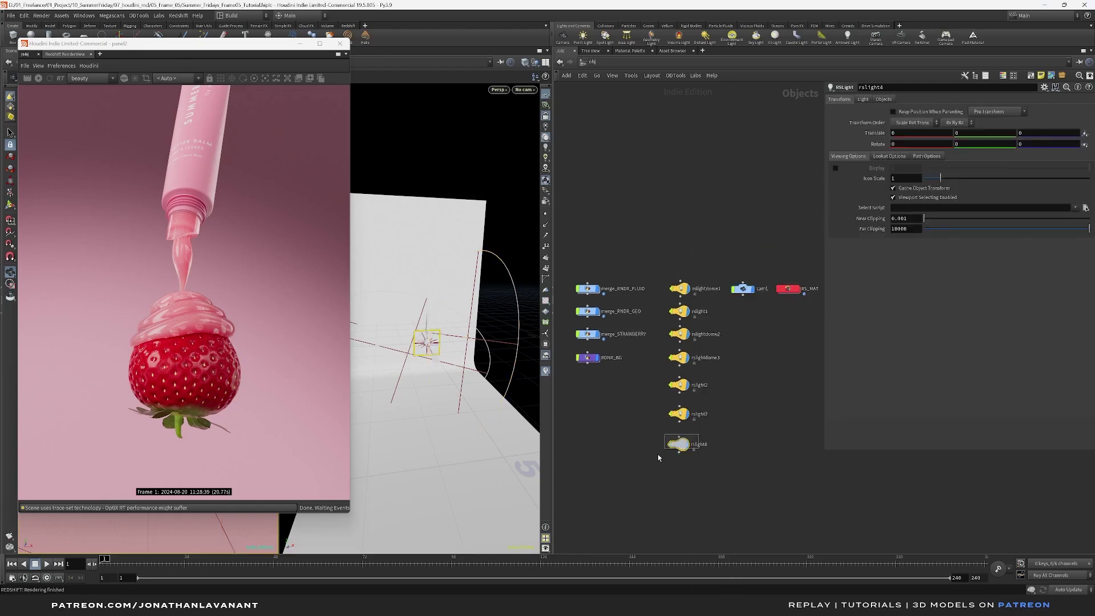
Enable light-mesh associations on rslight4 and limit its illumination to /obj/merge_STRAWBERRY.
click(884, 99)
click(1085, 124)
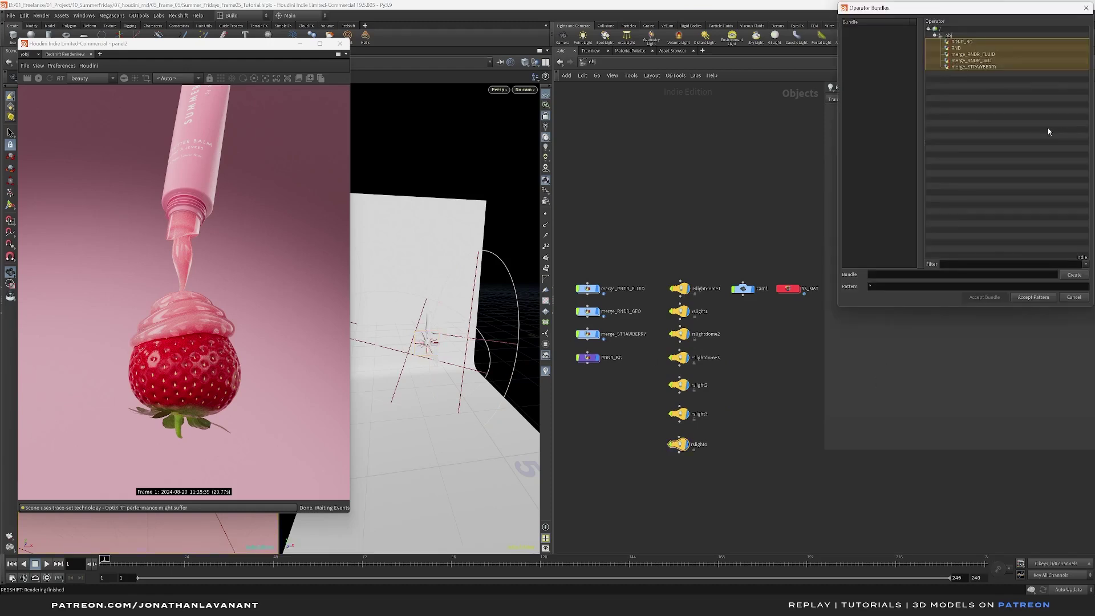
click(1055, 67)
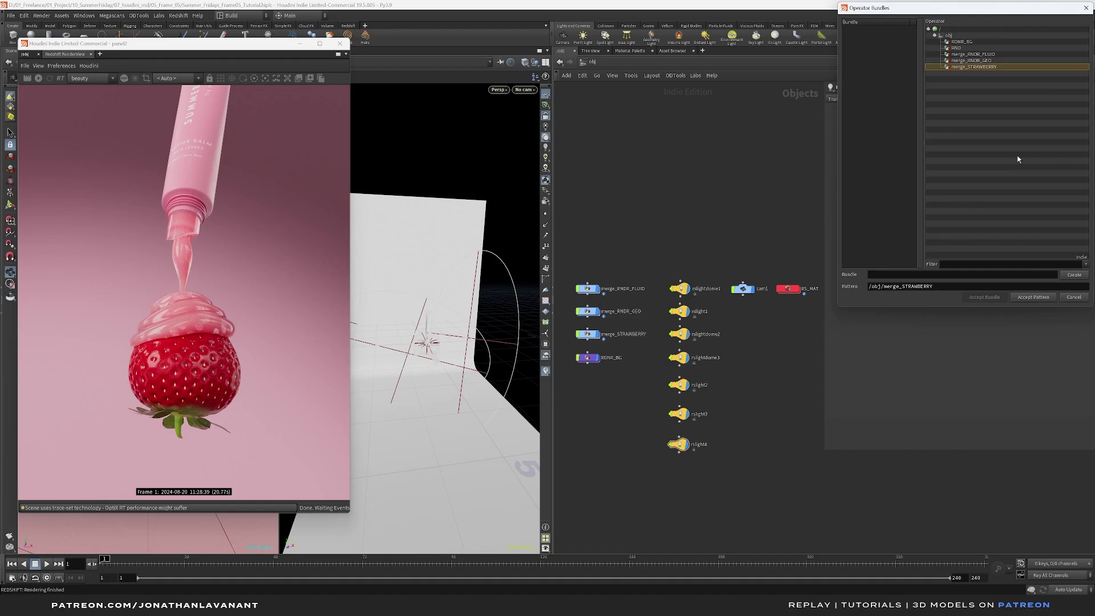
click(1032, 297)
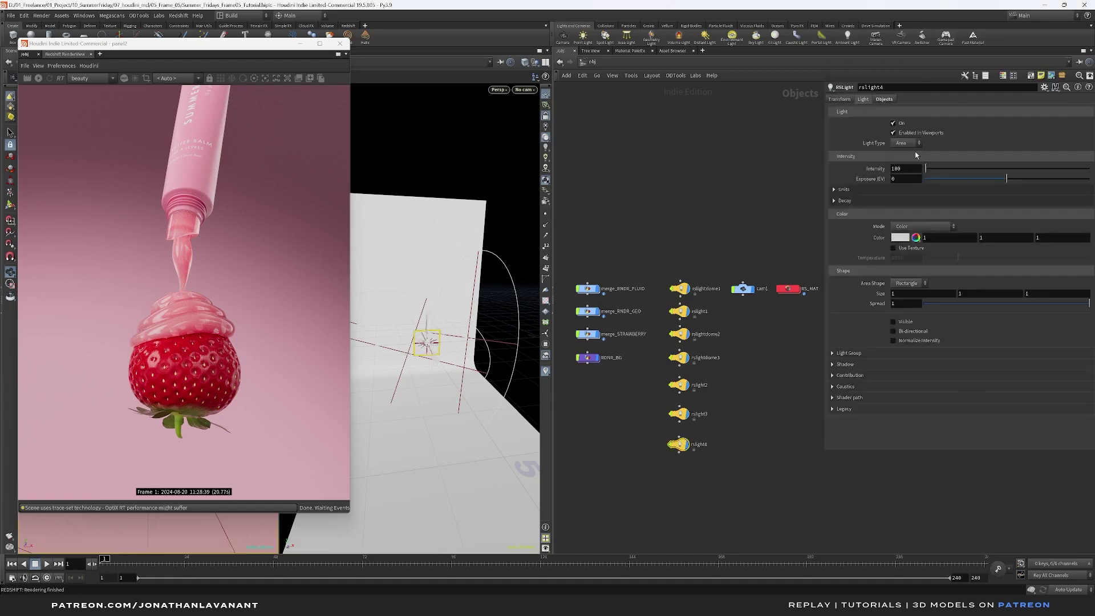
Set rslight4's intensity to 1 and its area shape to Disc.
double_click(918, 169)
text(1)
key(Return)
click(931, 283)
click(911, 293)
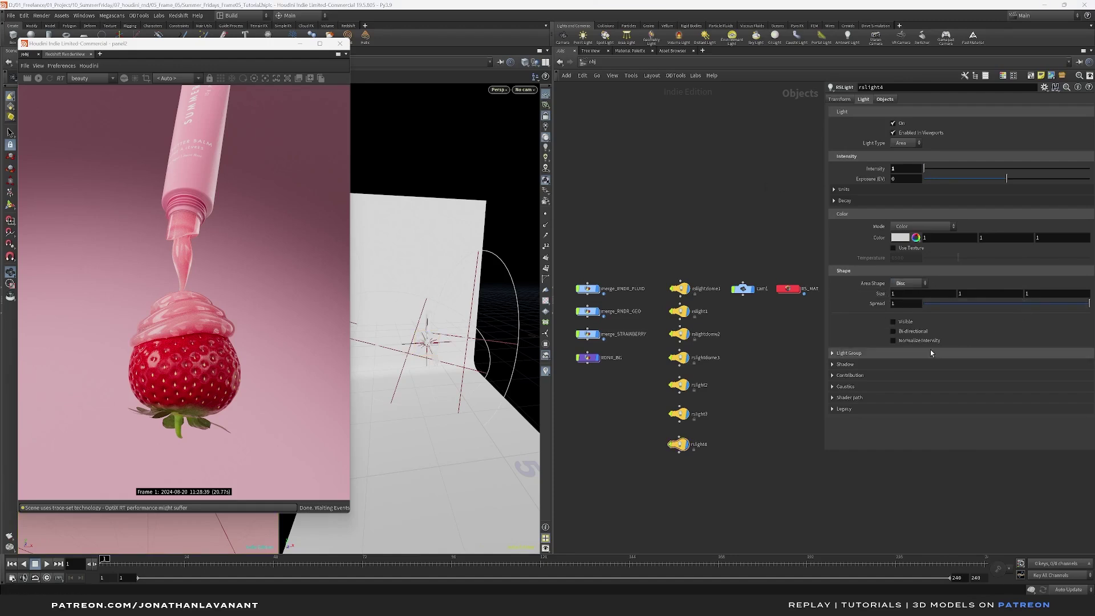
Set rslight4's diffuse contribution to 0.
click(847, 375)
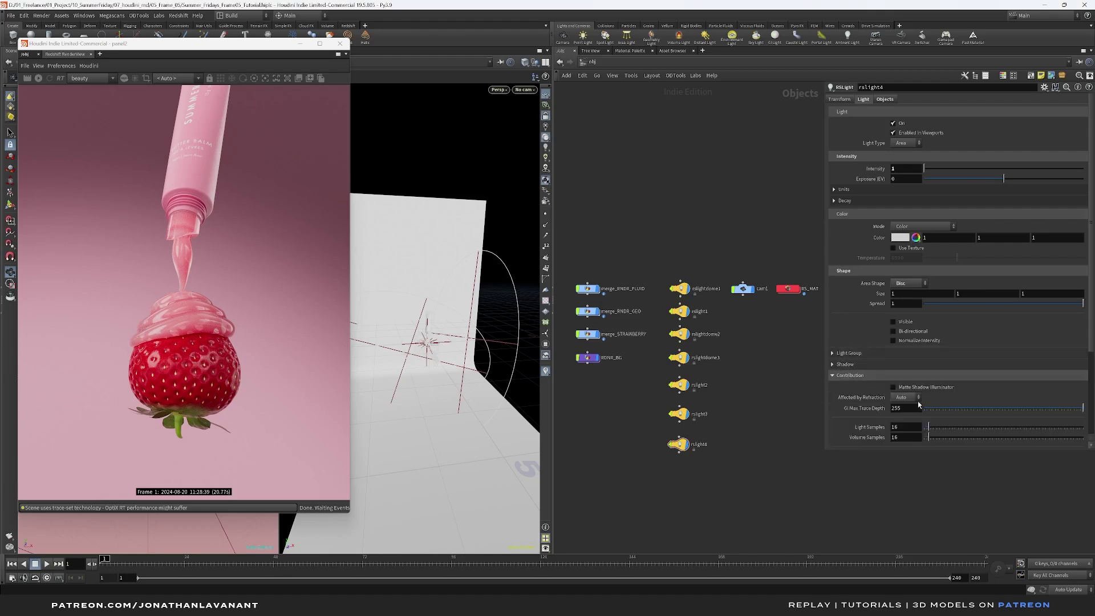
scroll(914, 430, down, 3)
click(903, 392)
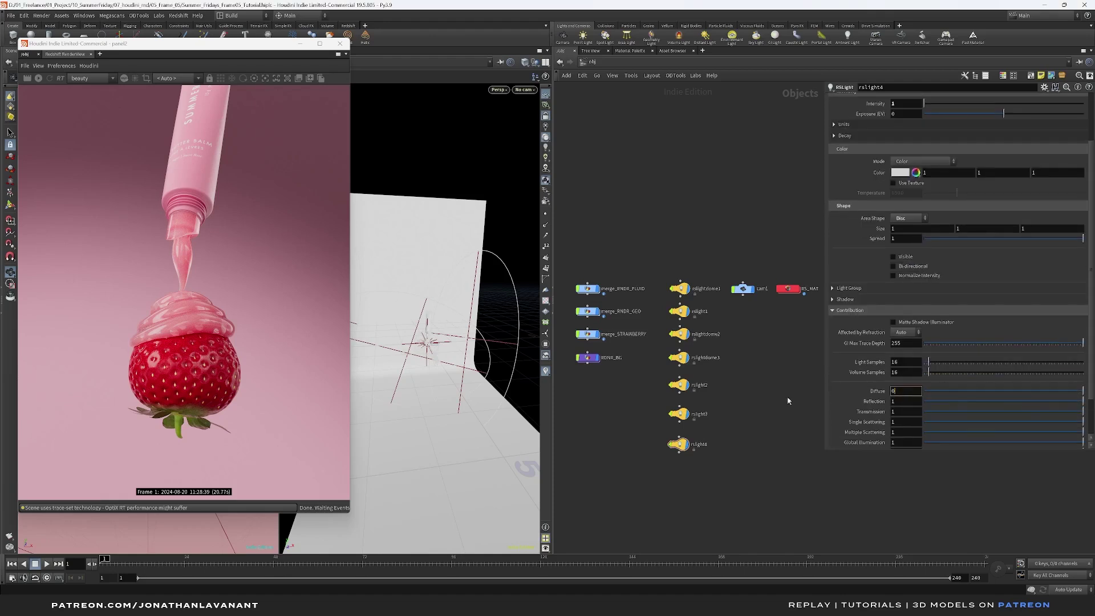
key(Return)
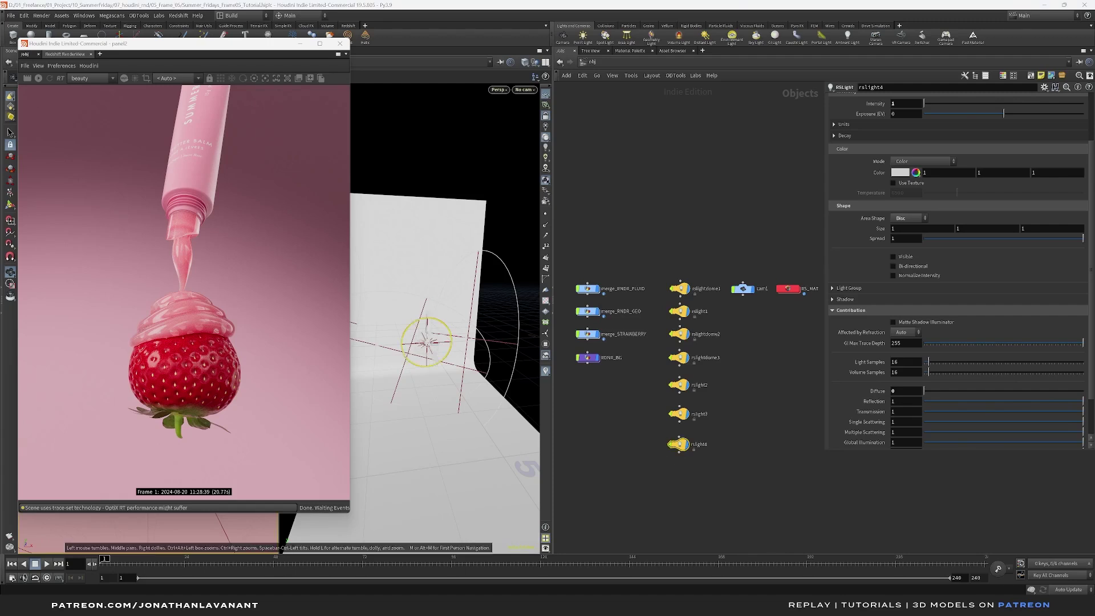
Reposition rslight4 near the strawberry with its transform handle, undoing the first move.
drag(417, 341, 455, 358)
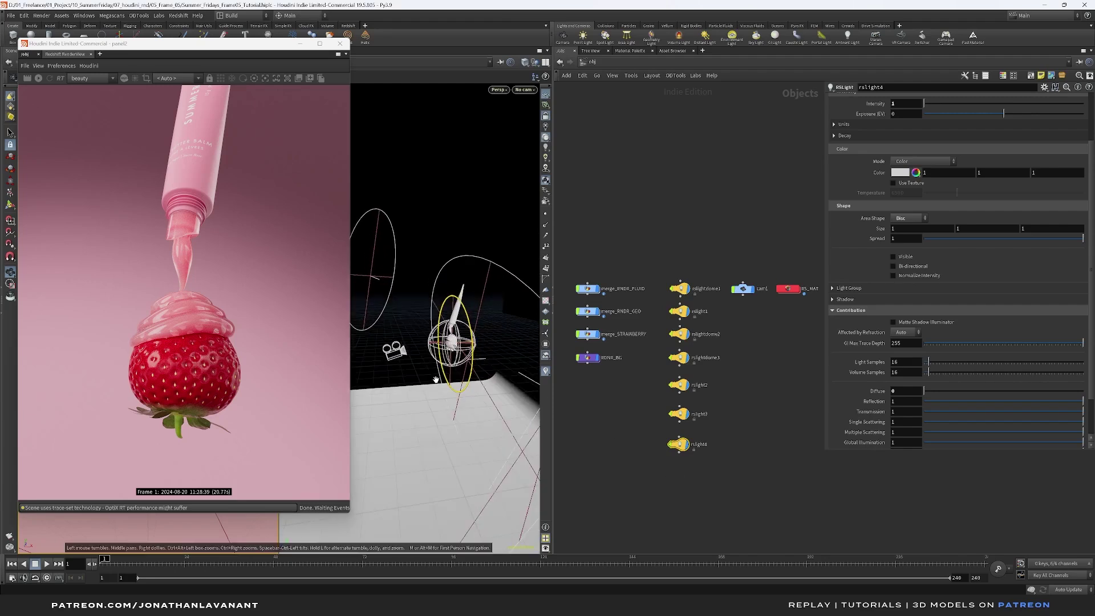
key(r)
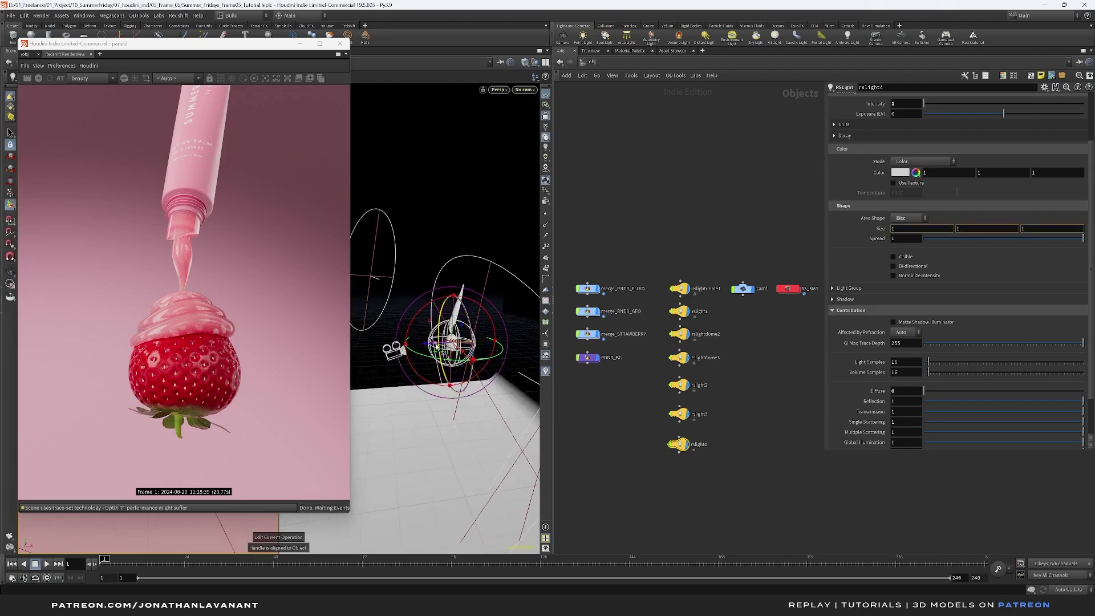
drag(469, 346, 496, 356)
key(ctrl+z)
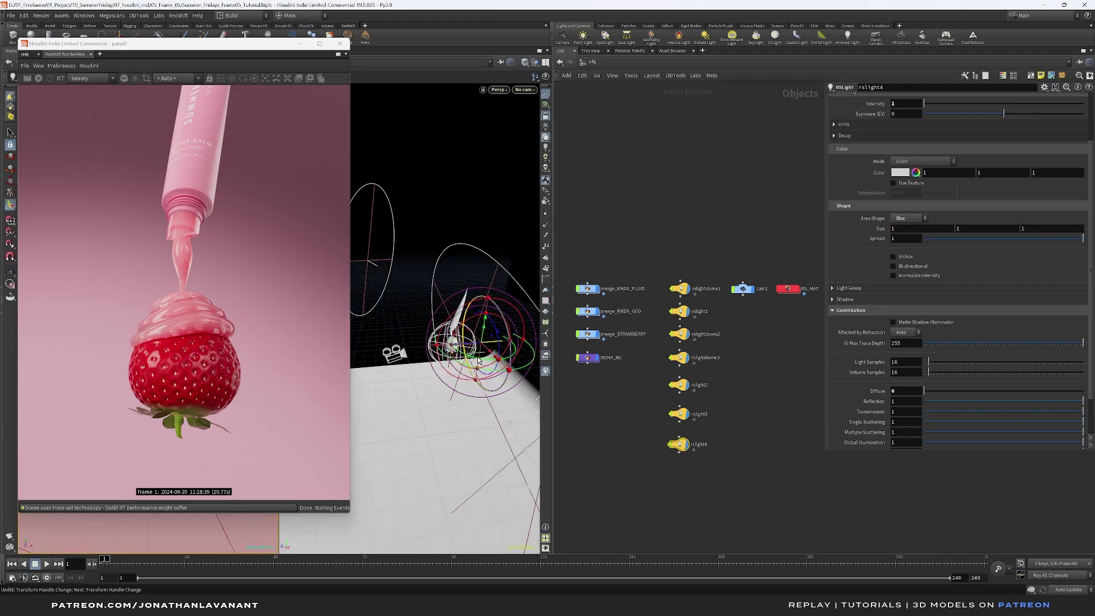
drag(476, 360, 504, 331)
drag(432, 334, 423, 334)
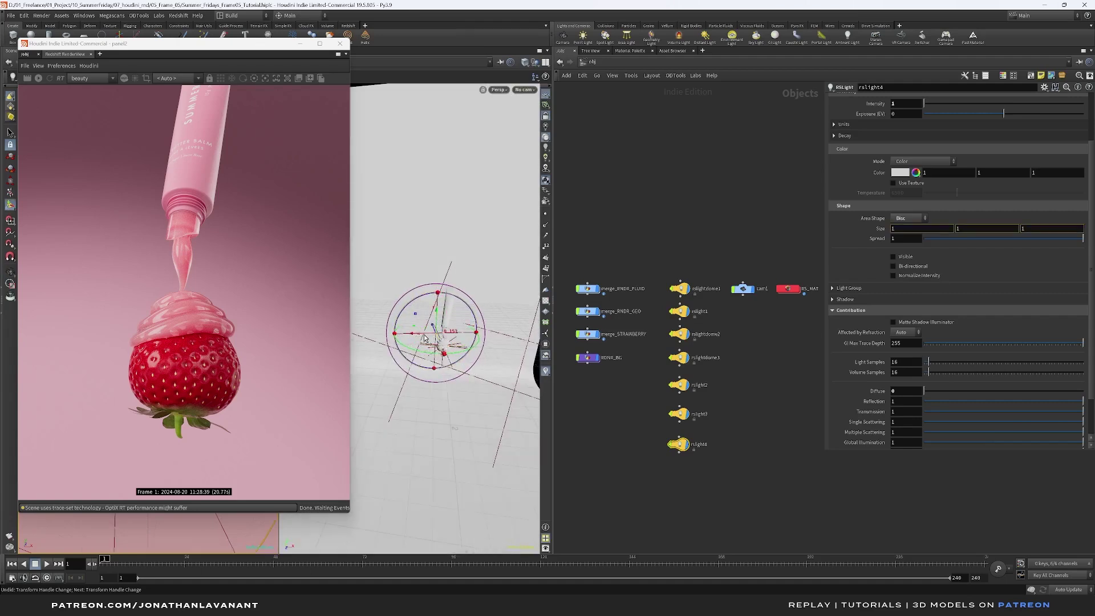
Turn off the lights other than rslight4 together and reselect rslight4.
drag(686, 421, 694, 279)
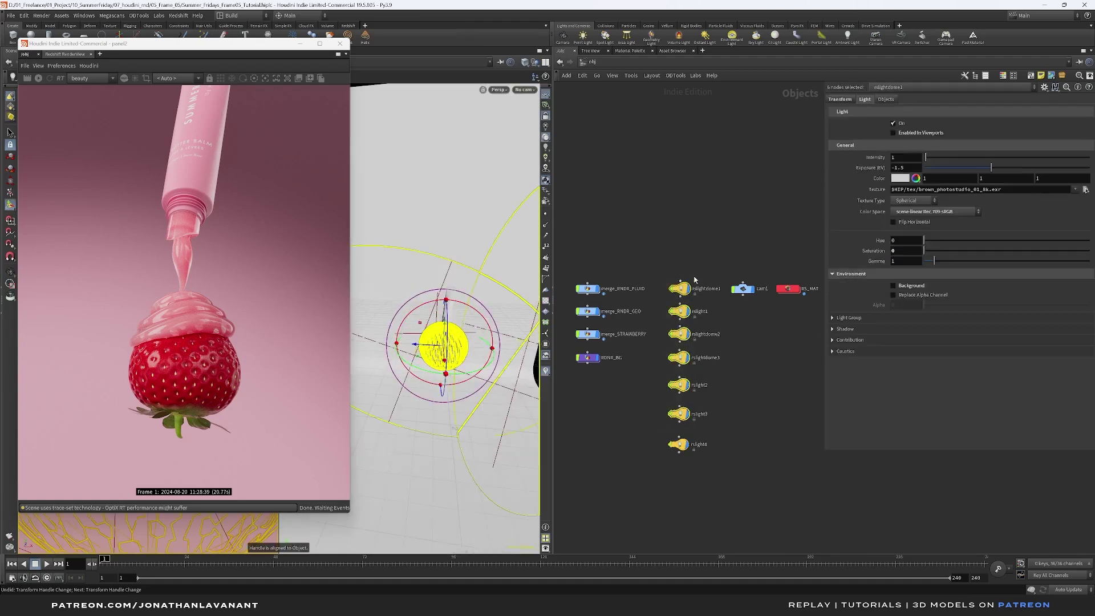
click(893, 123)
click(678, 444)
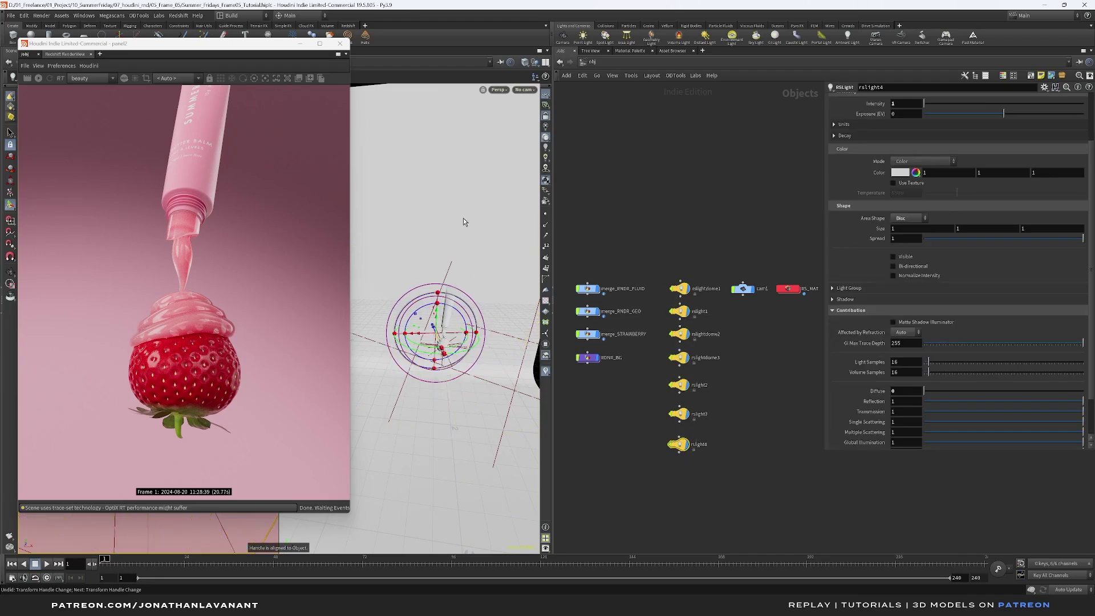
Render rslight4 on its own in the RenderView and reposition the light around the strawberry with its handle.
click(38, 77)
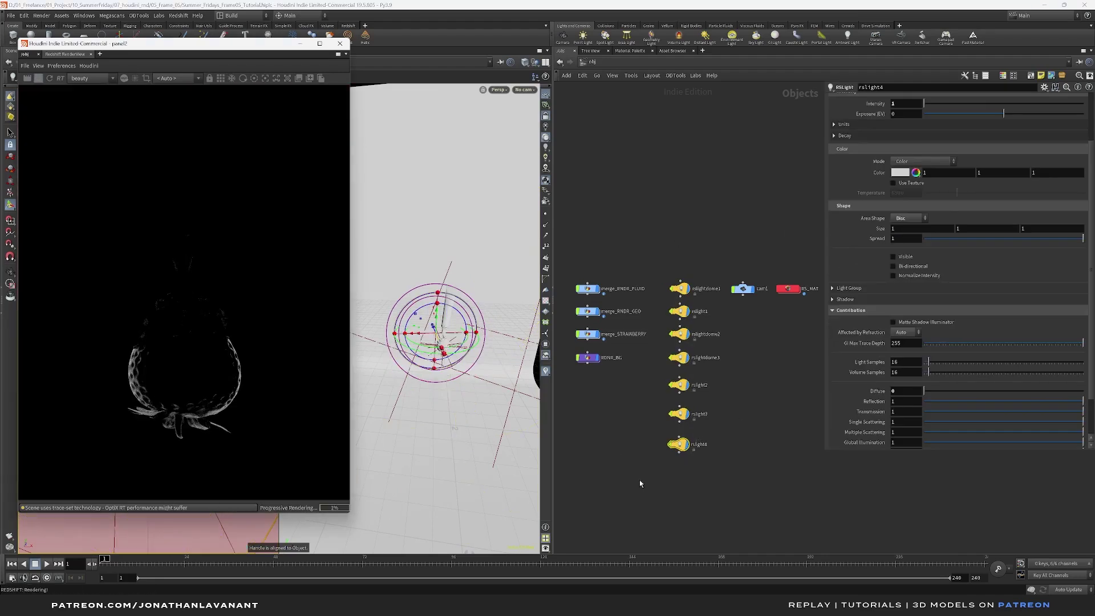
alt+drag(421, 345, 217, 334)
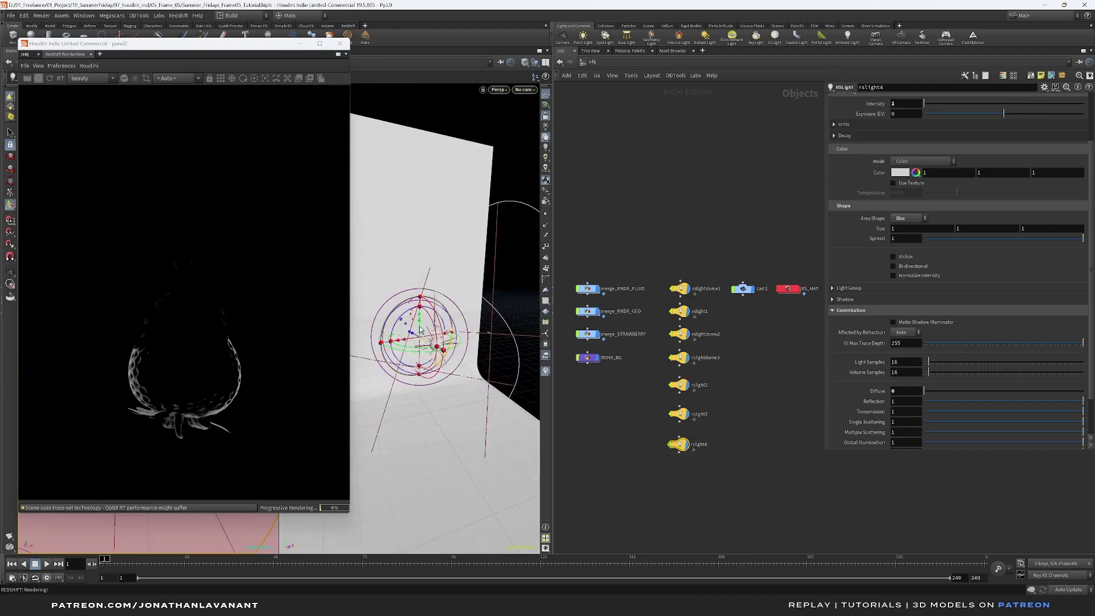
drag(422, 330, 480, 313)
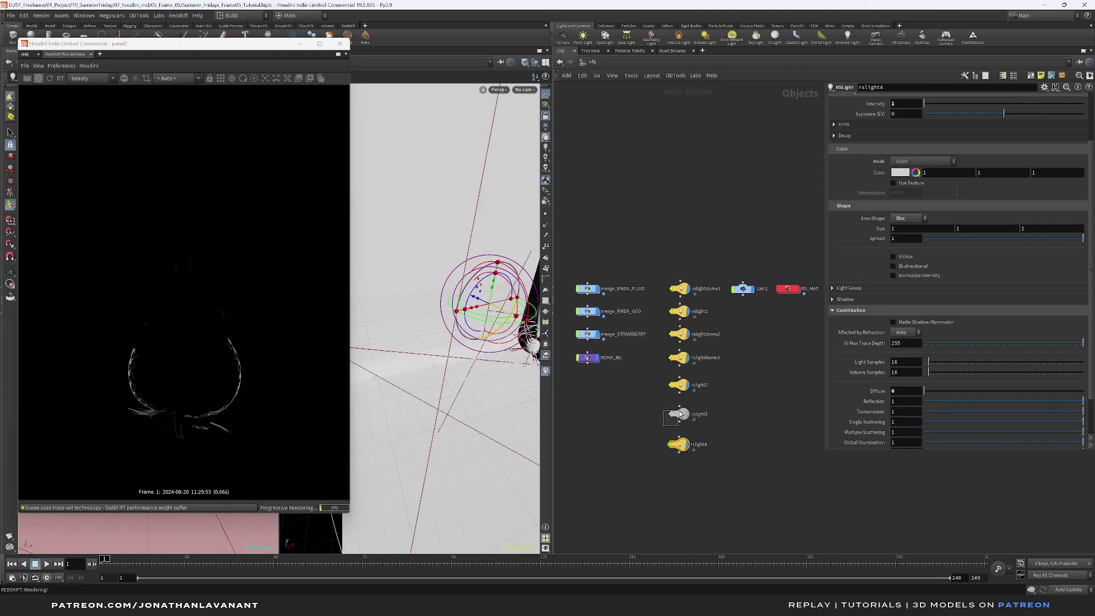
Turn the other lights back on together to preview the full lighting, and reselect rslight4.
drag(657, 419, 721, 273)
click(893, 124)
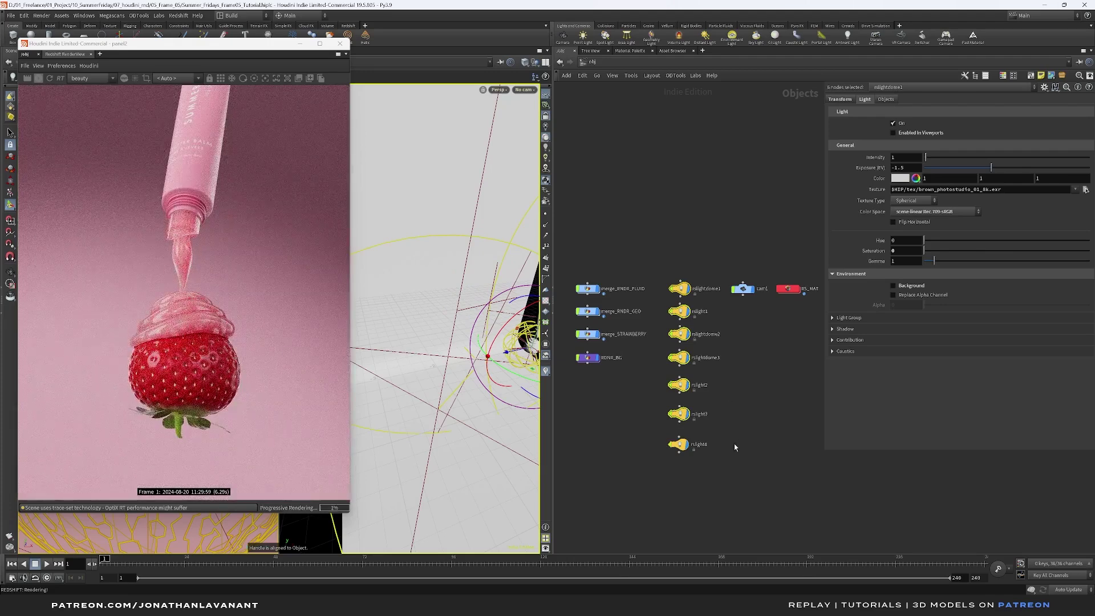
click(698, 443)
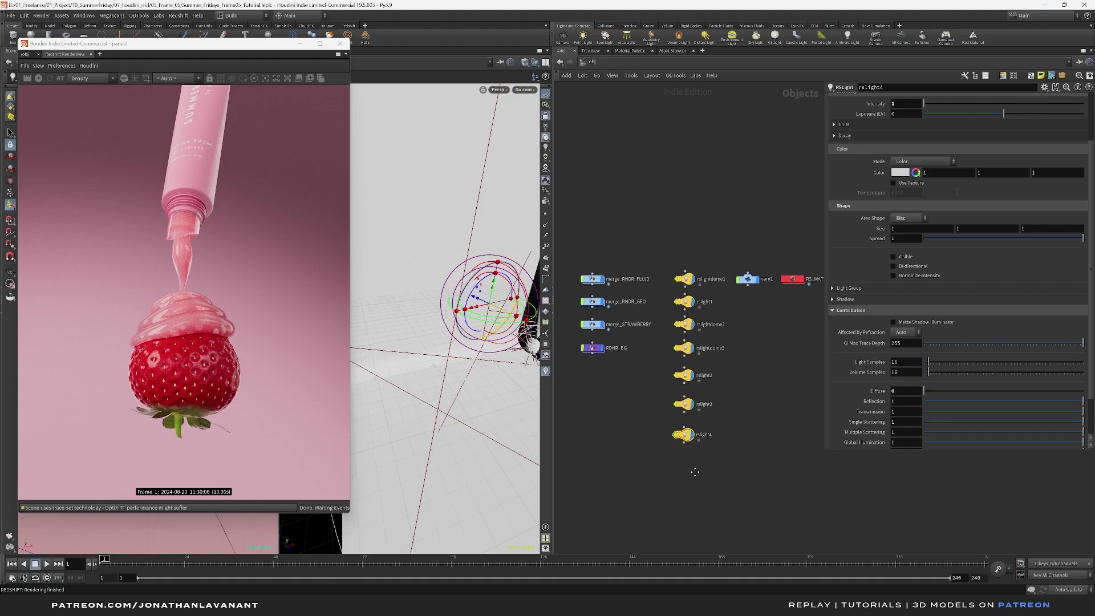
Add a new Redshift light below rslight4 and enable its light only for merge_RNDR_FLUID.
key(Tab)
text(rsl)
key(Return)
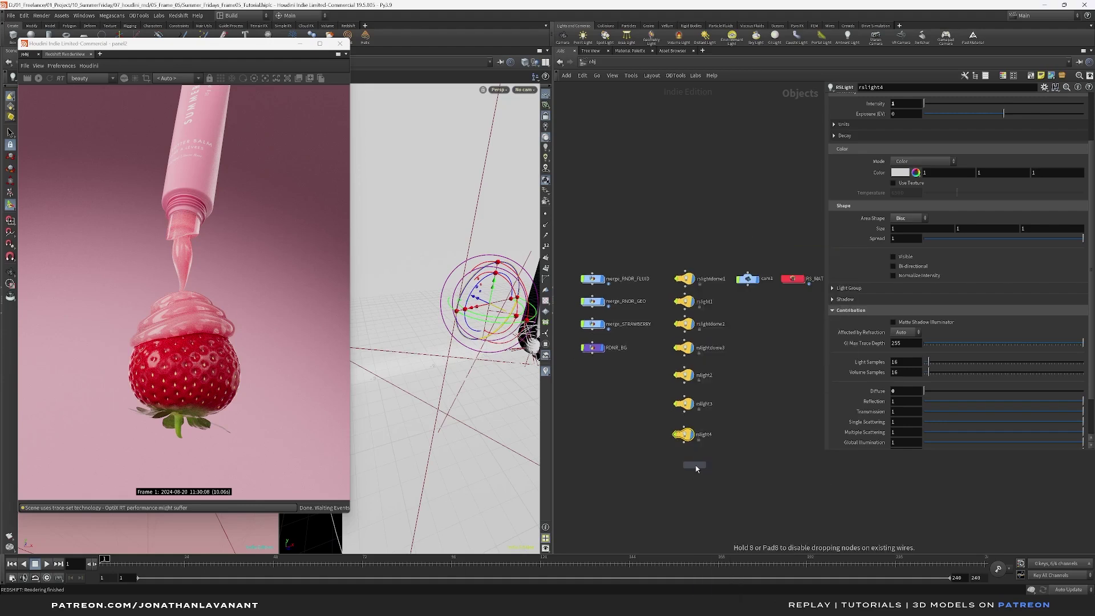
click(691, 465)
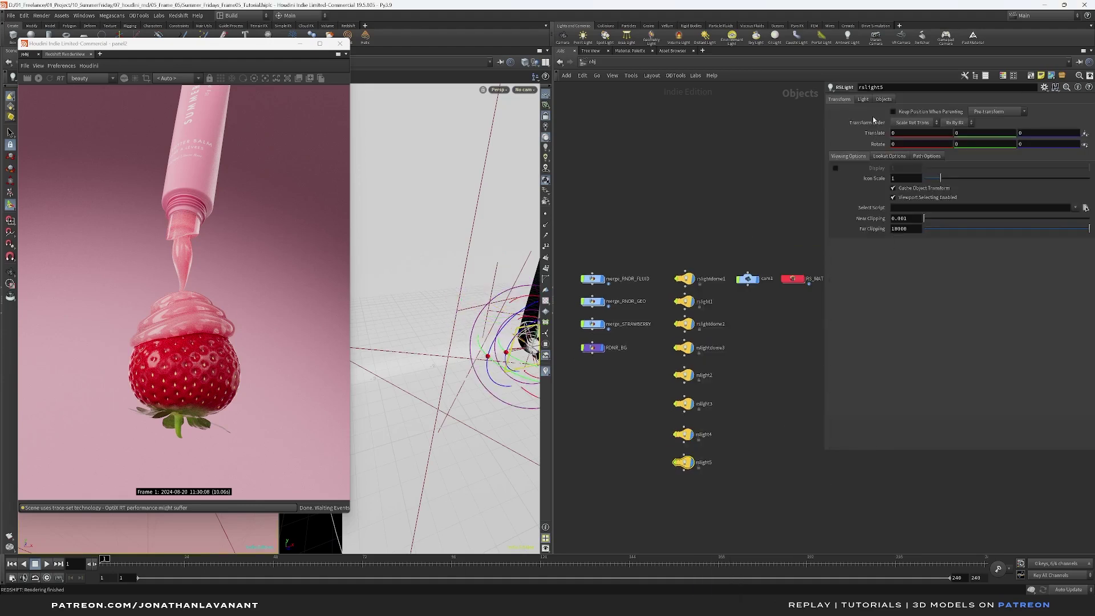
click(884, 99)
click(1085, 121)
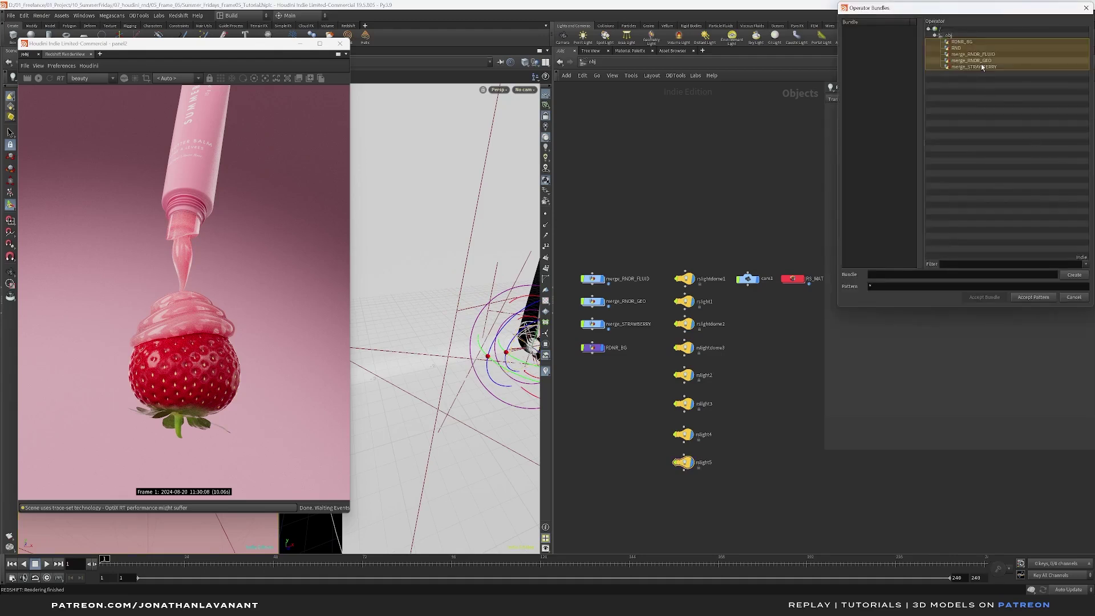
click(968, 54)
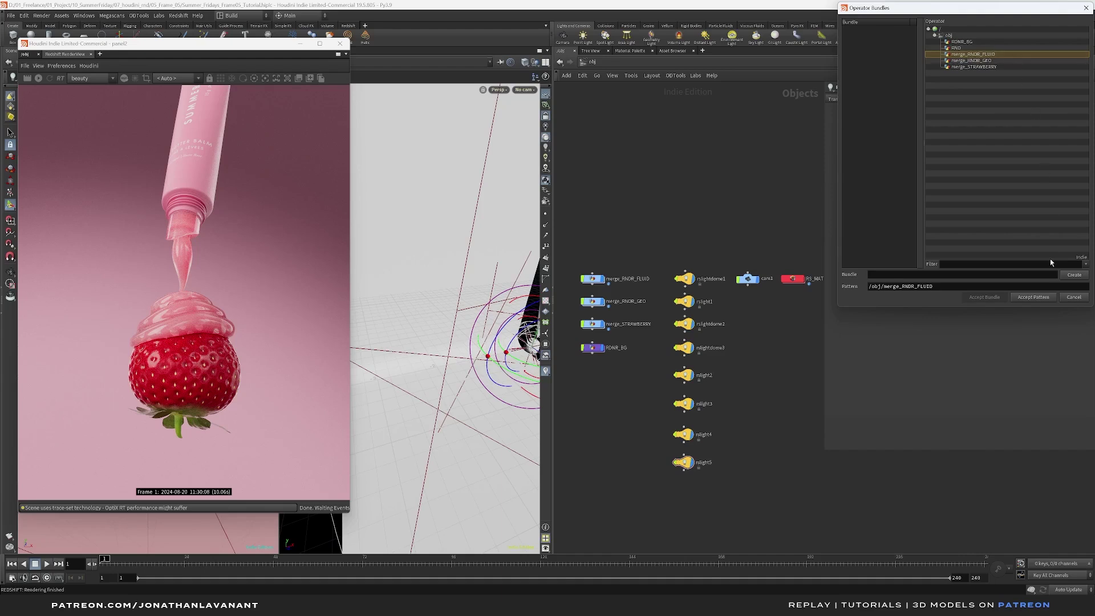
click(1033, 297)
Set rslight5's intensity to 0.5 and its area shape to Disc.
click(864, 99)
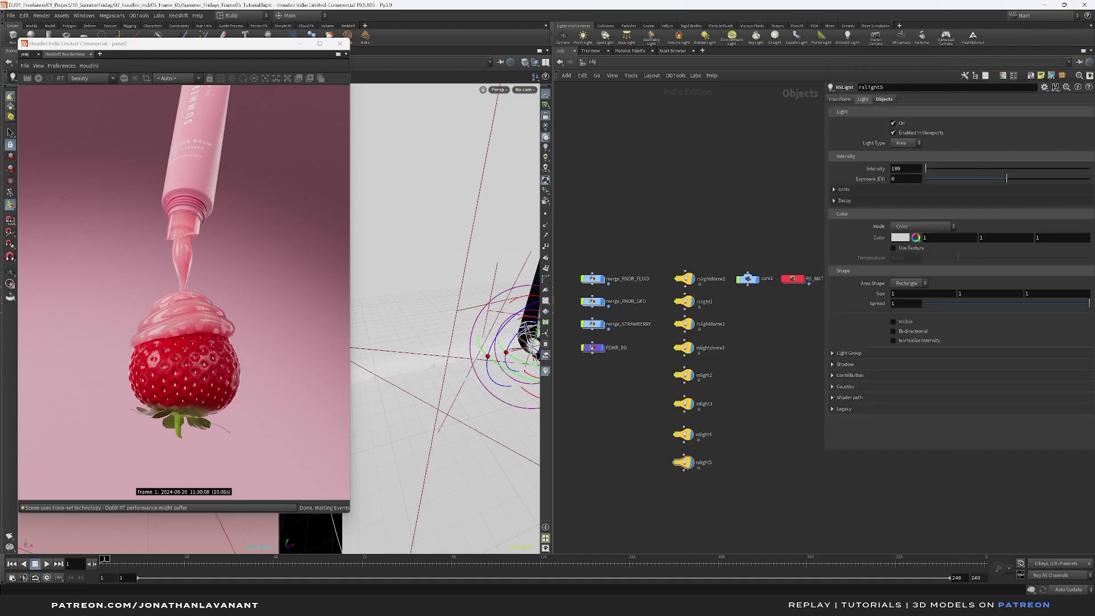
click(912, 168)
text(0.5)
key(Return)
click(909, 284)
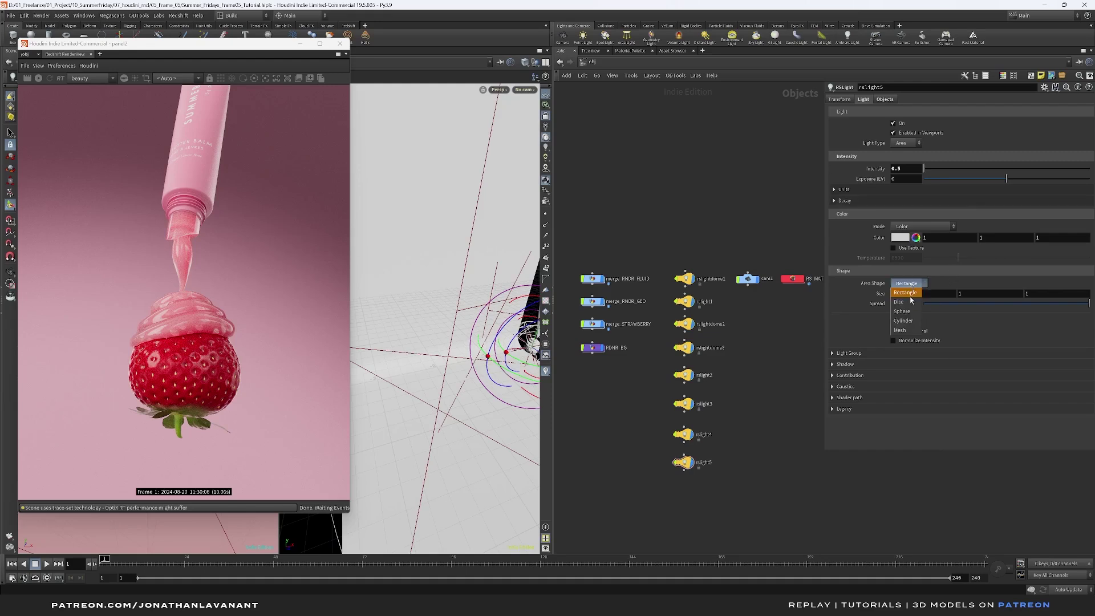
click(911, 302)
Set rslight5's size to 2 by 4, its spread to 0.75 and its diffuse contribution to 0.
click(910, 294)
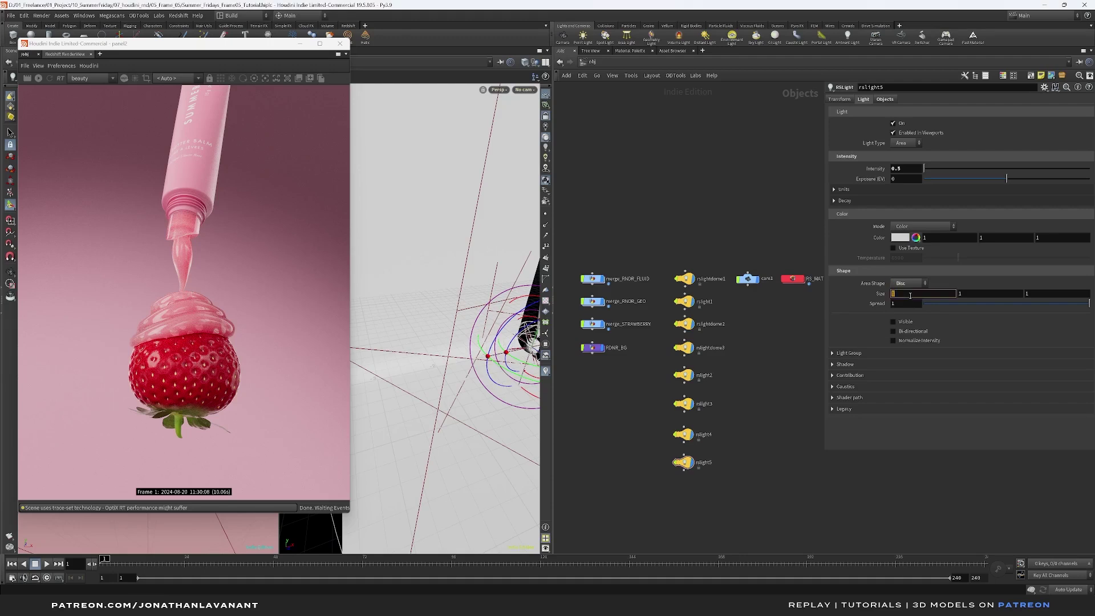
click(913, 302)
text(0.75)
key(Return)
click(849, 375)
scroll(896, 411, down, 3)
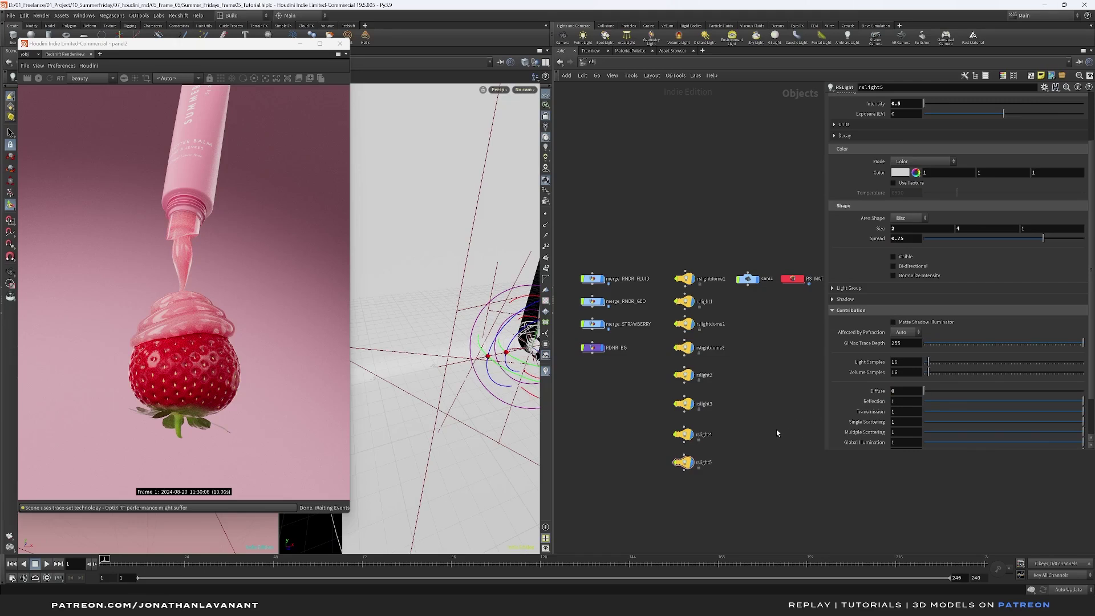
Select rslight5 and reposition it near the tube and fluid with its transform handle.
click(675, 460)
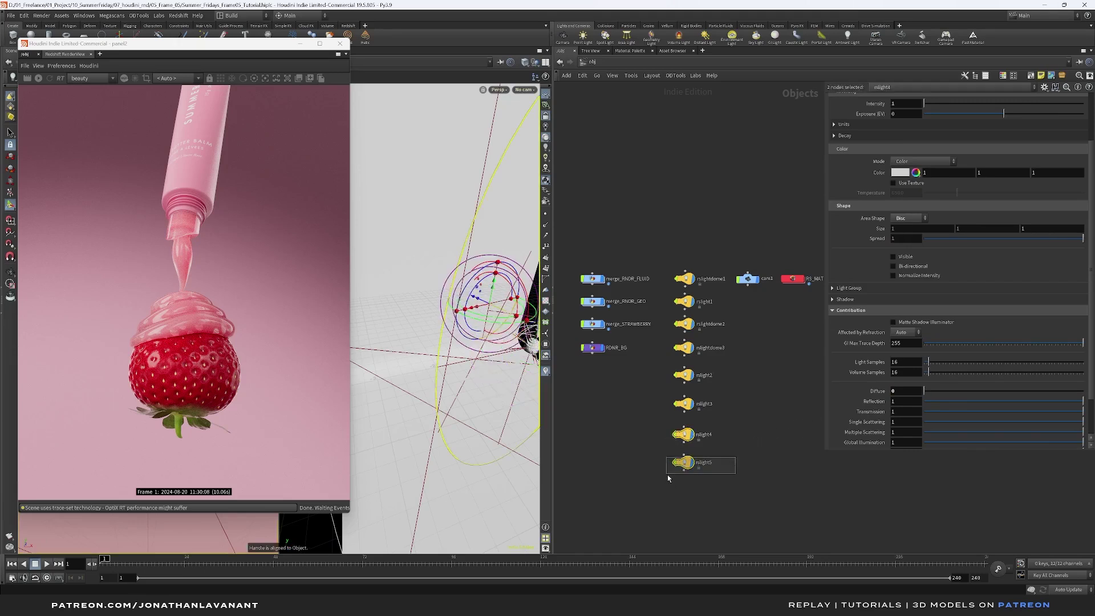
drag(530, 340, 491, 365)
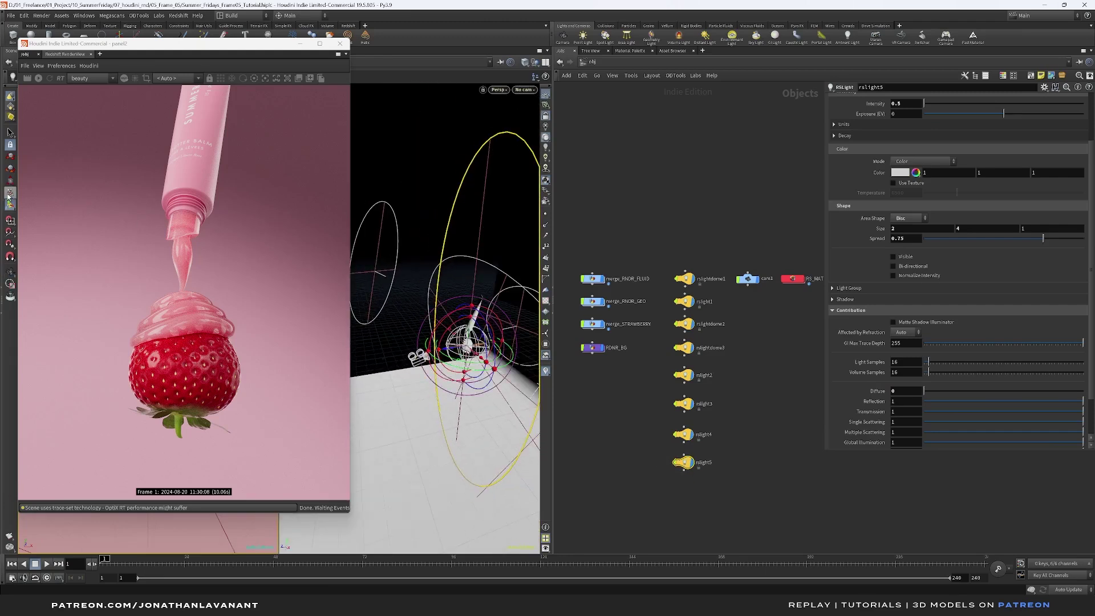
drag(460, 355, 495, 357)
Turn off the lights other than rslight5 together, reselect rslight5 and start the RenderView preview.
drag(666, 446, 700, 226)
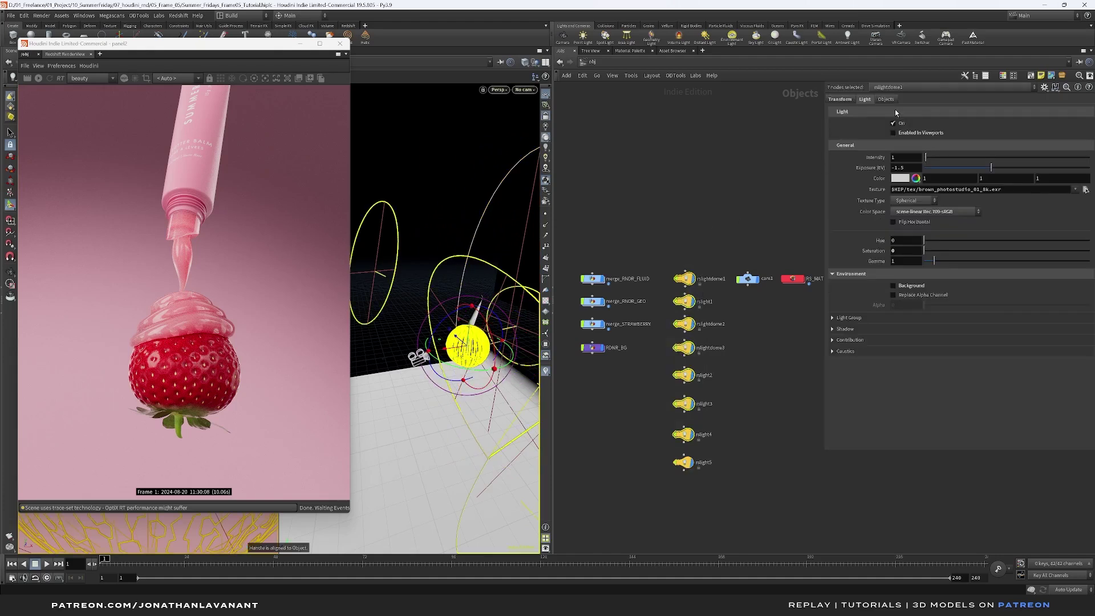
click(683, 462)
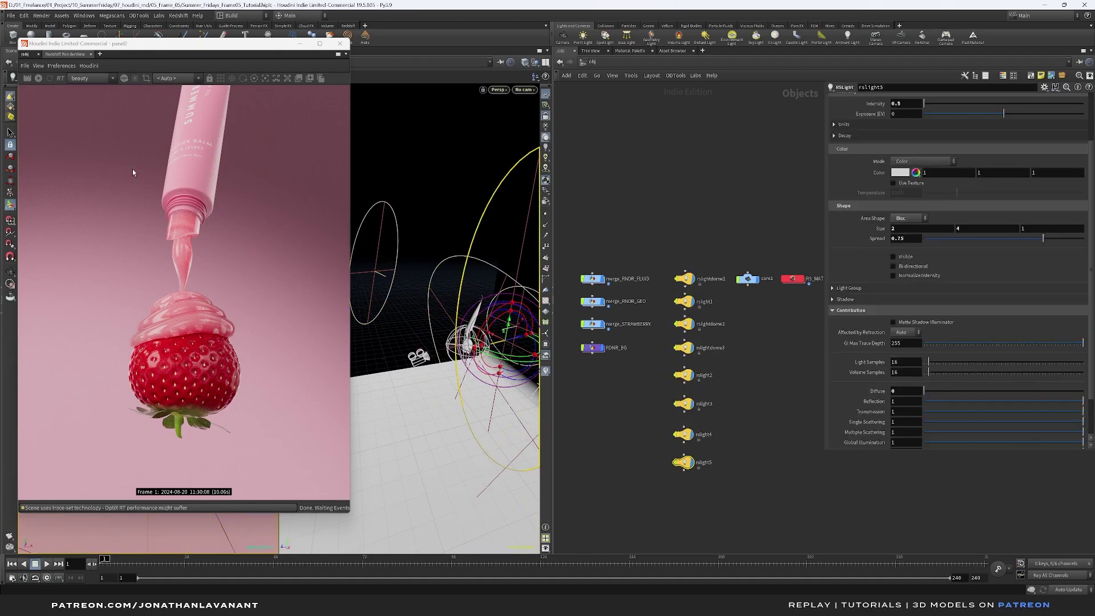
click(44, 79)
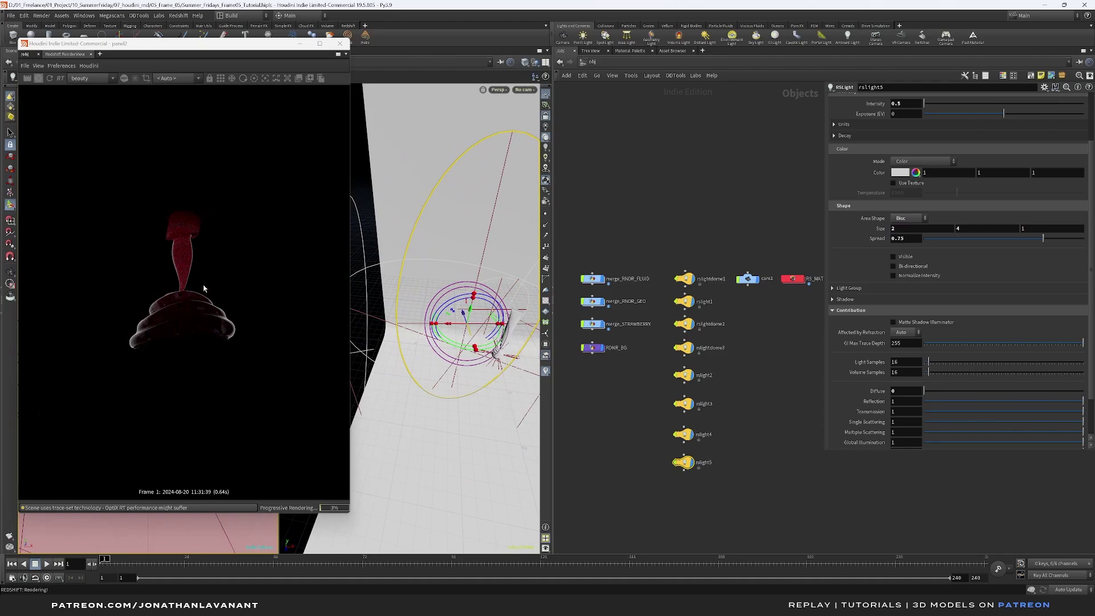
Adjust rslight5's multiple scattering contribution, trying 0 and 0.35 before entering another value.
scroll(861, 378, down, 2)
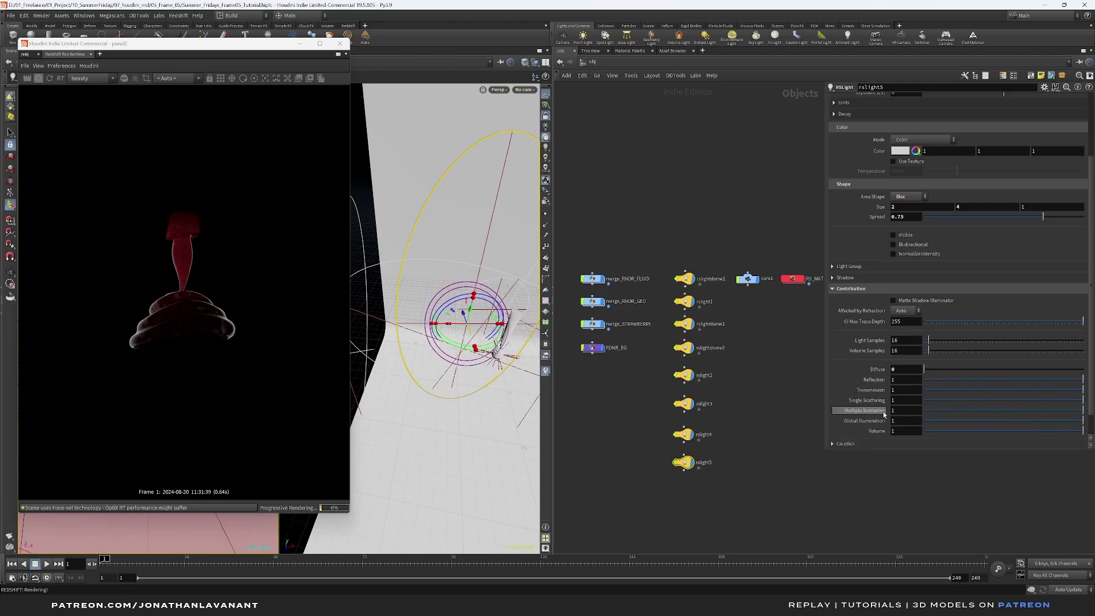
click(910, 410)
key(Return)
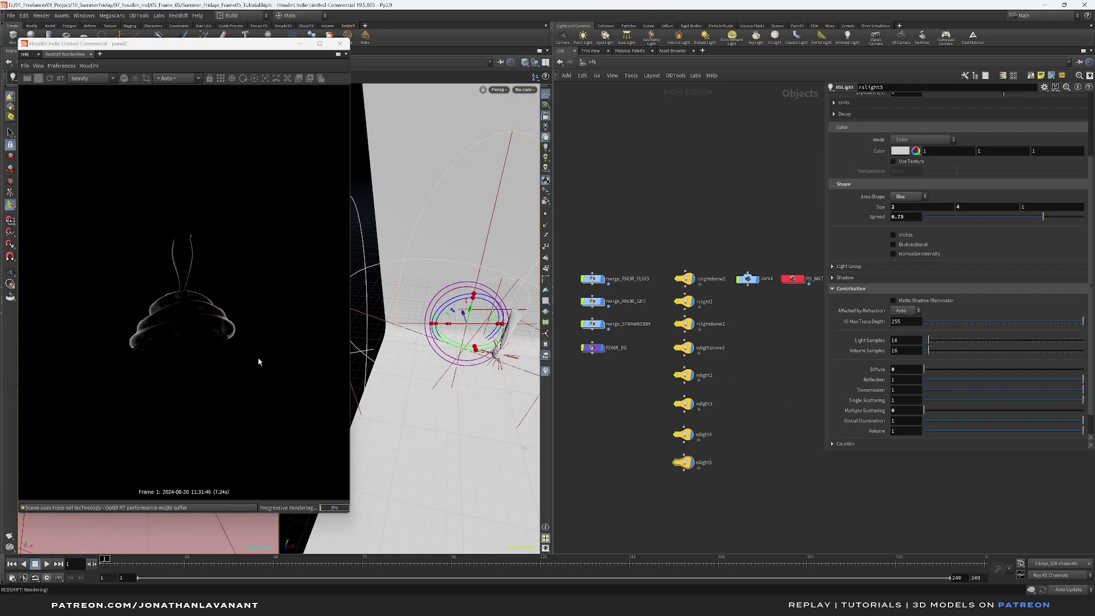
click(906, 411)
text(0.35)
key(Return)
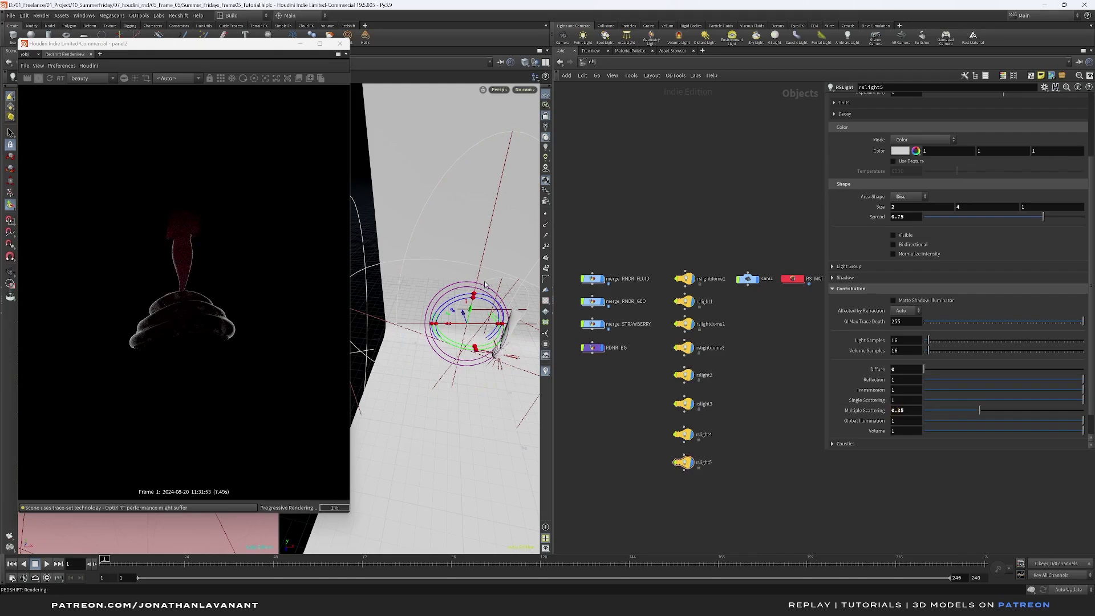
click(901, 411)
key(BackSpace)
key(Return)
Turn the lights other than rslight5 back on together to preview the full lighting.
drag(659, 444, 758, 210)
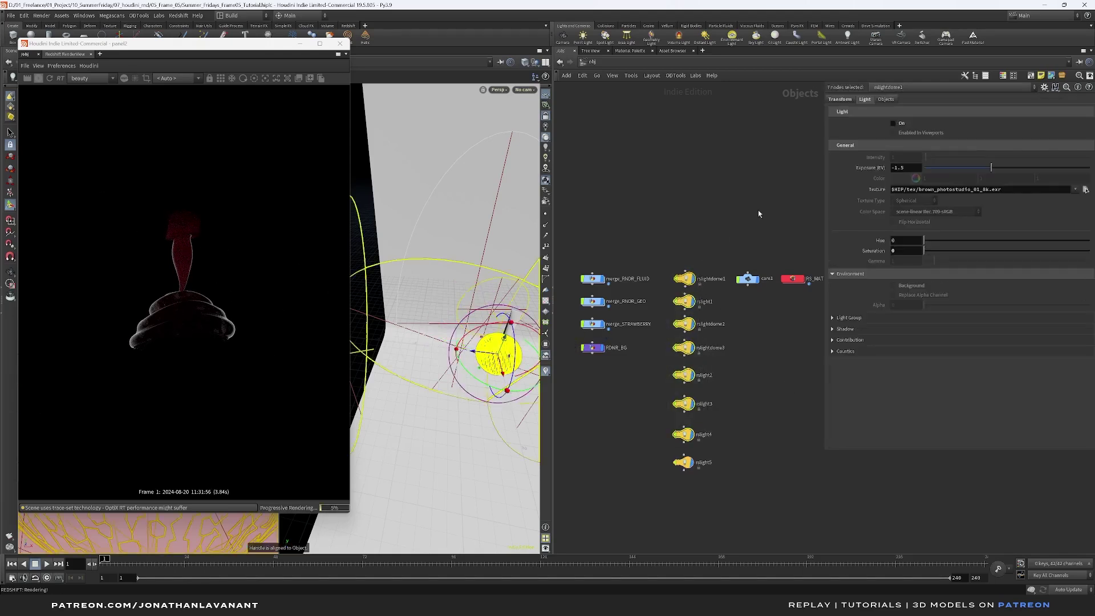
click(892, 123)
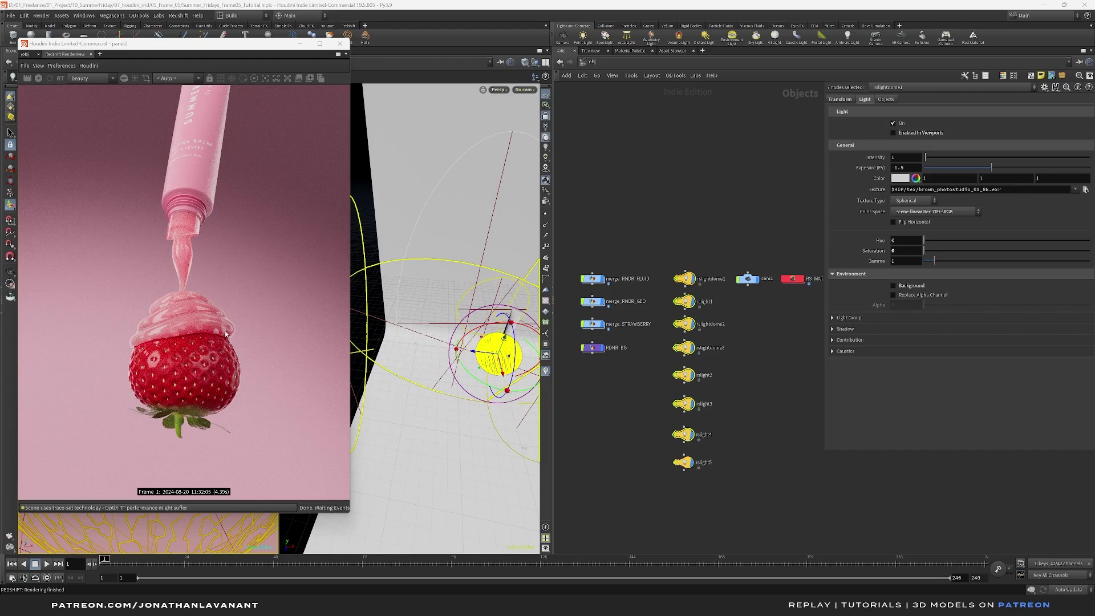
middle_drag(684, 501, 687, 454)
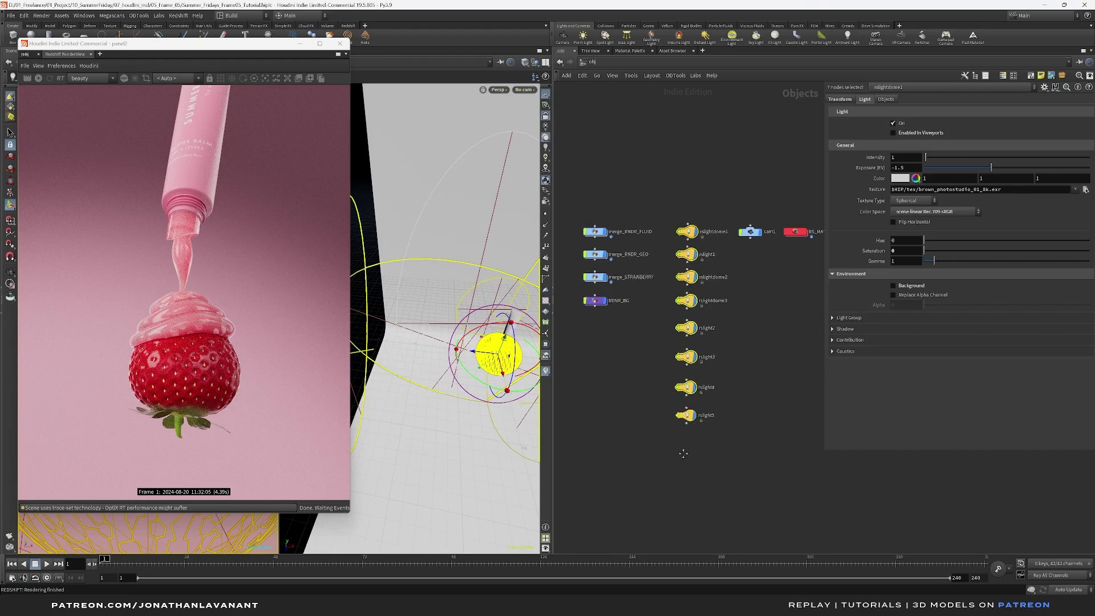
click(688, 453)
key(Tab)
text(rs)
key(Escape)
click(688, 456)
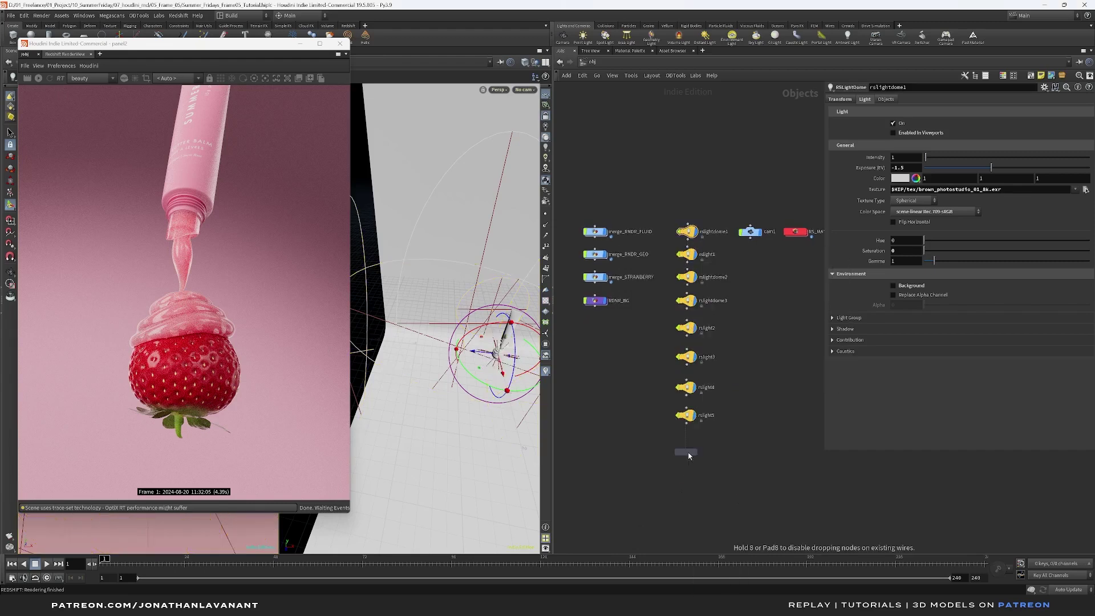
Add another Redshift light below rslight5 in the object network.
key(Tab)
text(re)
key(BackSpace)
key(BackSpace)
text(rs)
key(Return)
click(683, 446)
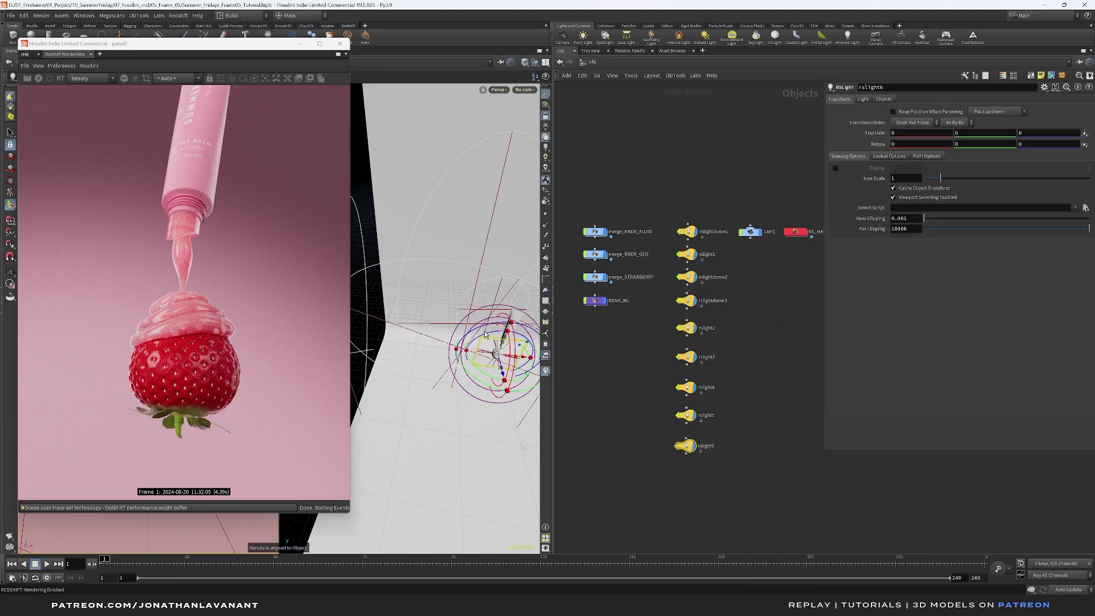
Enable rslight6's light only for merge_STRAWBERRY.
click(883, 99)
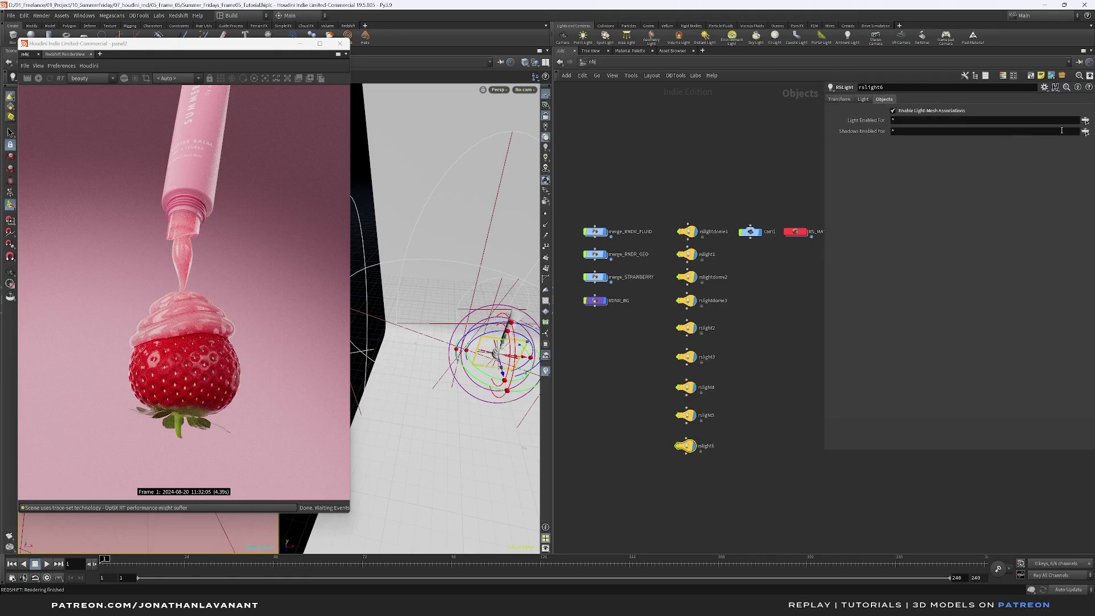
click(1085, 131)
click(985, 66)
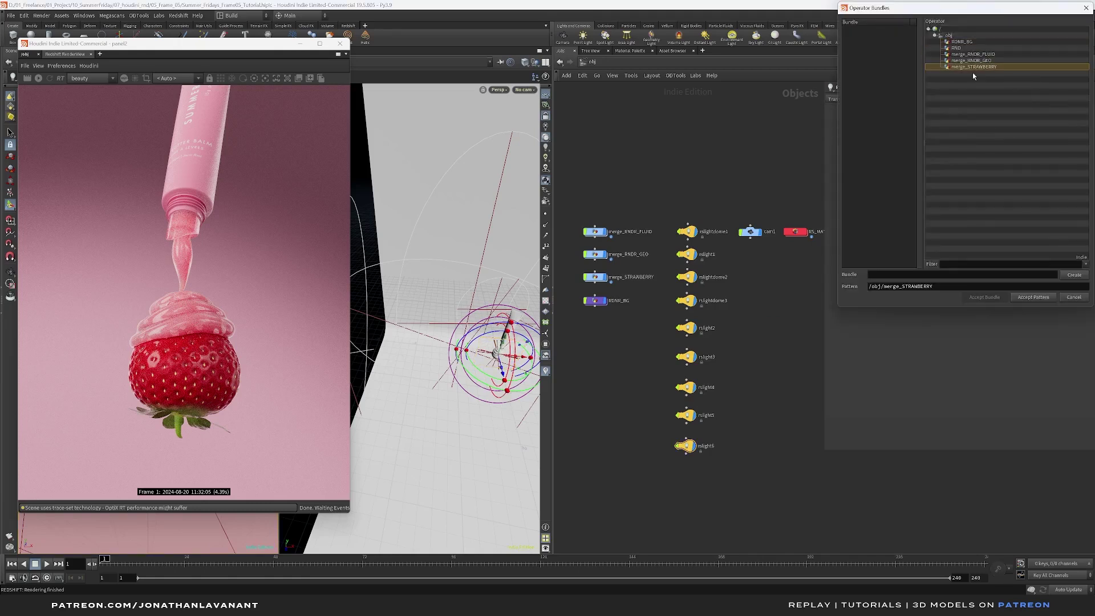
click(1032, 297)
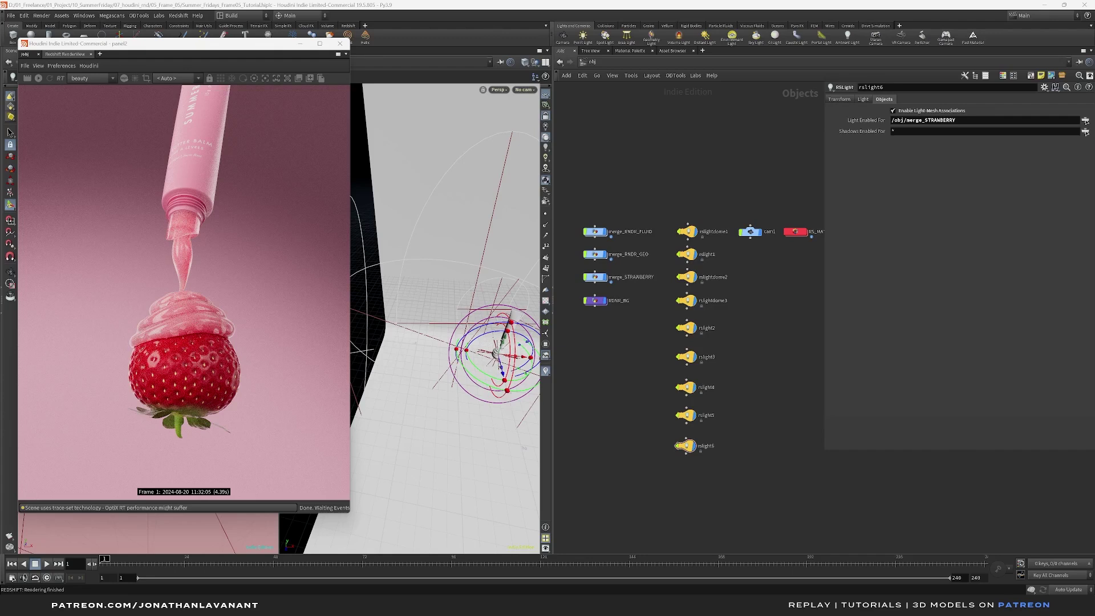
Set rslight6's intensity to 1 and its area shape to Disc.
click(863, 100)
double_click(907, 169)
text(1)
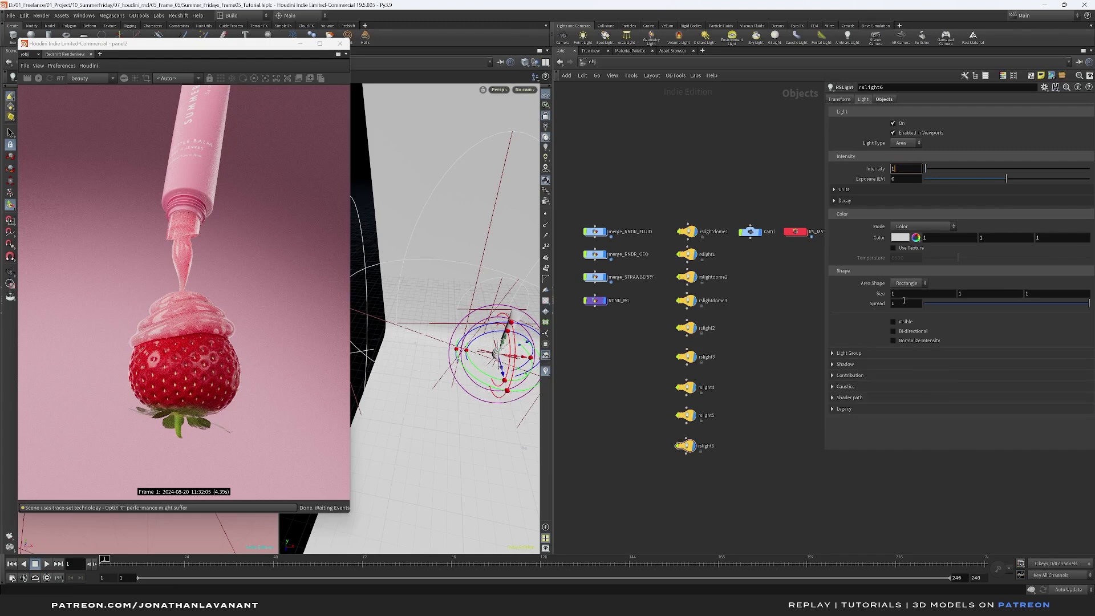
click(908, 283)
click(910, 294)
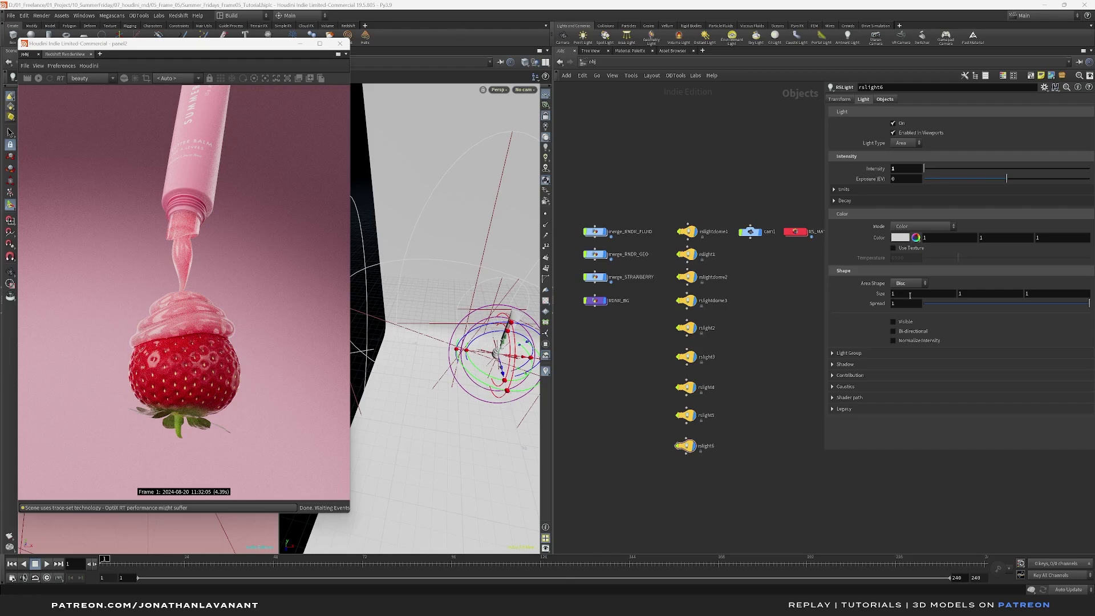
Set rslight6's disc size to 8 by 8.
double_click(909, 293)
text(8)
double_click(997, 292)
text(8)
key(Return)
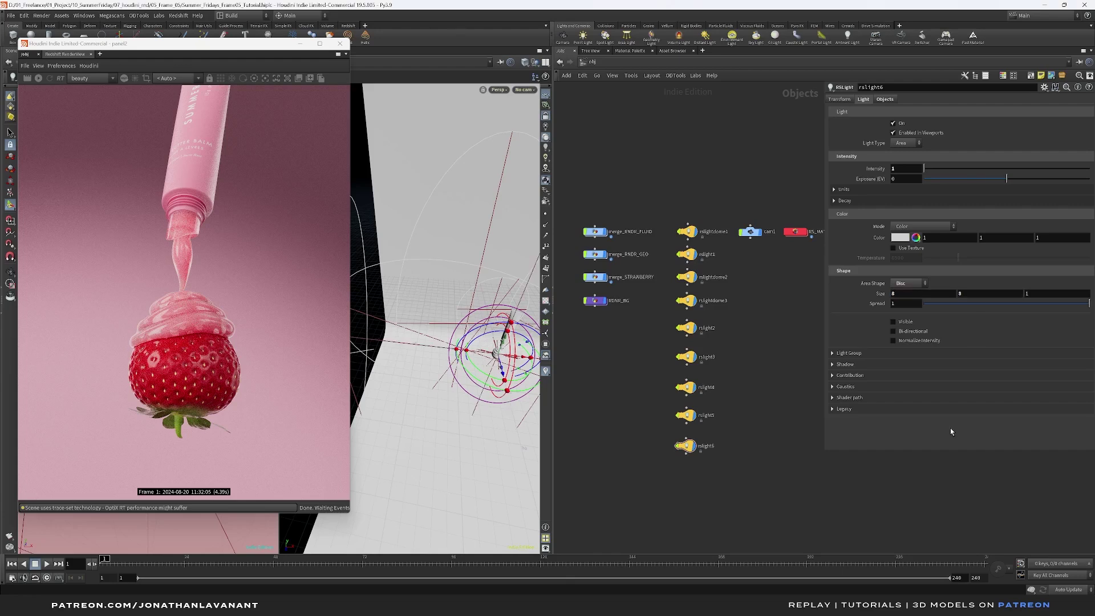
Set rslight6's reflection contribution to 0.3.
click(845, 376)
scroll(896, 427, down, 2)
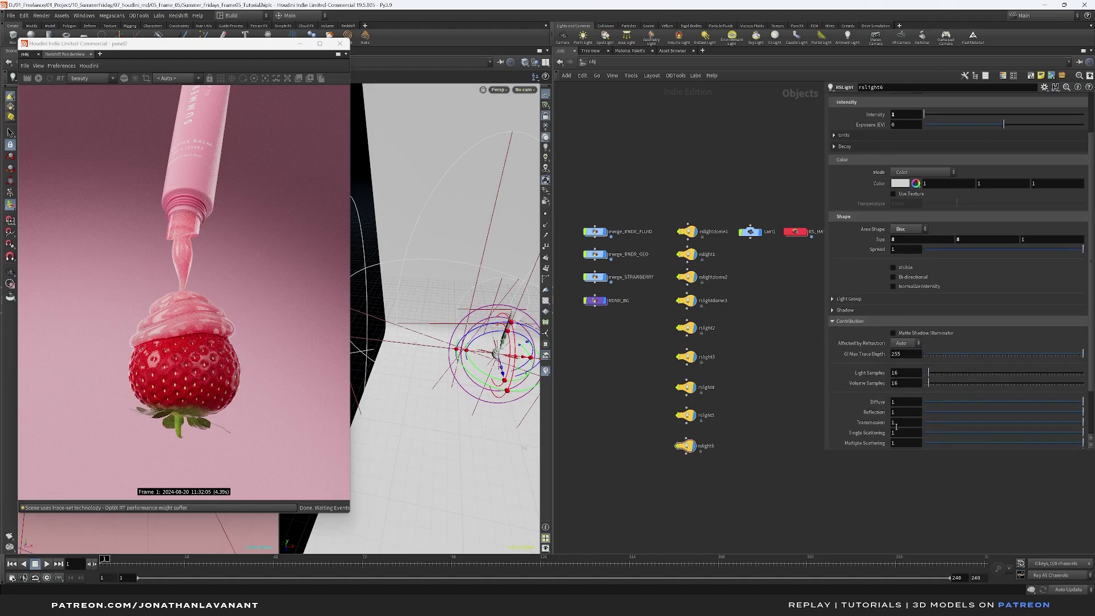
double_click(900, 414)
text(0.2)
text(3)
key(Return)
Make the perspective viewport look through rslight6.
alt+right_drag(501, 359, 474, 374)
alt+drag(474, 374, 452, 358)
click(527, 89)
mouse_move(540, 148)
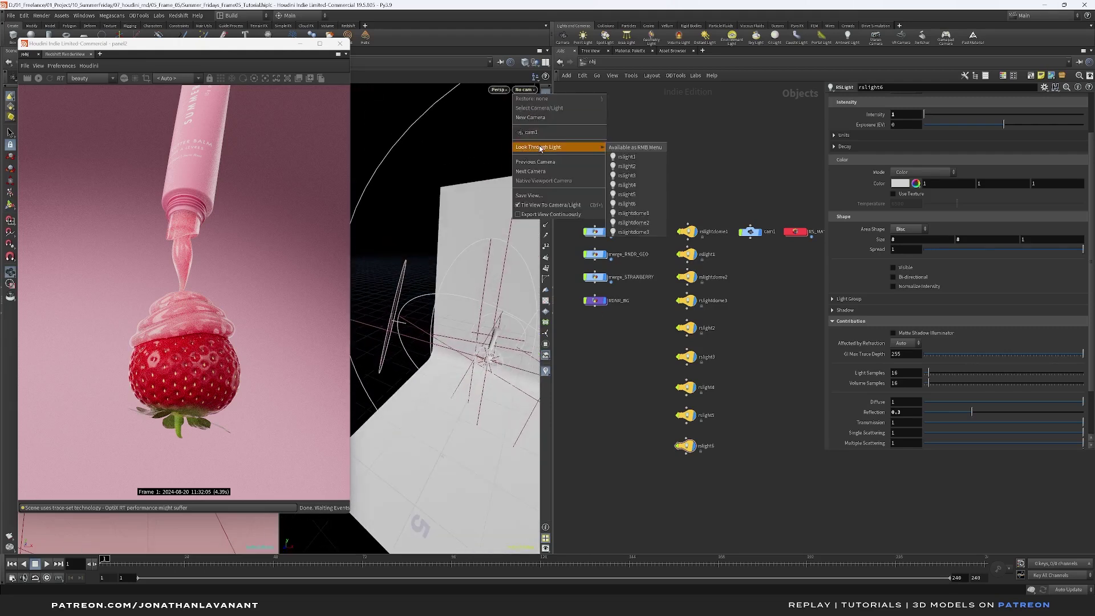
click(627, 203)
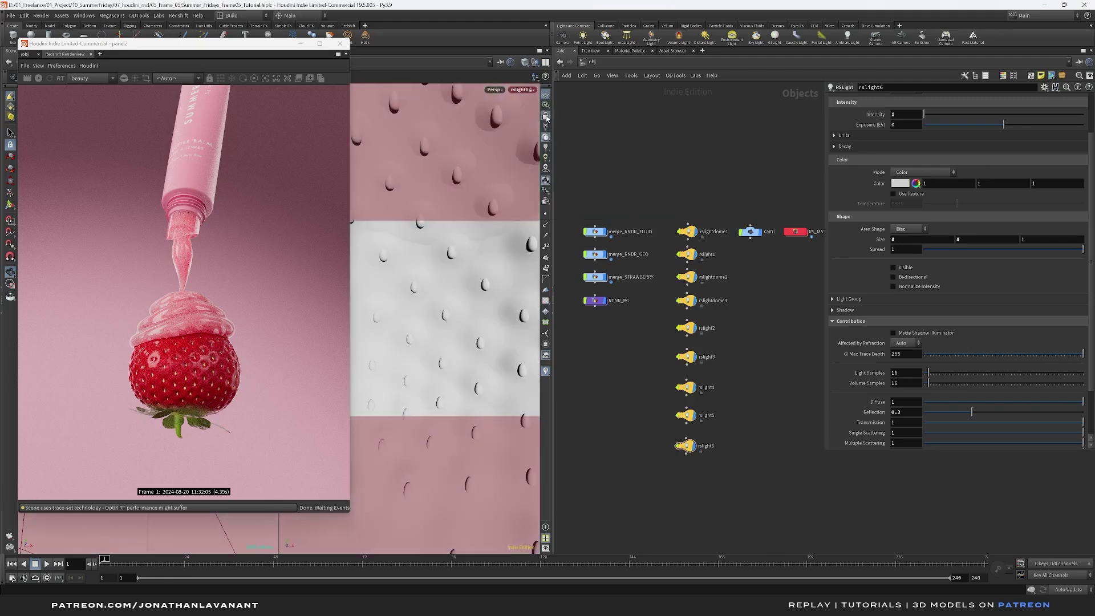
Switch all the lights off and back on together to compare the shot in the RenderView.
drag(468, 286, 465, 323)
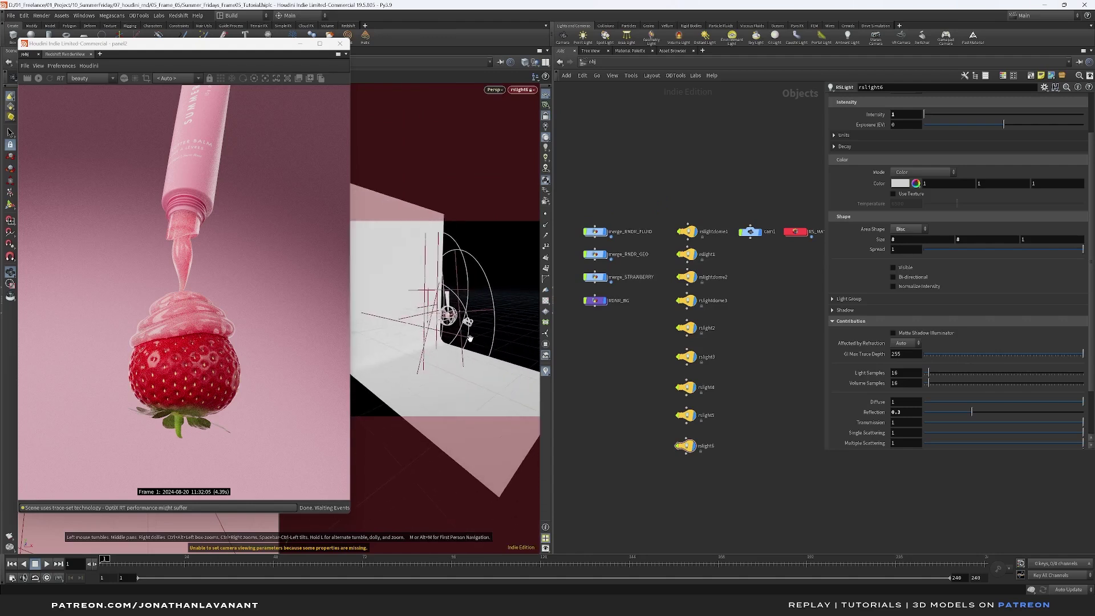
drag(663, 434, 724, 226)
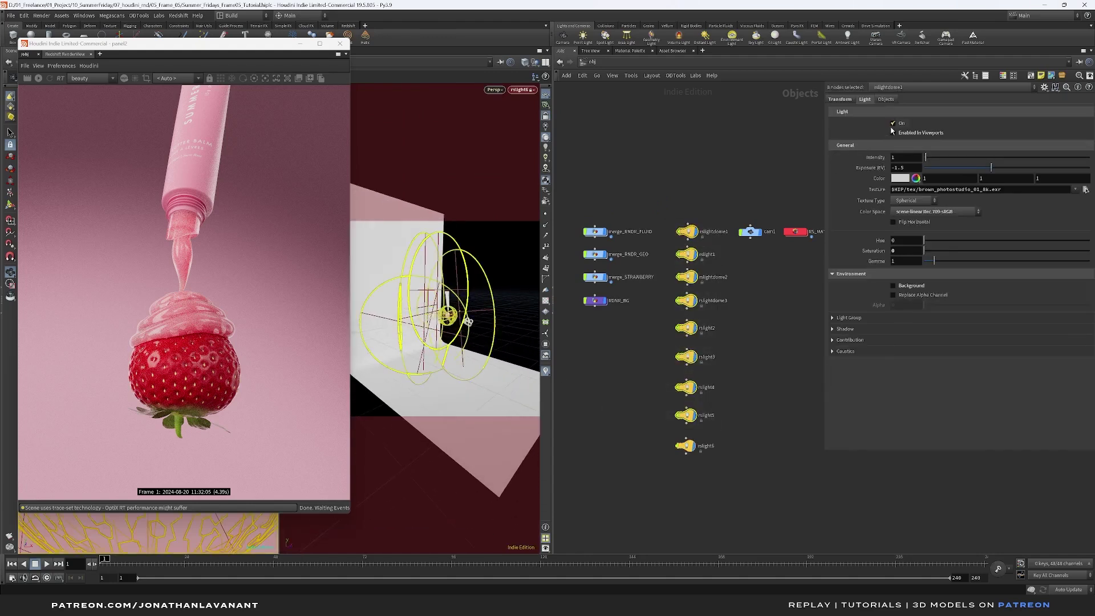
click(38, 78)
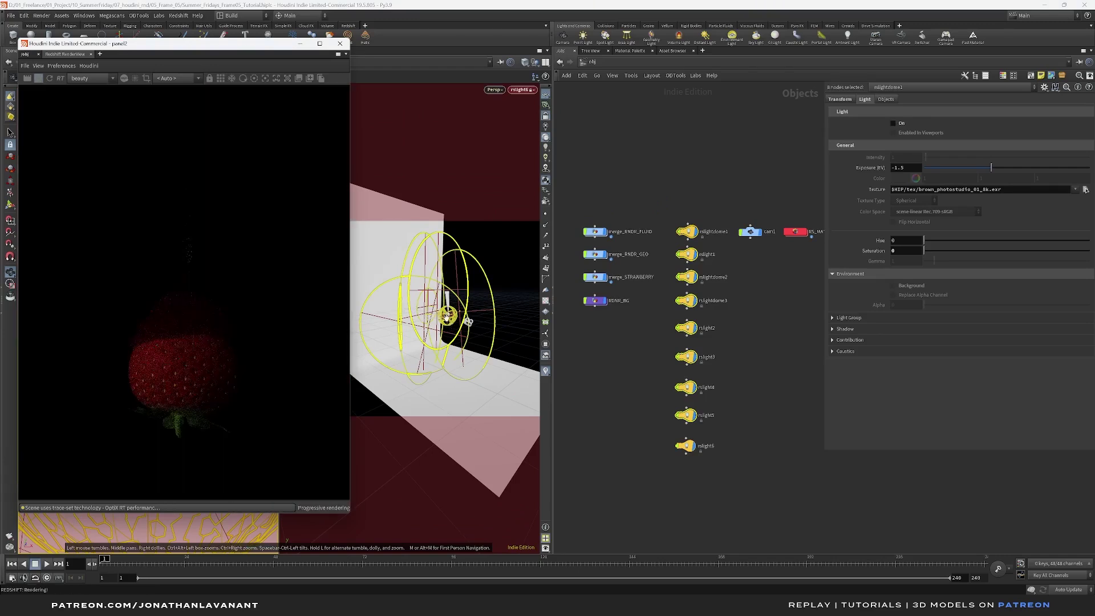
drag(452, 334, 450, 367)
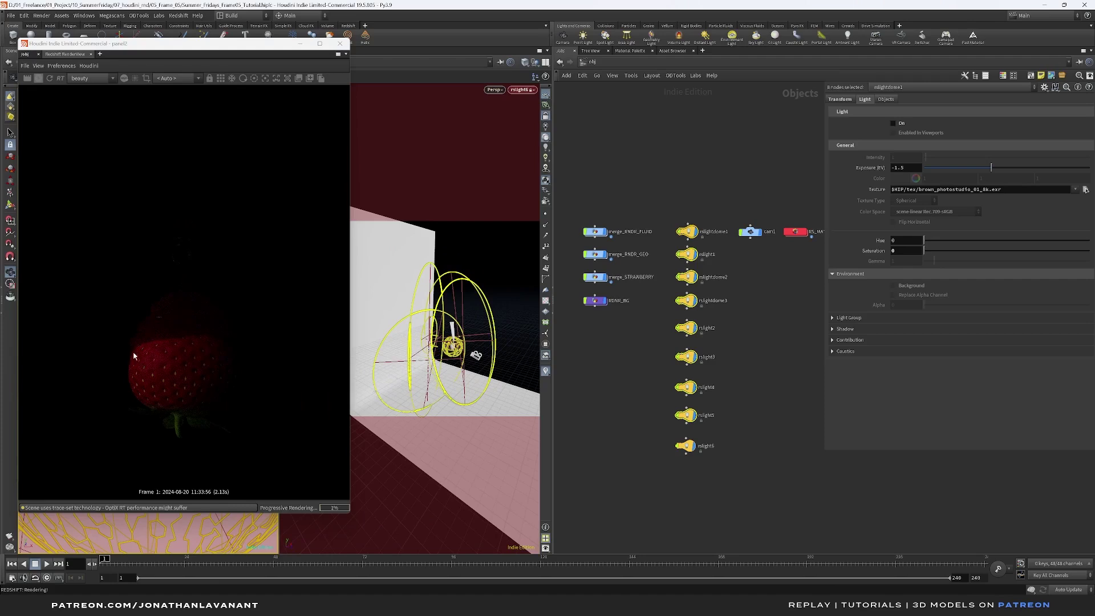
mouse_move(450, 360)
mouse_down()
mouse_move(470, 361)
mouse_move(444, 355)
mouse_up()
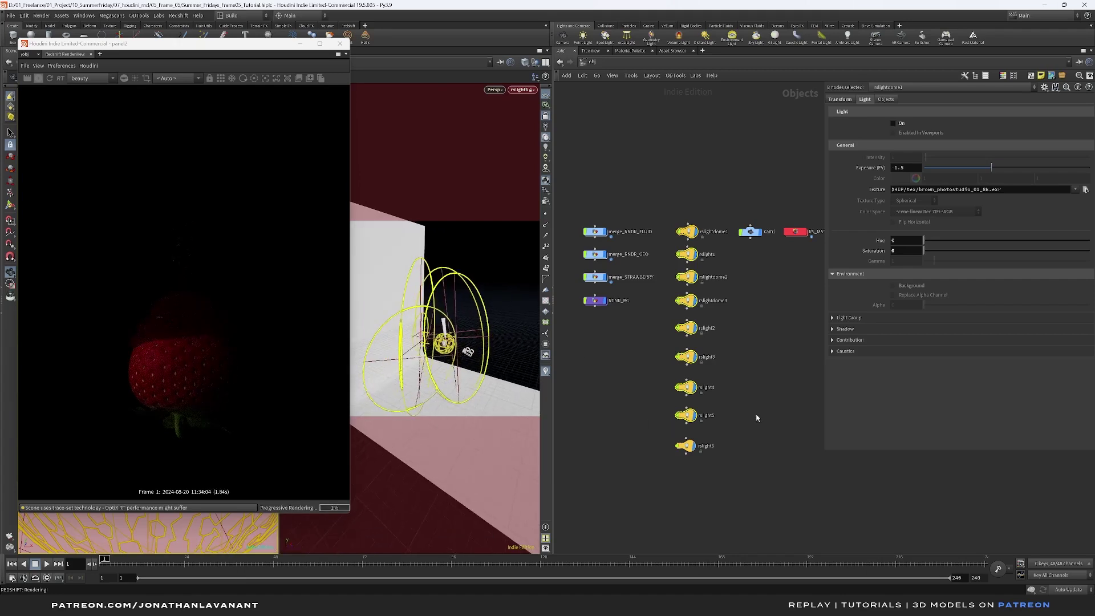
click(892, 123)
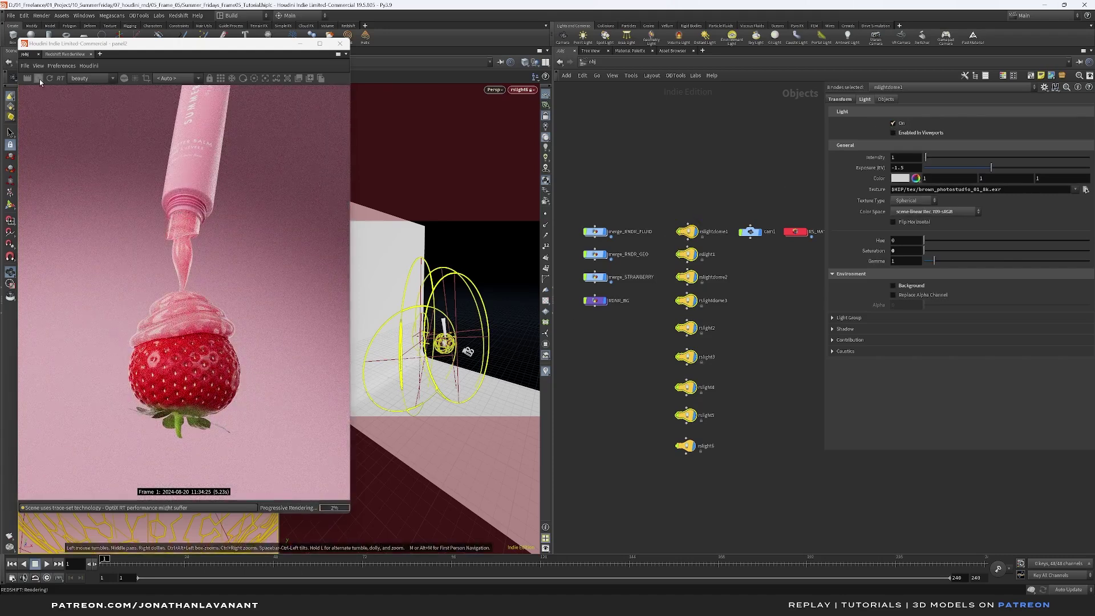
click(685, 233)
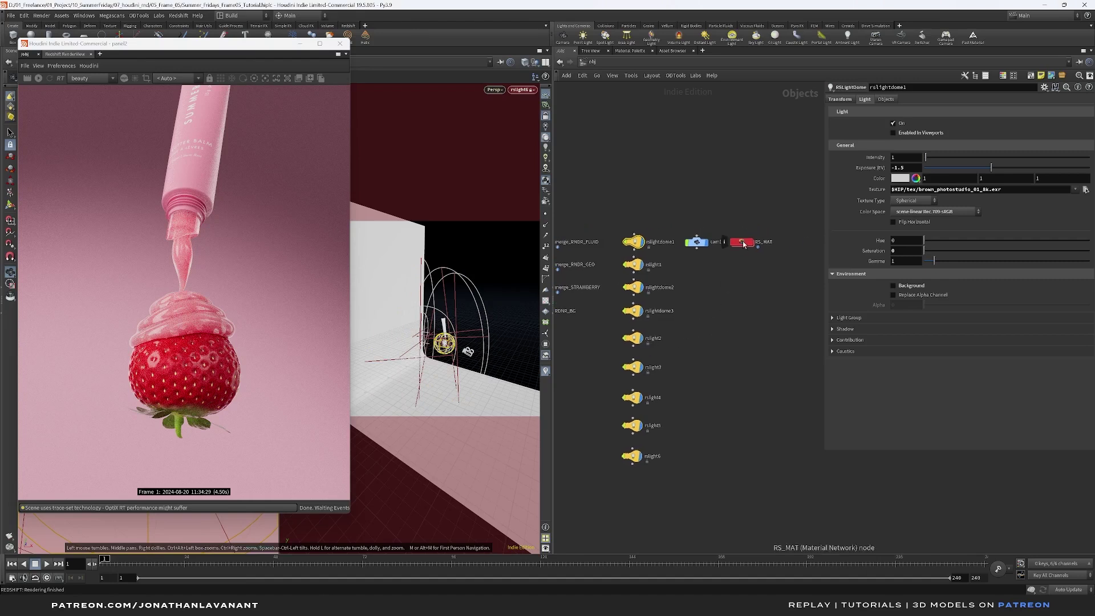
Examine the STRAWBERRY material in RS_MAT, checking its diffuse texture and StandardMaterial1's subsurface settings, and return to the object level.
double_click(795, 230)
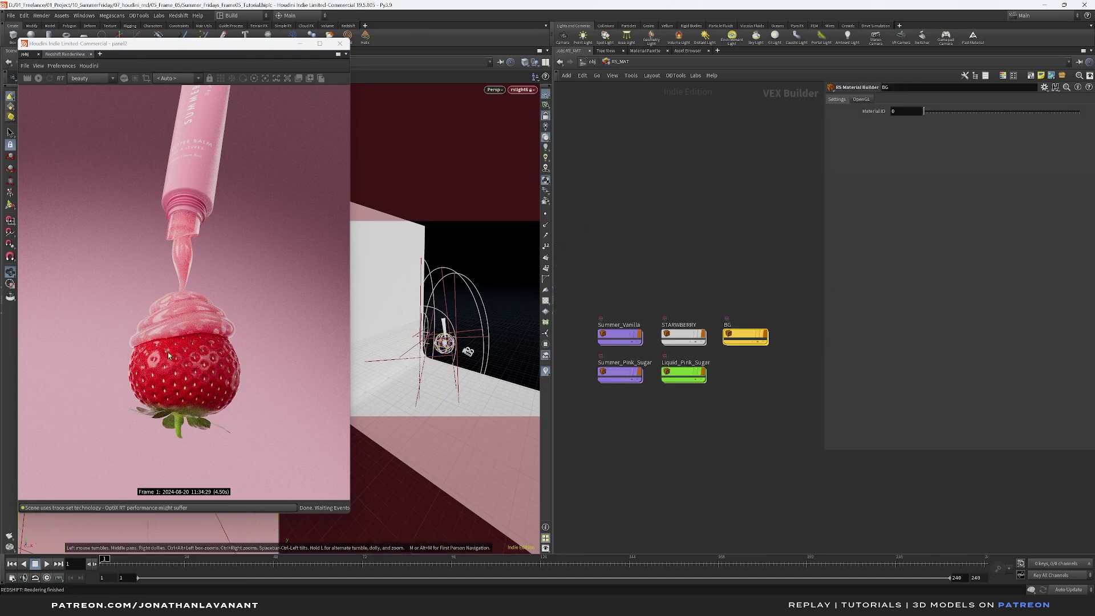
double_click(679, 335)
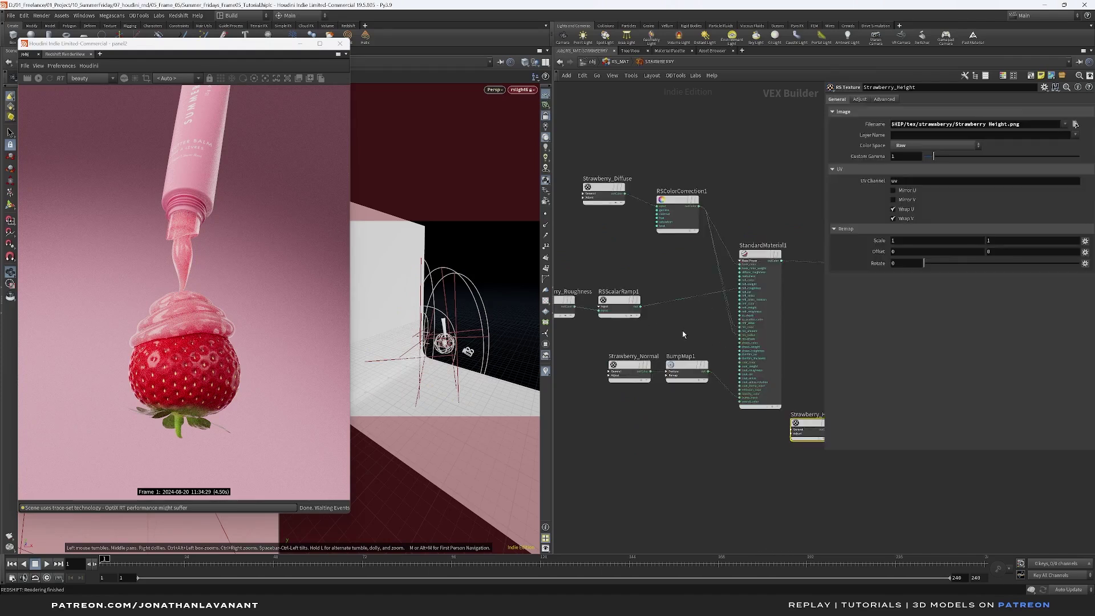
click(603, 188)
scroll(745, 332, up, 4)
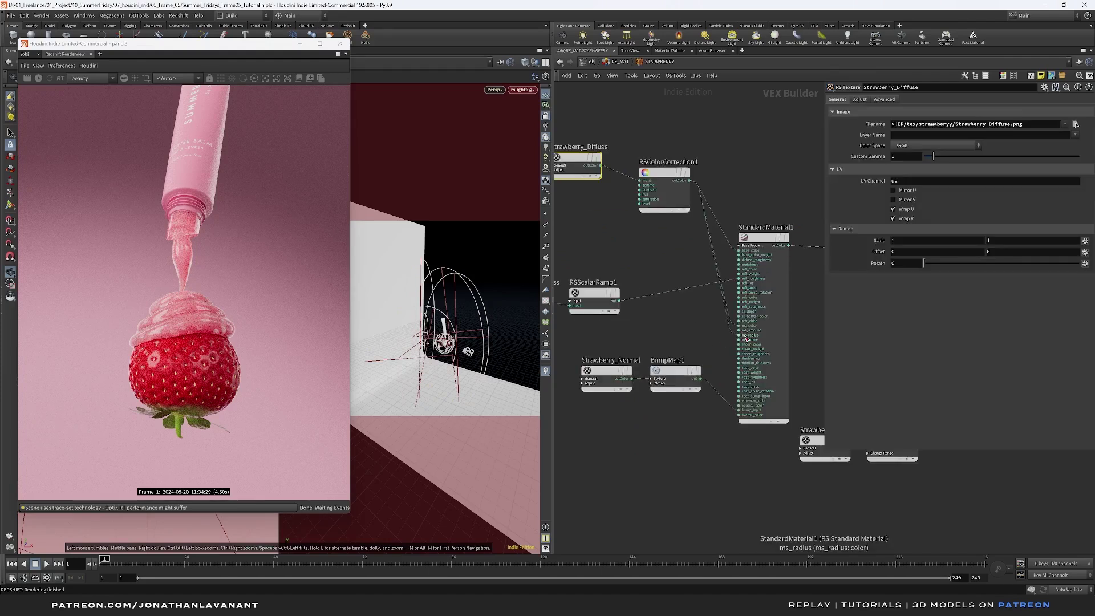
click(744, 334)
scroll(888, 334, down, 5)
scroll(888, 333, down, 2)
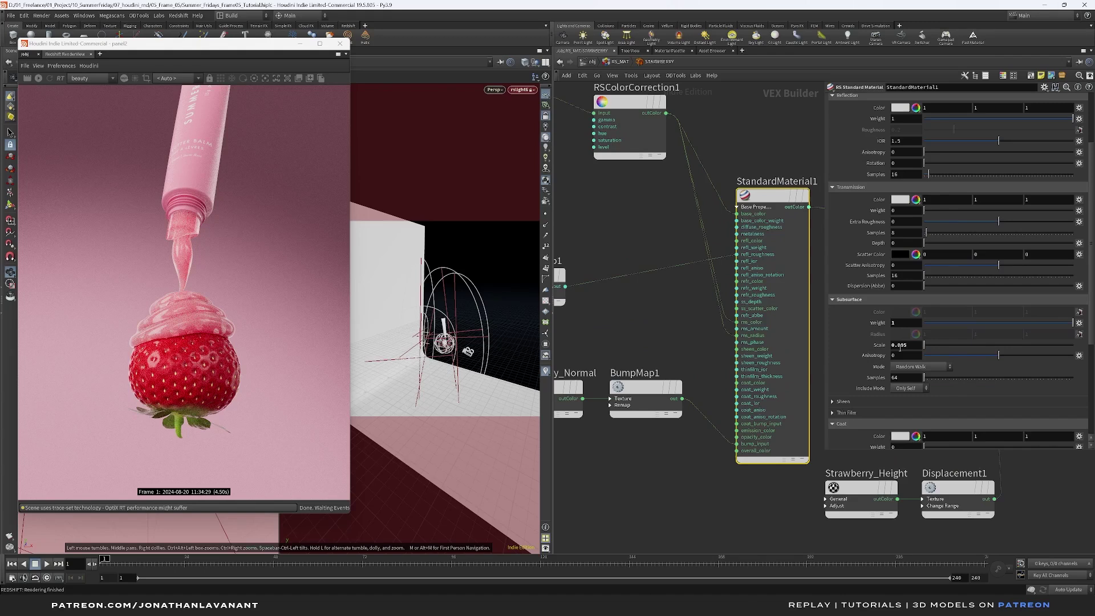
scroll(671, 309, down, 4)
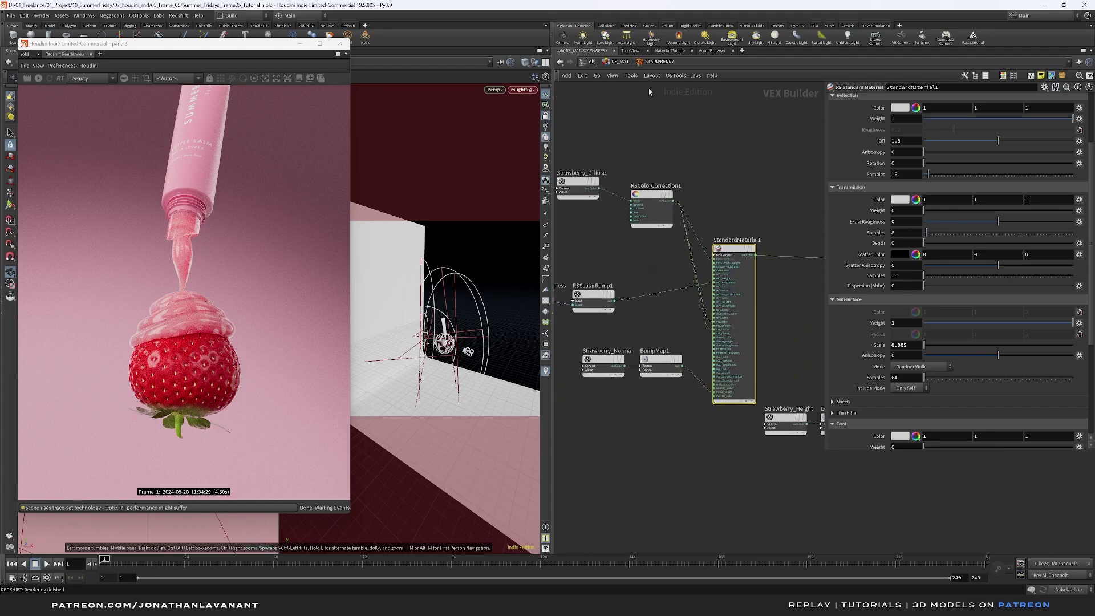
click(616, 61)
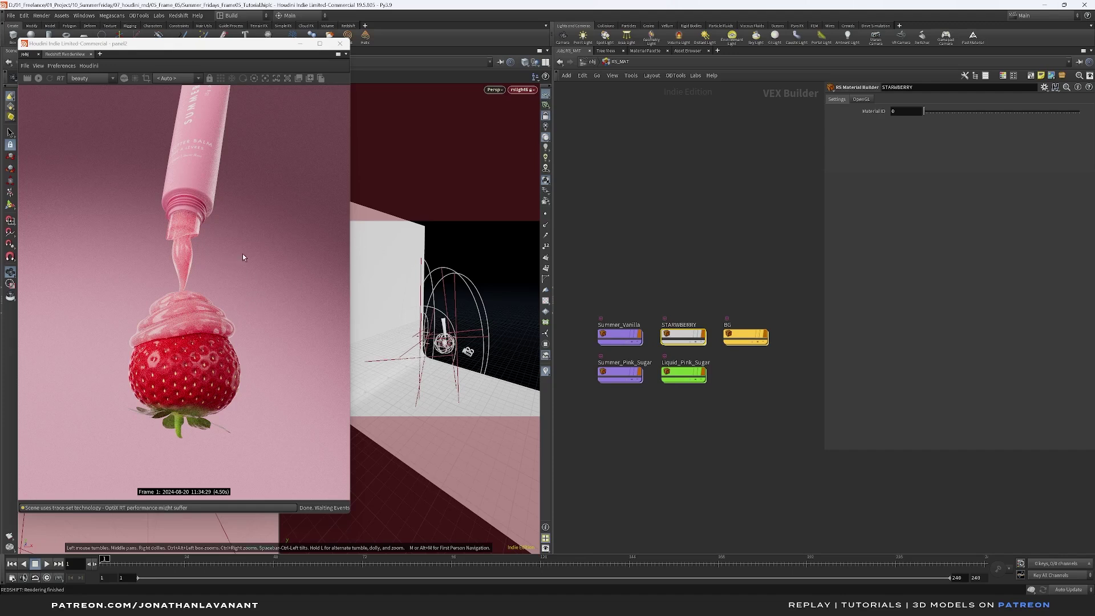
click(591, 61)
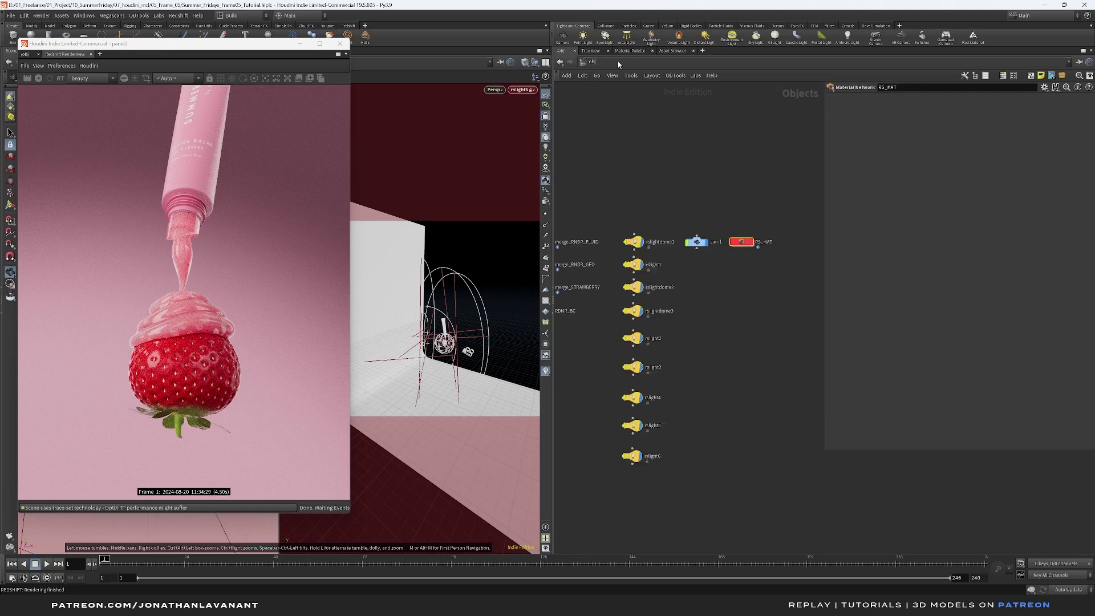
Go to the out network and select Redshift_ROP1 to show its render settings.
click(624, 64)
click(636, 114)
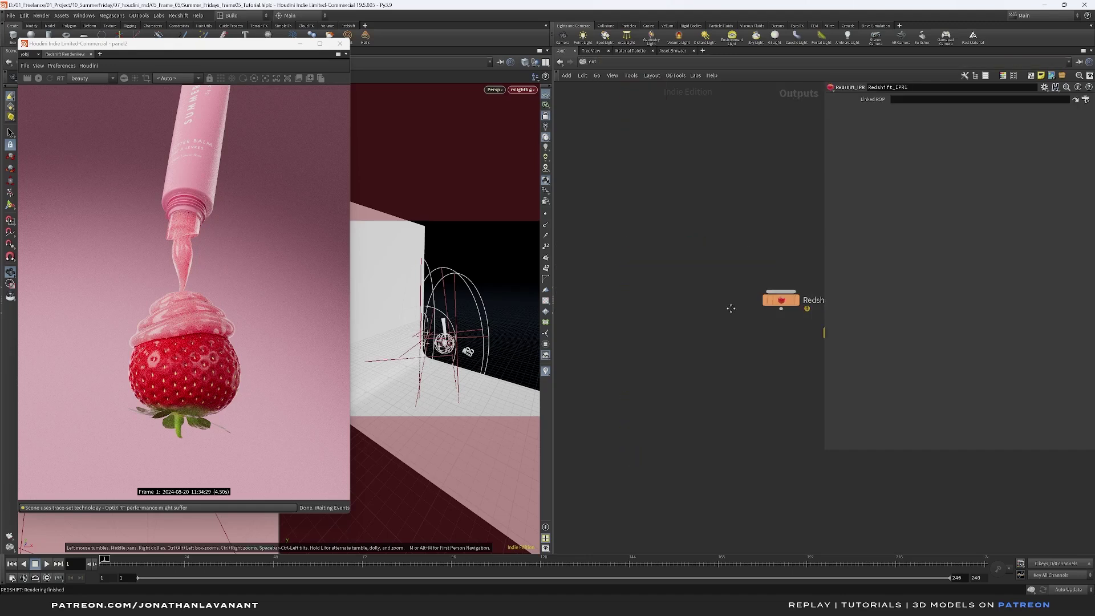
click(637, 319)
drag(699, 351, 770, 319)
drag(696, 290, 581, 361)
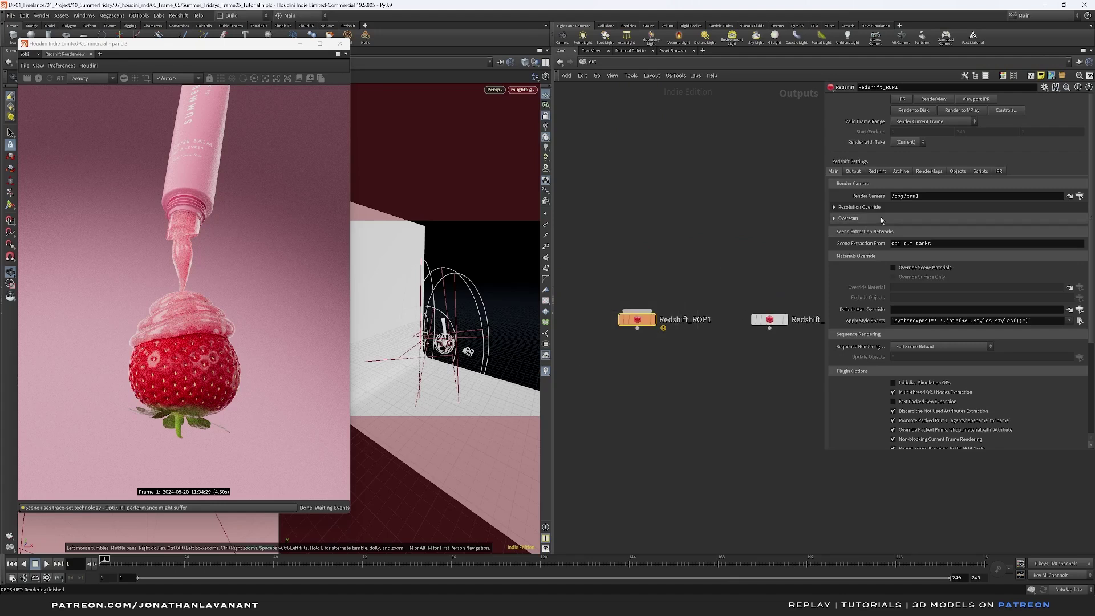
Set Redshift_ROP1's output bits per channel to Float (32 bits).
drag(827, 197, 808, 197)
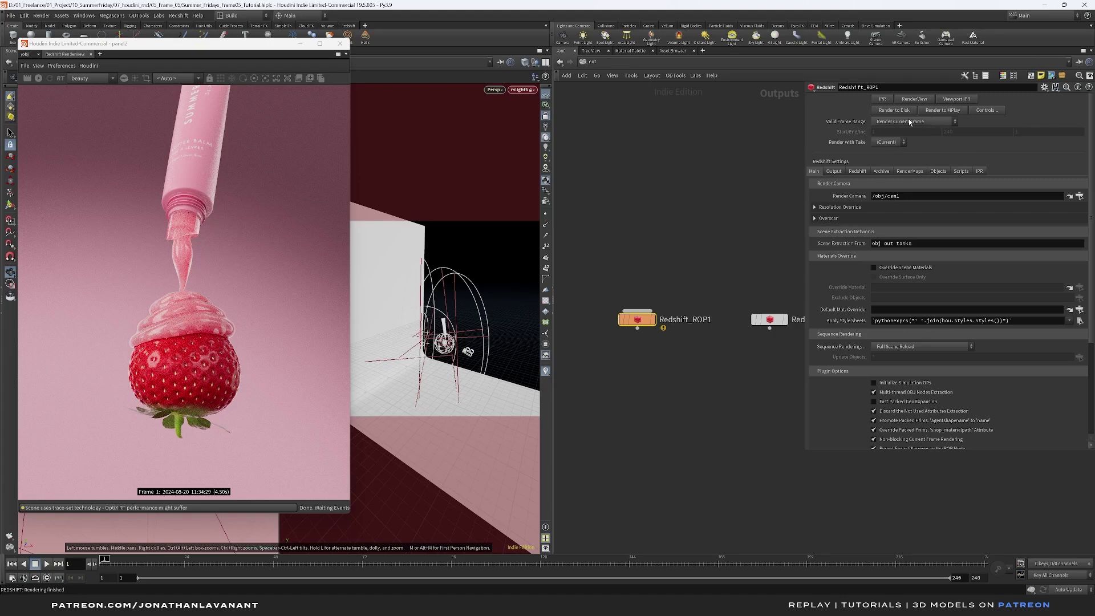
click(840, 173)
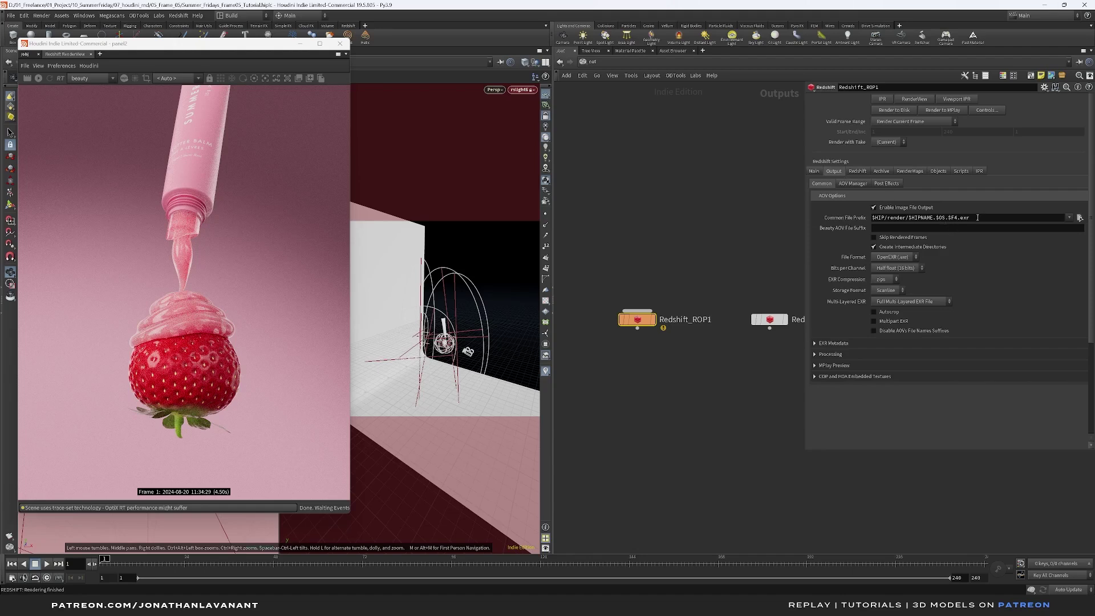
click(906, 269)
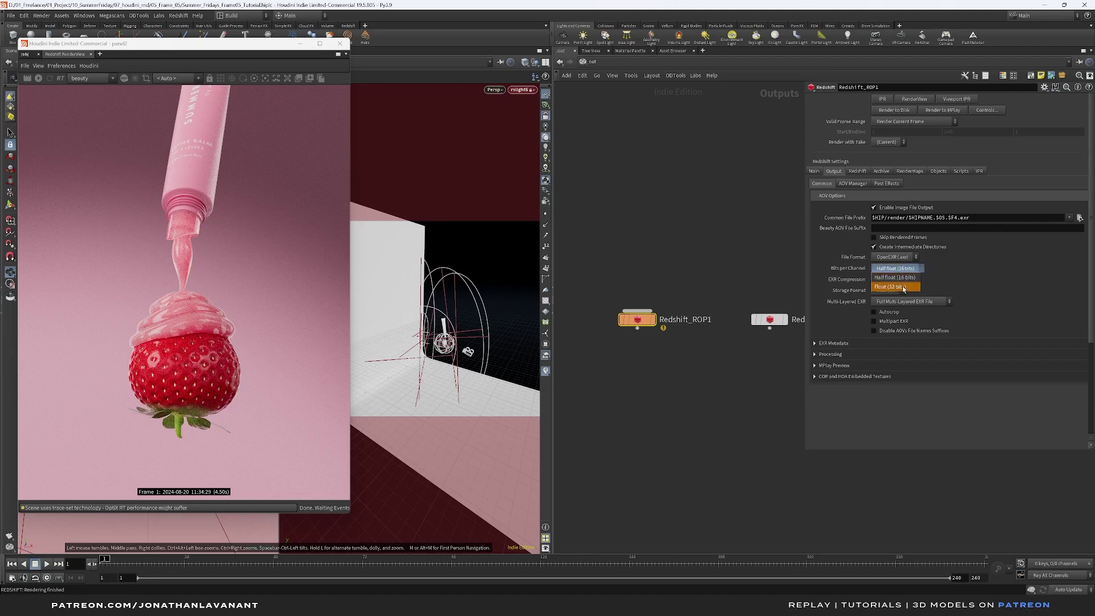
click(903, 286)
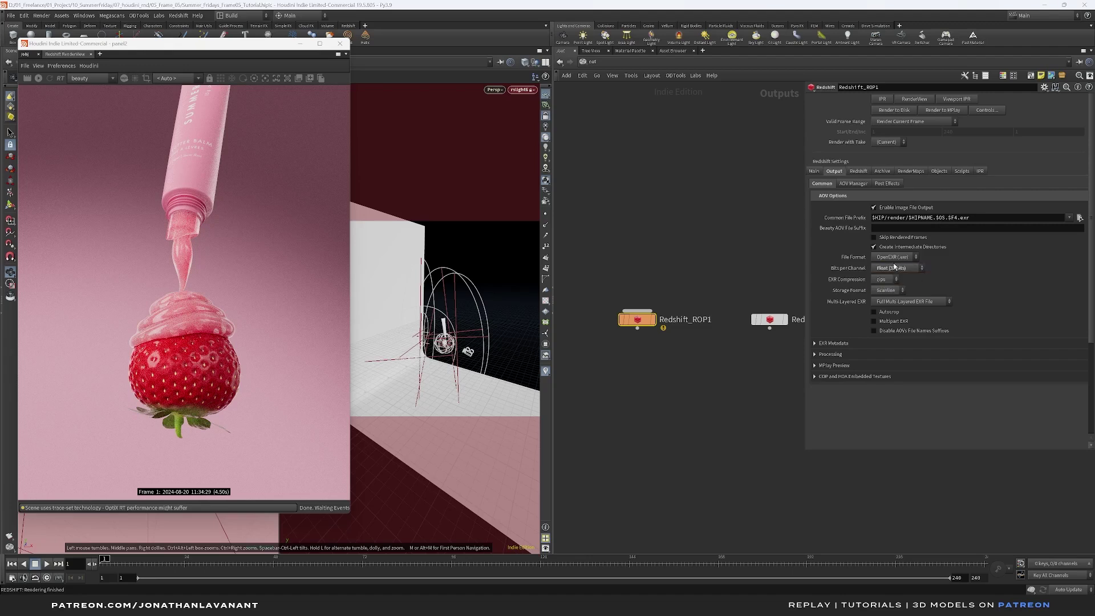
Add a Diffuse Lighting AOV and a Specular Lighting AOV to Redshift_ROP1.
click(854, 184)
drag(804, 228, 773, 234)
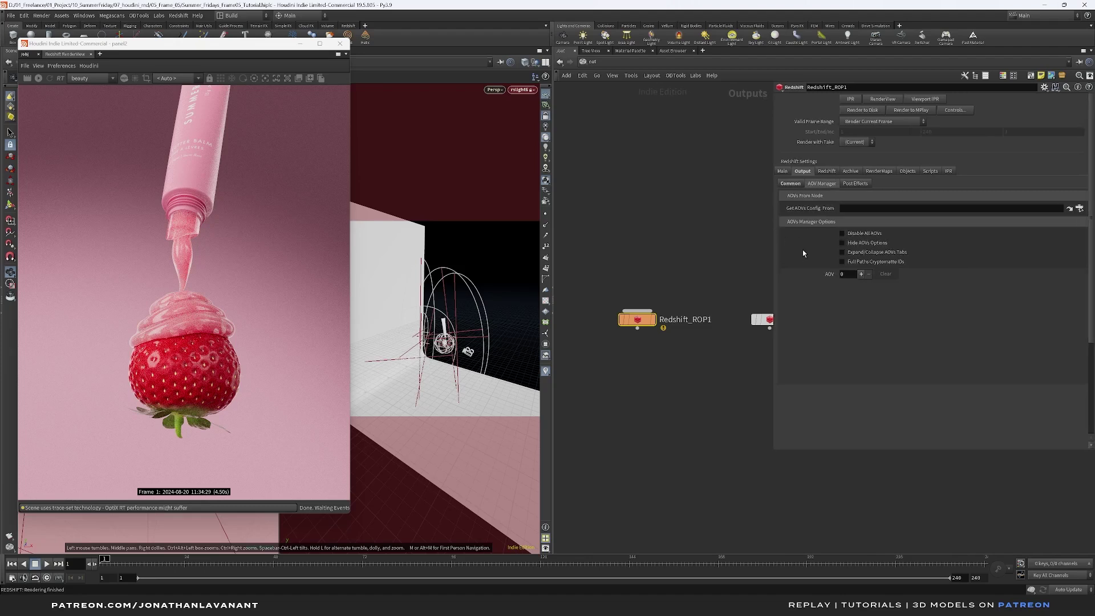
click(861, 273)
click(861, 273)
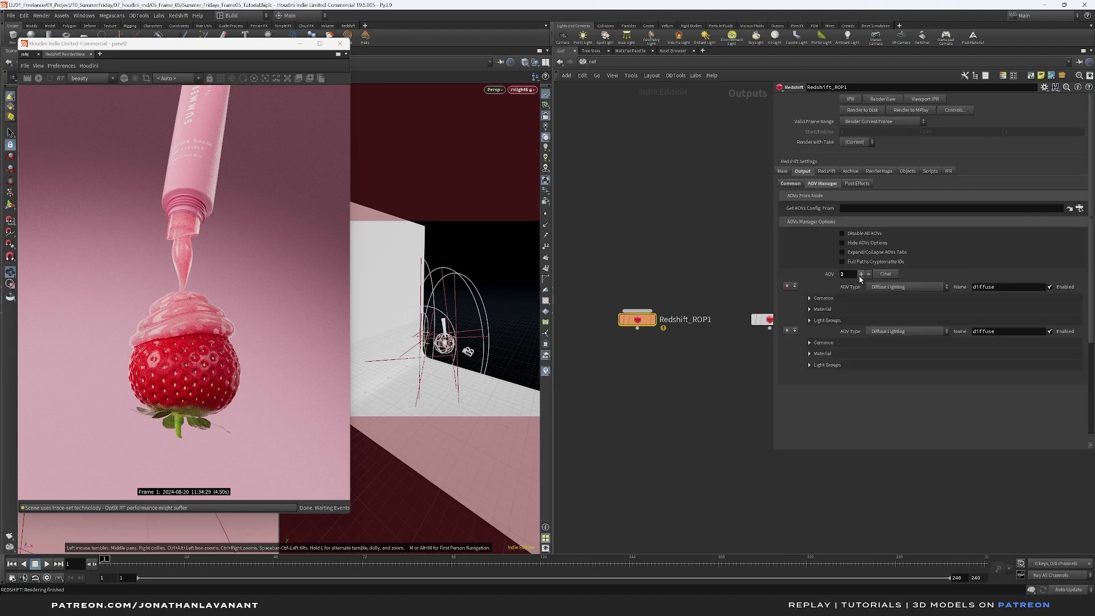
click(888, 331)
click(889, 81)
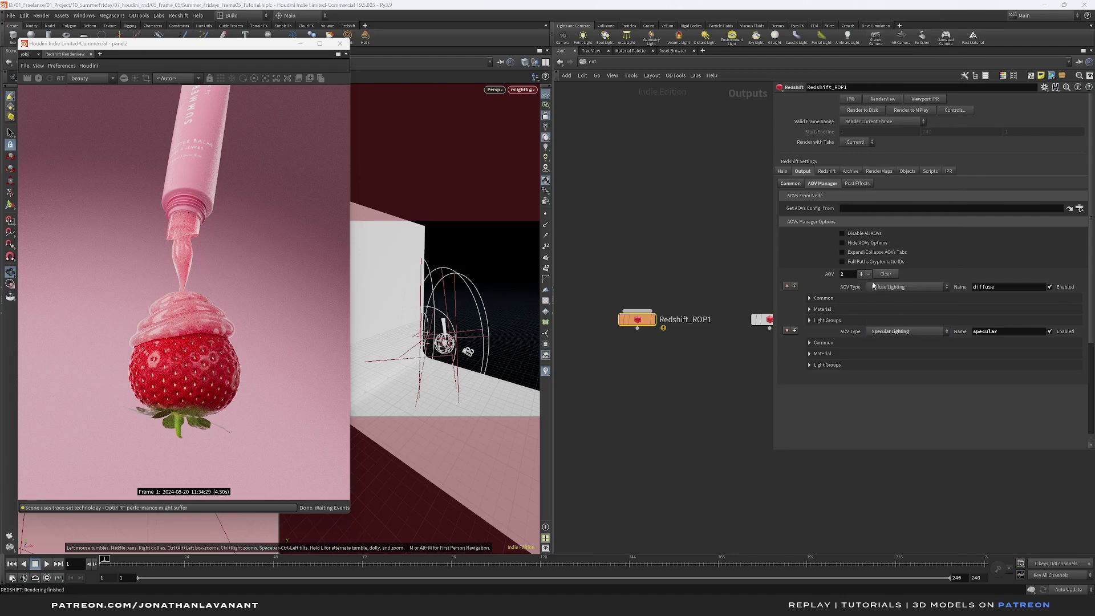
Add a Reflections AOV and a Refractions AOV to Redshift_ROP1.
click(861, 274)
click(890, 376)
click(901, 108)
click(862, 276)
click(908, 420)
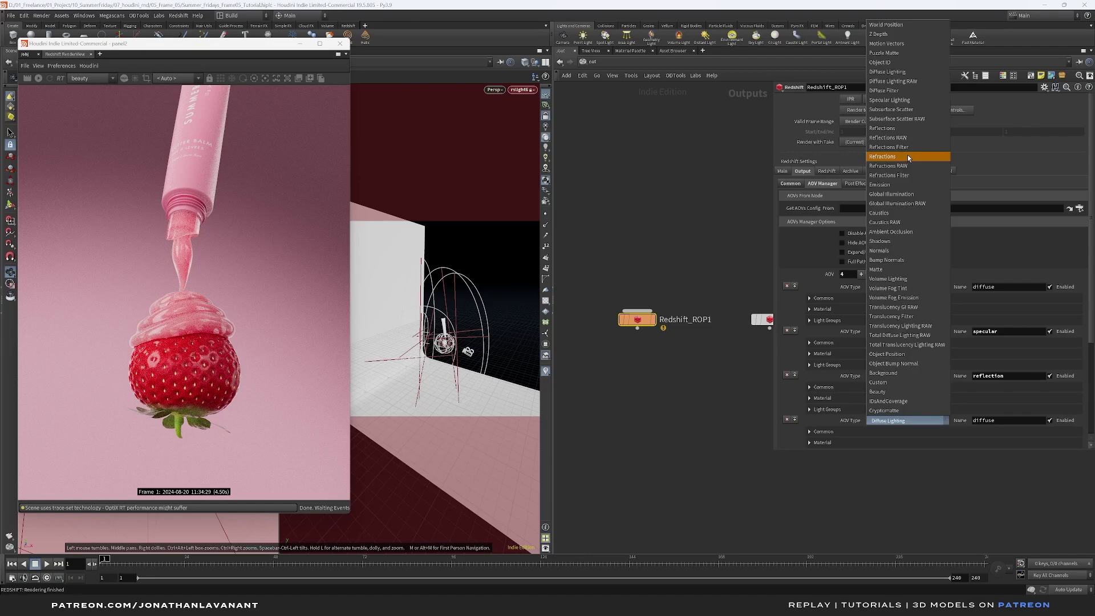
click(908, 156)
Add a Subsurface Scatter AOV and a Global Illumination AOV to Redshift_ROP1.
click(861, 274)
scroll(911, 384, down, 3)
click(908, 421)
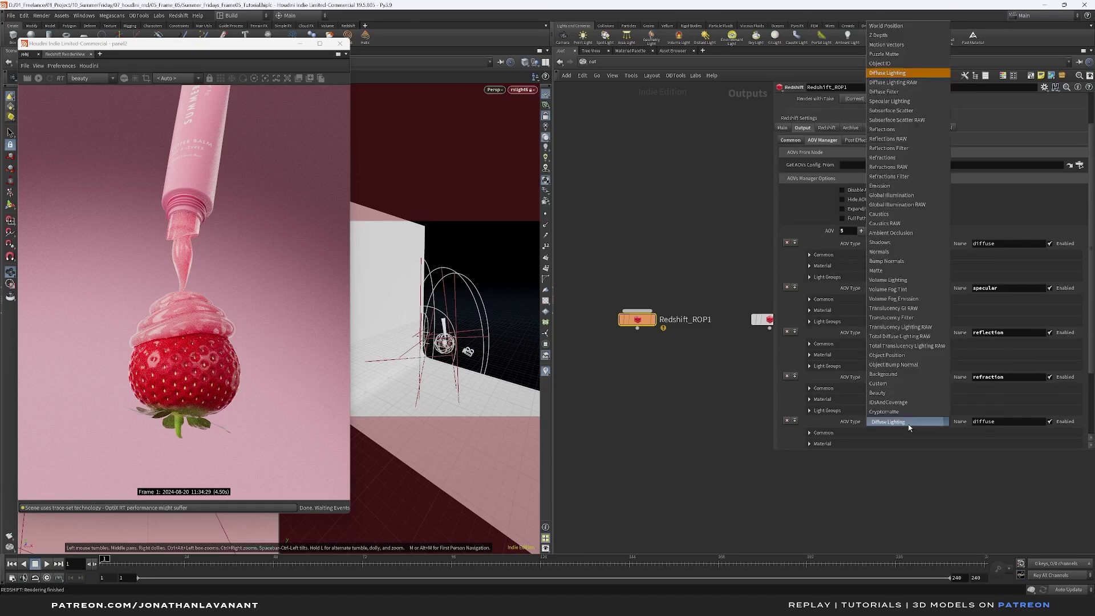
click(902, 113)
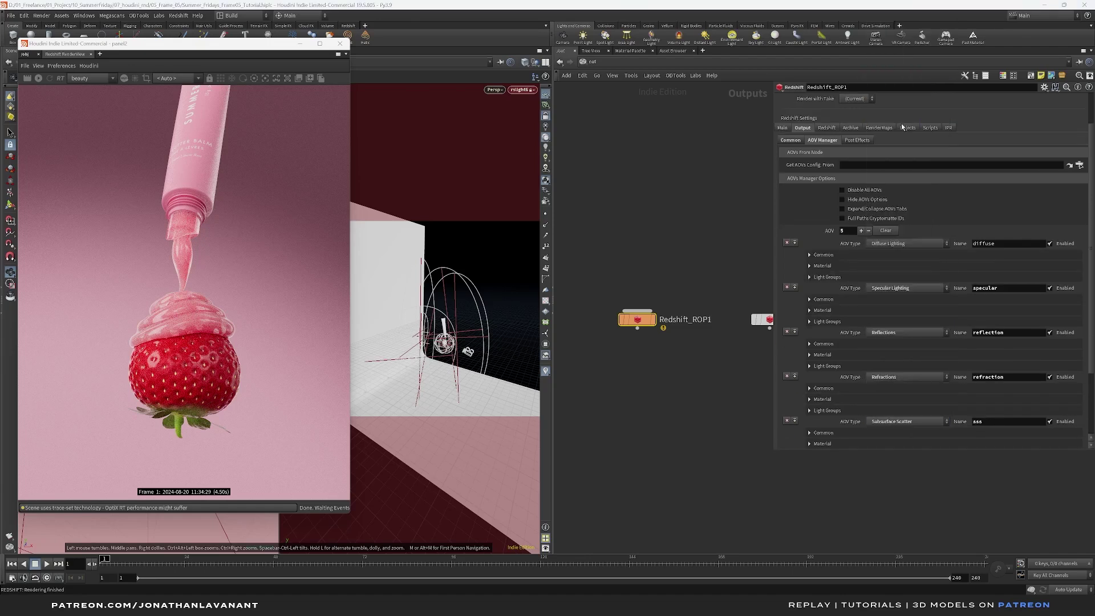
click(861, 230)
scroll(907, 400, down, 3)
click(906, 402)
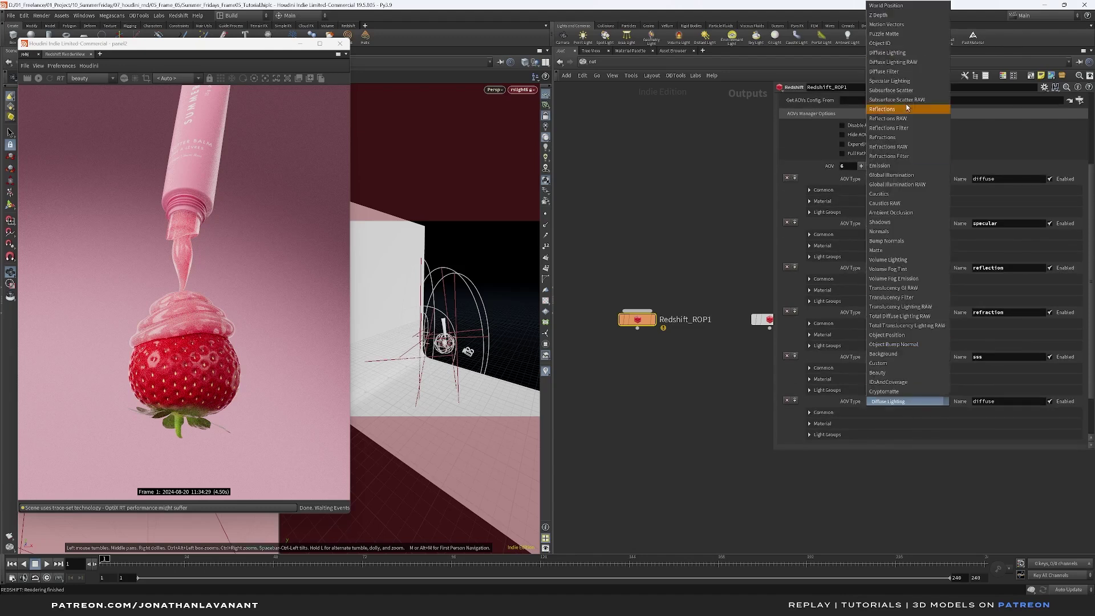
click(891, 174)
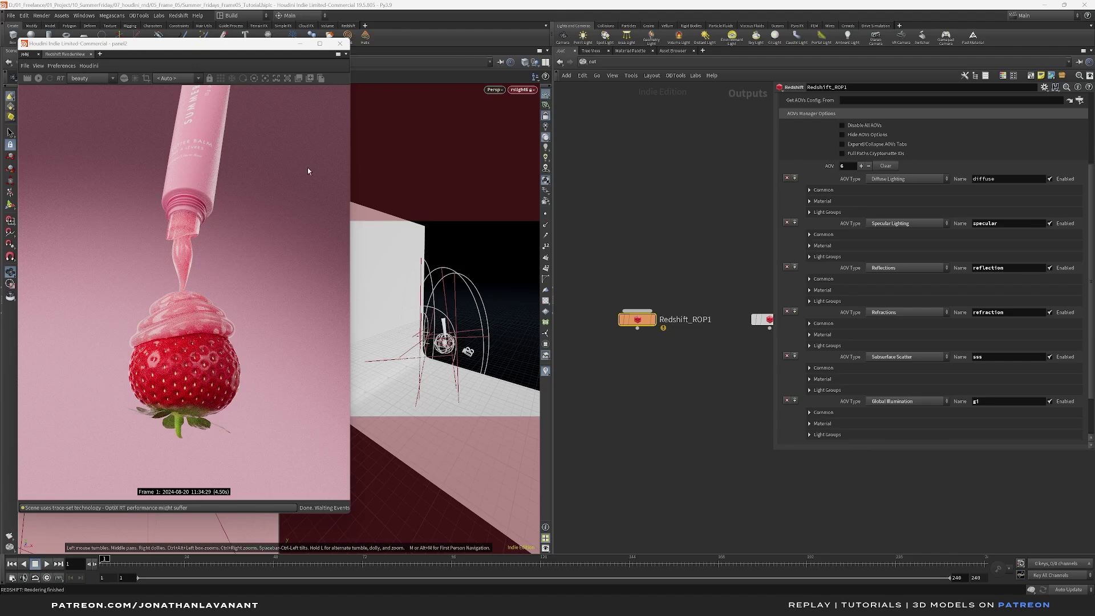
Add a seventh AOV of type Puzzle Matte to Redshift_ROP1.
scroll(852, 210, up, 1)
click(861, 177)
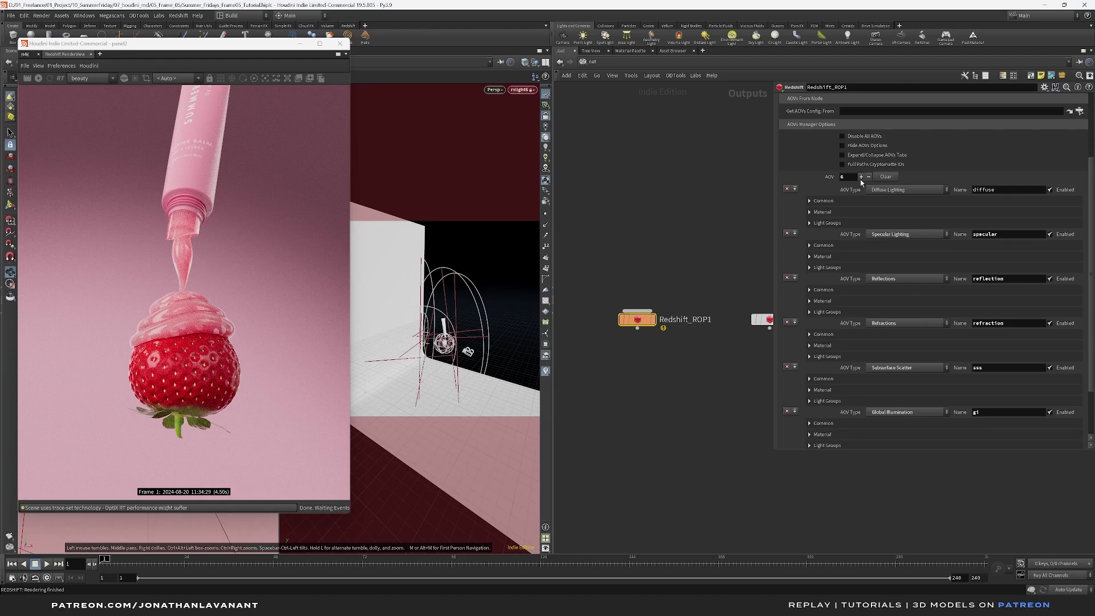
scroll(873, 274, down, 9)
click(905, 365)
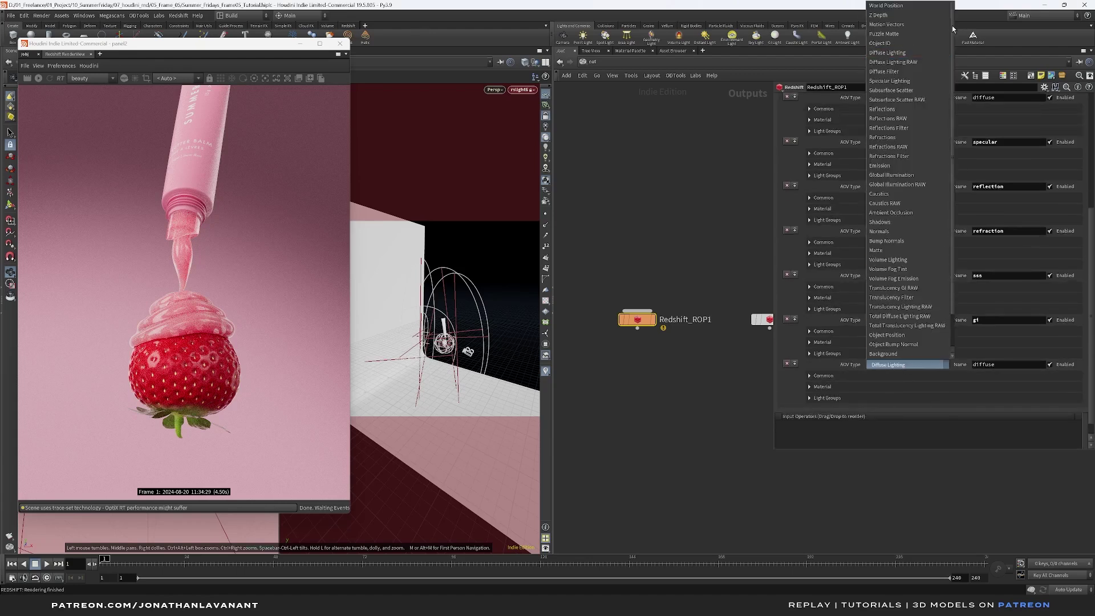
click(900, 36)
Set the Puzzle Matte AOV's red, green and blue IDs to 1, 2 and 3.
click(853, 391)
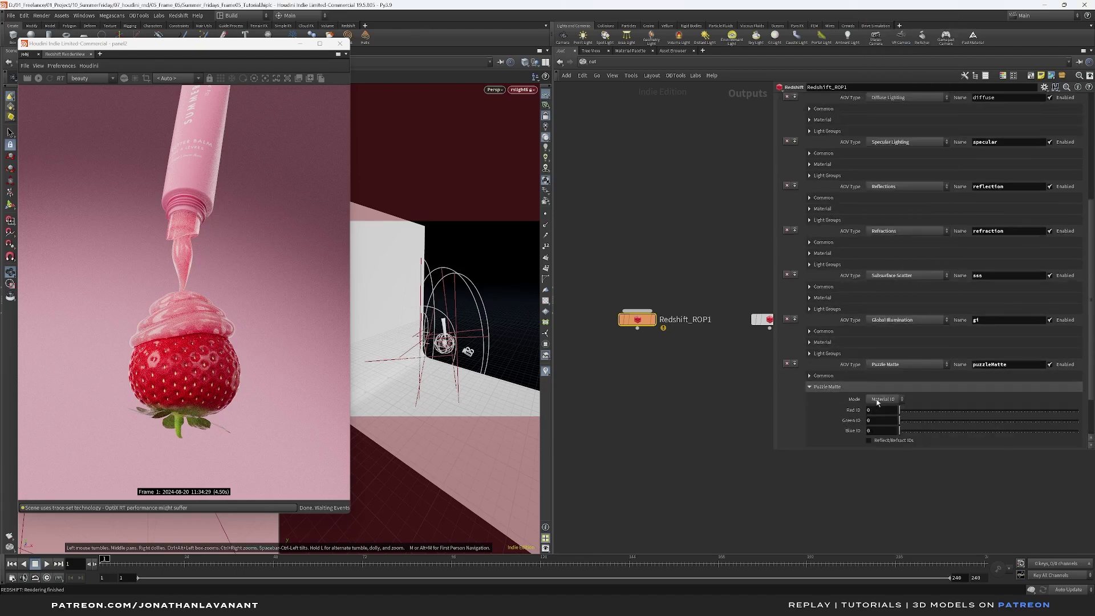
click(877, 402)
click(883, 411)
click(883, 409)
text(1)
key(Tab)
text(2)
key(Tab)
text(3)
key(Return)
click(826, 387)
Add a second Puzzle Matte AOV to Redshift_ROP1.
scroll(837, 165, up, 5)
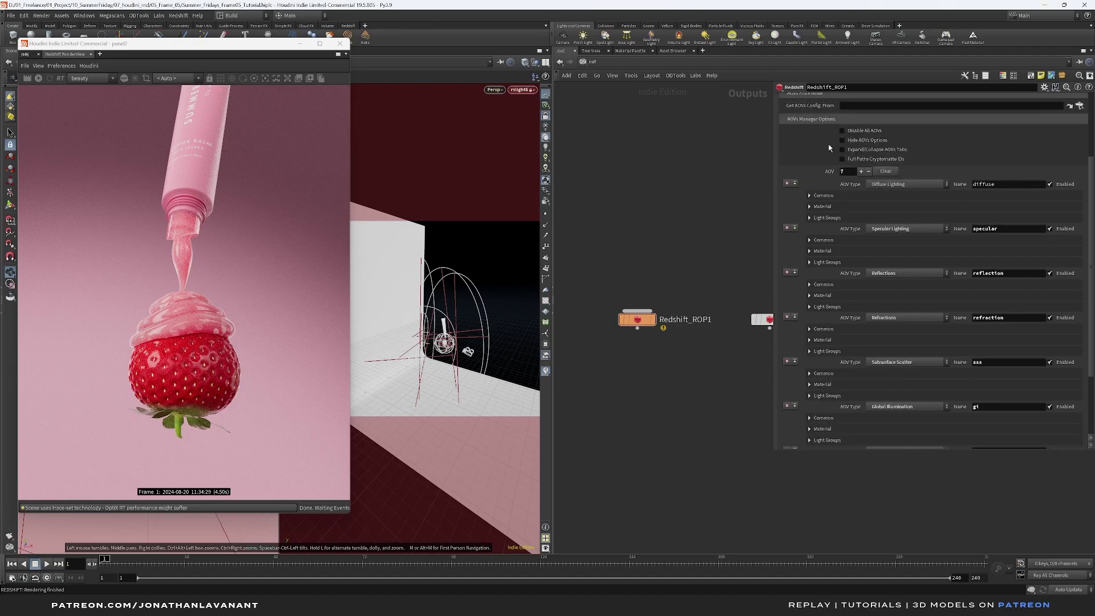
click(860, 191)
scroll(901, 345, down, 5)
scroll(901, 345, down, 1)
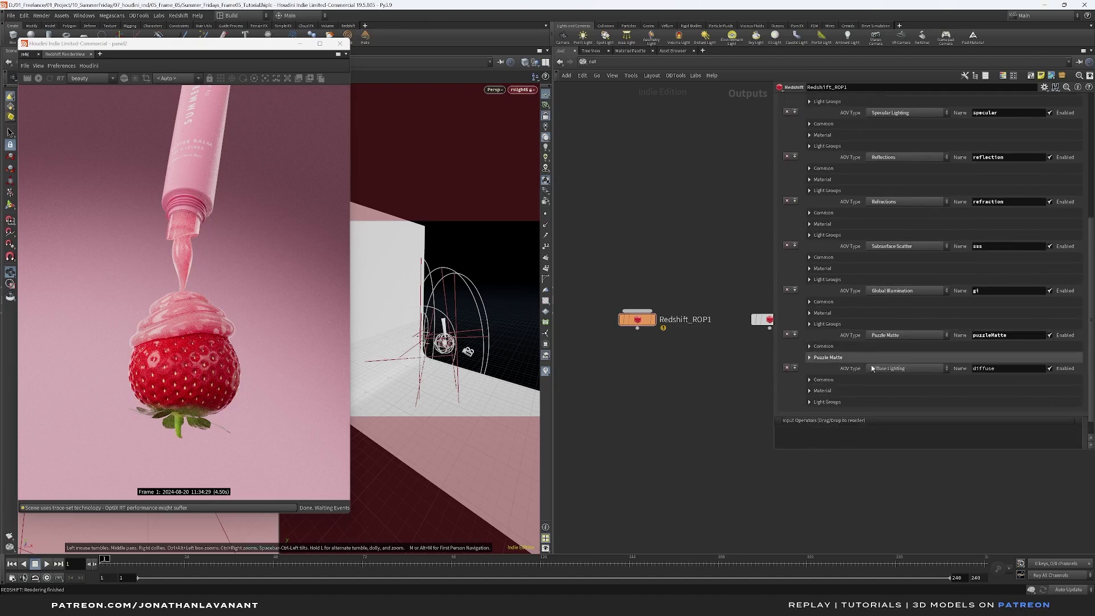
click(906, 369)
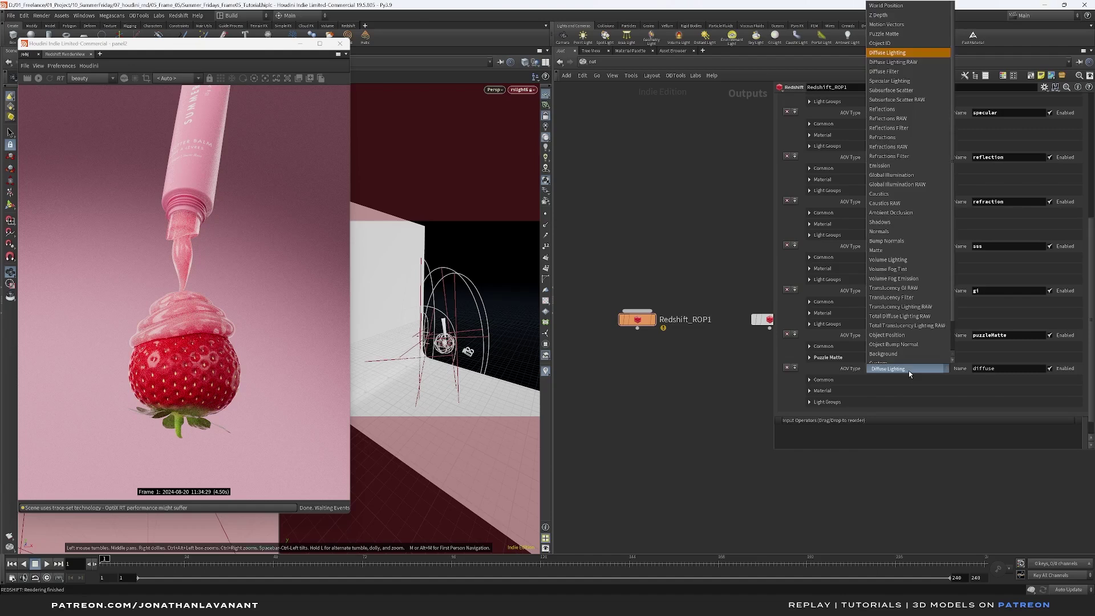
click(913, 34)
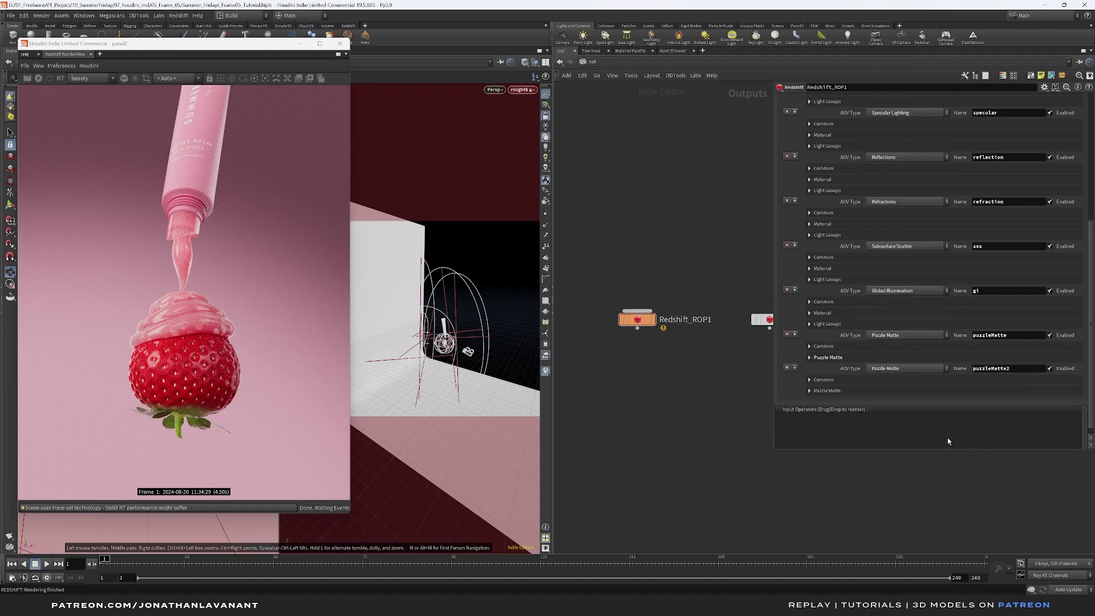
Set the second Puzzle Matte AOV to Object ID mode with red, green and blue IDs 4, 5 and 6.
click(821, 390)
click(882, 403)
click(888, 423)
double_click(881, 415)
text(4)
double_click(880, 424)
text(5)
double_click(879, 434)
text(6)
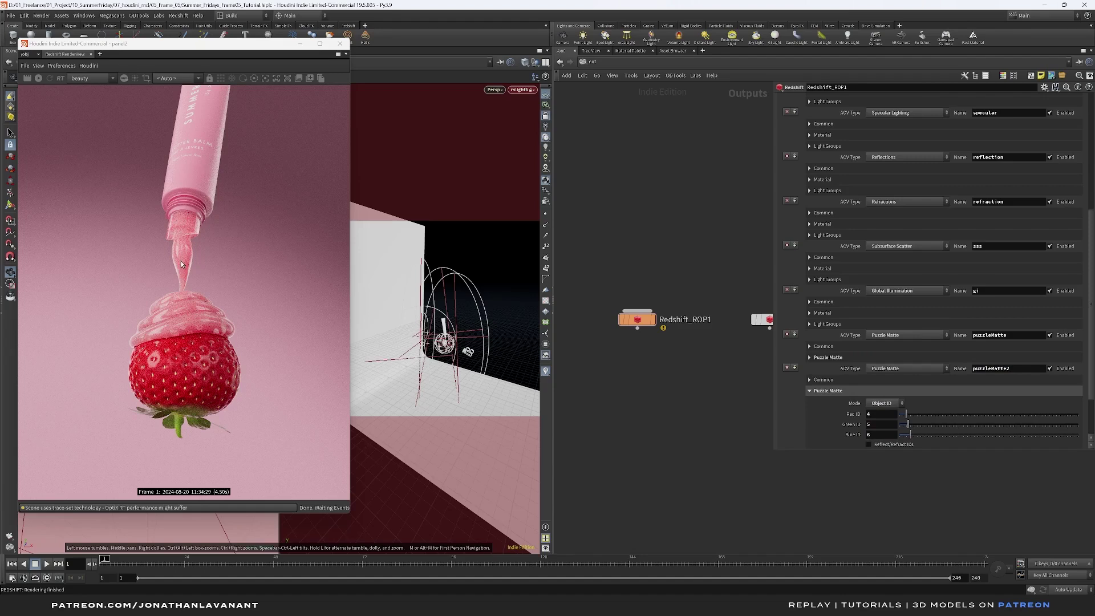
Switch the ROP's Redshift settings to Advanced mode, disable Automatic Sampling and set the sampling threshold to 0.0025.
scroll(805, 161, up, 5)
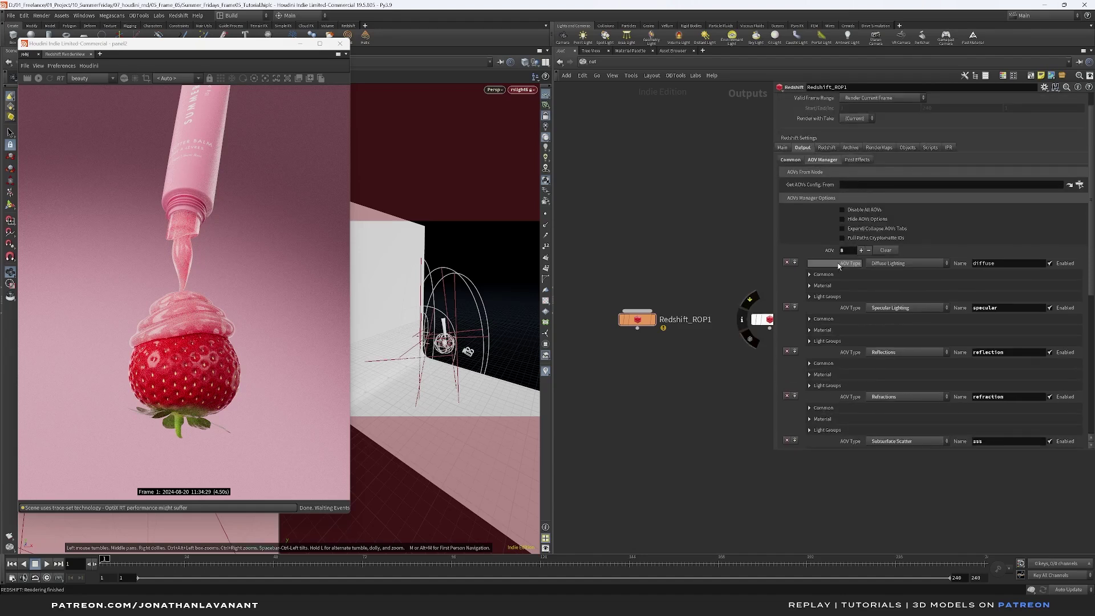
click(827, 148)
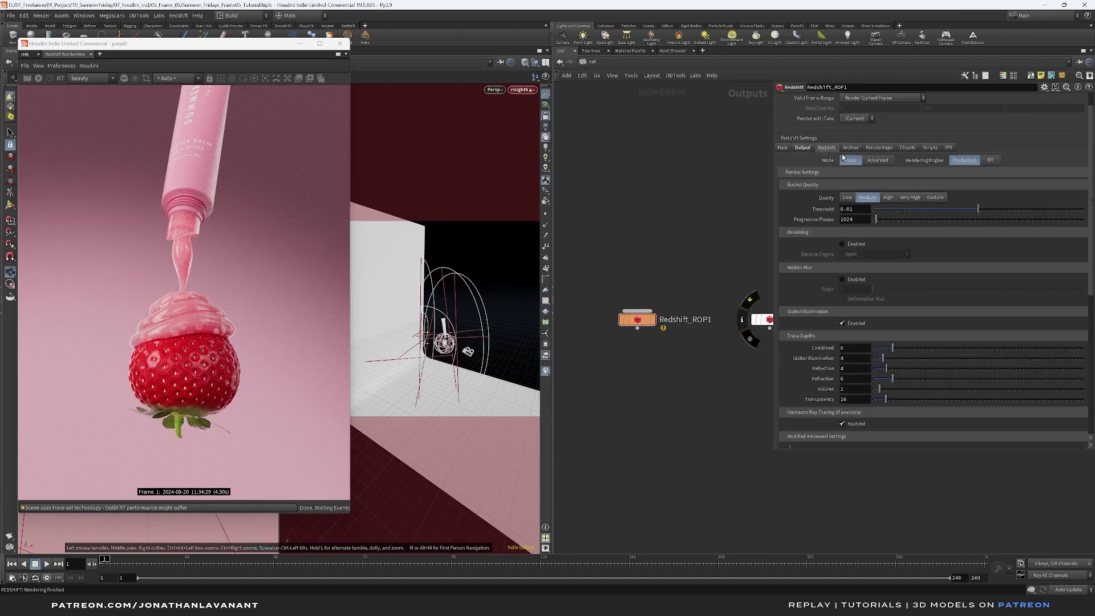
click(877, 160)
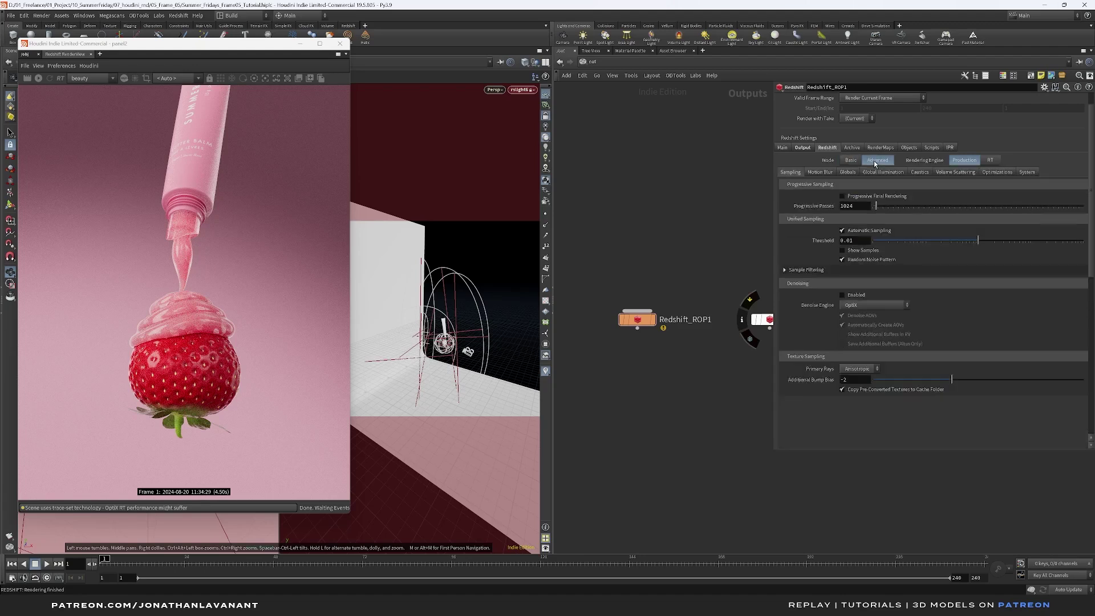
click(842, 230)
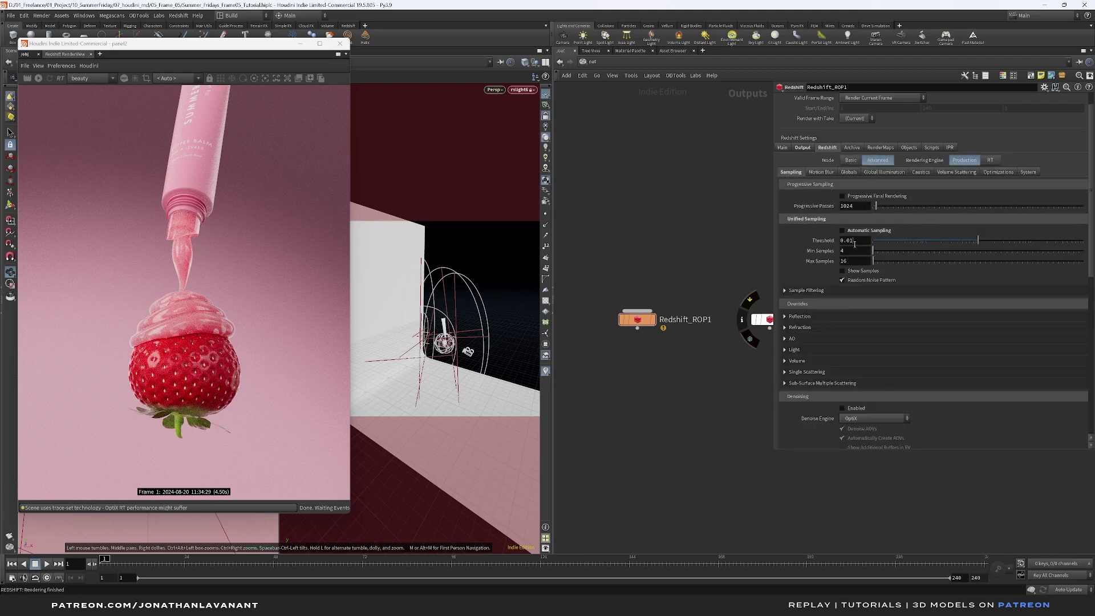
drag(854, 244, 852, 242)
text(025)
key(Return)
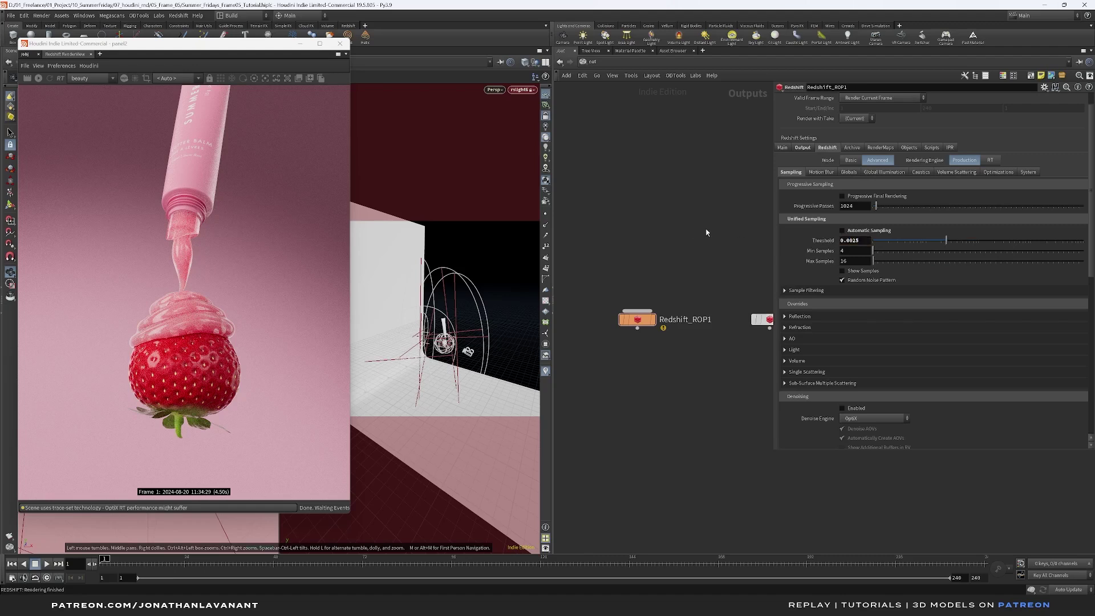
Set the unified sampling minimum samples to 128 and maximum samples to 1024.
double_click(865, 254)
text(128)
key(Tab)
text(1024)
key(Return)
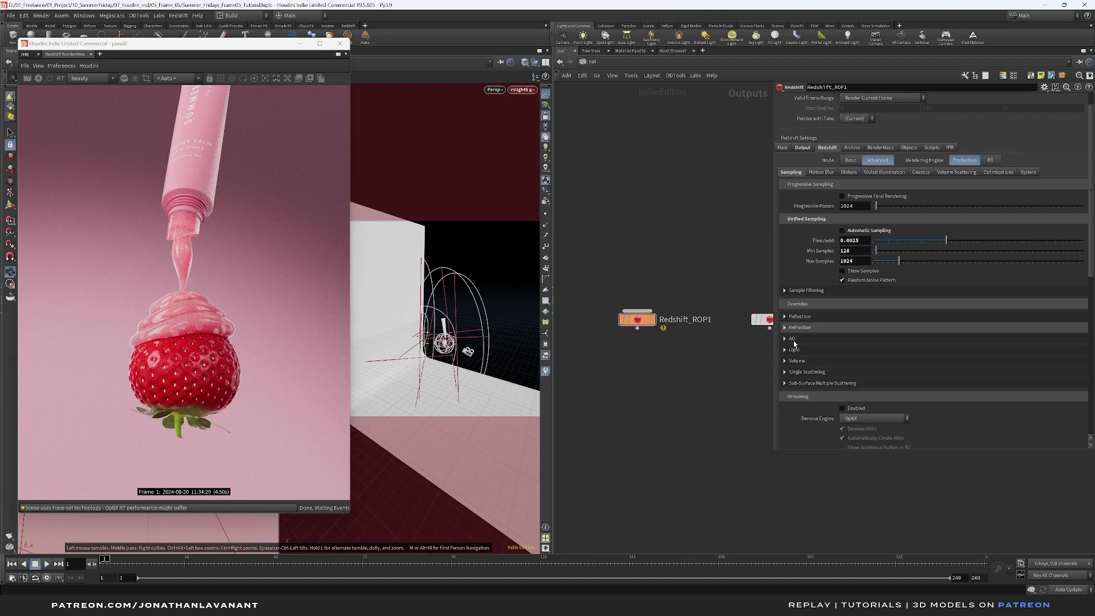
Set the global trace depths to 20 combined, 10 reflection and 10 refraction.
click(826, 172)
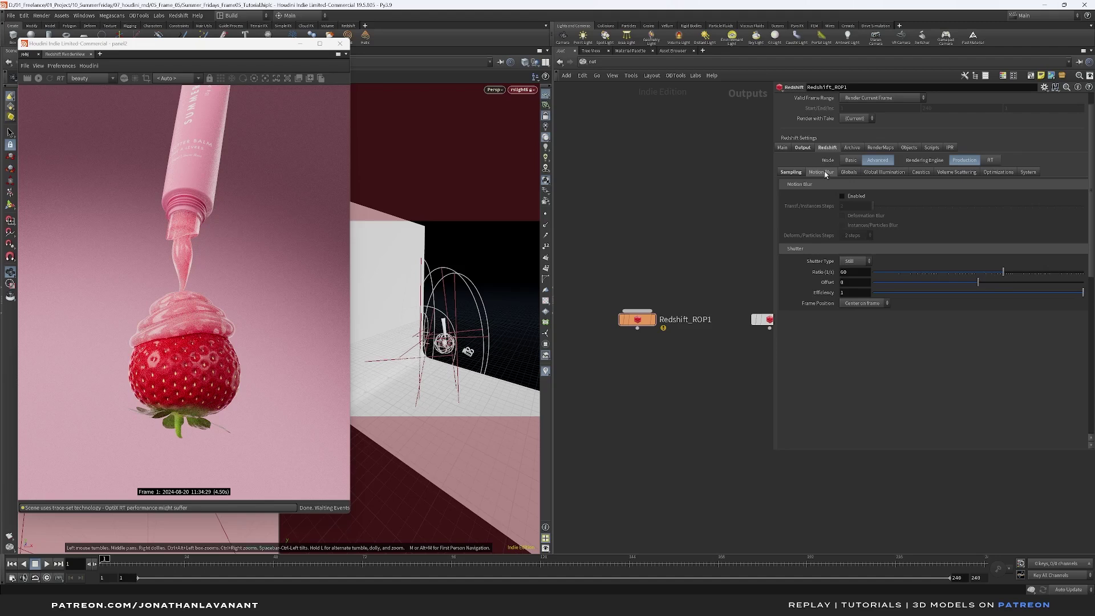
click(852, 173)
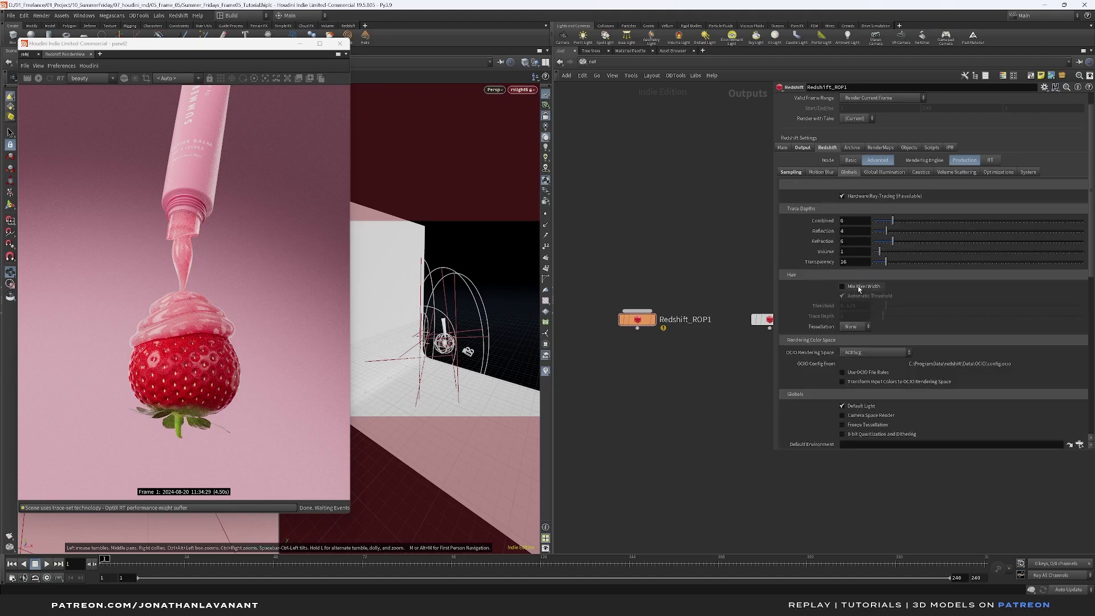
click(856, 223)
text(20)
click(857, 231)
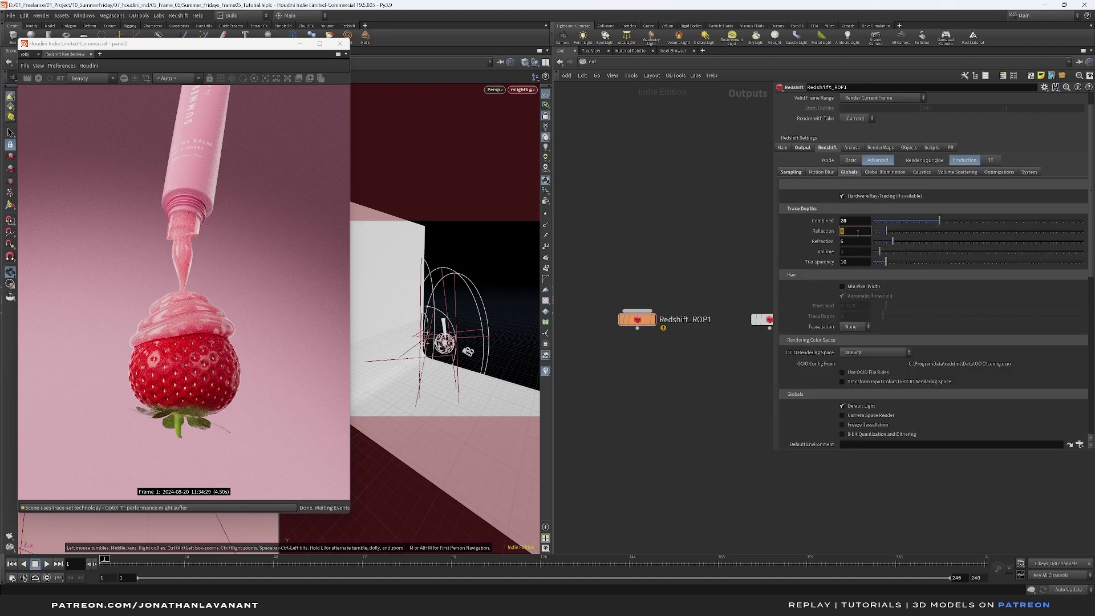
text(10)
key(Tab)
text(10)
key(Return)
Change the secondary global illumination engine and set the brute force rays to 1024.
click(883, 172)
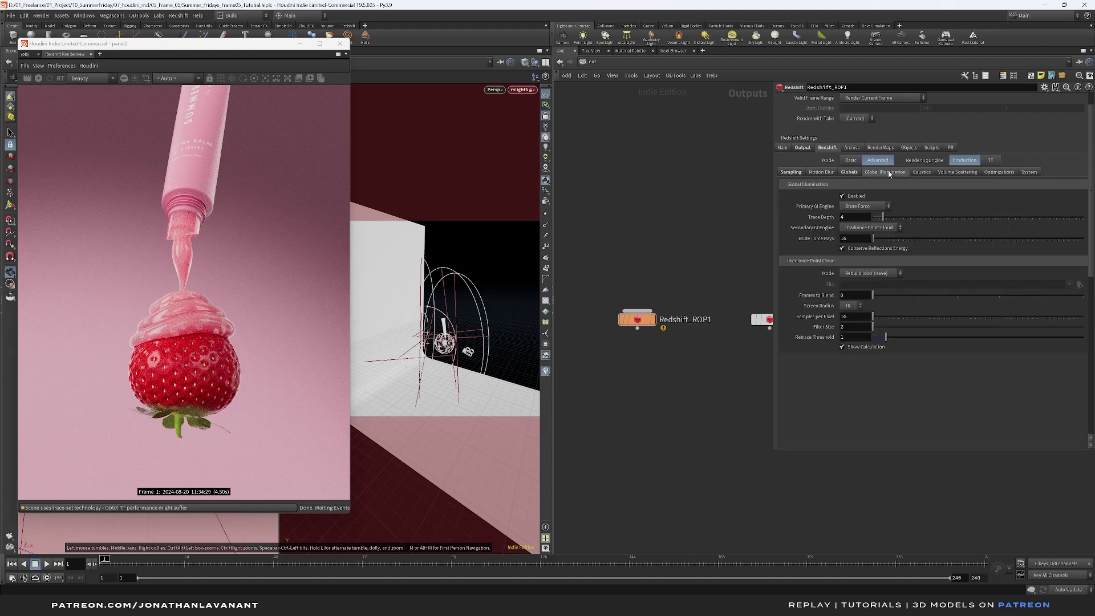
click(870, 228)
click(864, 236)
double_click(855, 239)
text(1024)
key(Return)
Set the bucket size for Redshift bucket rendering to 512.
click(1031, 172)
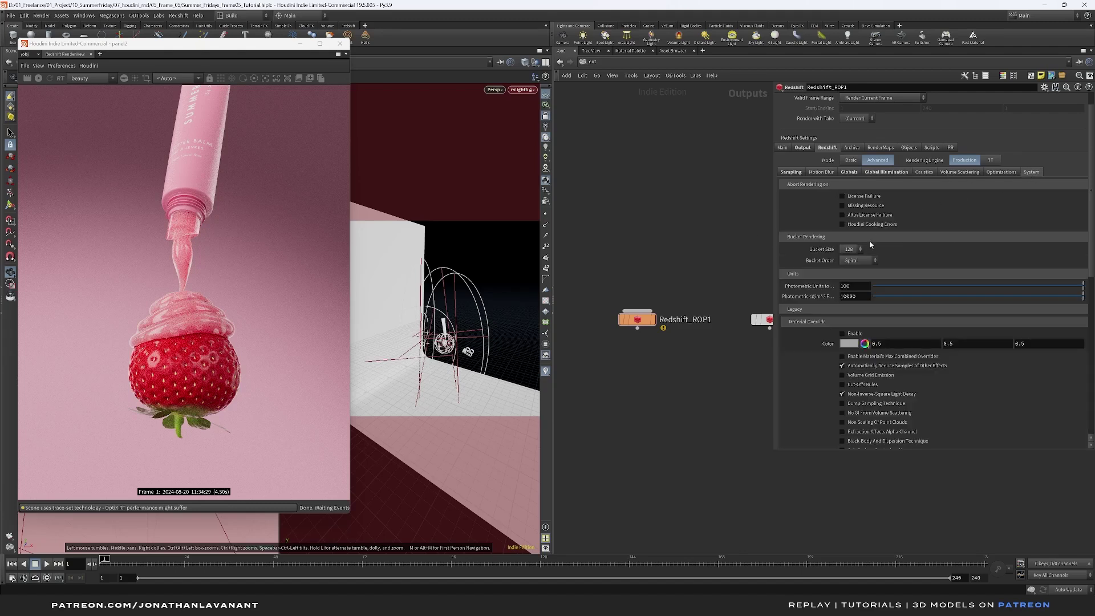
click(852, 251)
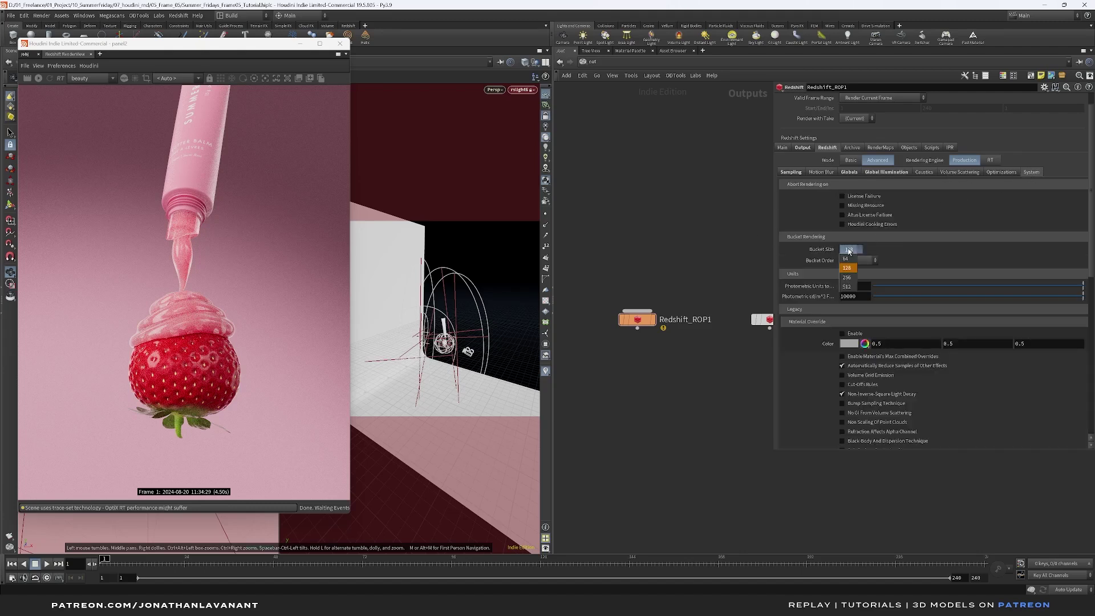
click(853, 288)
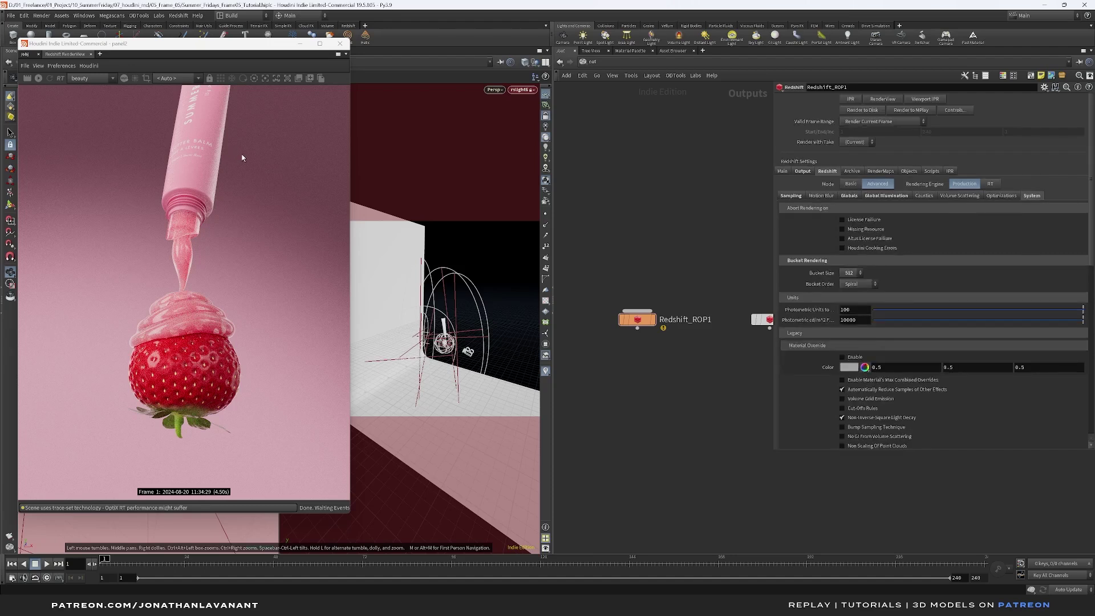
drag(240, 61, 270, 65)
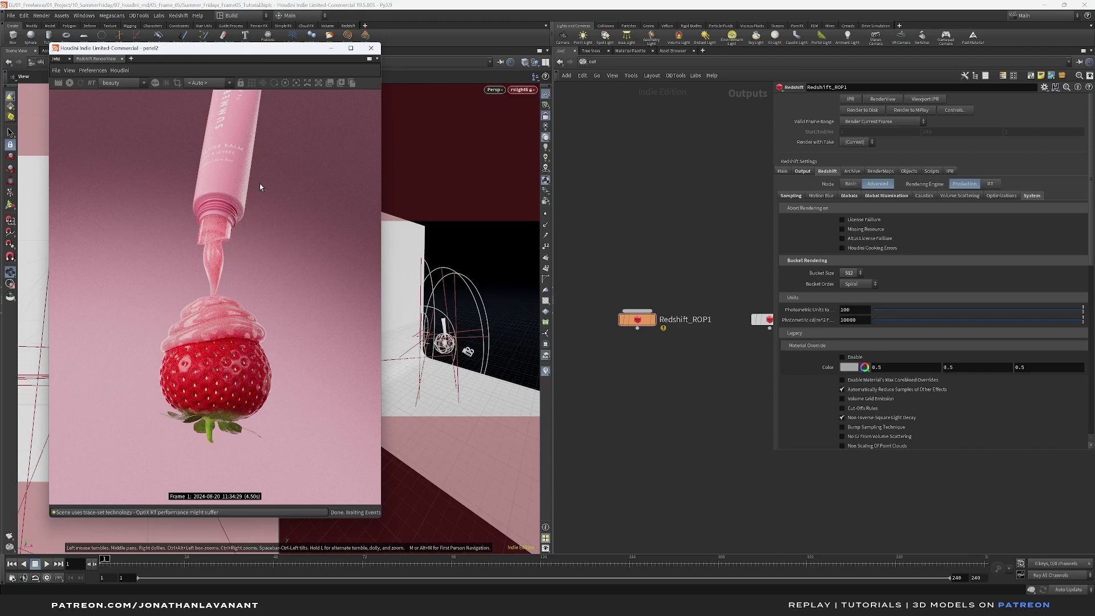